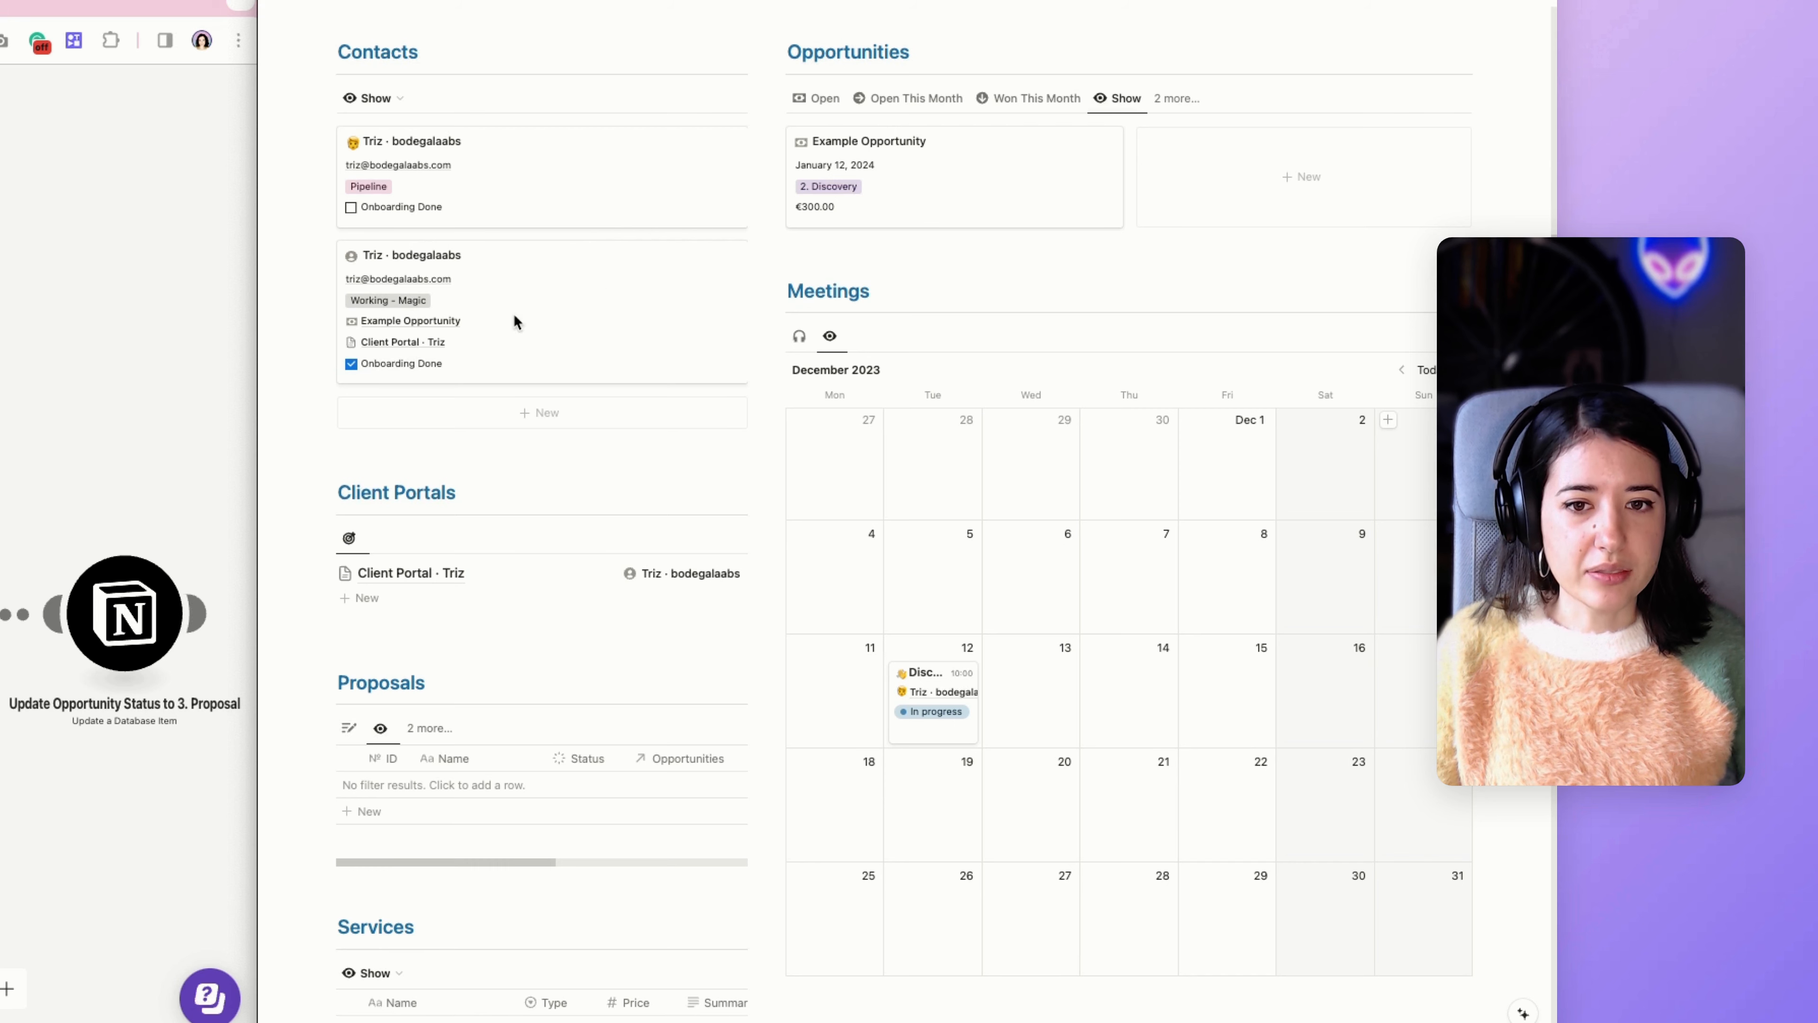
Open the contact with status Working - Magic and create a new related proposal from its quick actions.
left_click(514, 301)
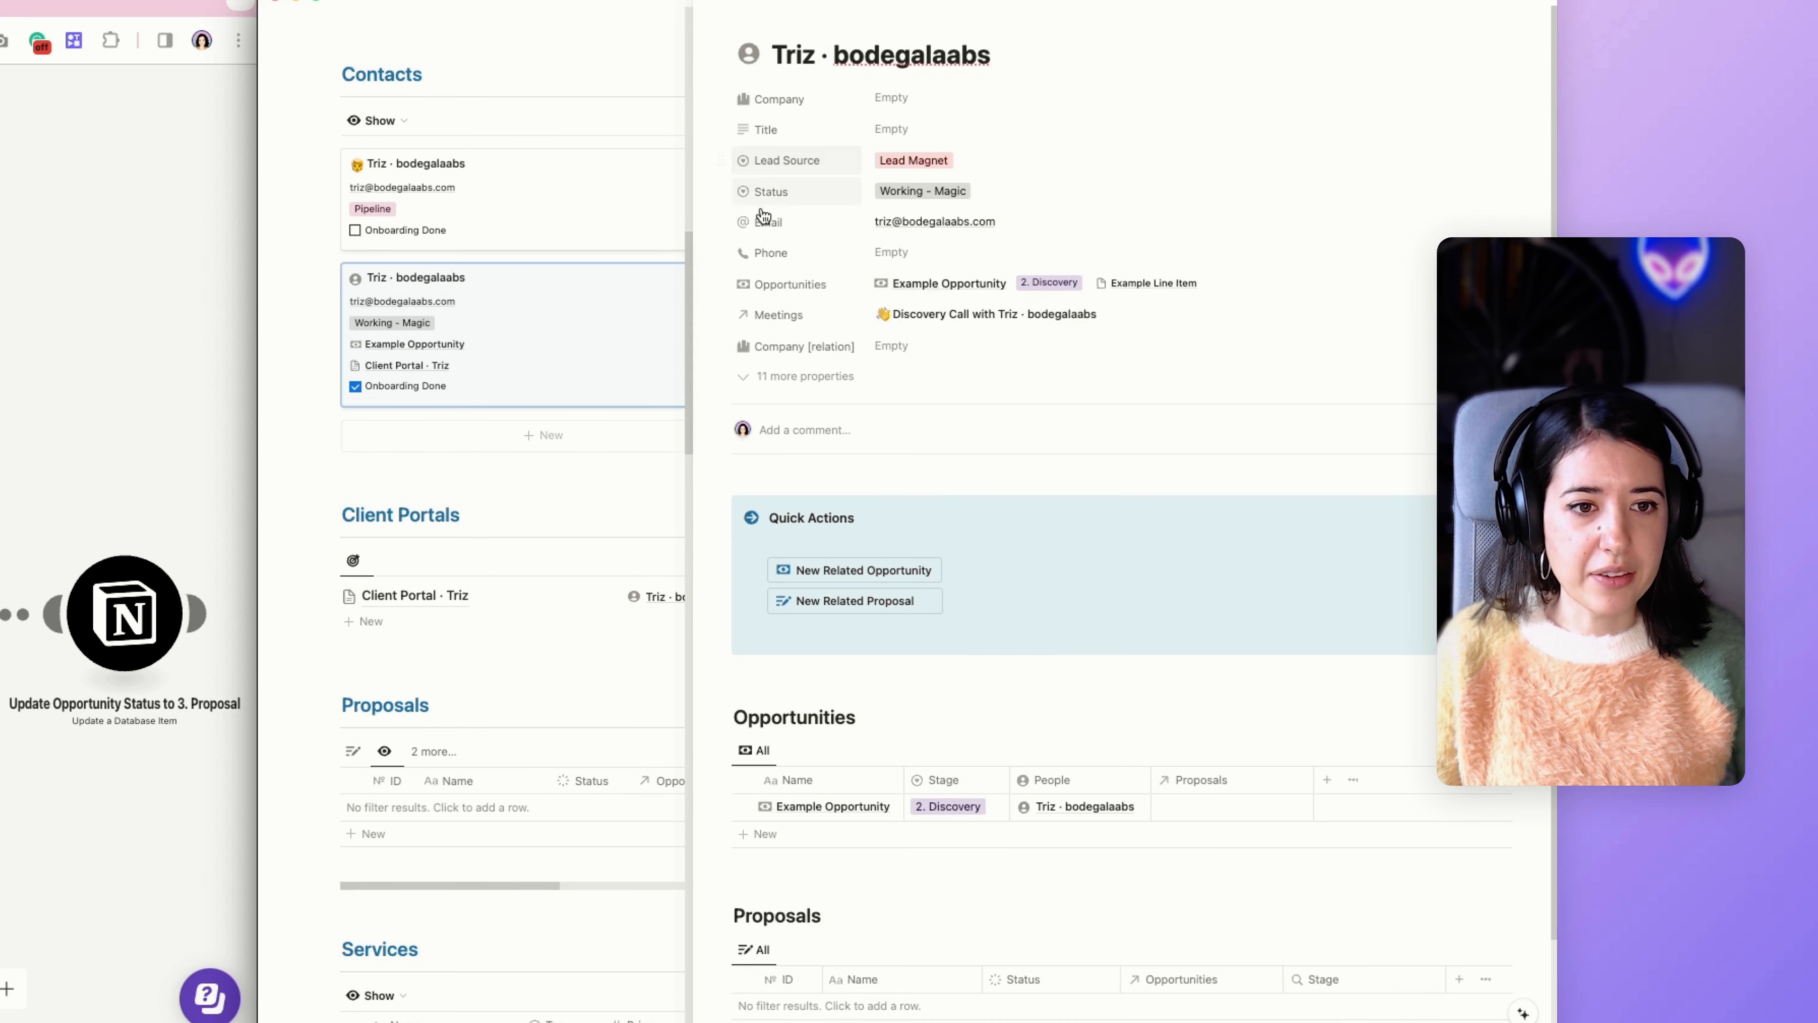
scroll(930, 365, "down", 2)
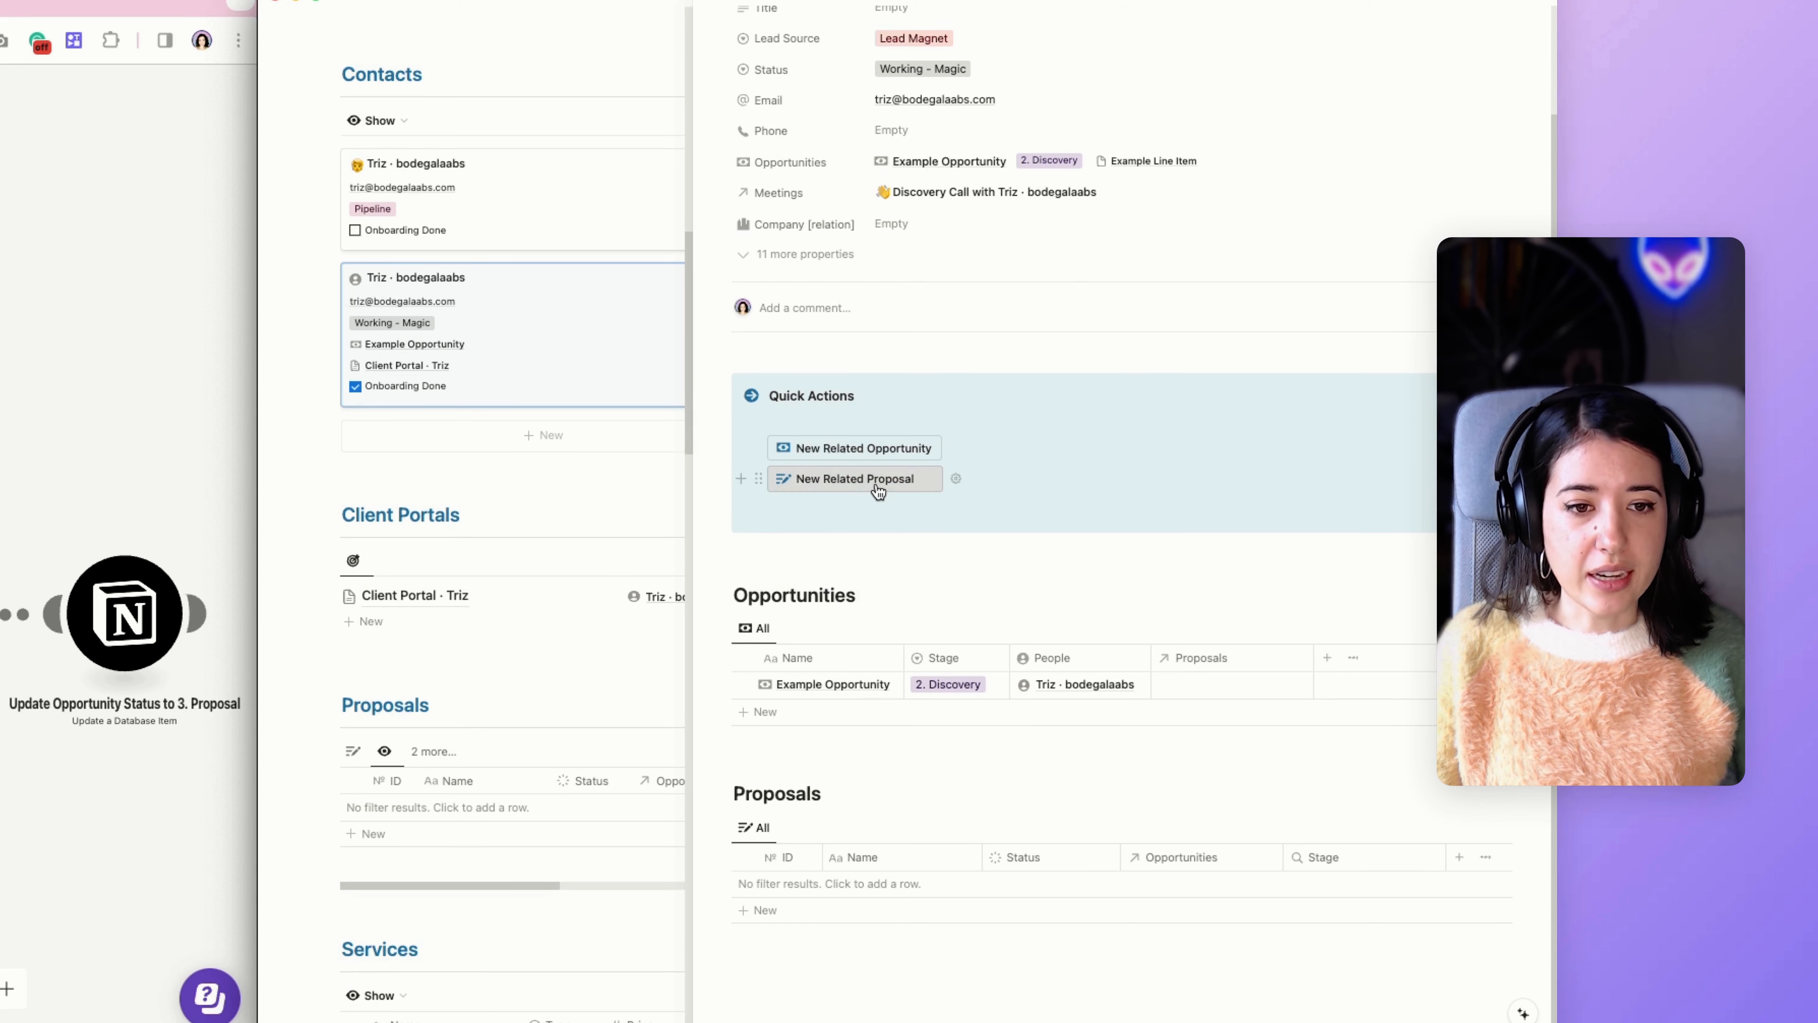
scroll(878, 491, "up", 3)
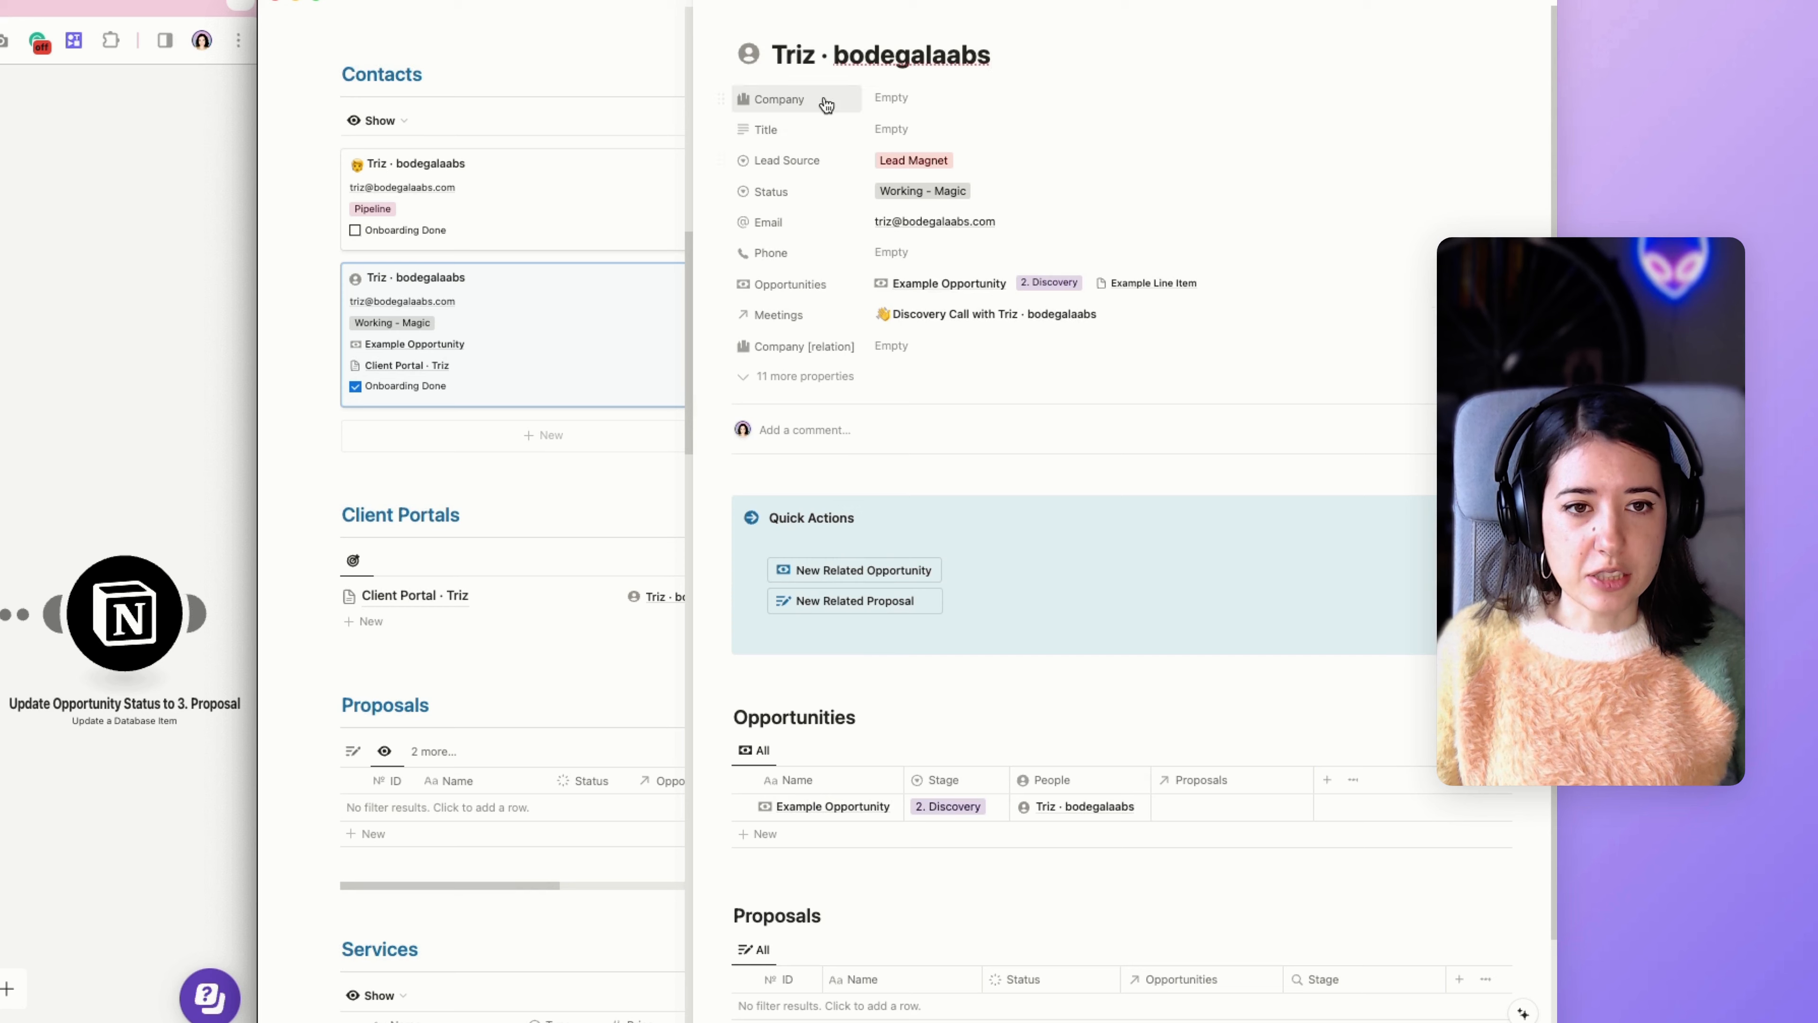
scroll(839, 375, "down", 2)
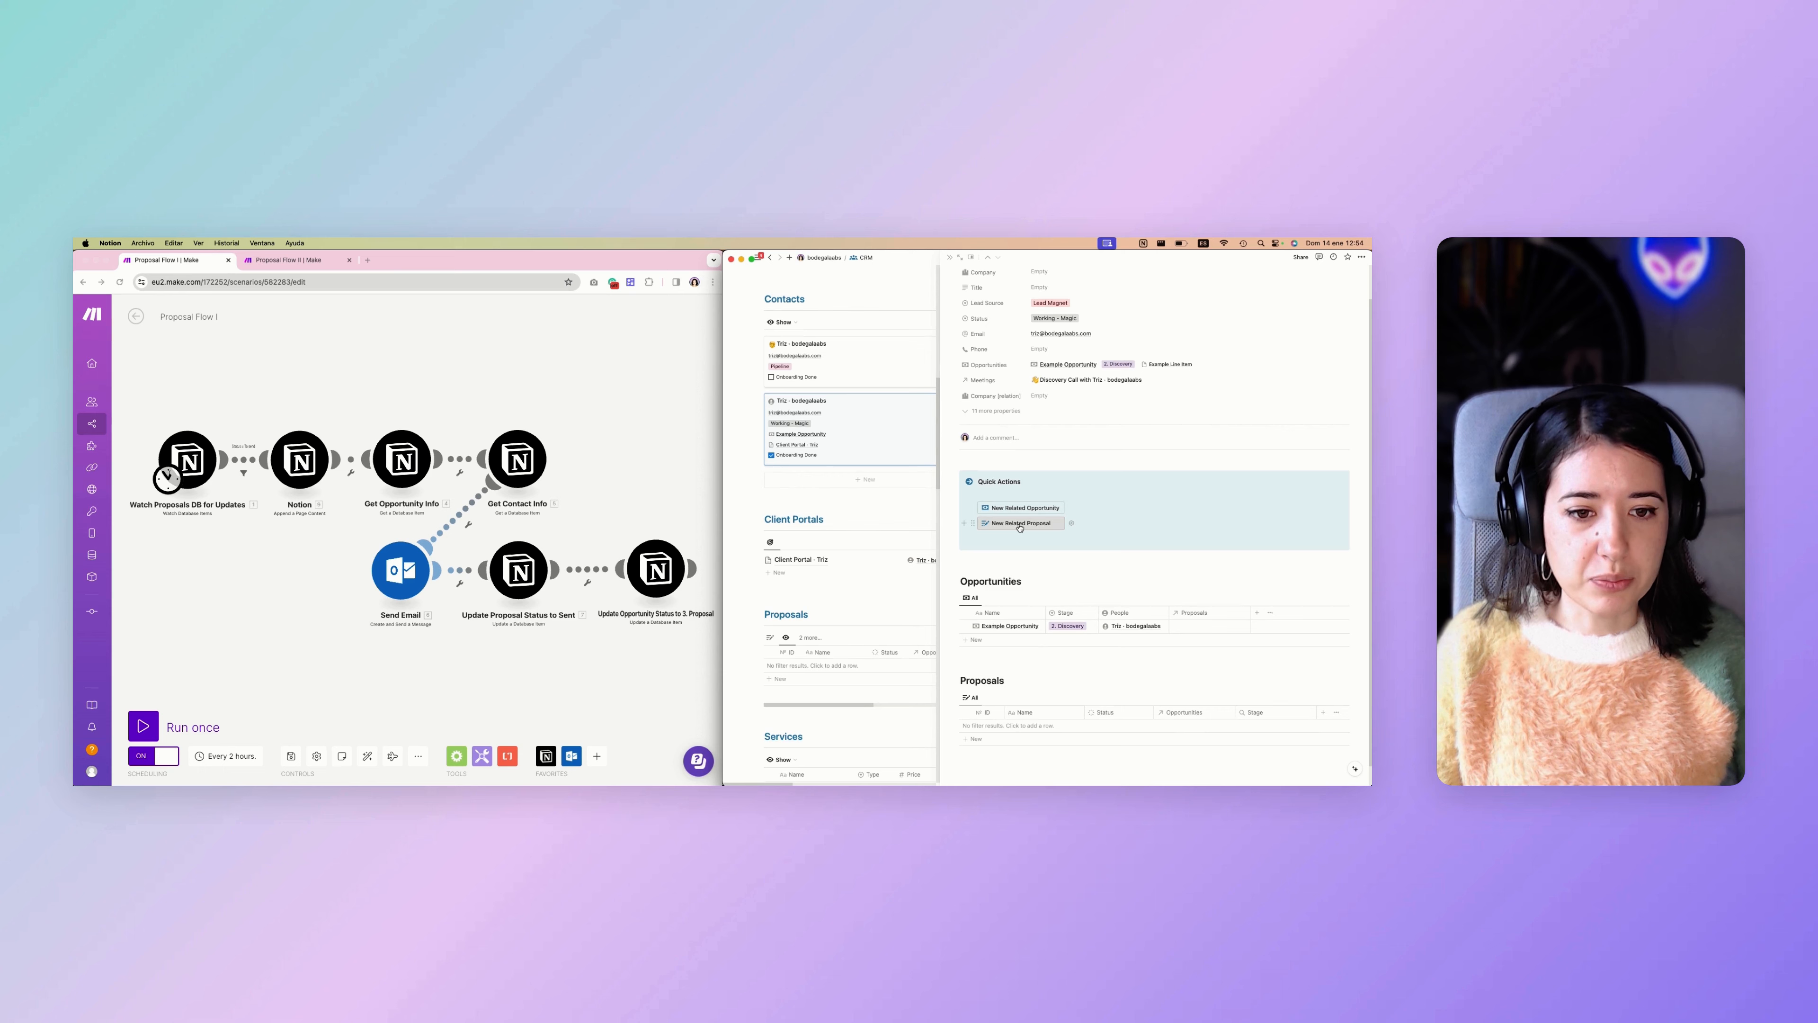
left_click(846, 528)
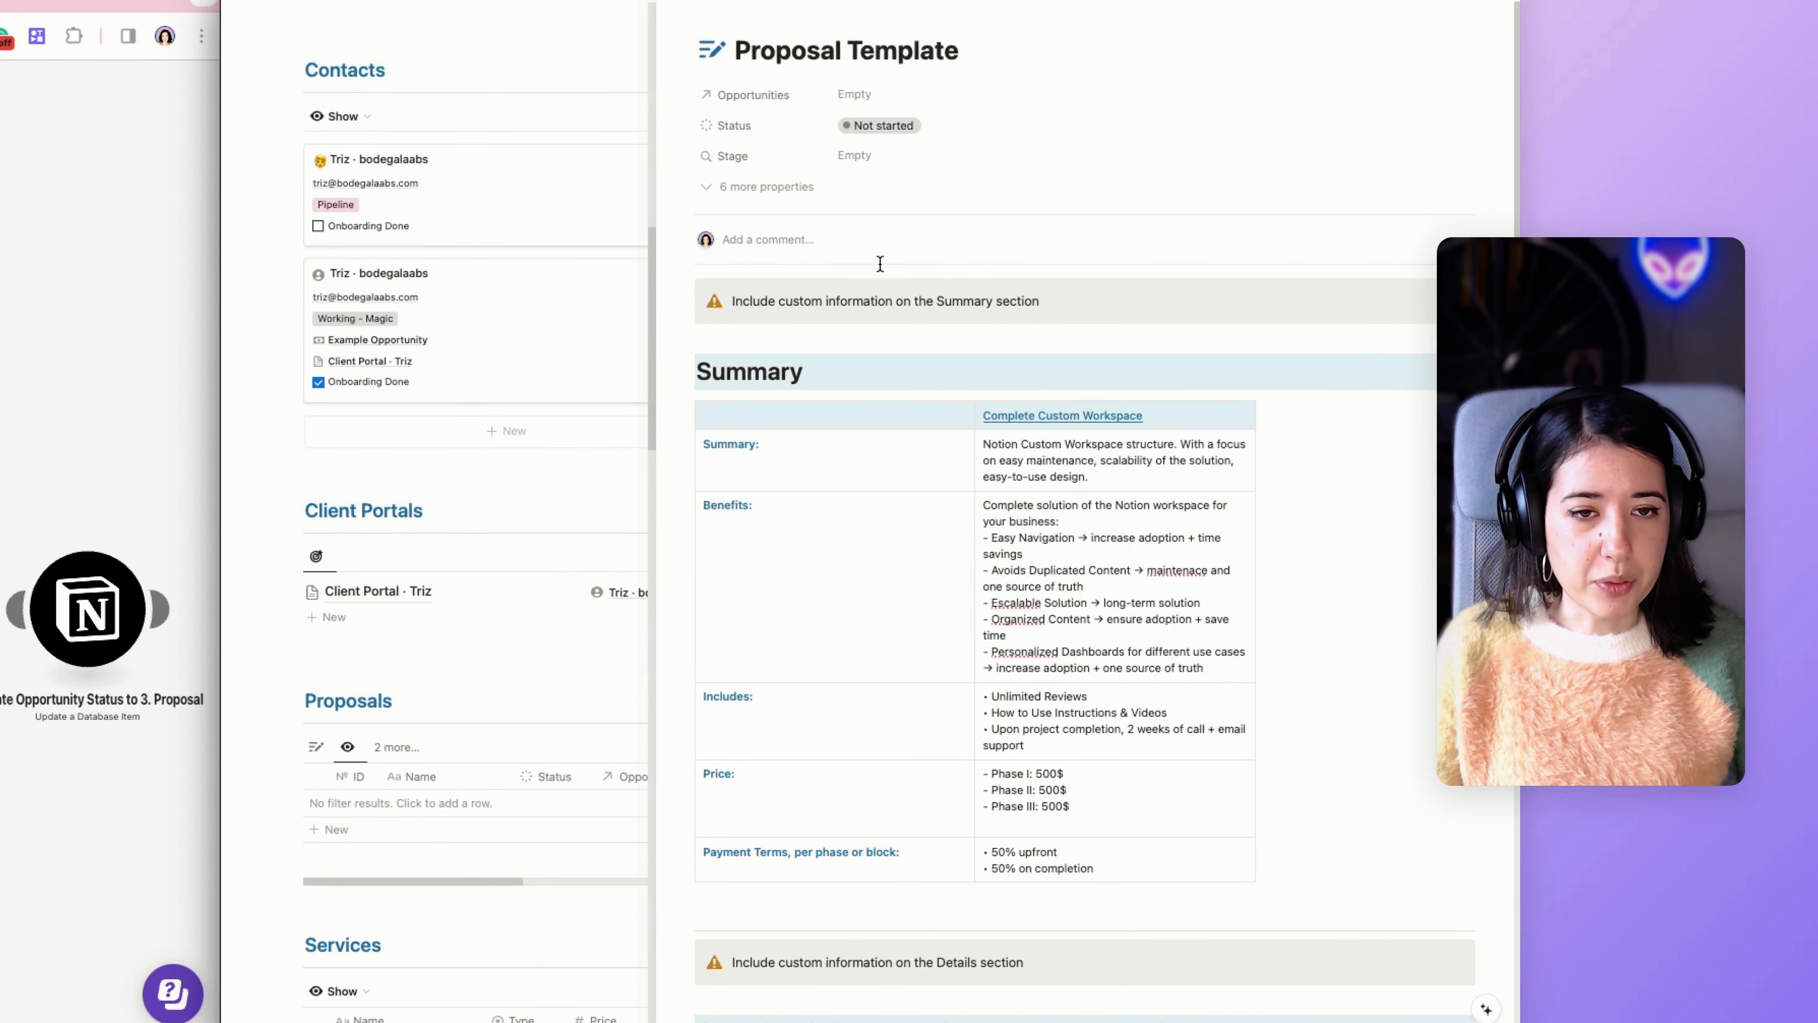
Review the new proposal's properties, Summary table and Complete Workspace Structure + Foundations section.
scroll(858, 286, "down", 3)
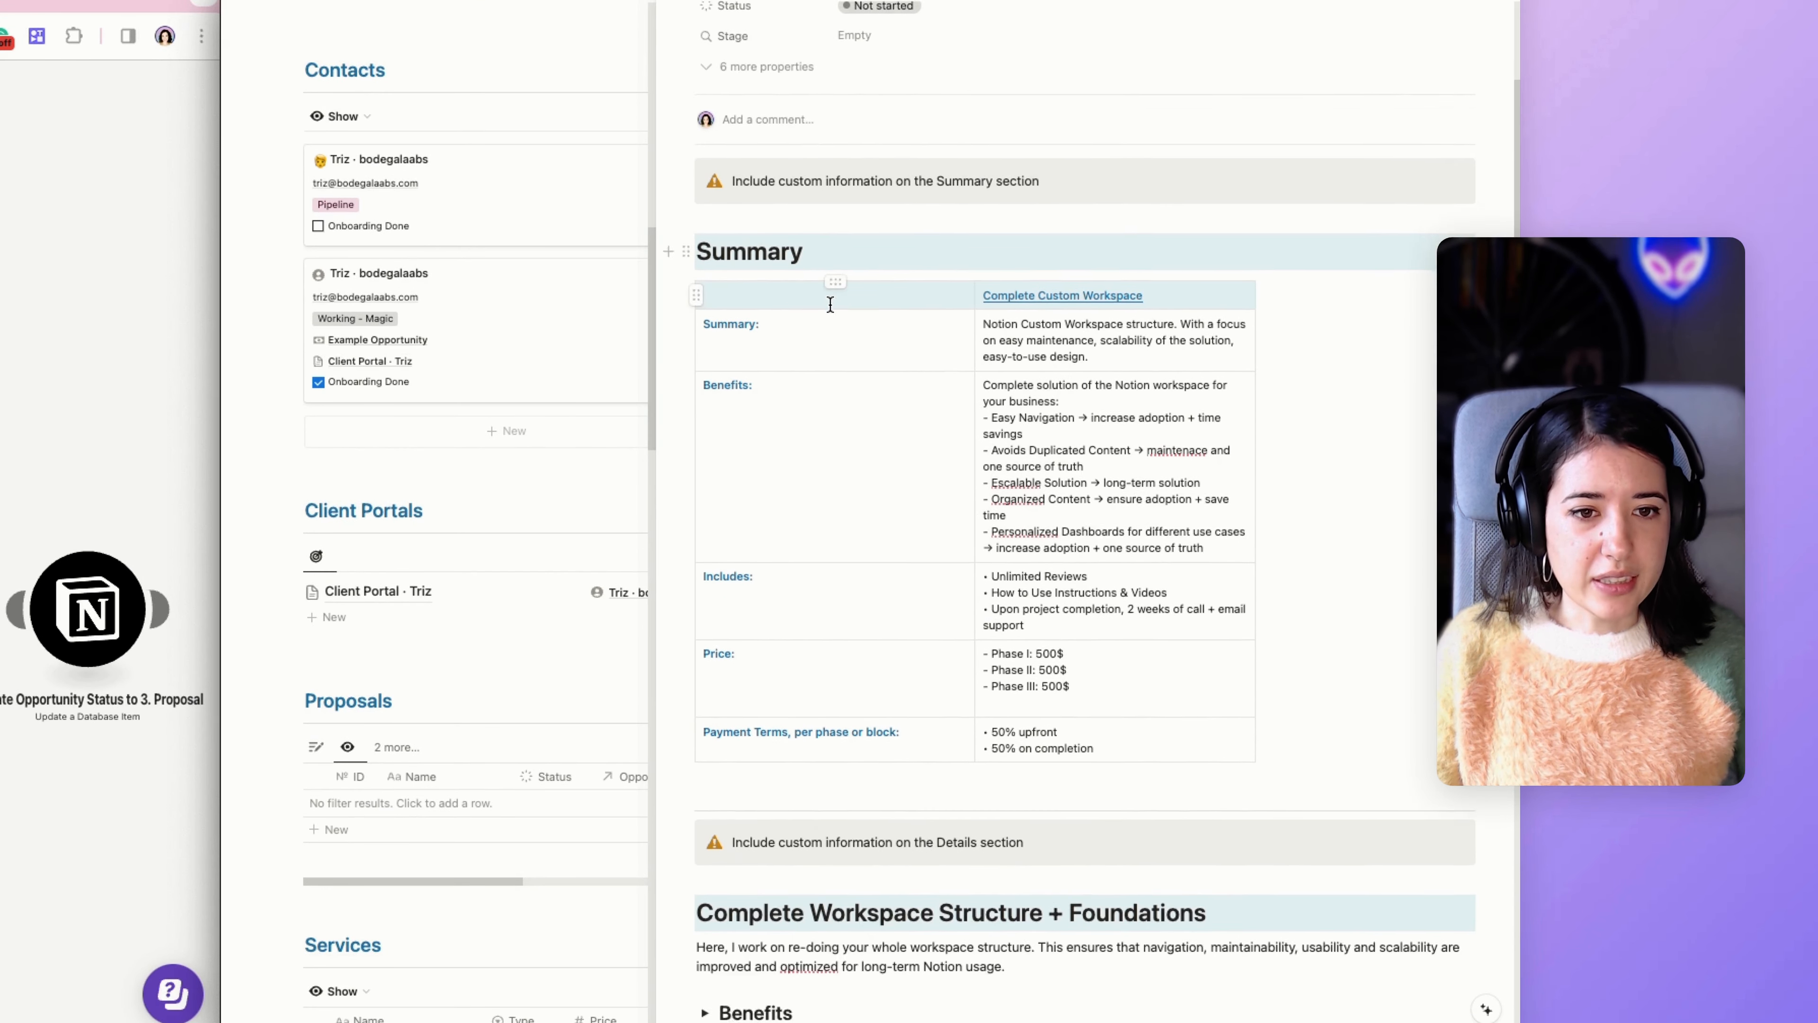
scroll(831, 305, "down", 8)
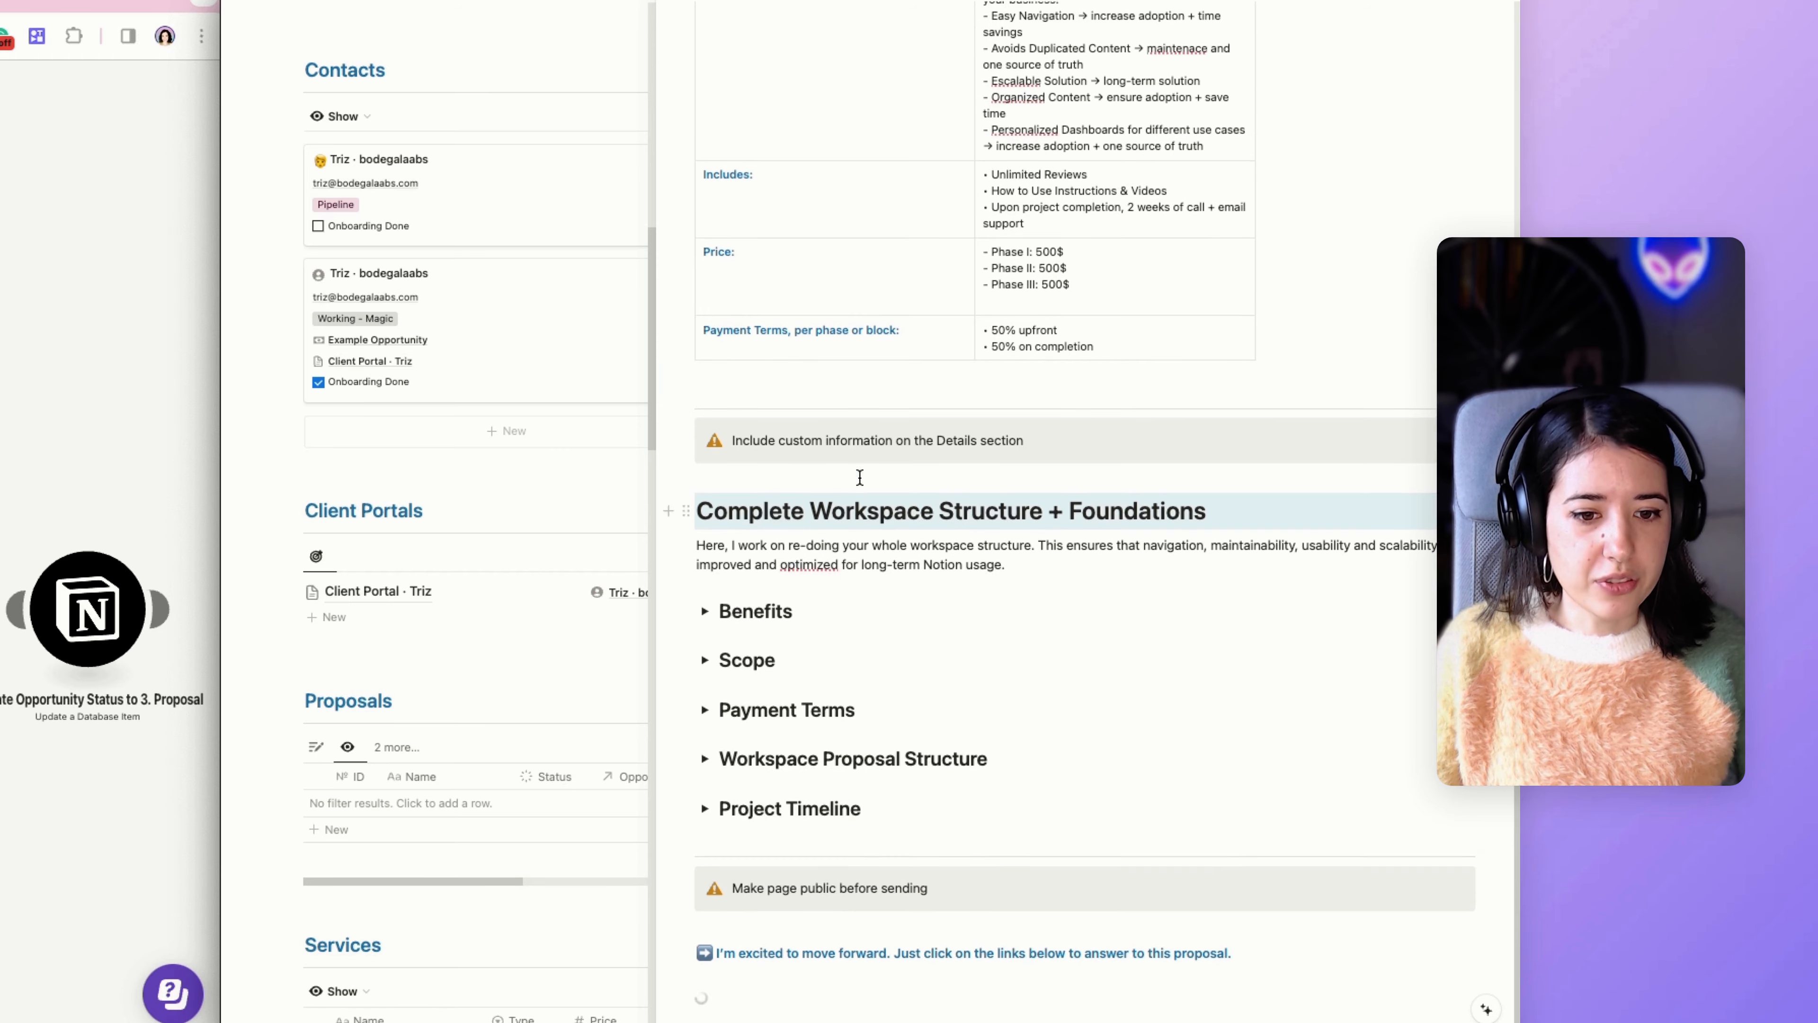
scroll(857, 479, "up", 10)
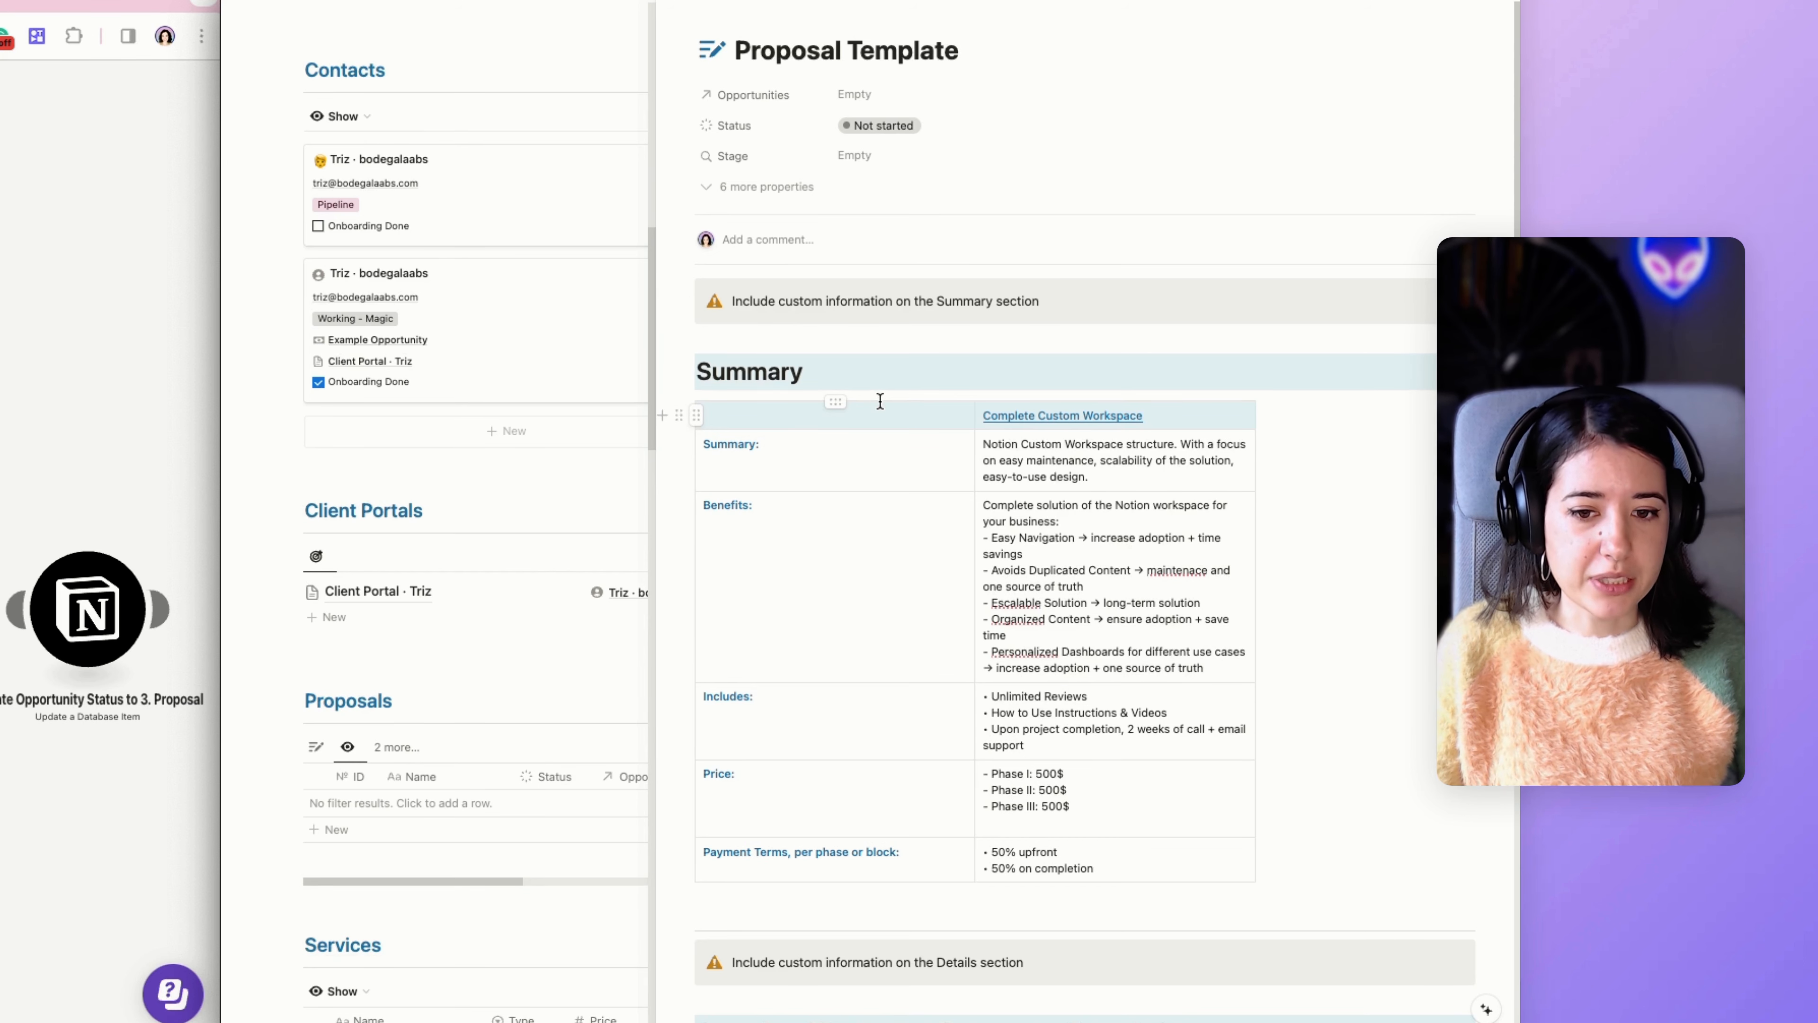
scroll(880, 403, "down", 5)
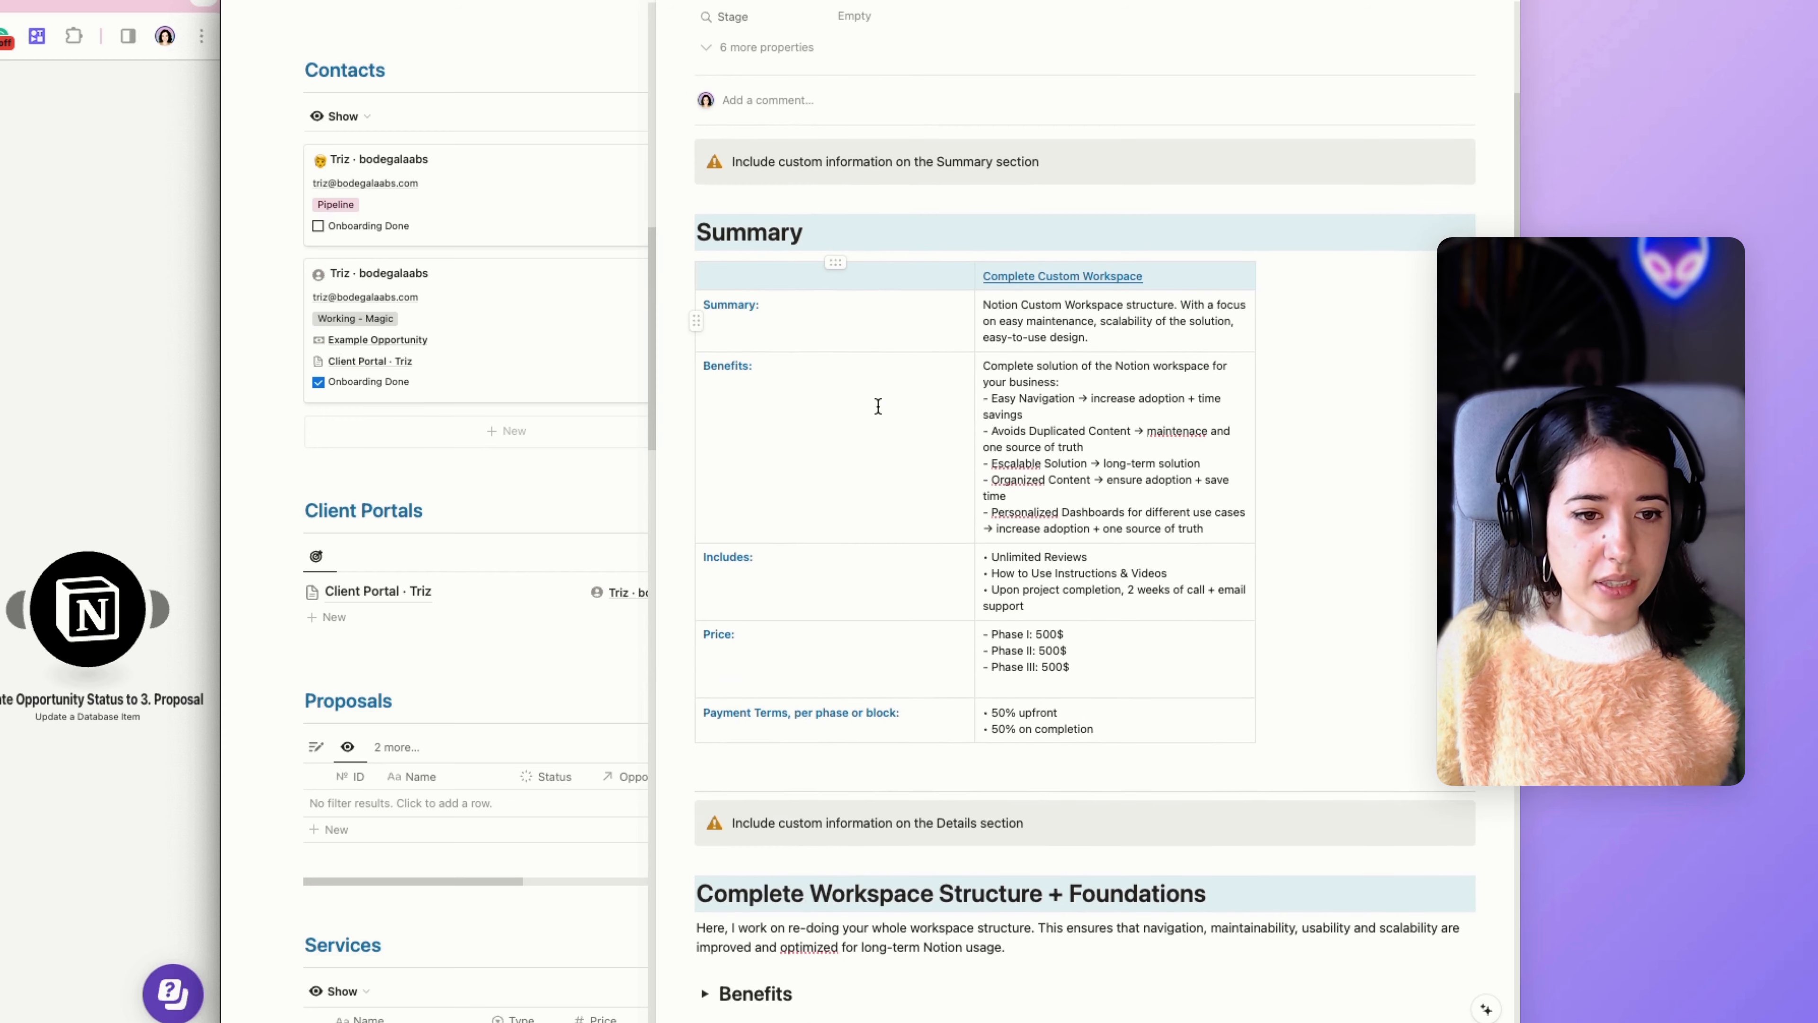
scroll(878, 406, "down", 2)
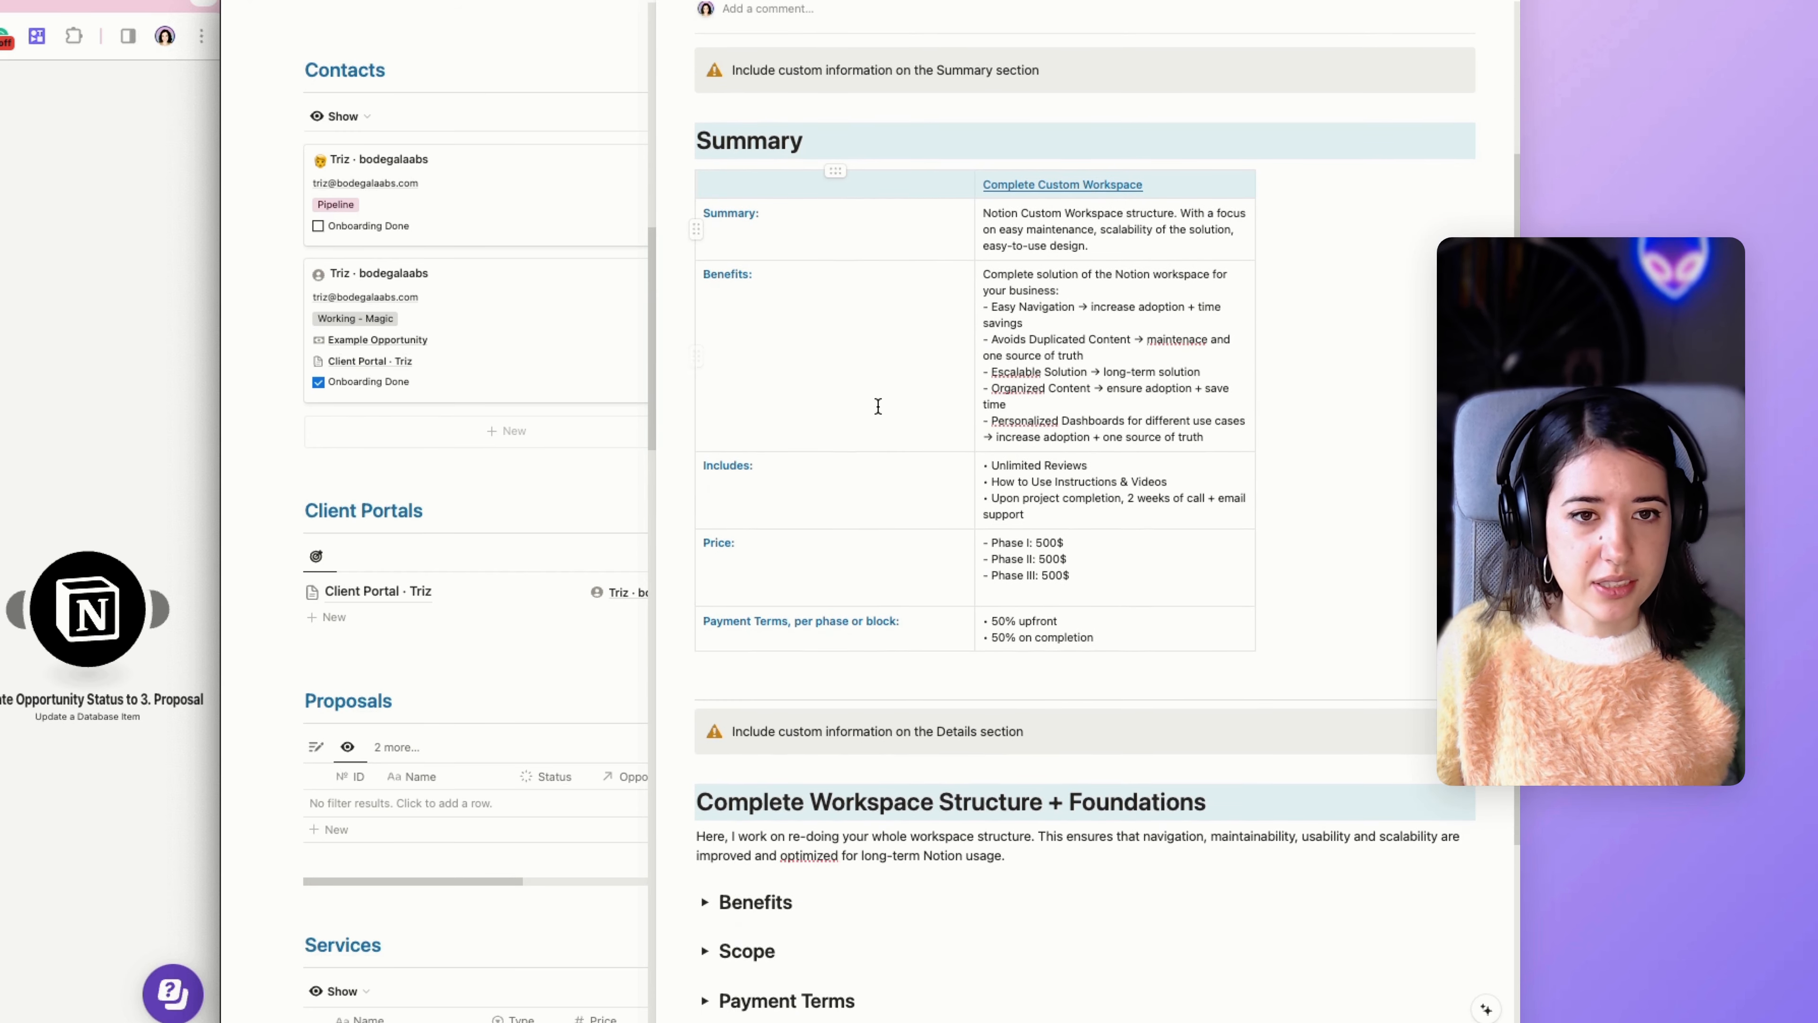
scroll(878, 406, "up", 3)
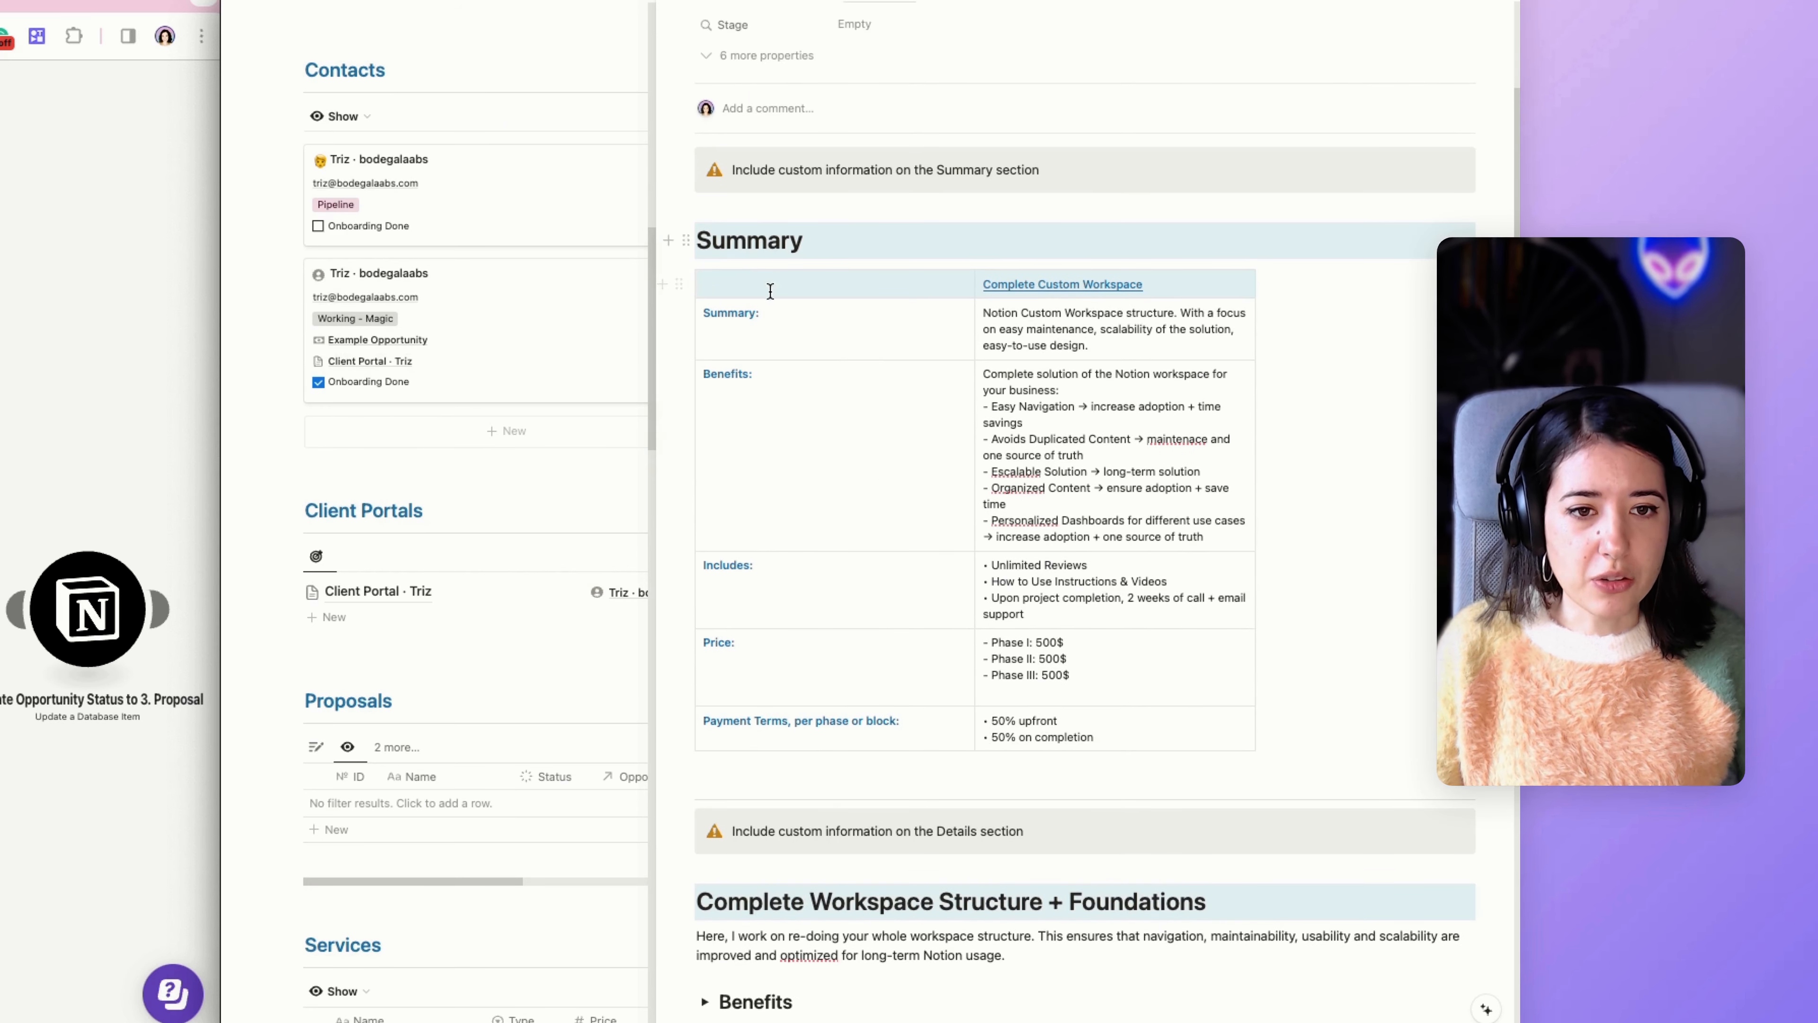
scroll(828, 422, "up", 4)
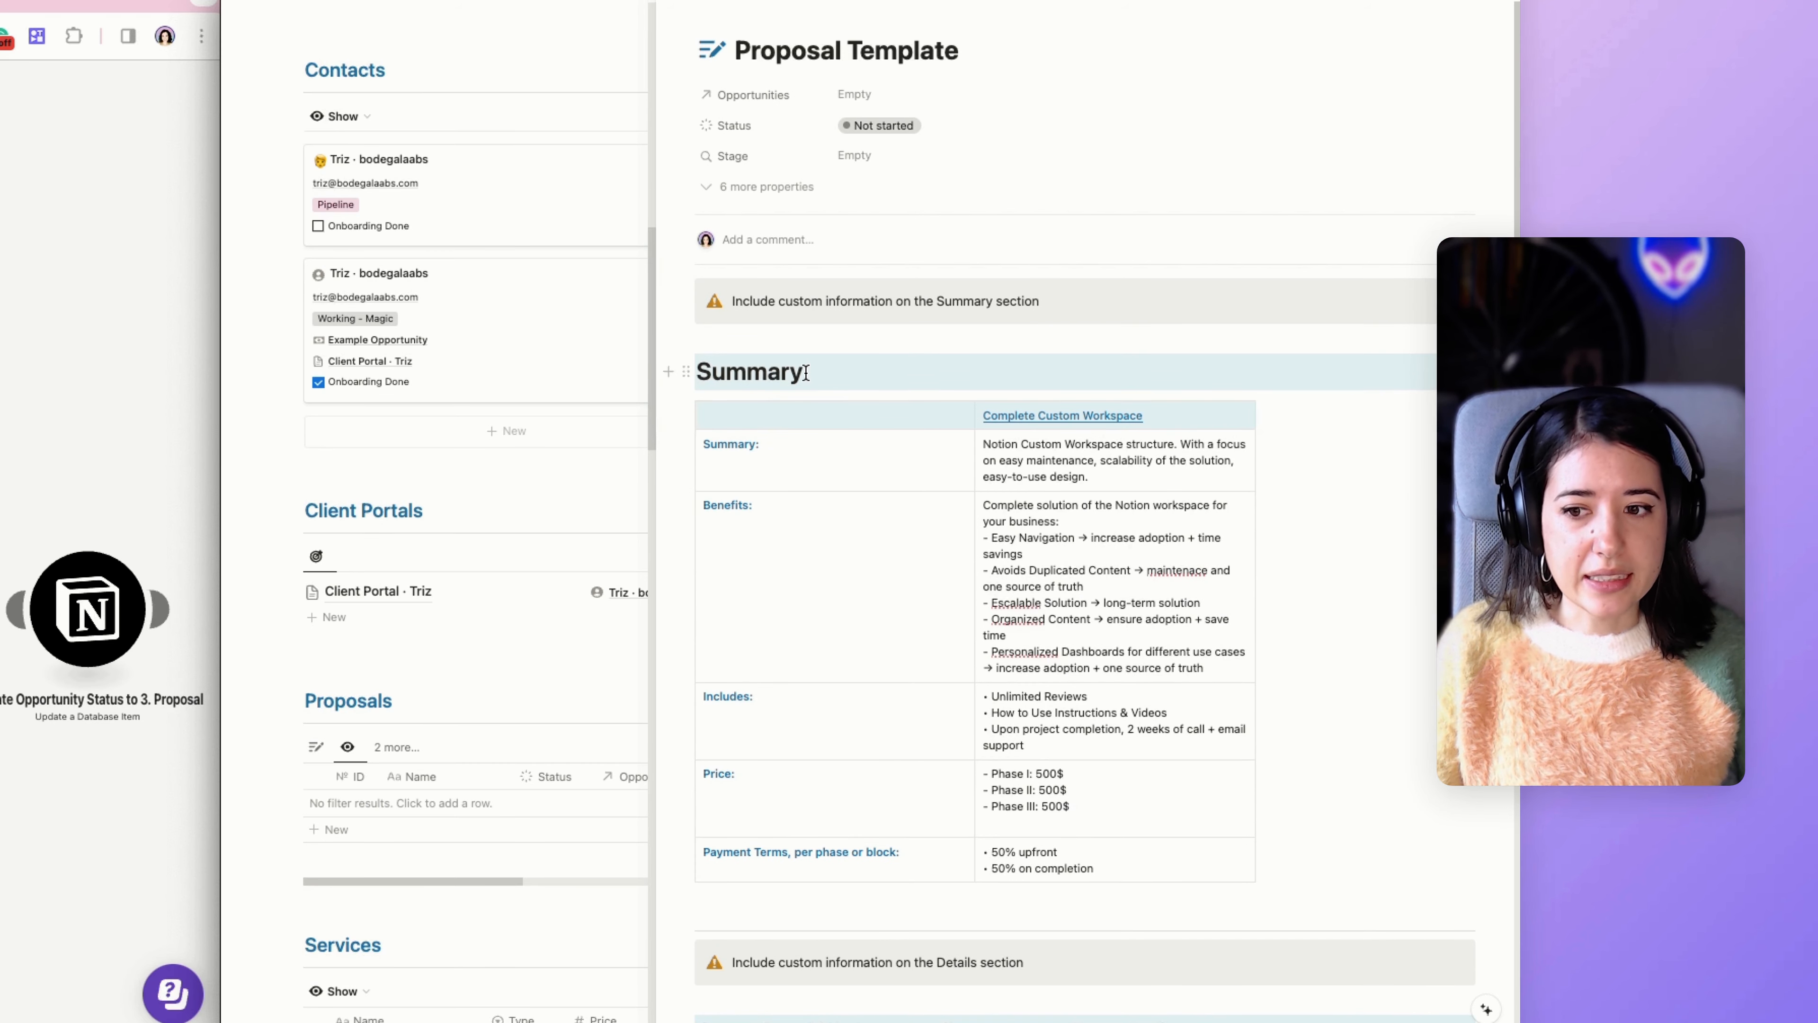
scroll(806, 373, "down", 12)
scroll(805, 380, "up", 12)
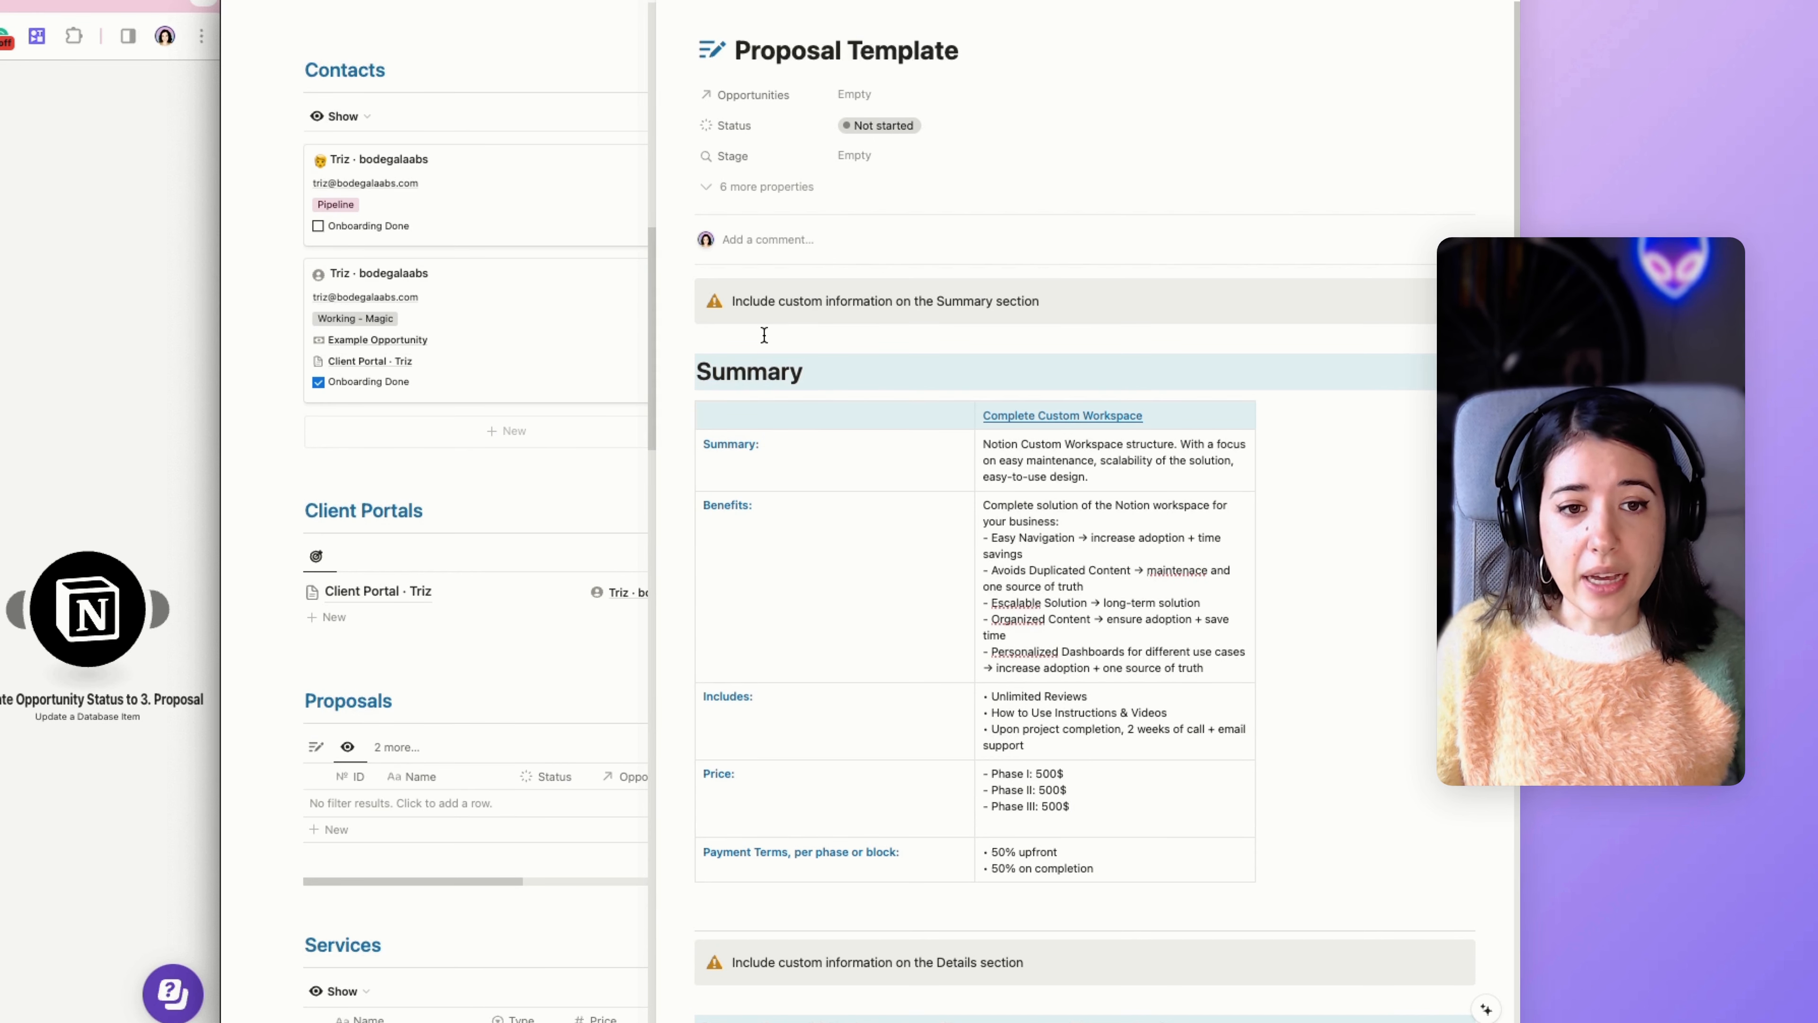
scroll(764, 334, "down", 4)
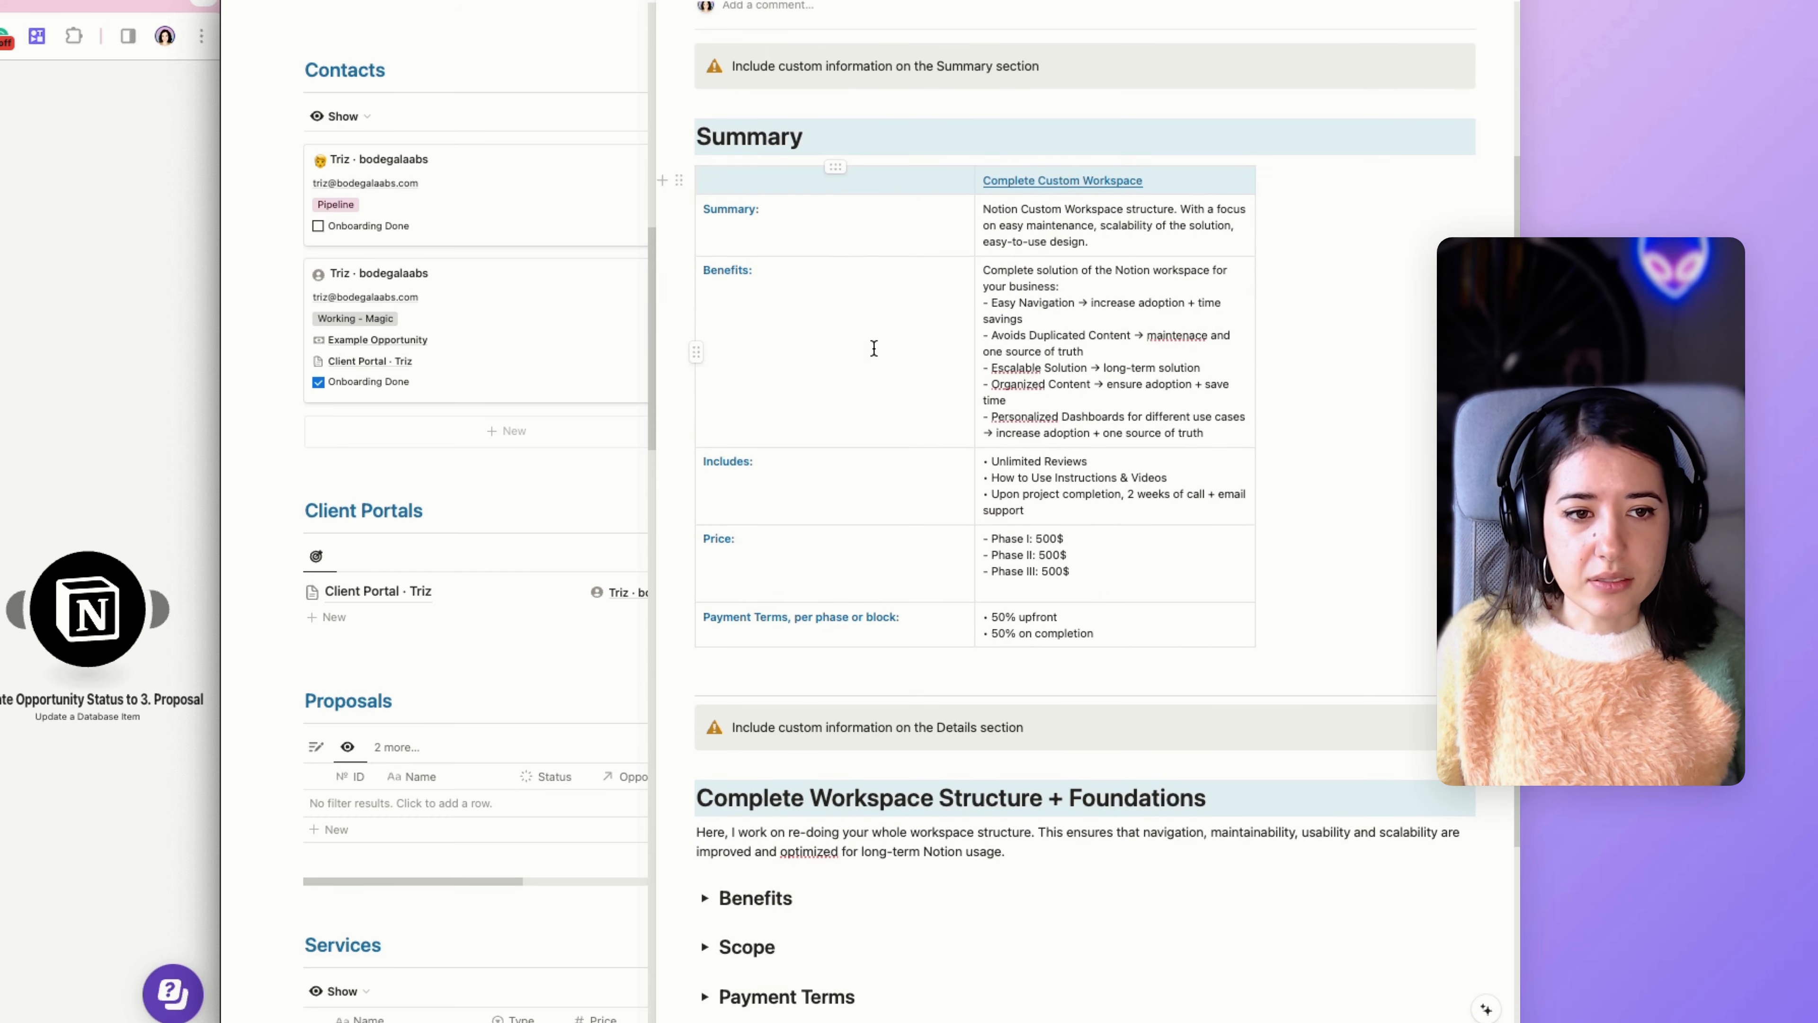
scroll(868, 361, "down", 2)
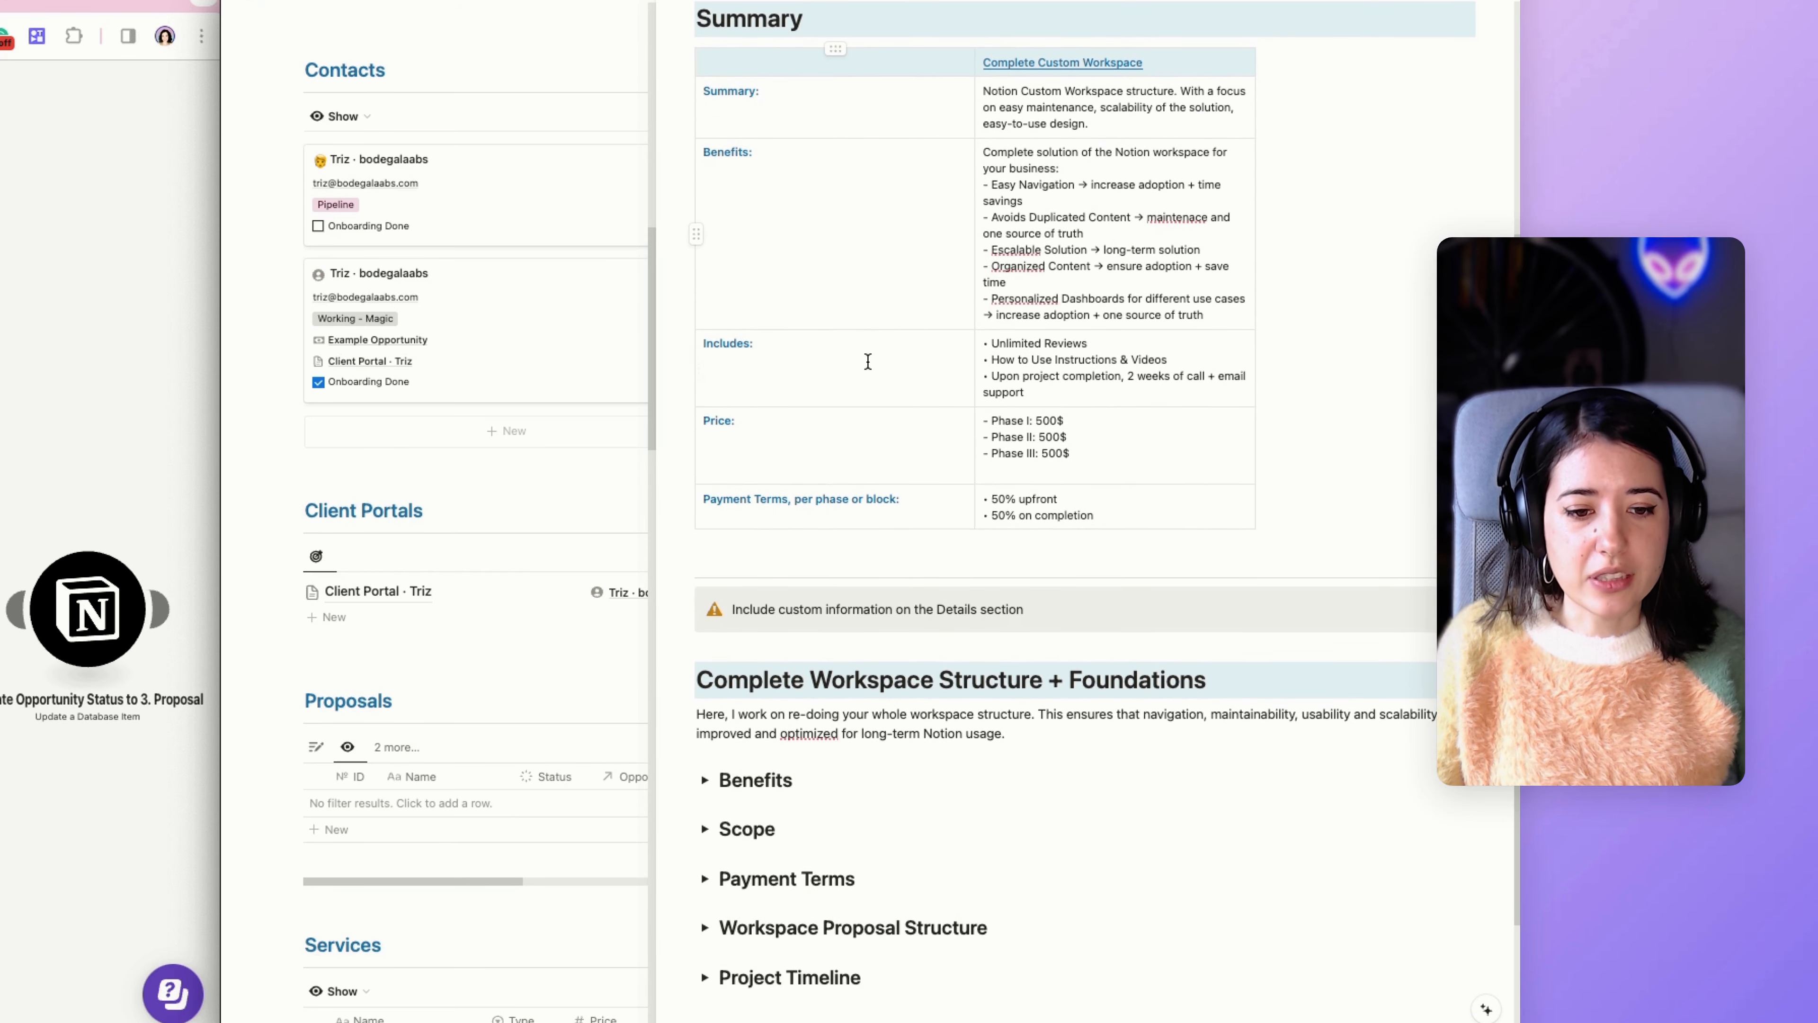
scroll(867, 361, "up", 6)
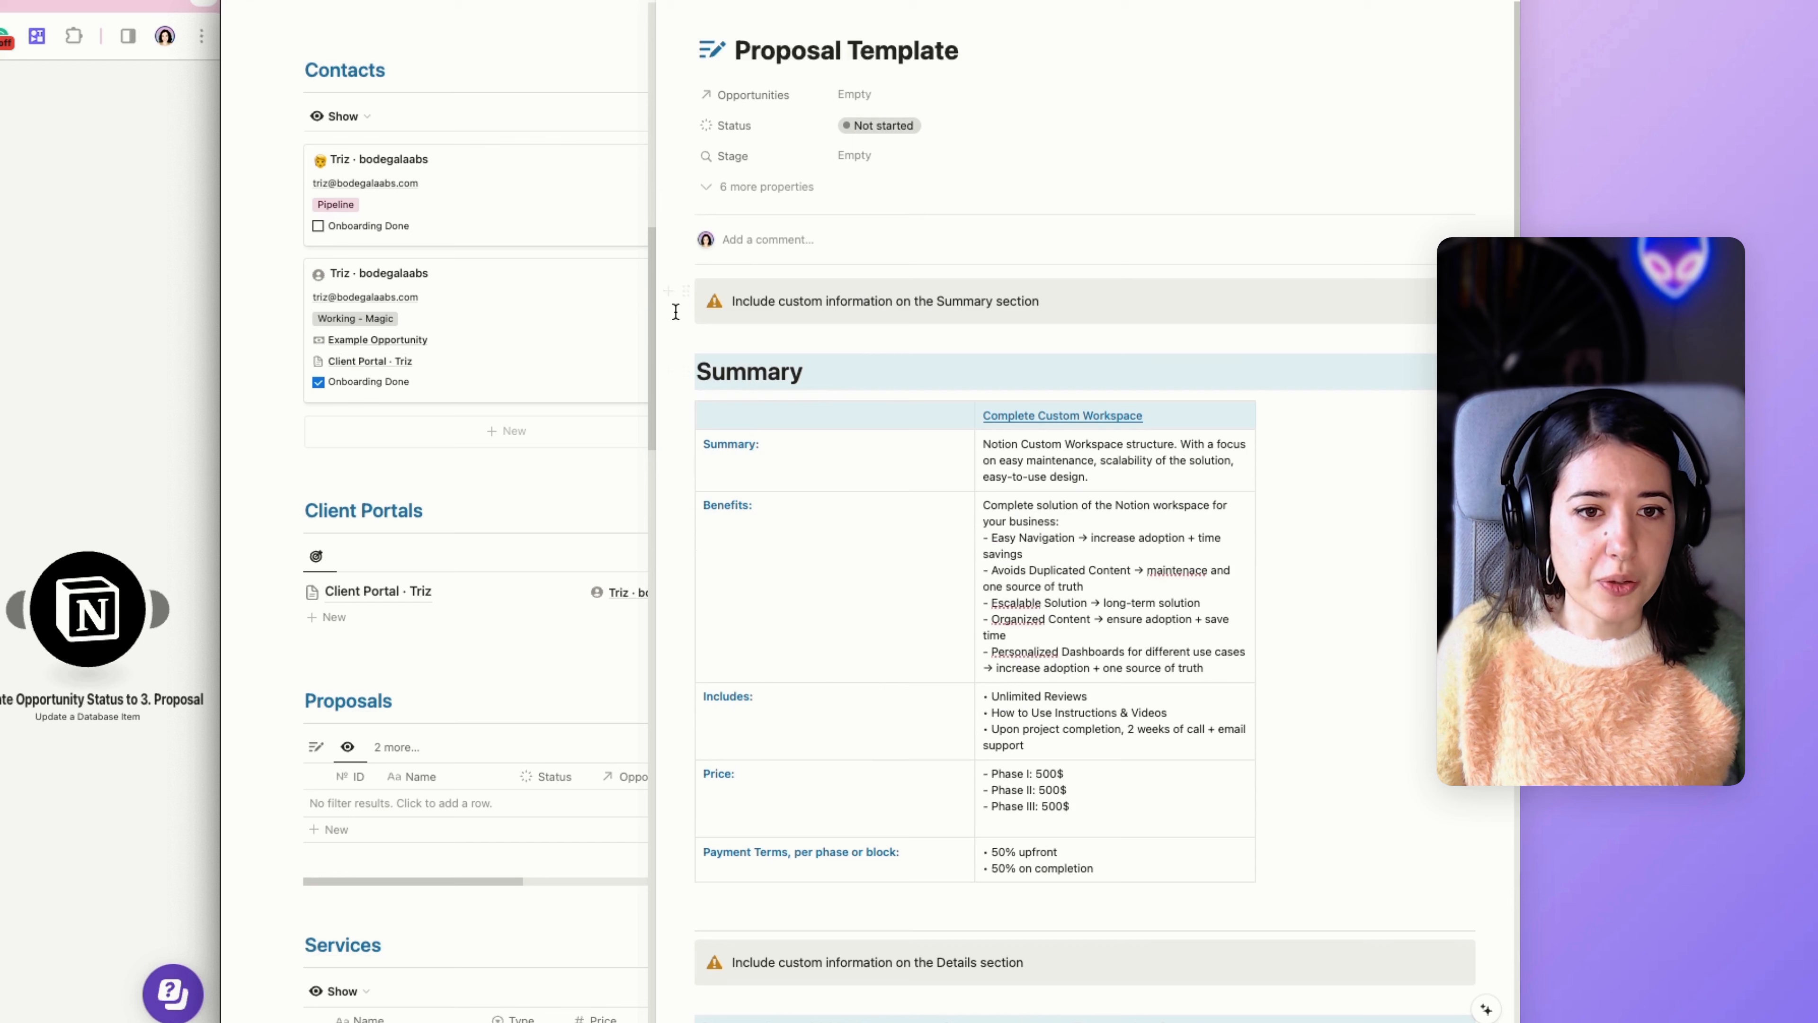
scroll(683, 289, "down", 2)
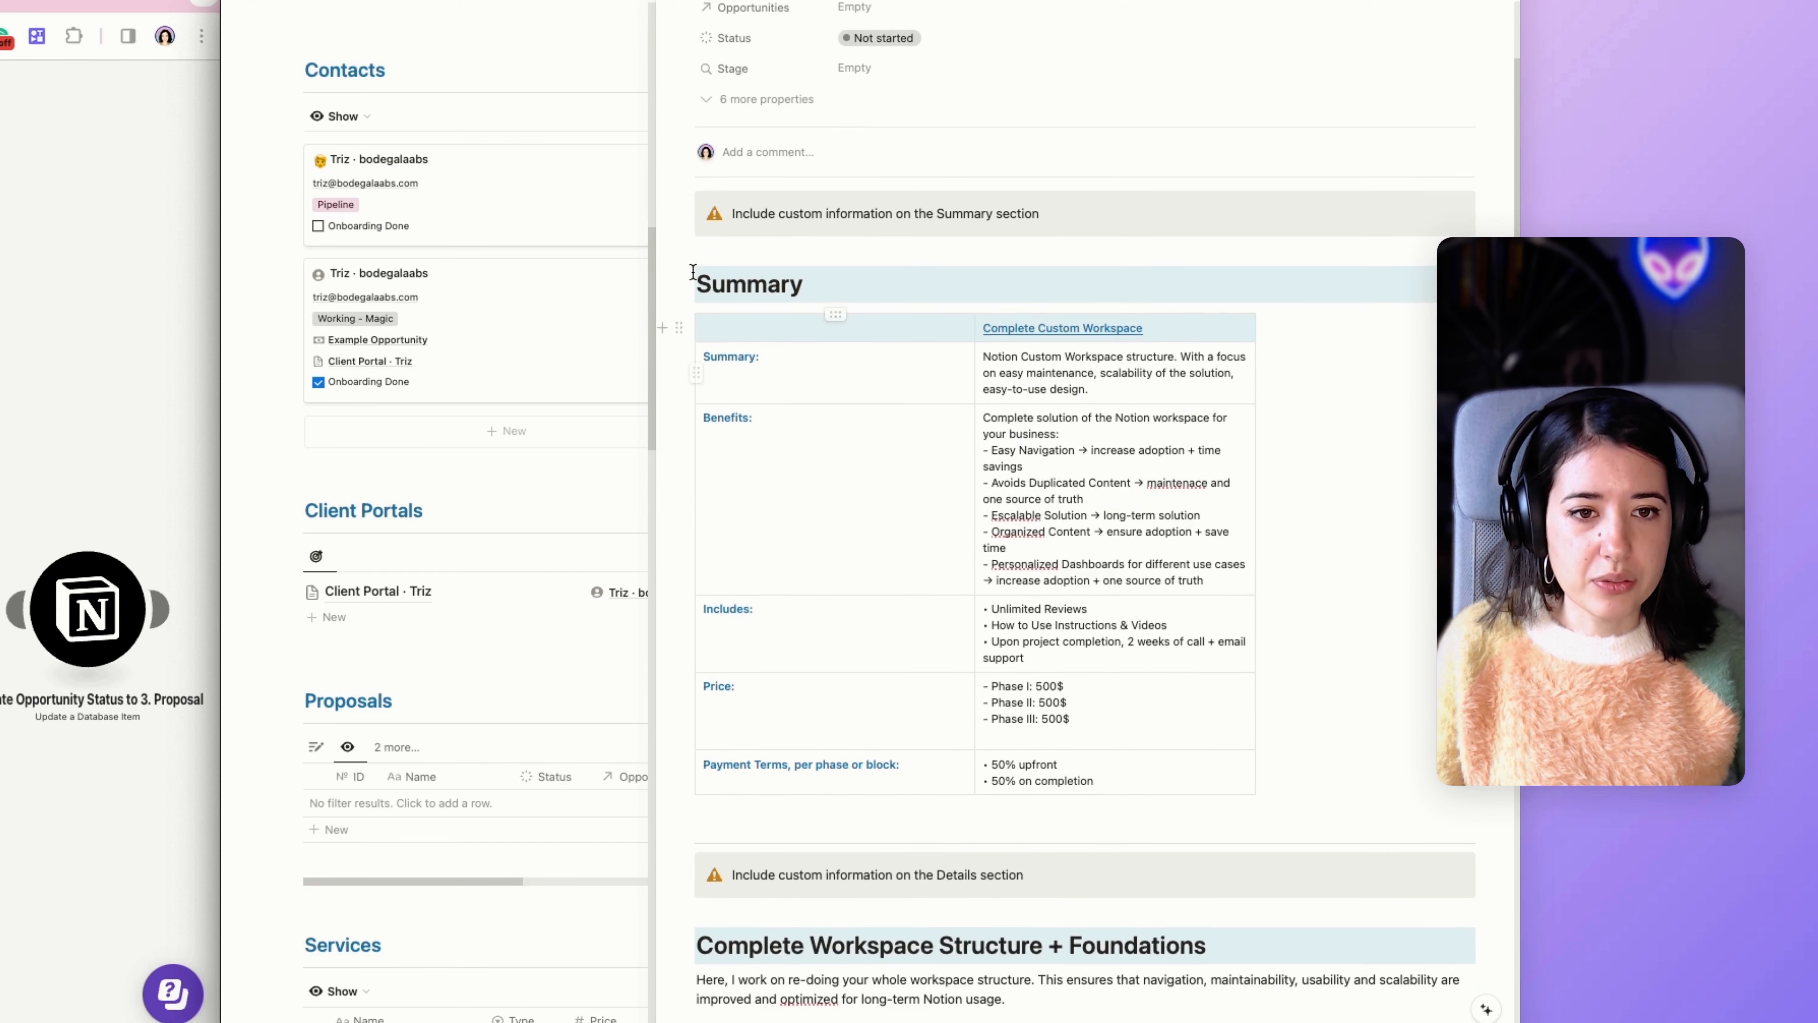
scroll(702, 357, "down", 9)
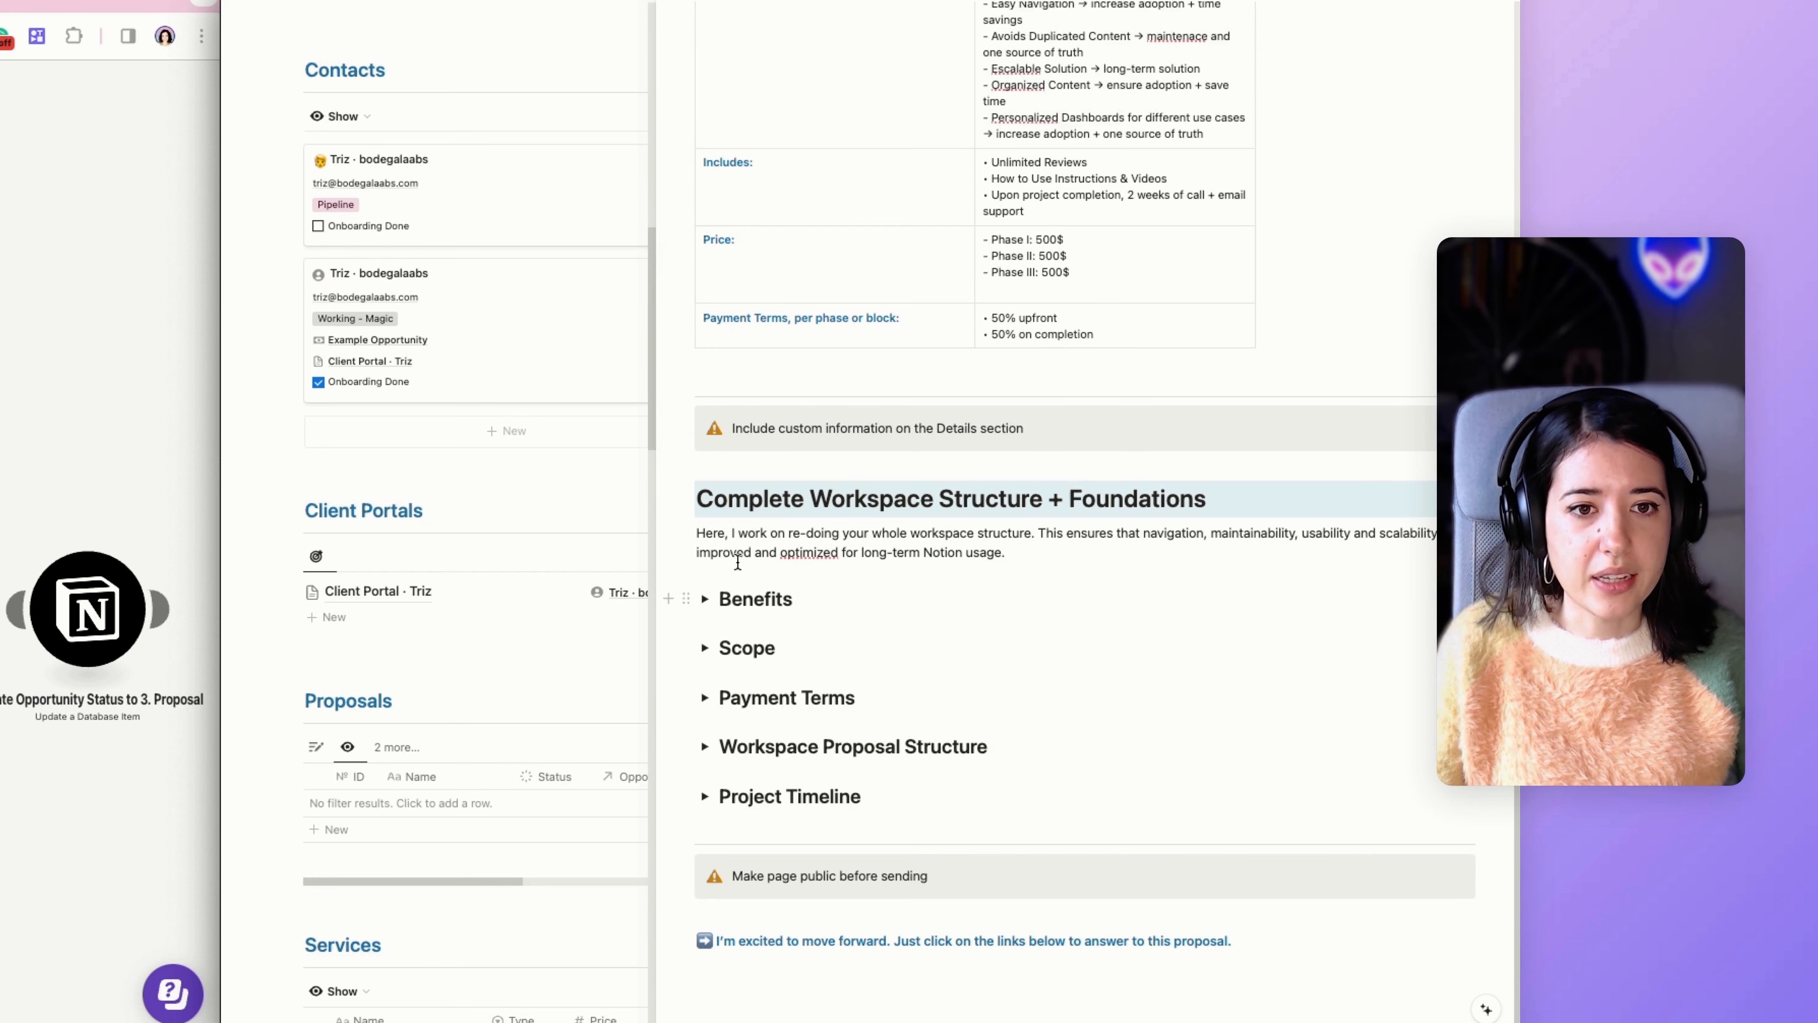
scroll(737, 561, "up", 11)
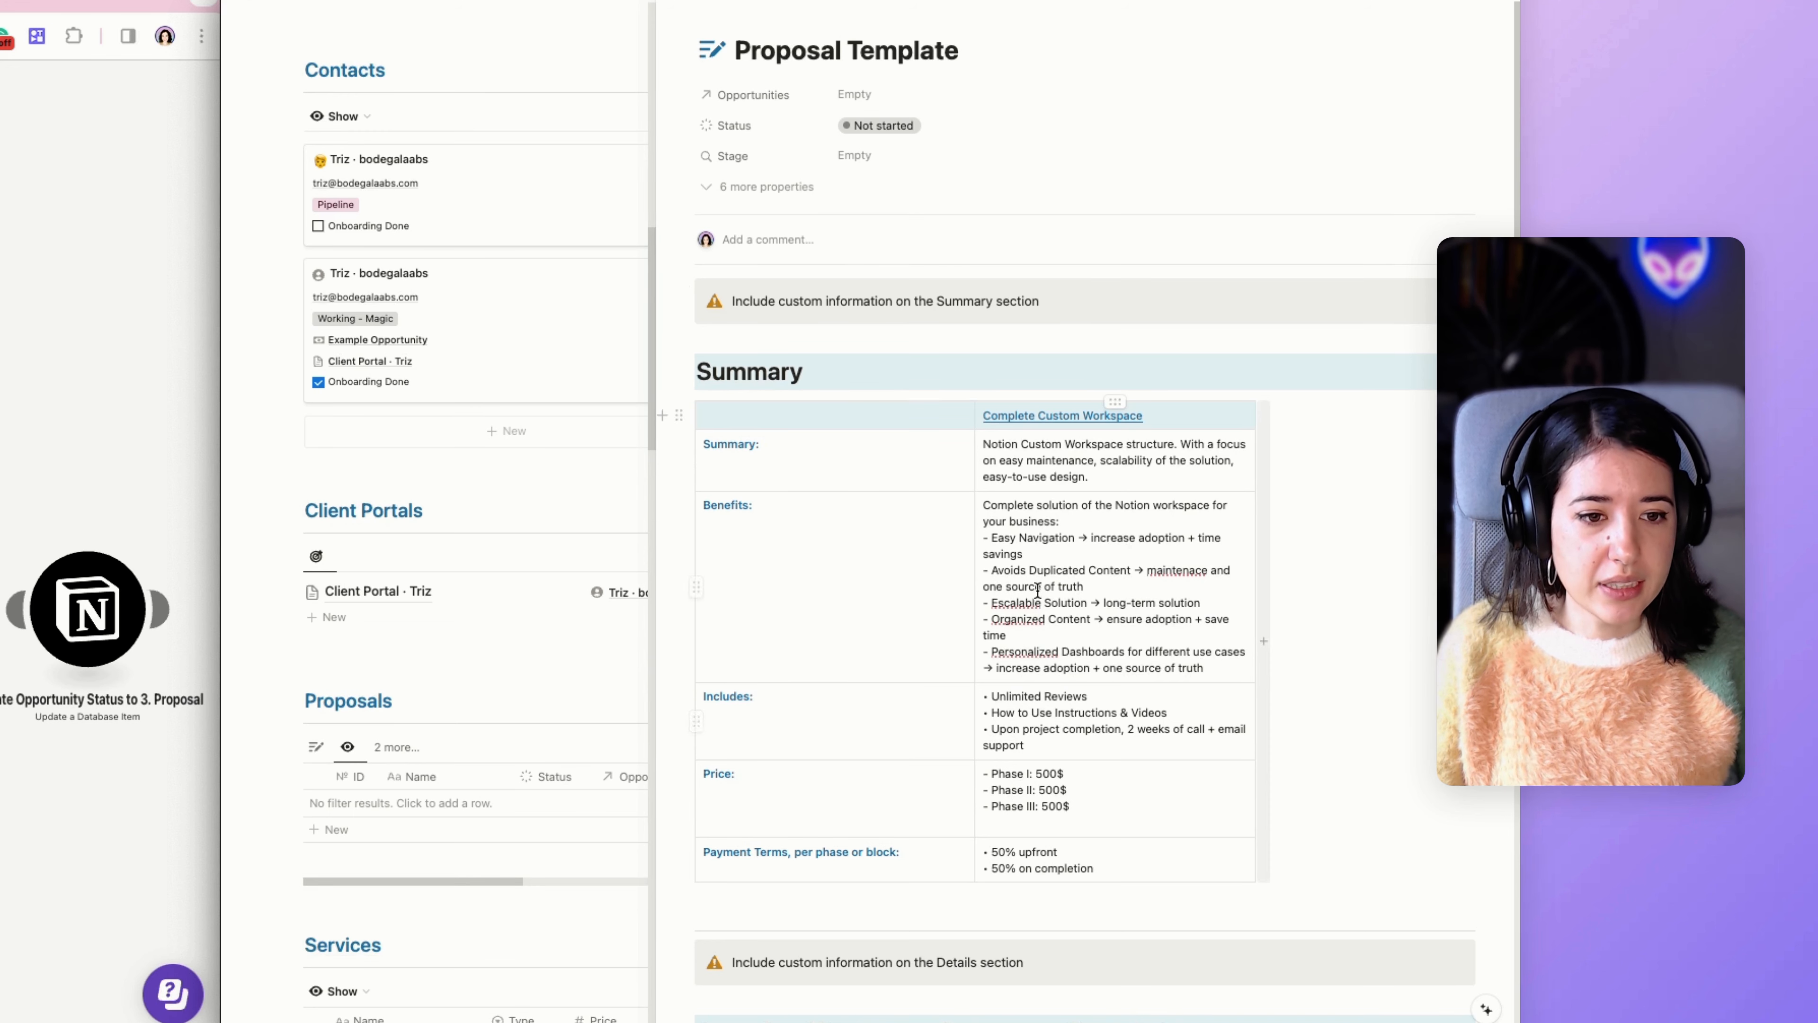
scroll(1034, 647, "down", 1)
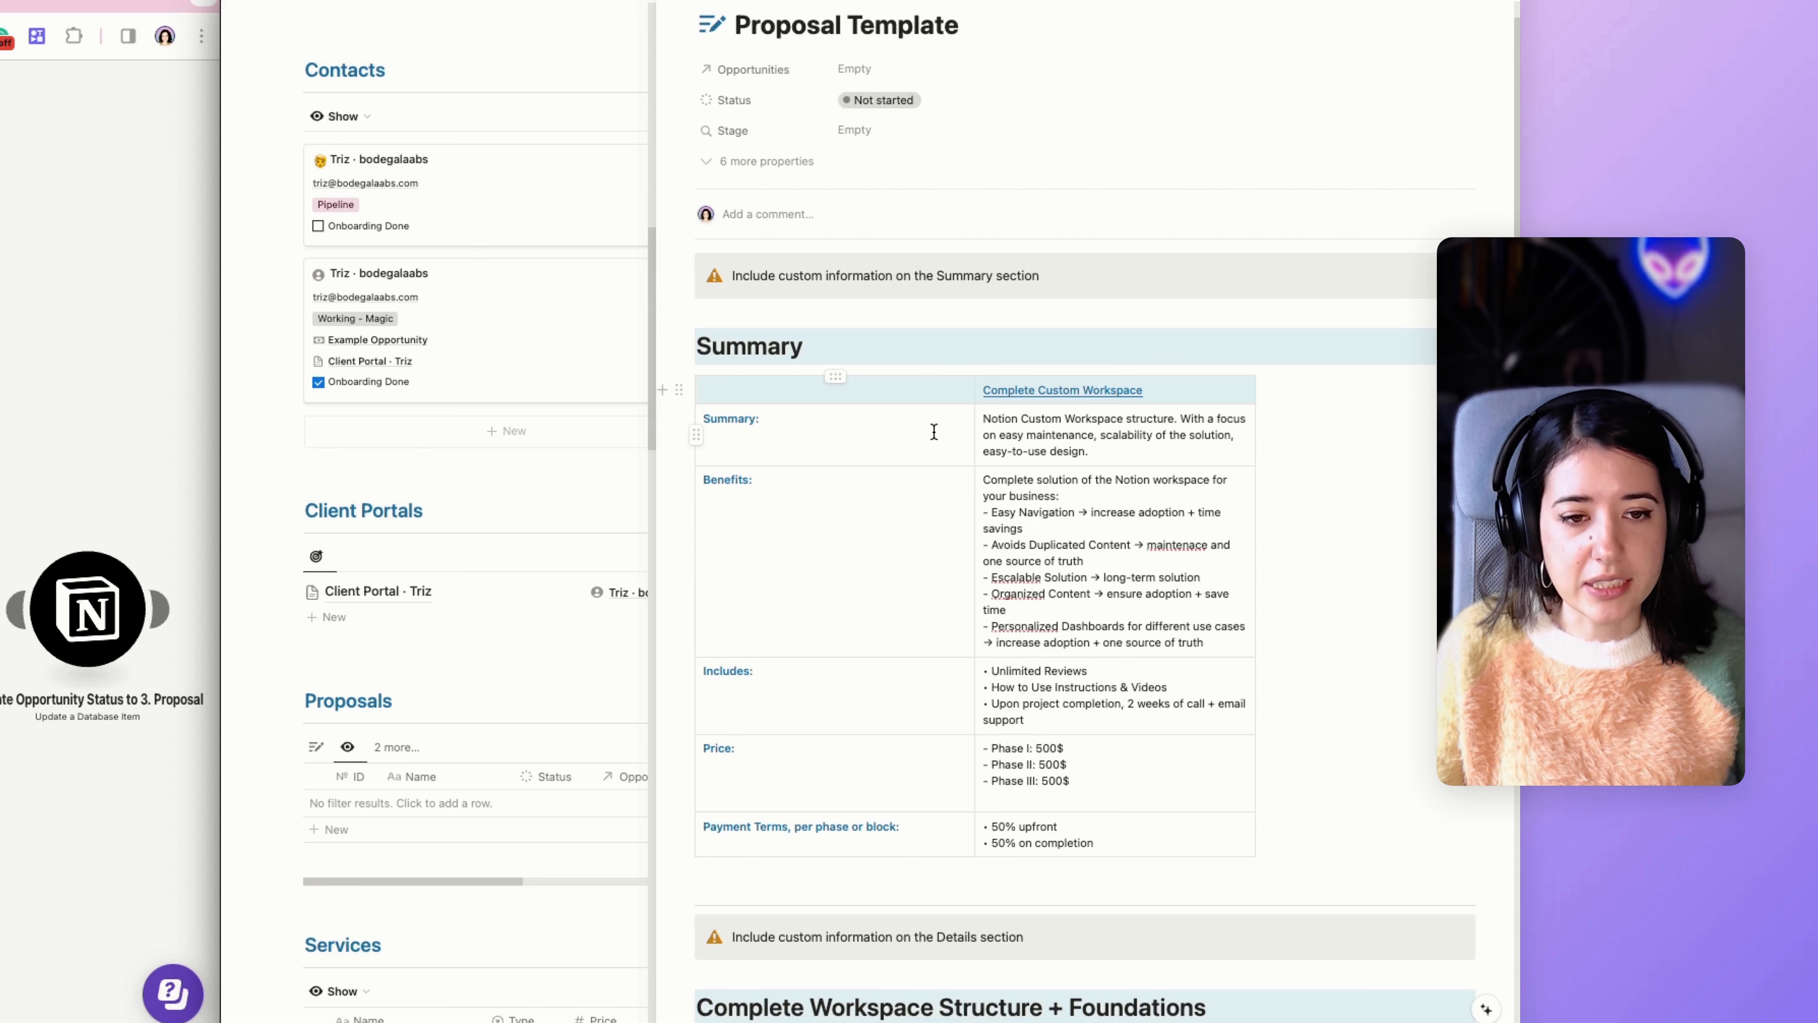
scroll(1022, 617, "down", 3)
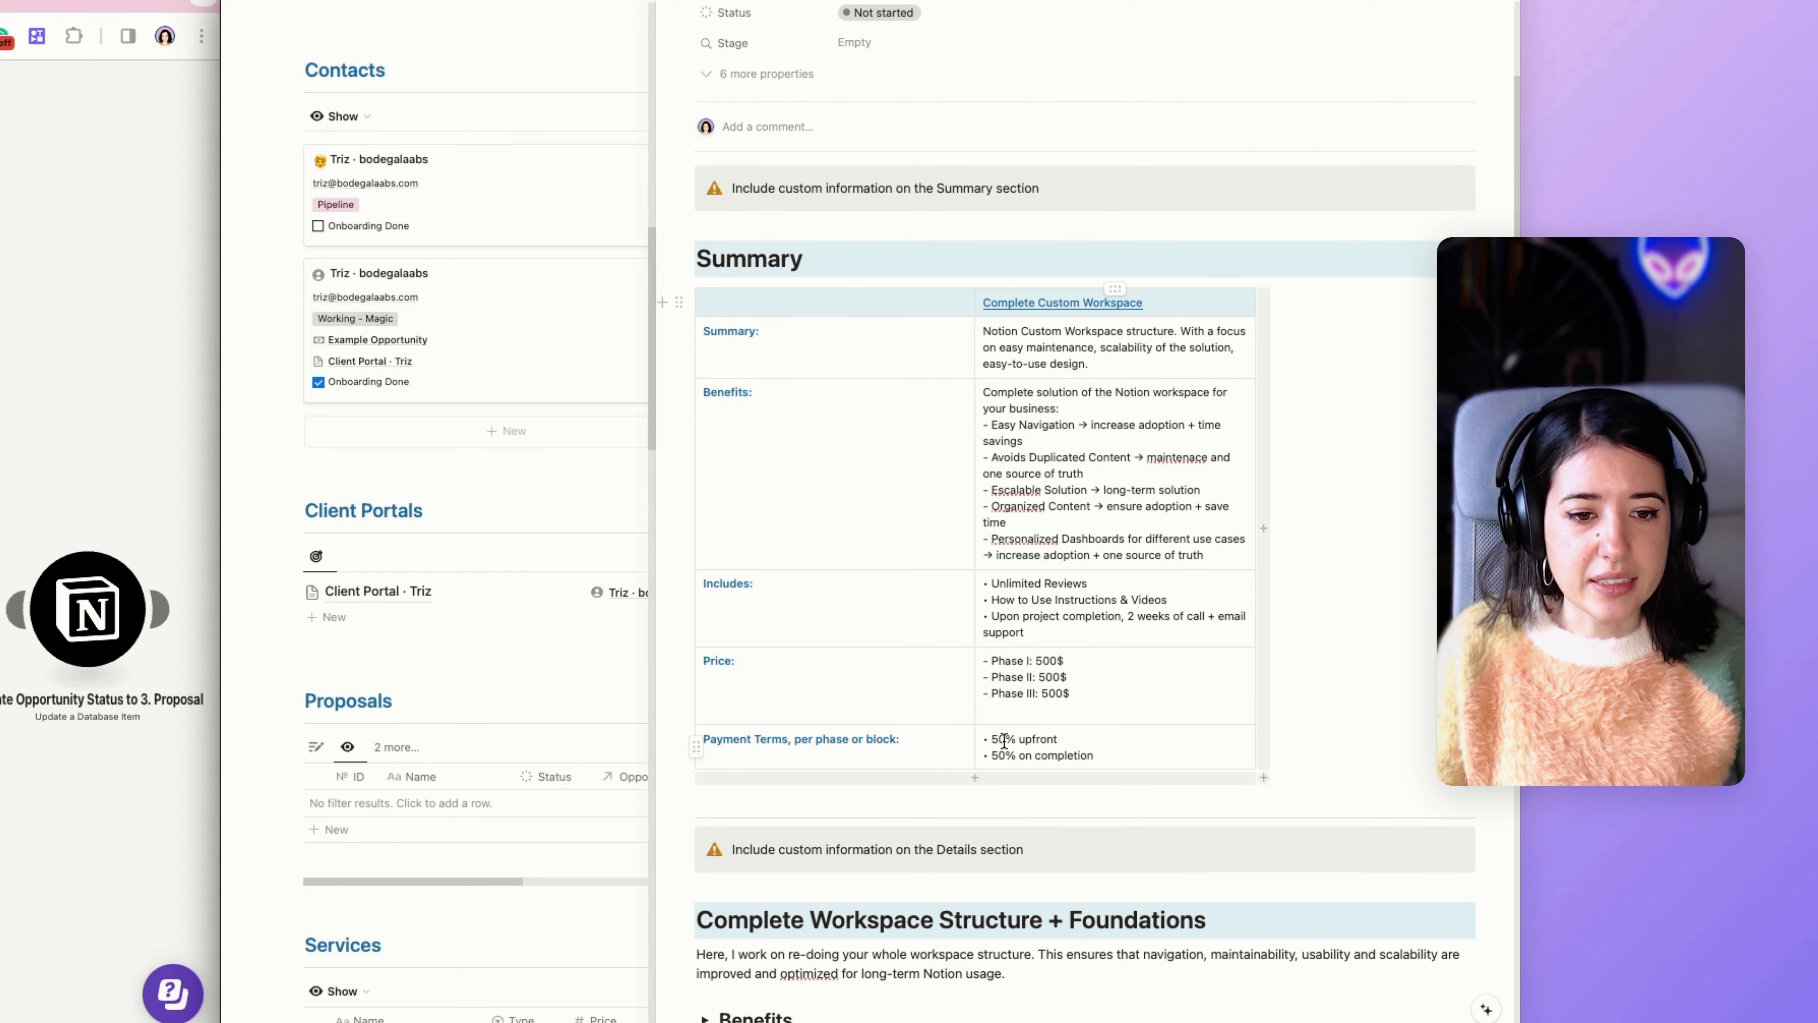
scroll(895, 716, "down", 5)
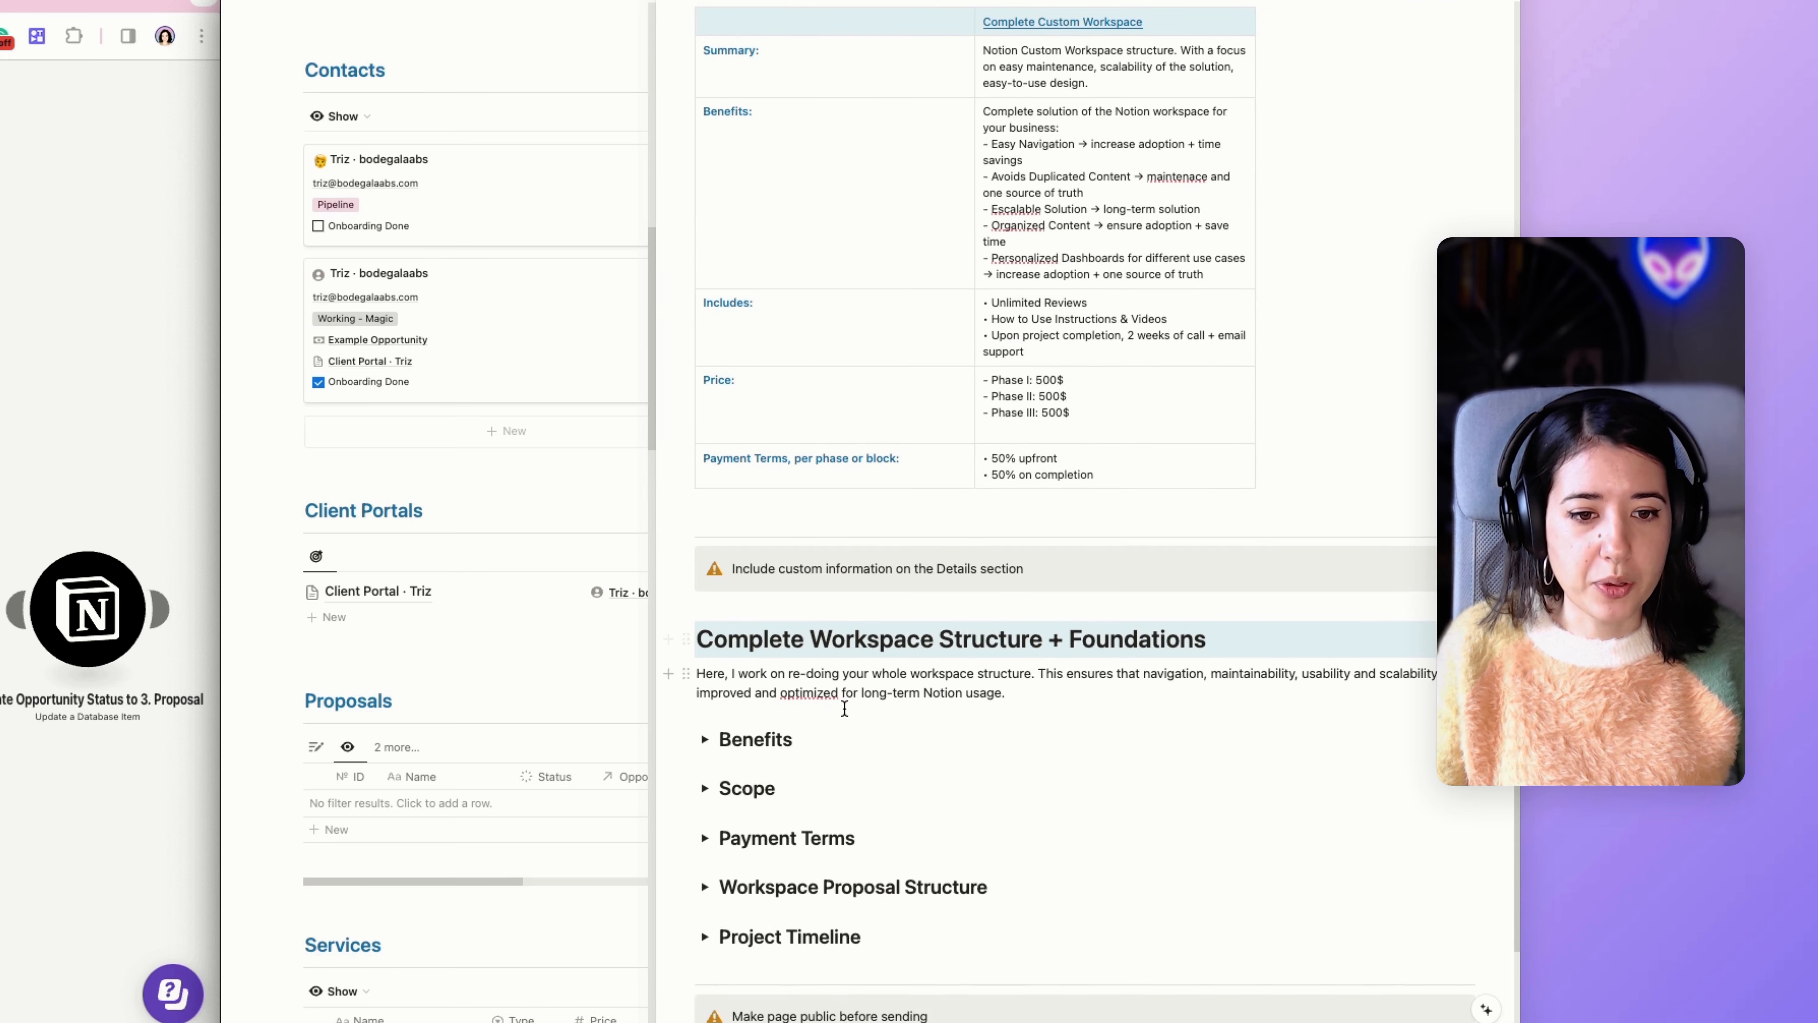
Expand the Benefits and Scope toggles one after the other to read their contents, collapsing each again.
scroll(866, 706, "down", 1)
left_click(705, 669)
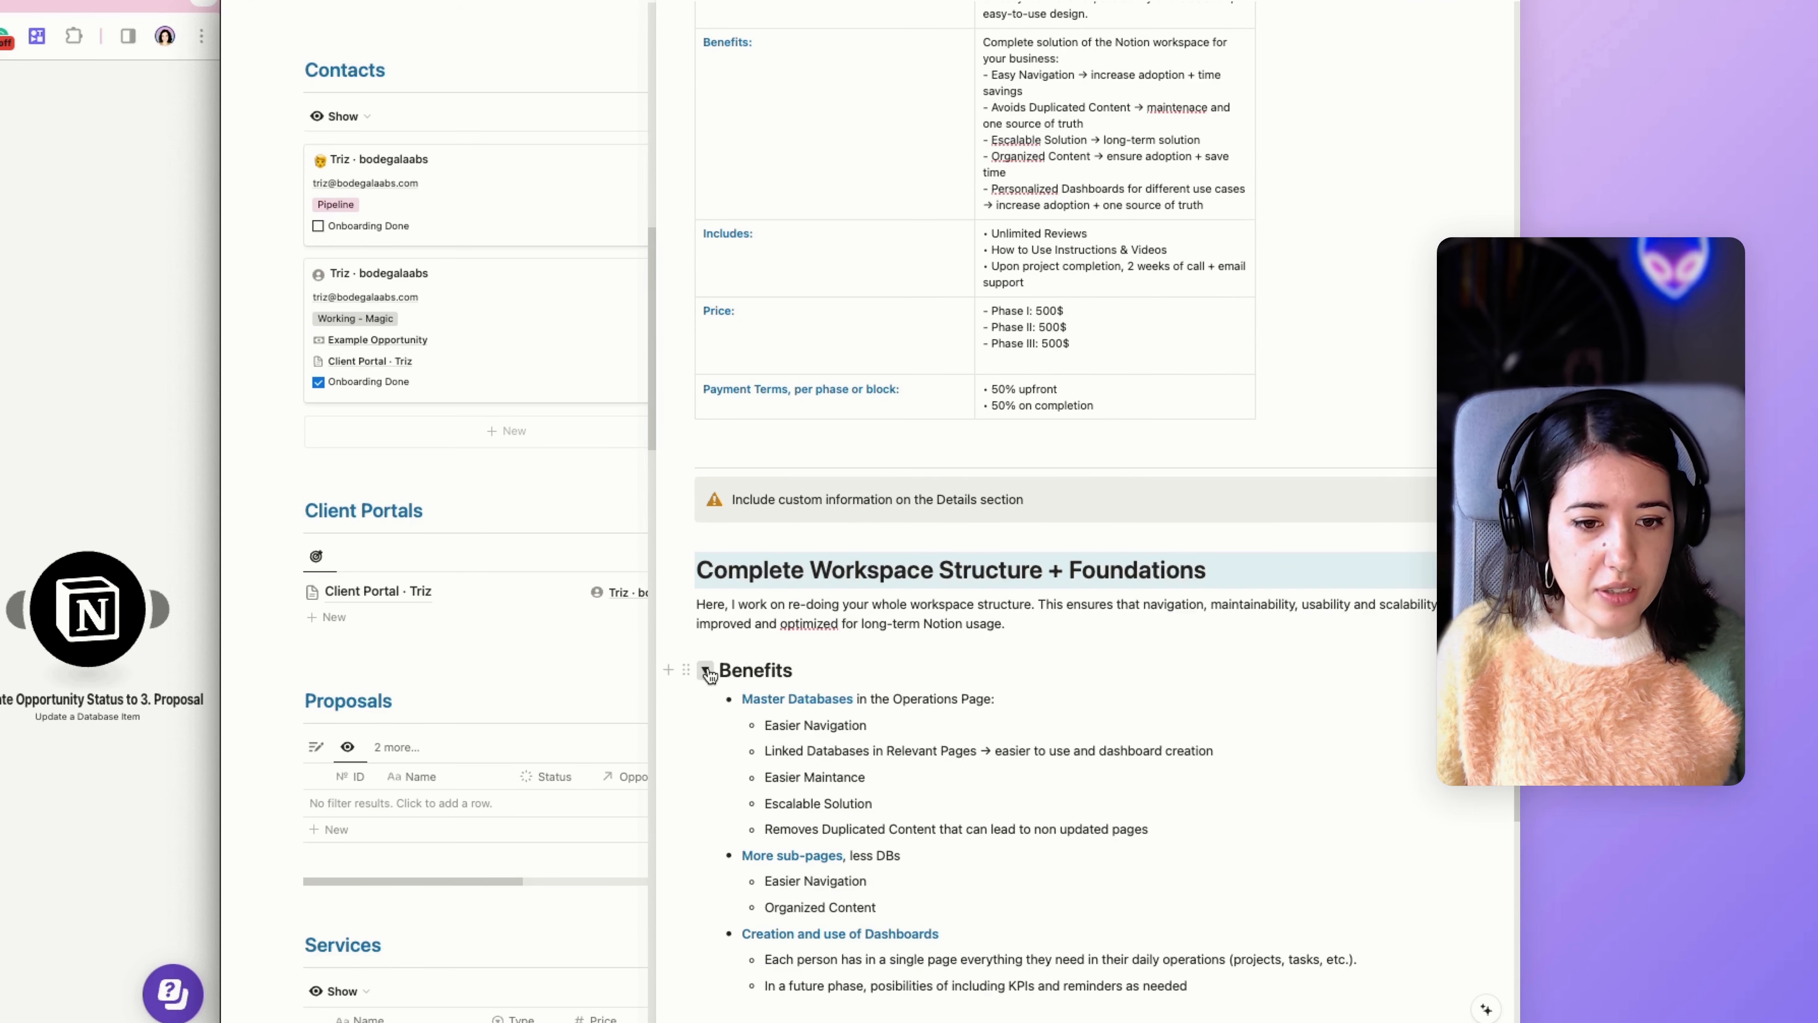
left_click(706, 671)
scroll(709, 676, "down", 1)
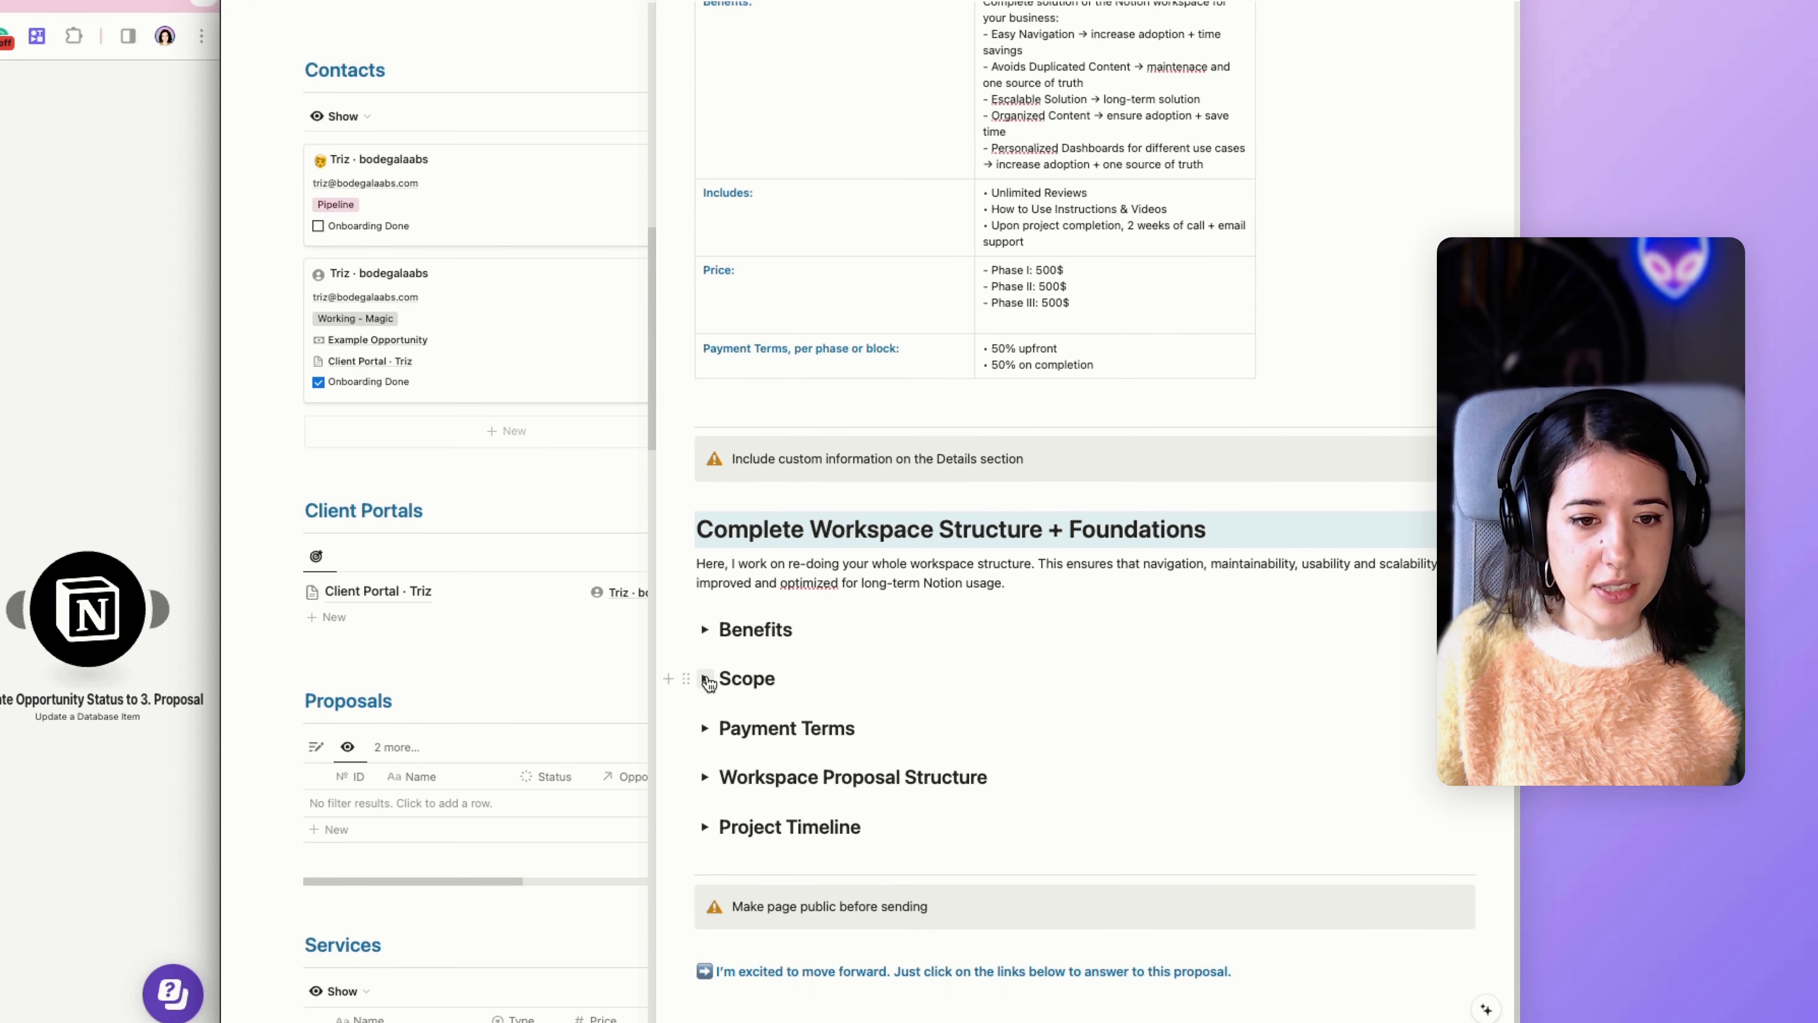
left_click(706, 679)
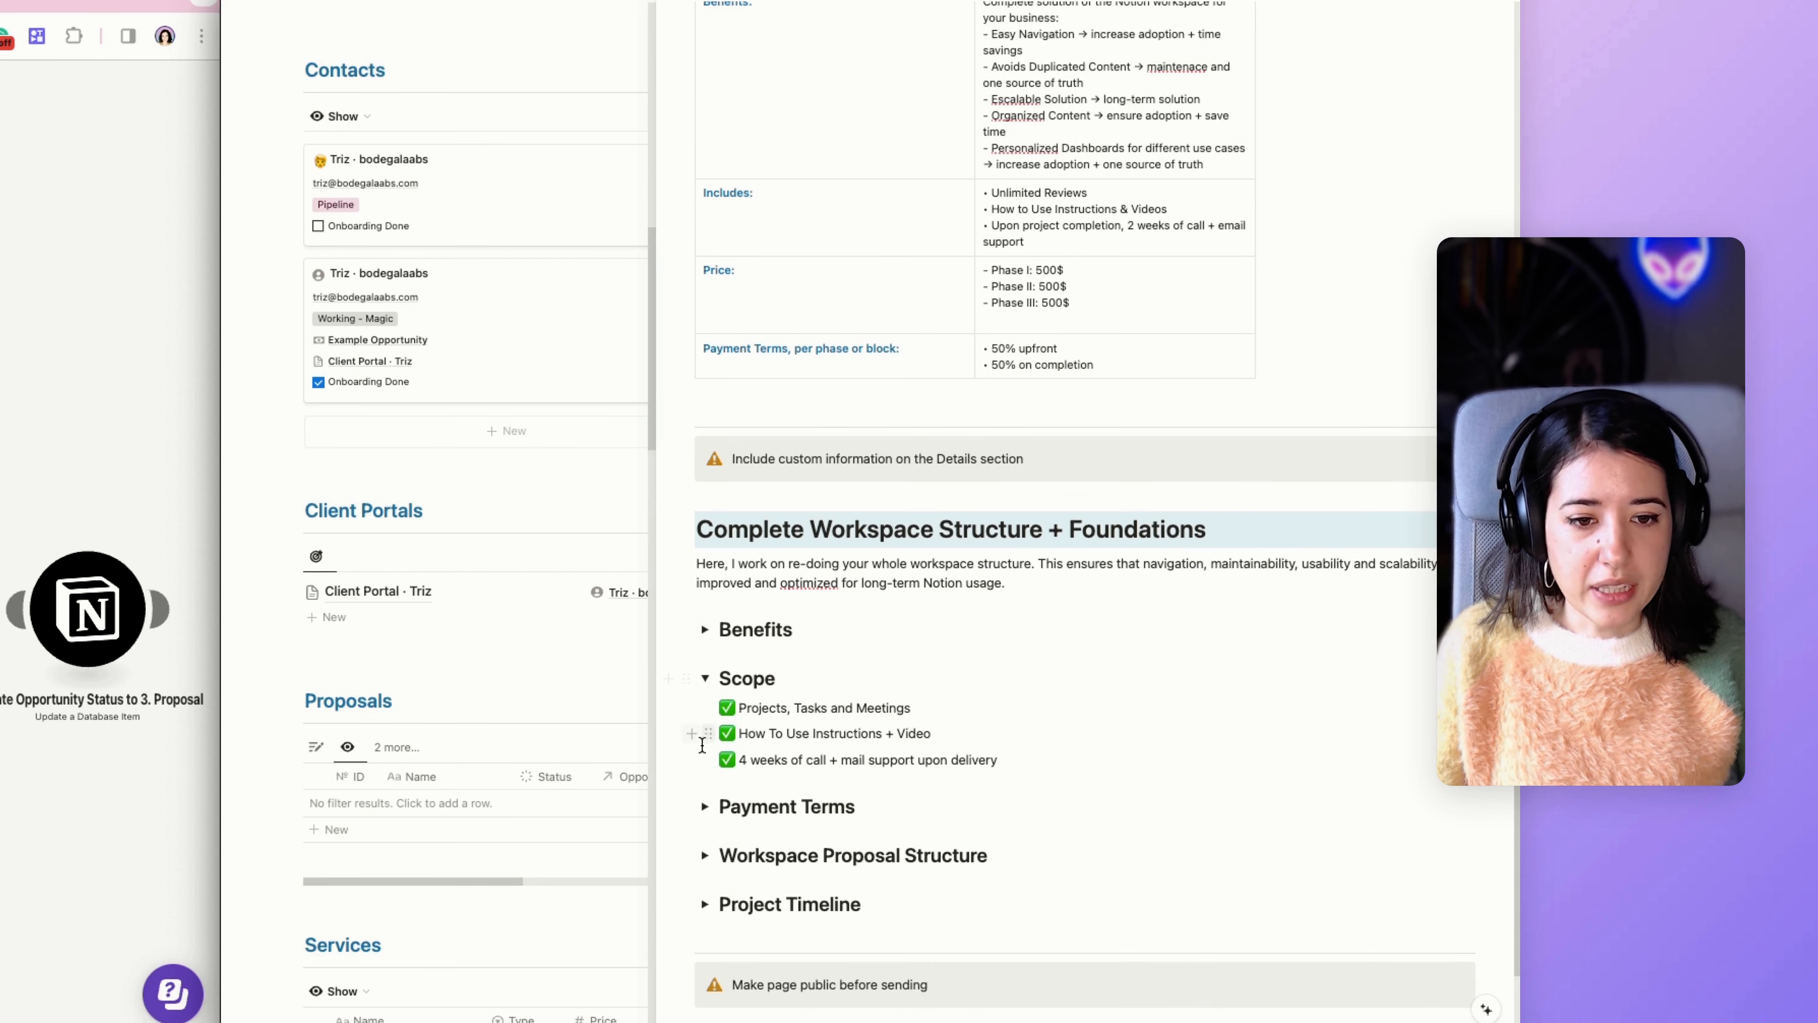
left_click(706, 678)
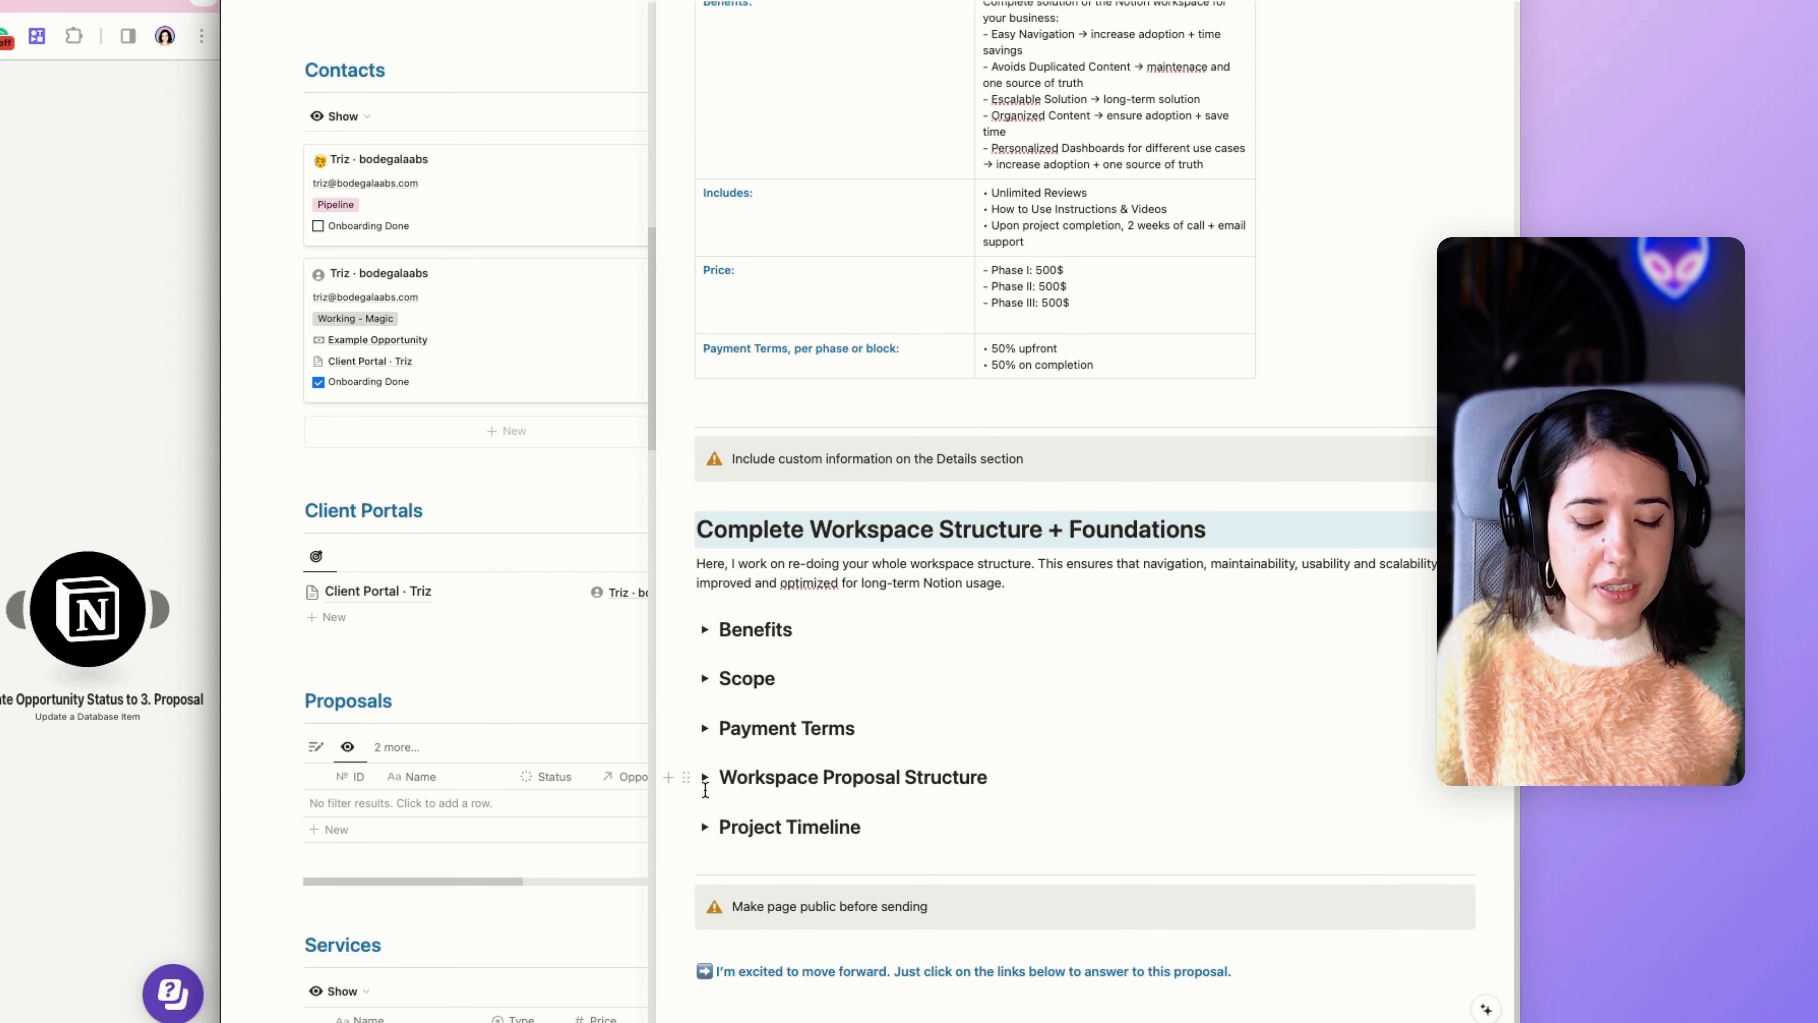
Try out the Whimsical embed command in the empty line under Workspace Proposal Structure, and delete the /whim text.
left_click(708, 780)
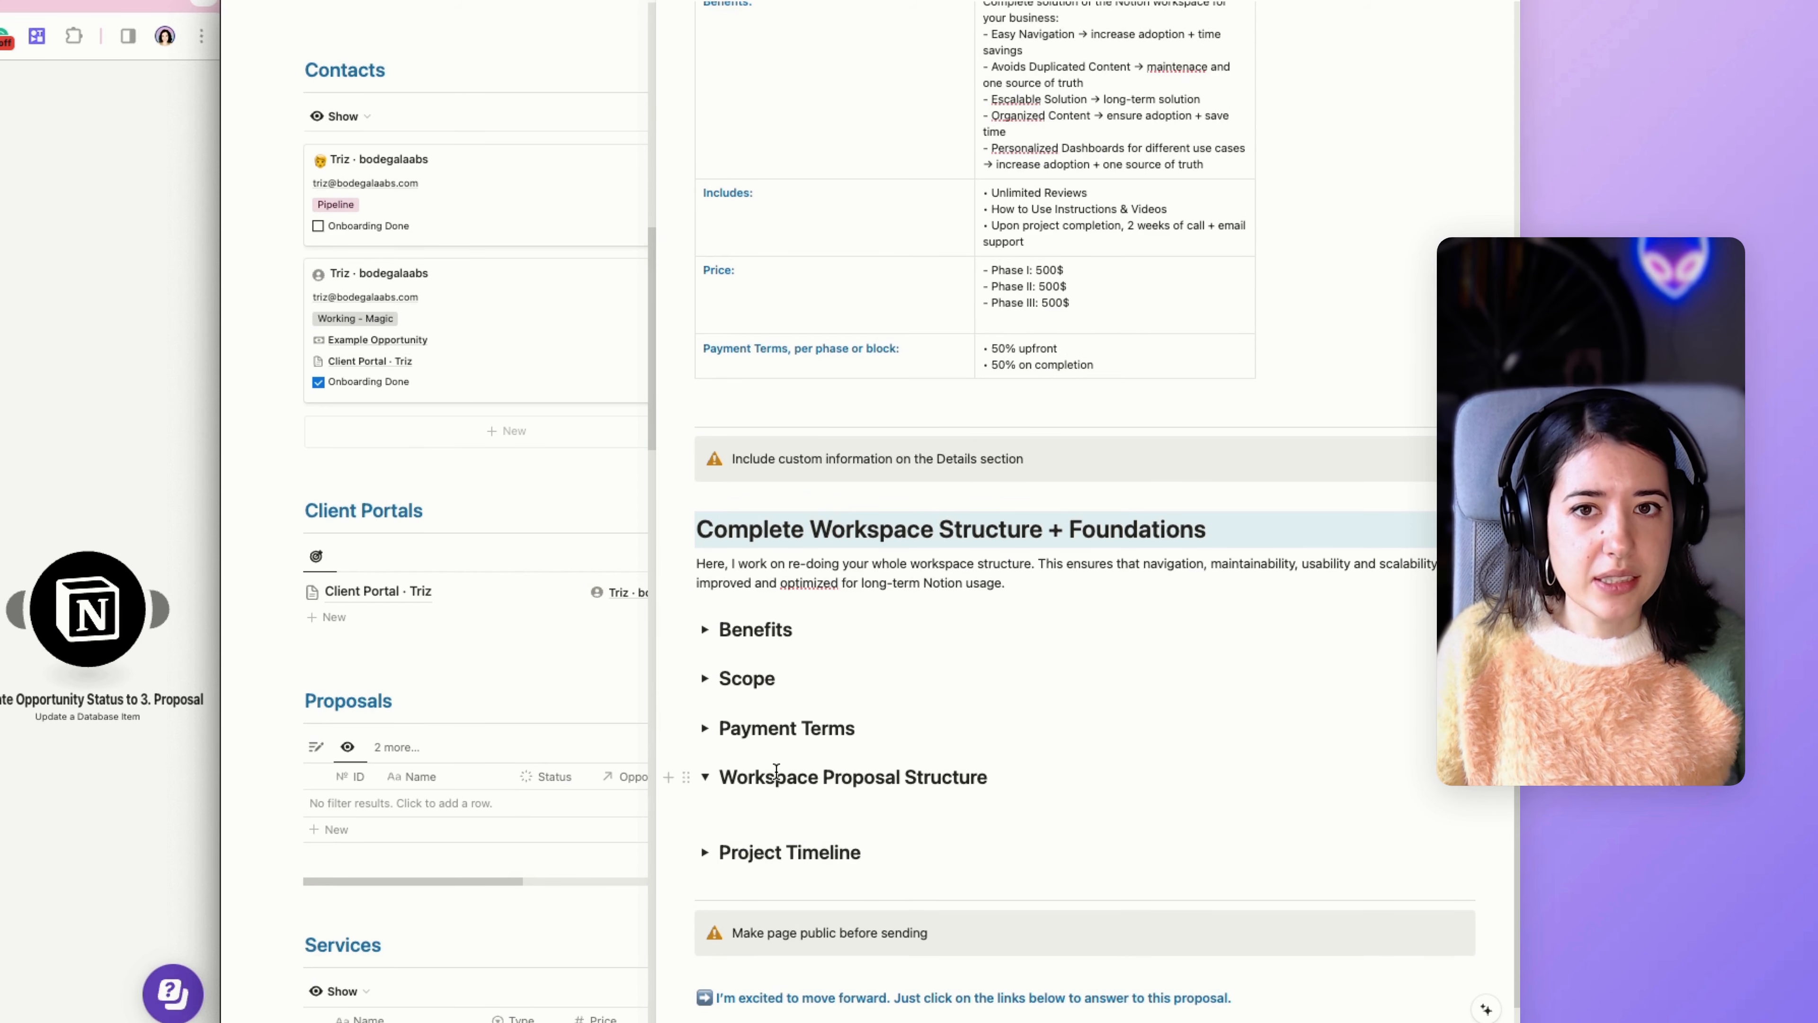
scroll(776, 773, "down", 1)
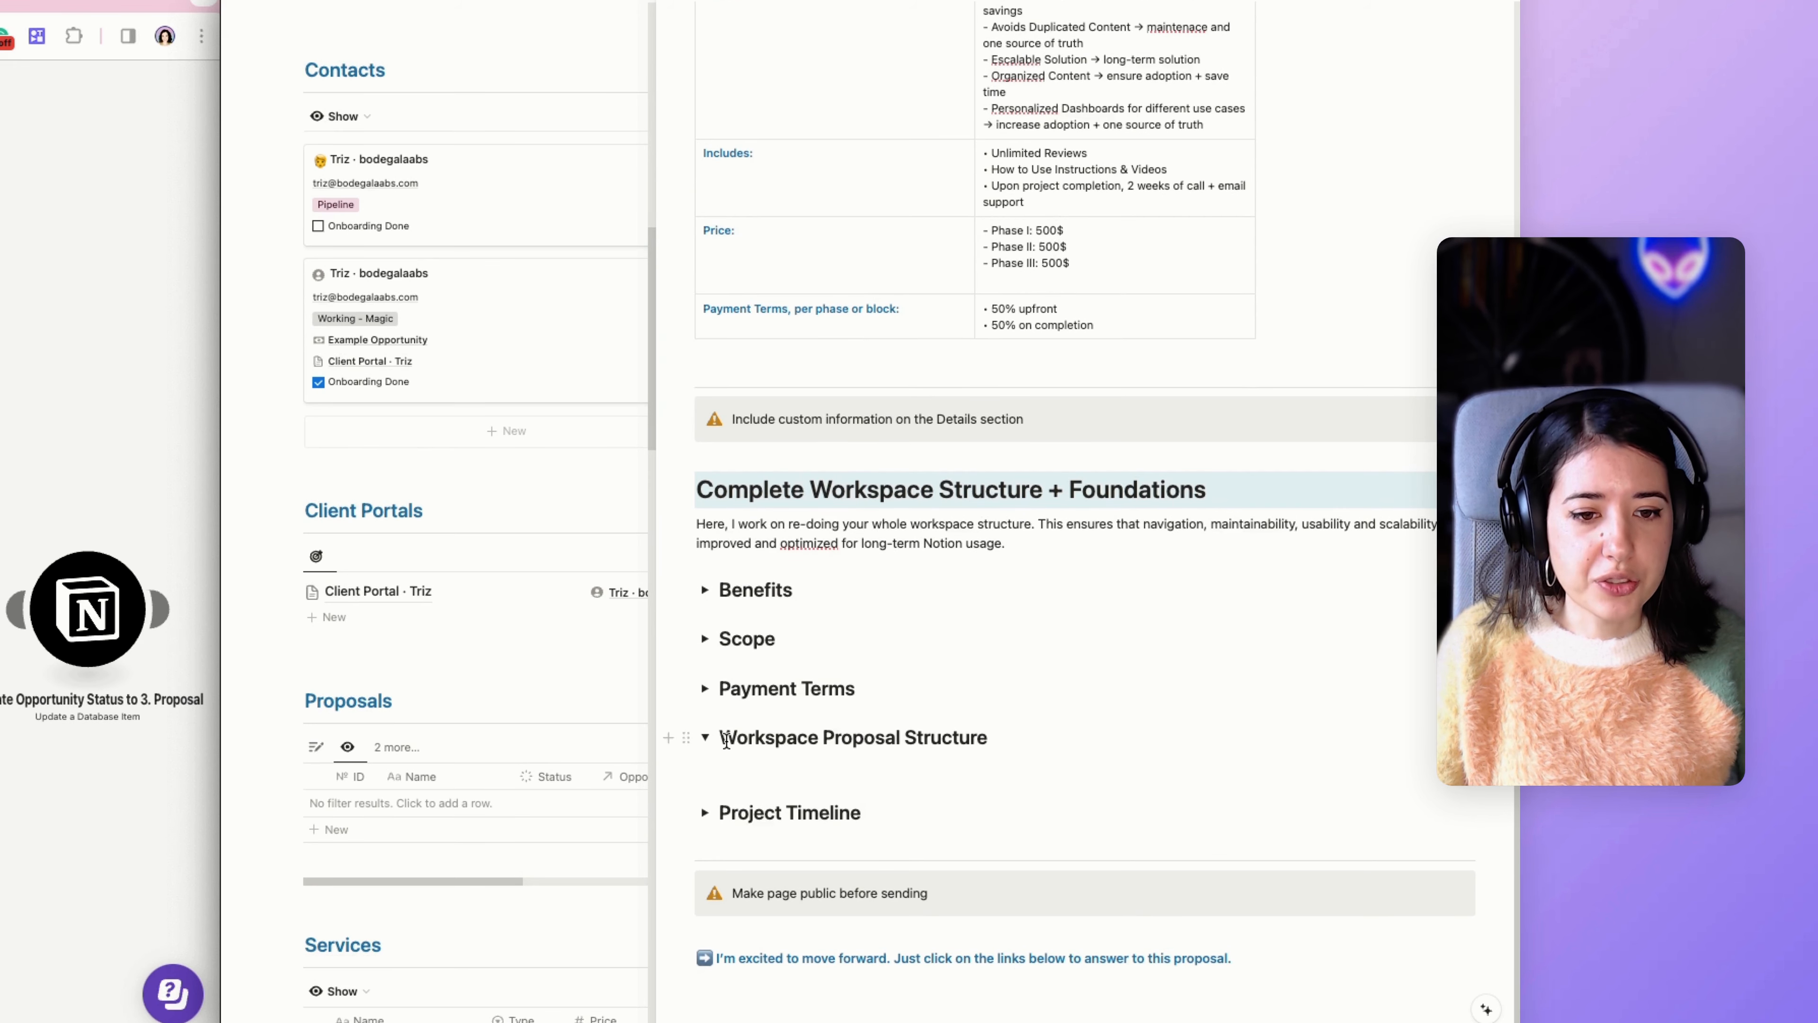
left_click_drag(724, 737, 994, 740)
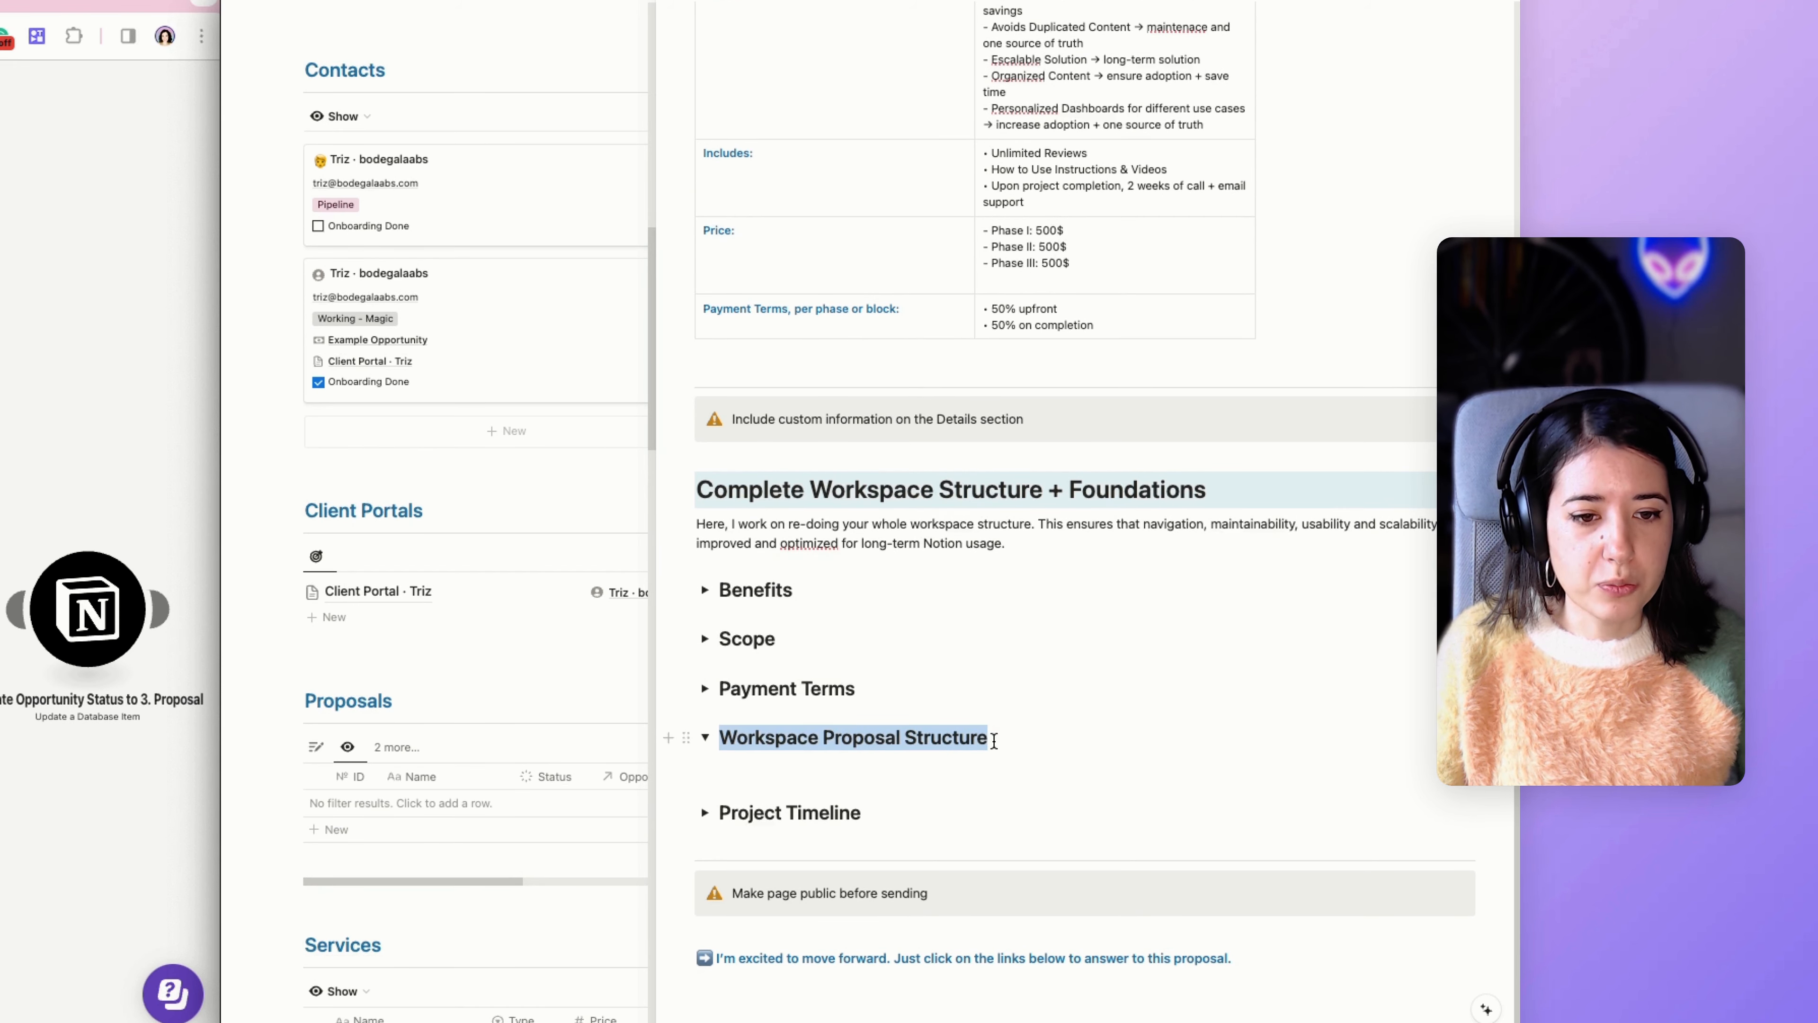
left_click(994, 739)
left_click(935, 768)
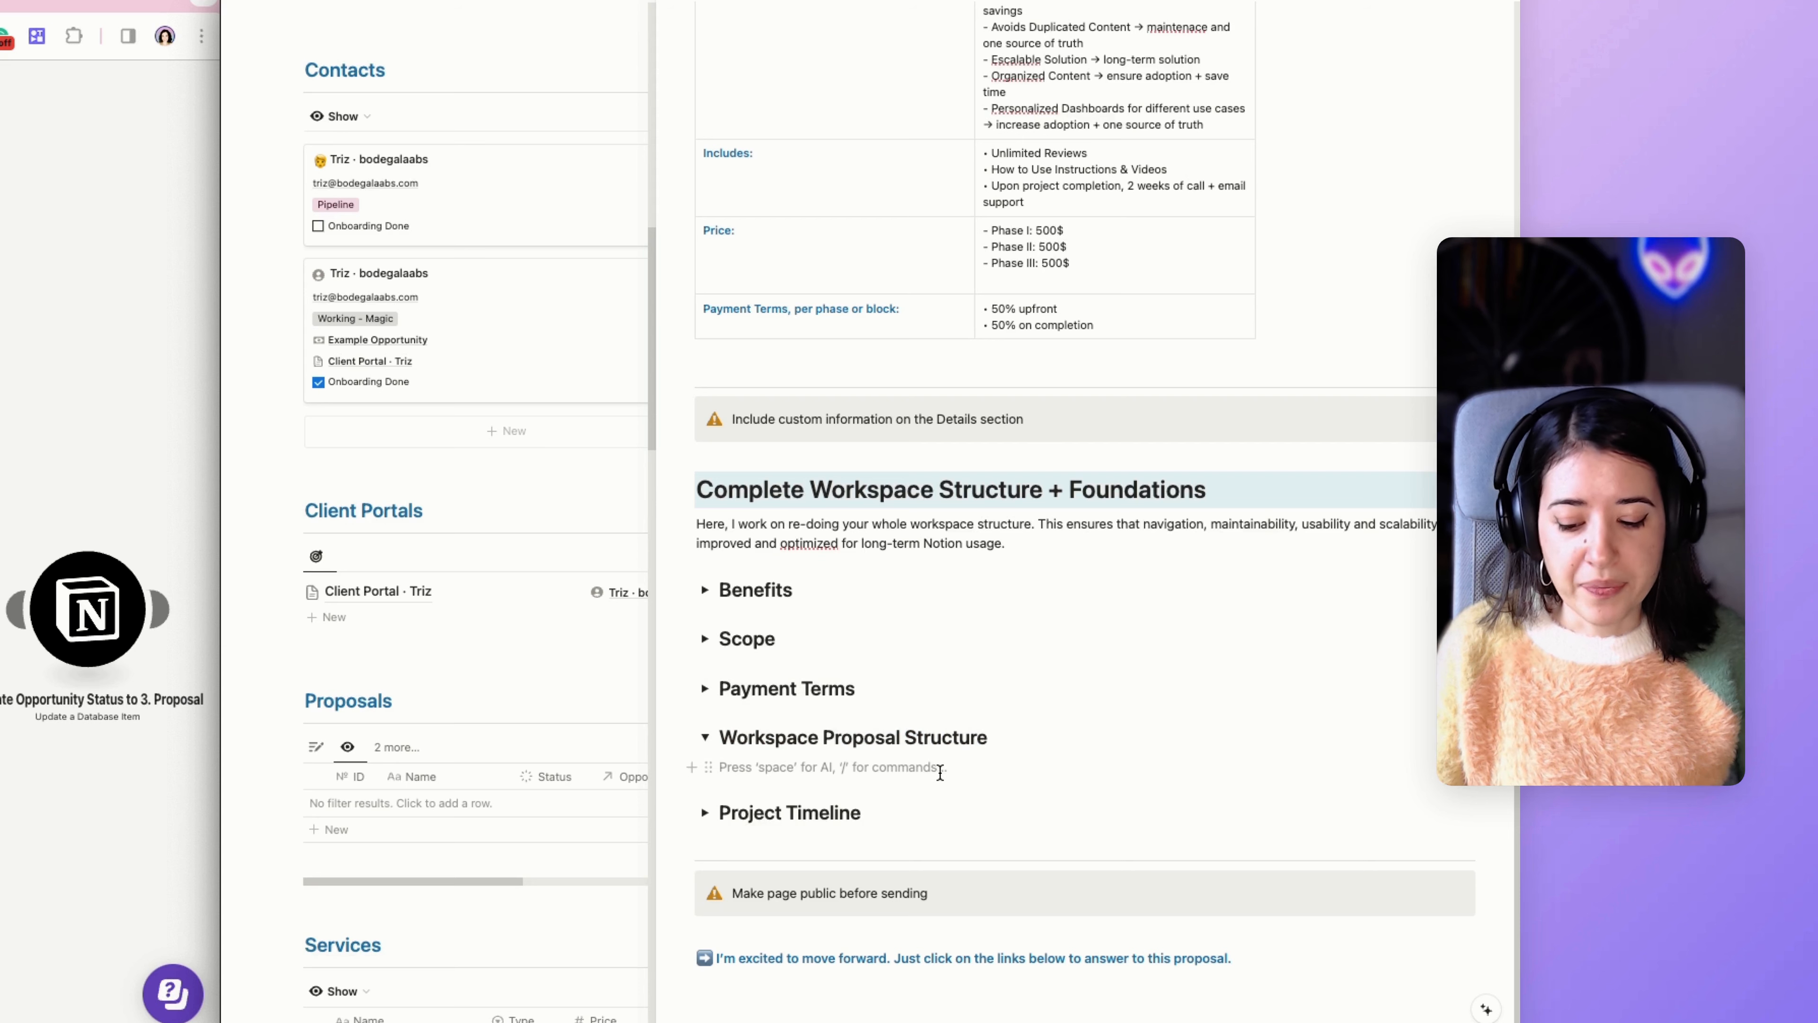
type("/whim")
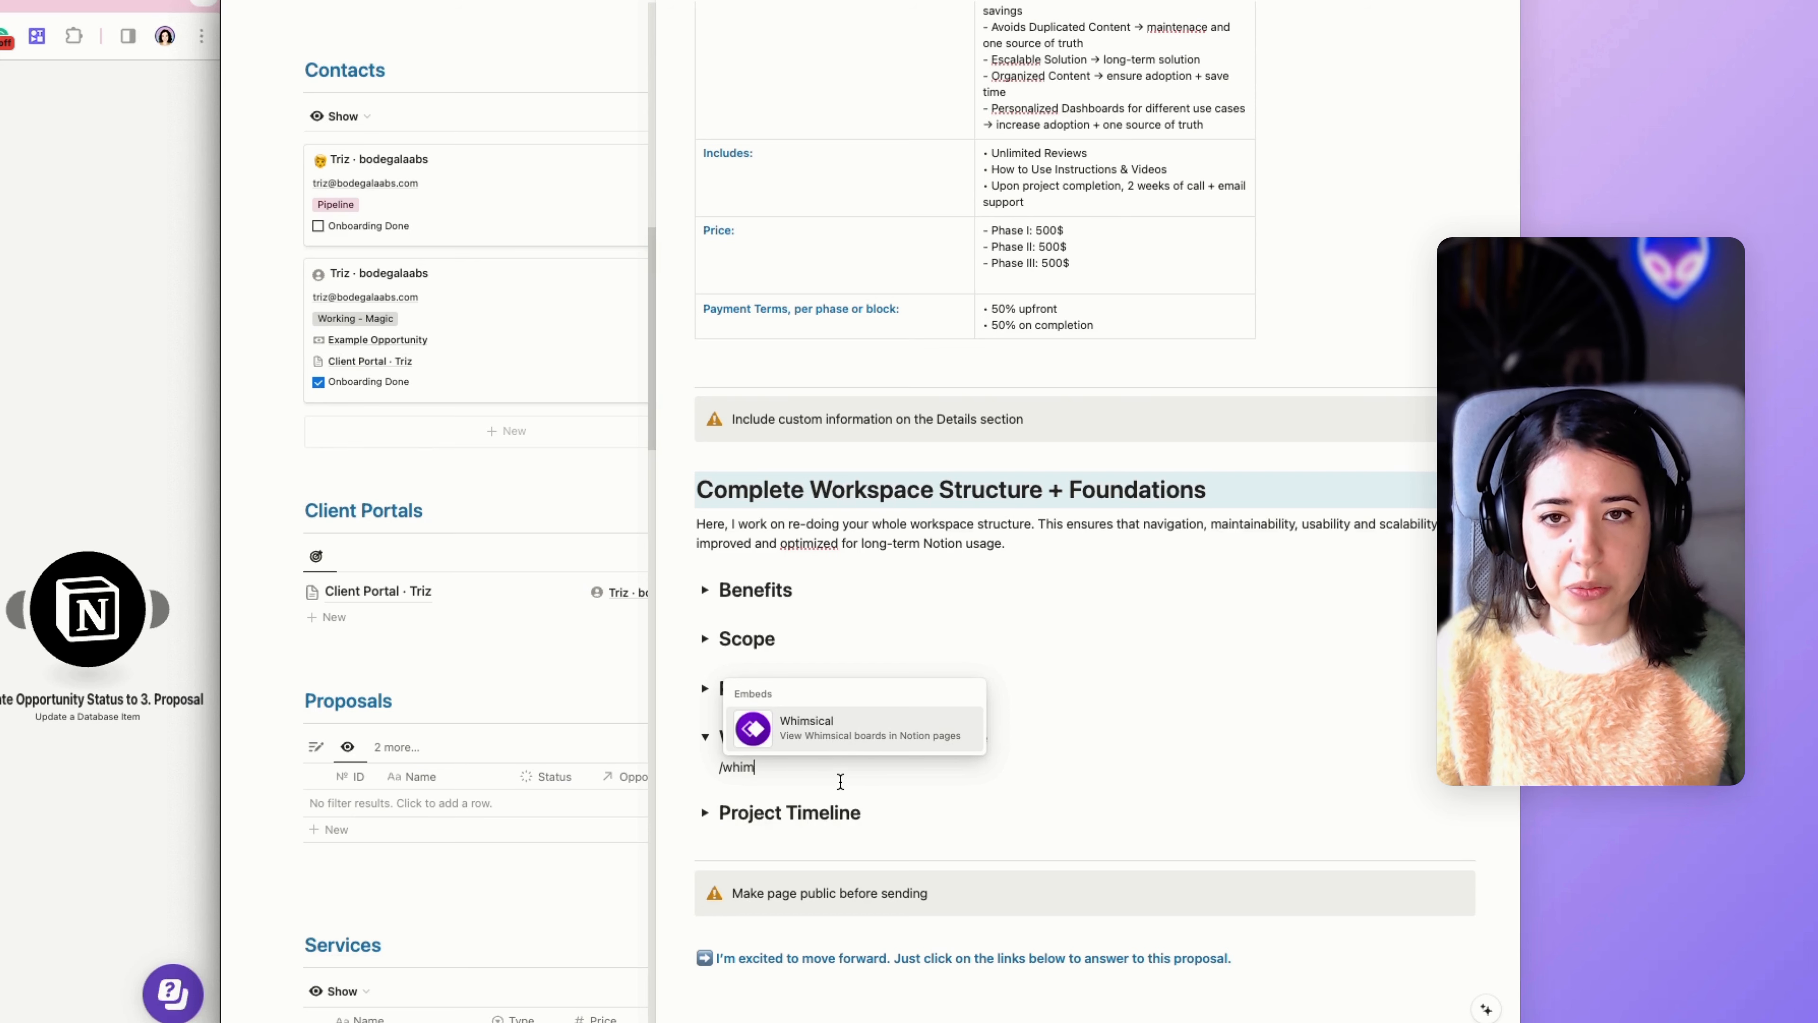
key("Escape")
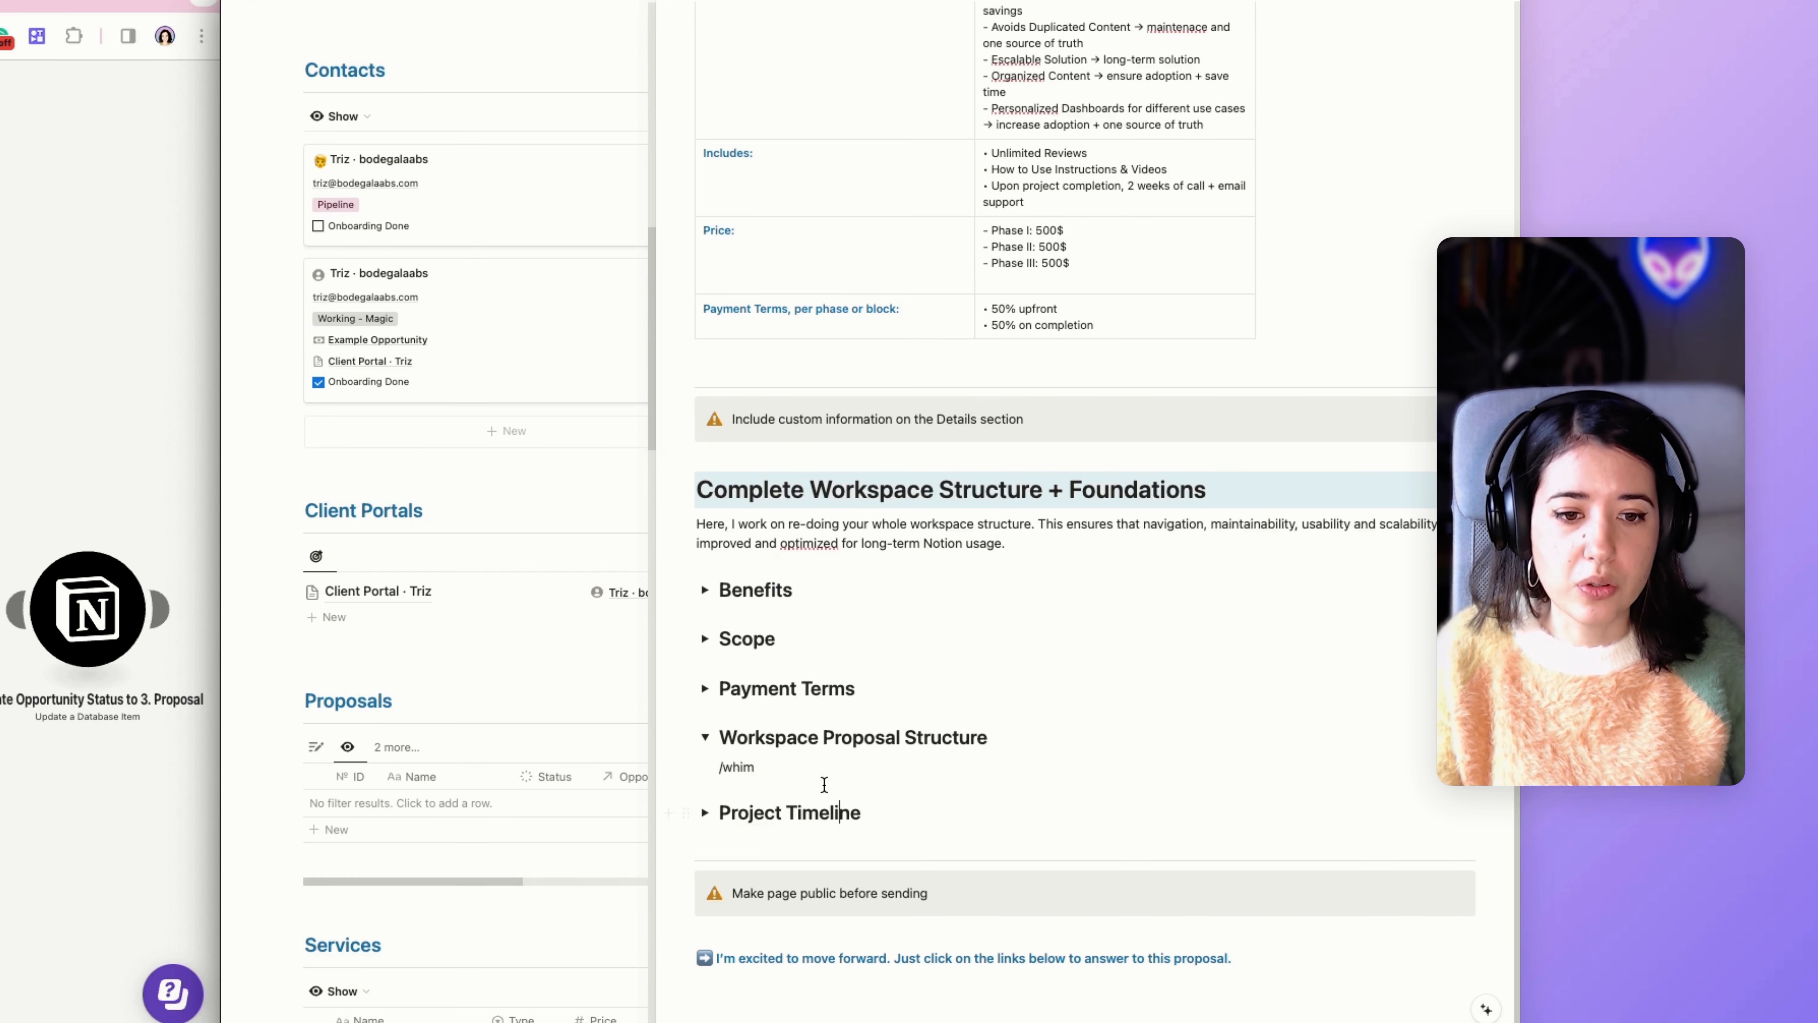
left_click_drag(816, 768, 718, 767)
key("BackSpace")
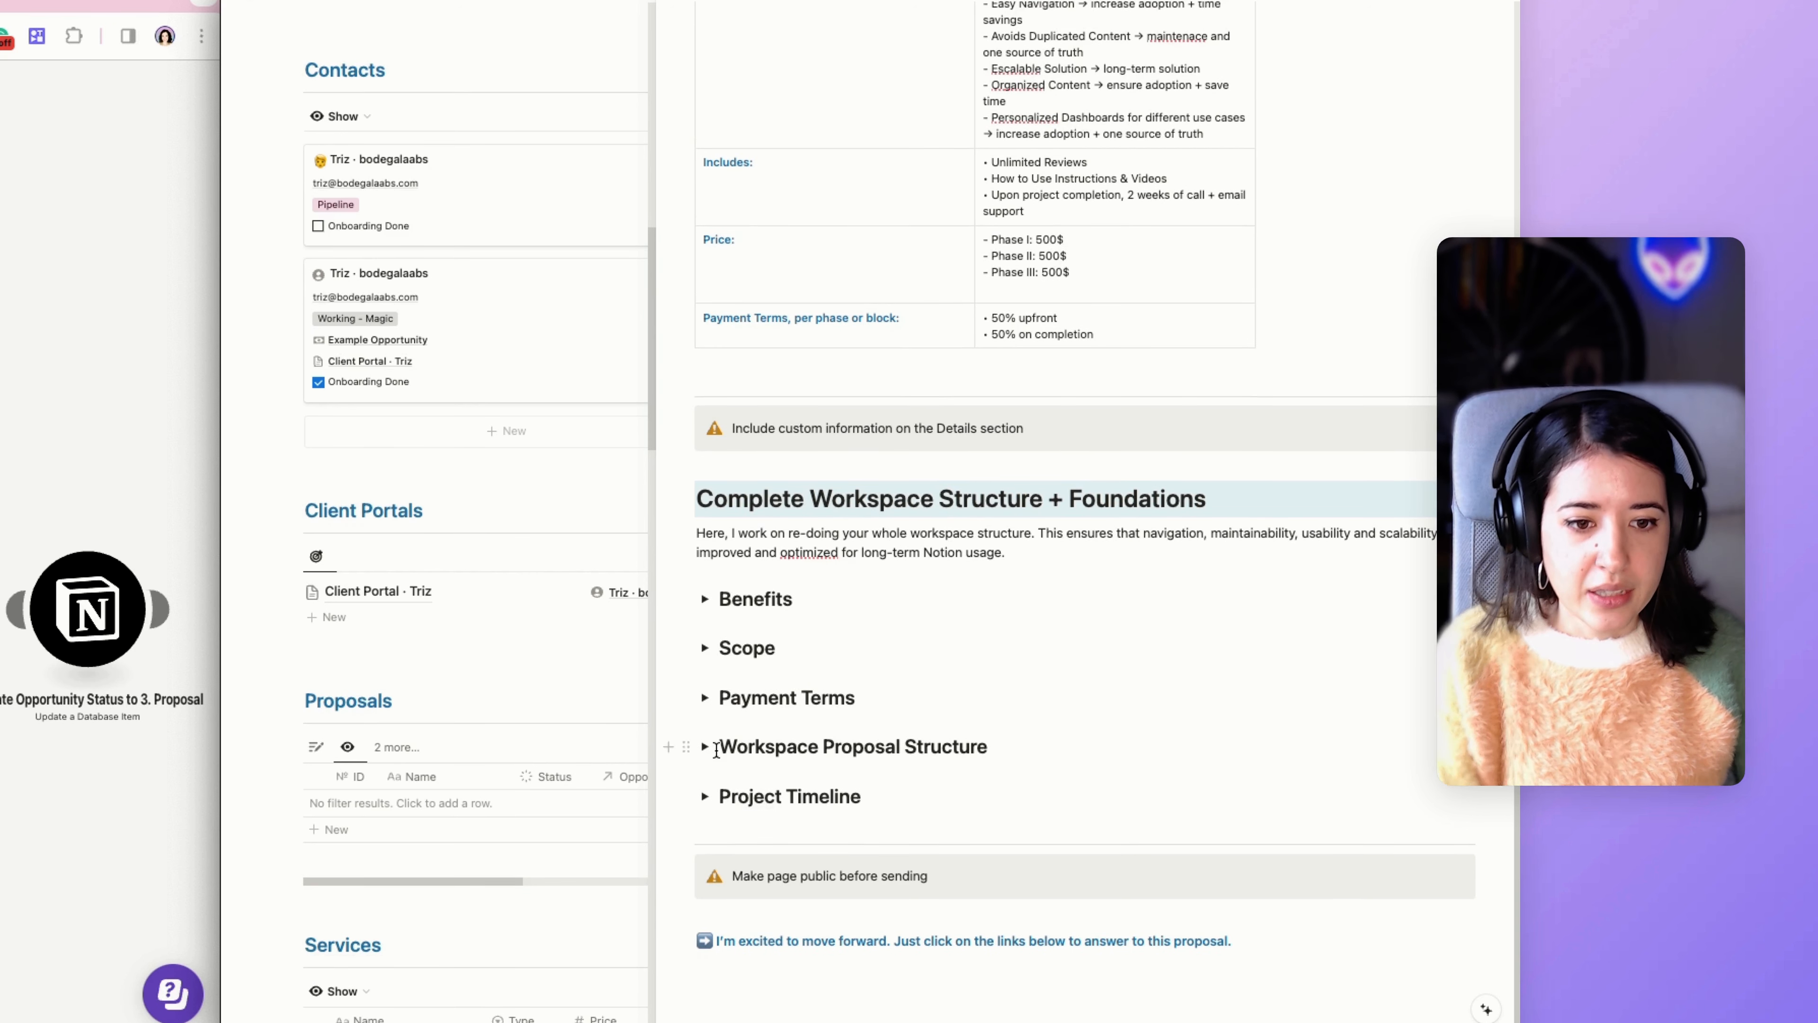
Expand the Project Timeline toggle and examine its phase lists and embedded timeline view.
left_click(705, 796)
scroll(770, 781, "down", 4)
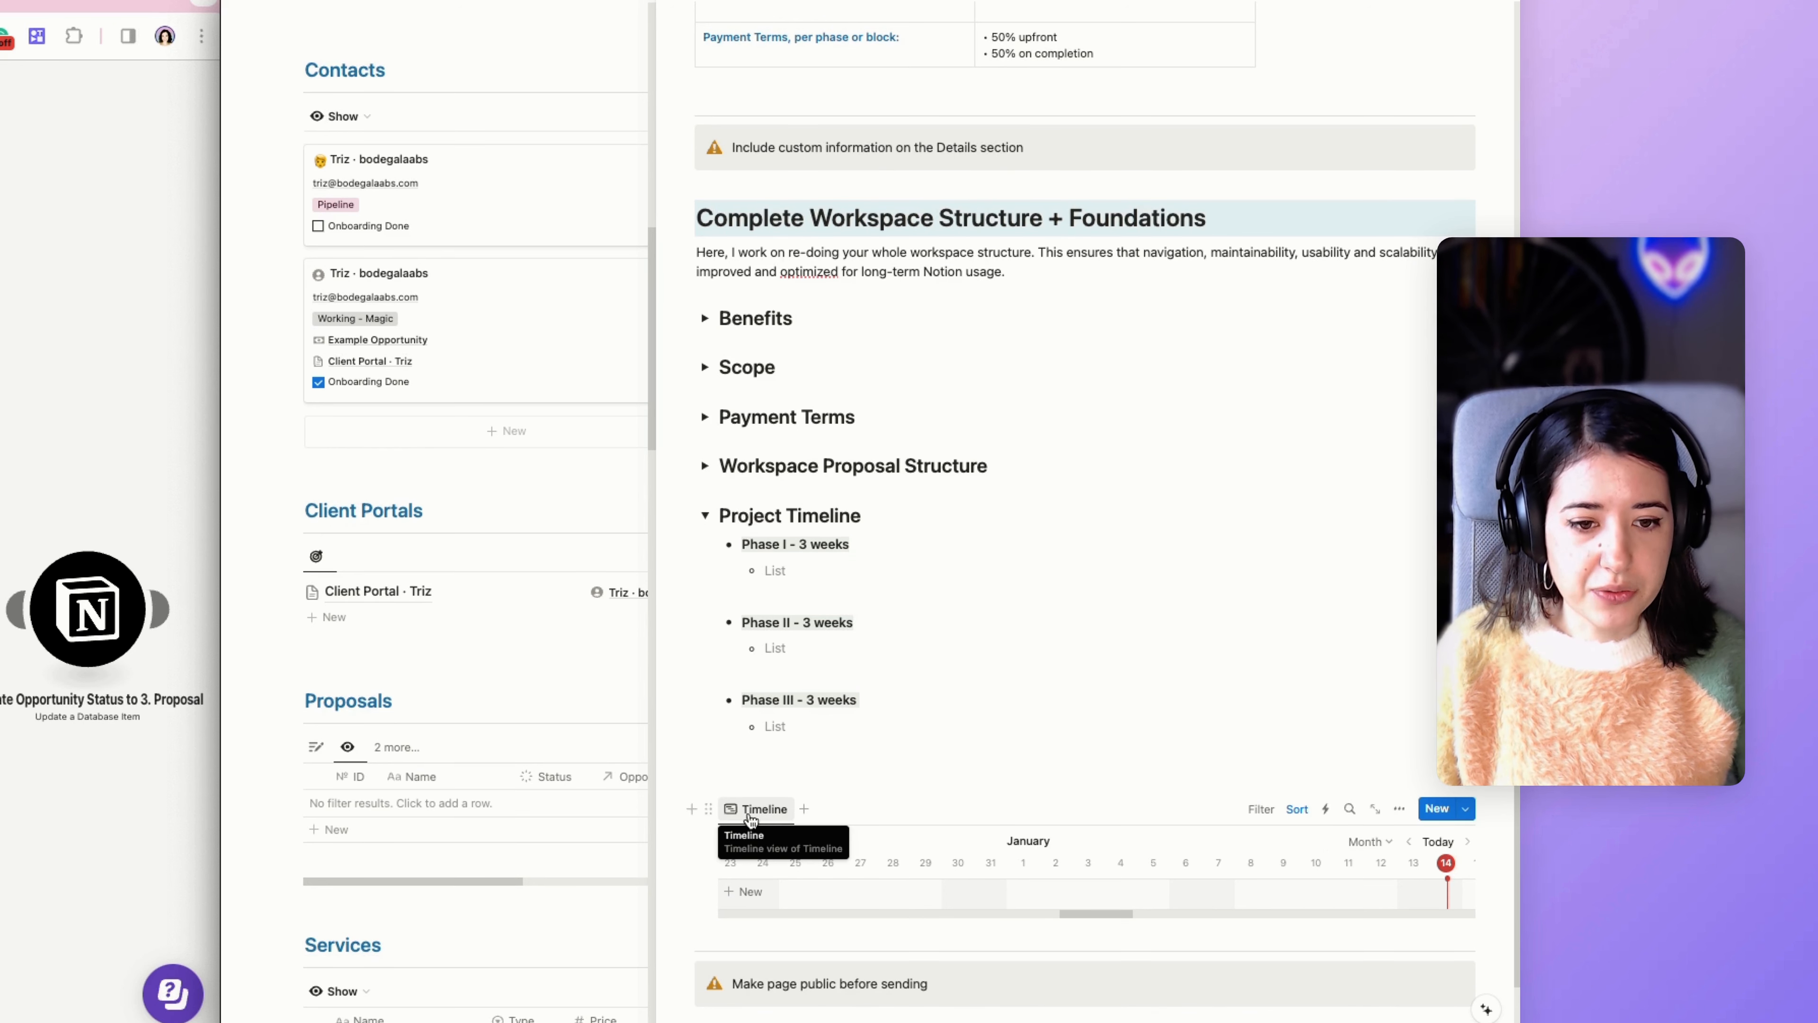
scroll(757, 834, "down", 1)
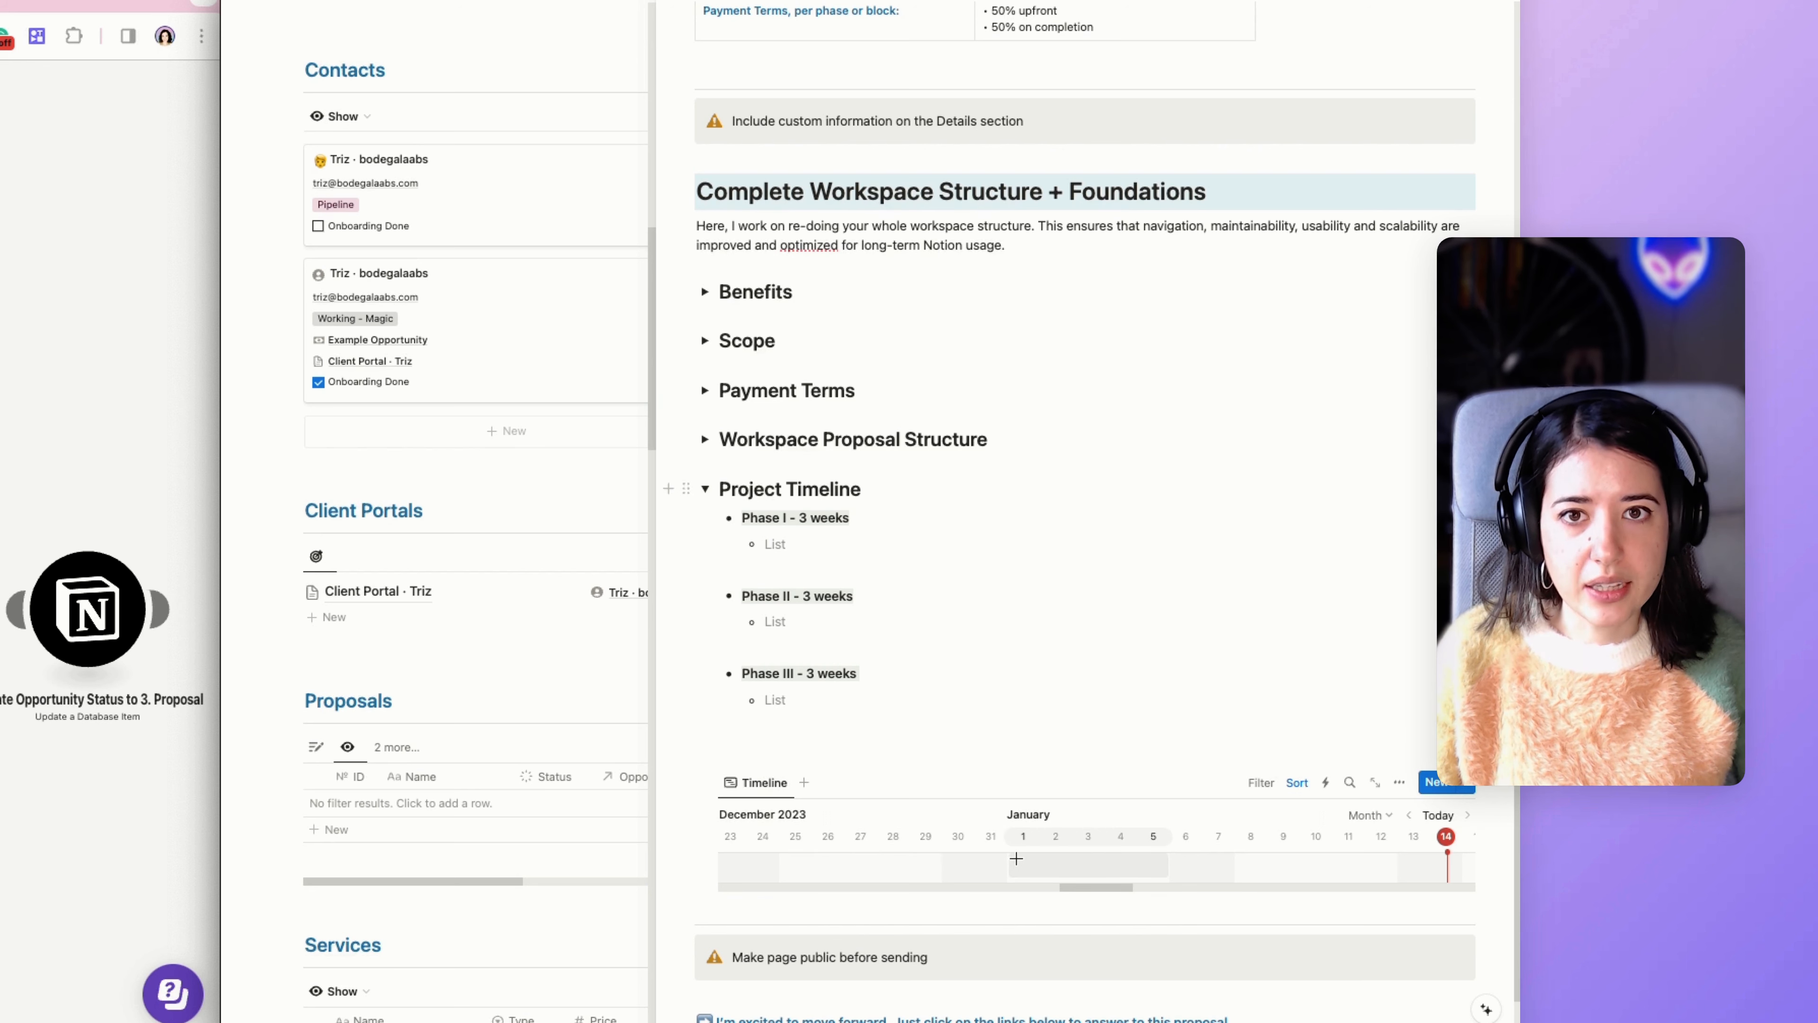
Collapse the Project Timeline toggle and look back over the Summary table and the section headings.
scroll(1049, 850, "down", 2)
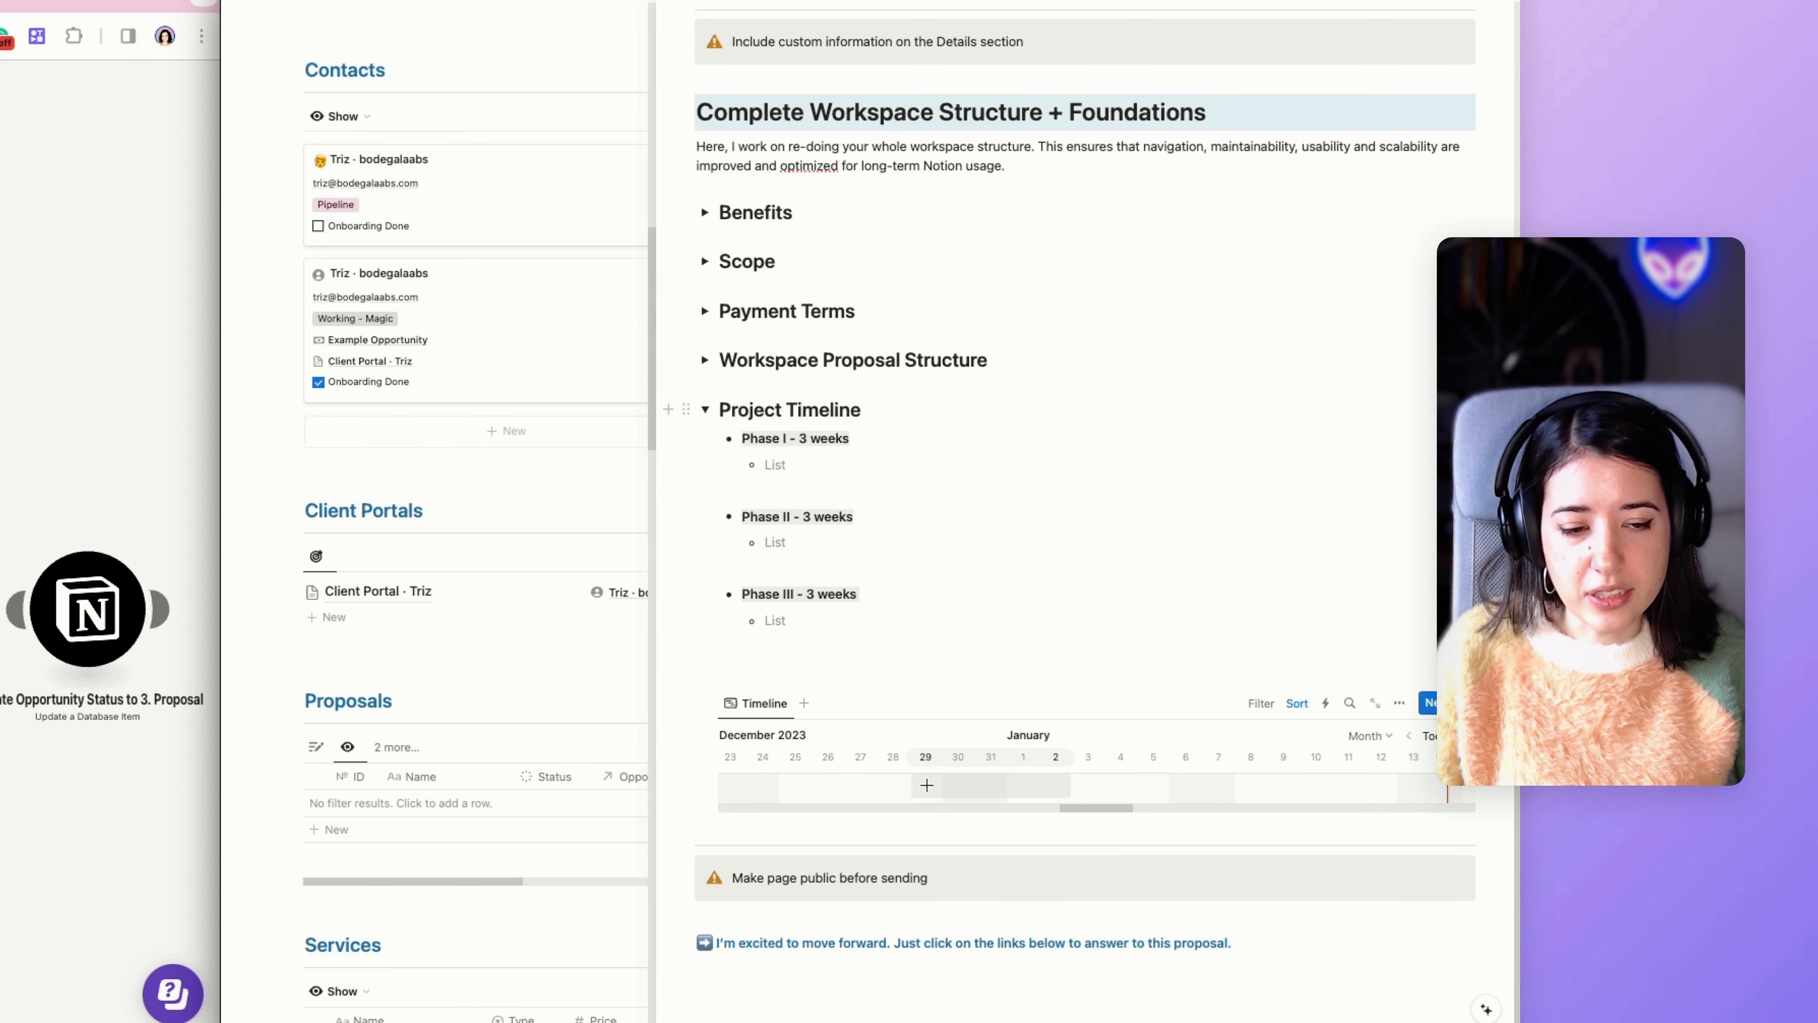
scroll(926, 784, "down", 1)
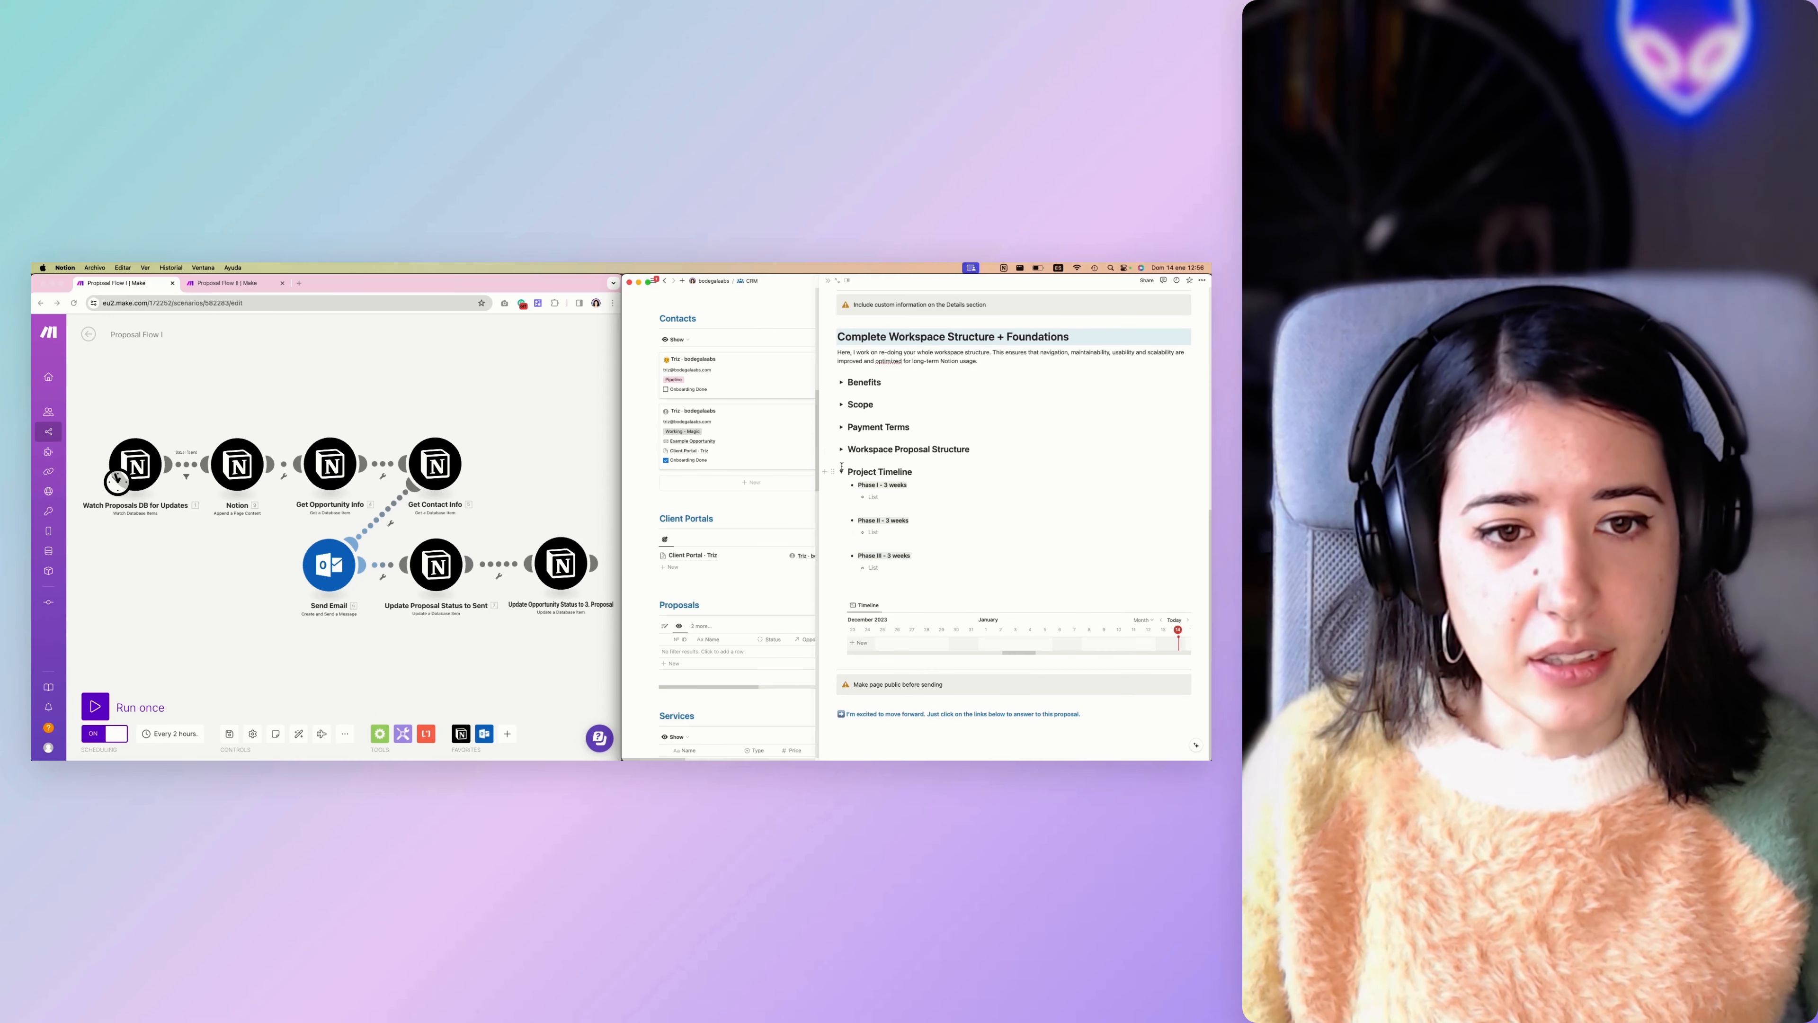
left_click(706, 408)
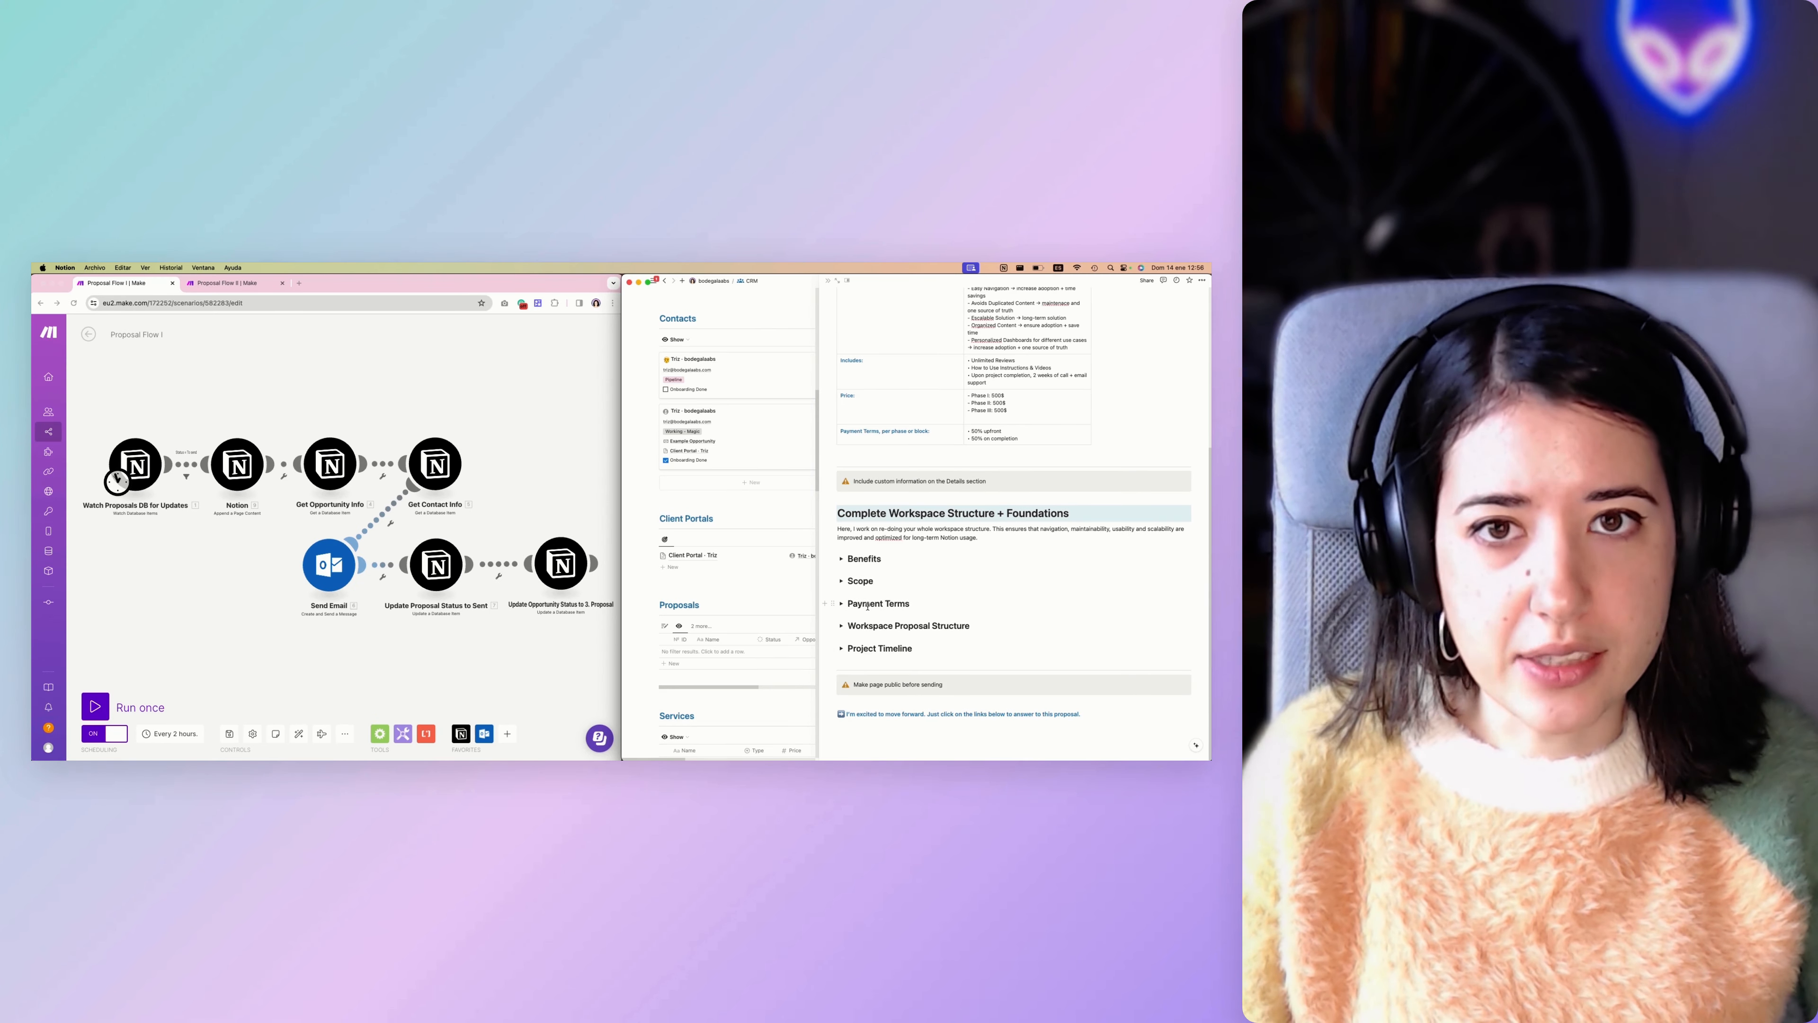
scroll(888, 611, "up", 1)
scroll(888, 611, "up", 5)
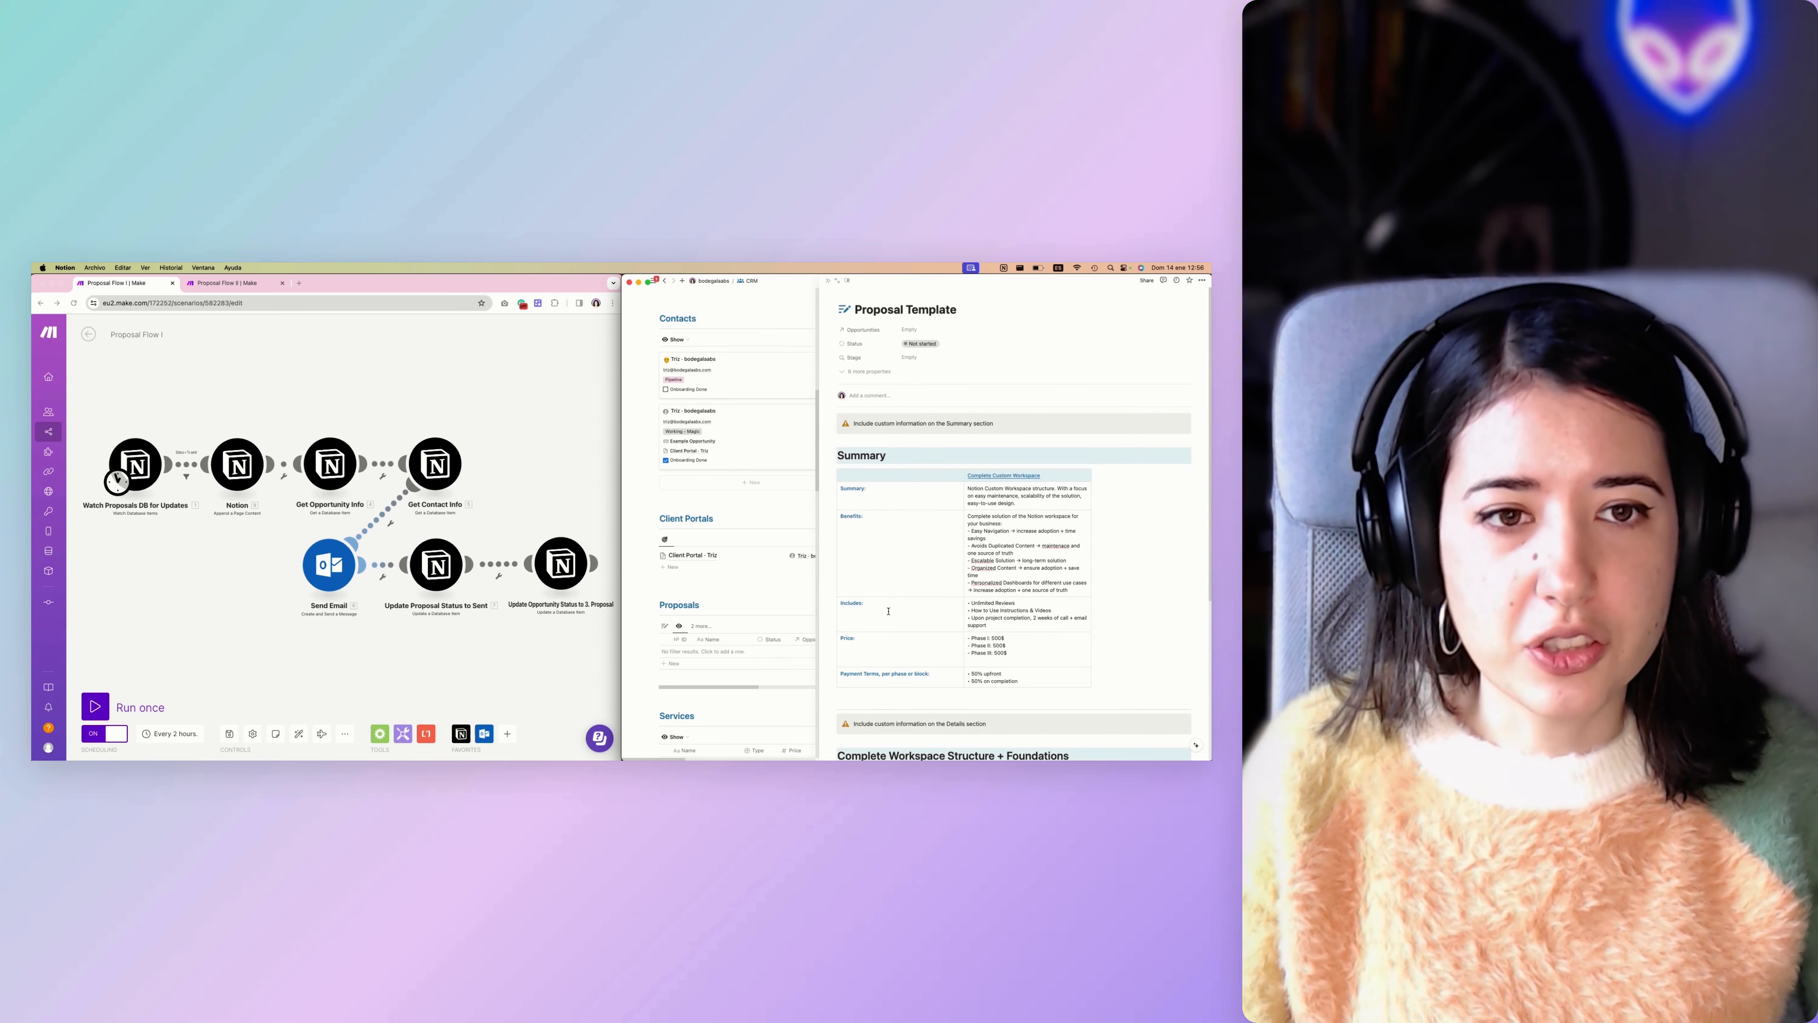
scroll(888, 611, "down", 5)
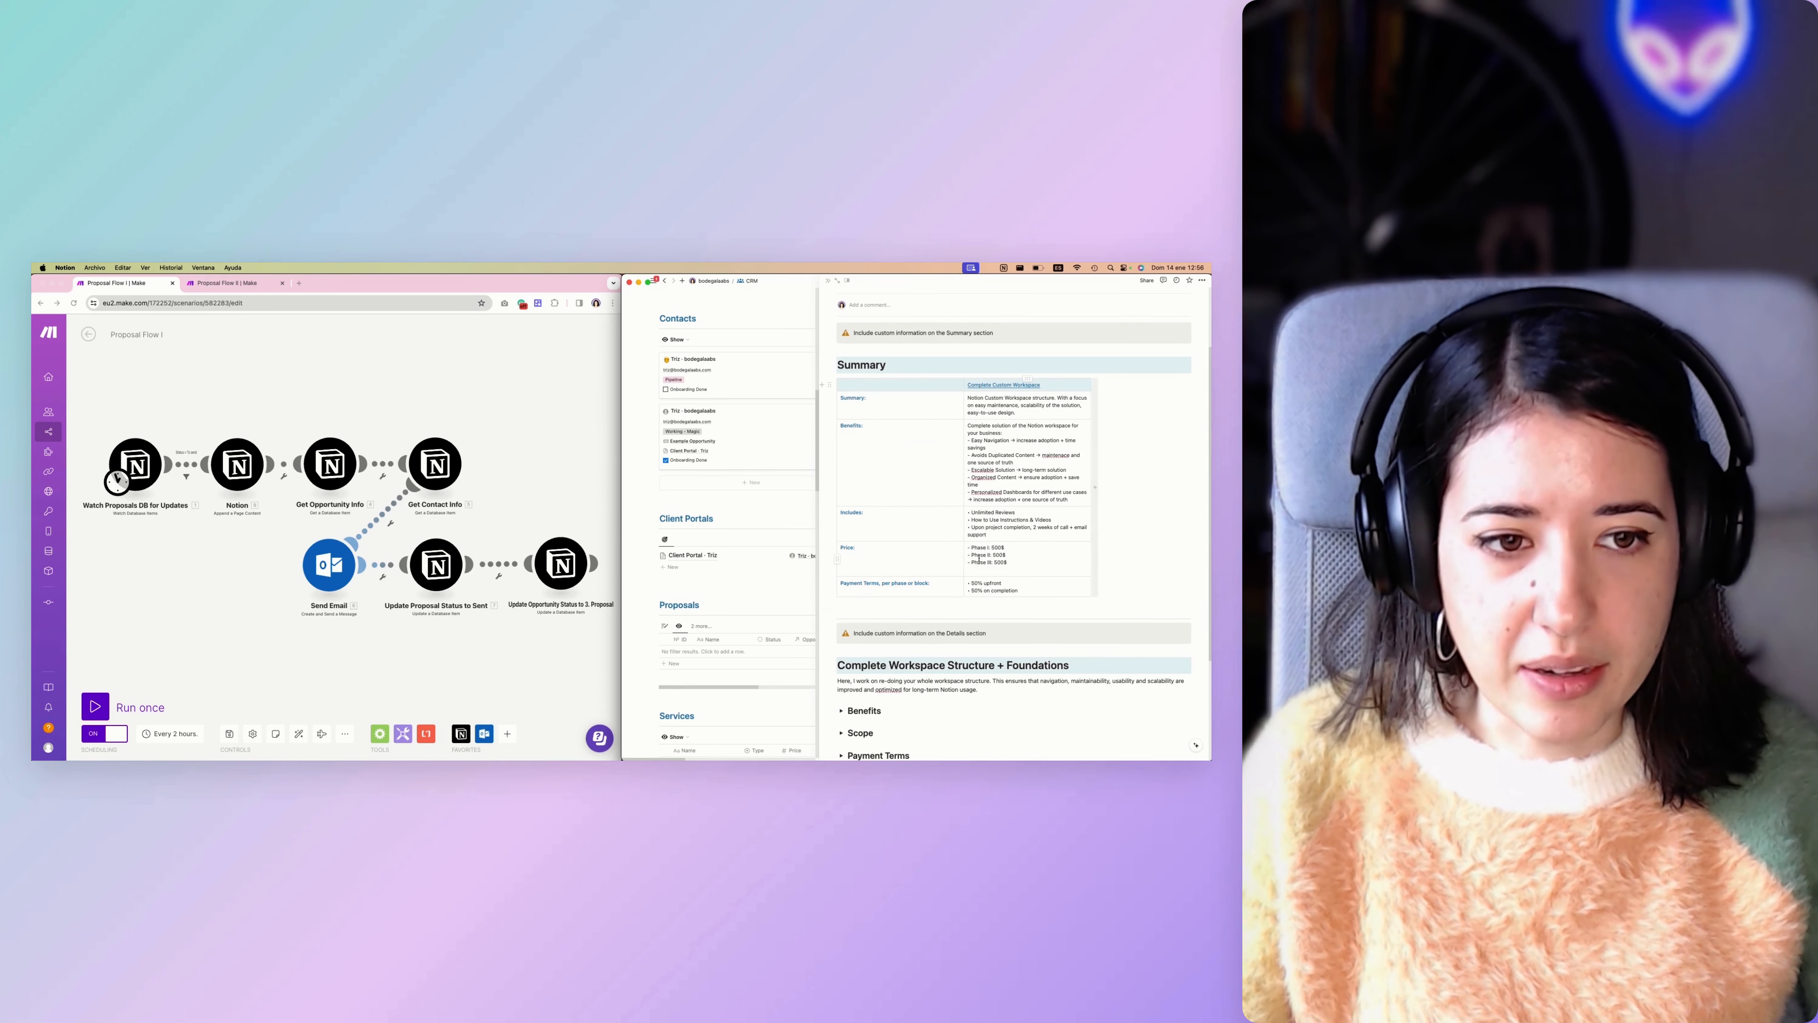
scroll(923, 584, "down", 8)
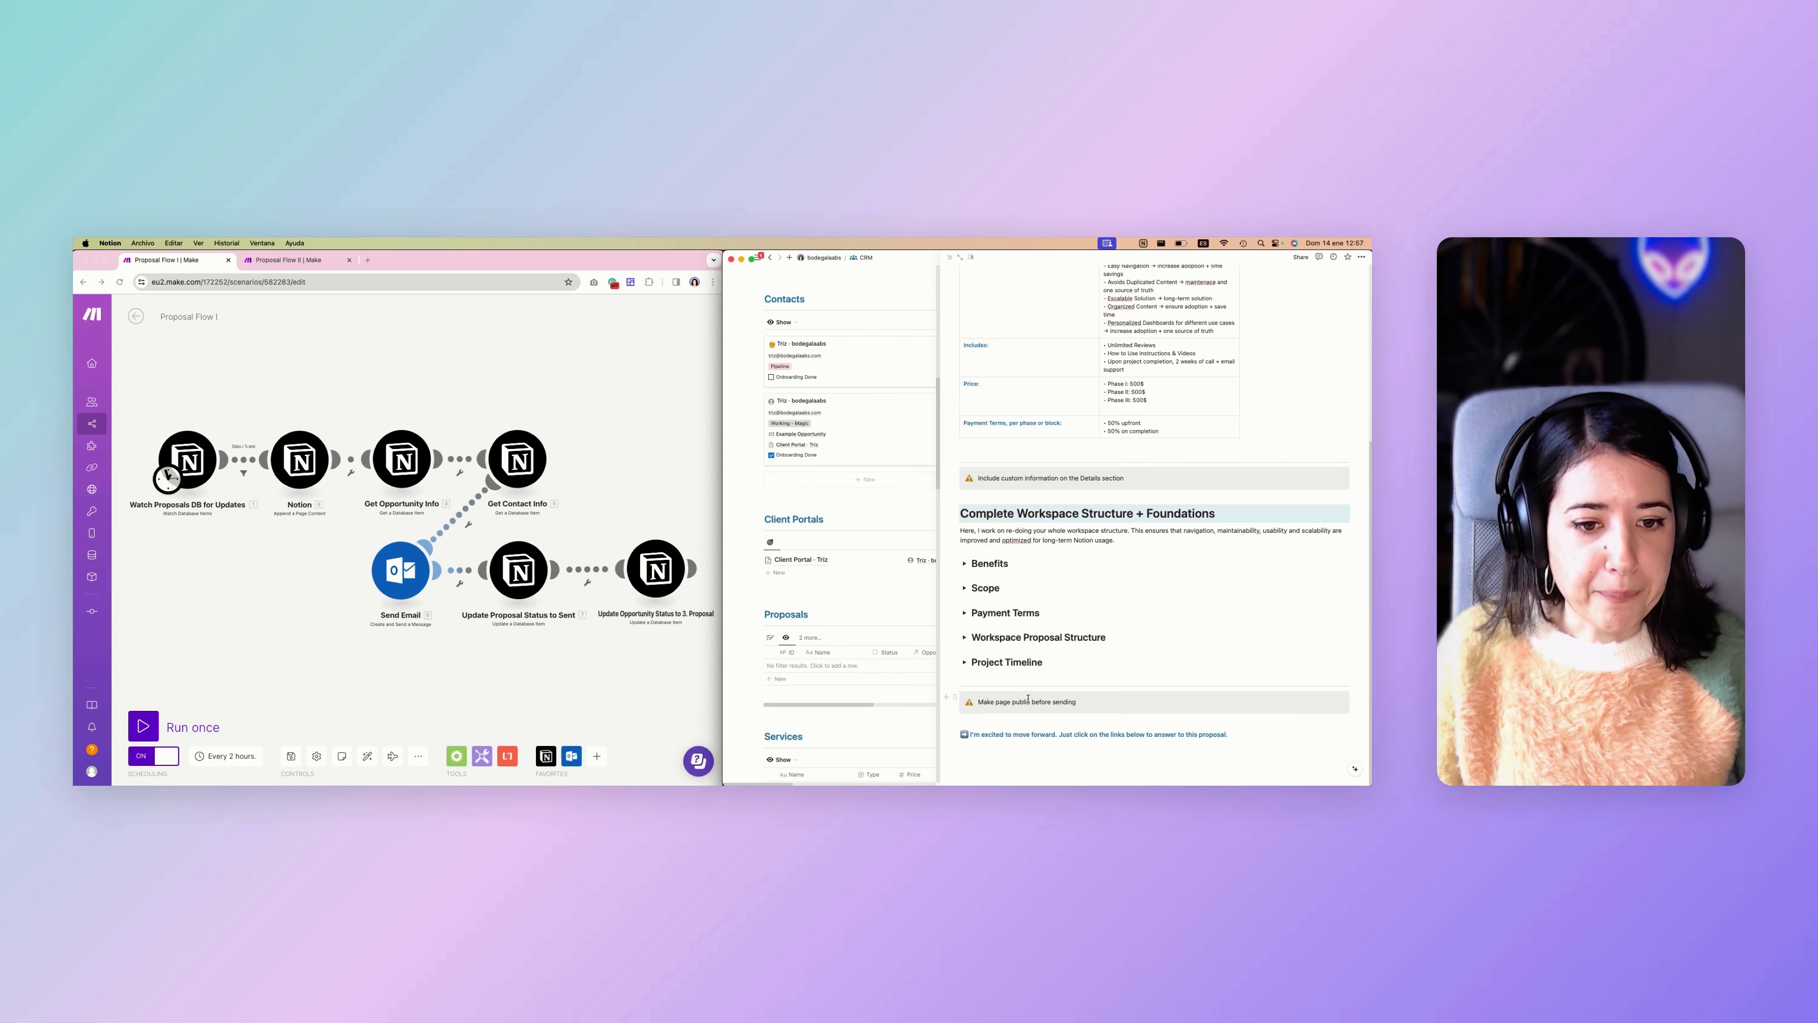
Delete the two reminder callouts about including custom information on the Summary section and on the Details section.
scroll(1028, 697, "up", 5)
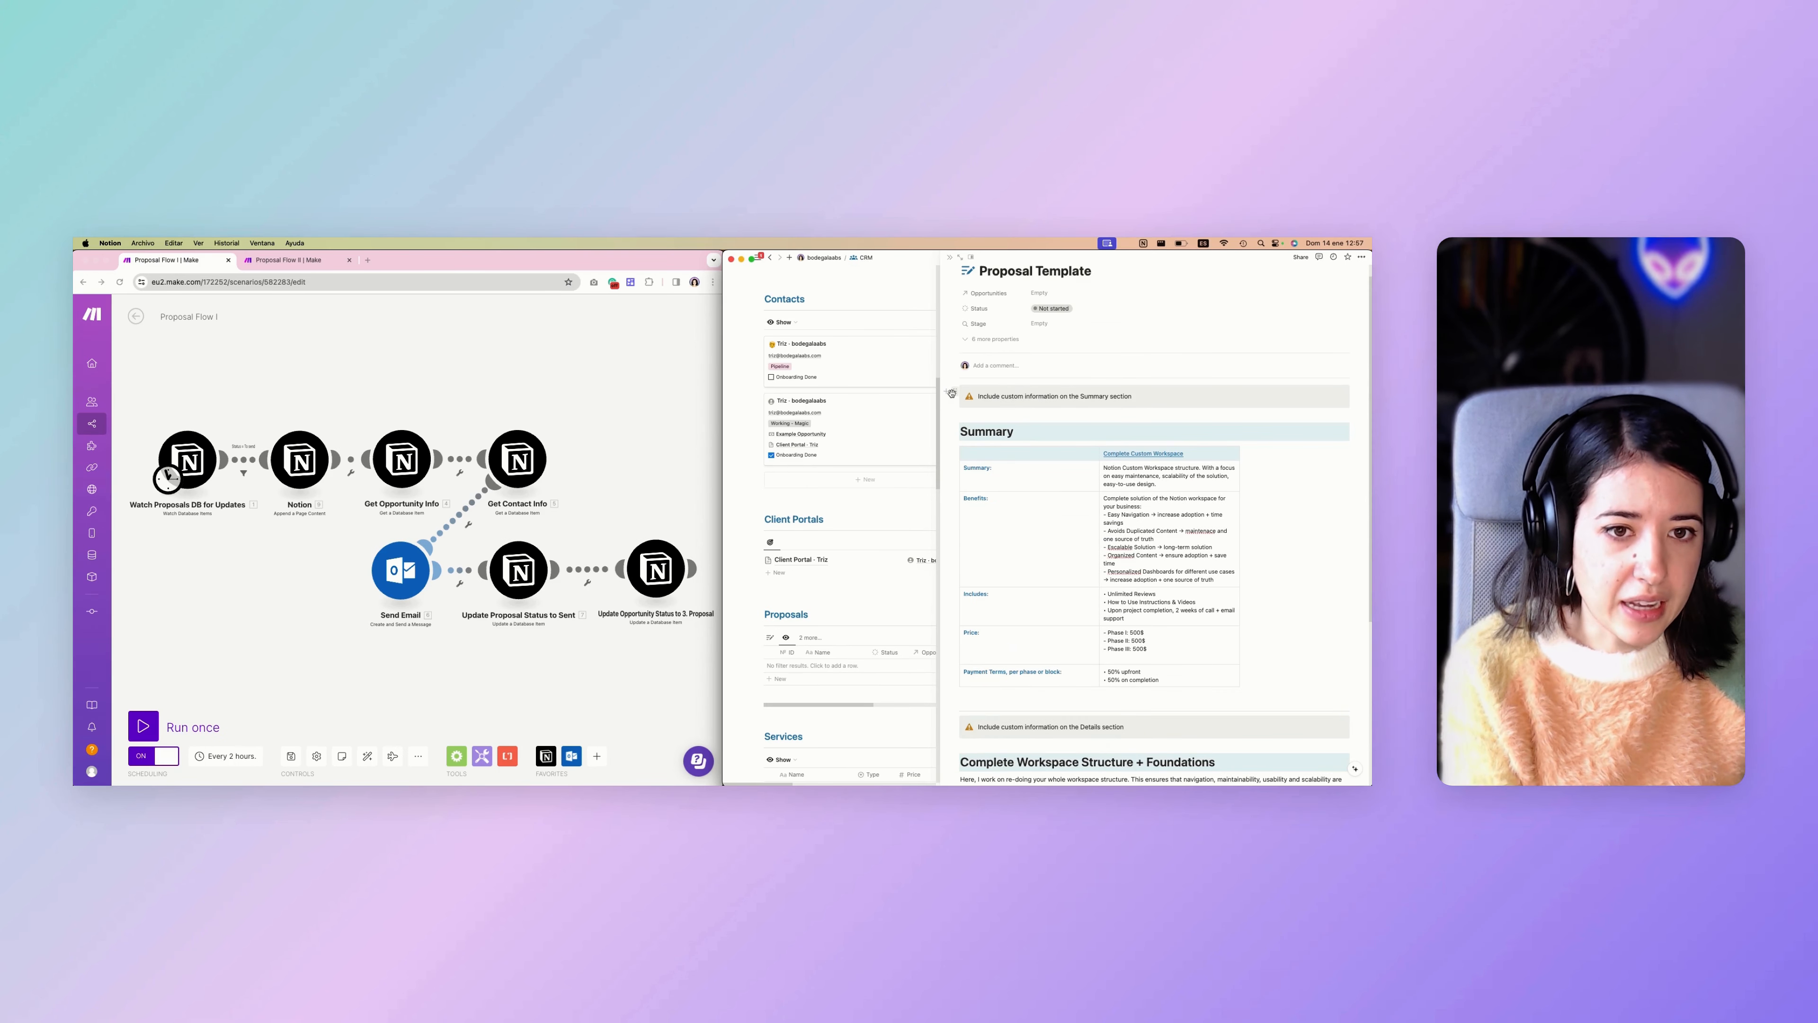
scroll(957, 405, "up", 1)
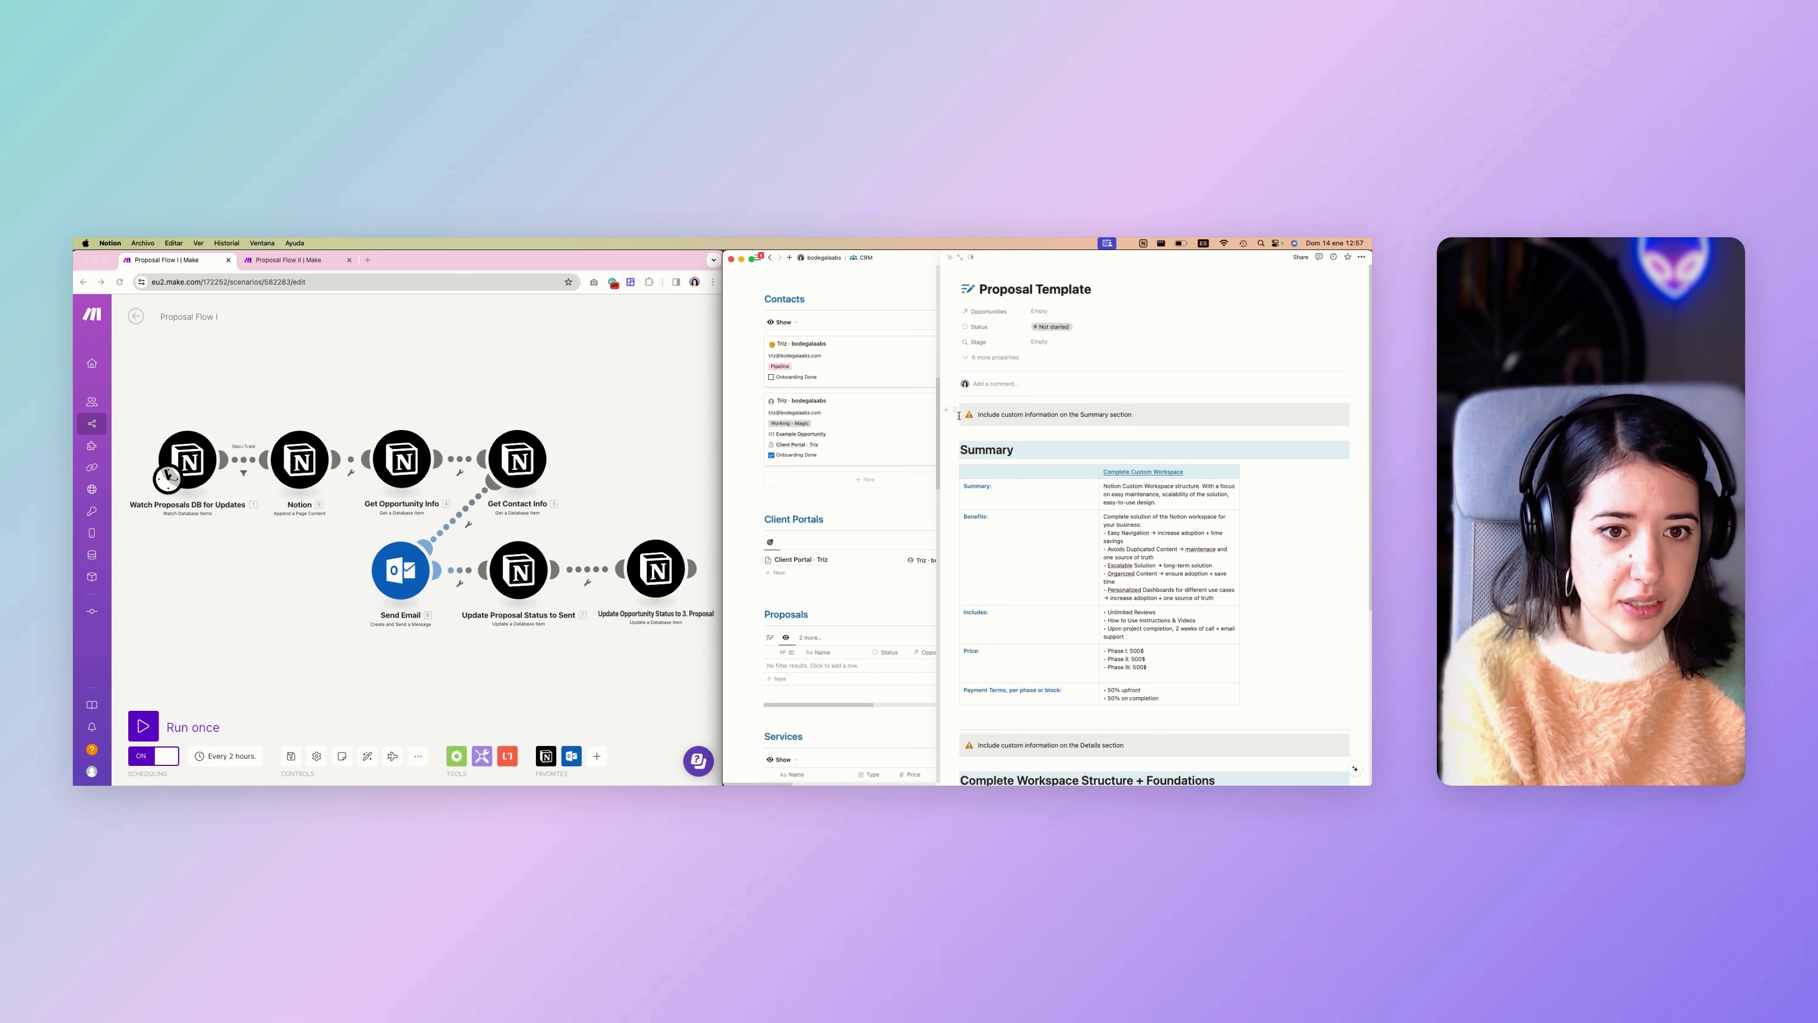
left_click(955, 413)
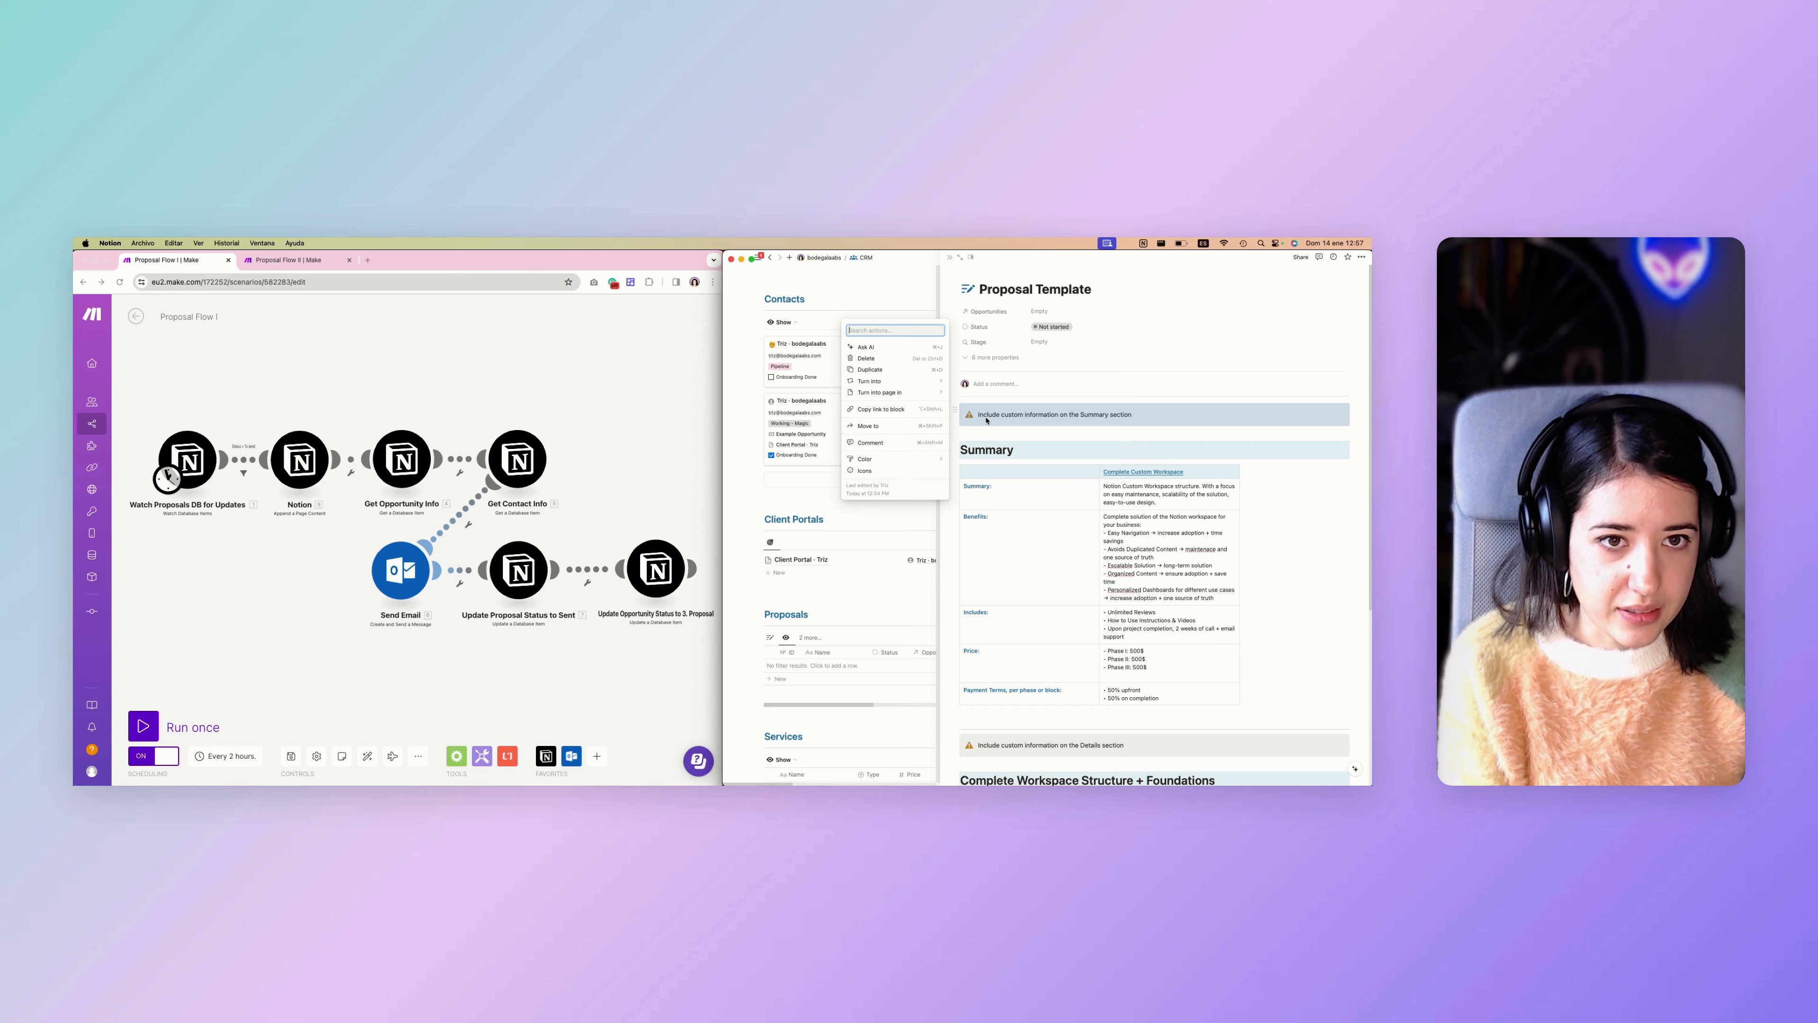
scroll(978, 548, "down", 5)
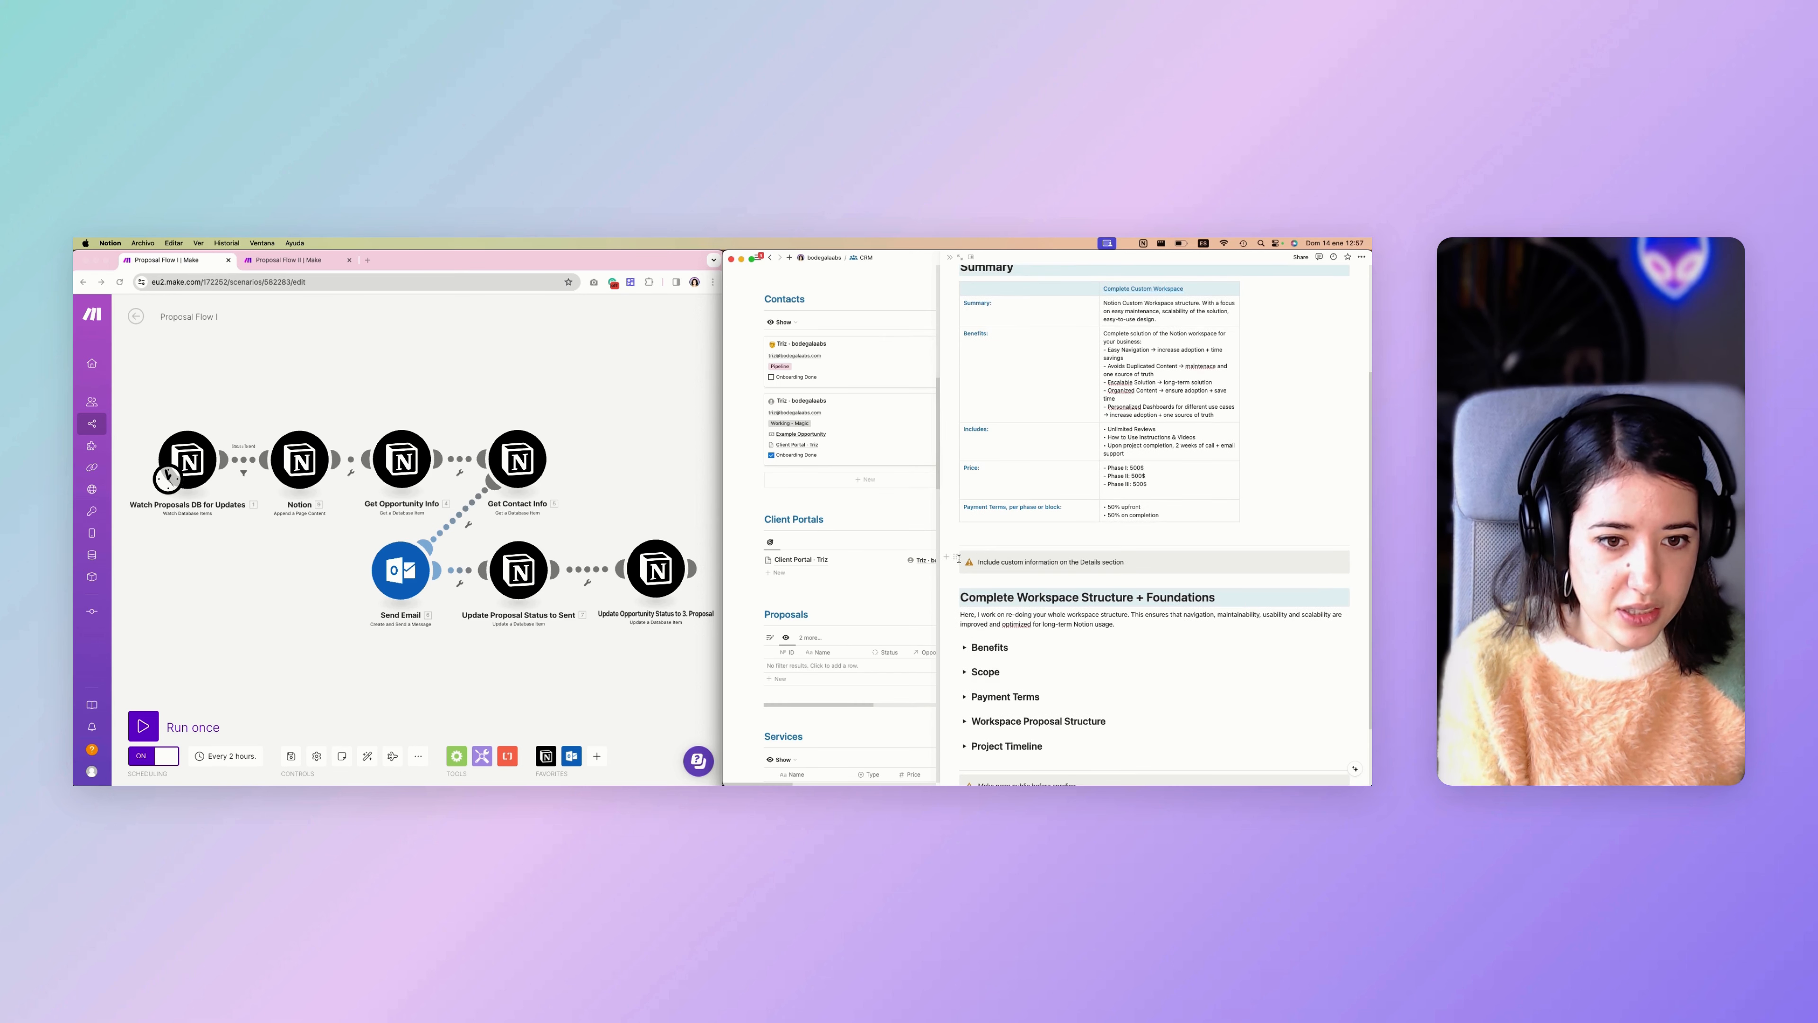
left_click(956, 557)
key("BackSpace")
scroll(1012, 549, "down", 2)
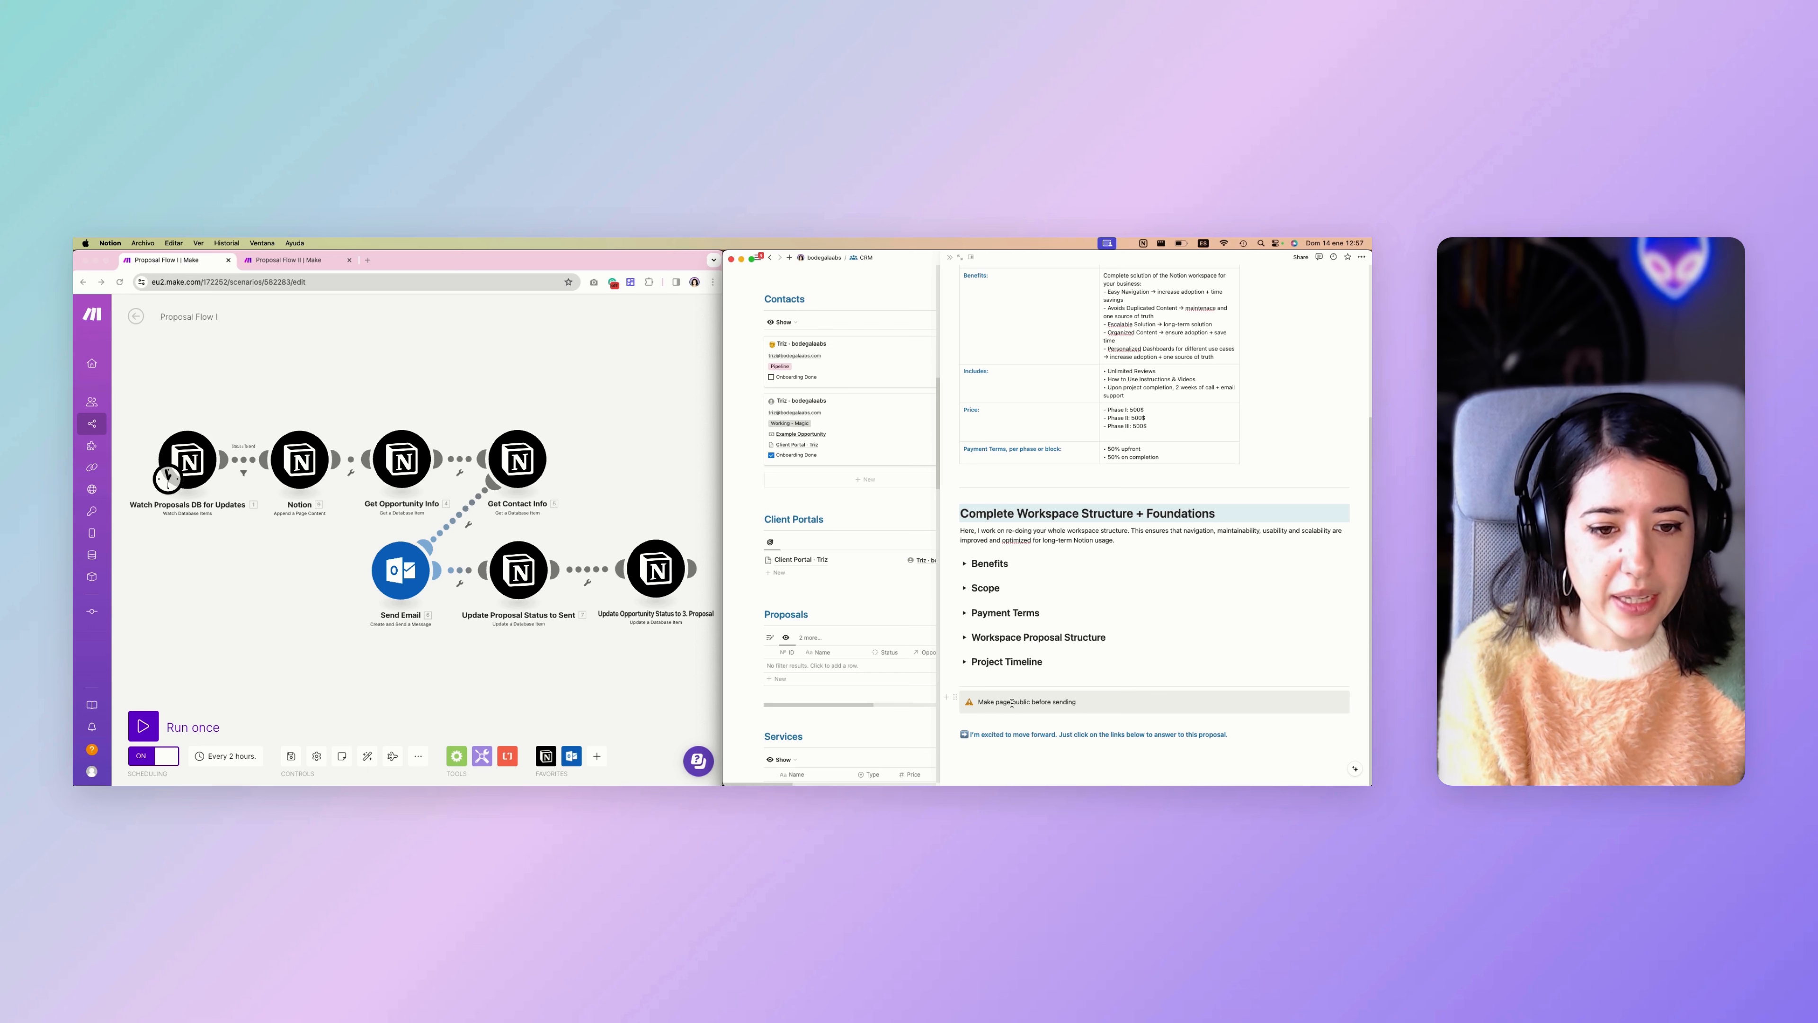
Open the block actions of the "Make page public before sending" callout and dismiss them.
scroll(1114, 455, "up", 5)
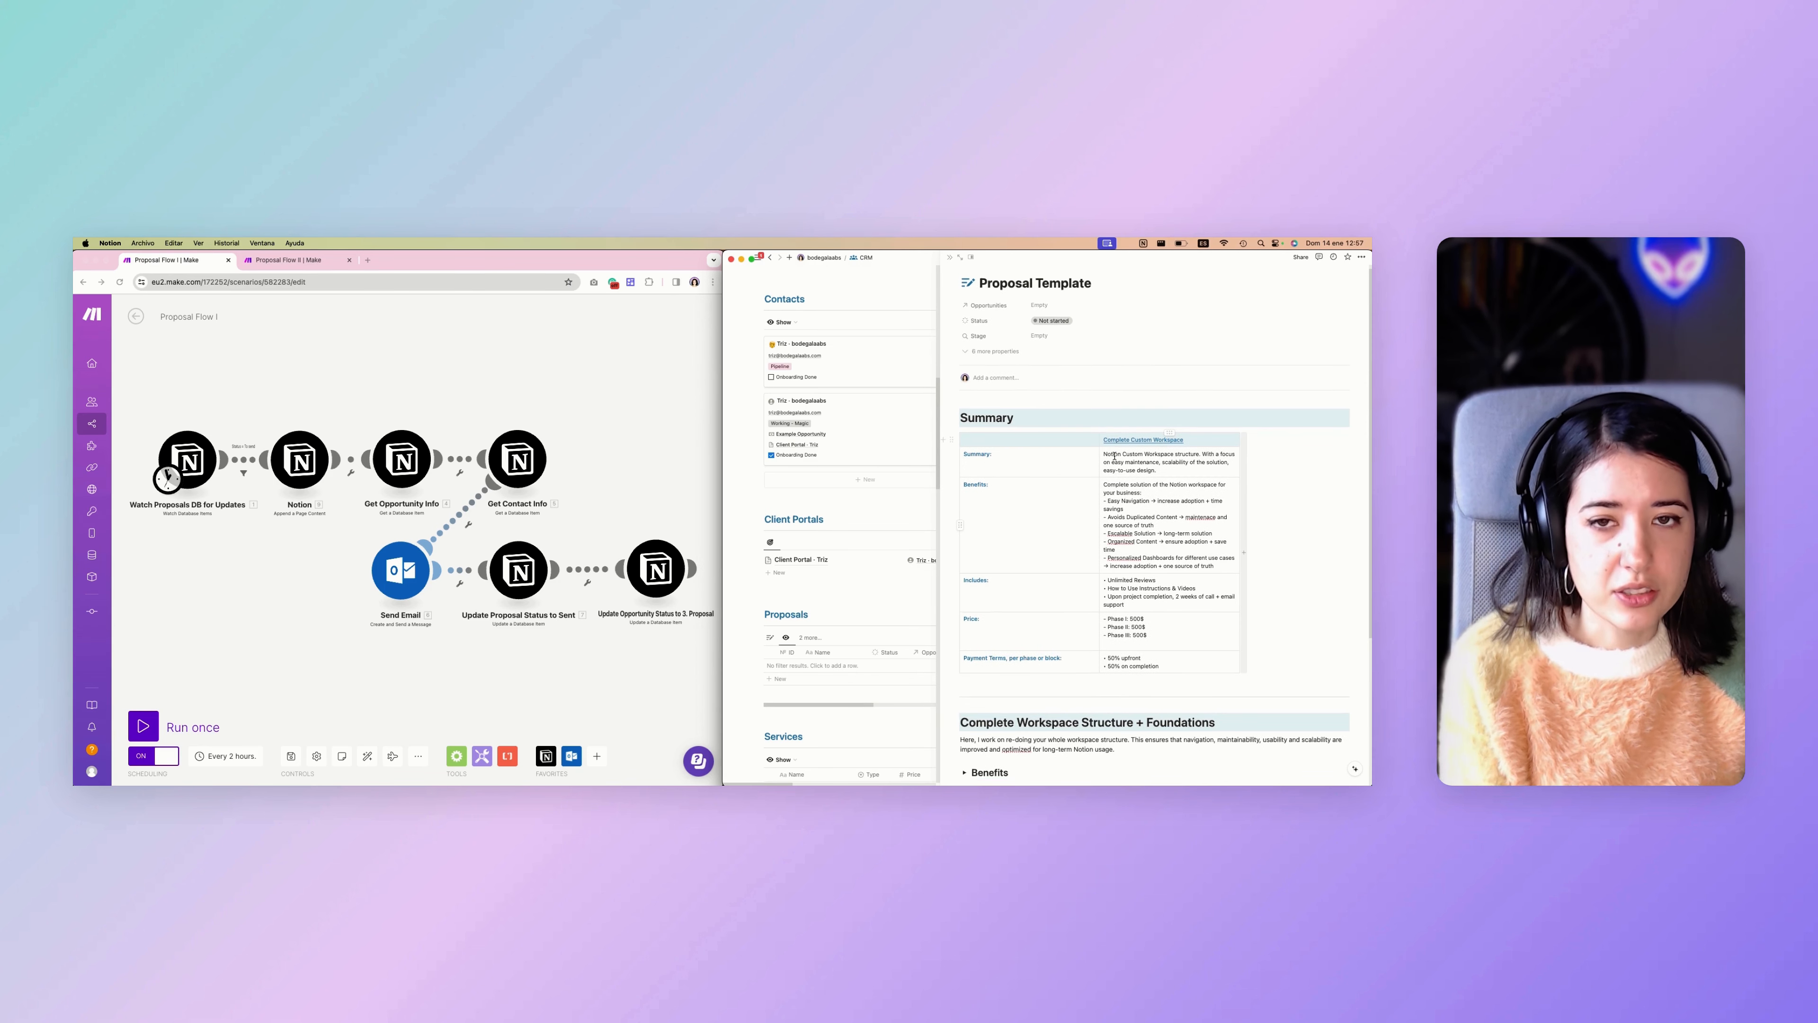
scroll(1112, 457, "down", 5)
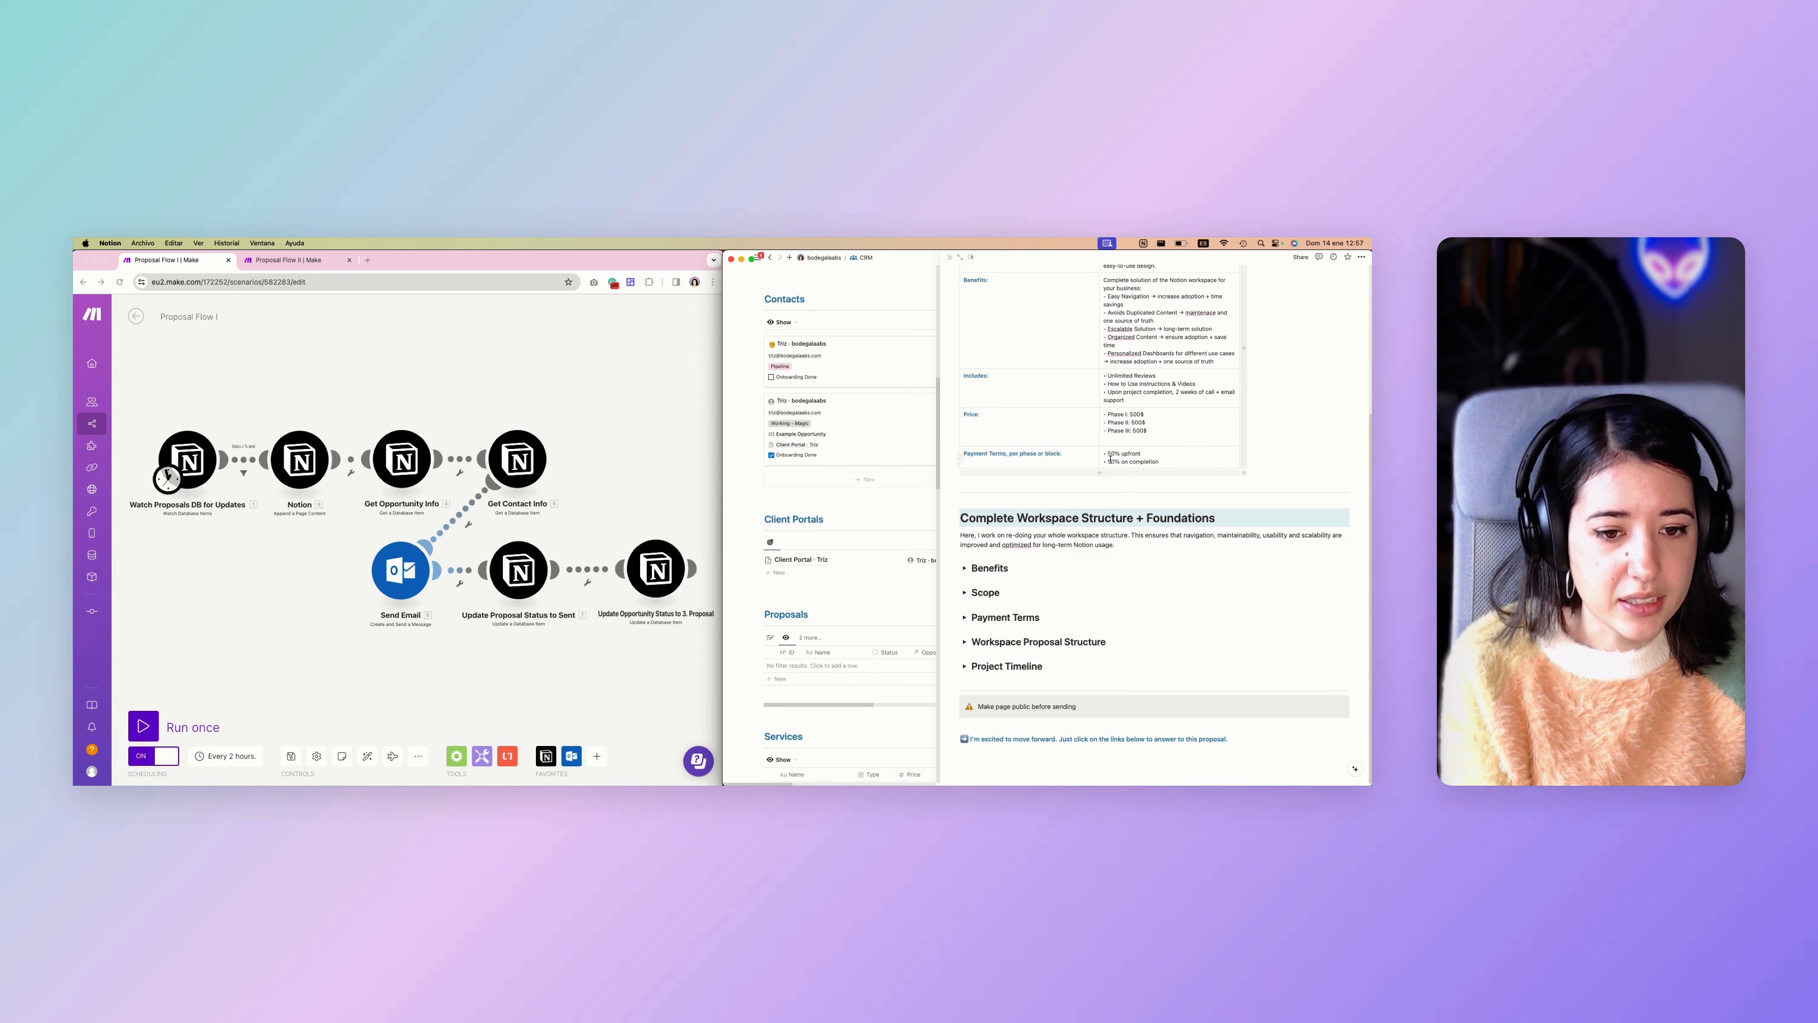
left_click(957, 699)
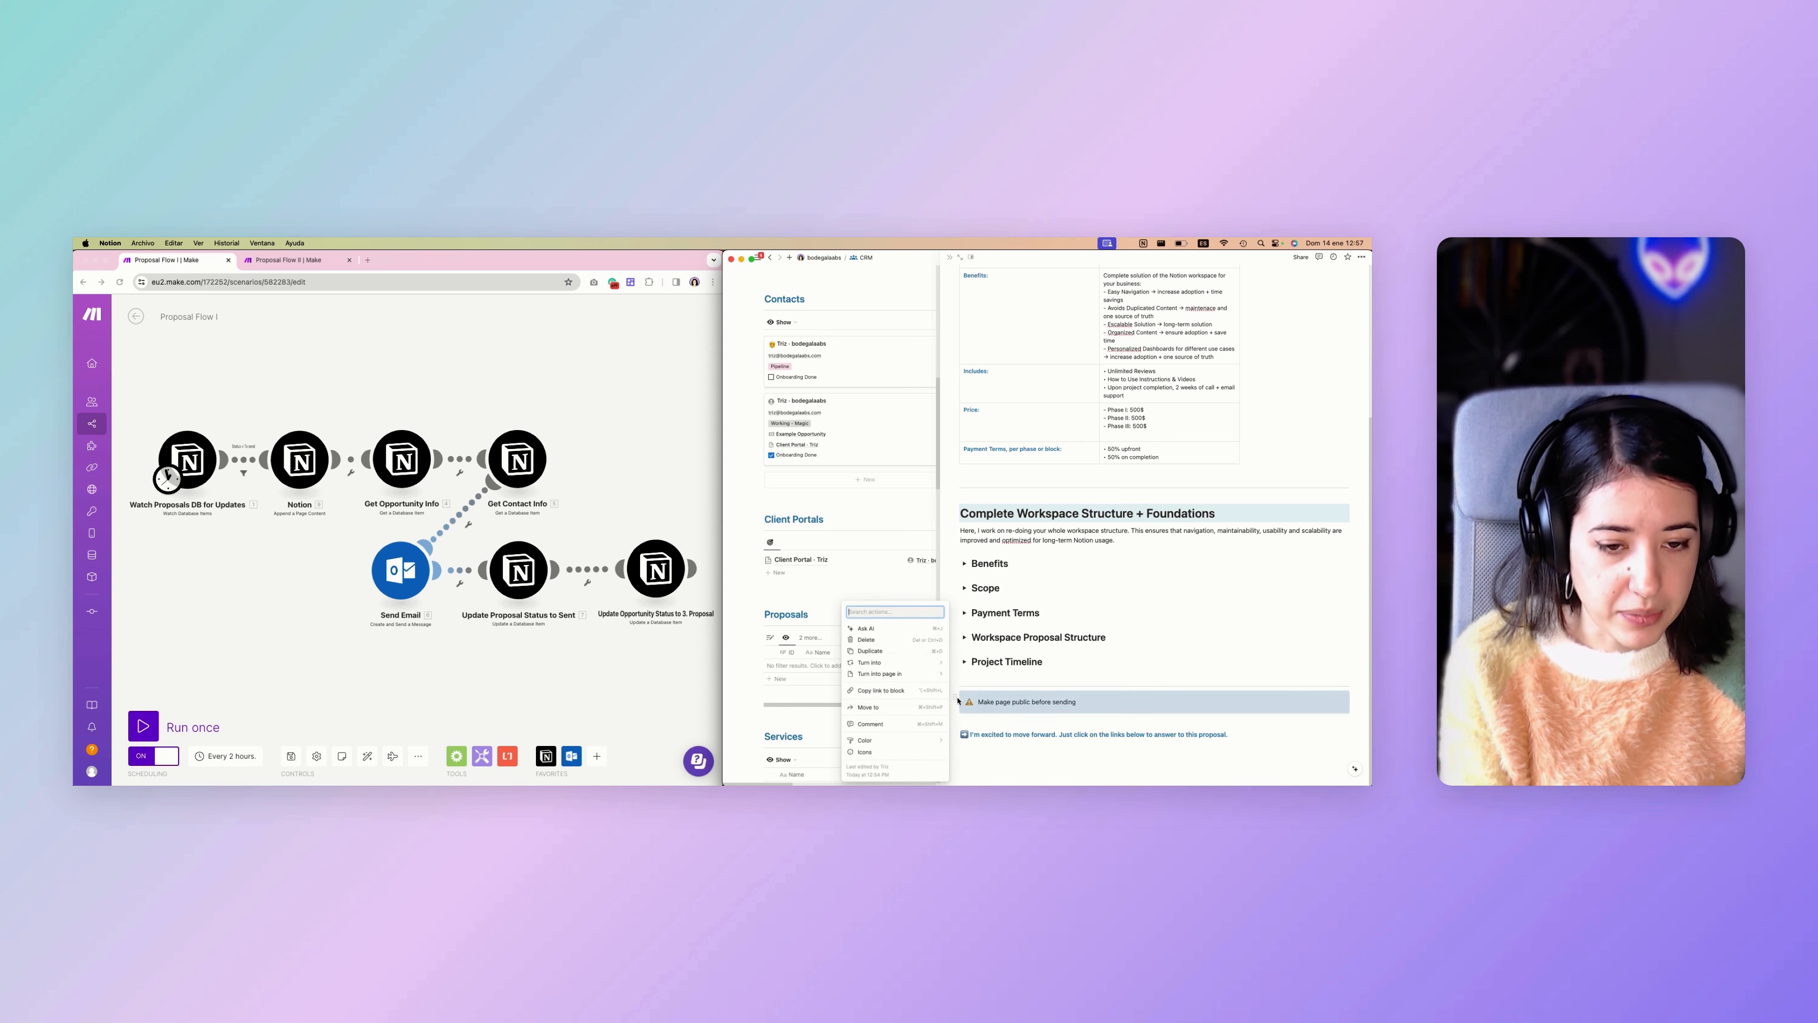
left_click(1006, 659)
Link the proposal to Example Opportunity through its Opportunities property.
scroll(1011, 655, "up", 3)
scroll(1011, 655, "up", 3)
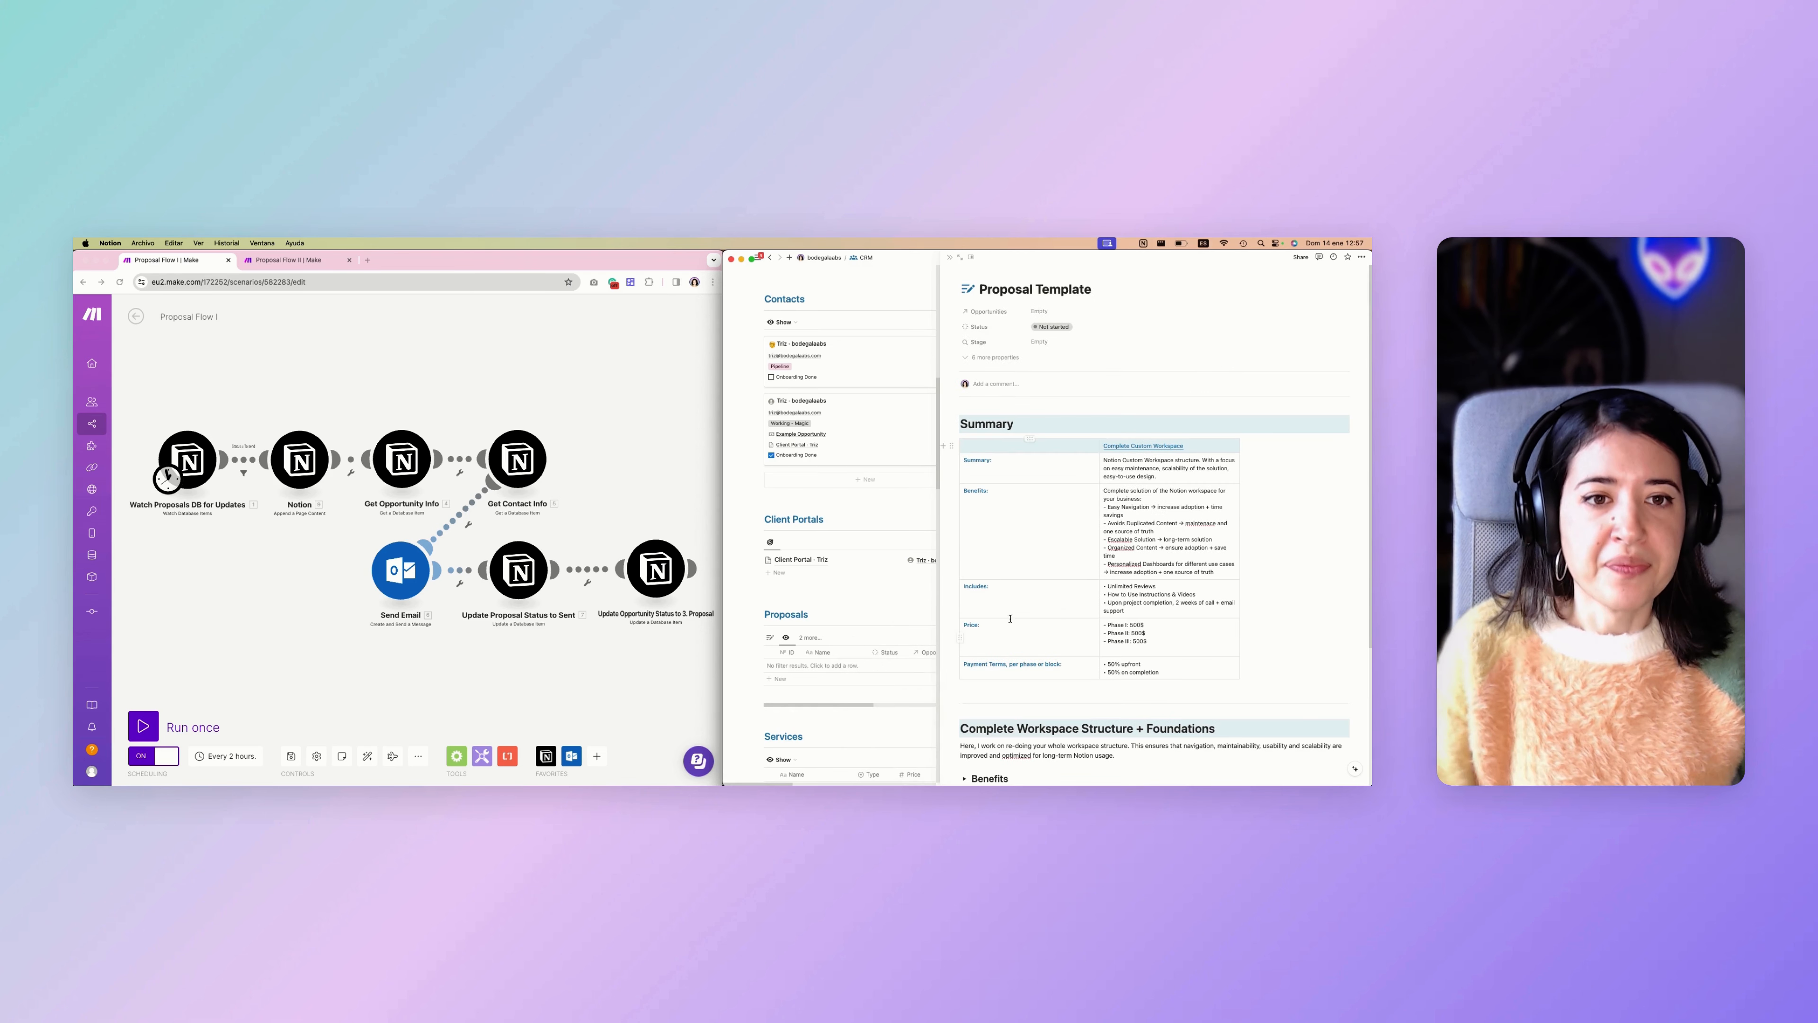
left_click(1039, 311)
left_click(1007, 323)
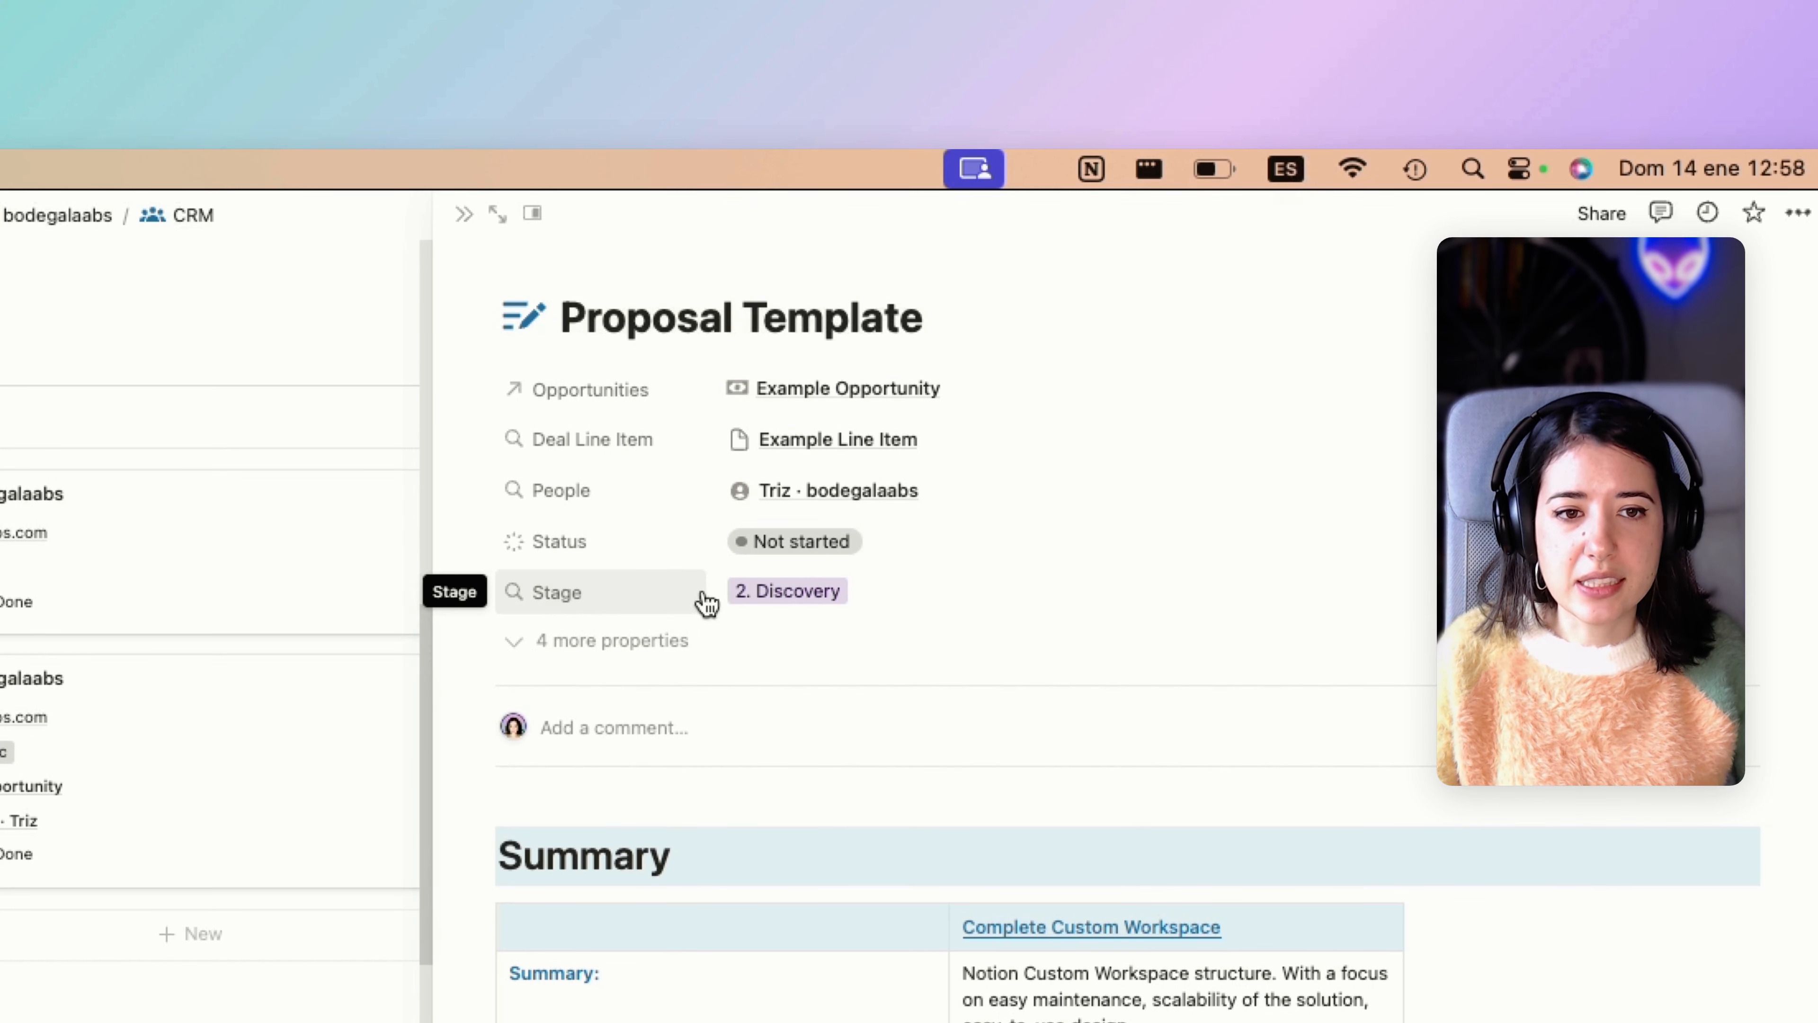
Inspect the rollup settings of the proposal's Stage property, including its relation, property and calculation.
left_click(741, 599)
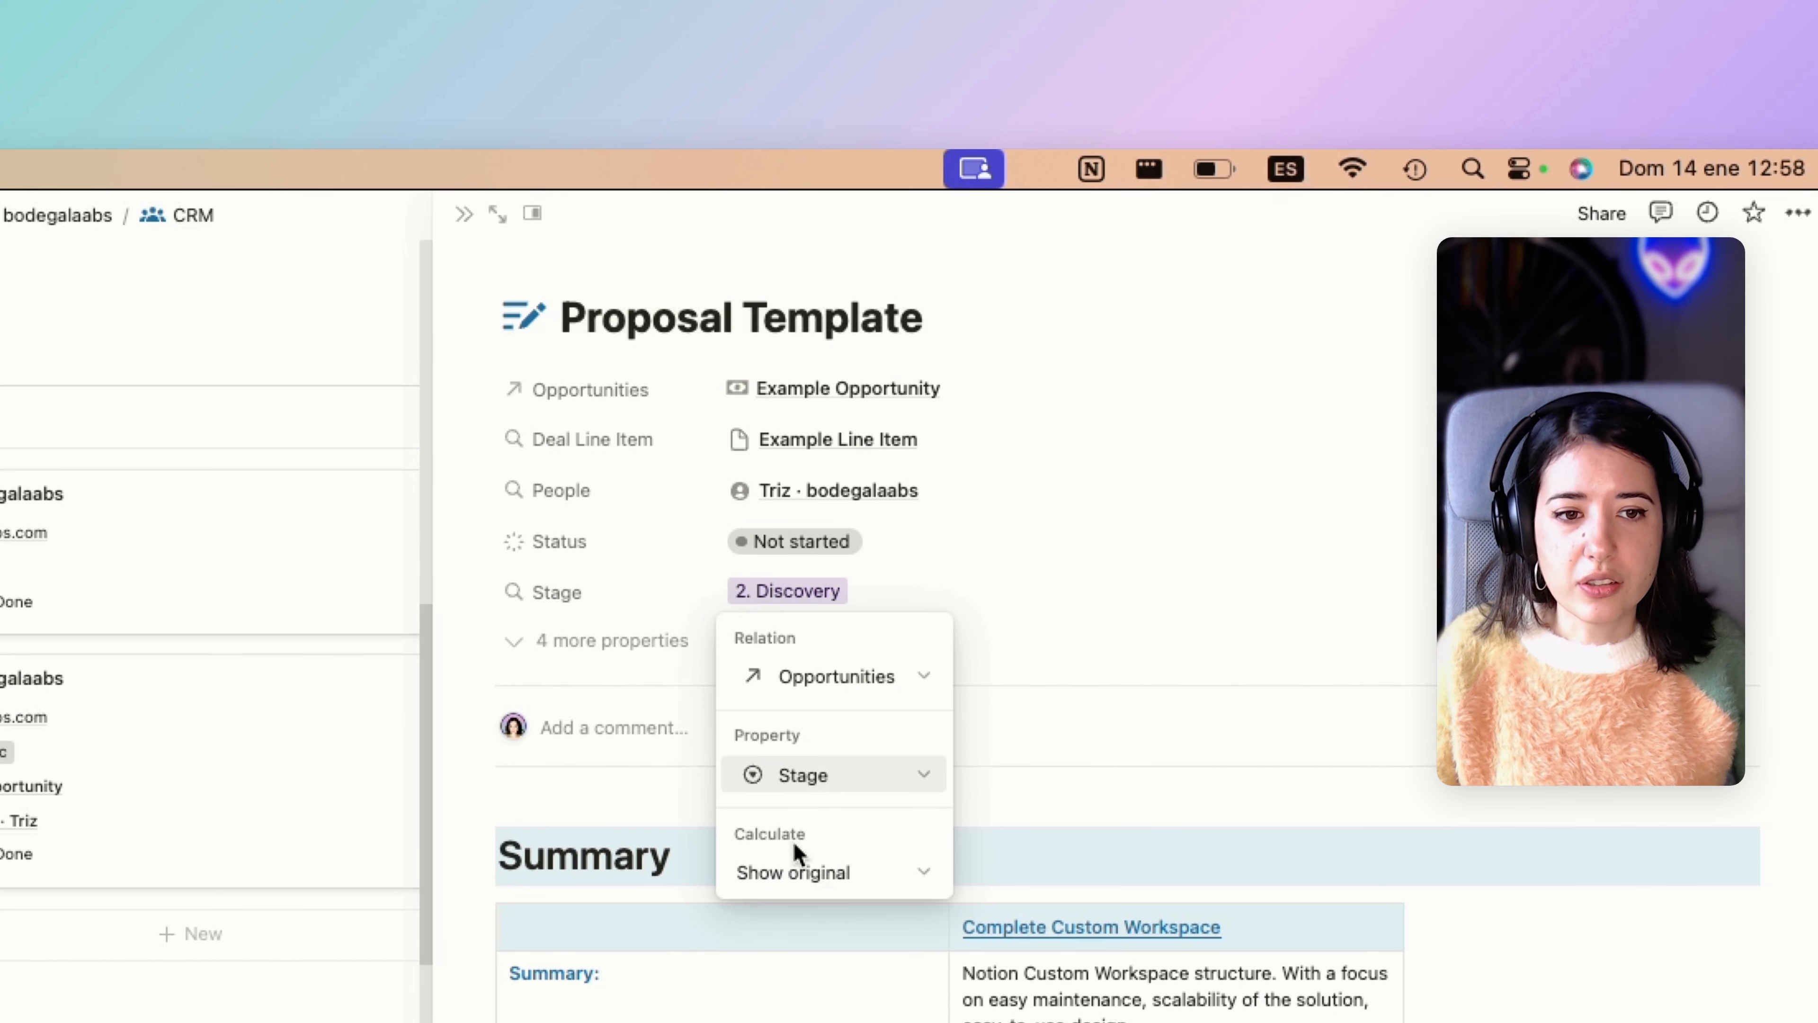
left_click(775, 593)
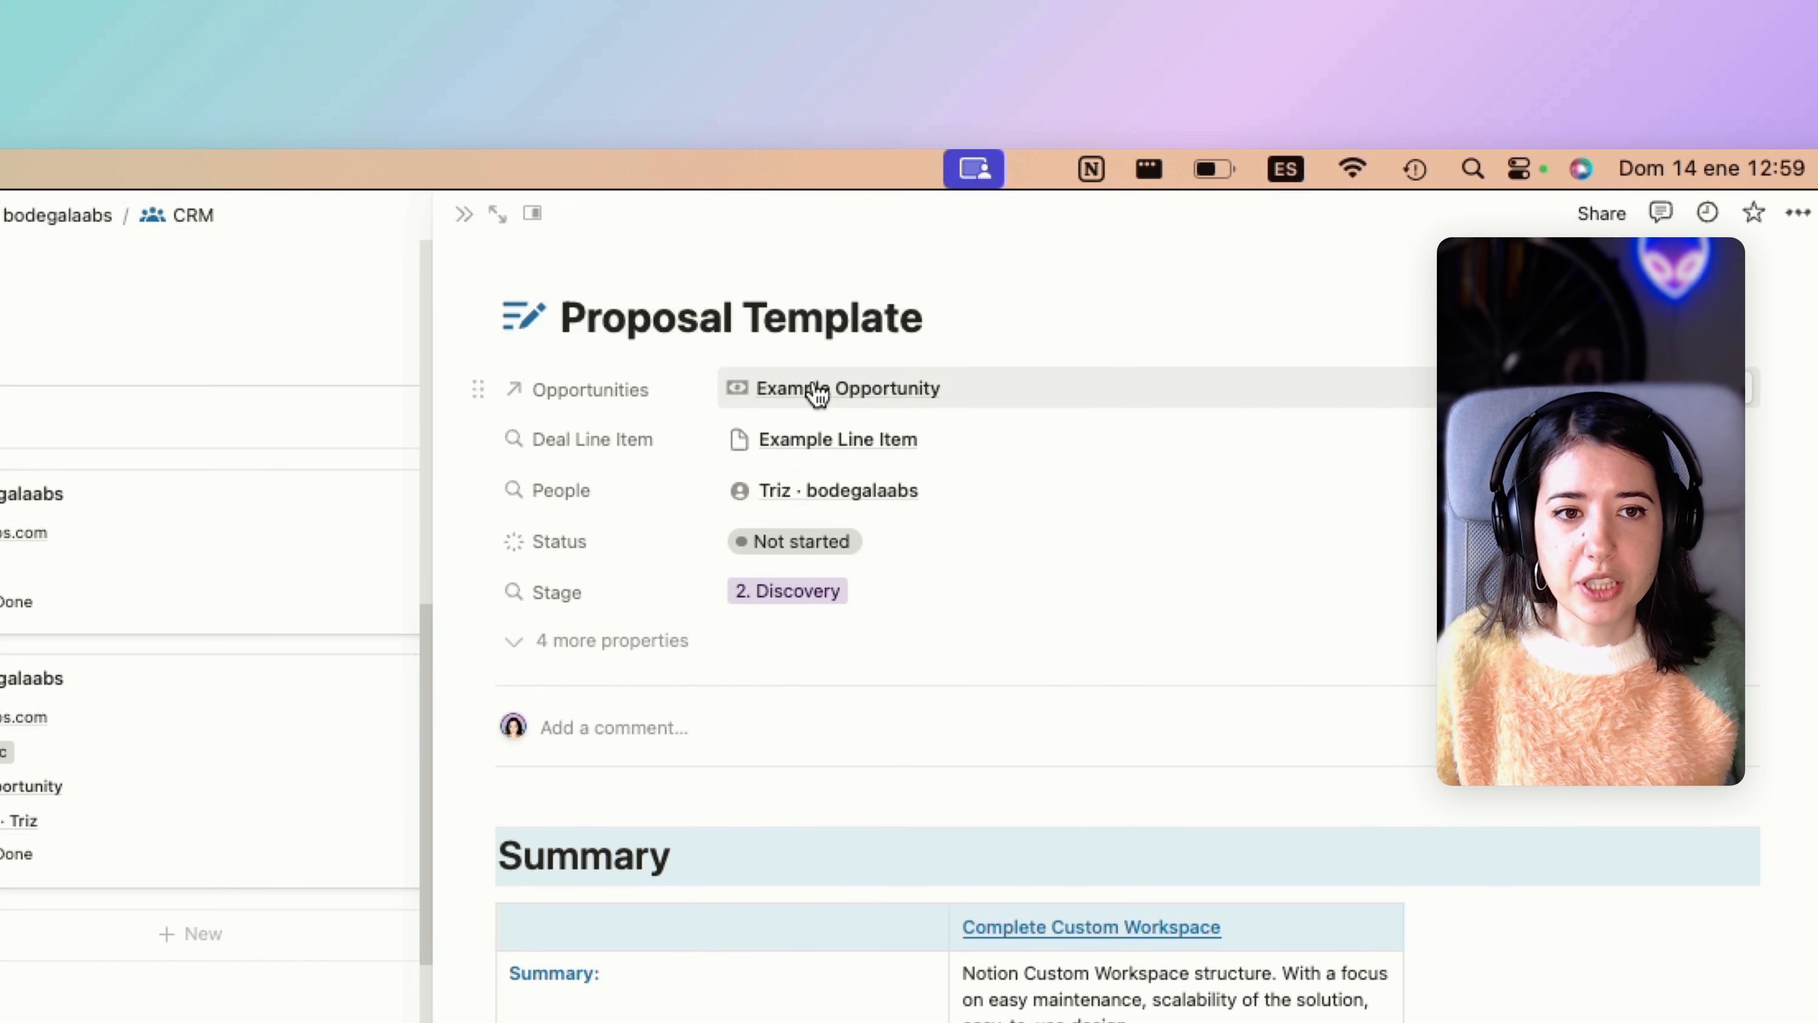
left_click(812, 602)
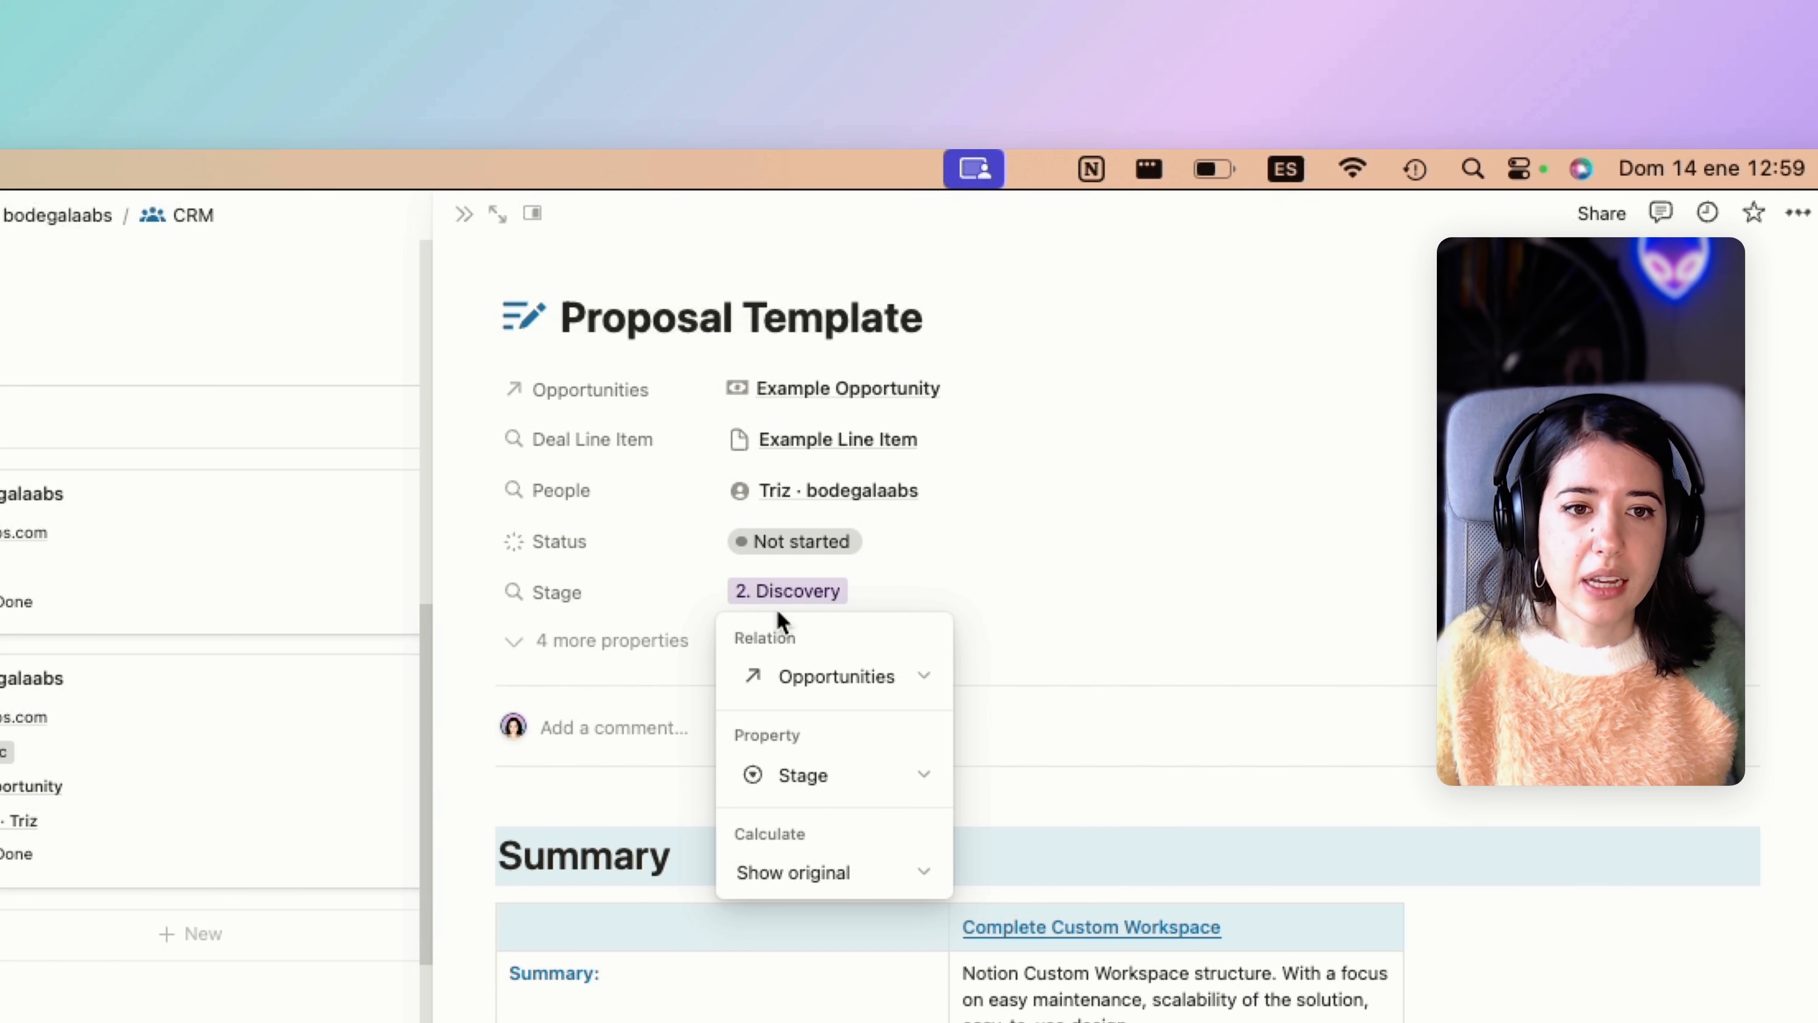
left_click(780, 595)
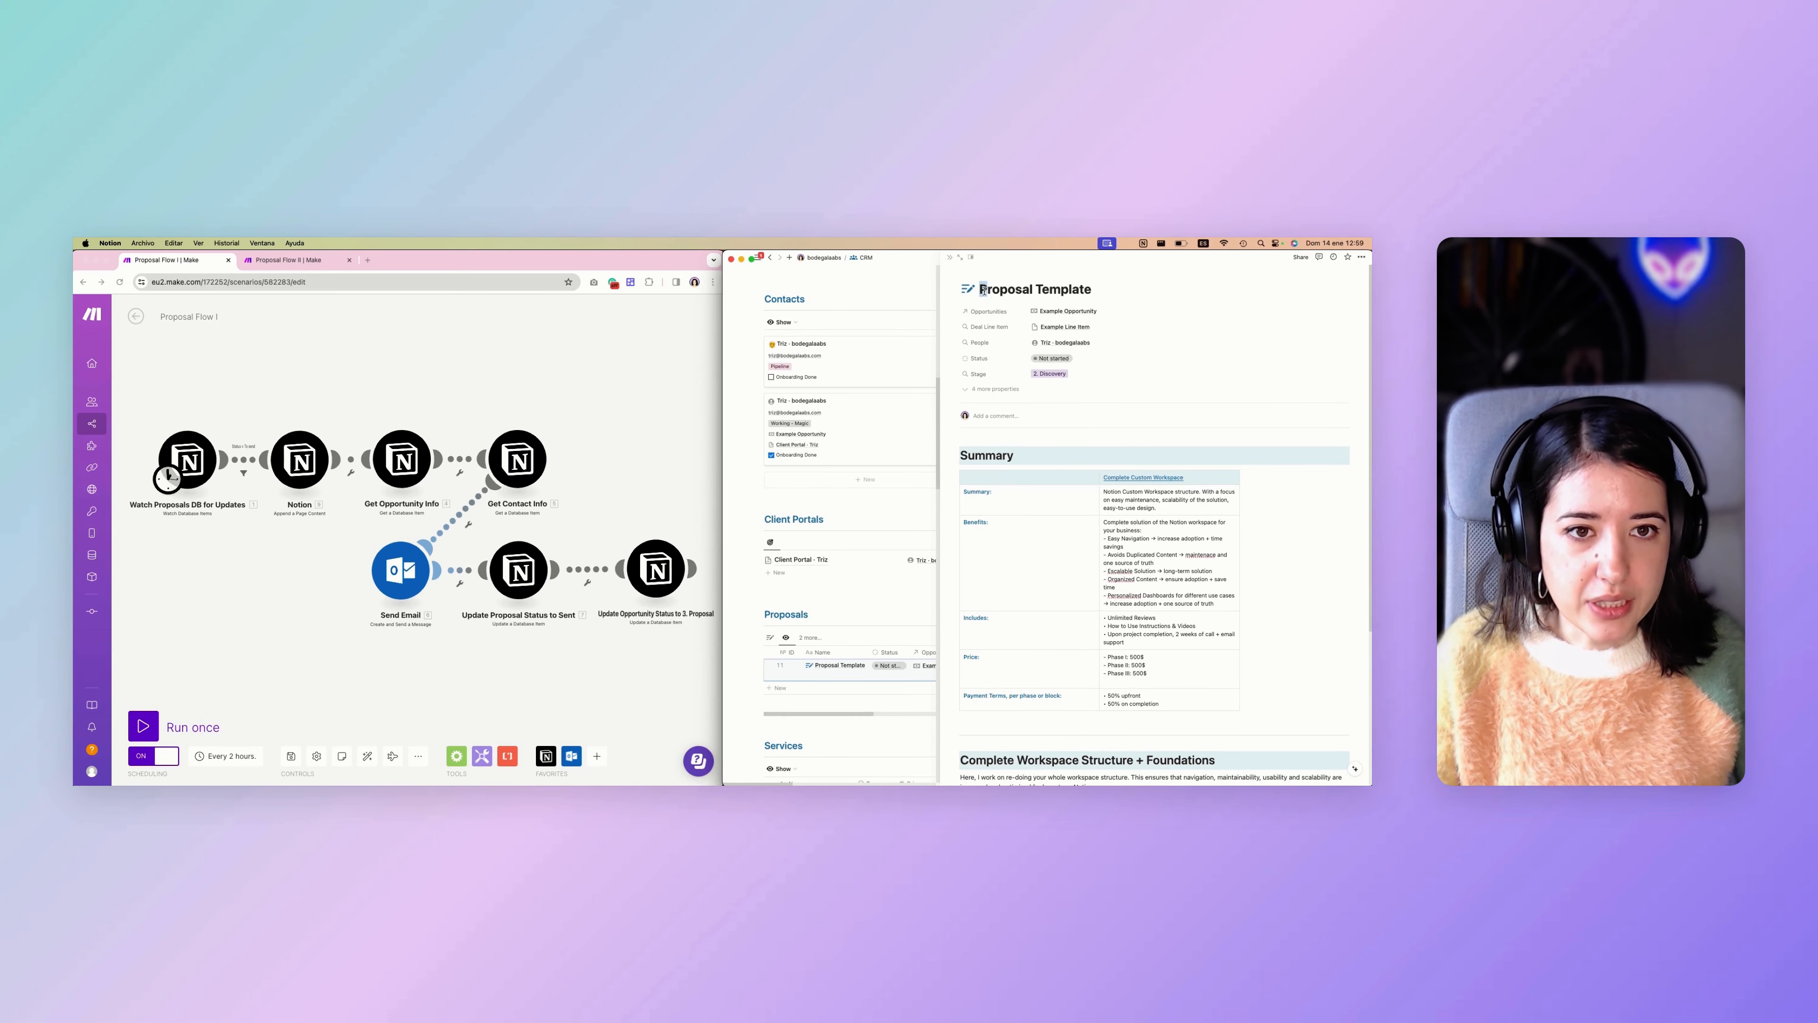
Rename the proposal page as "Proposal Steal My Workflow".
left_click_drag(983, 289, 1092, 289)
key("BackSpace")
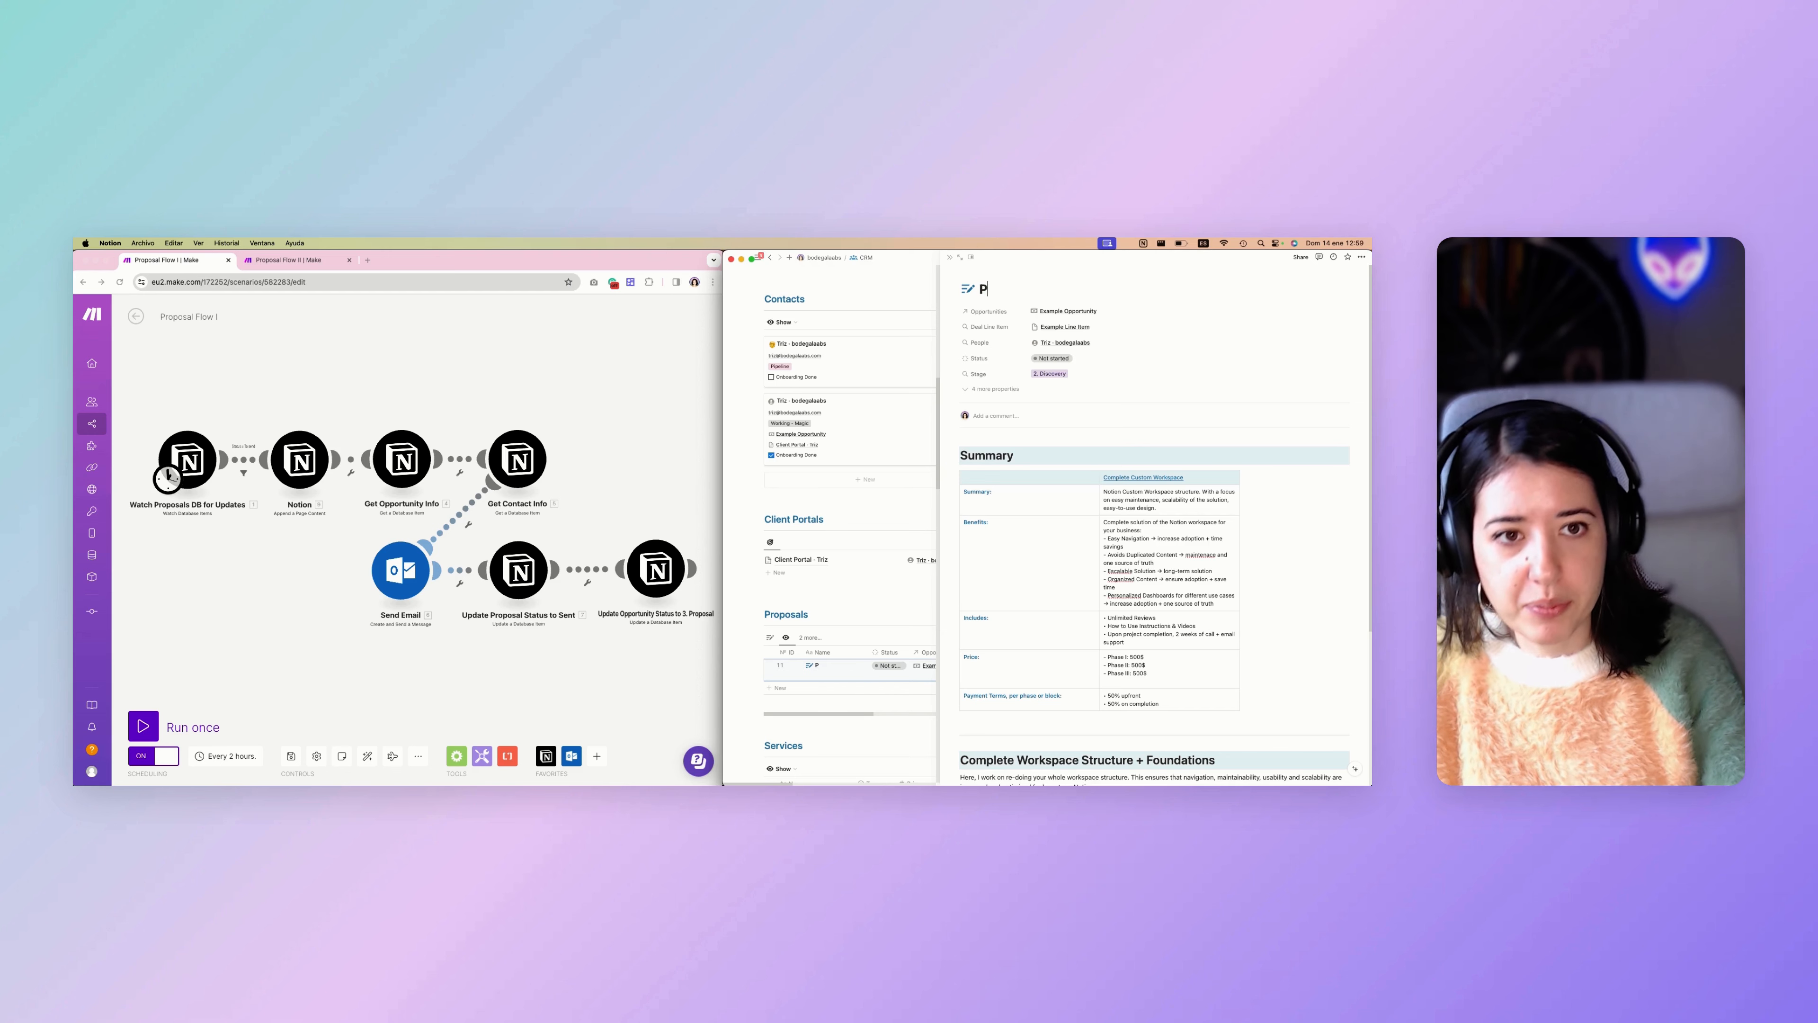
type("roposal Steam")
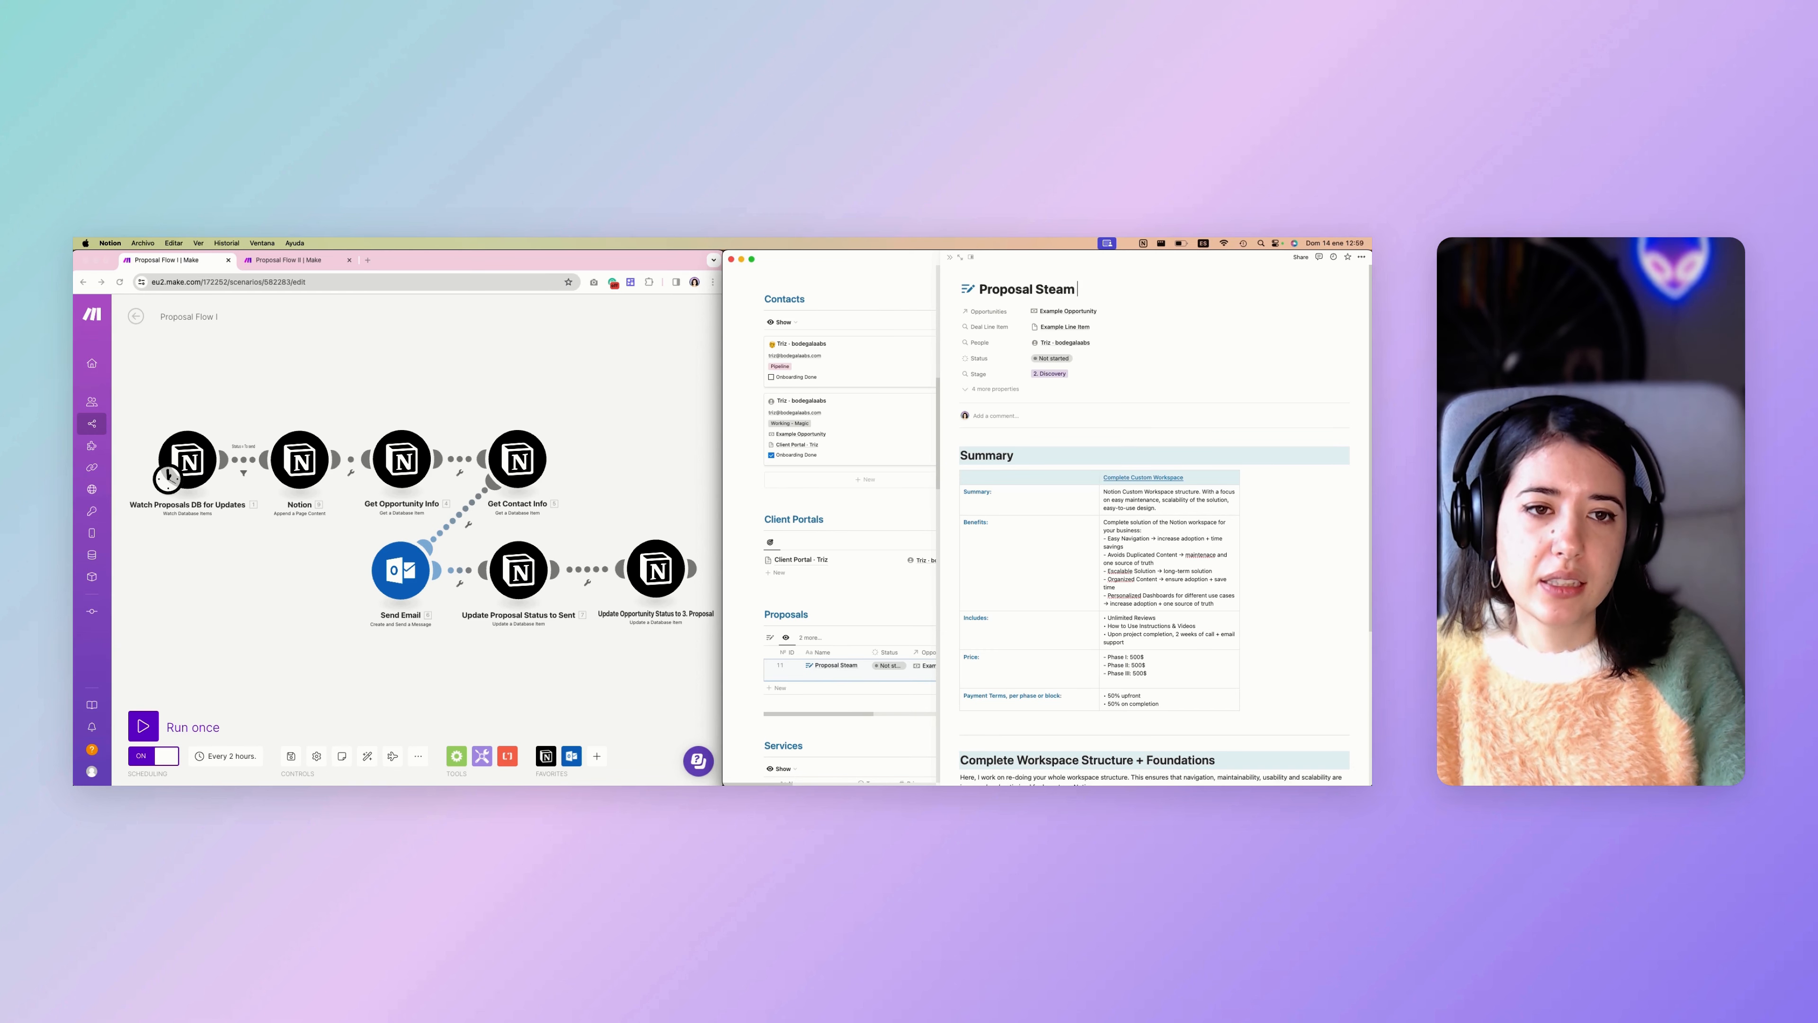
key("BackSpace")
type("l My Workfl")
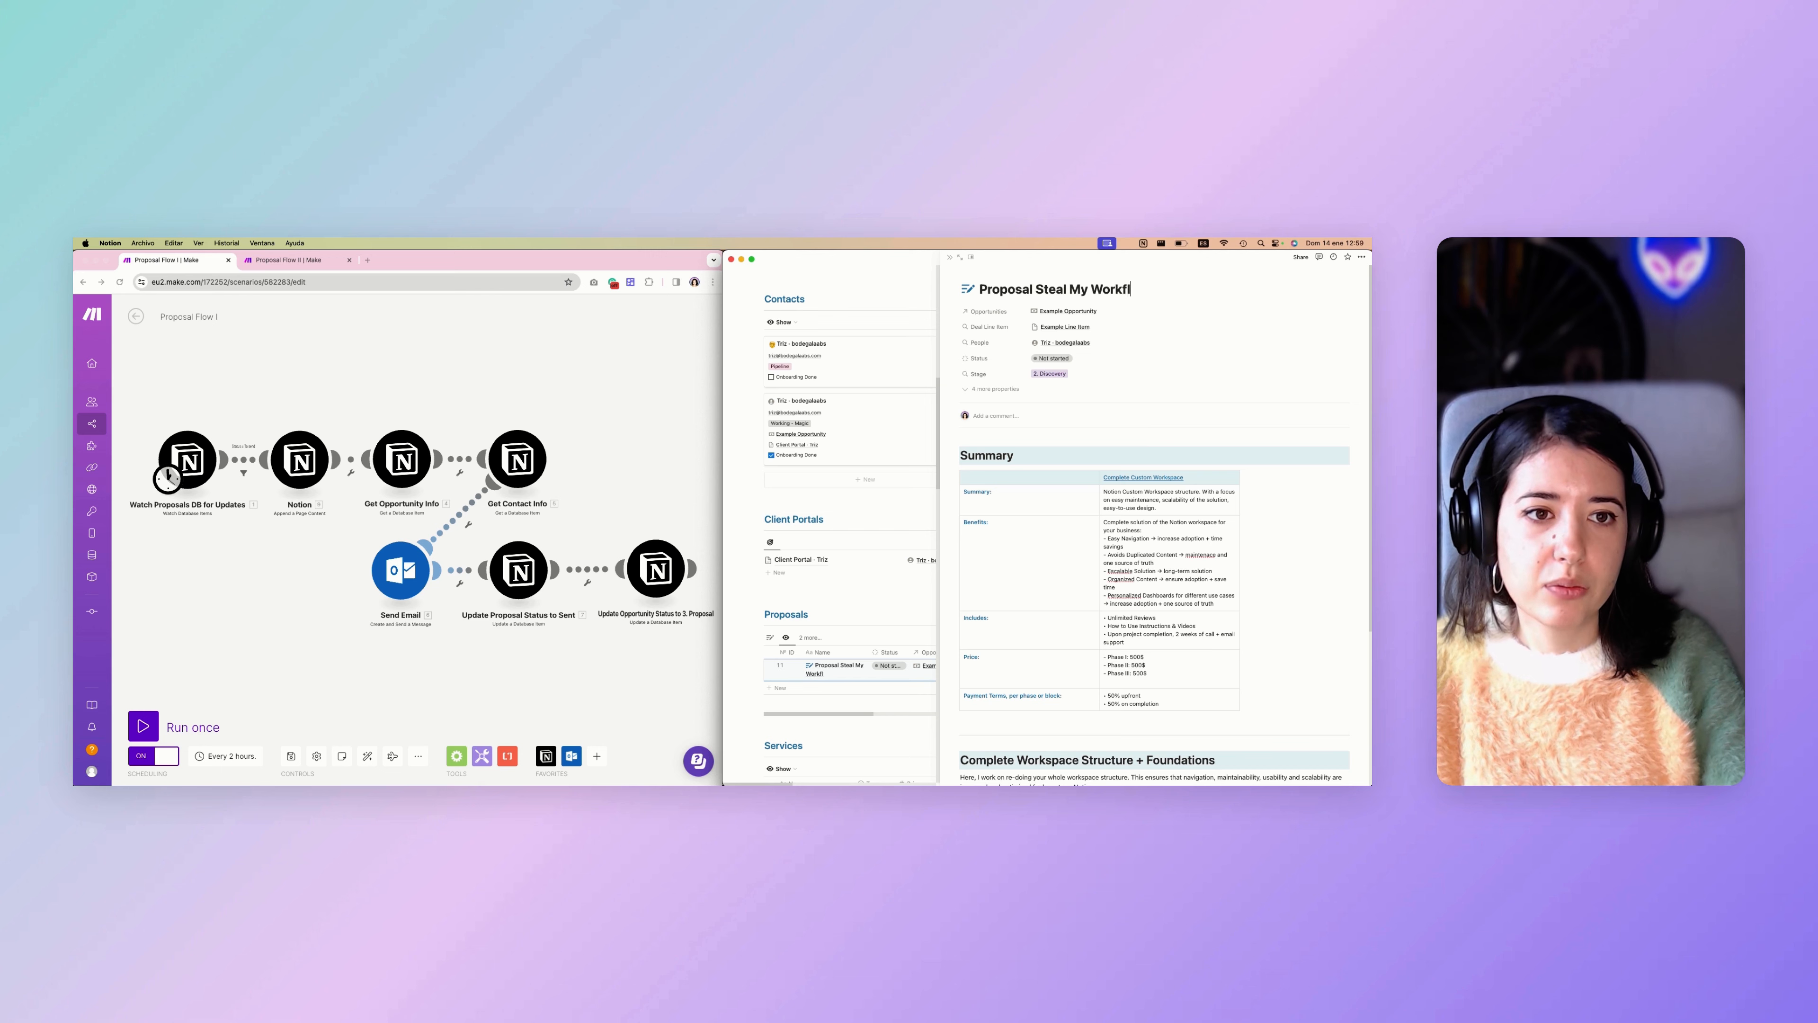
type("ow")
left_click(1106, 507)
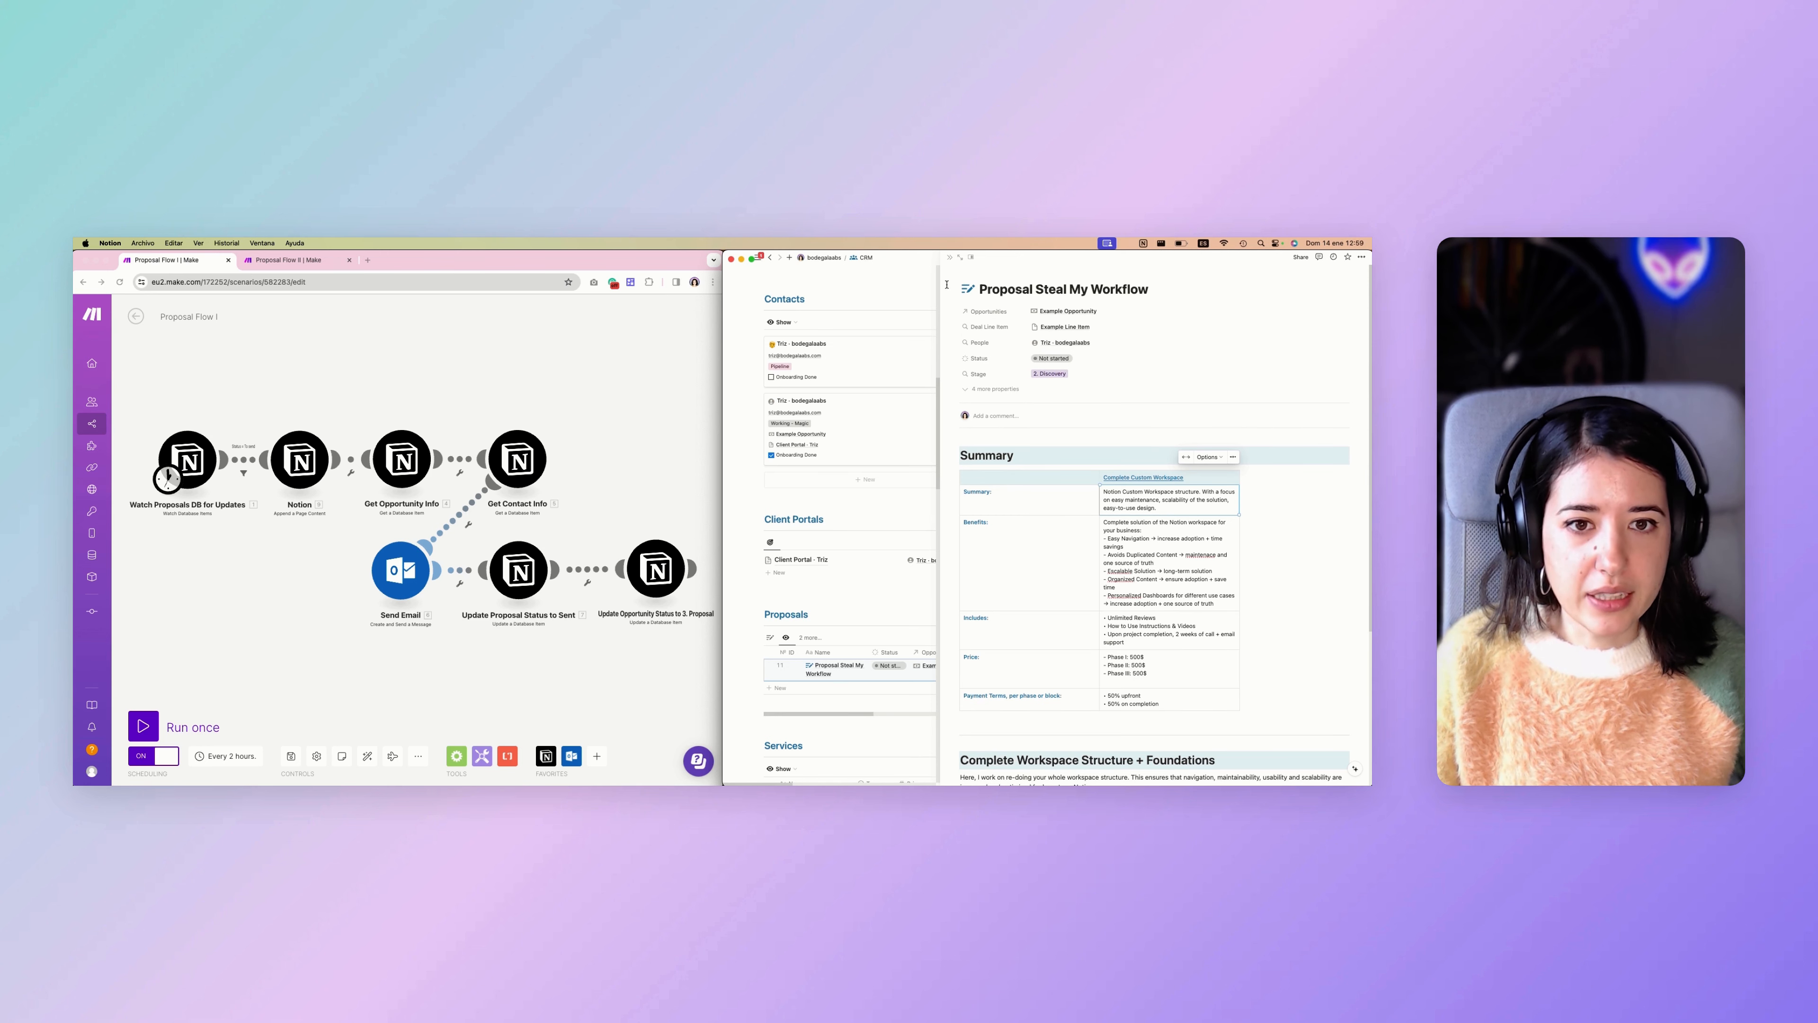
Switch to Make in Chrome and widen its window to show the whole Proposal Flow I scenario.
scroll(883, 408, "right", 5)
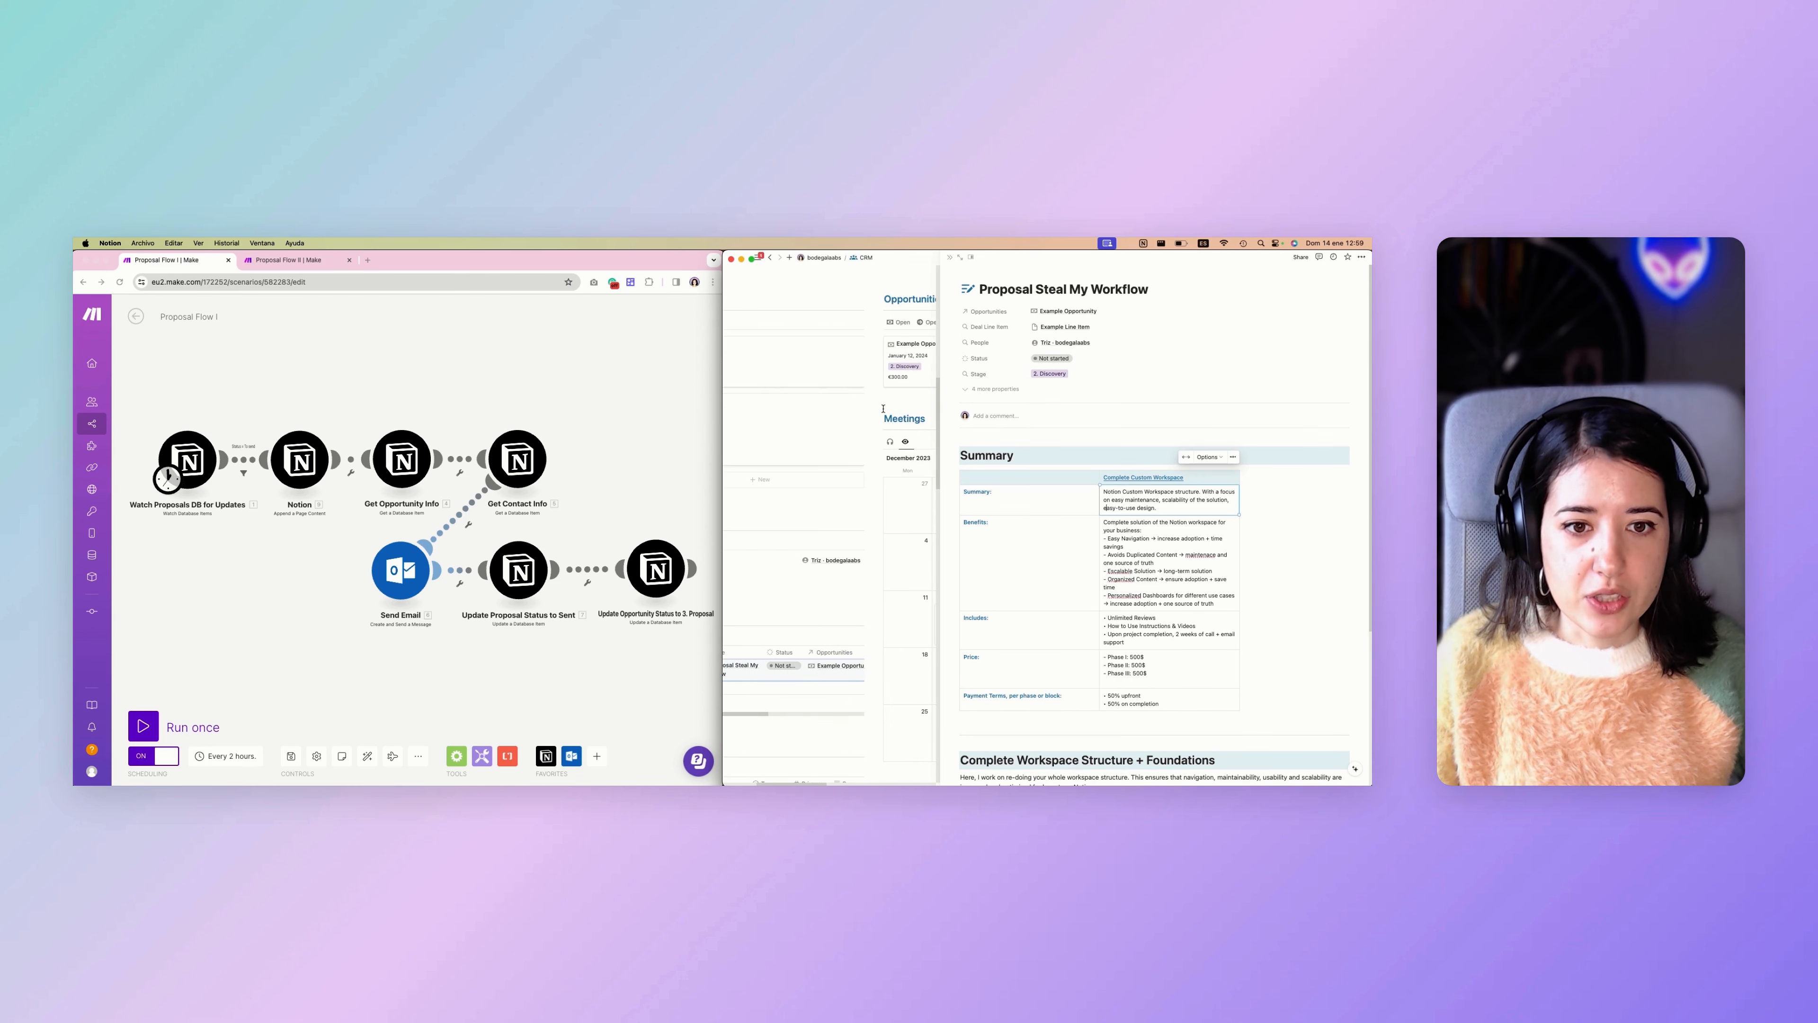
scroll(884, 408, "left", 4)
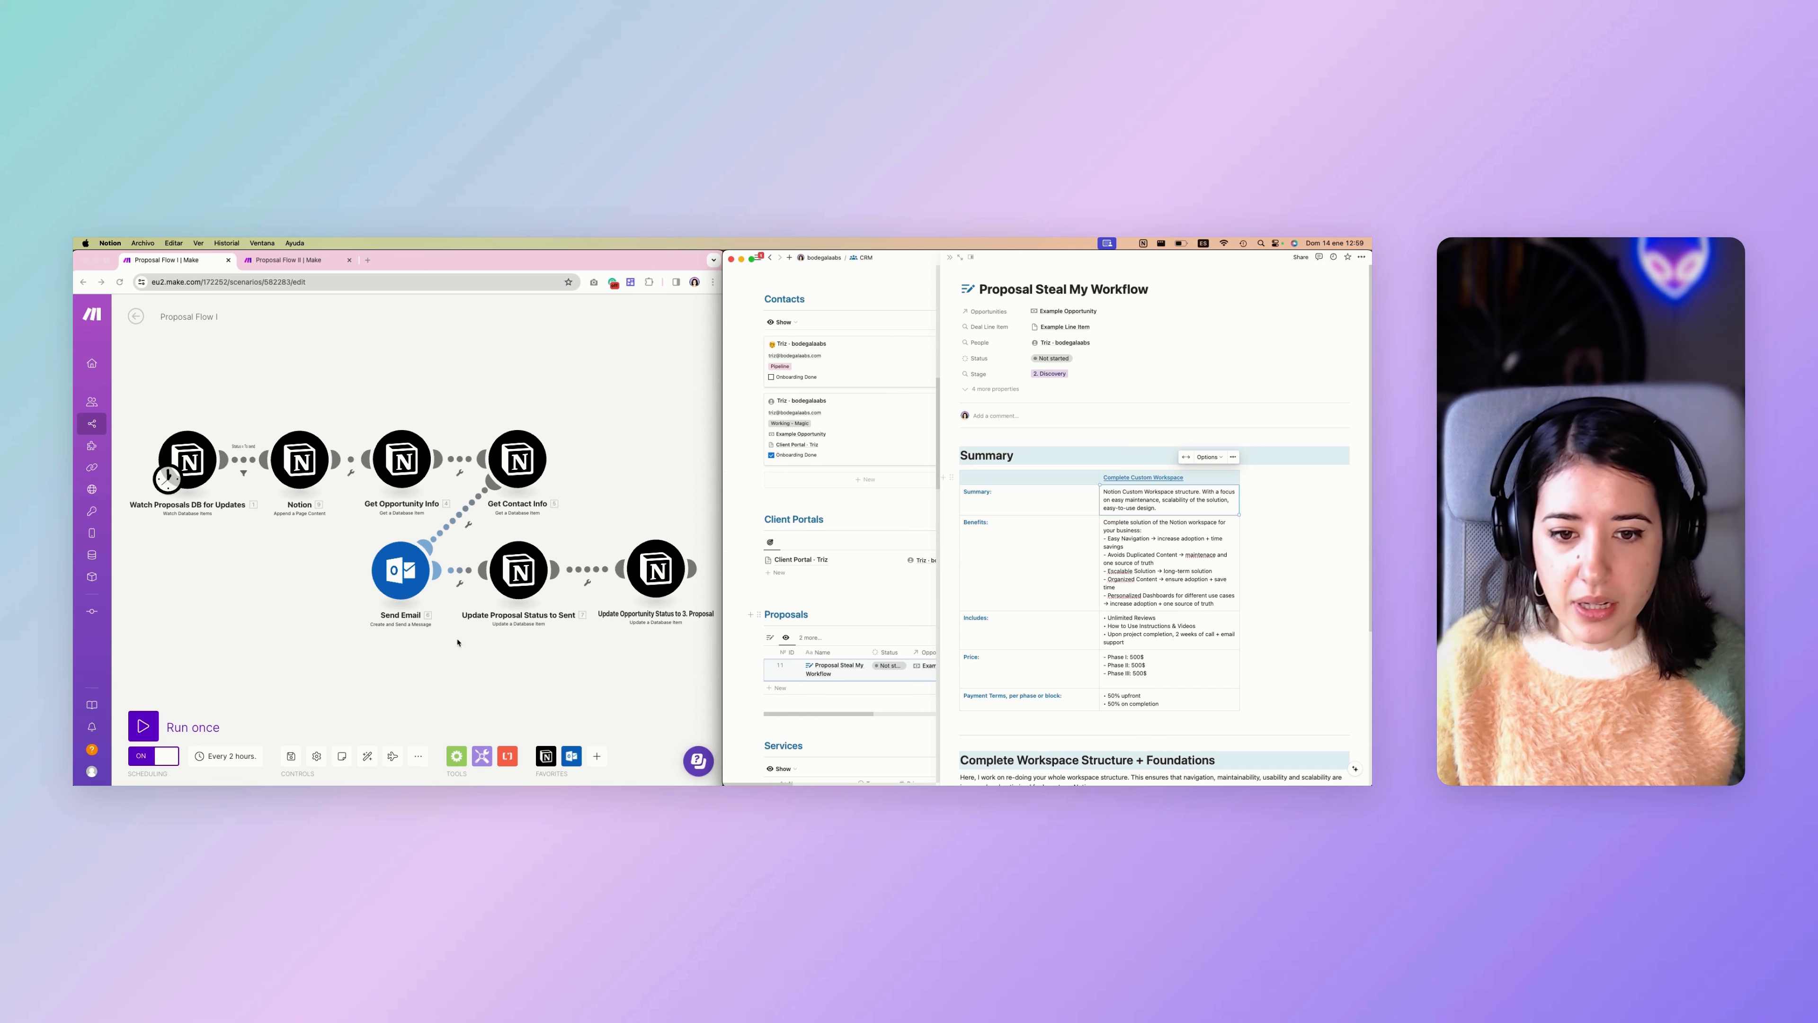
scroll(332, 643, "down", 2)
scroll(332, 642, "up", 5)
scroll(332, 642, "down", 3)
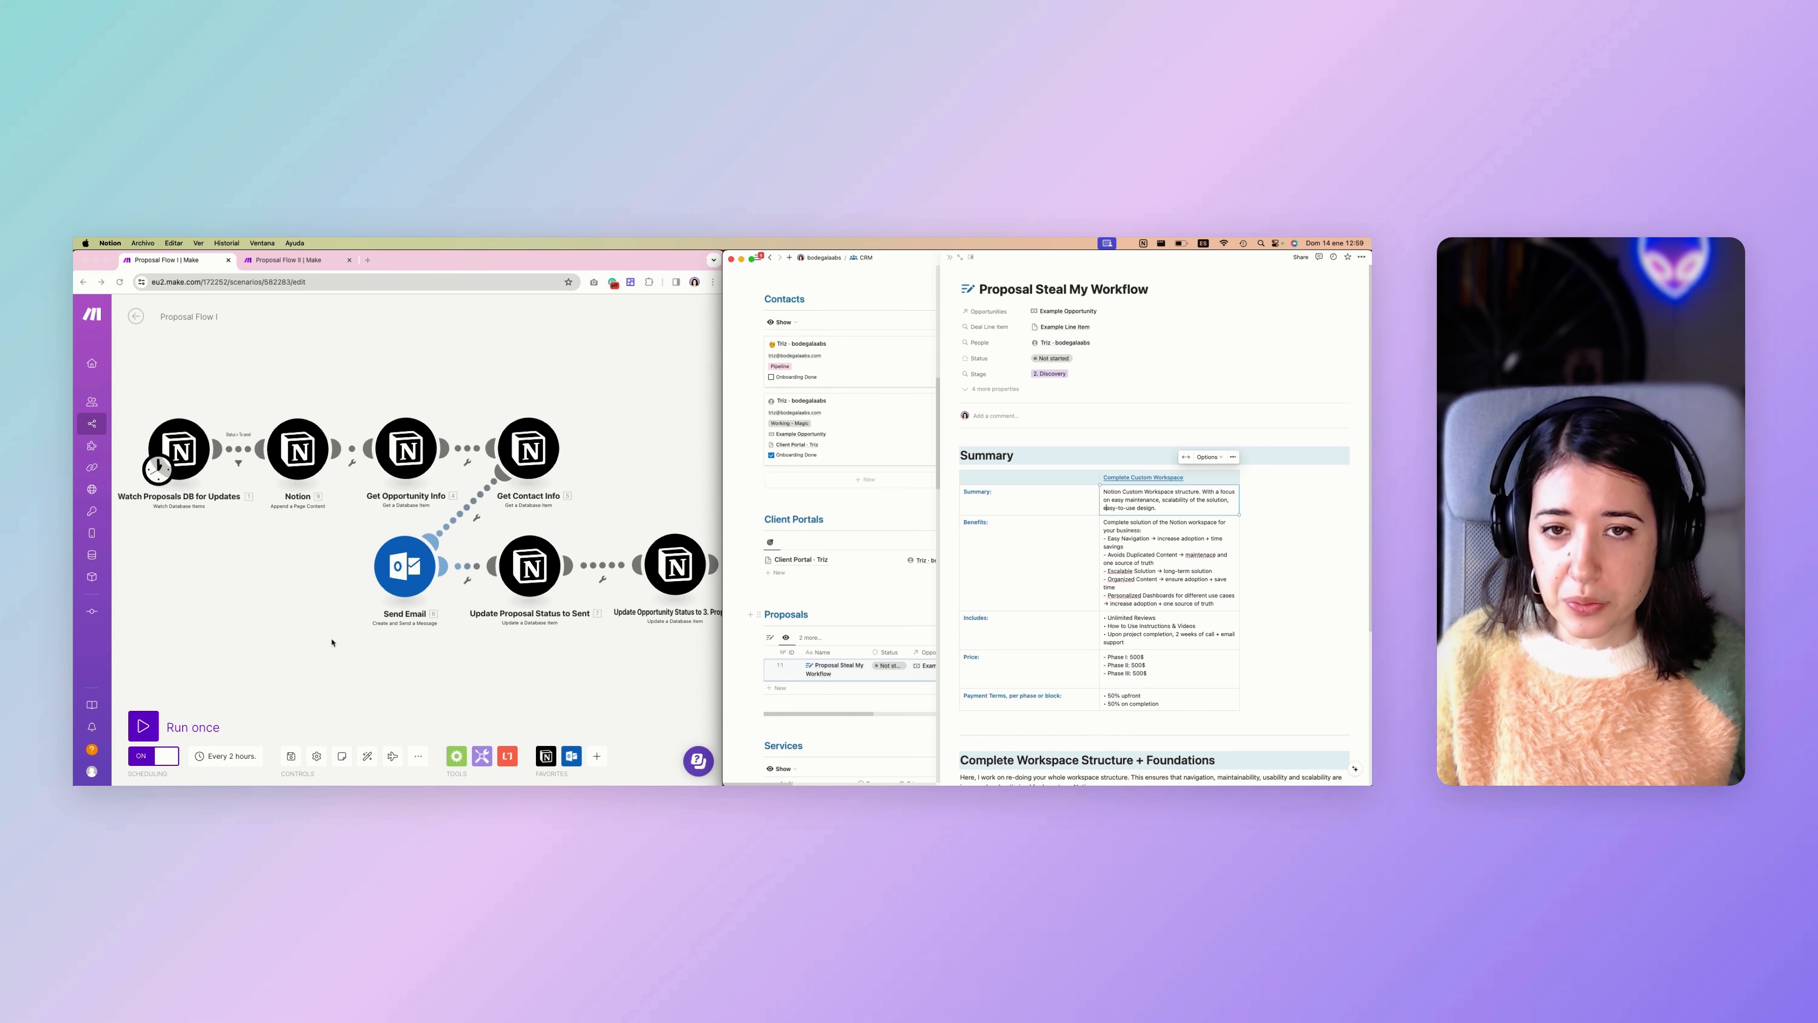
left_click(340, 595)
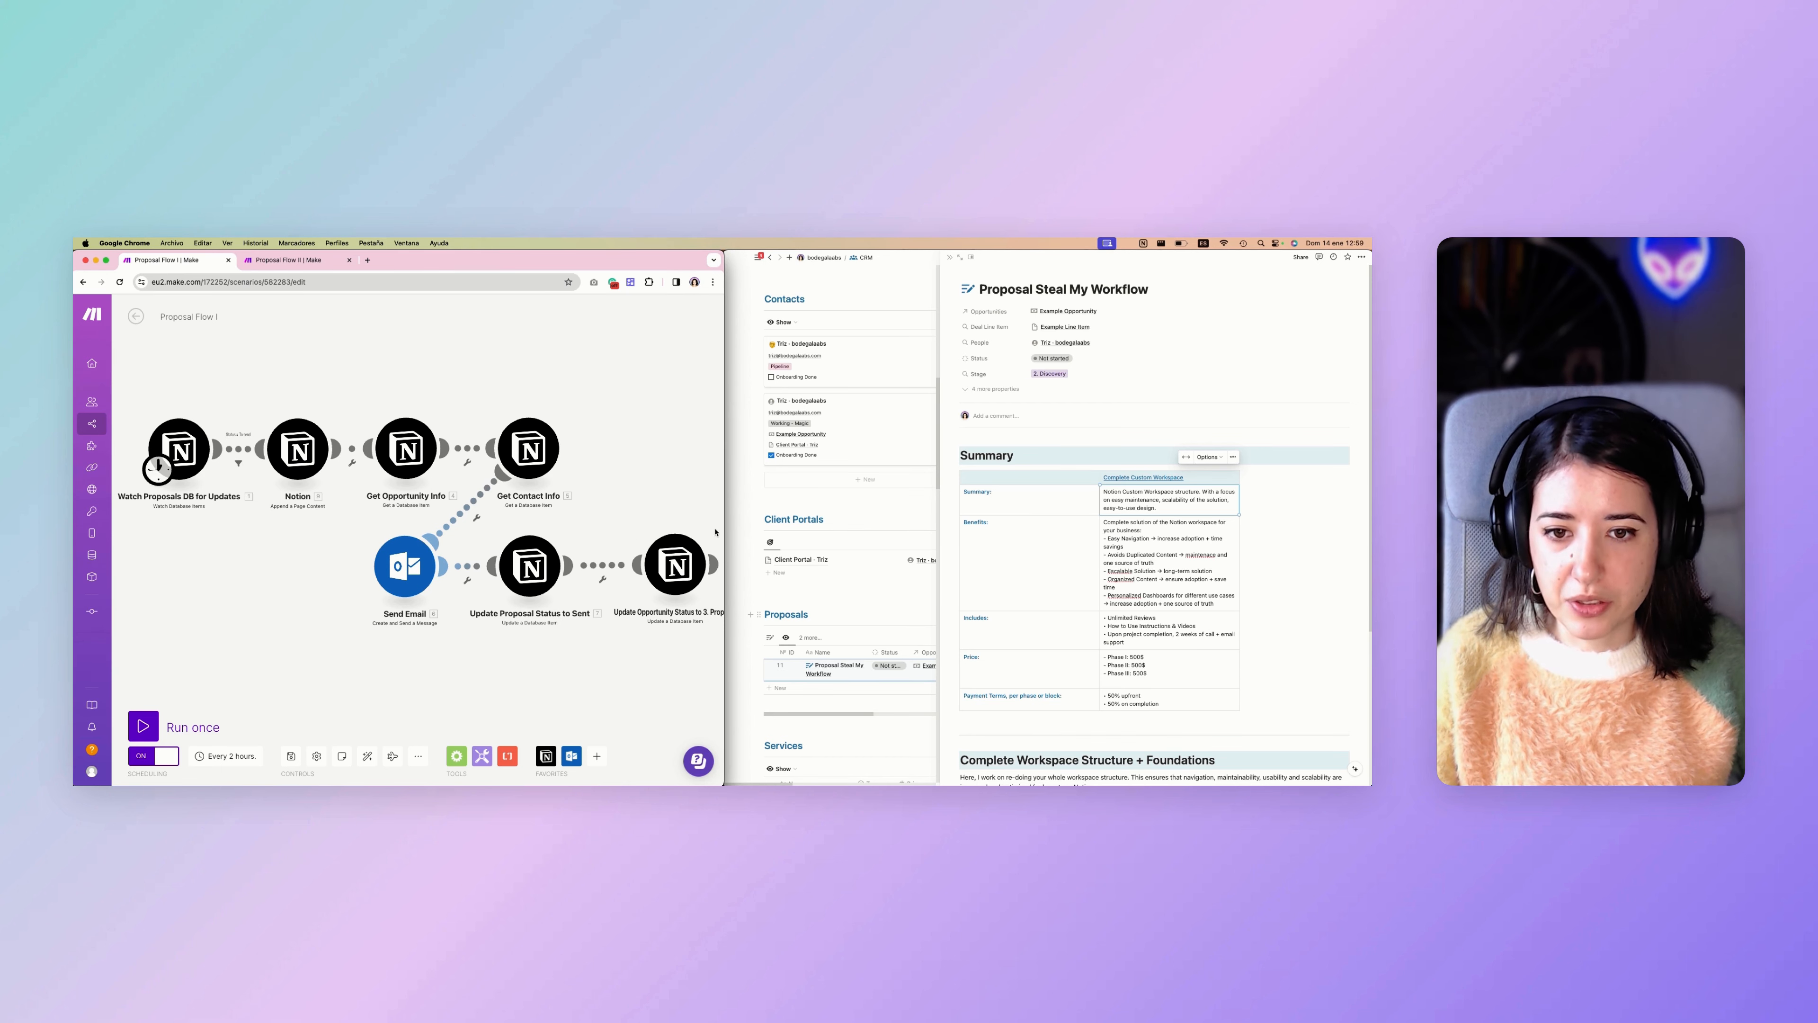
left_click_drag(723, 532, 759, 534)
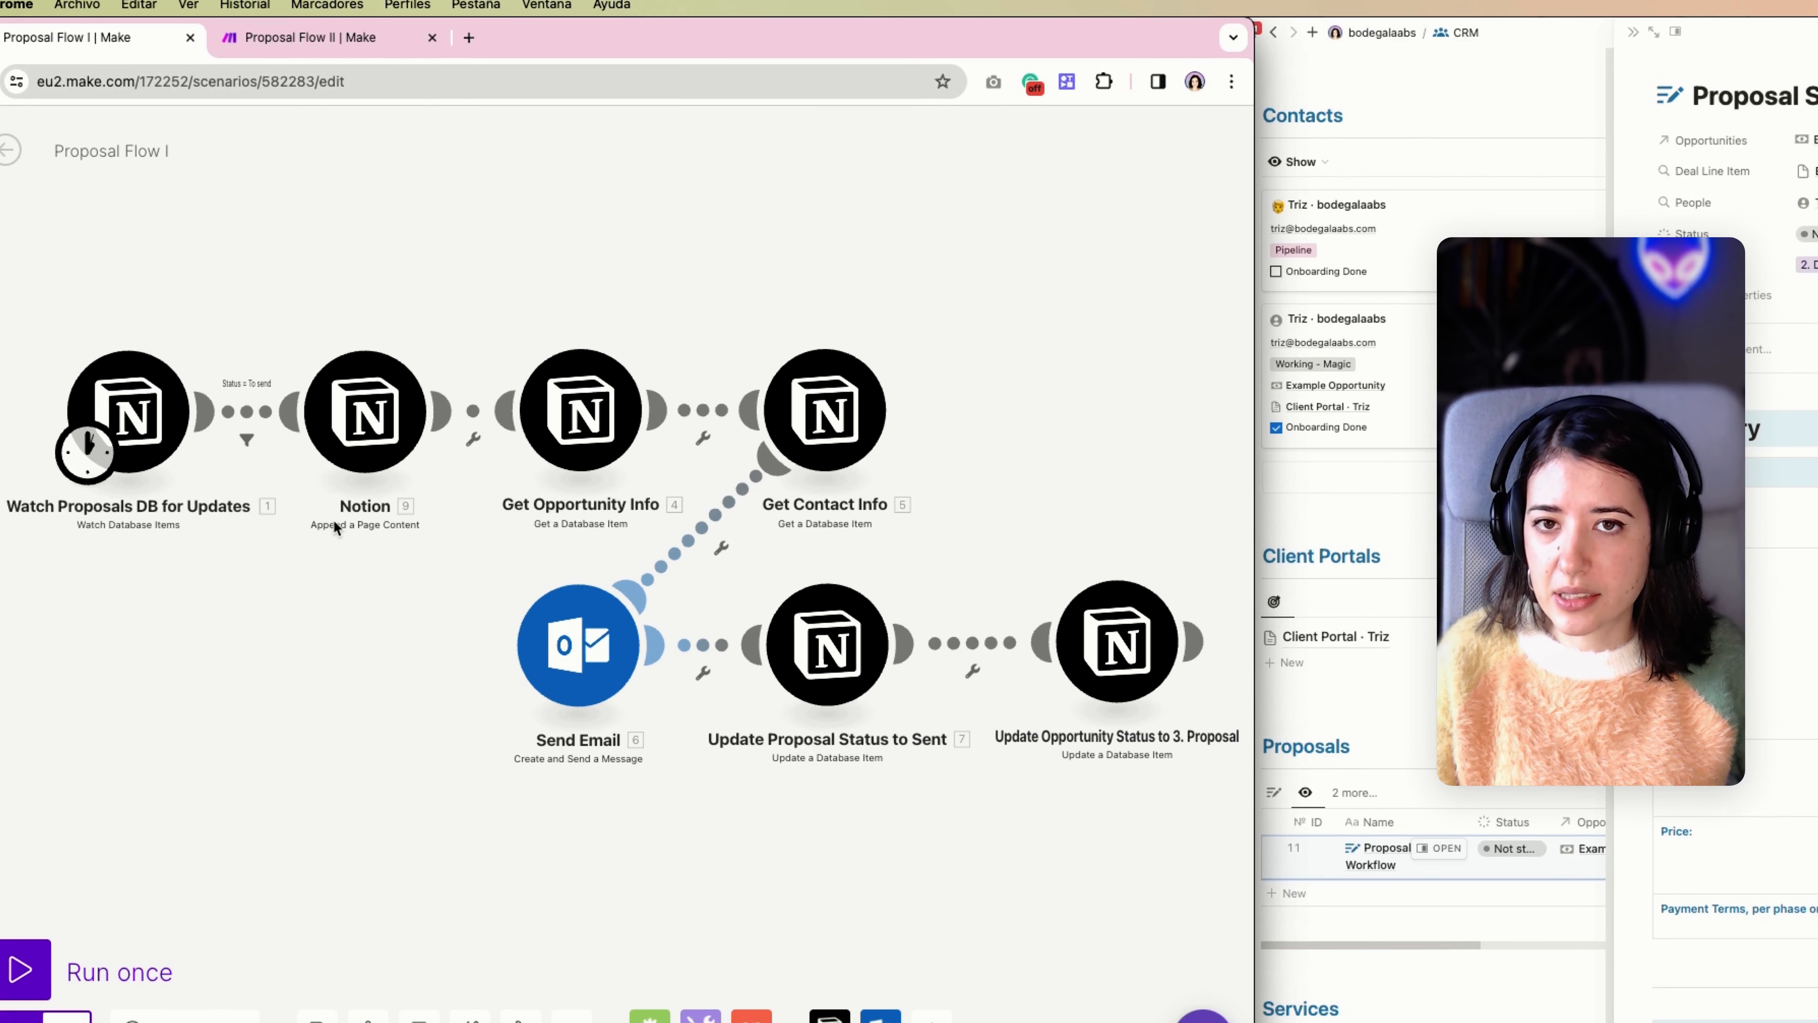
scroll(318, 561, "down", 1)
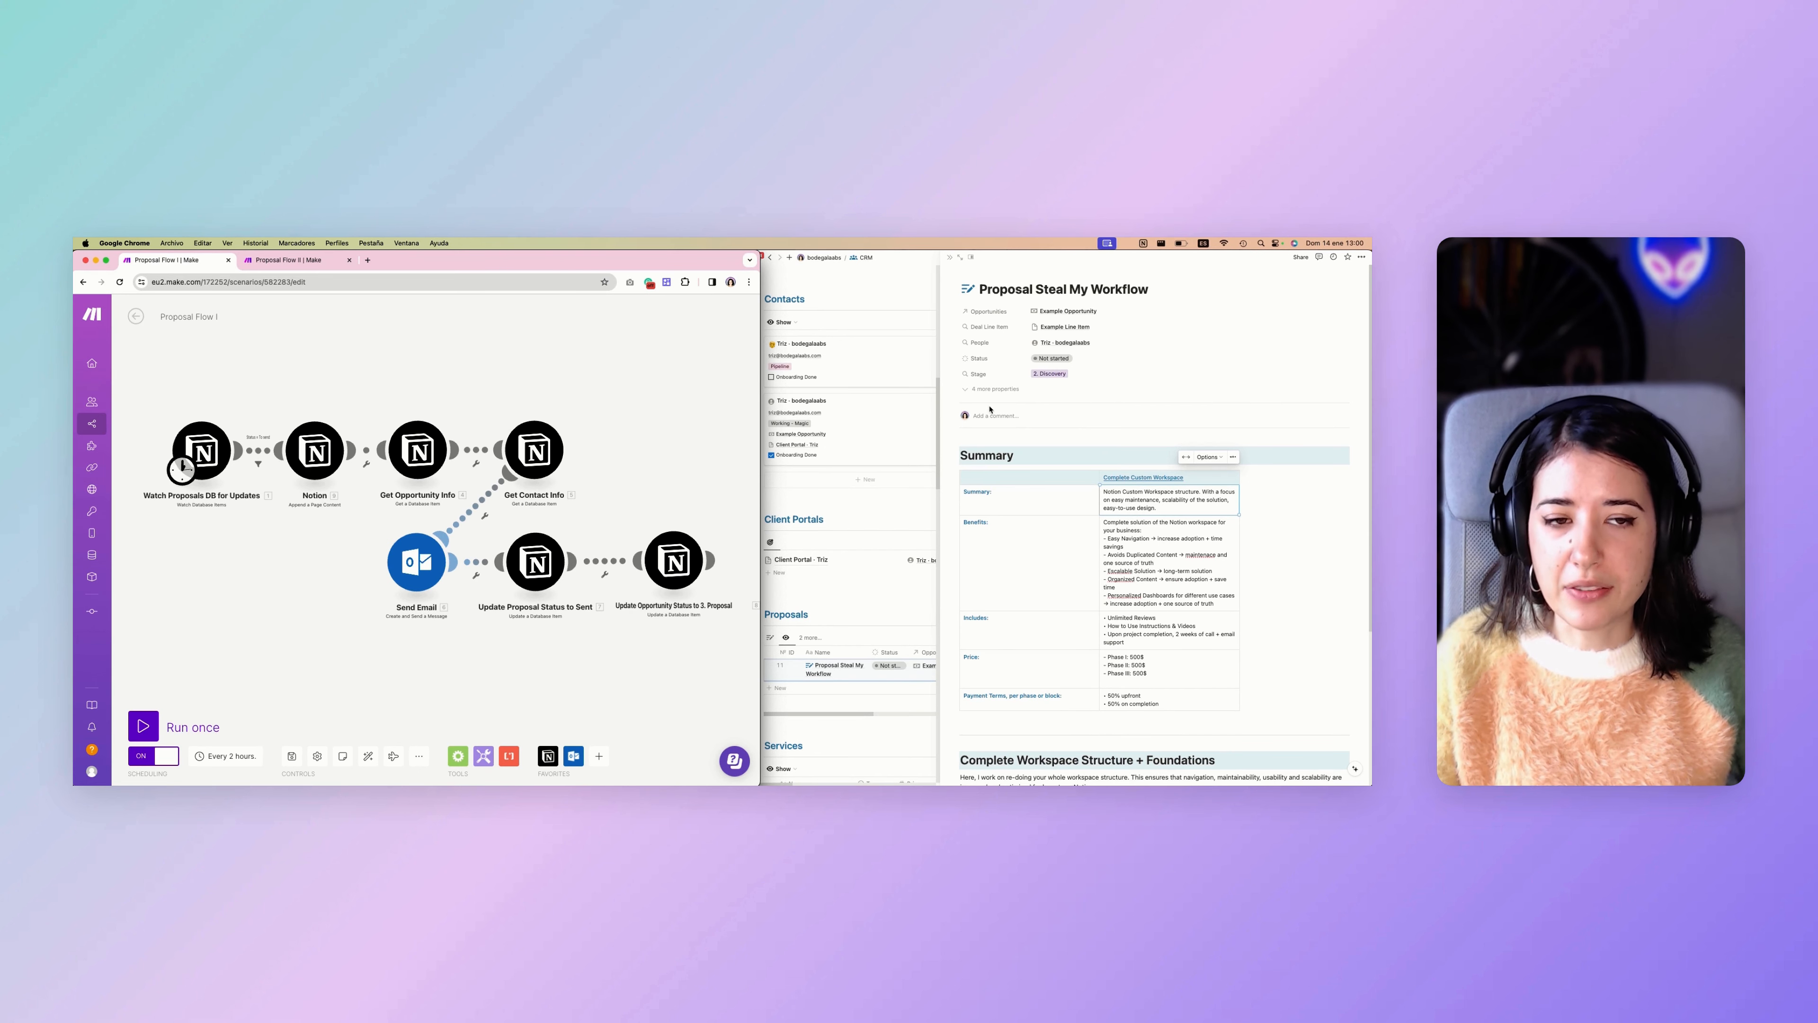
Return to the Notion proposal and view the options of its Status property, closing the list without choosing one.
left_click(1043, 362)
left_click(1045, 360)
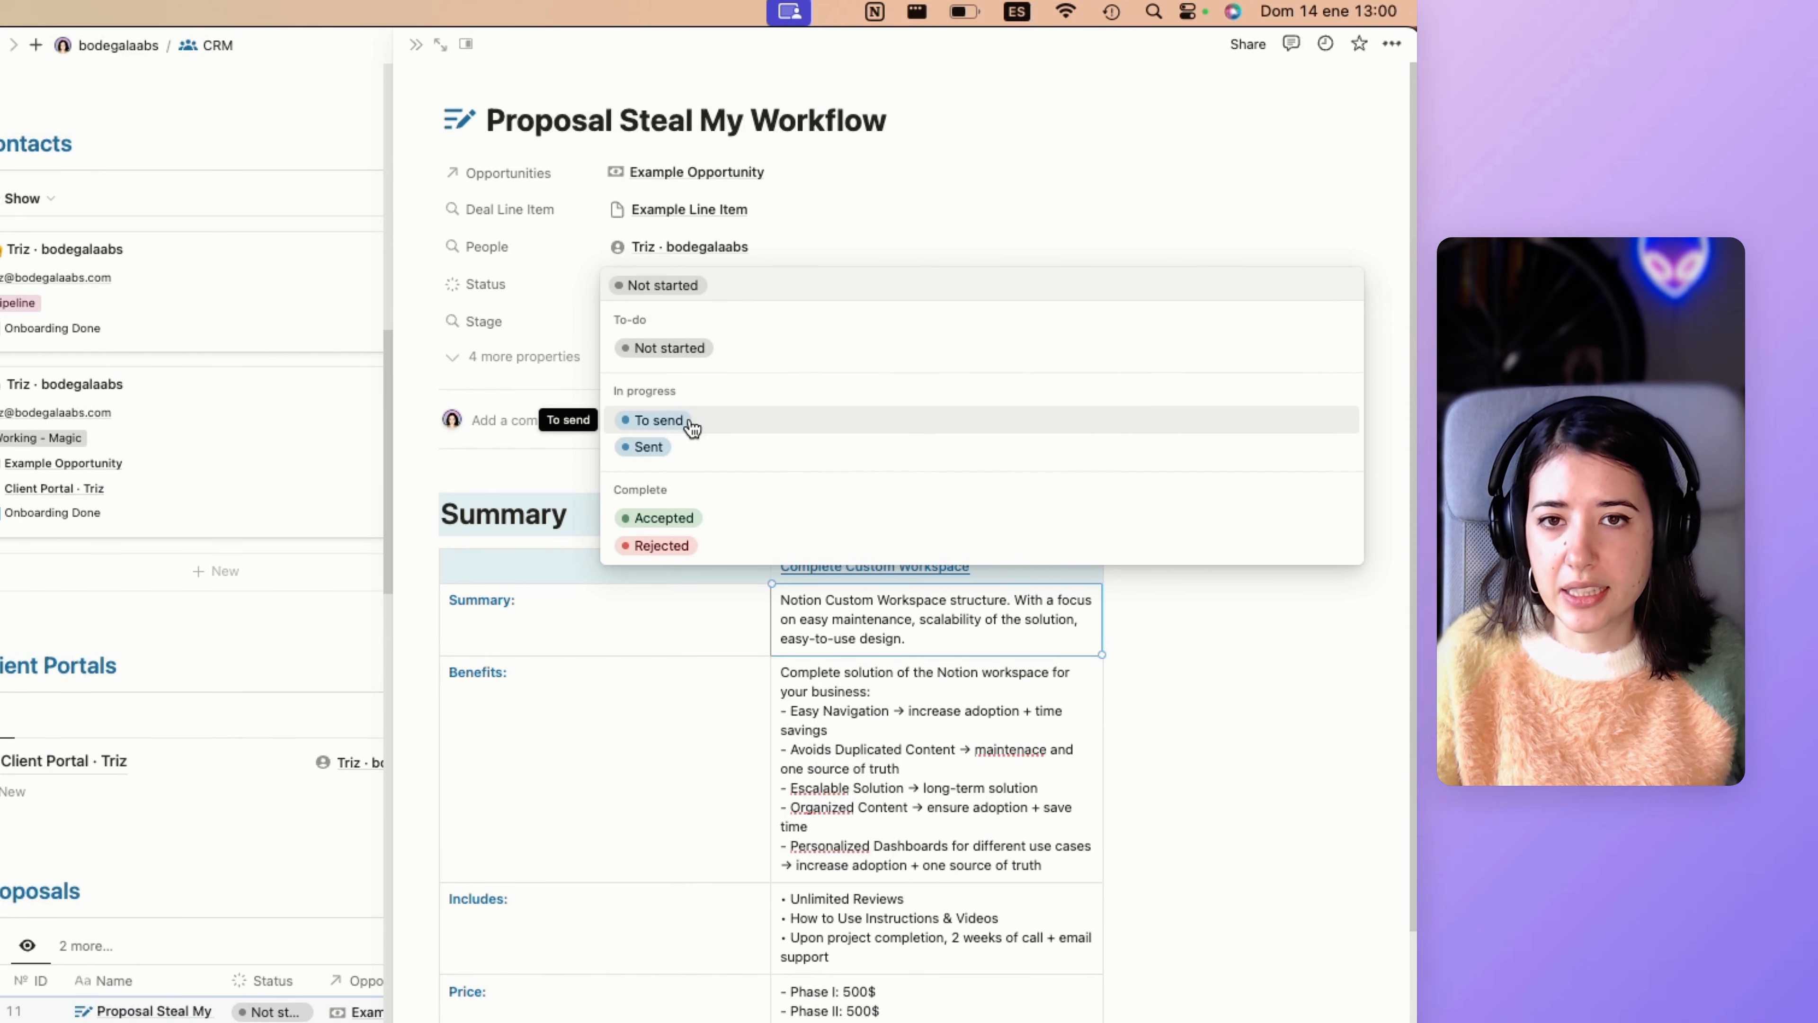
left_click(692, 886)
Publish the Proposal Steal My Workflow page to the web and close the sharing settings.
left_click(1248, 43)
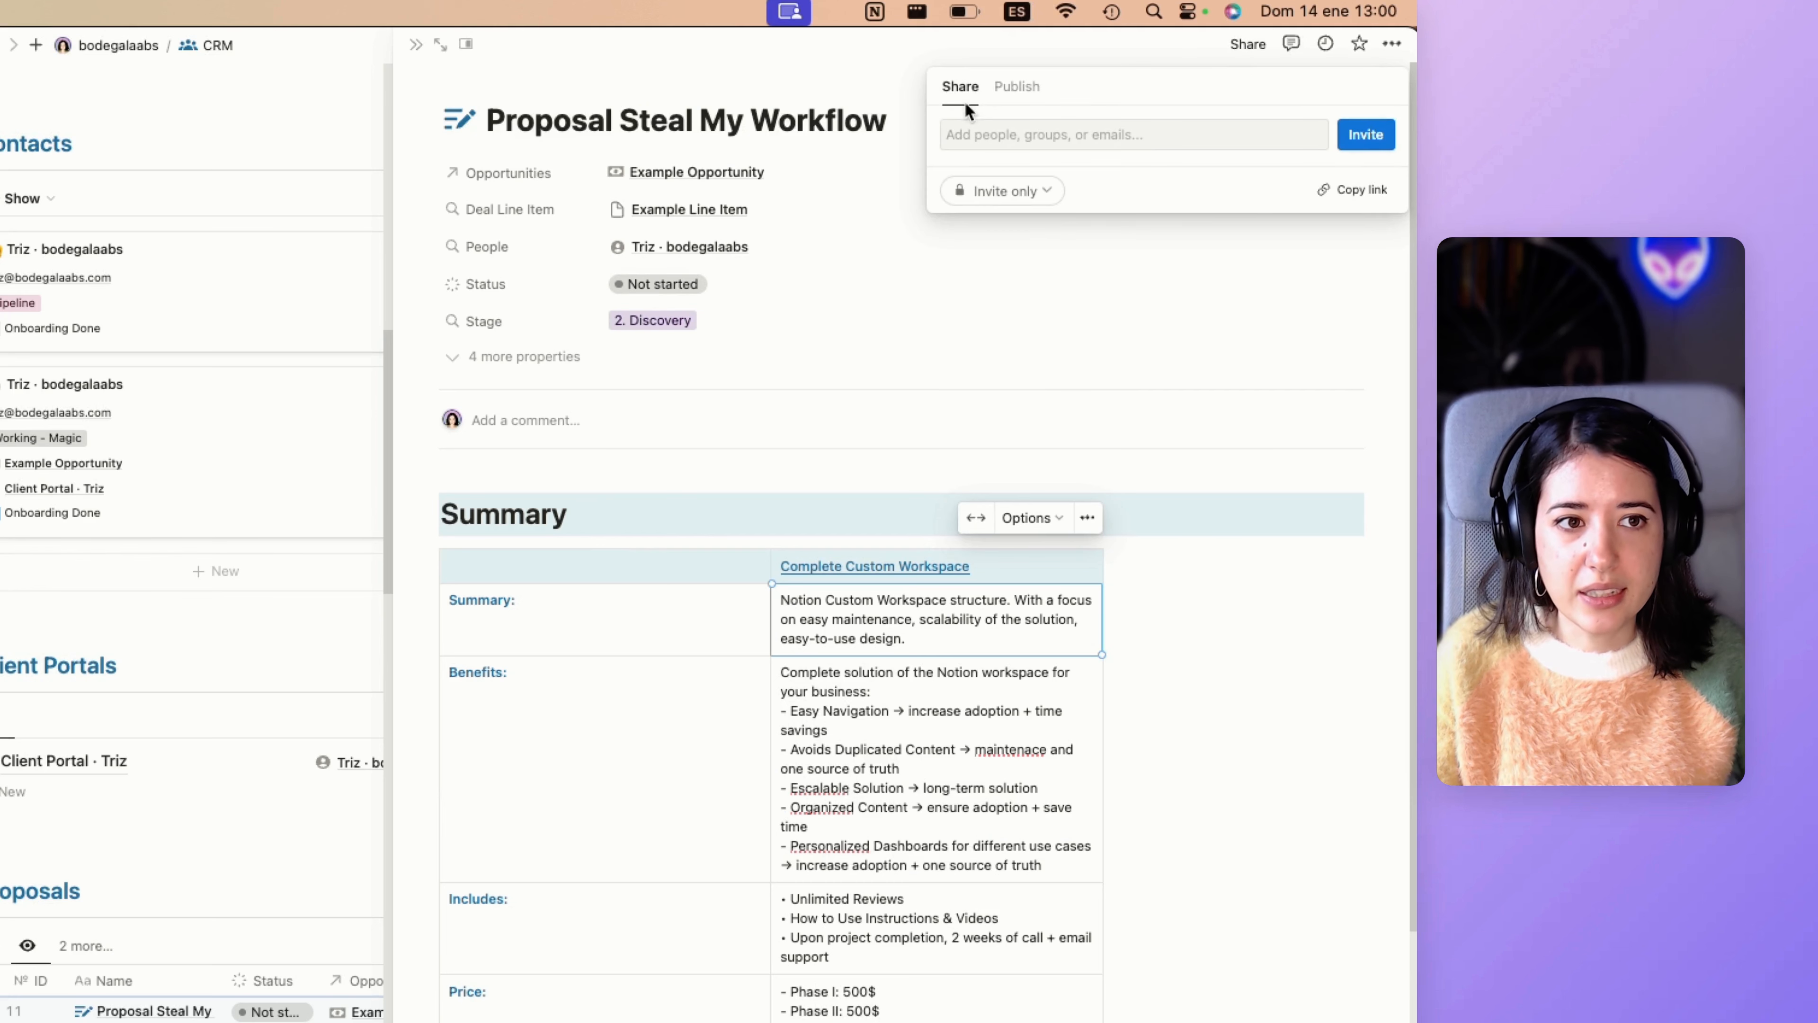
left_click(1017, 86)
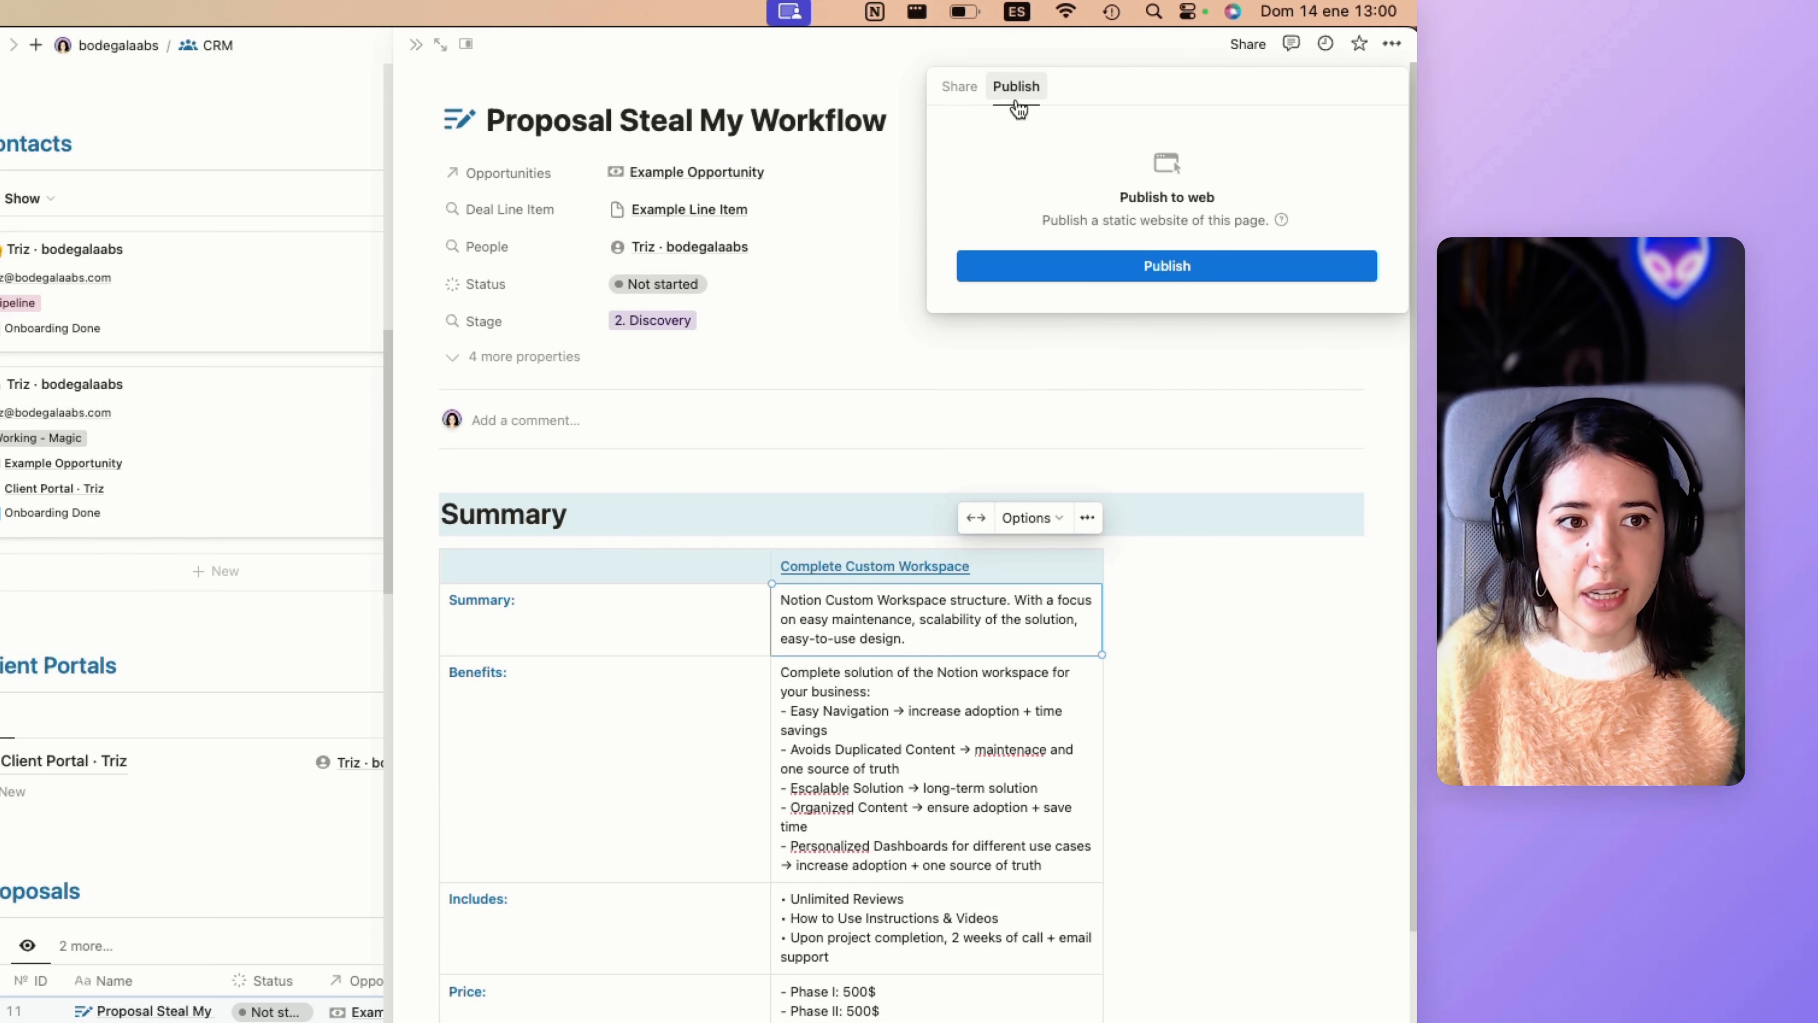
left_click(1056, 266)
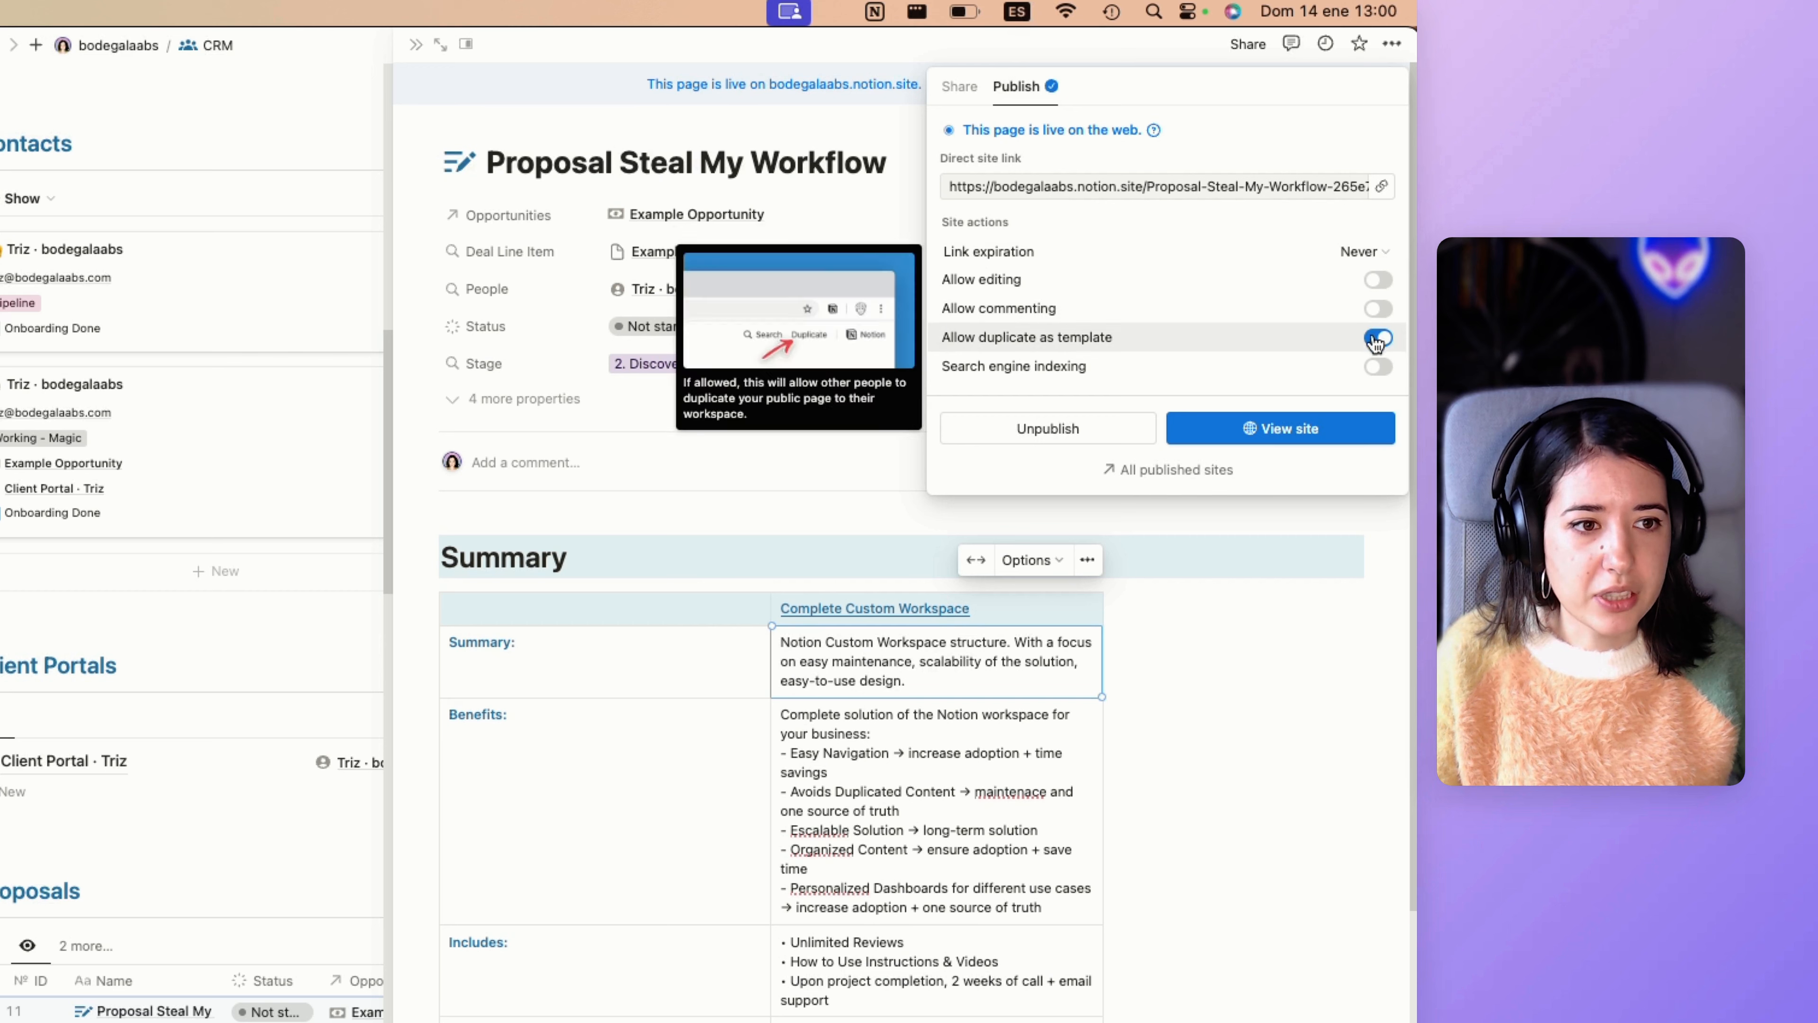
left_click(738, 741)
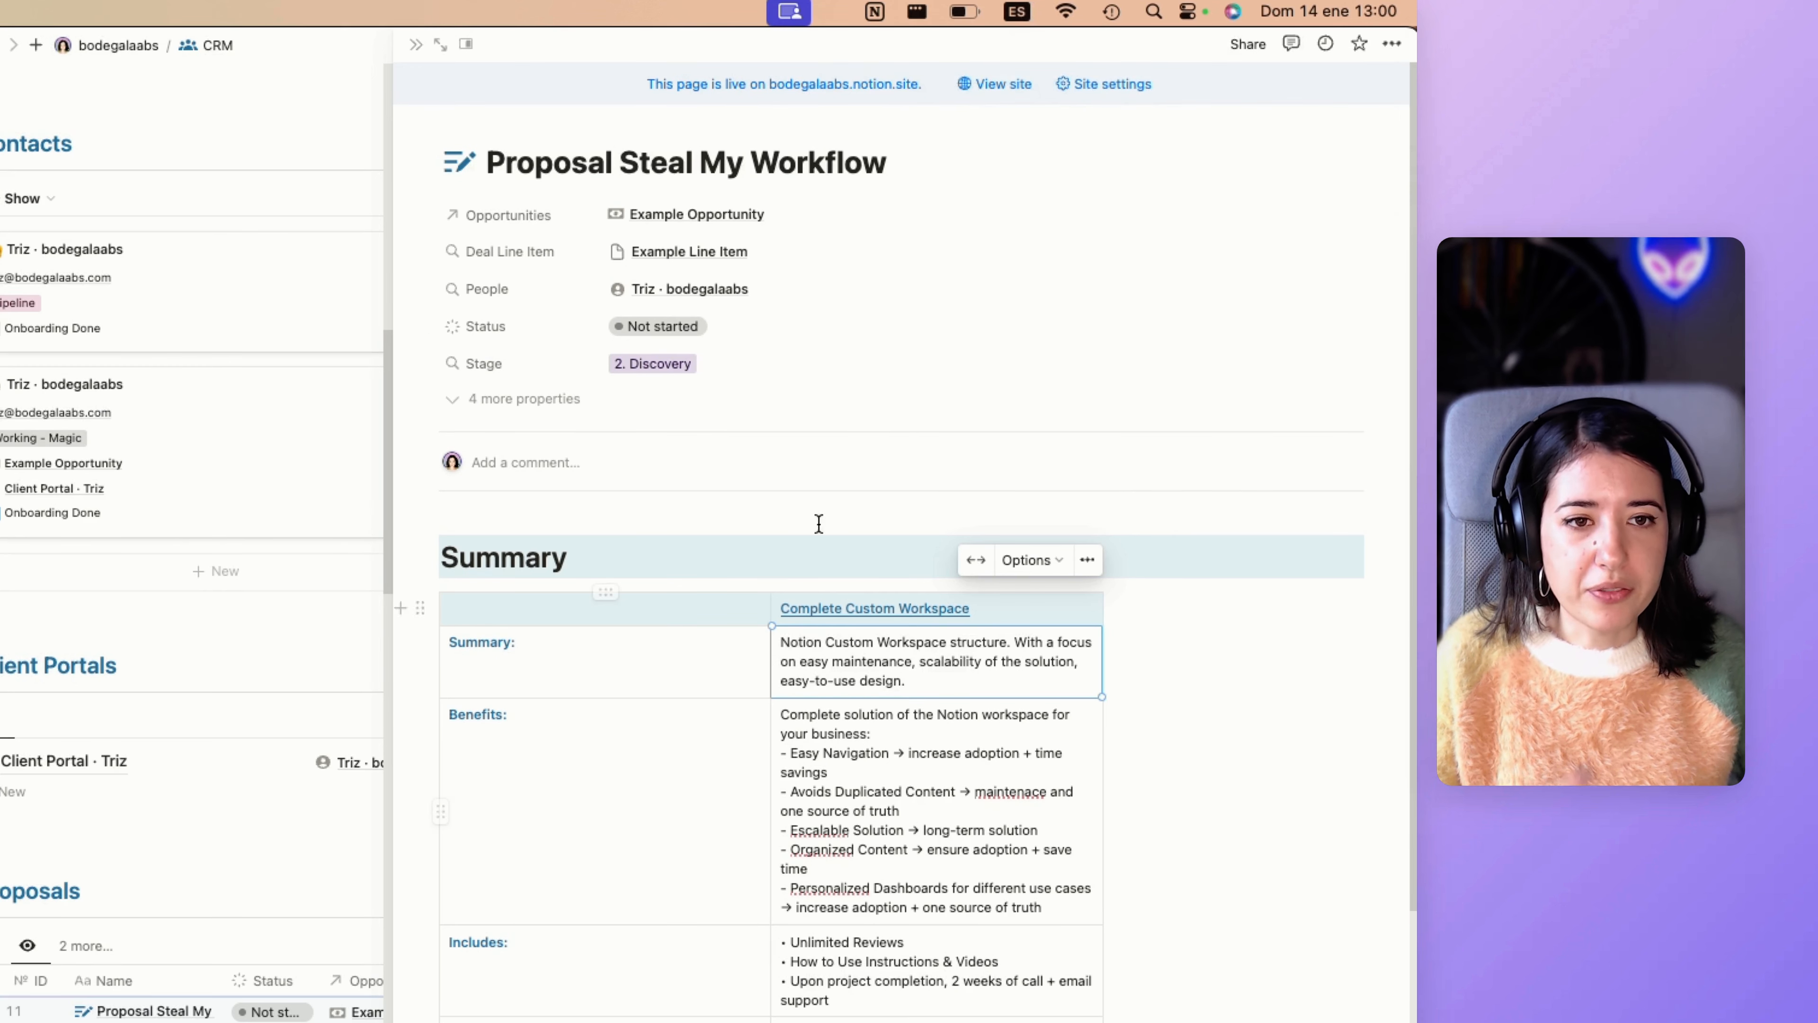
Open the publishing settings of the Proposal Steal My Workflow page and turn off Allow duplicate as template.
scroll(904, 536, "down", 8)
scroll(905, 540, "up", 8)
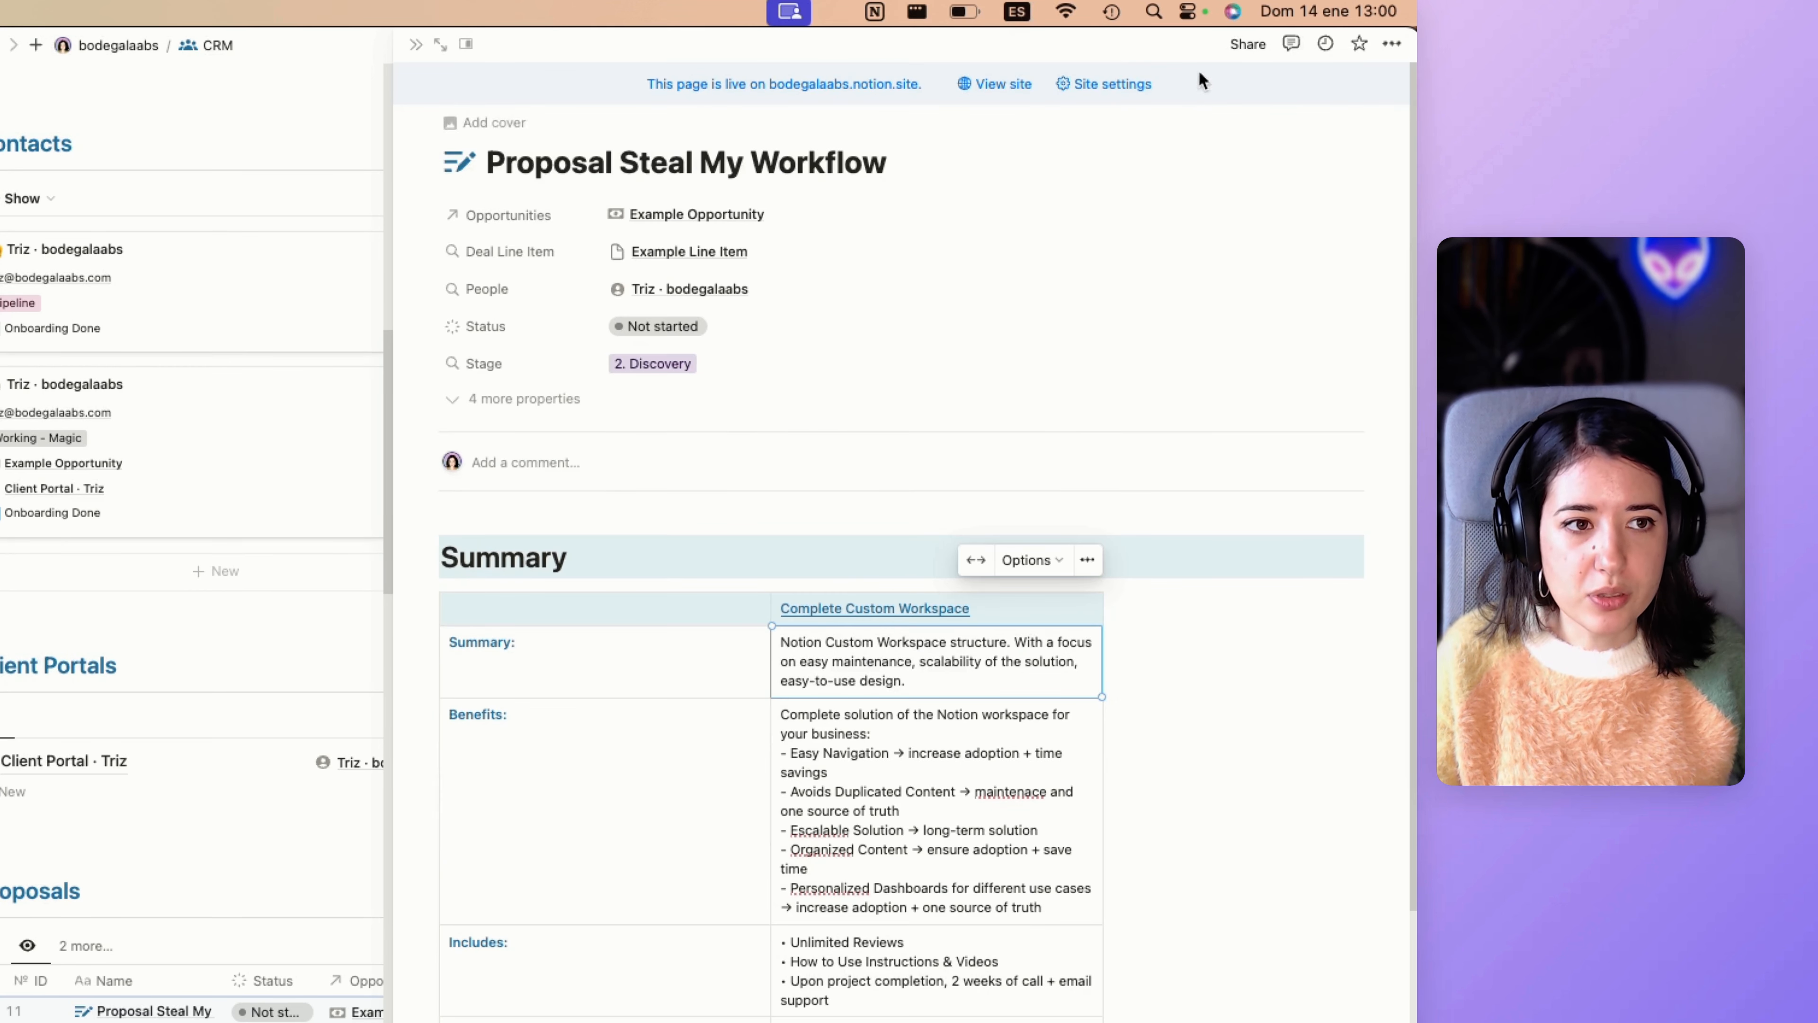
left_click(1247, 45)
left_click(1002, 91)
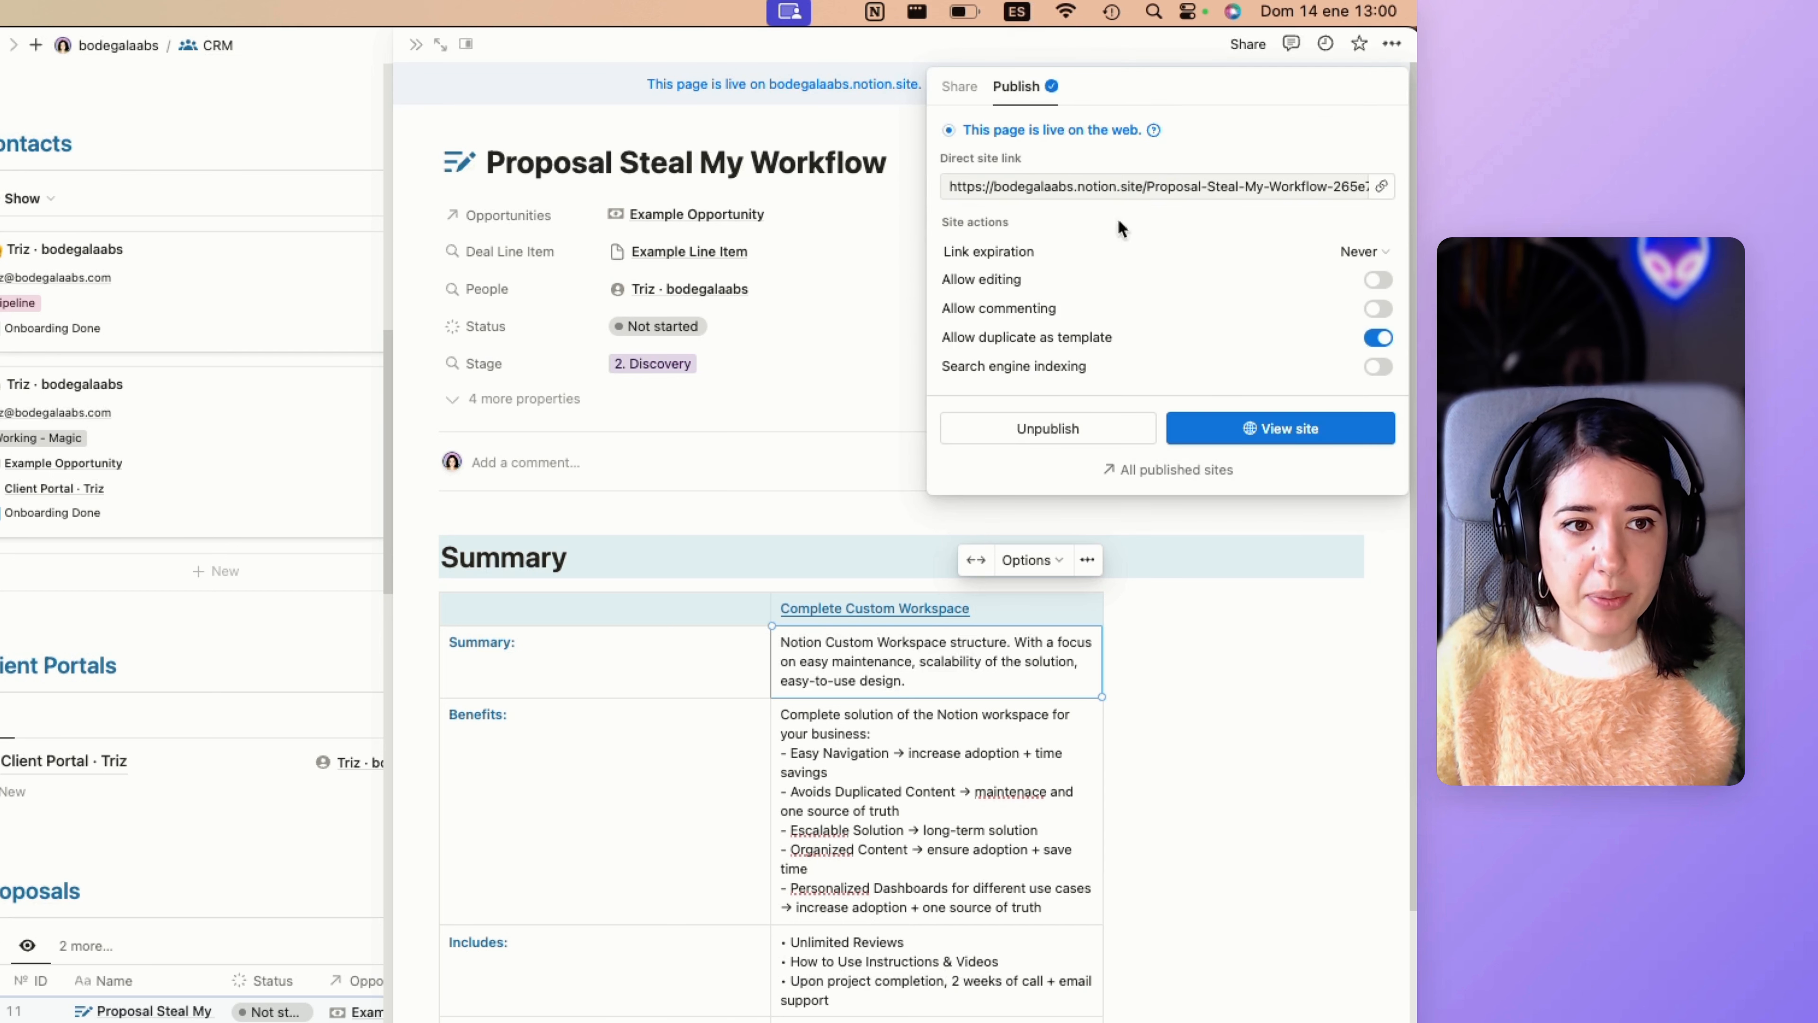
mouse_move(1380, 346)
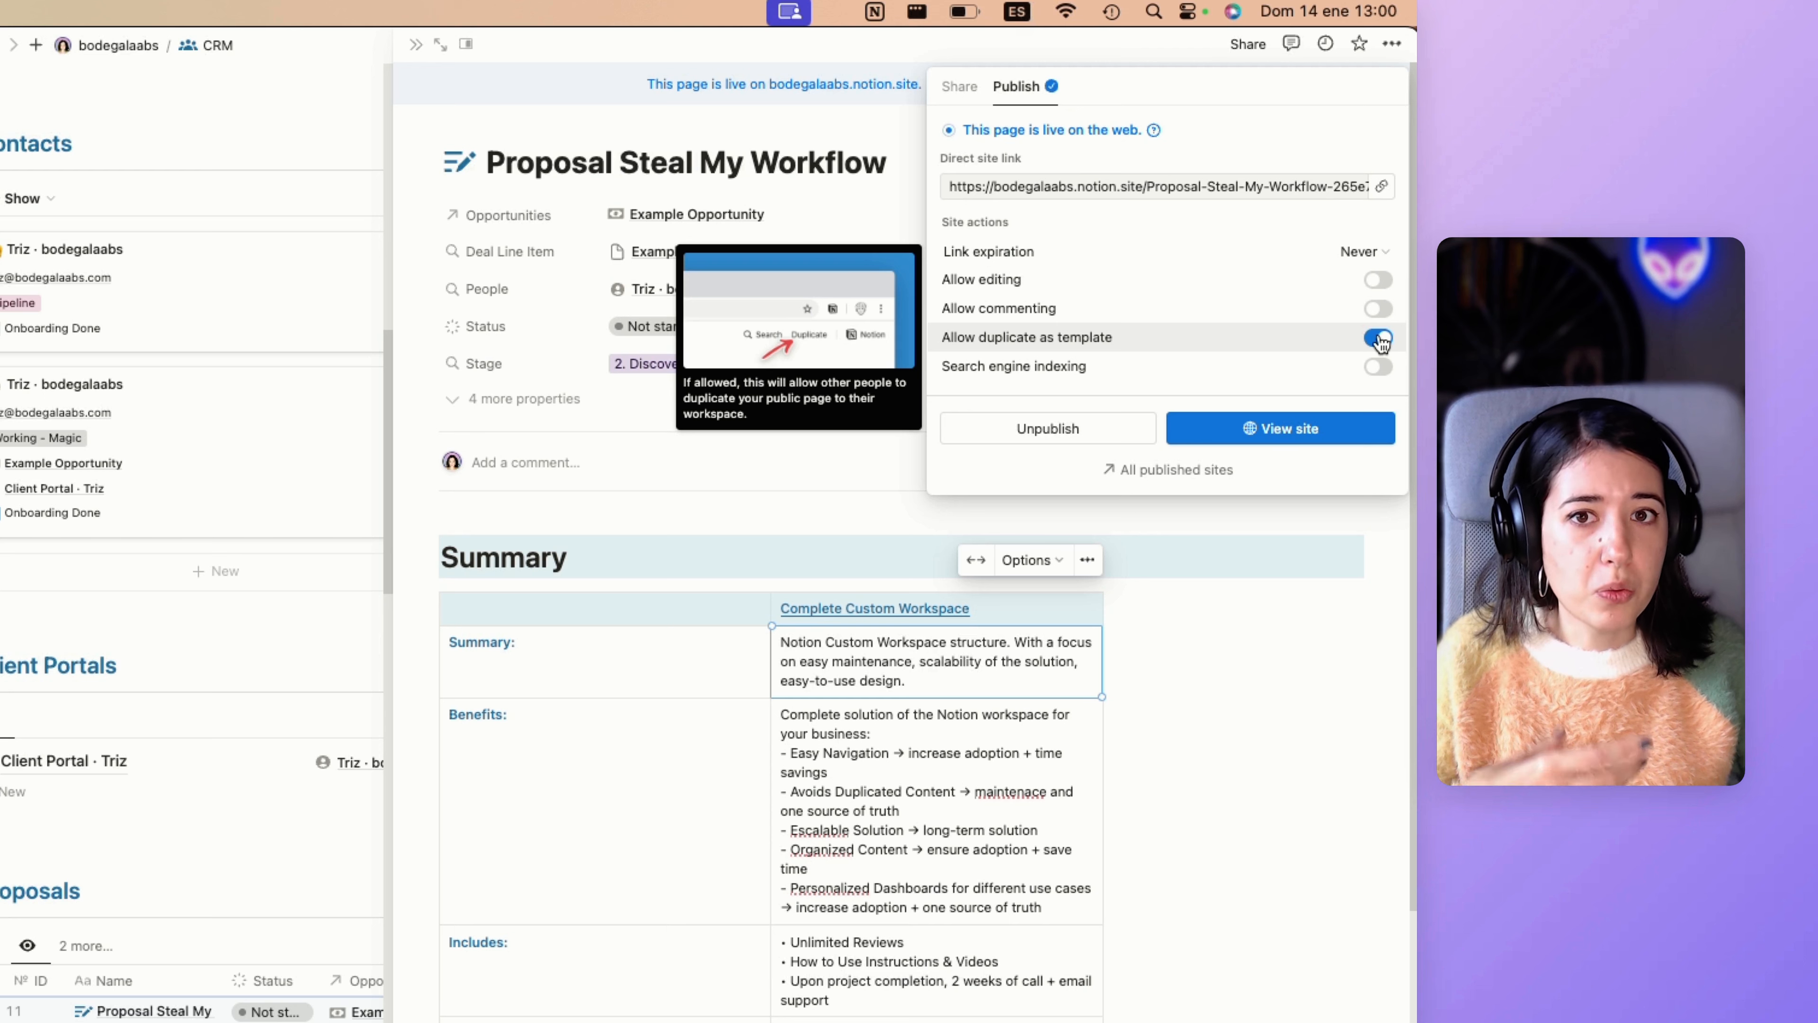
left_click(1379, 338)
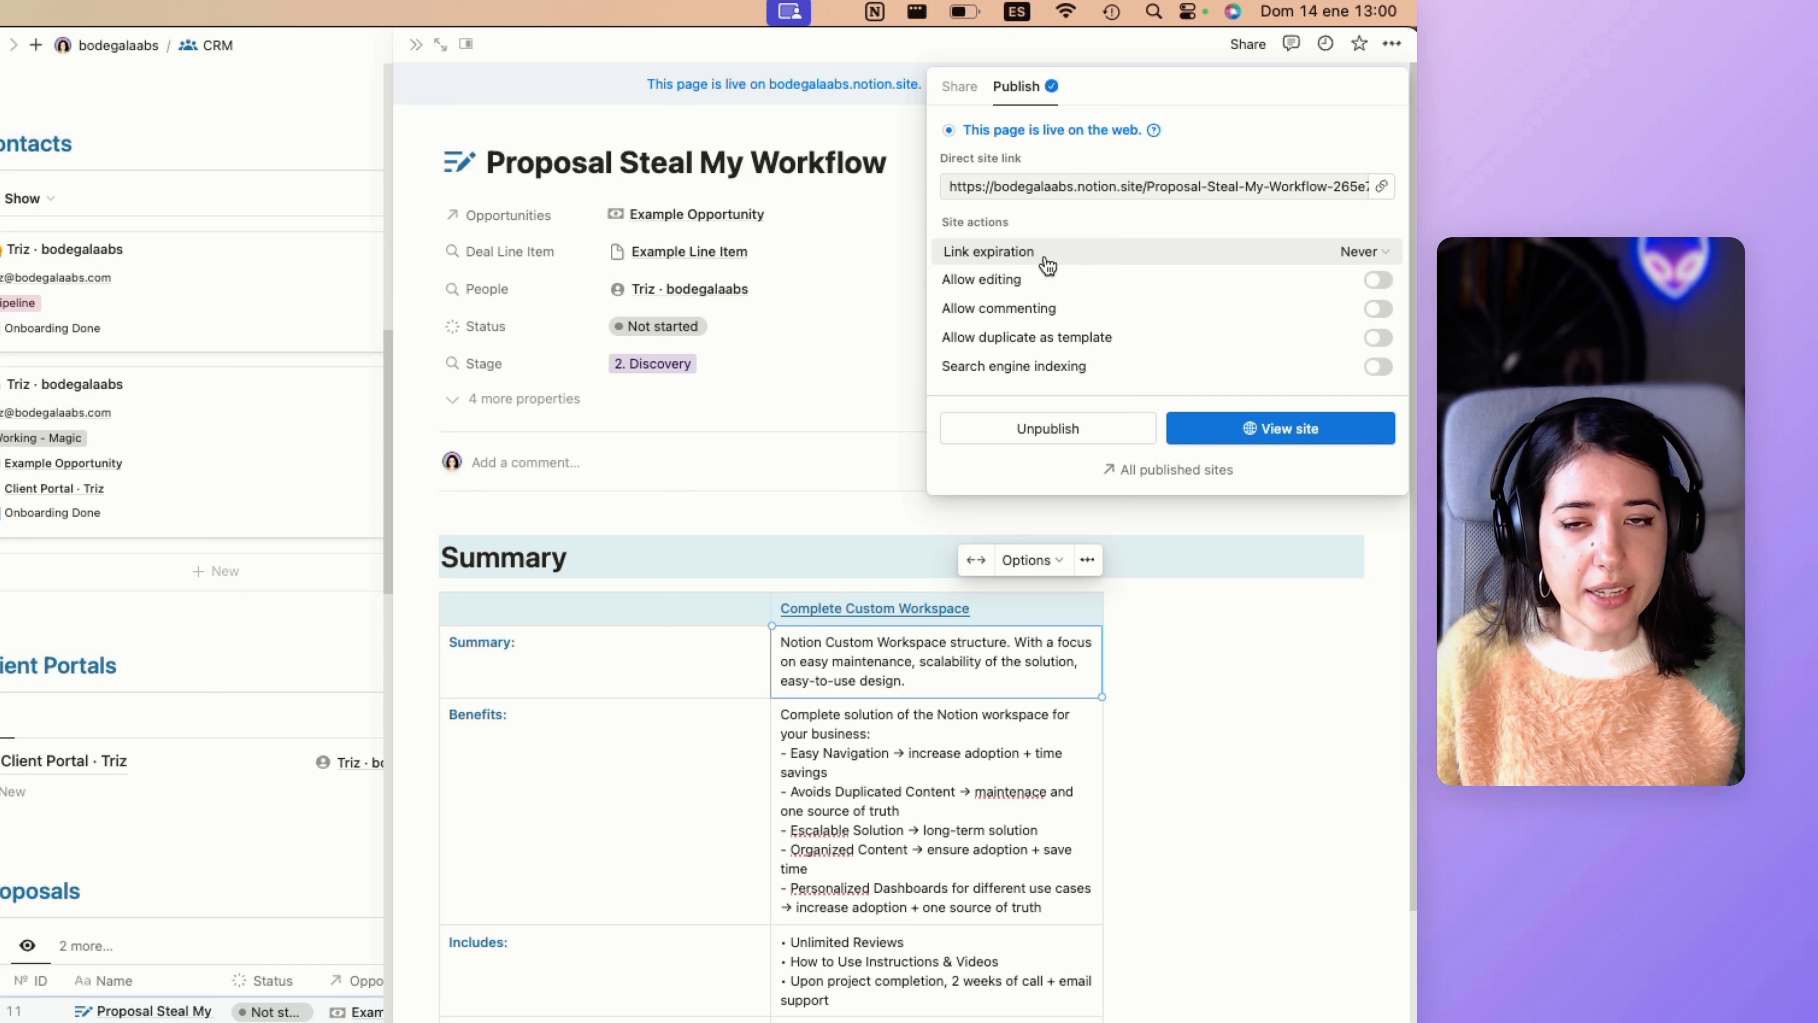
Set the published page's link expiration to January 19, 2024 and close the publishing settings.
left_click(1361, 255)
left_click(1345, 250)
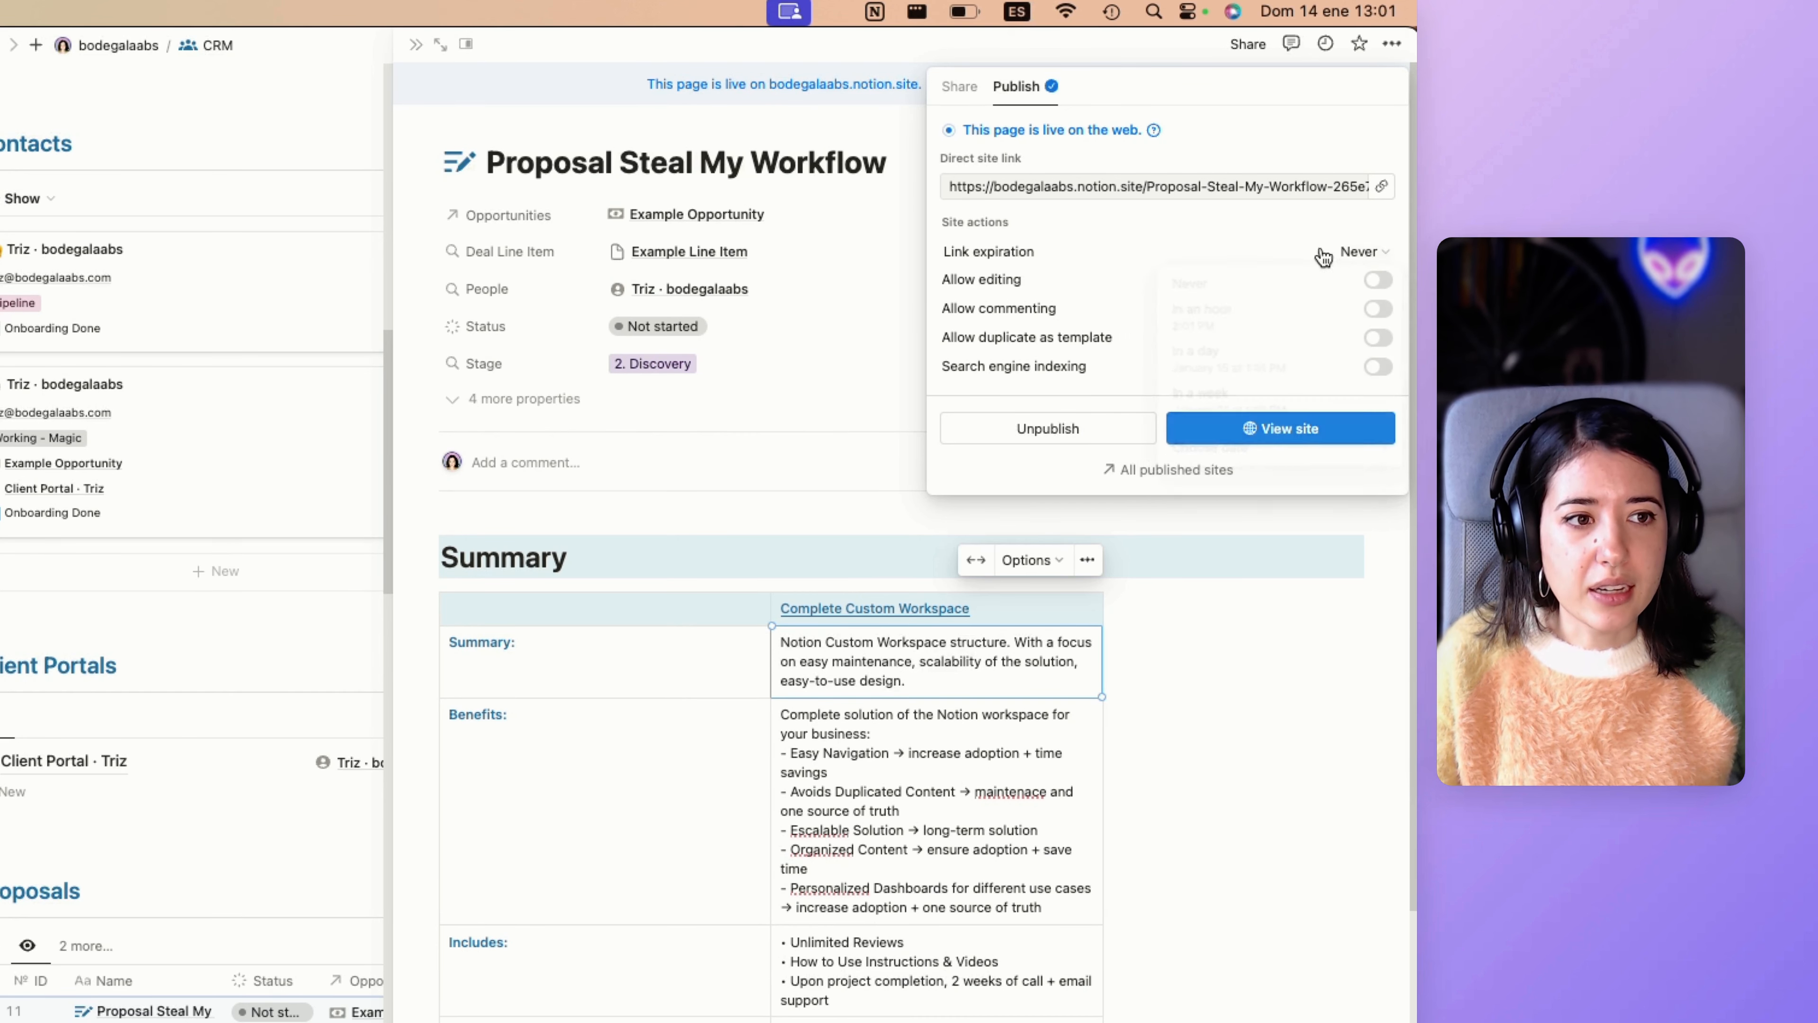
left_click(1349, 251)
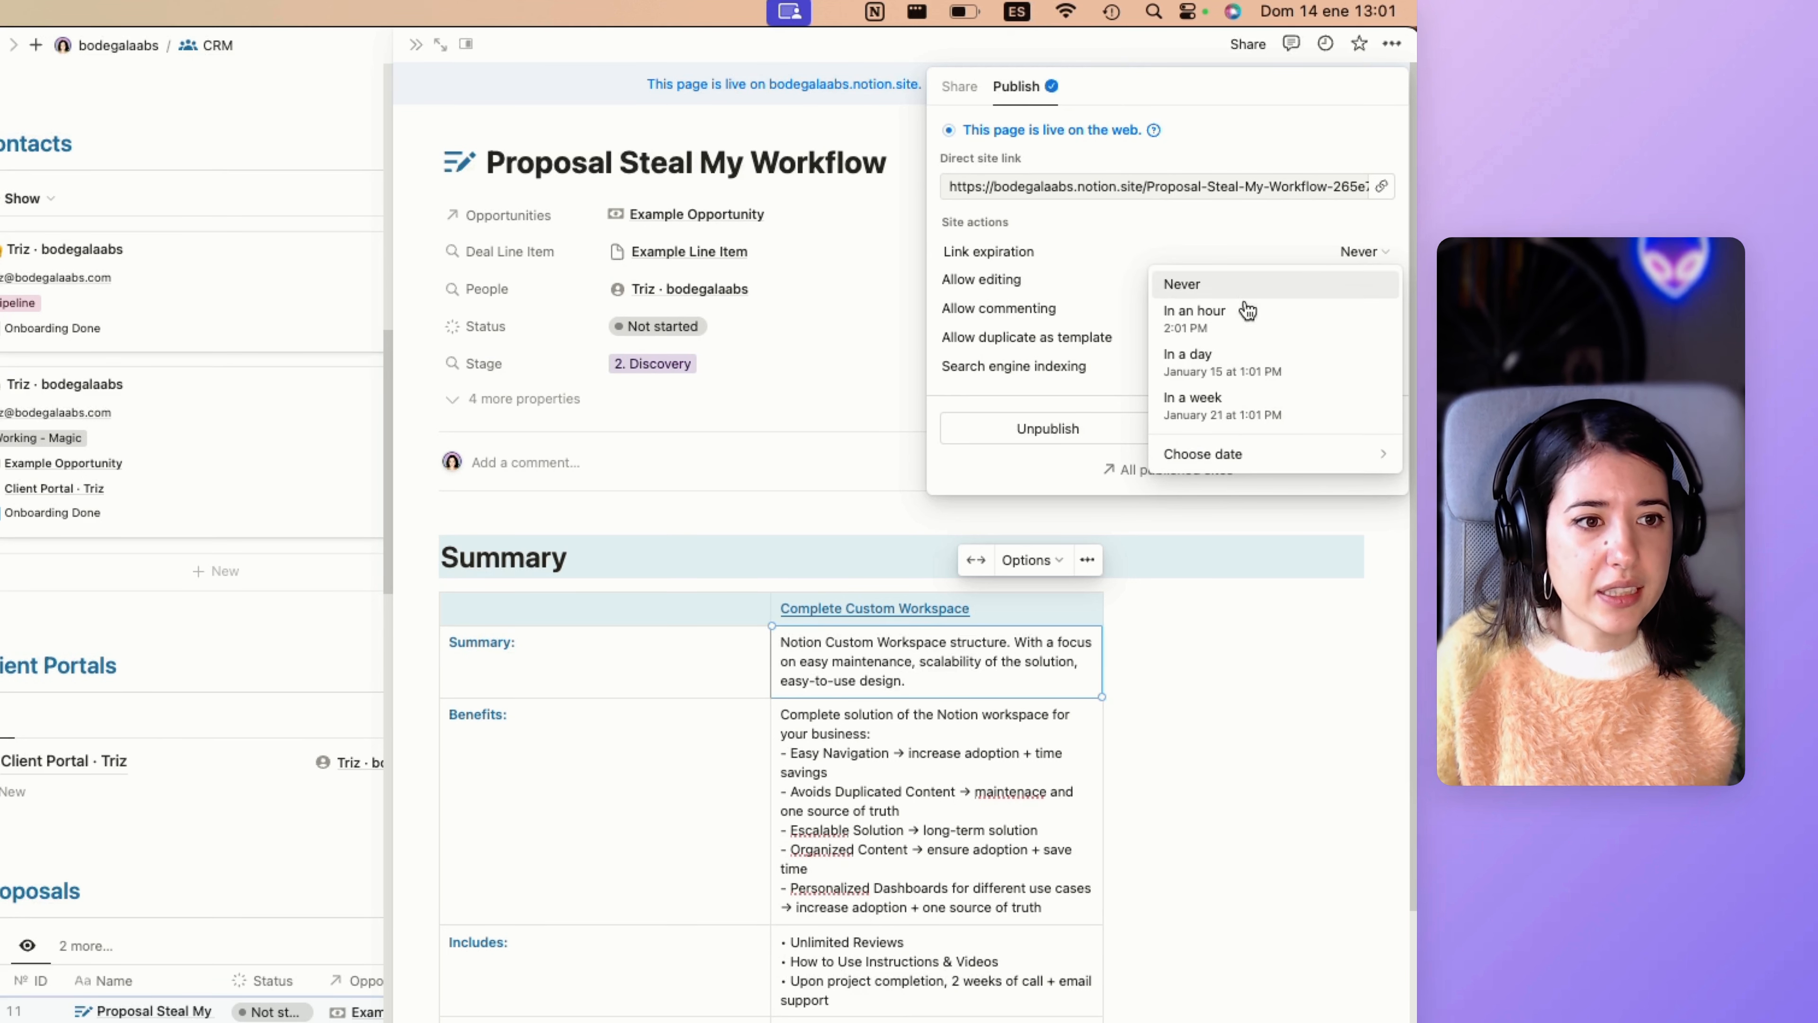
mouse_move(1226, 462)
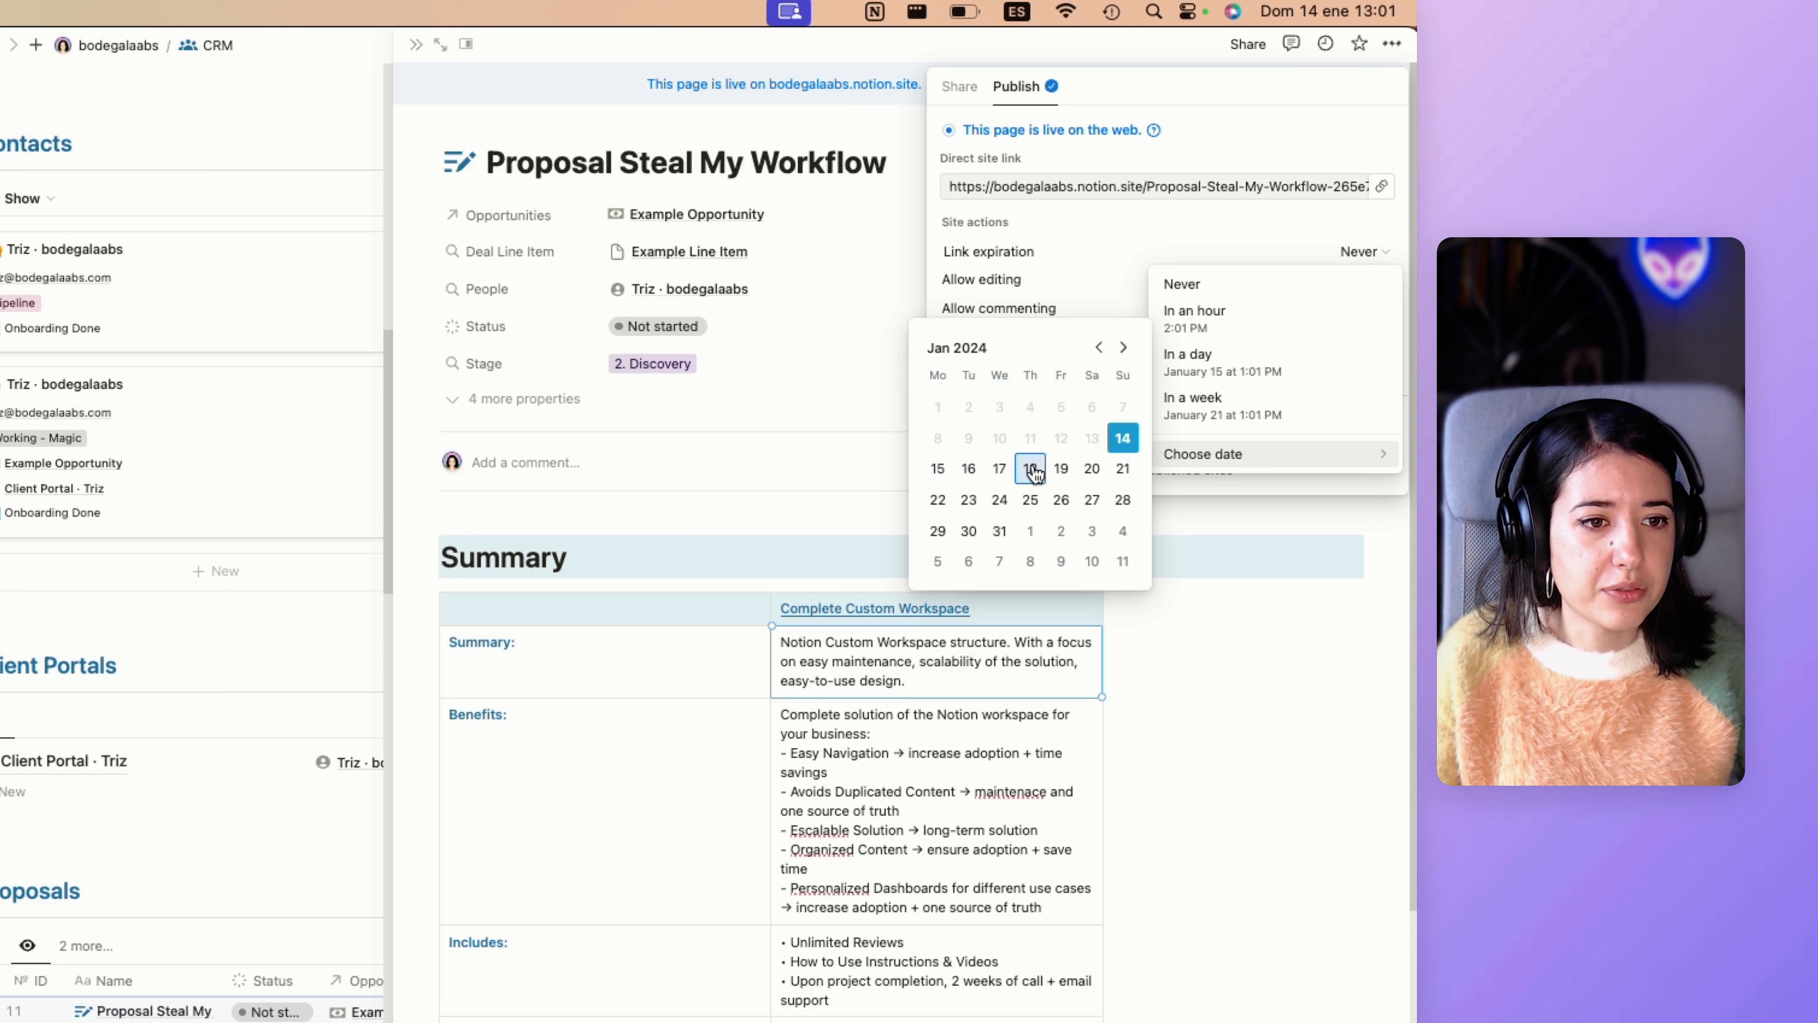
left_click(1058, 469)
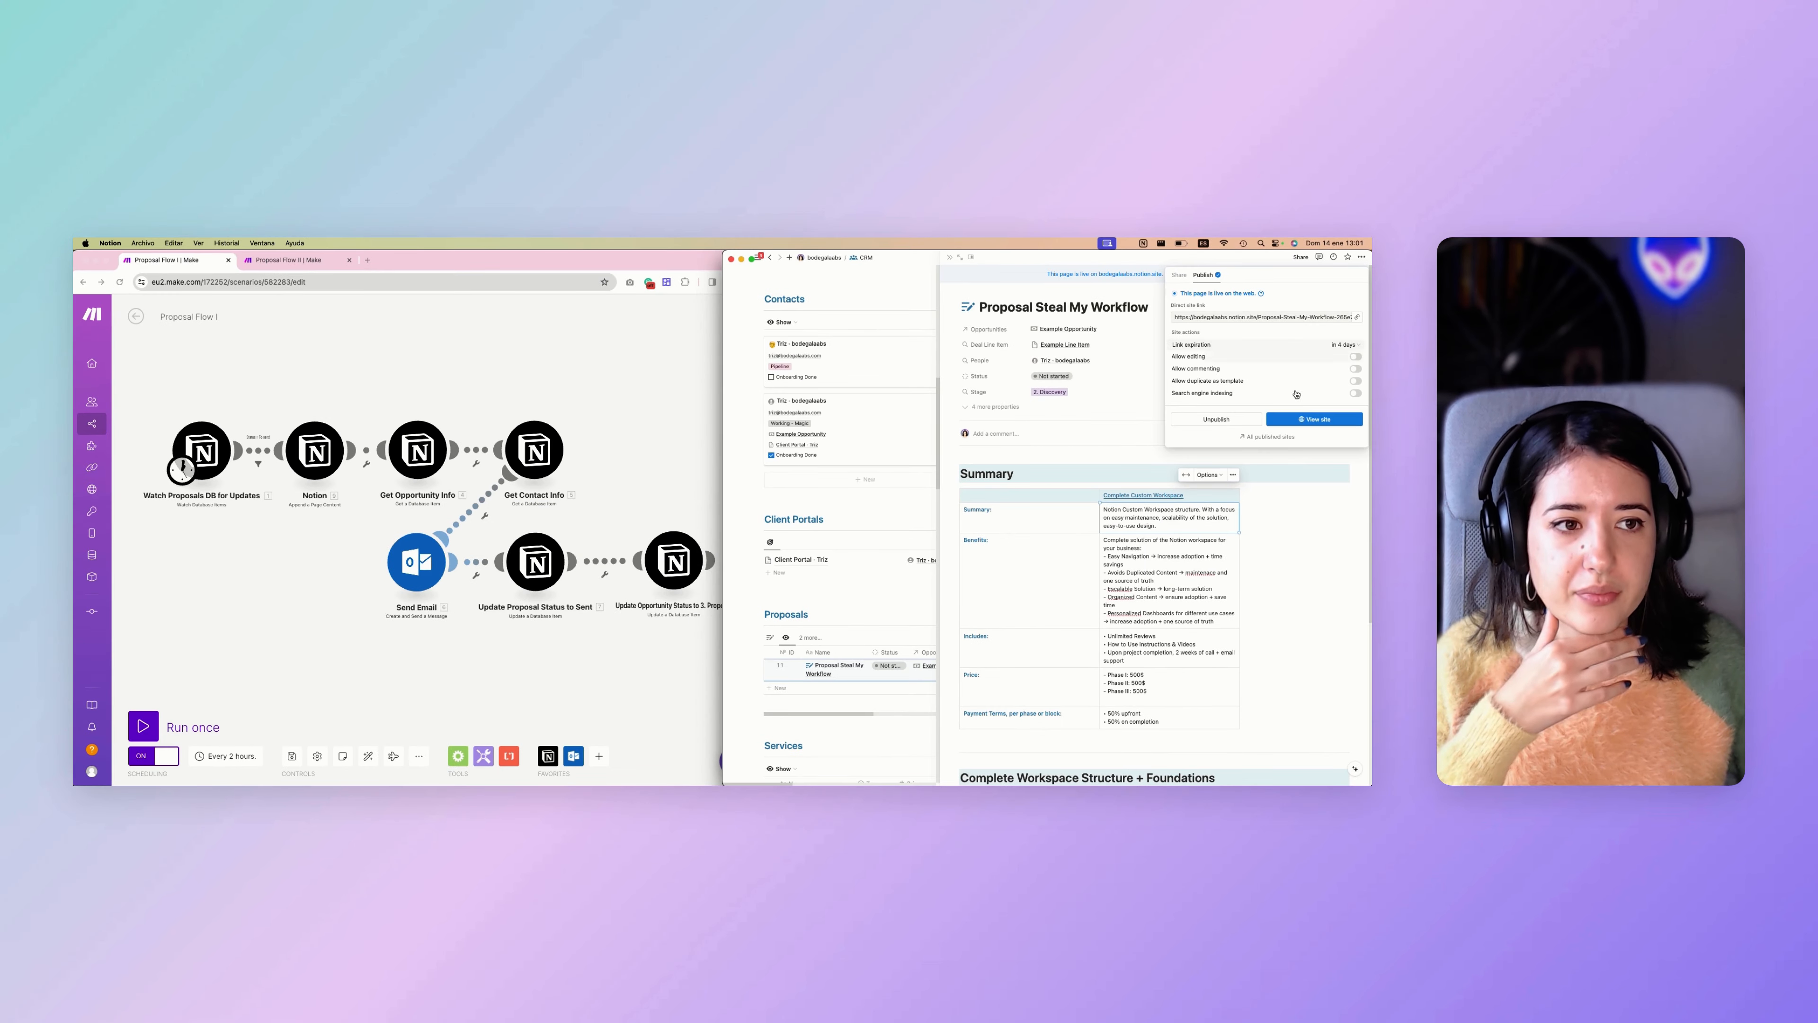
left_click(1294, 520)
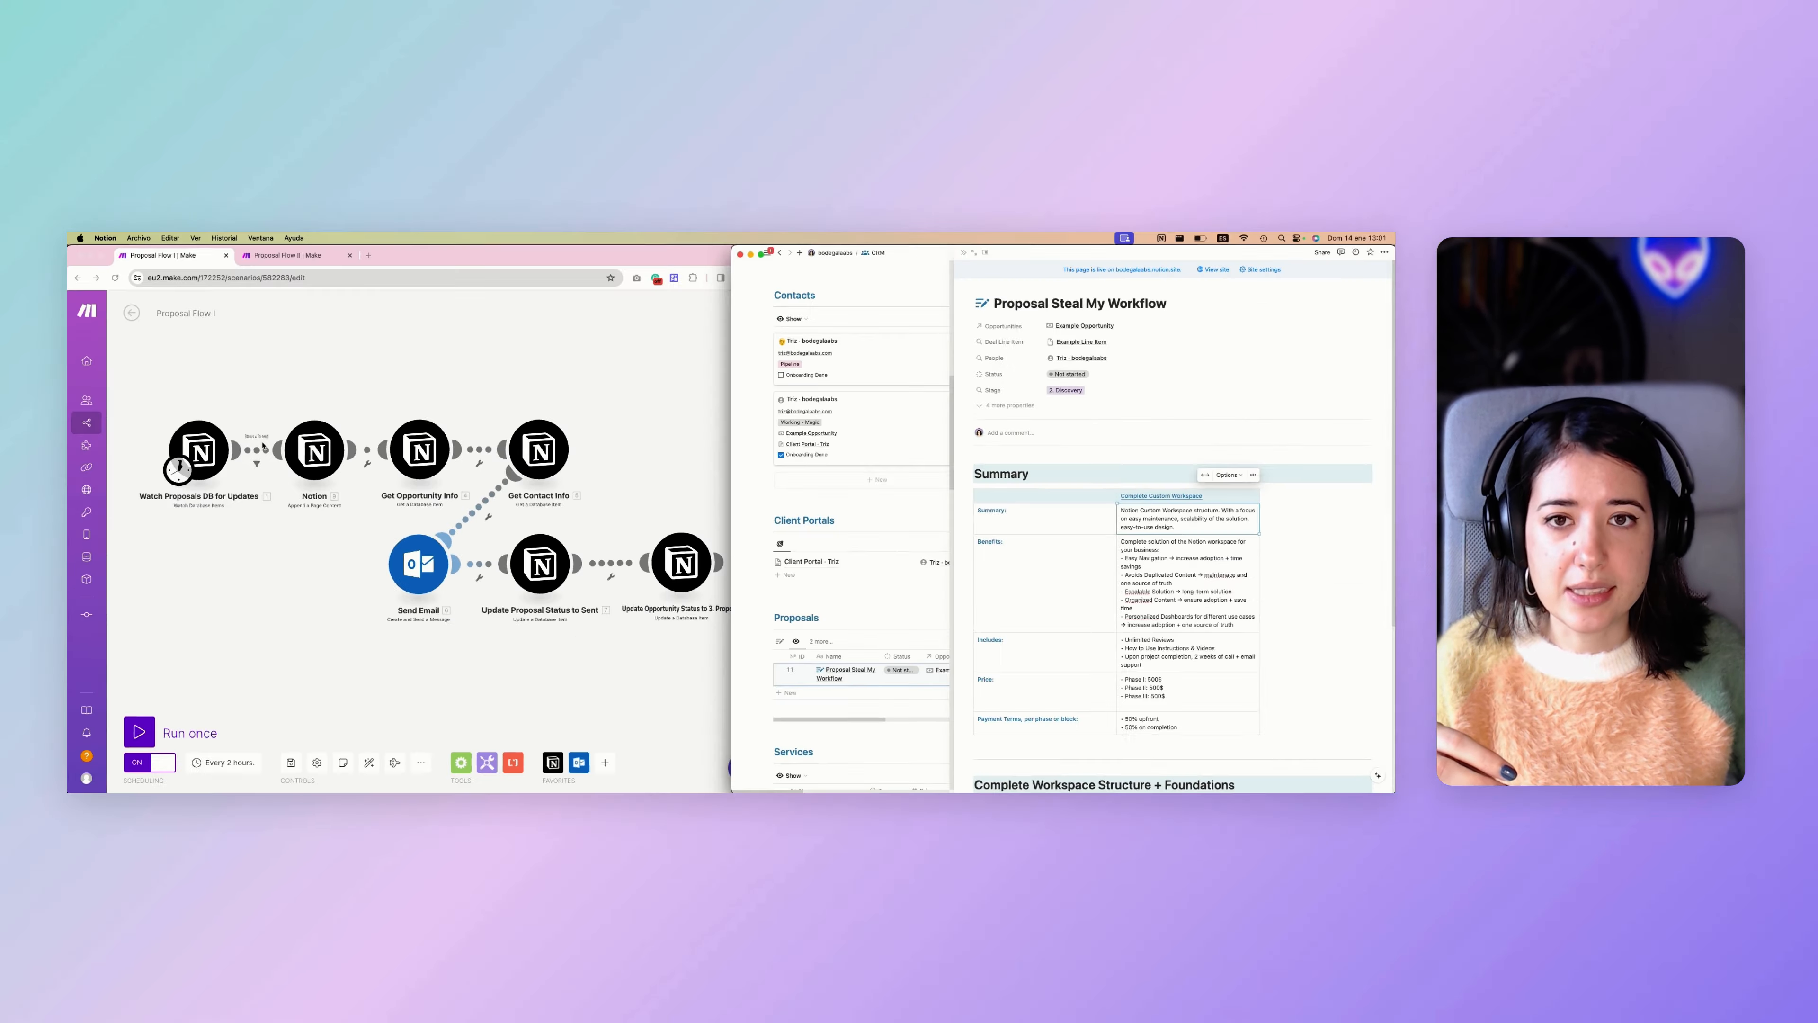
View the proposal's Status options and close the list without choosing one.
left_click(1087, 373)
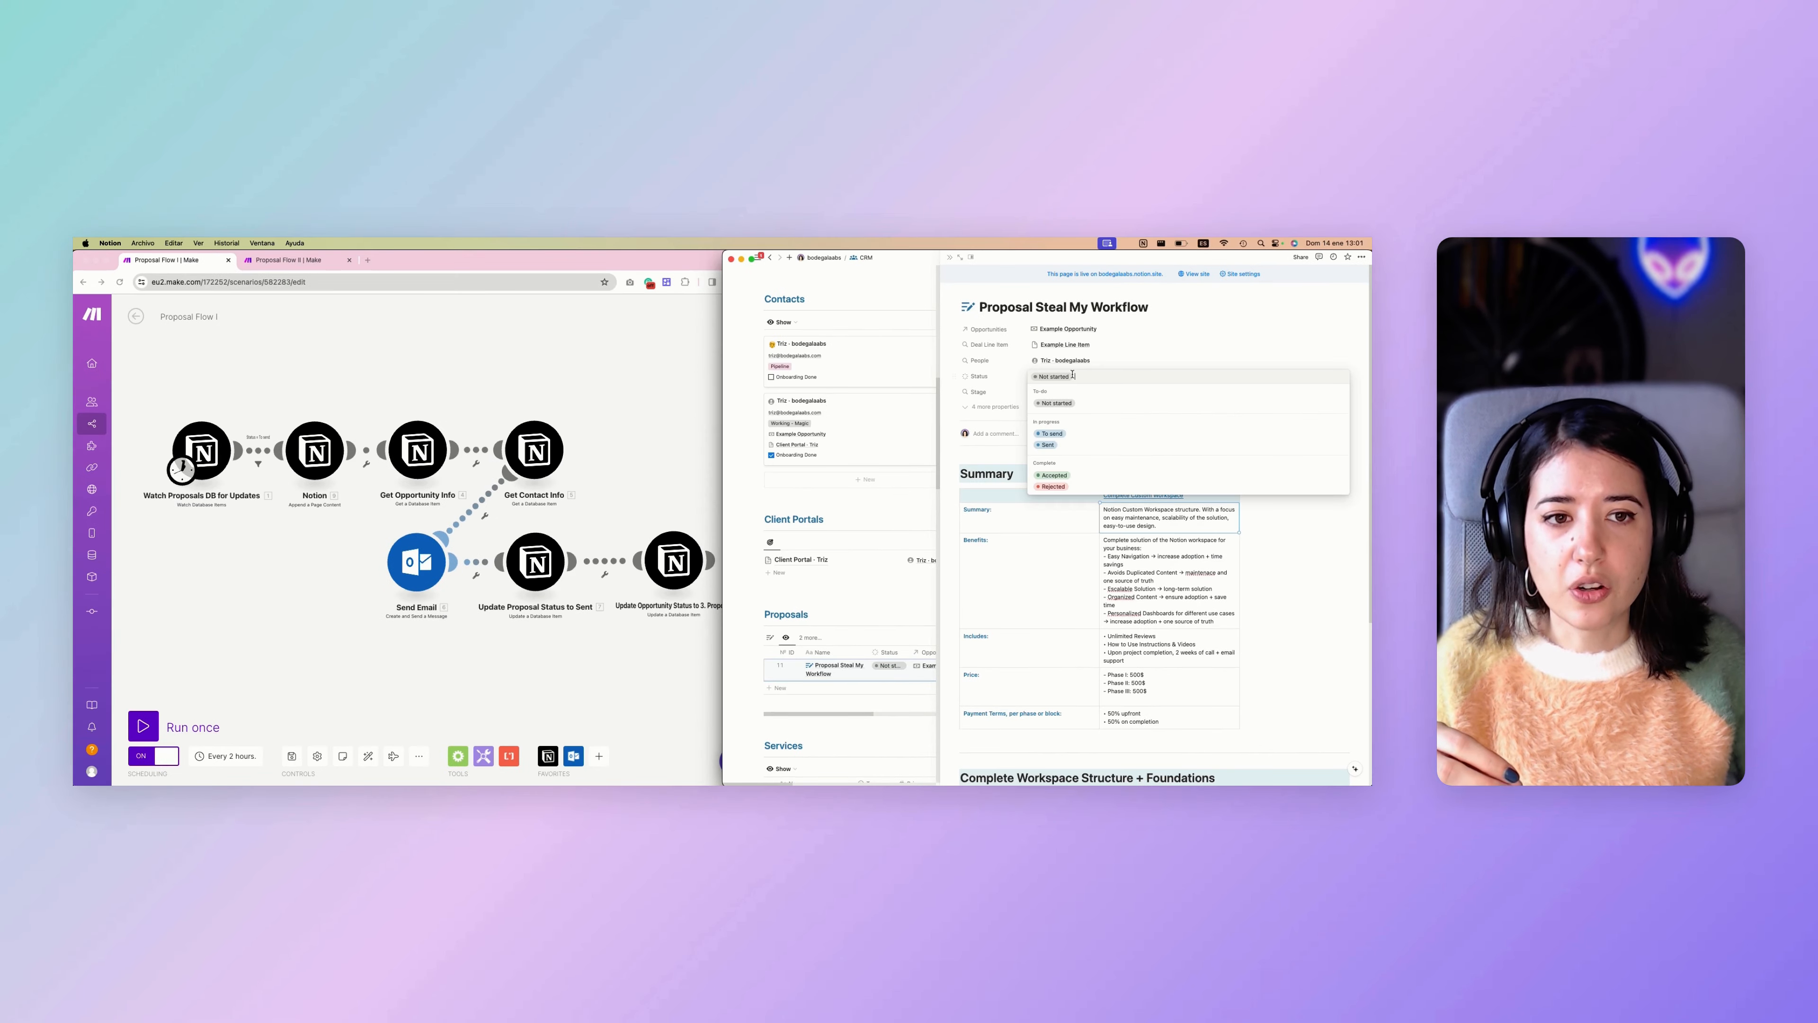
left_click(1010, 554)
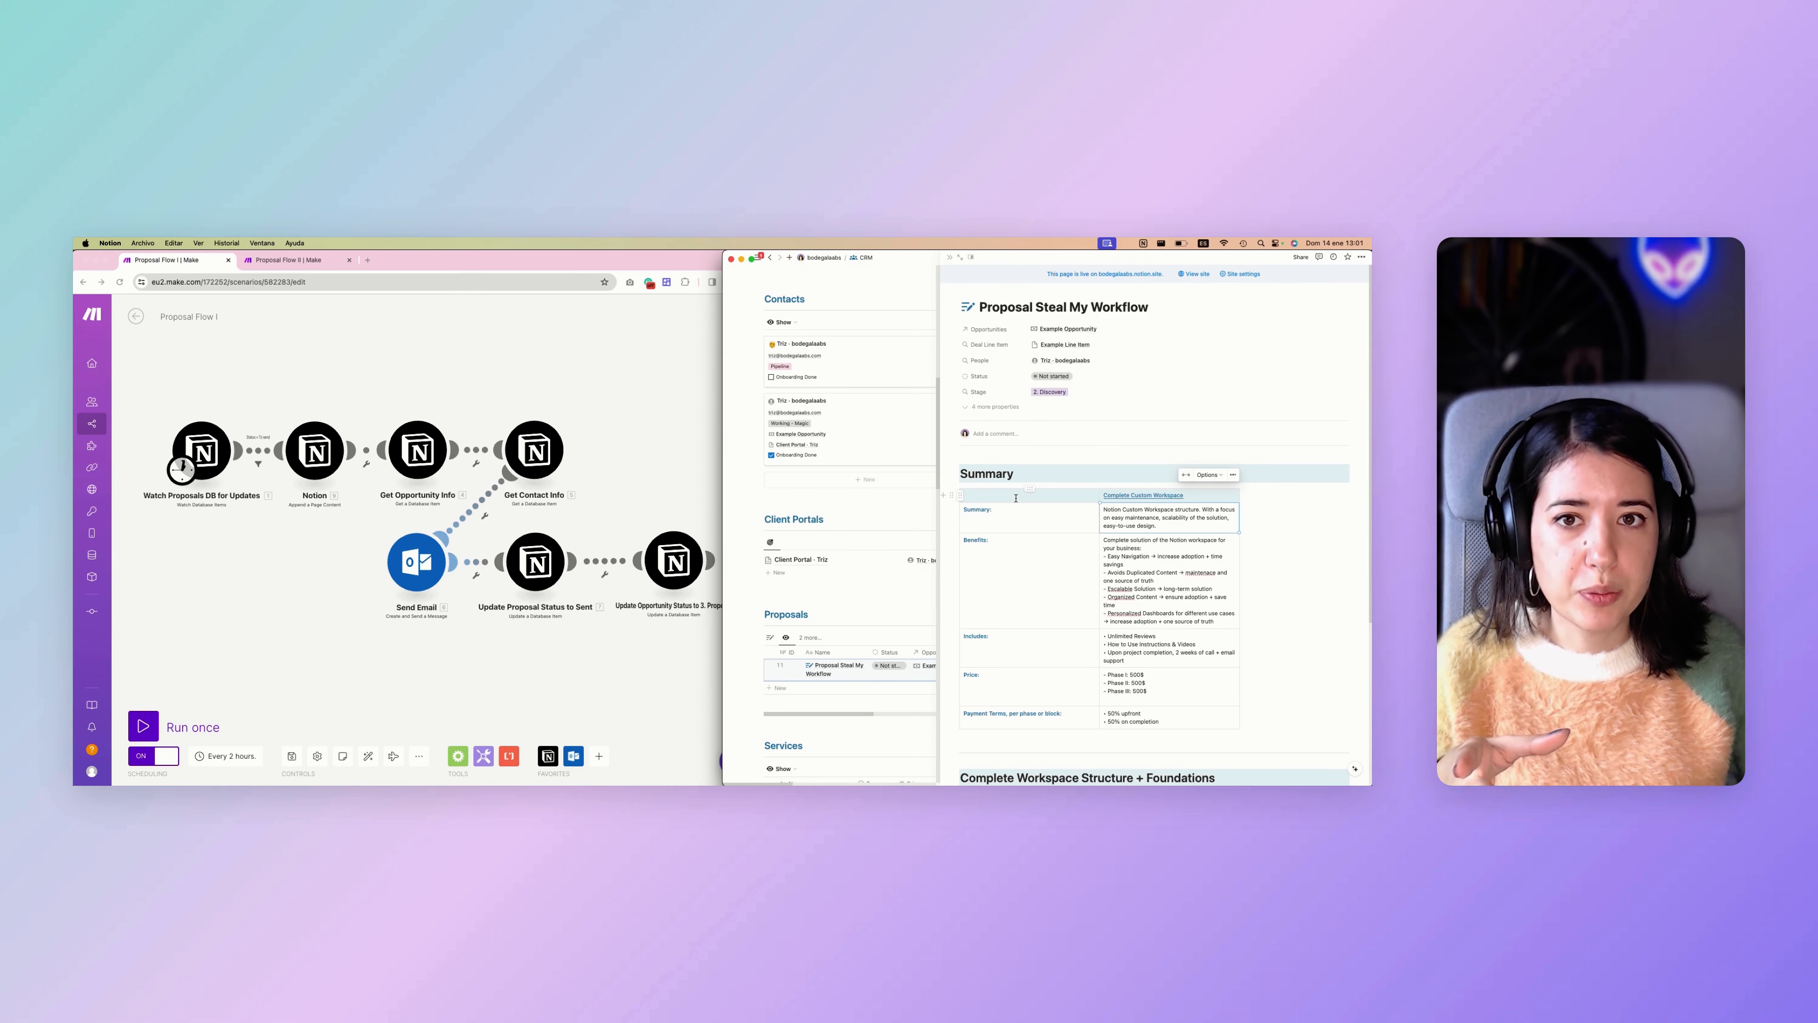
scroll(1016, 497, "down", 1)
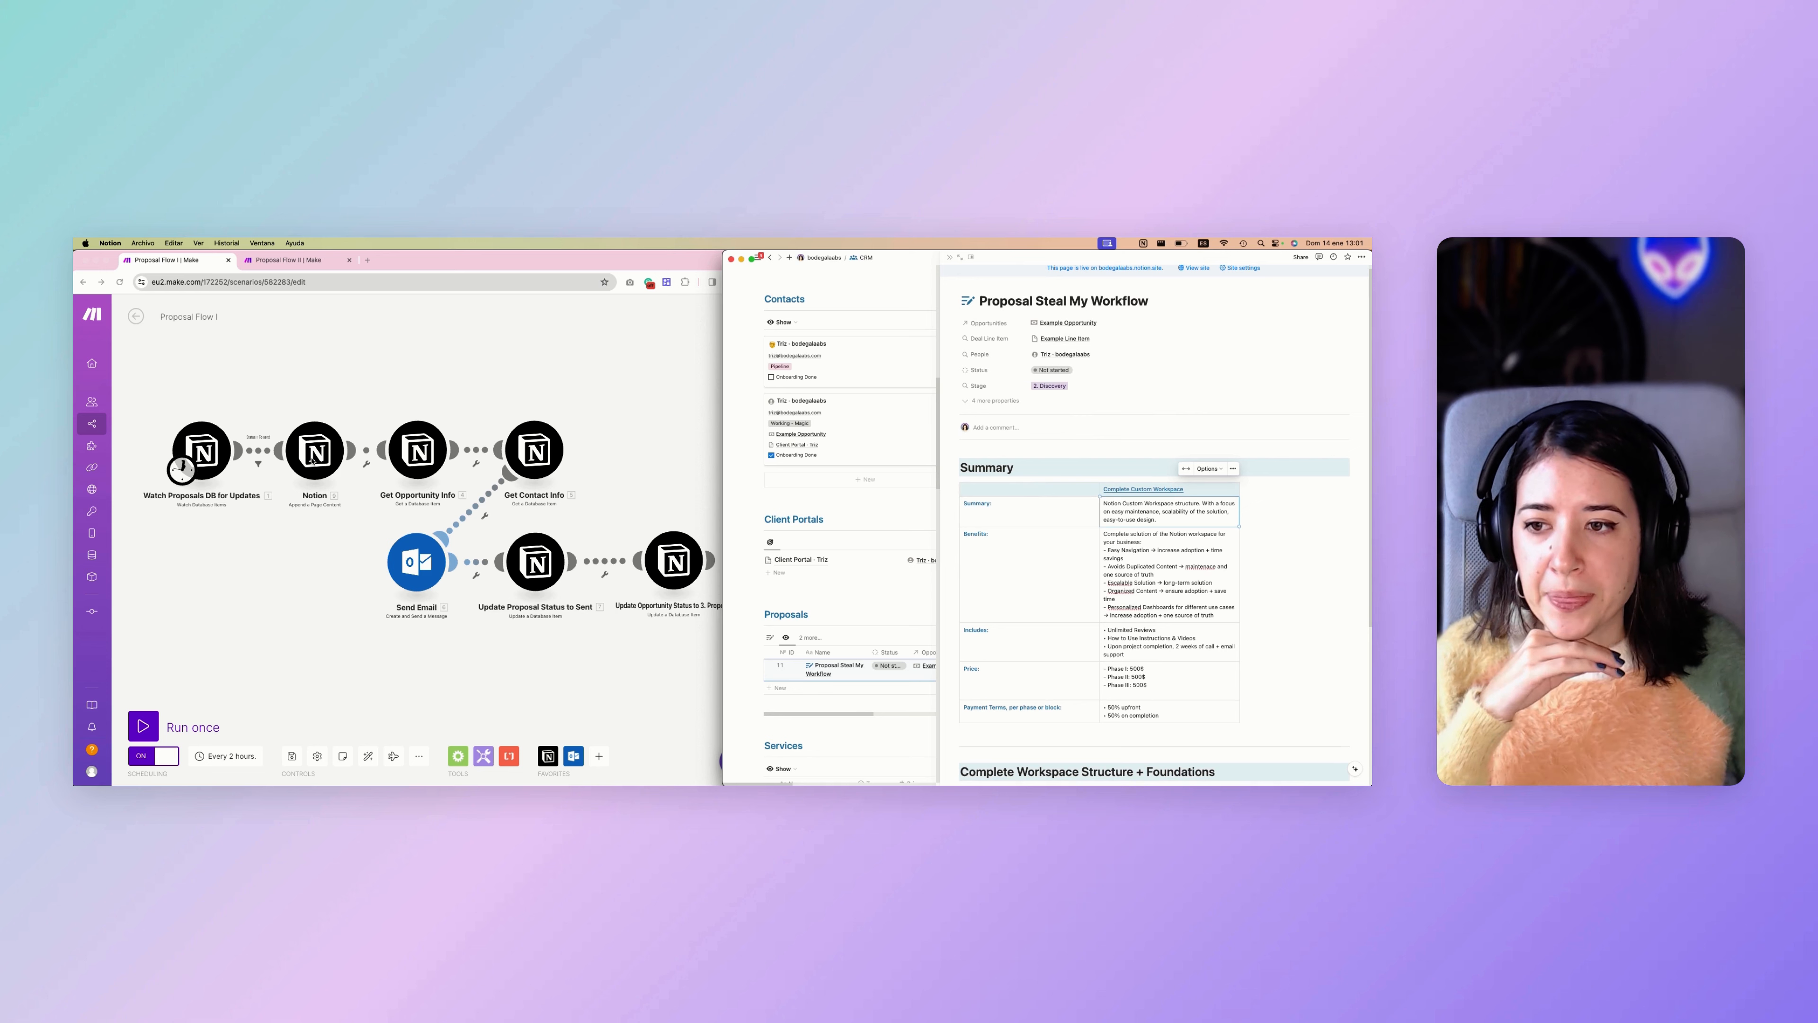
scroll(313, 461, "down", 2)
Switch to Make and examine the Database Item ID mappings in the Get Opportunity Info and Get Contact Info modules.
left_click(327, 529)
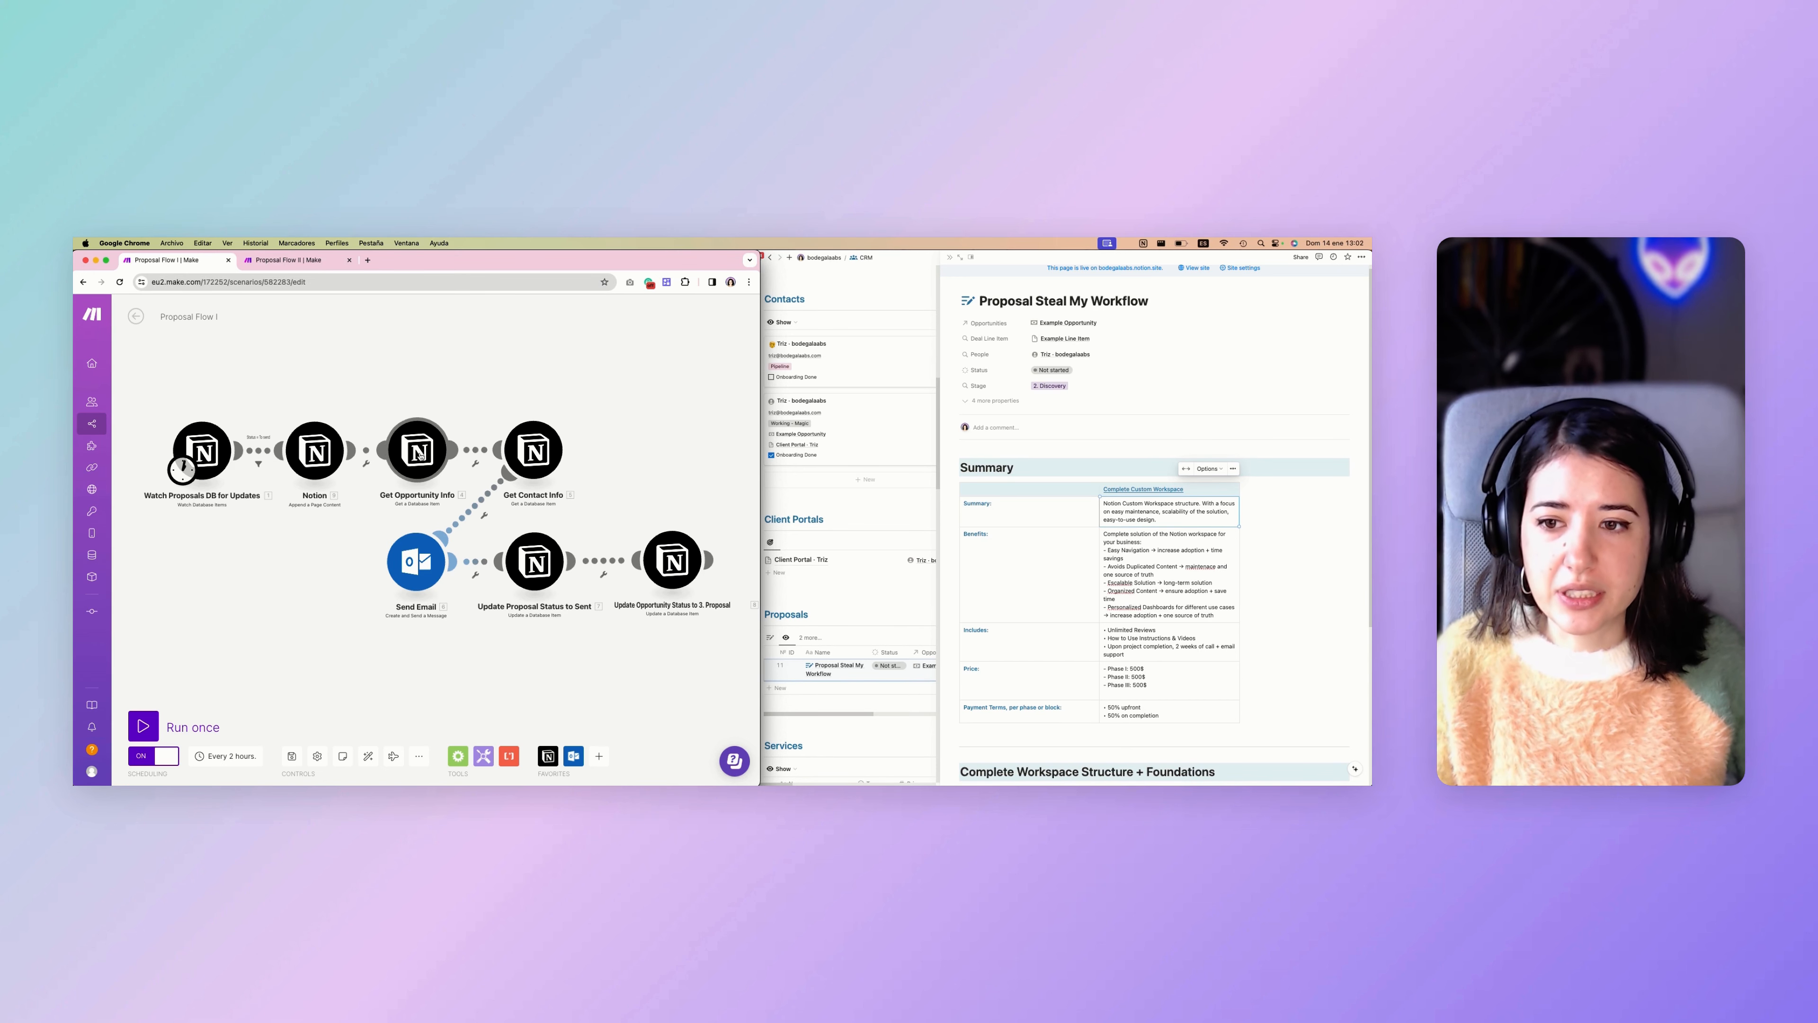
left_click(418, 450)
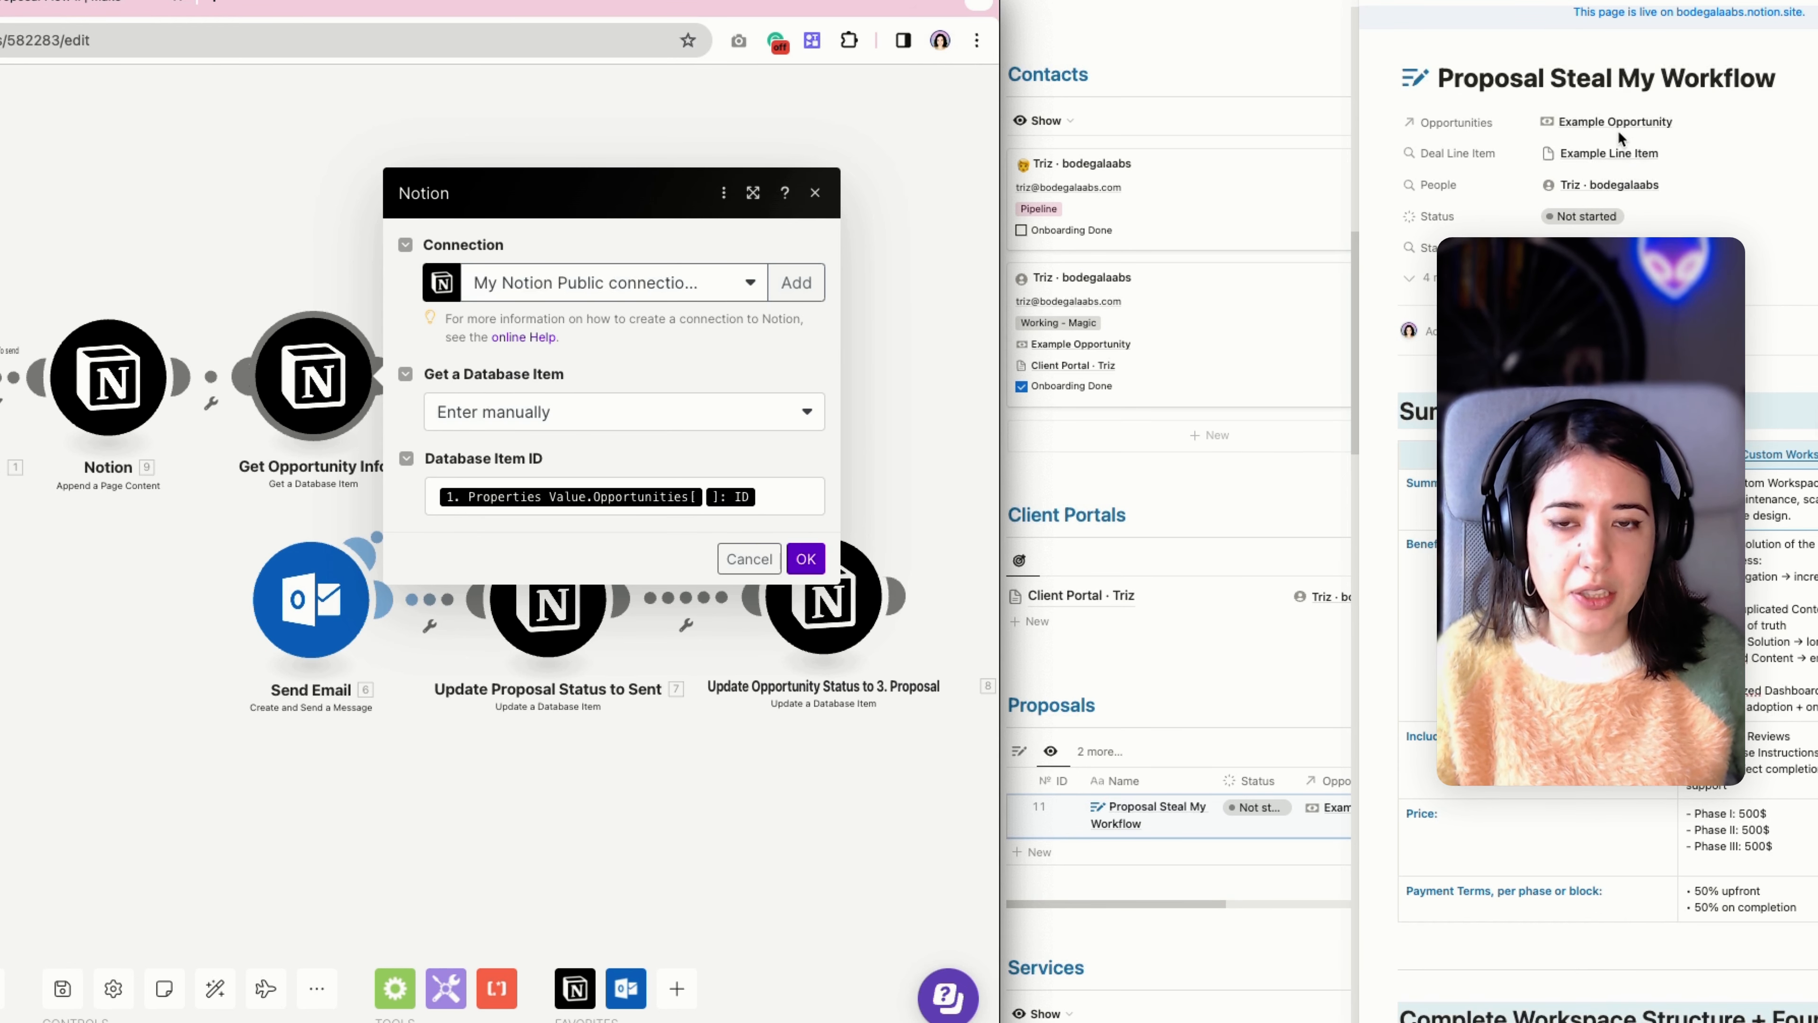
left_click(885, 349)
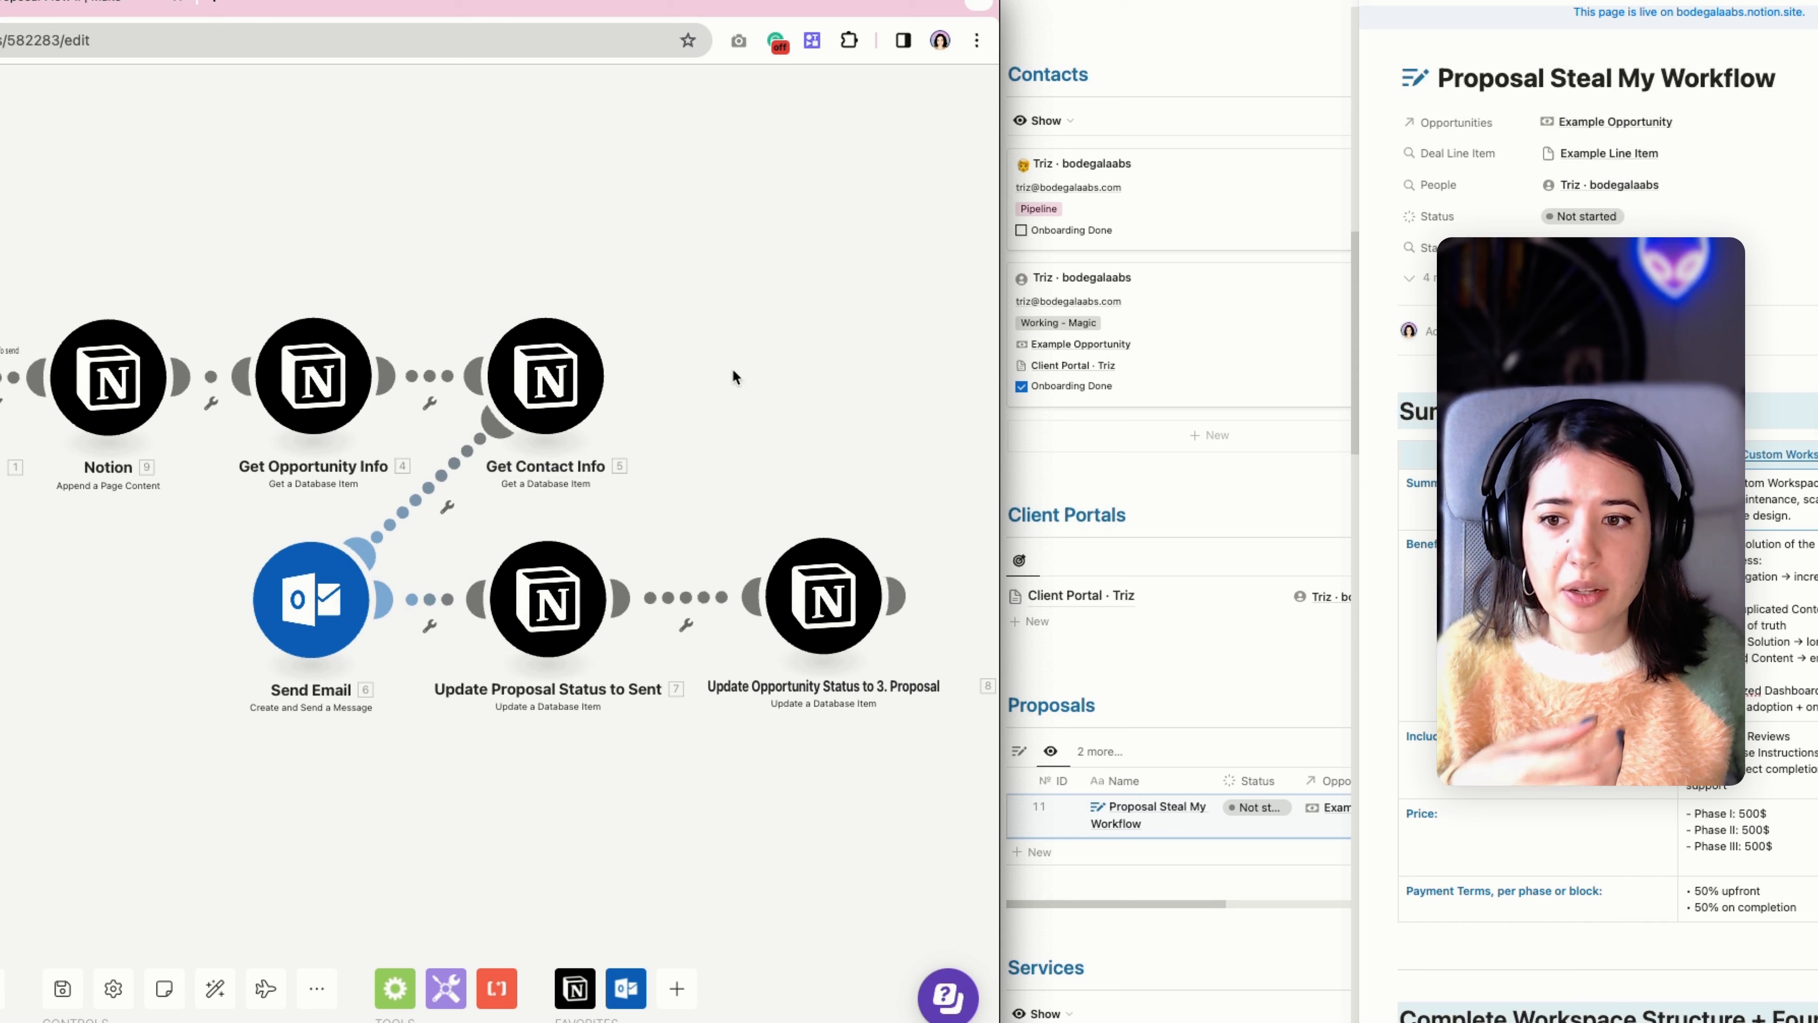
left_click(569, 380)
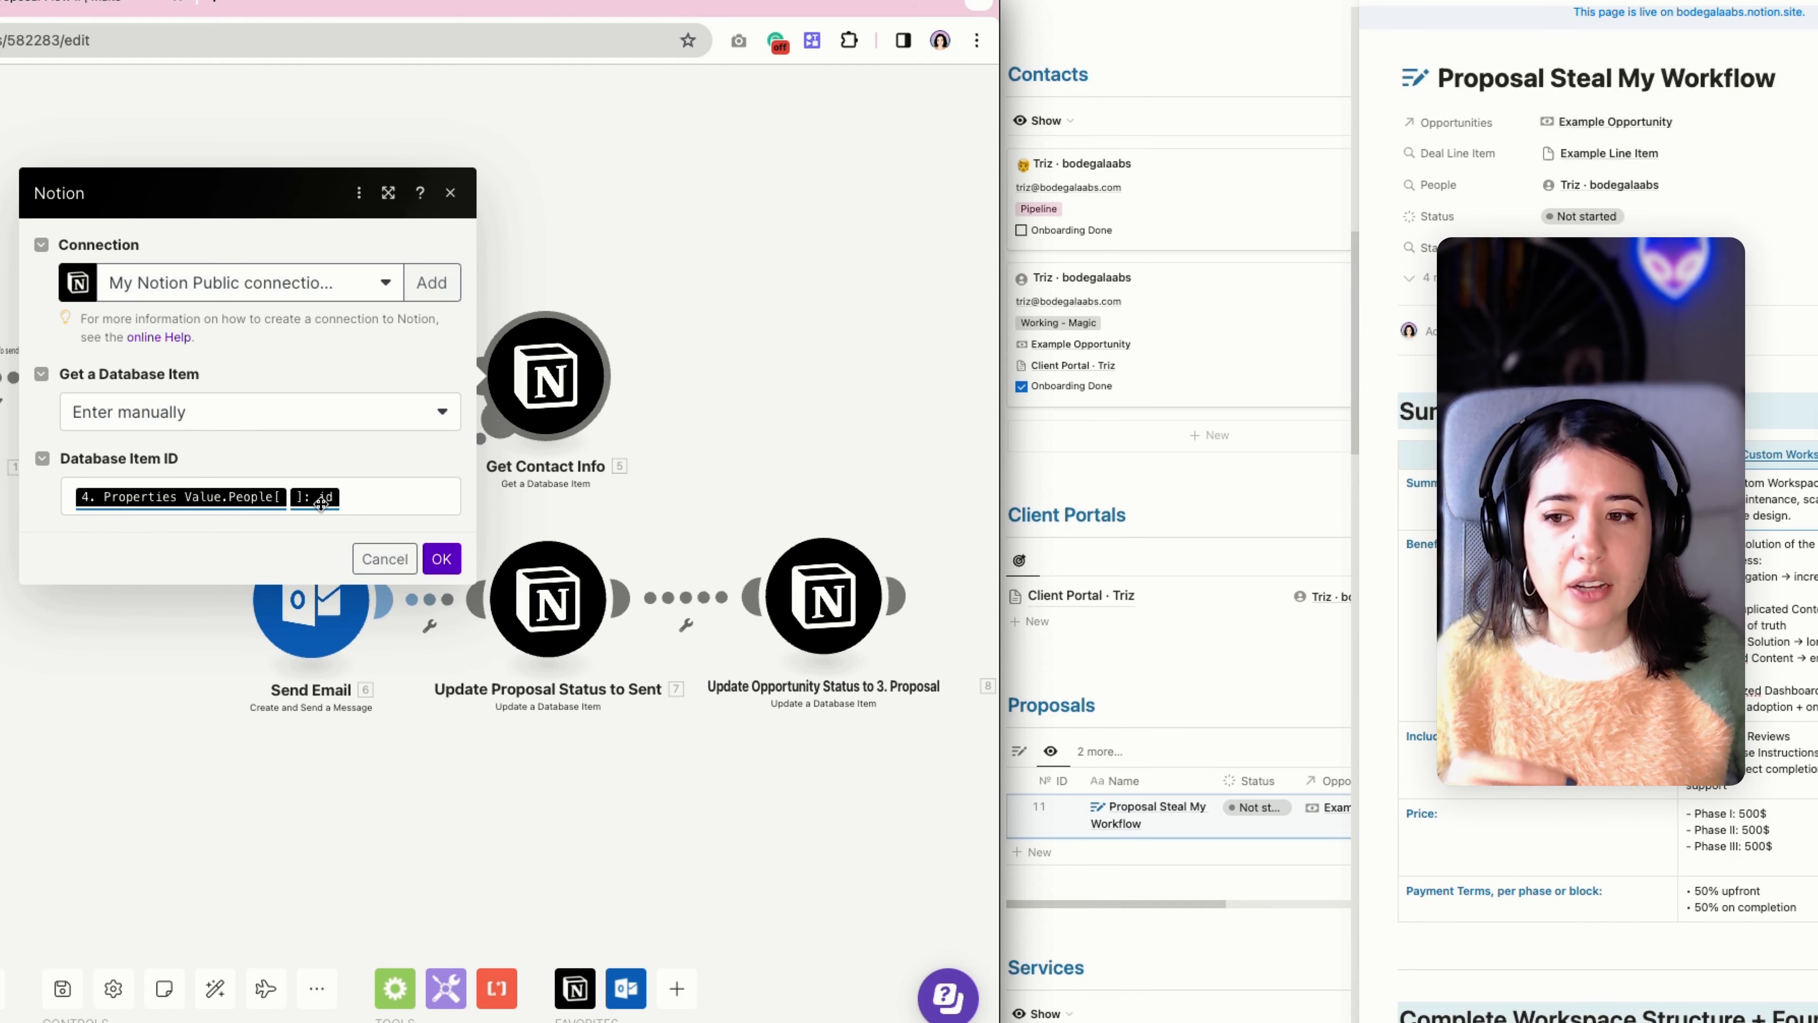
left_click(694, 392)
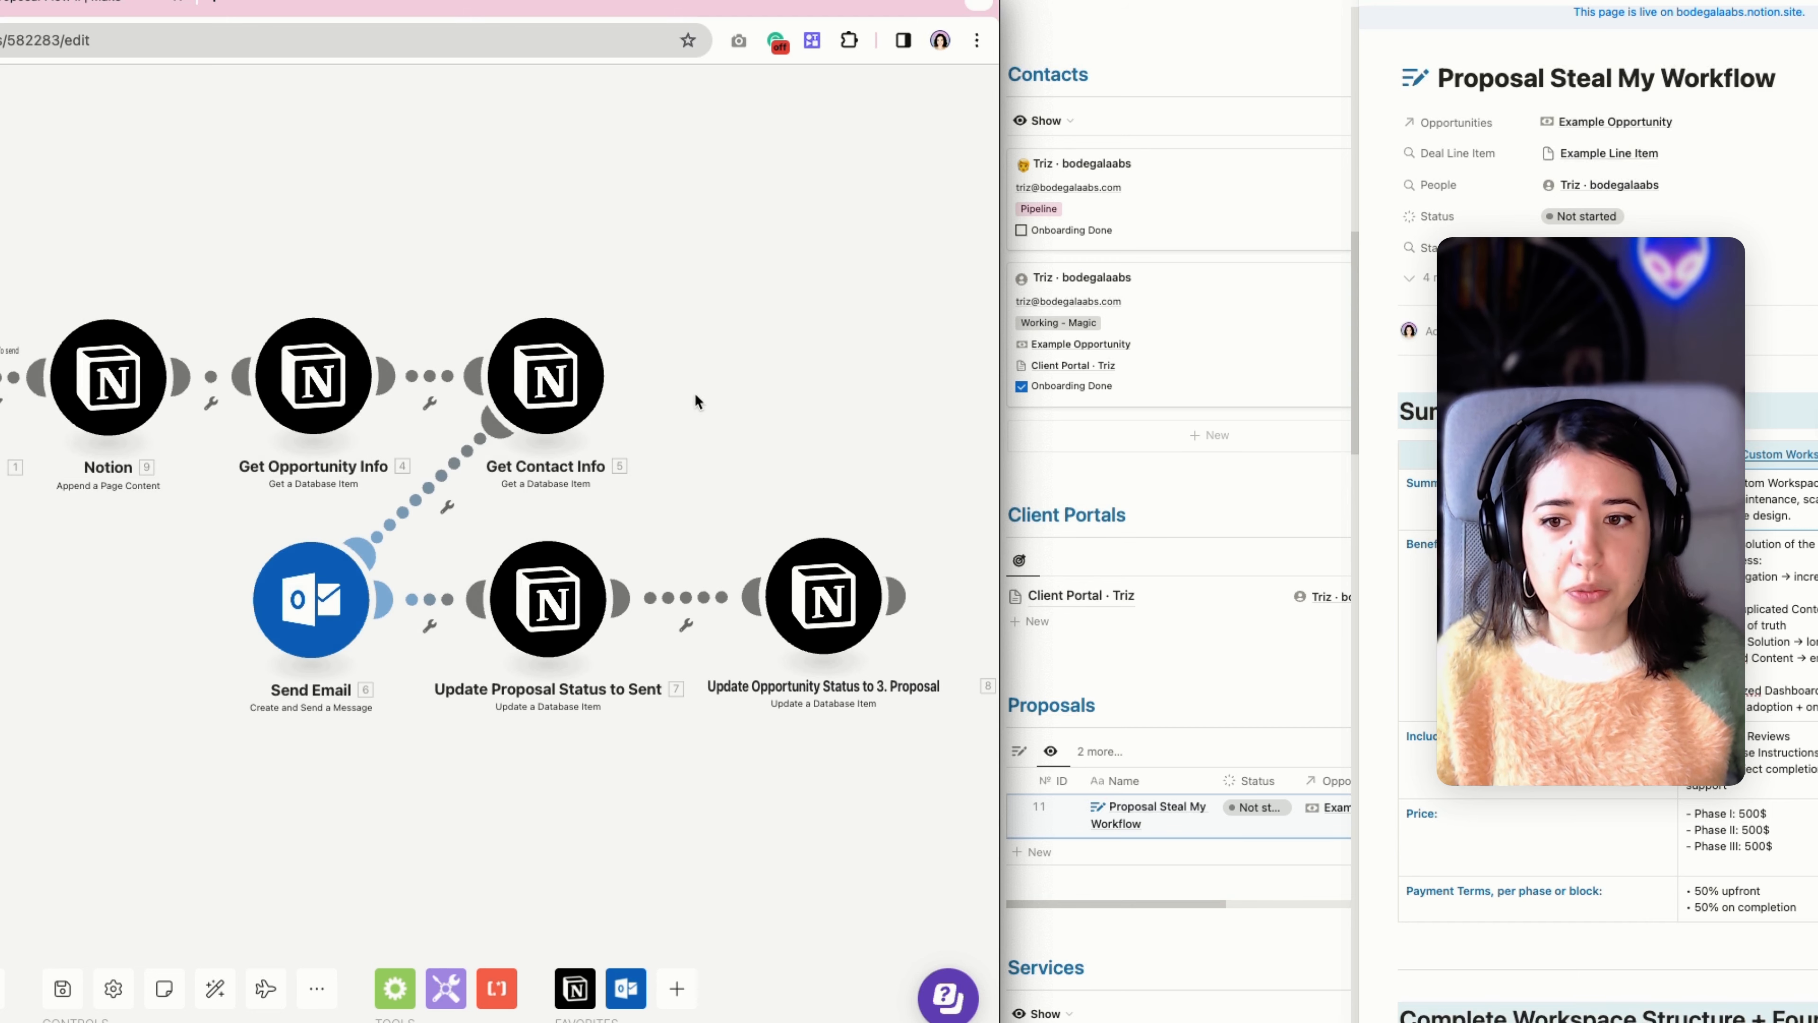
Examine the Send Email module's subject and HTML body down to the proposal approval links, then close its settings.
left_click(324, 597)
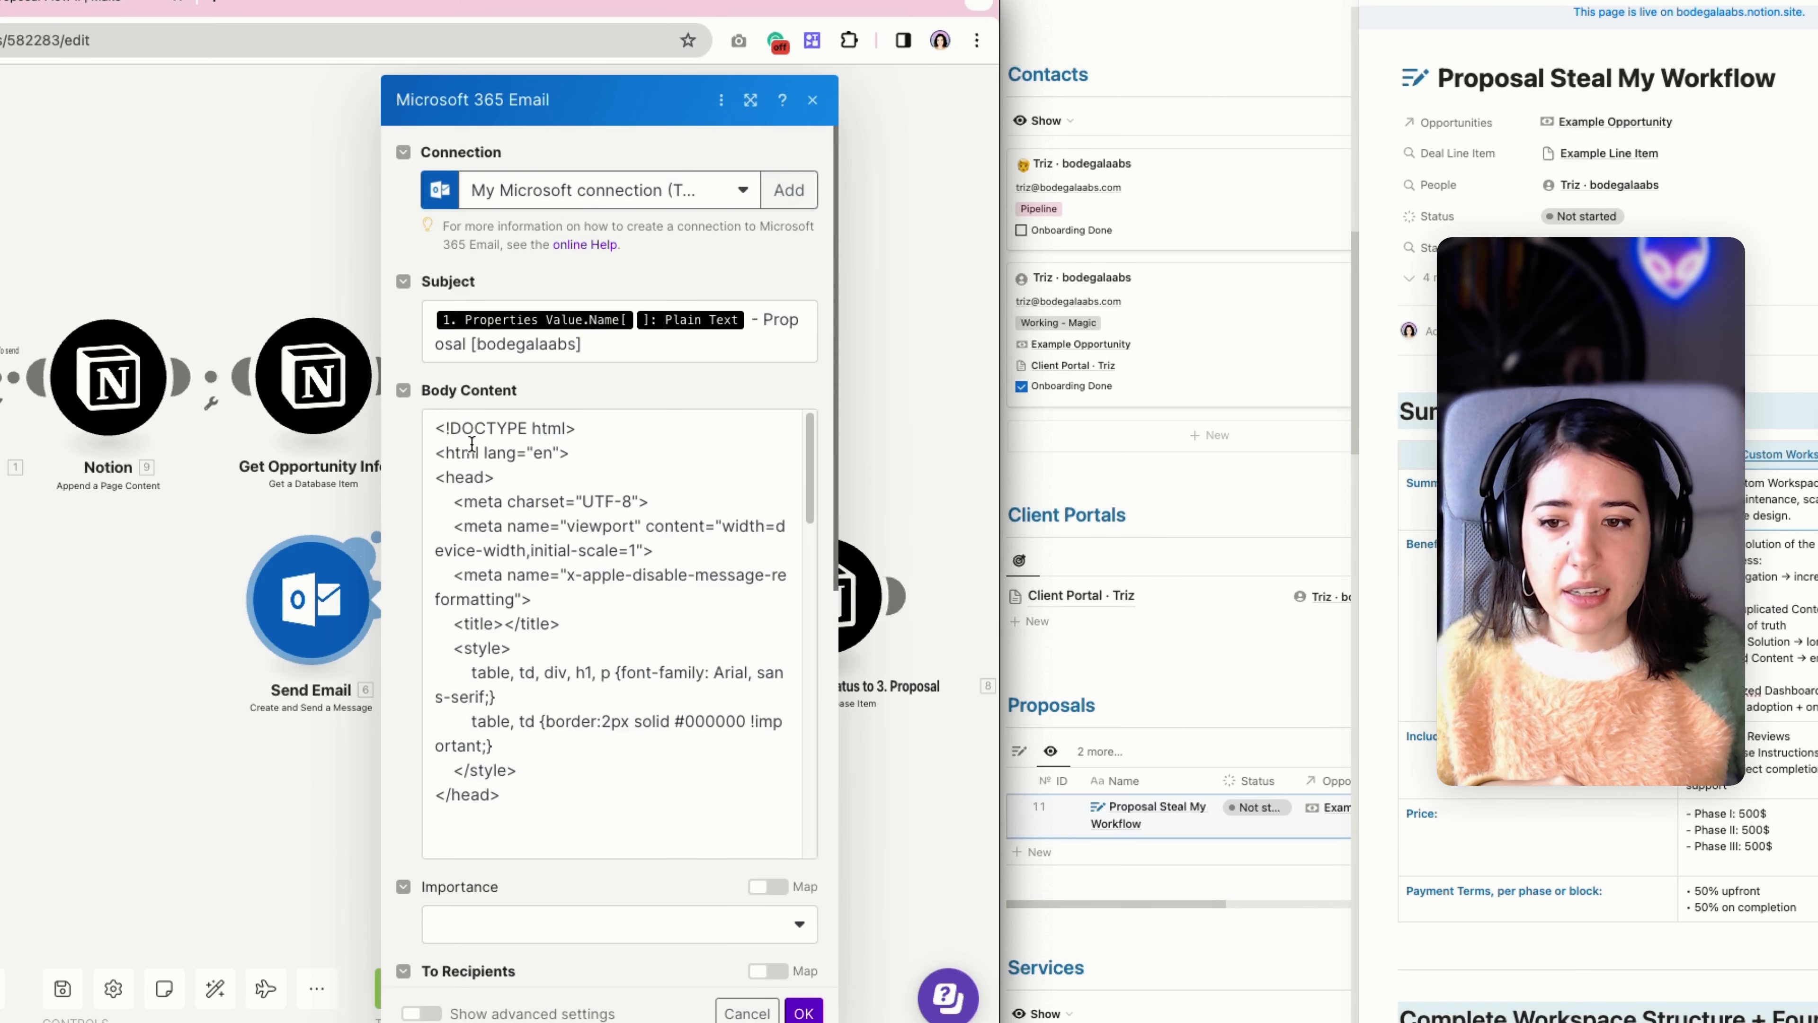
scroll(471, 444, "down", 5)
scroll(471, 444, "up", 5)
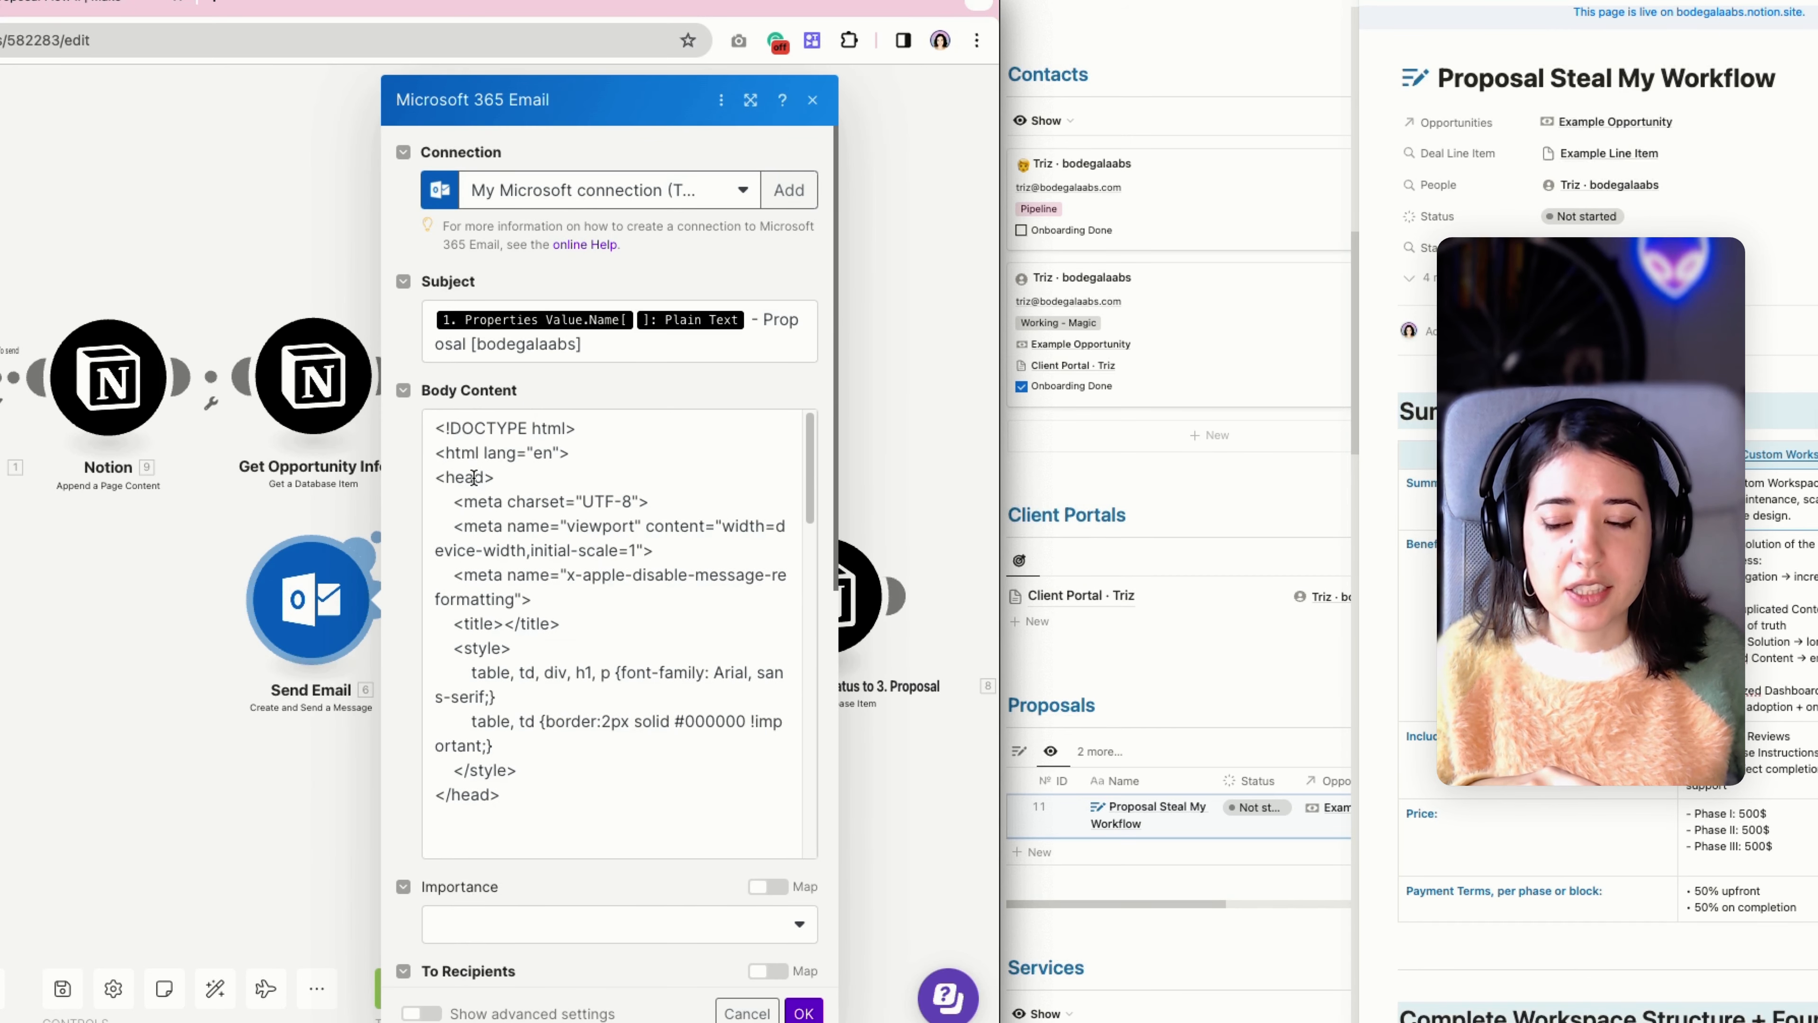
scroll(474, 477, "down", 5)
scroll(474, 477, "down", 5)
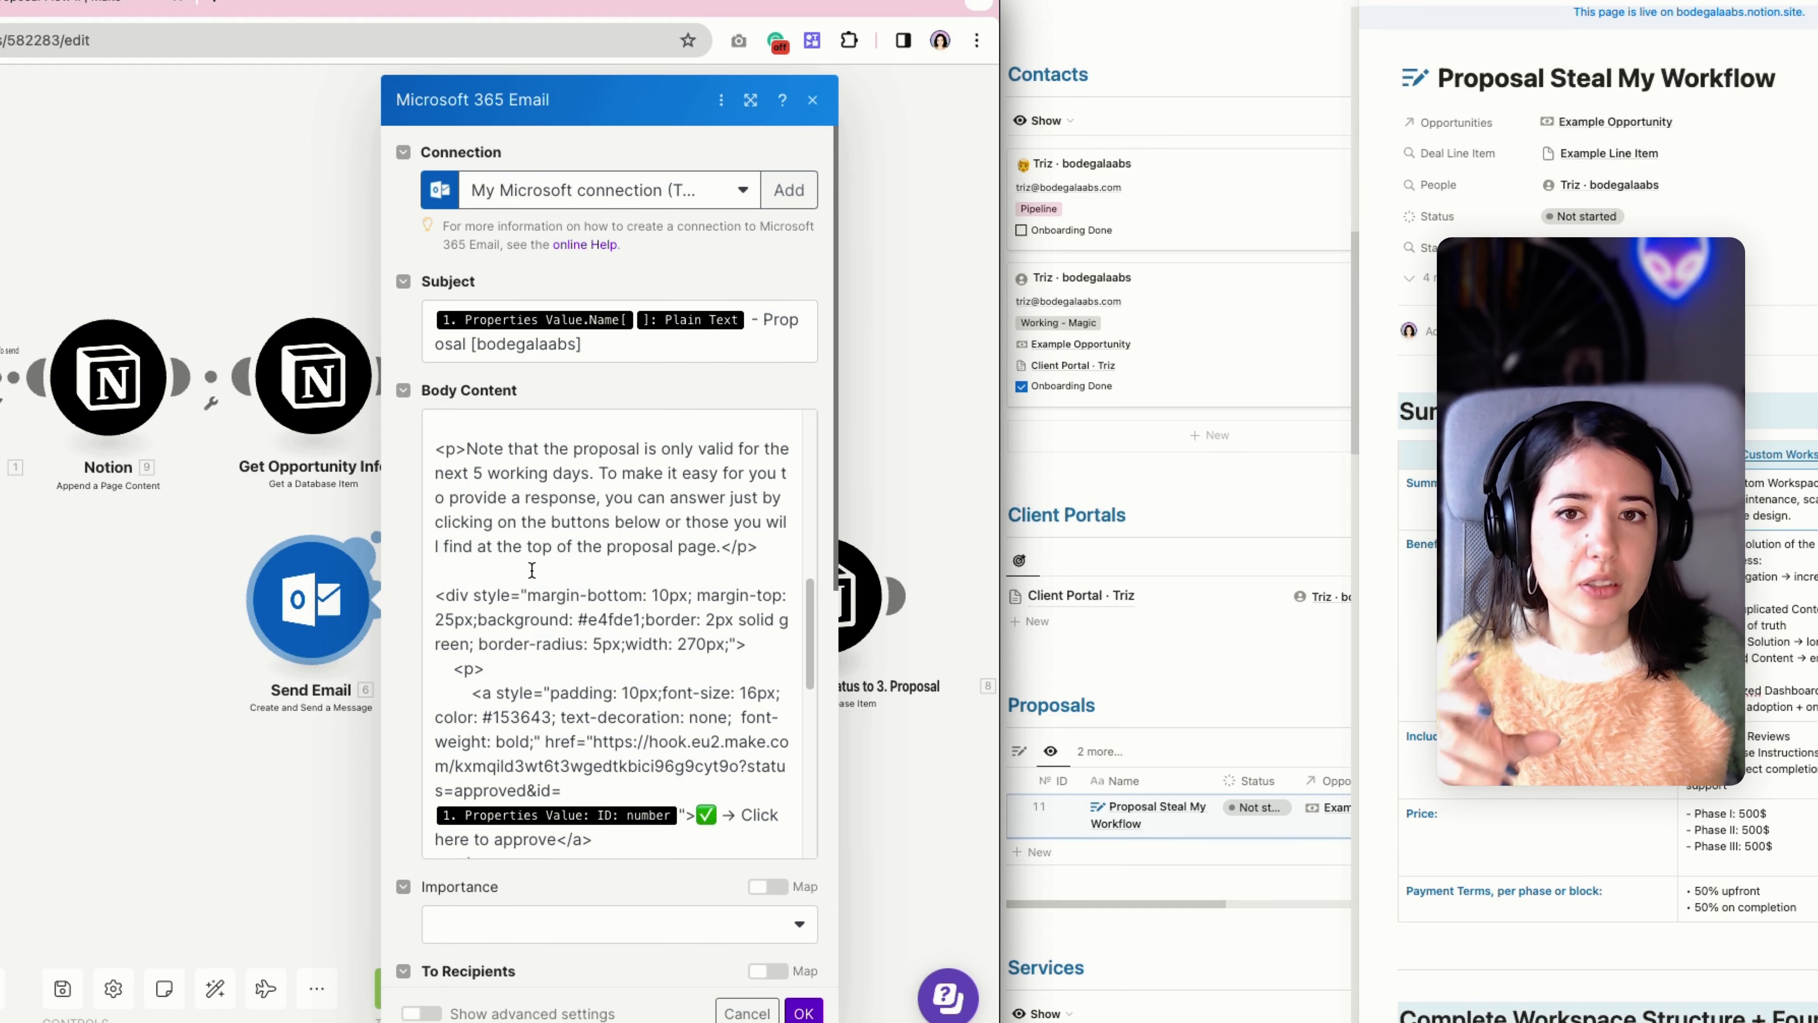
scroll(528, 574, "down", 3)
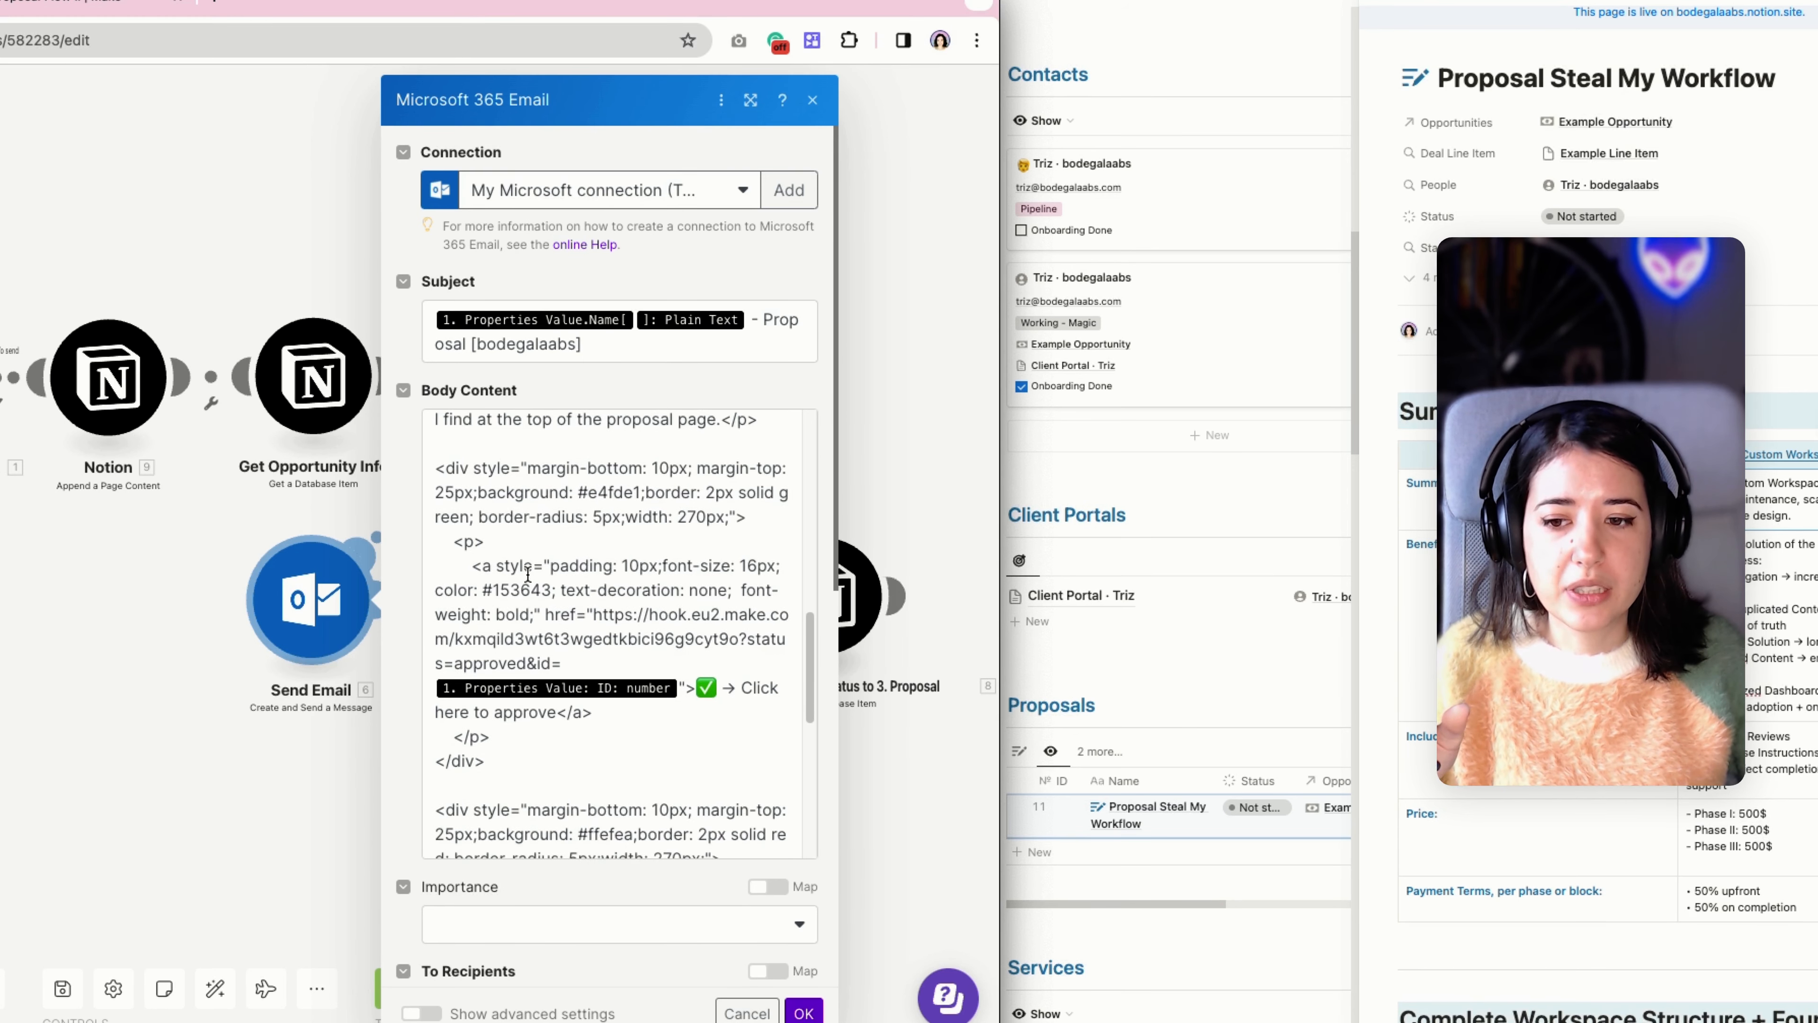
scroll(528, 574, "down", 1)
scroll(527, 574, "down", 2)
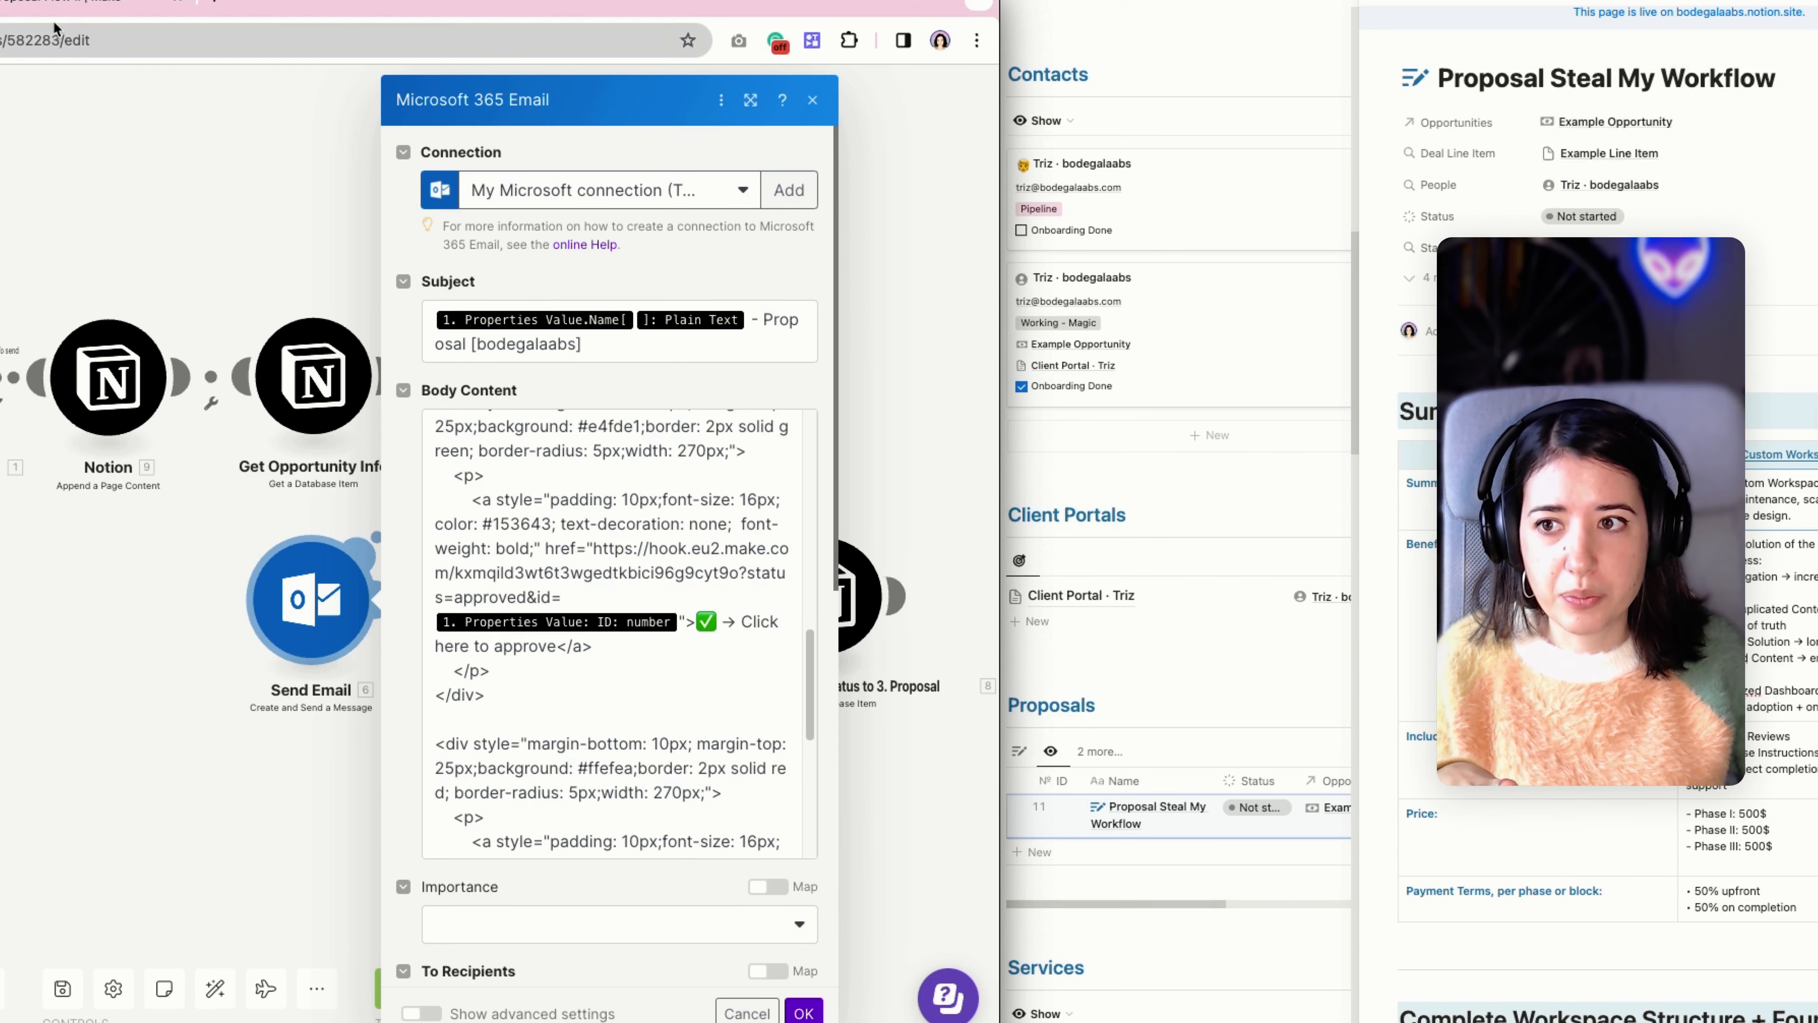
left_click(199, 685)
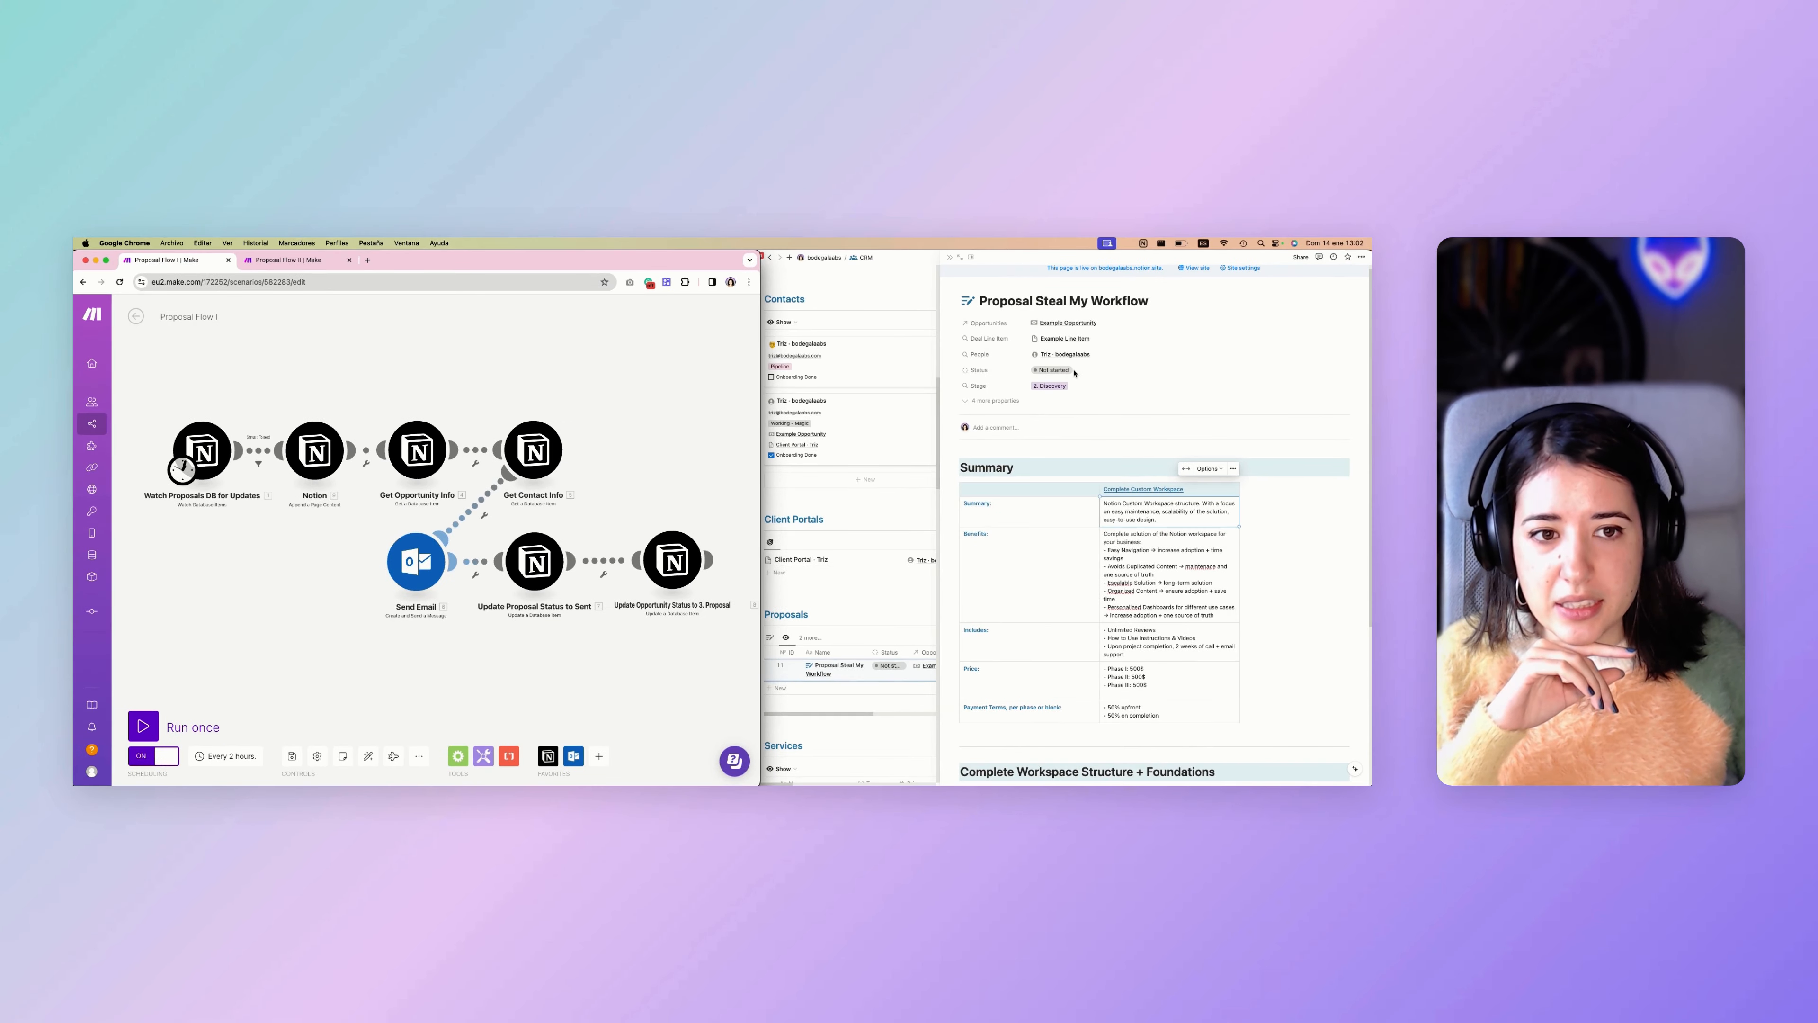
Return to the Notion proposal and compare its Status choices with the Make scenario, closing the list without a selection.
left_click(1074, 373)
left_click(1067, 373)
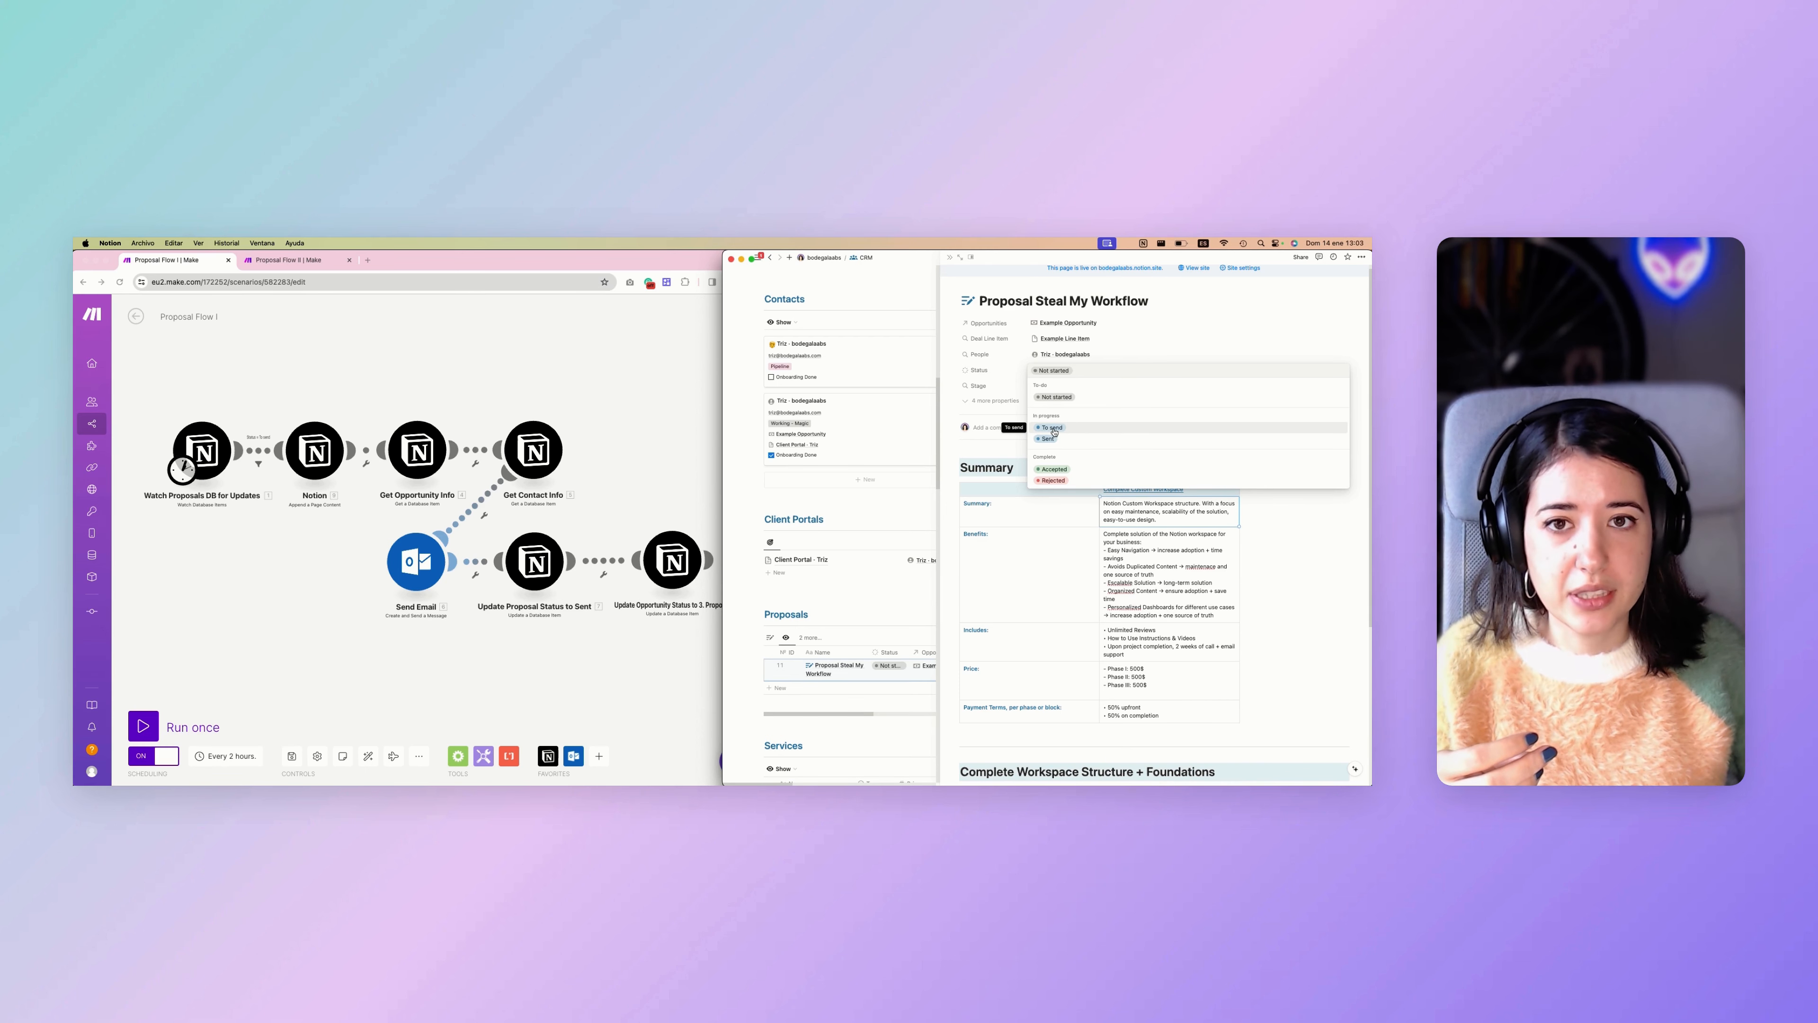
left_click(617, 660)
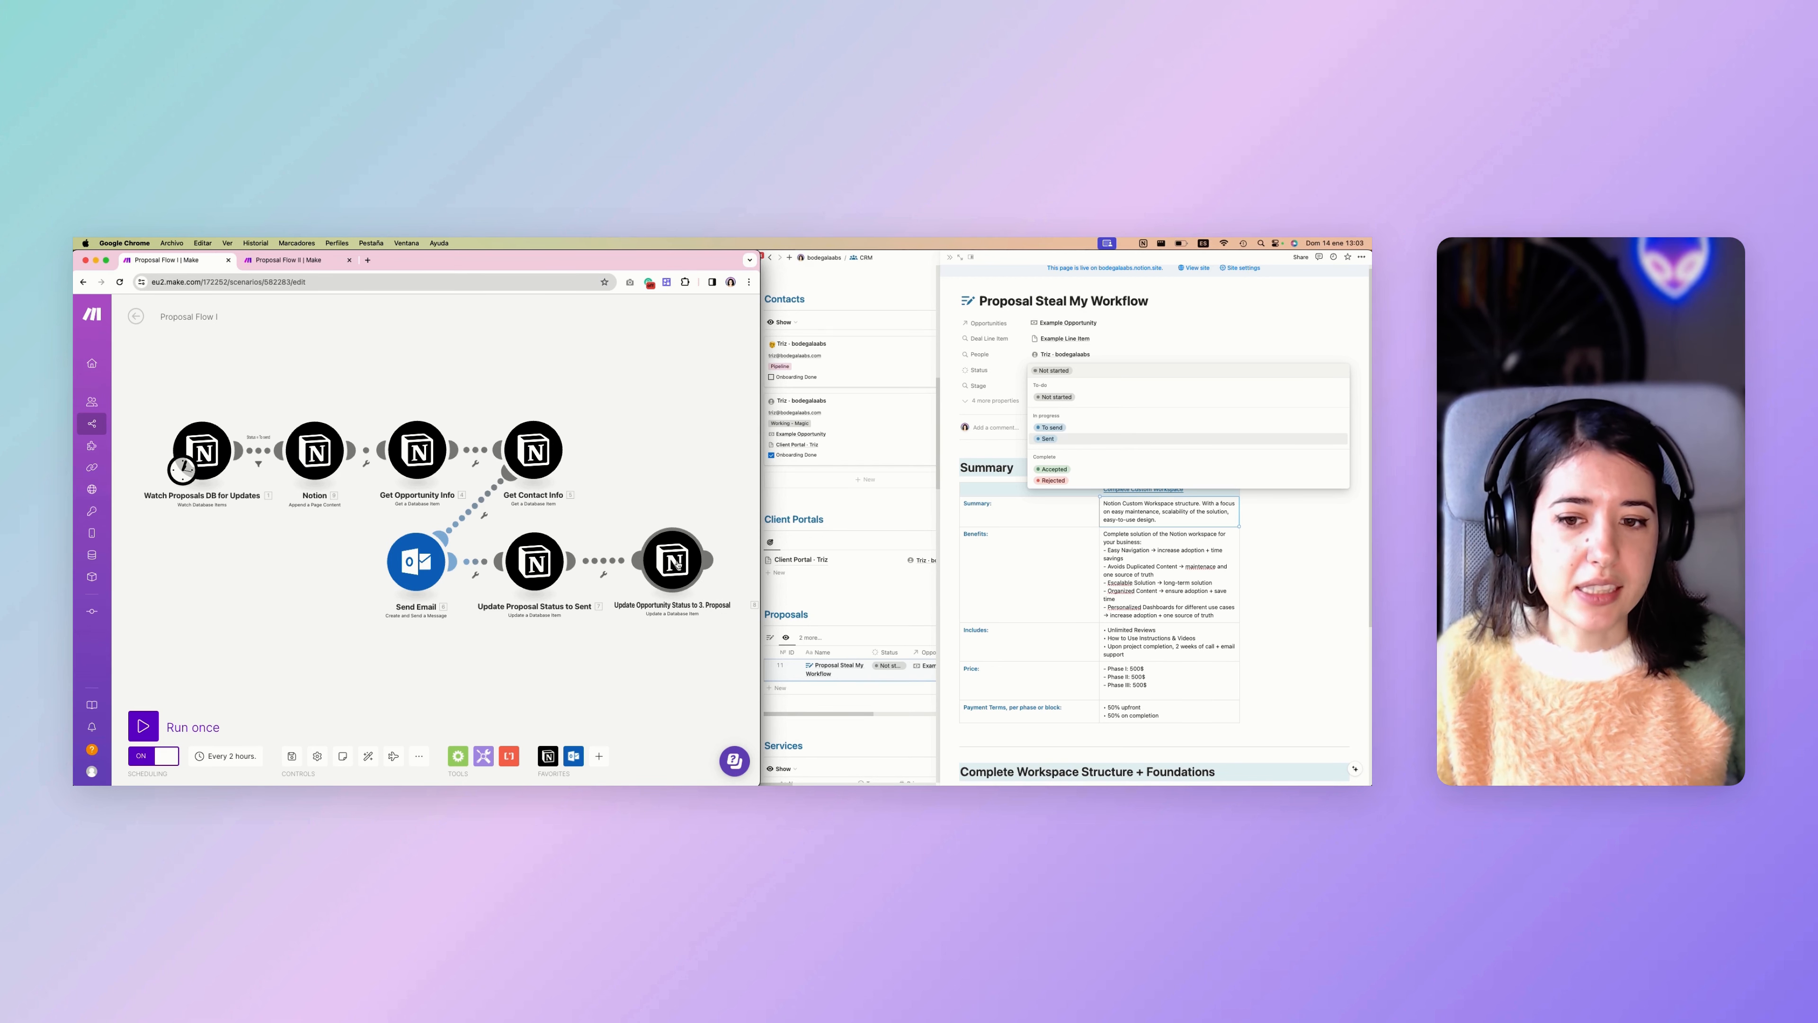
left_click(1031, 529)
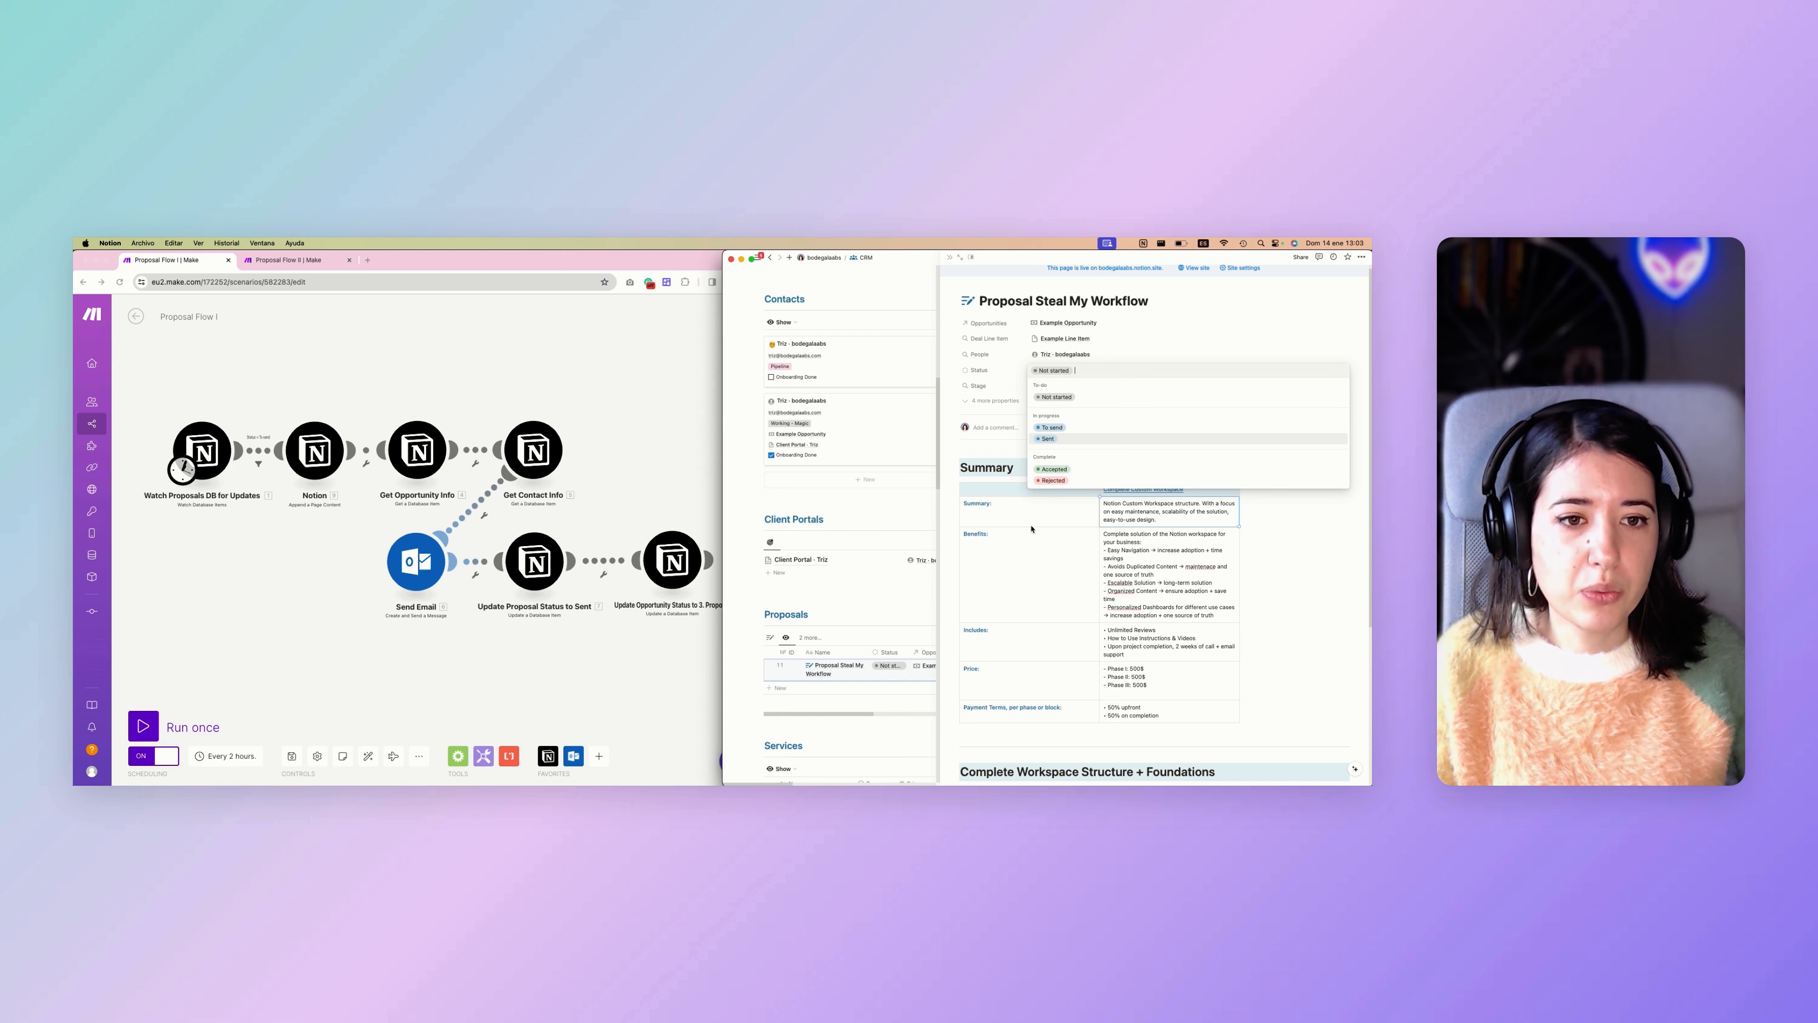
left_click(992, 449)
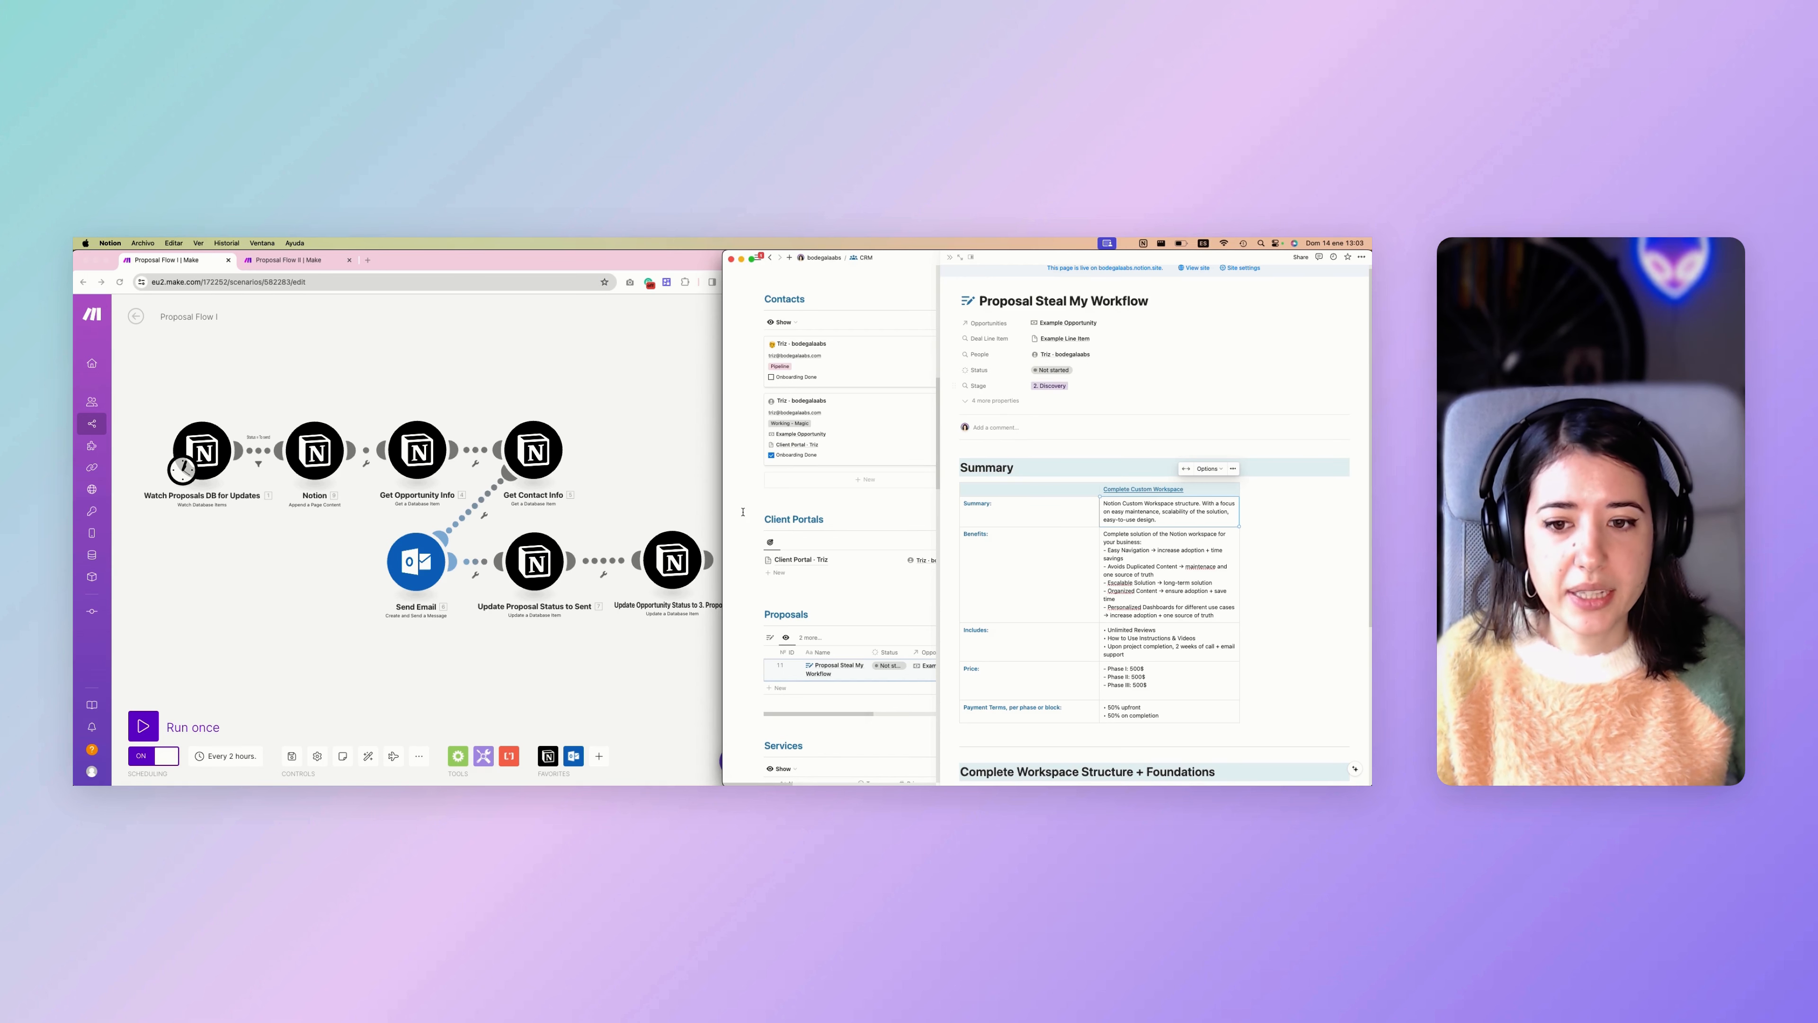
Check the proposal's Stage rollup settings and the Example Opportunity's Stage options, leaving both as they are.
left_click(1071, 388)
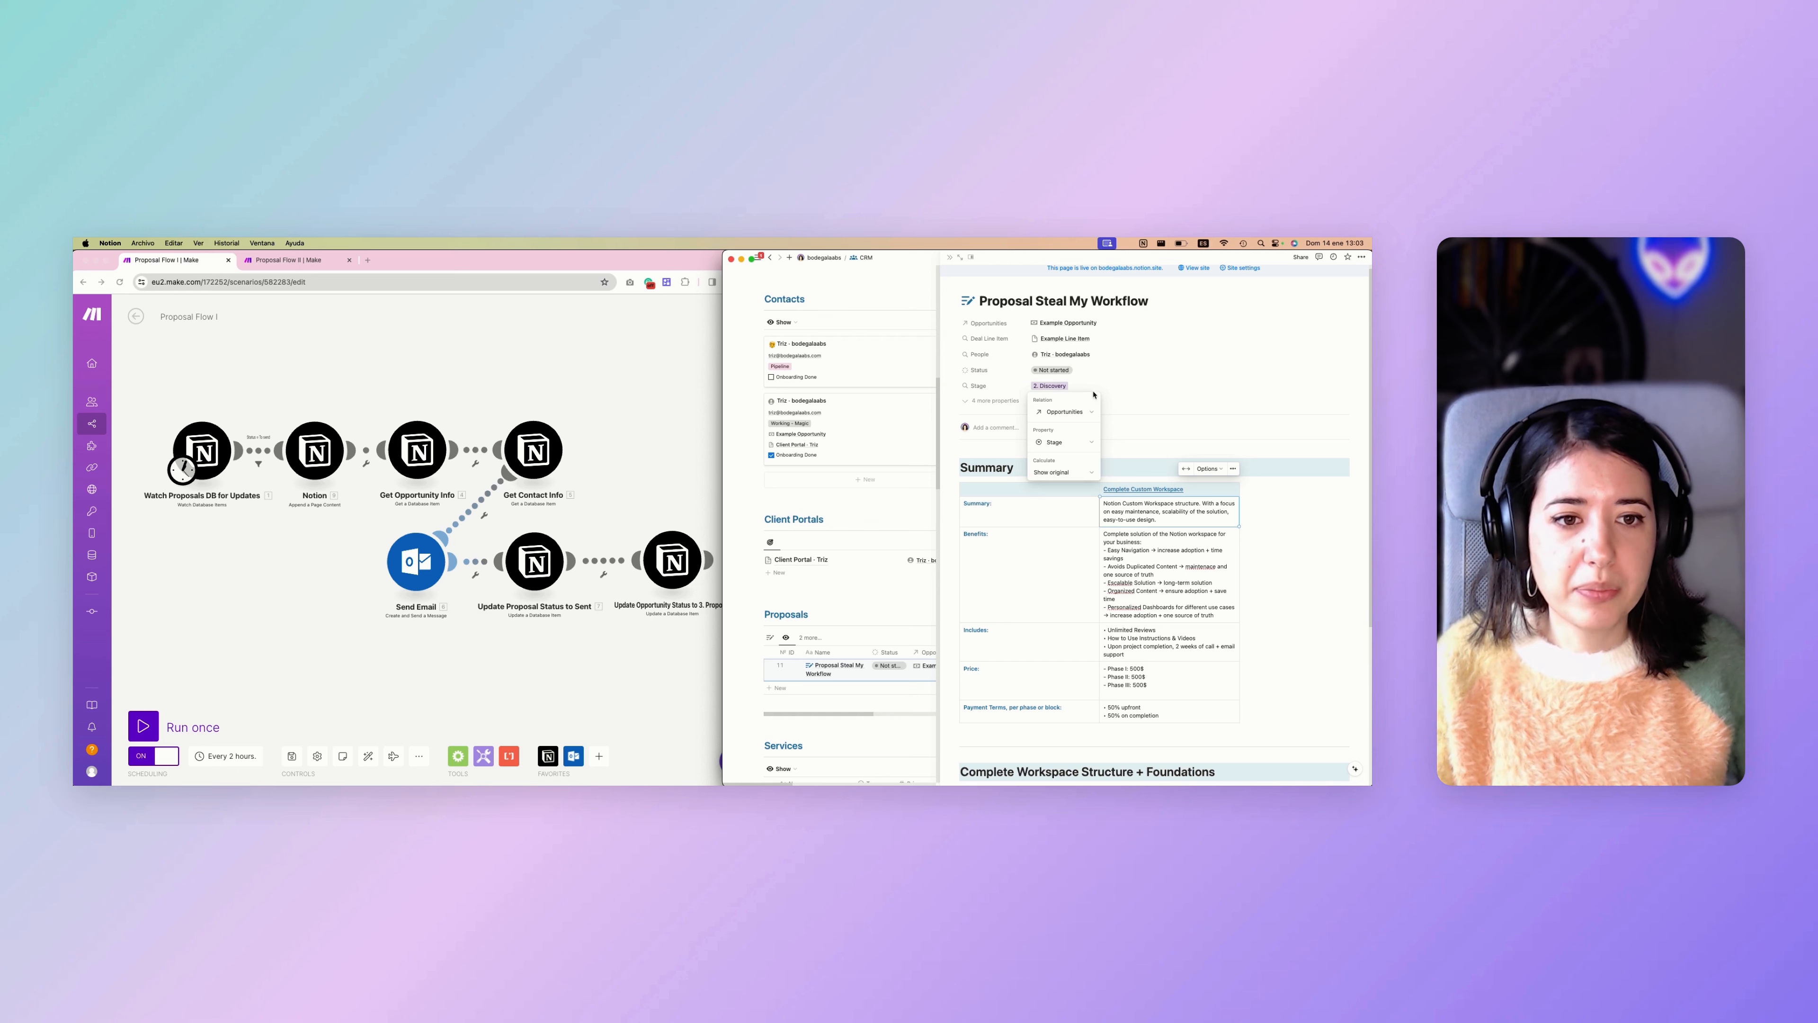
left_click(1133, 402)
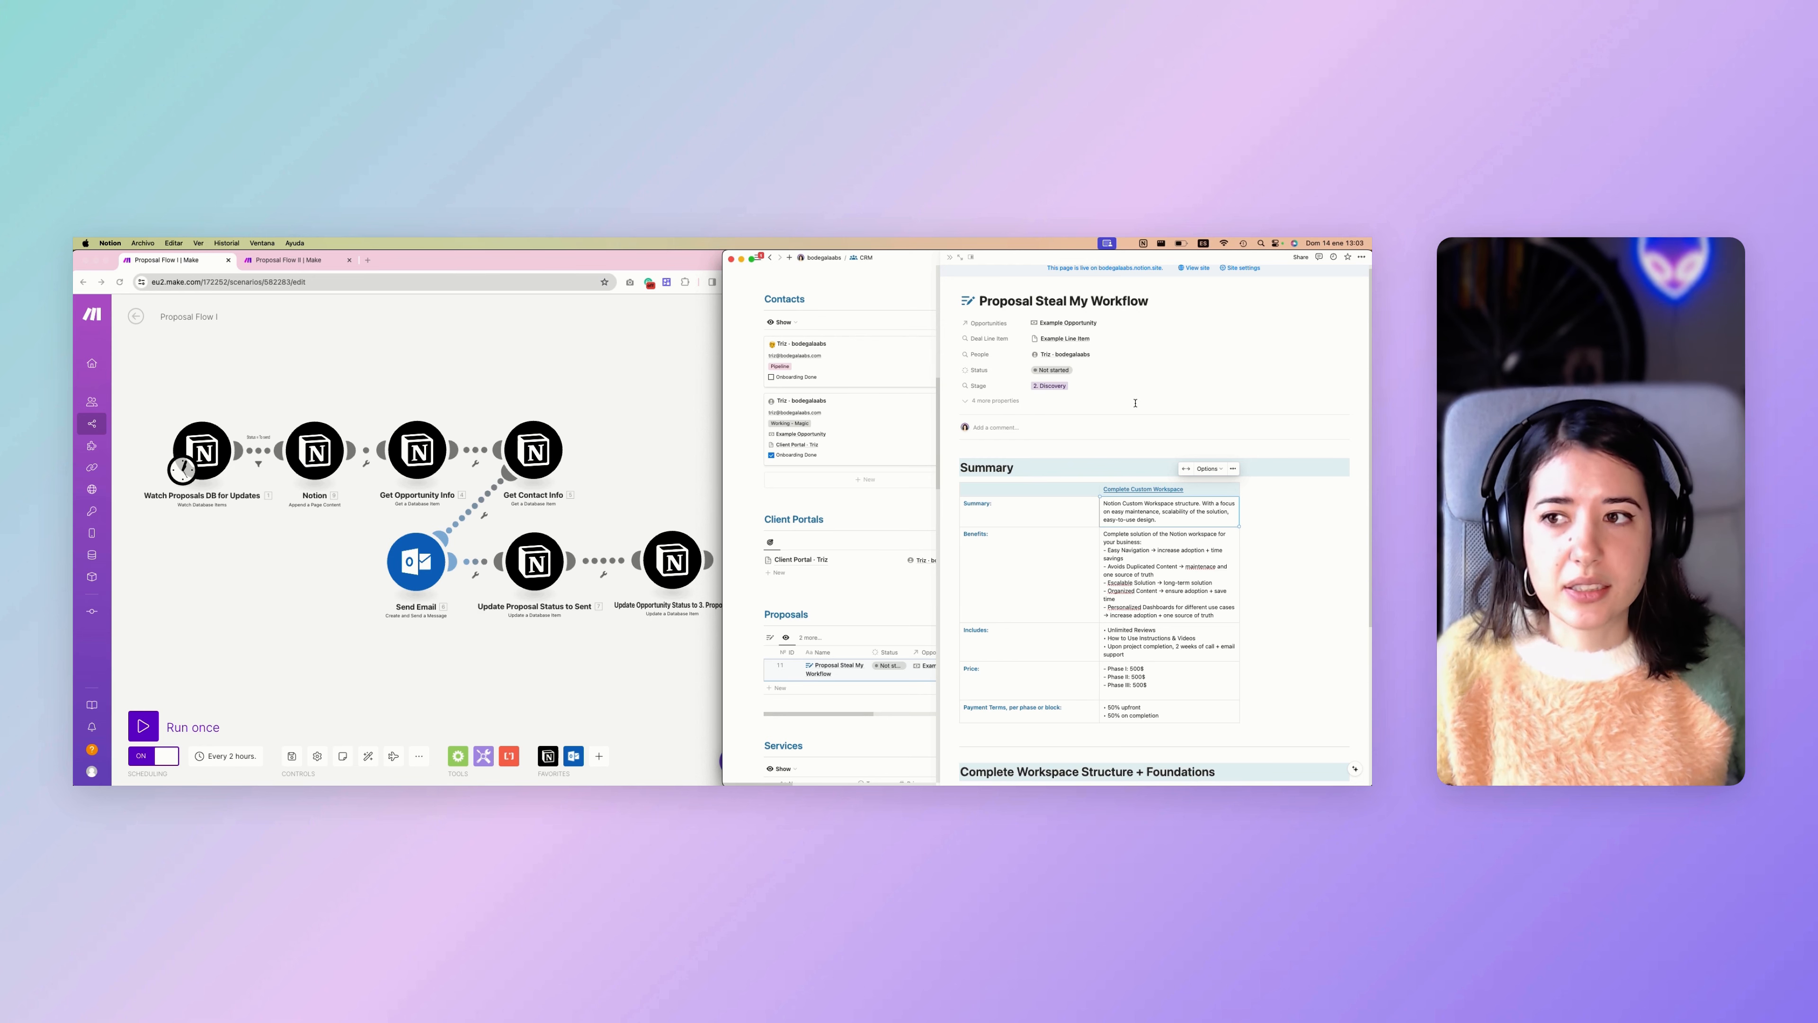
scroll(859, 401, "right", 5)
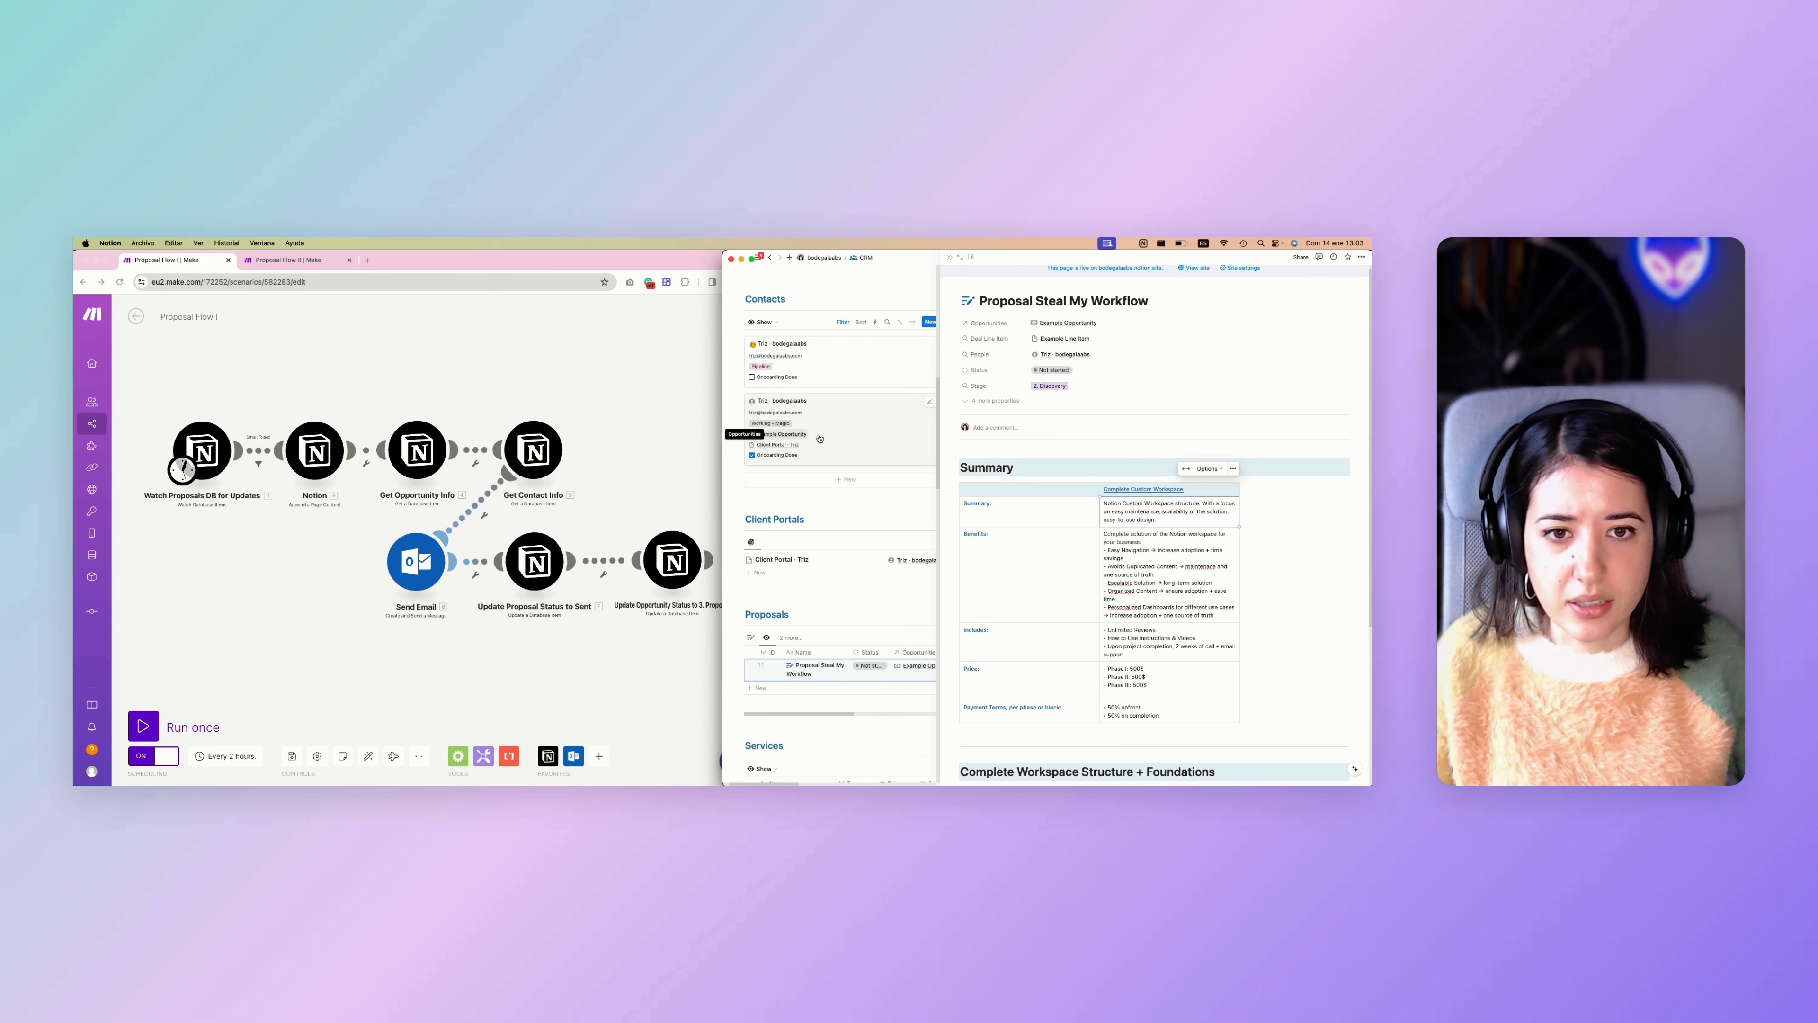
left_click(827, 365)
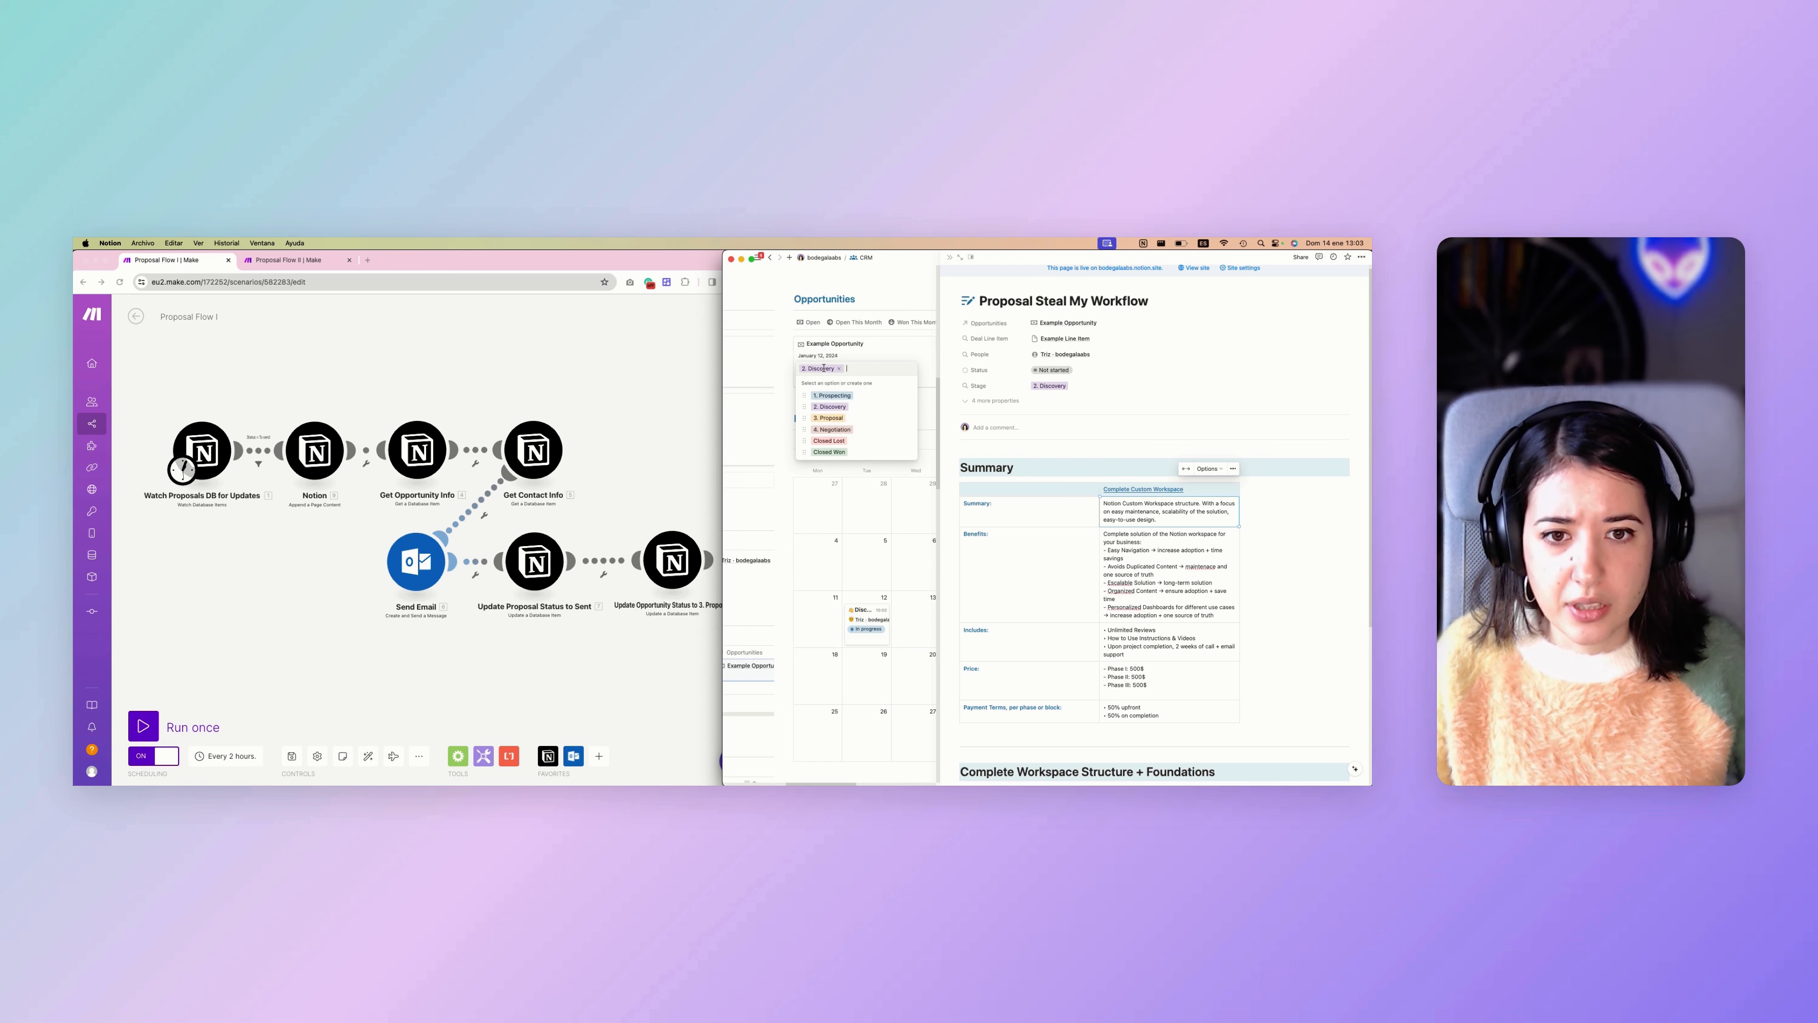
key("Escape")
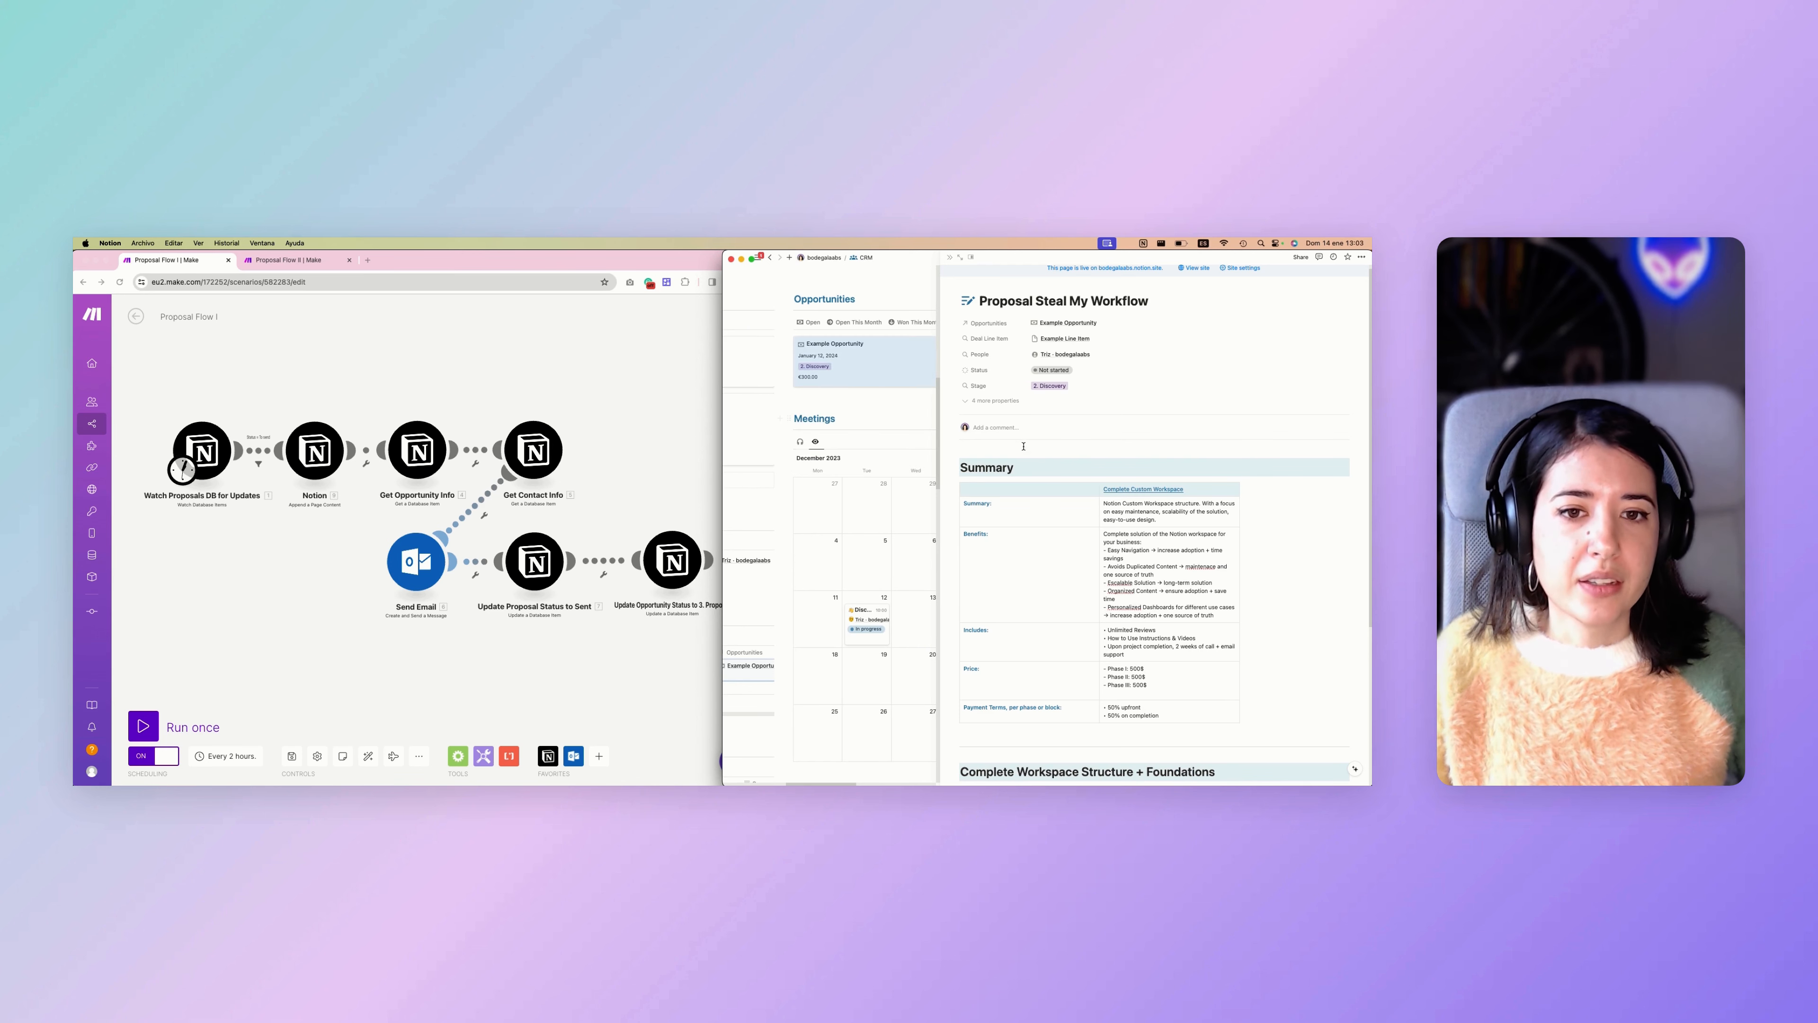
scroll(554, 546, "left", 3)
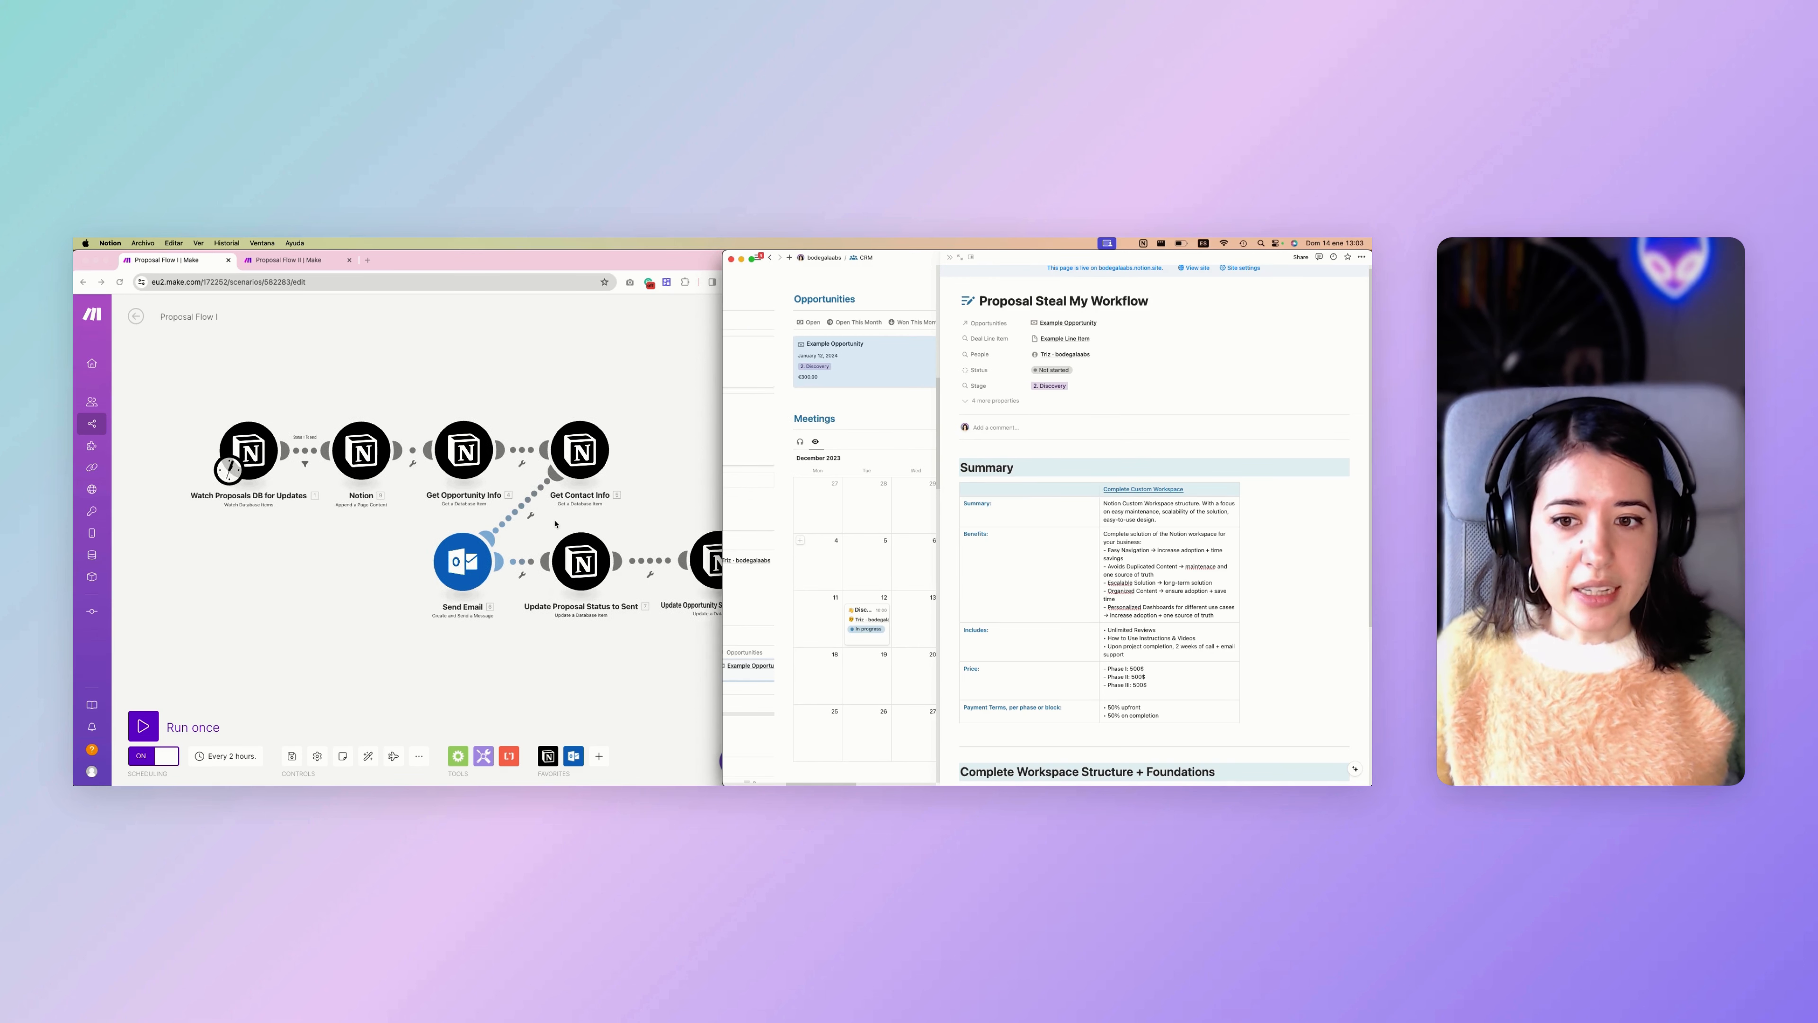
scroll(408, 538, "right", 4)
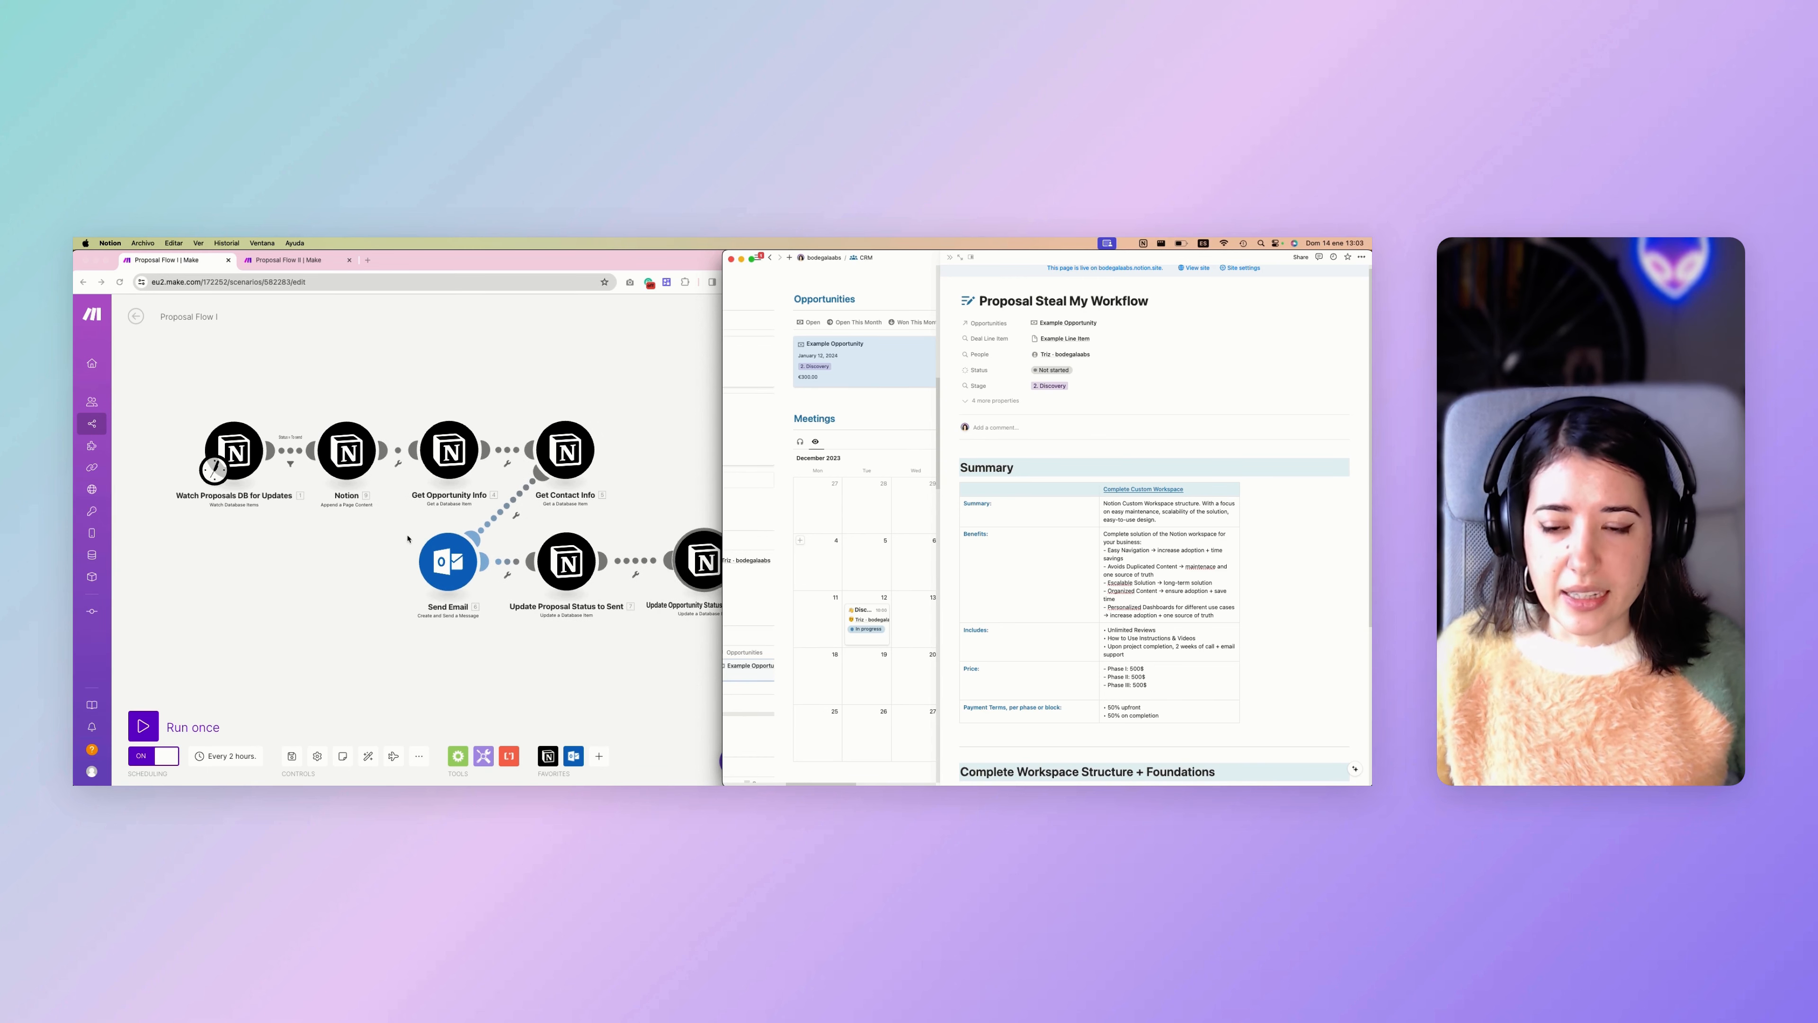
scroll(356, 551, "down", 2)
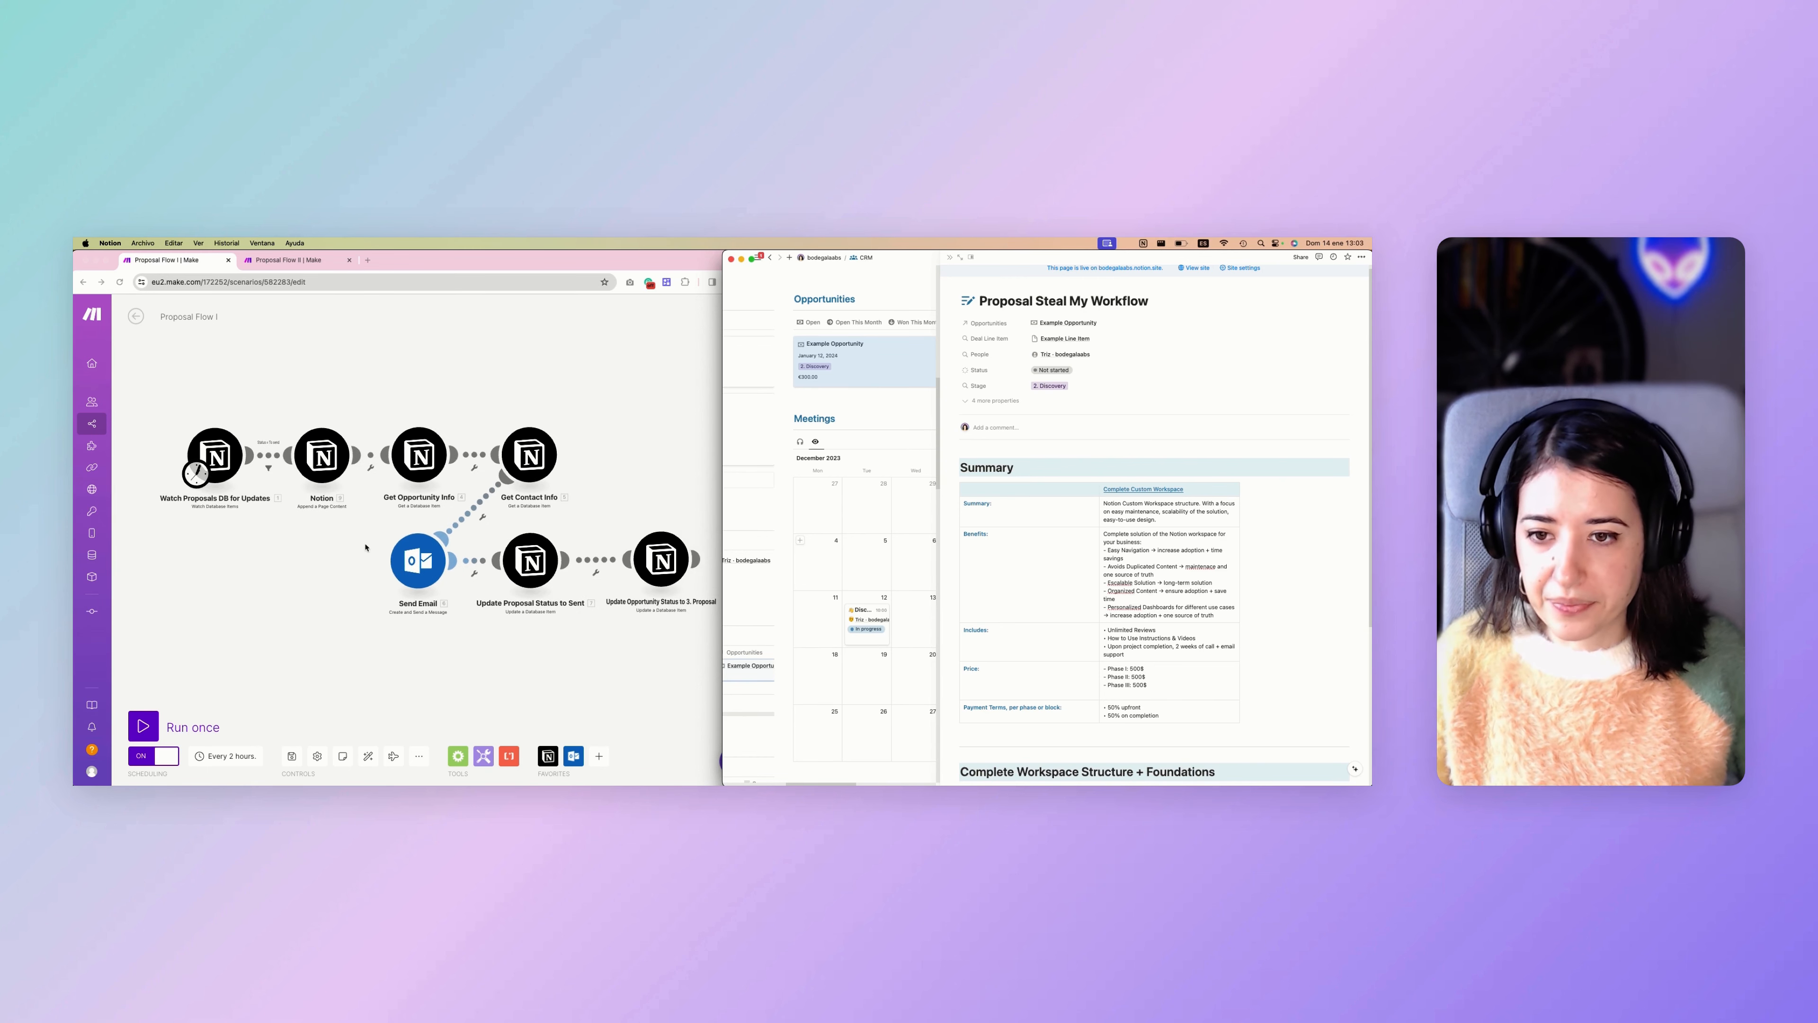
Set the proposal's Status to To send in Notion and run the Proposal Flow I scenario once in Make.
left_click(1053, 370)
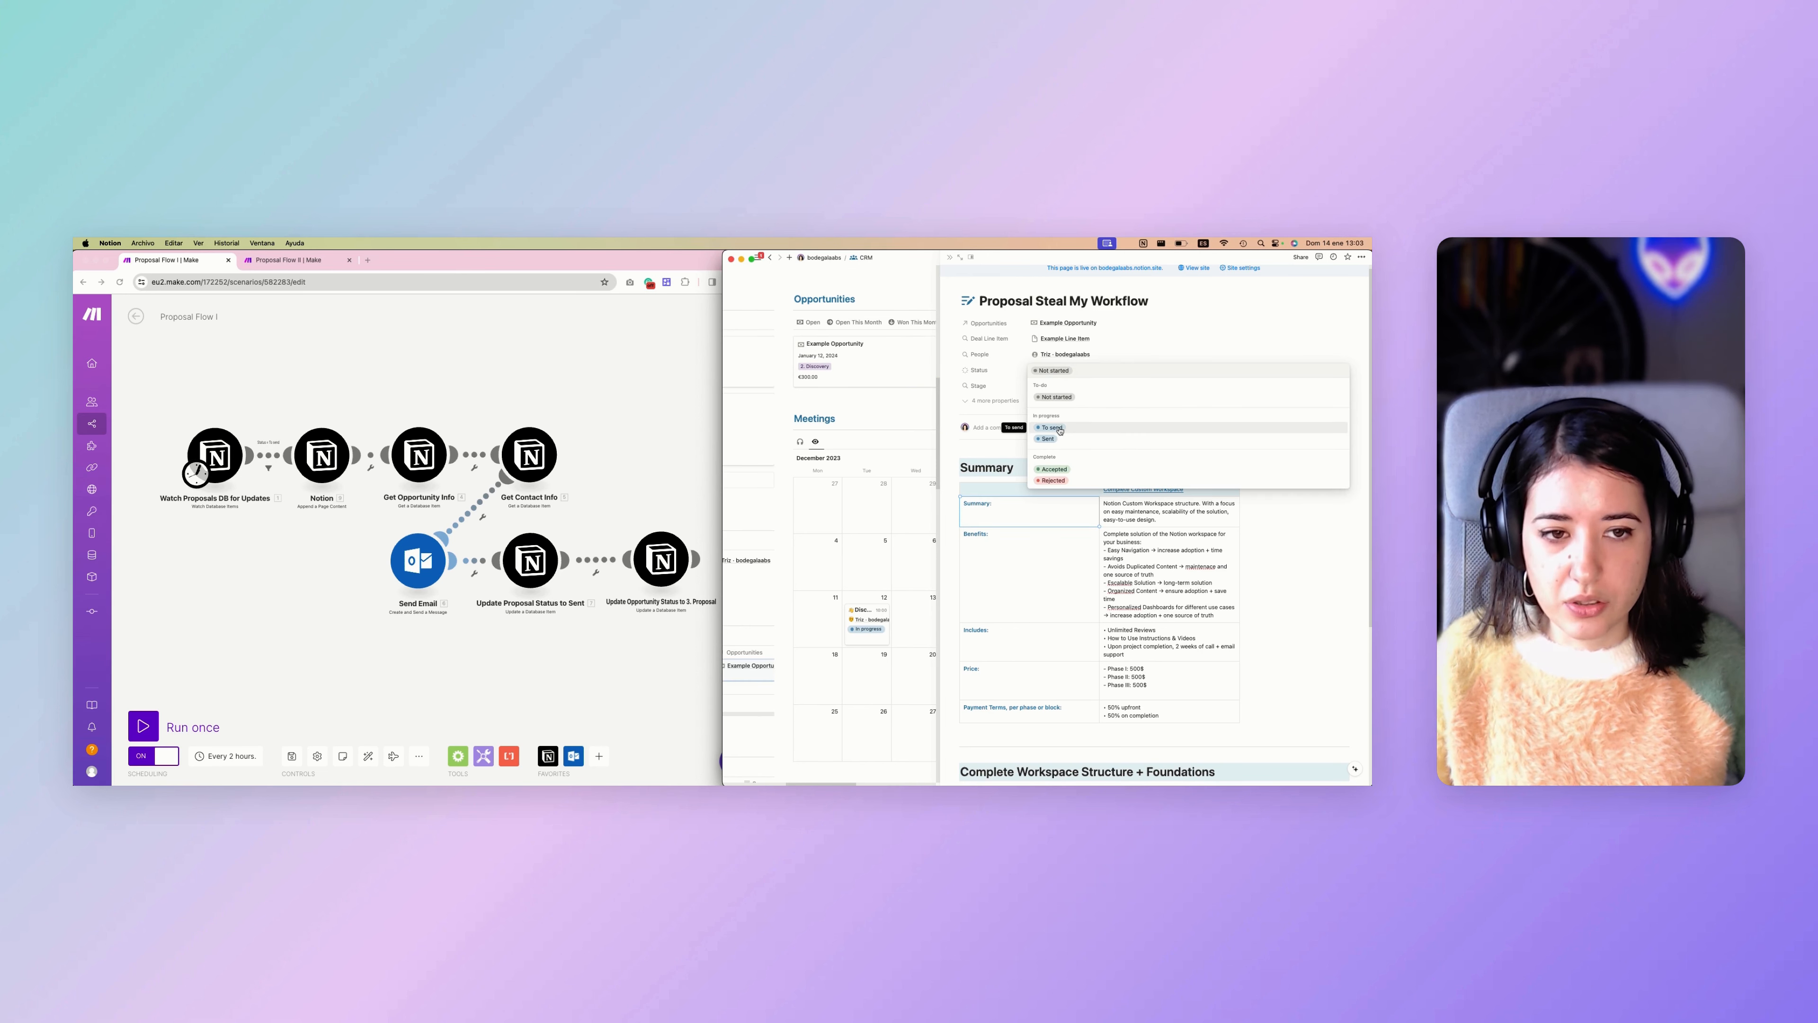
left_click(155, 705)
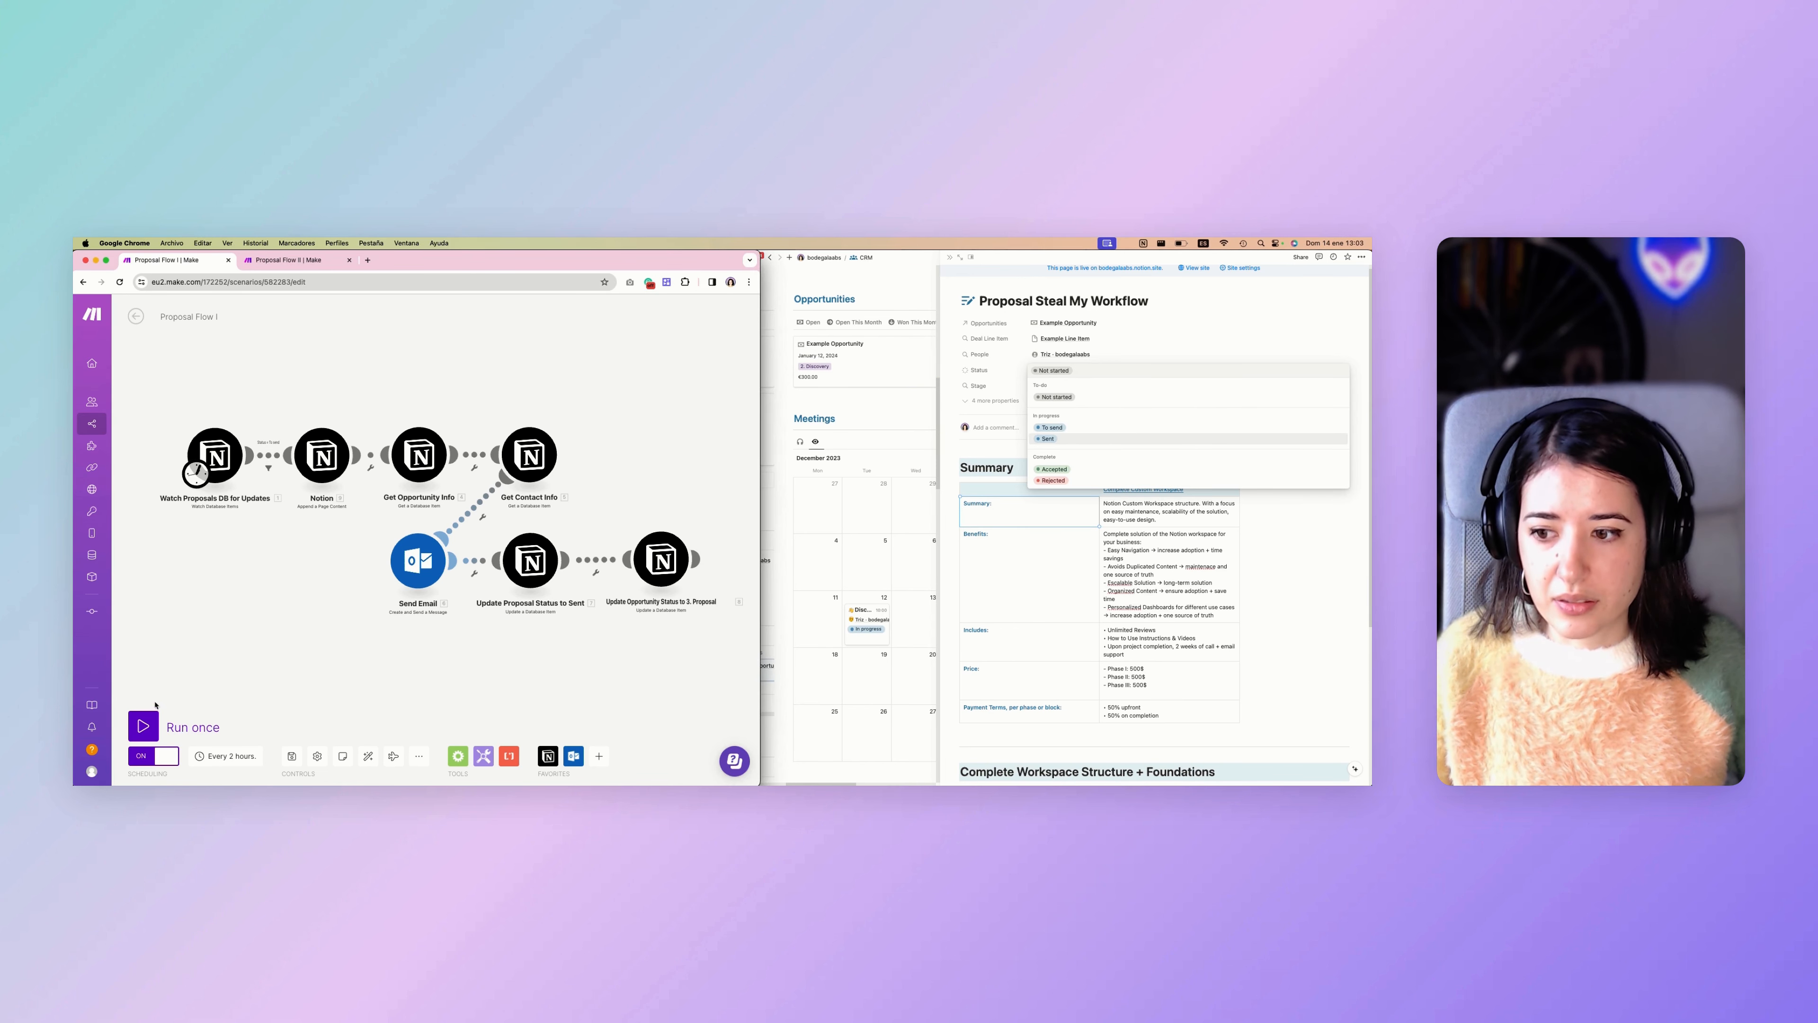
left_click(1059, 428)
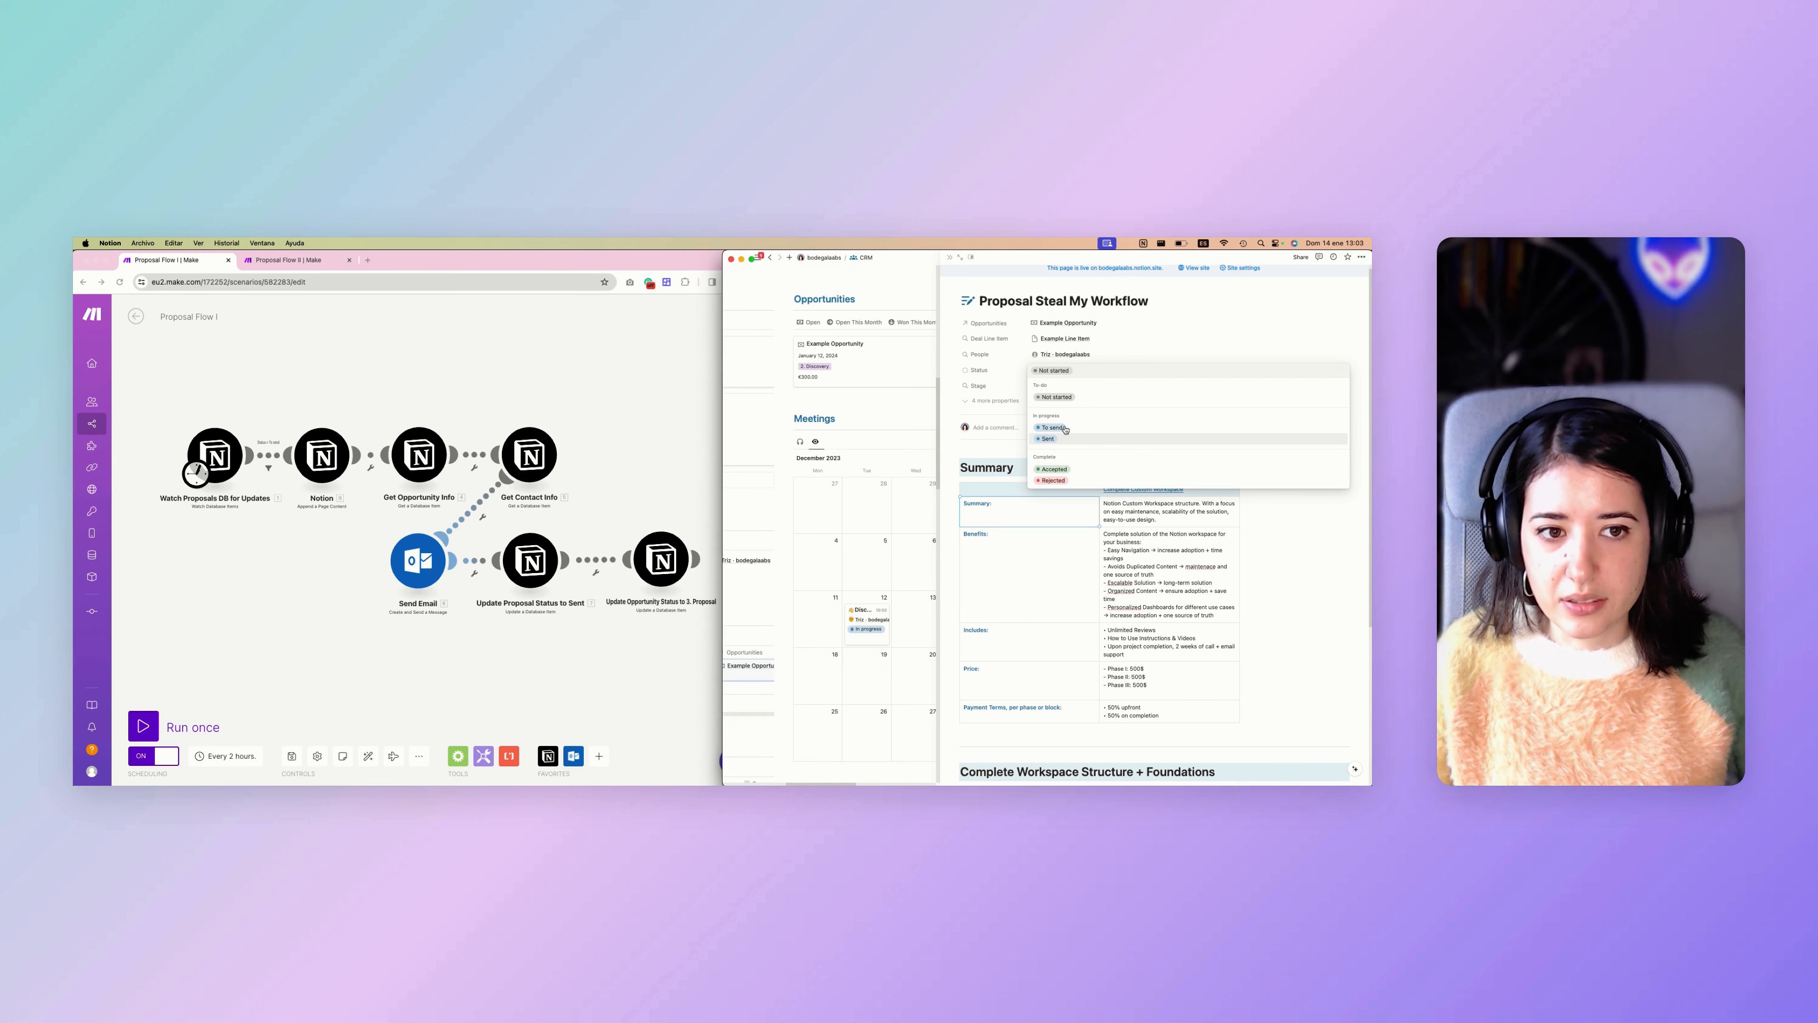
left_click(1056, 427)
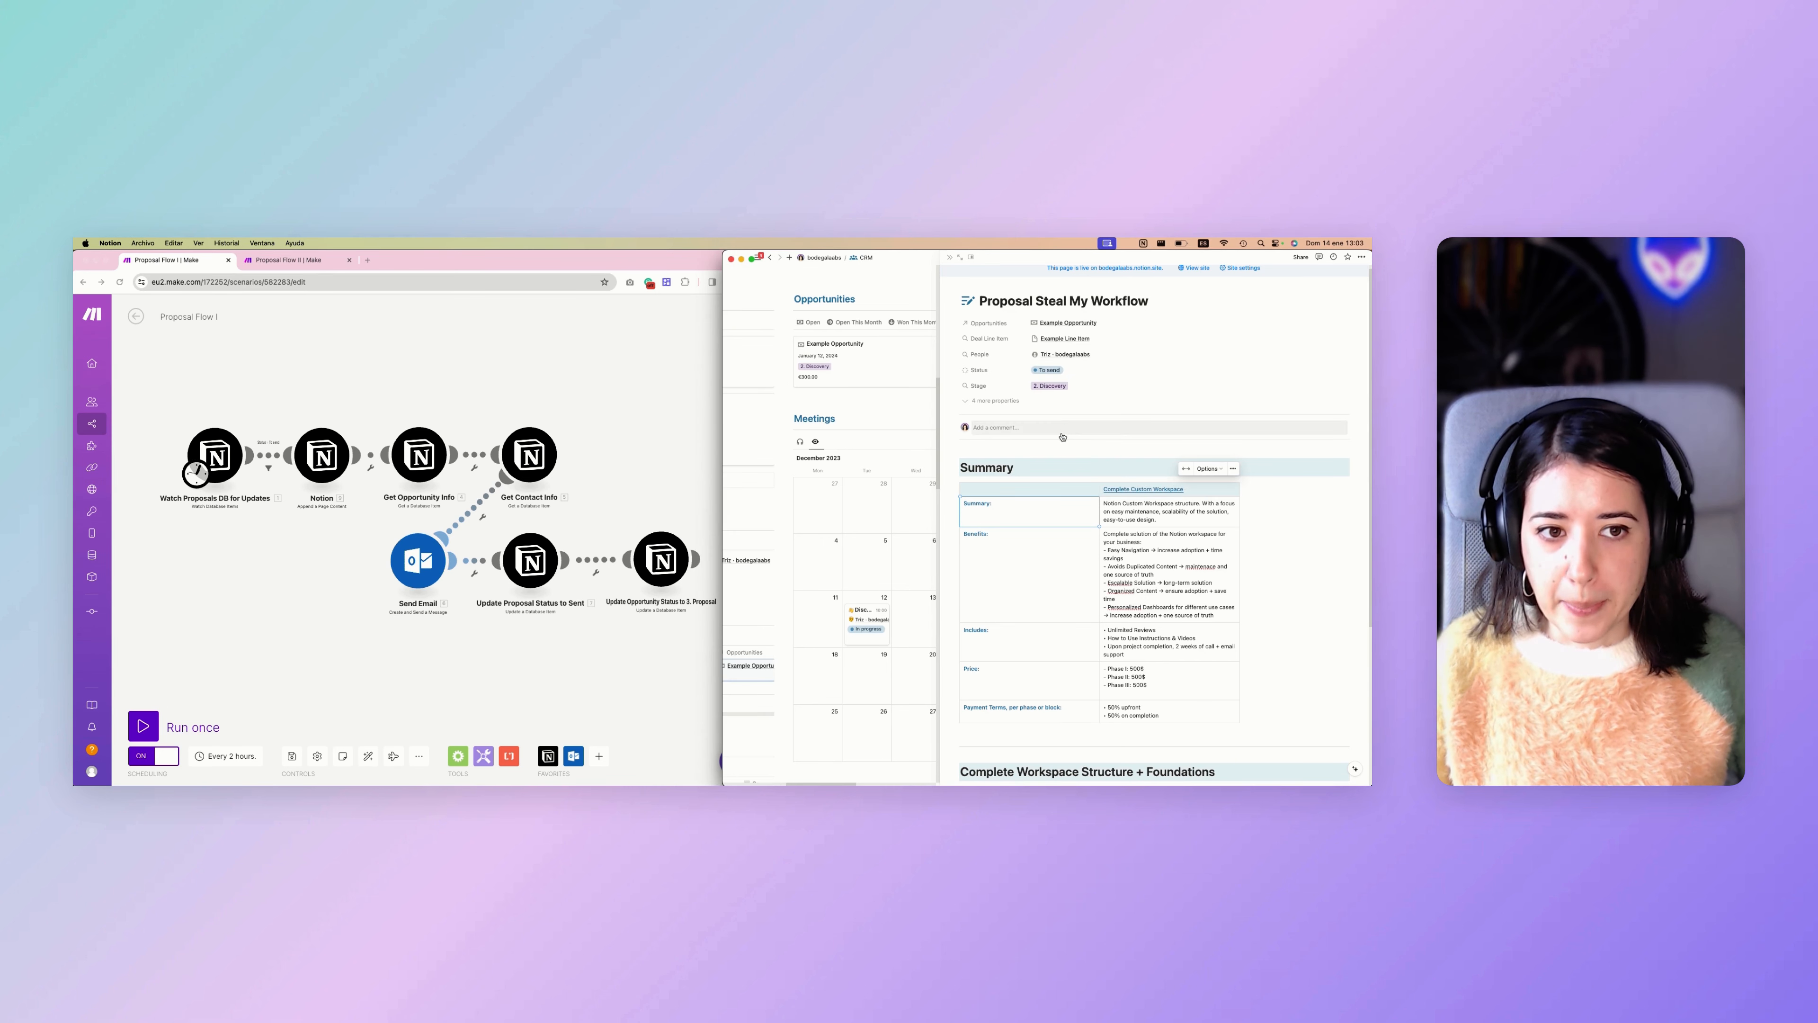
left_click(245, 573)
left_click(152, 724)
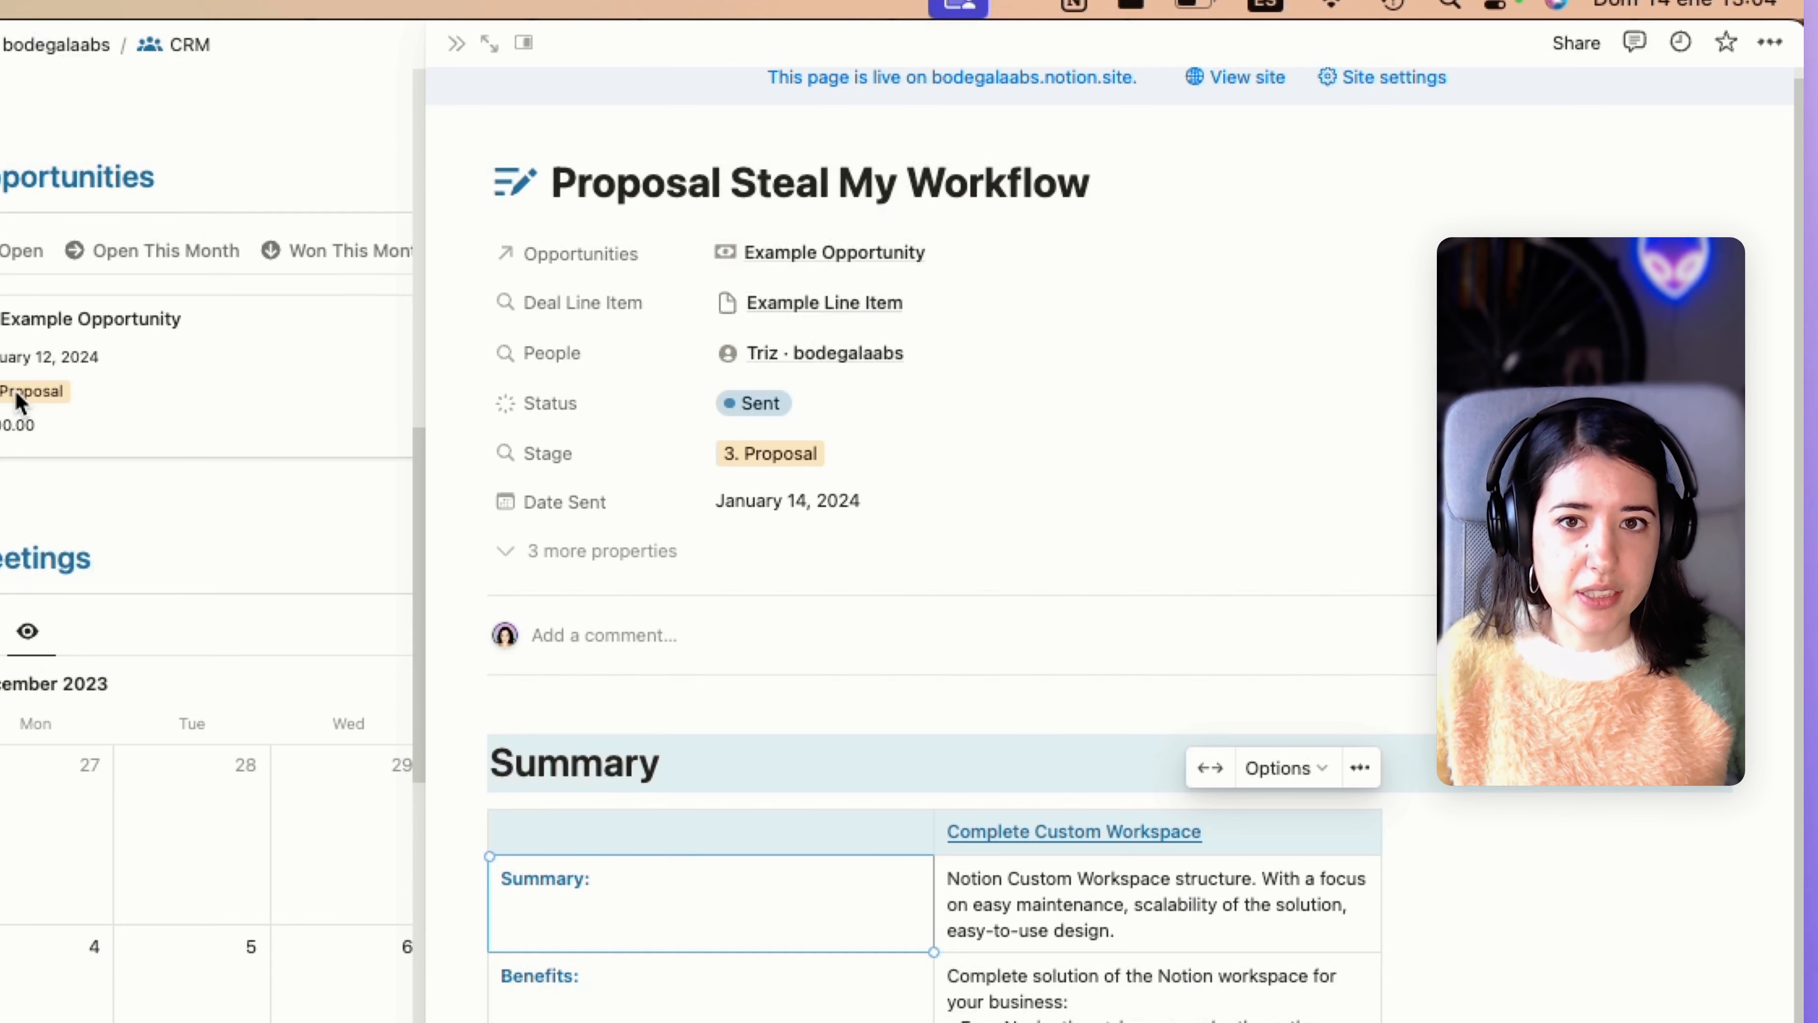
Examine the Notion proposal from its properties down to the Click Here to Approve and Click Here to Reject links.
scroll(815, 629, "down", 3)
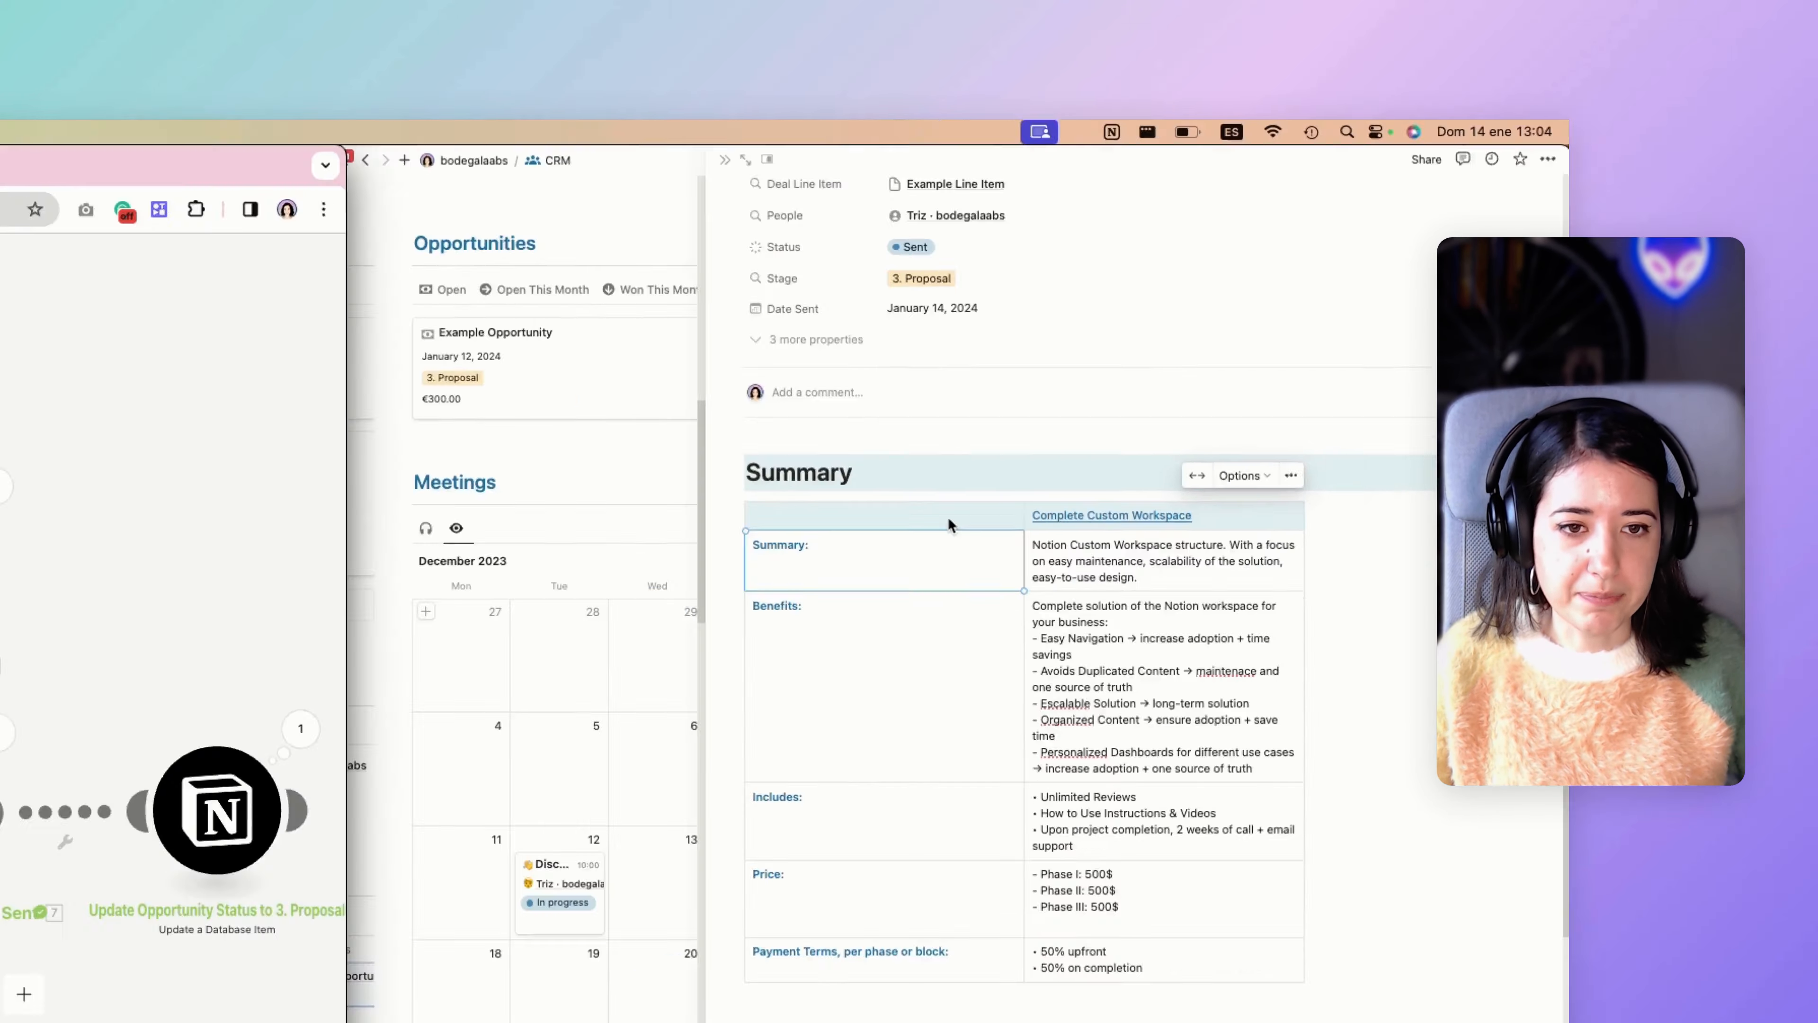
scroll(949, 525, "down", 5)
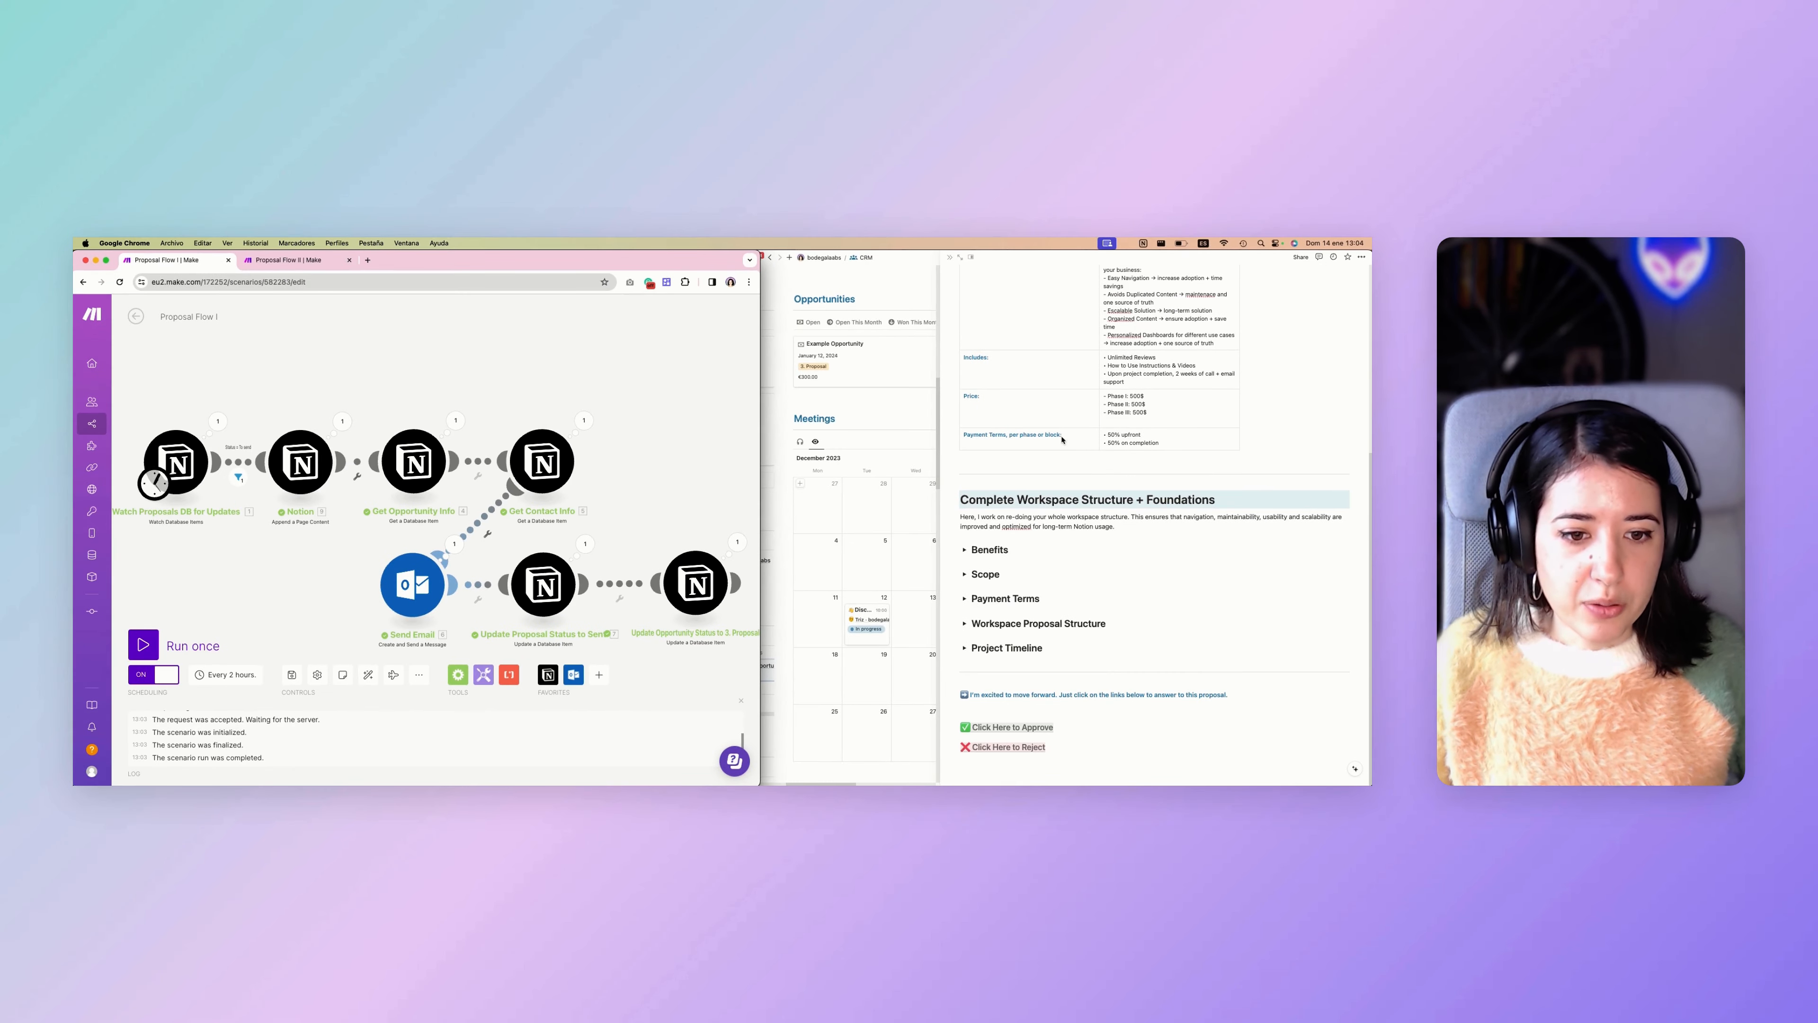
scroll(1055, 544, "up", 8)
scroll(1055, 544, "down", 8)
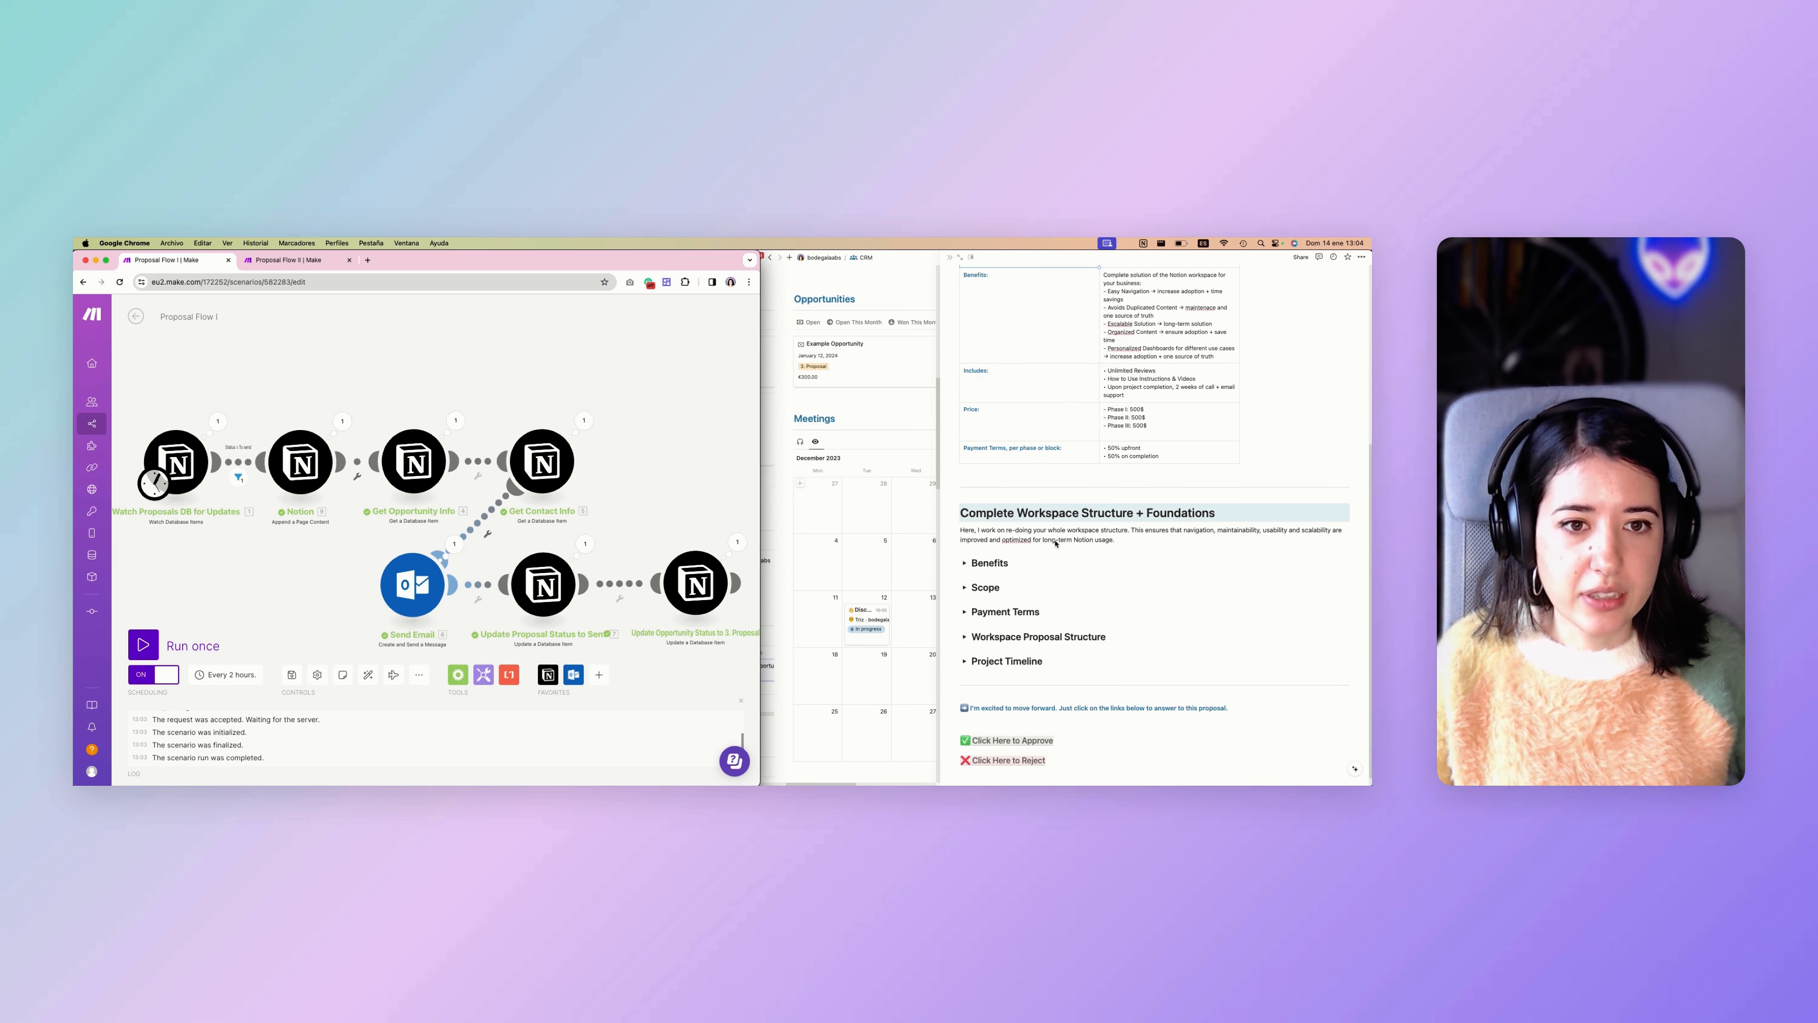
left_click(1001, 702)
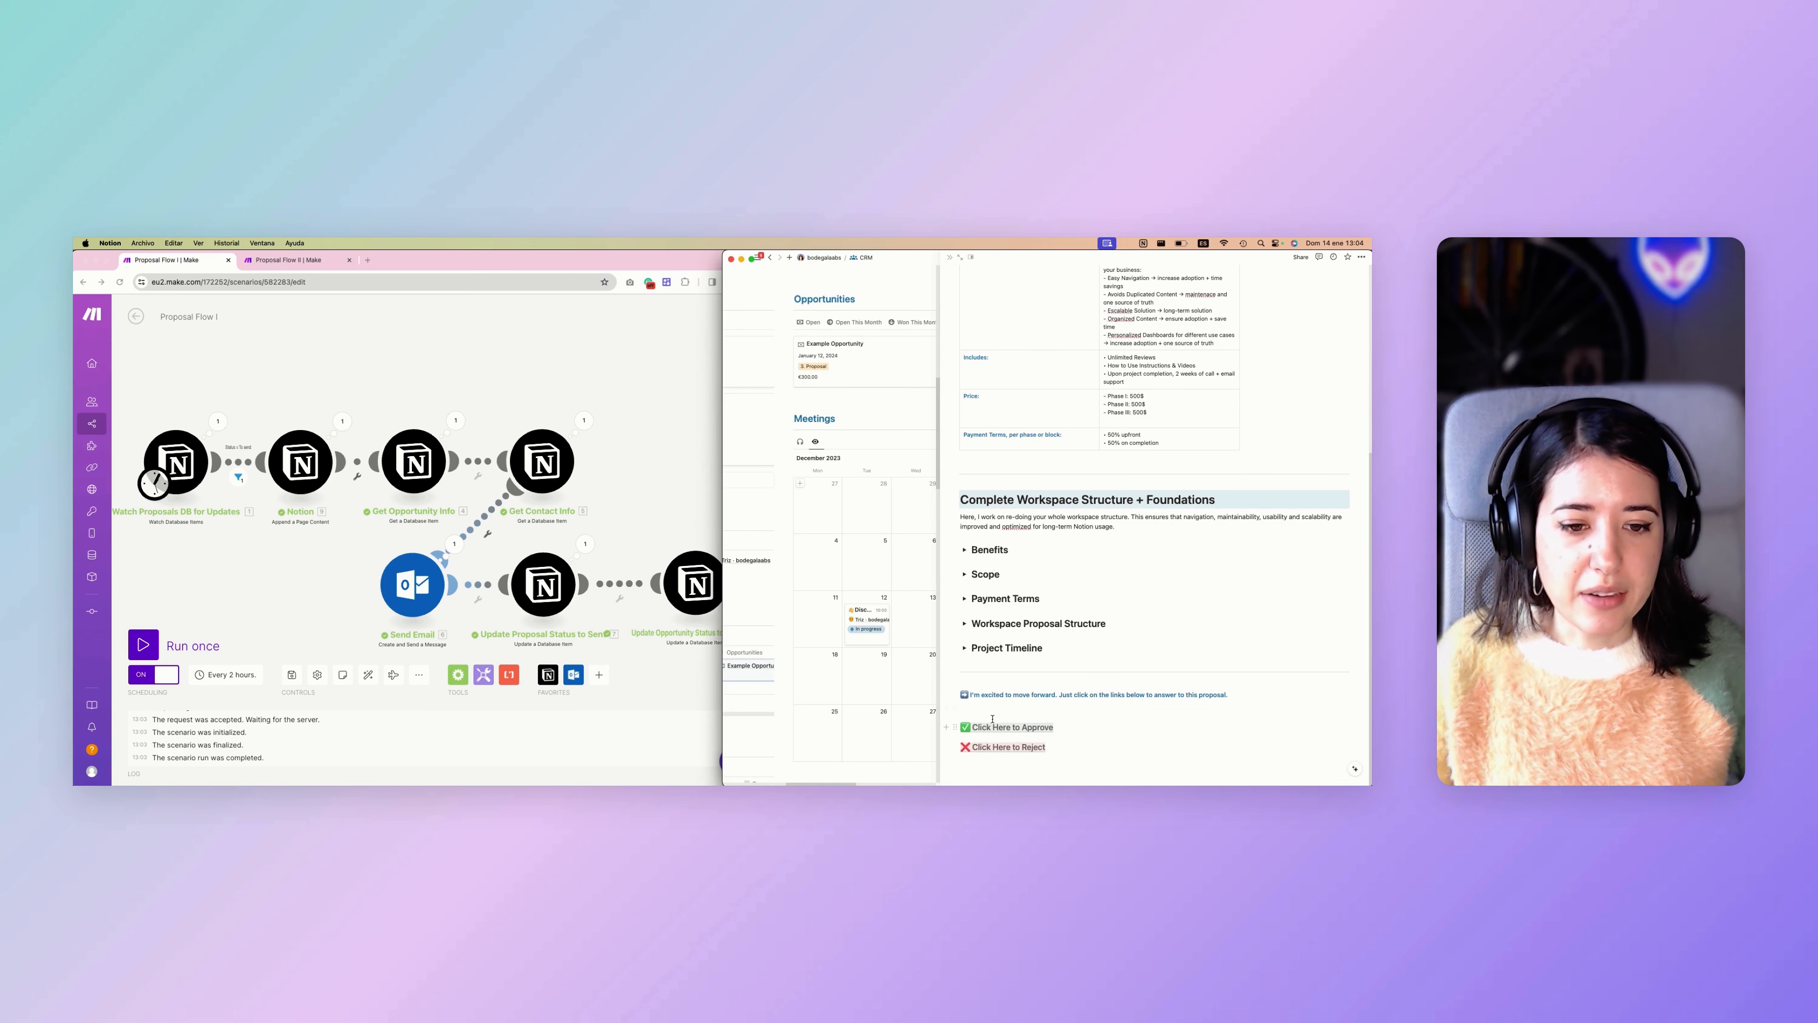
mouse_move(995, 732)
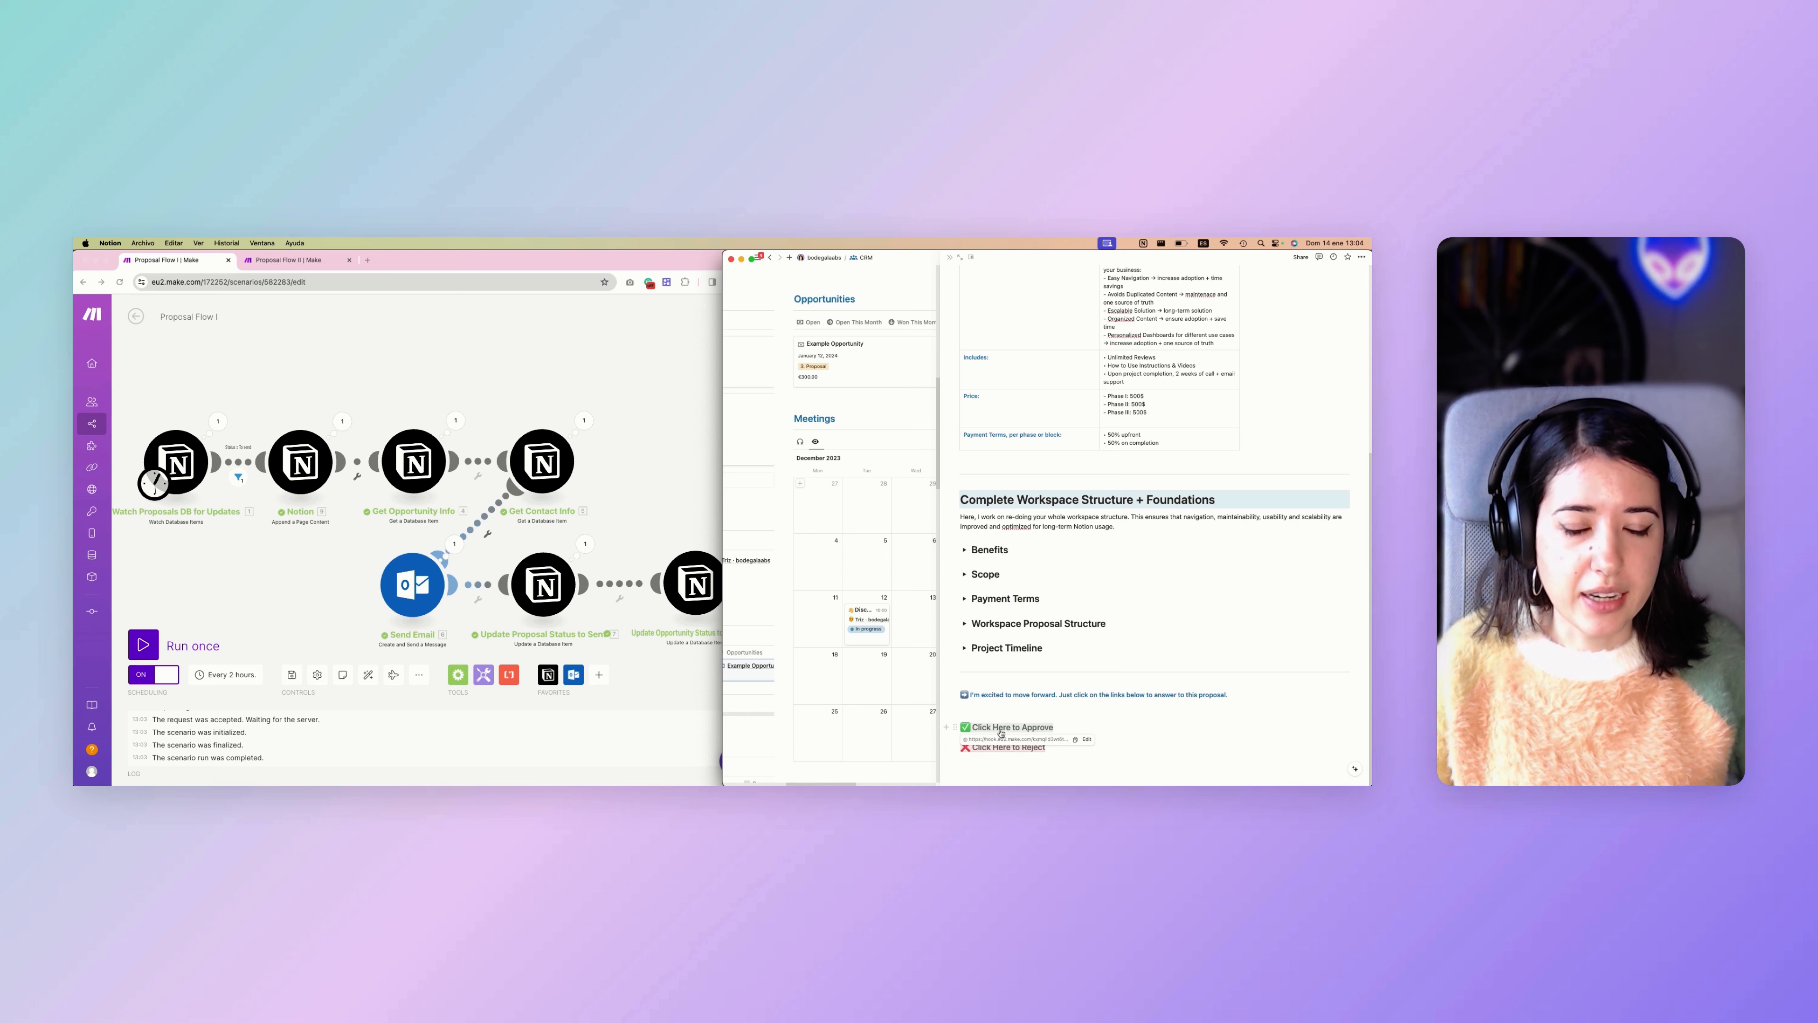
left_click(988, 709)
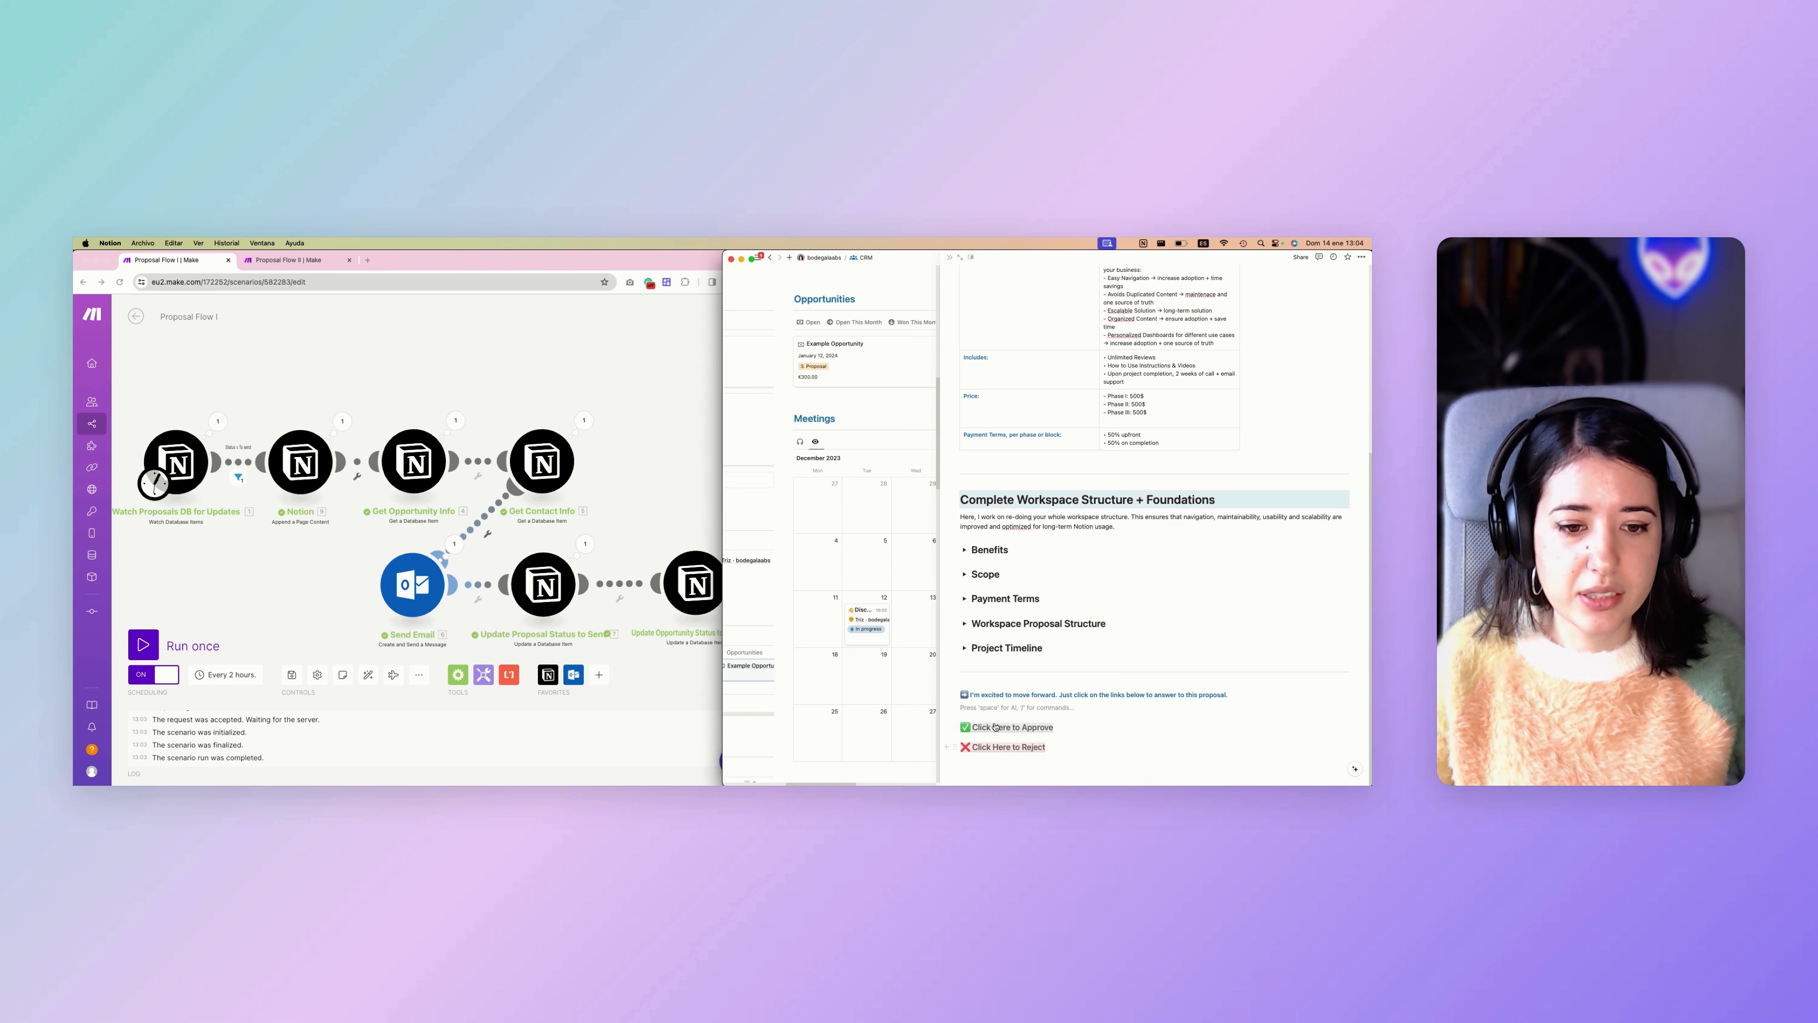
Check the proposal's Status, Stage and Date Sent in Notion, along with the CRM's Contacts and Proposals sections.
left_click(293, 469)
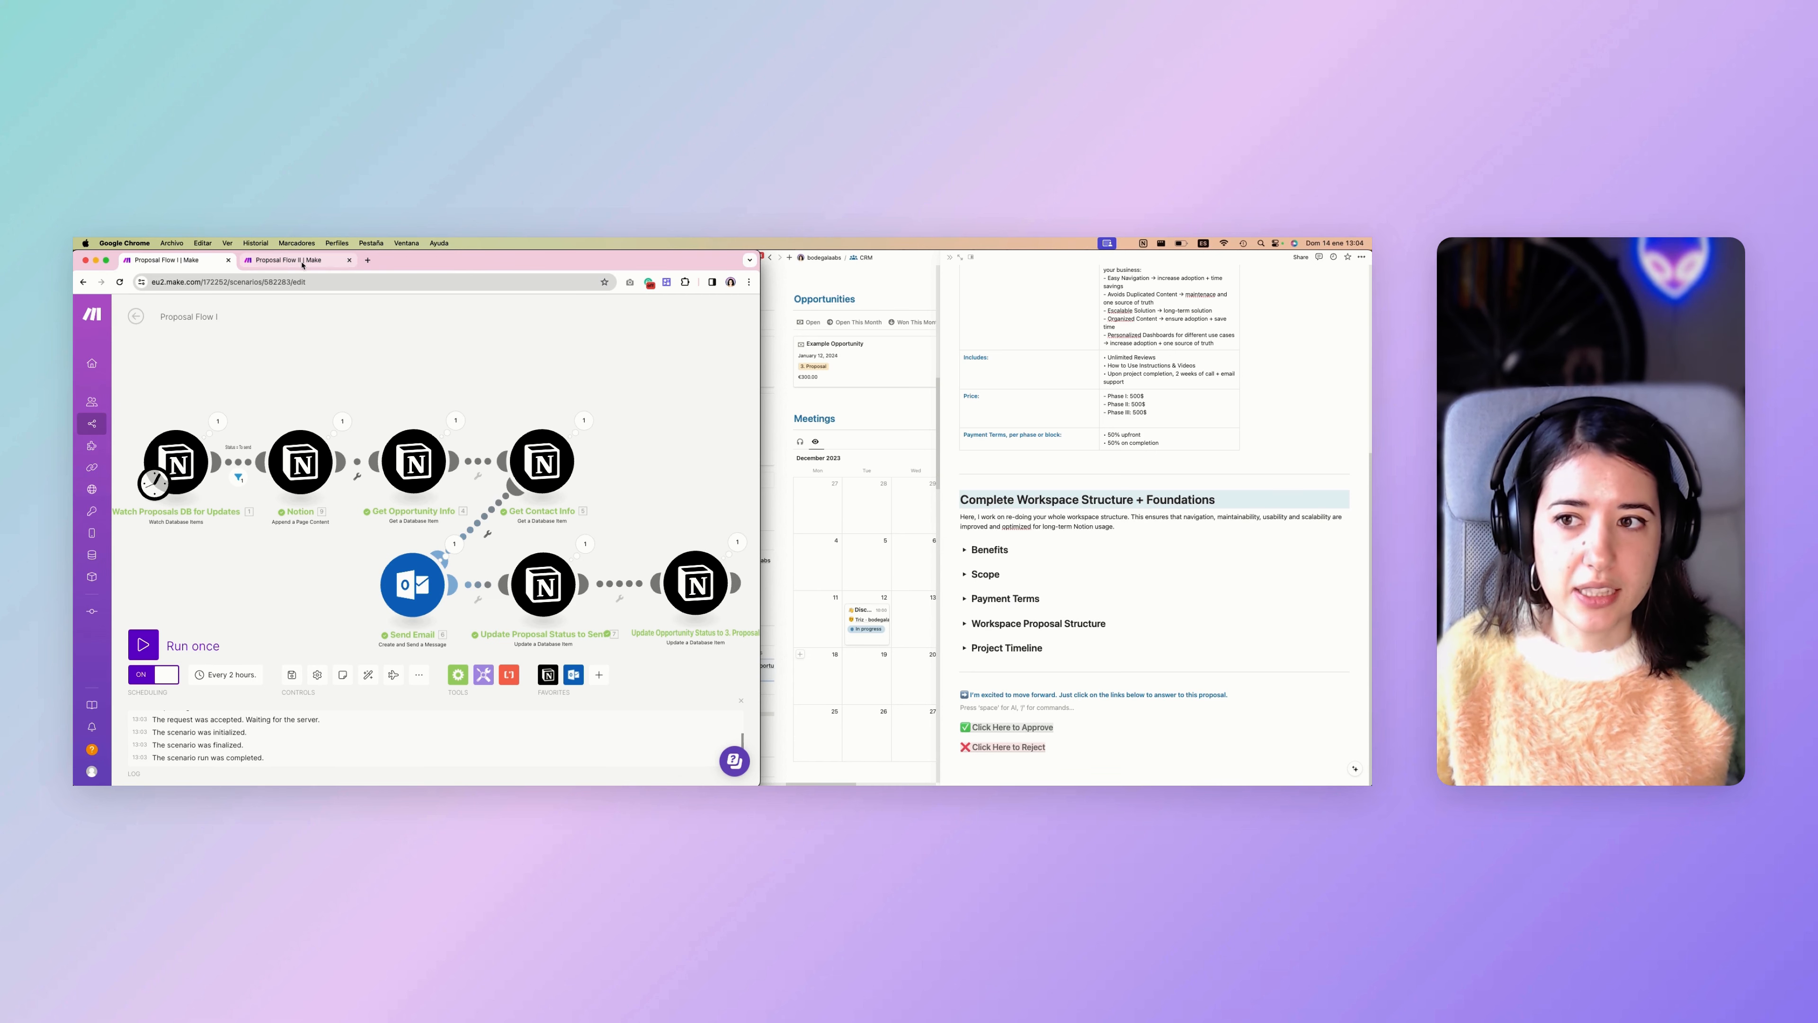
left_click(859, 442)
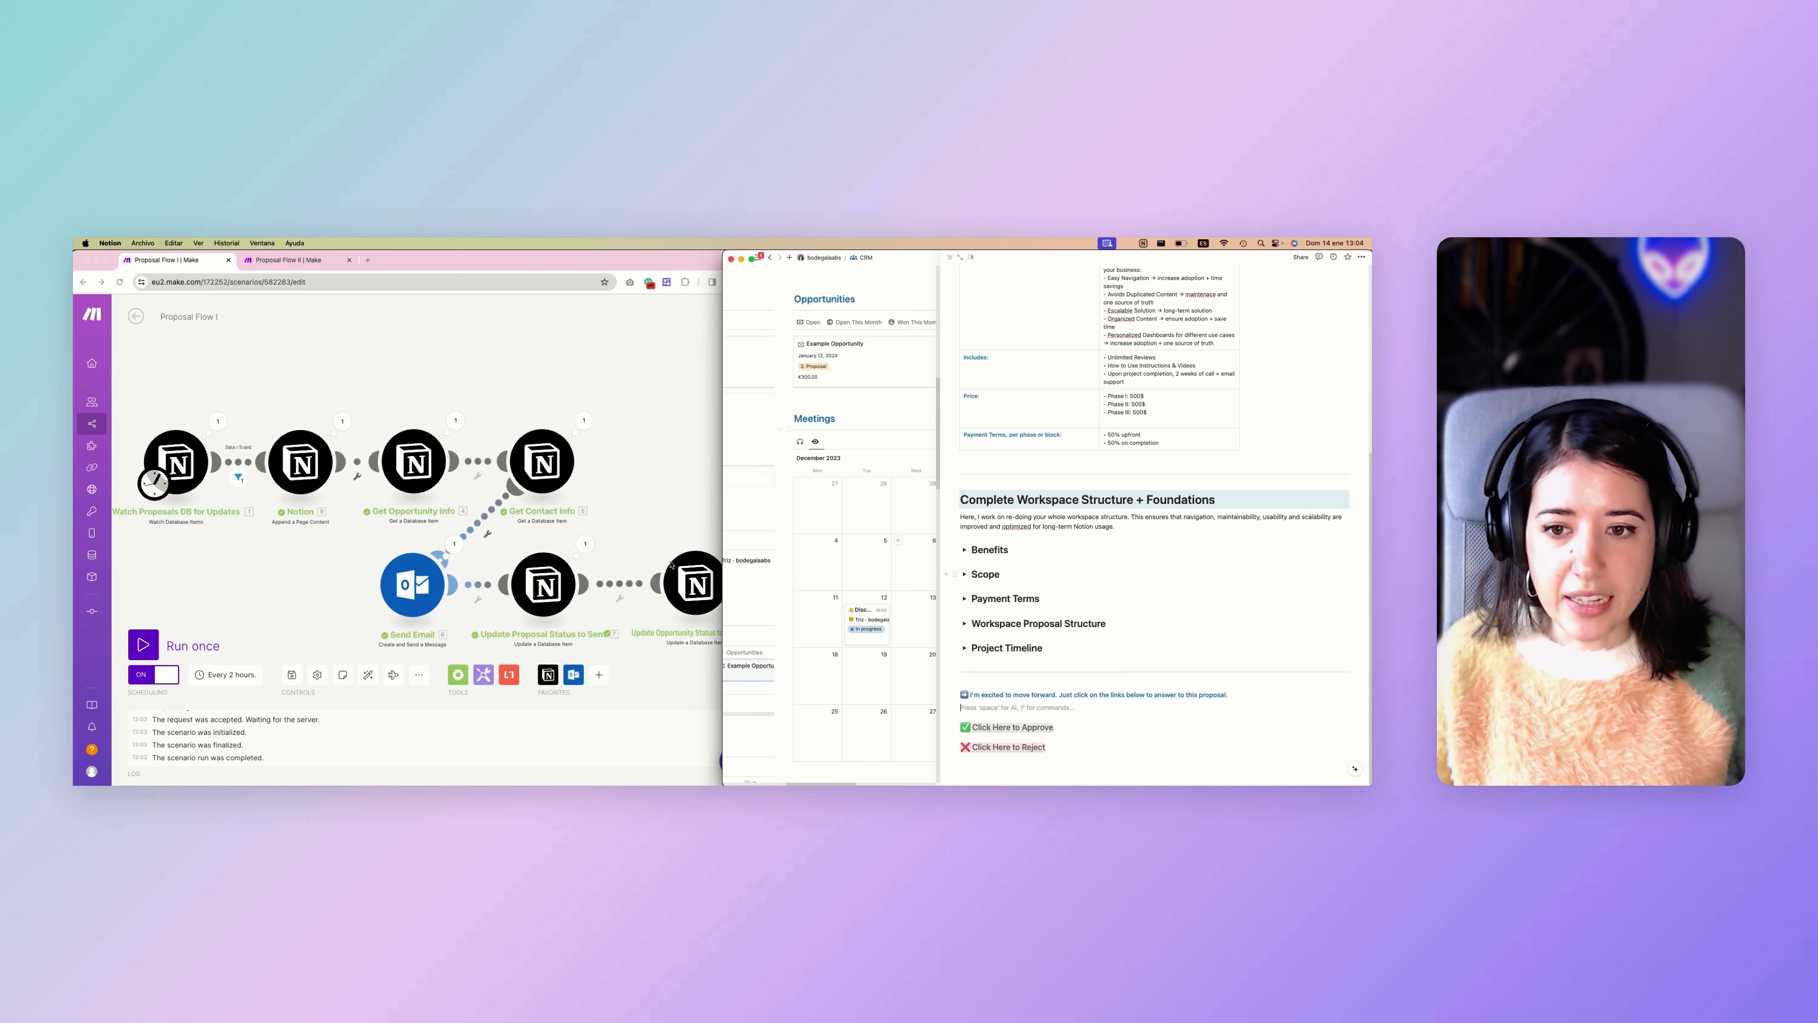
scroll(1094, 521, "up", 5)
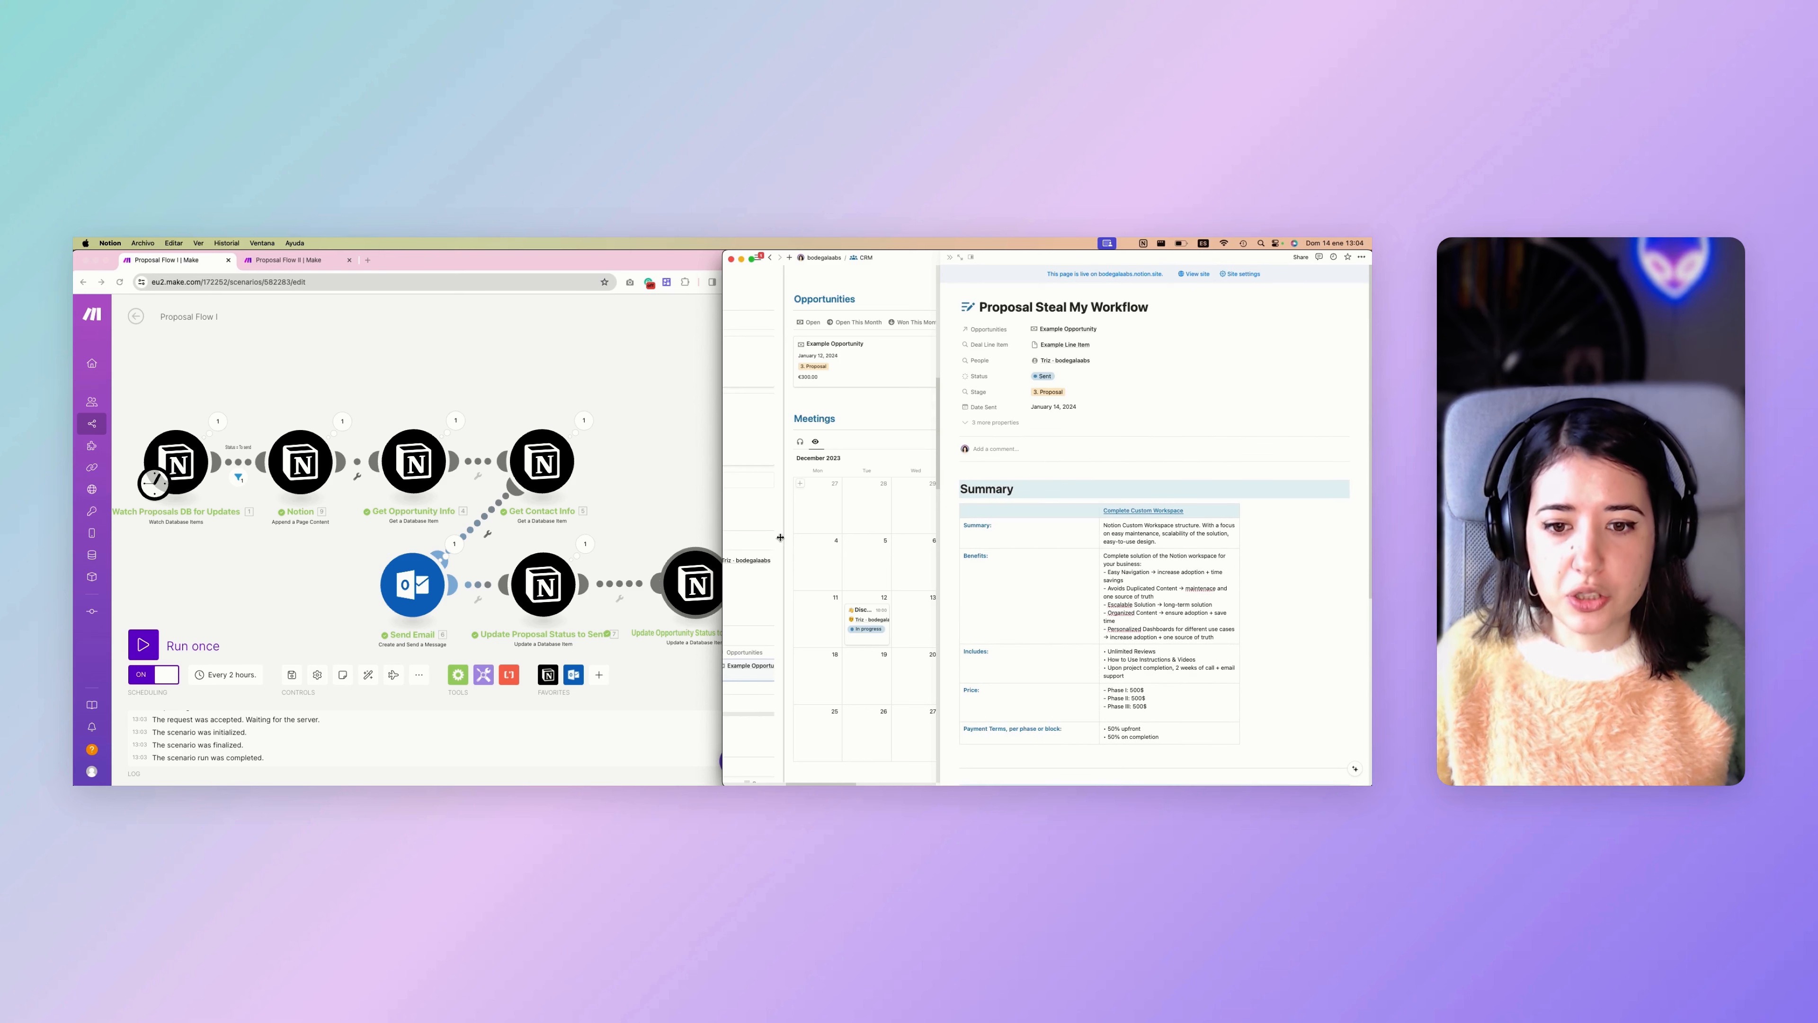
scroll(776, 545, "left", 4)
Switch to the proposal email in Outlook, open its proposal link in a new browser window, and return to the email.
left_click(608, 496)
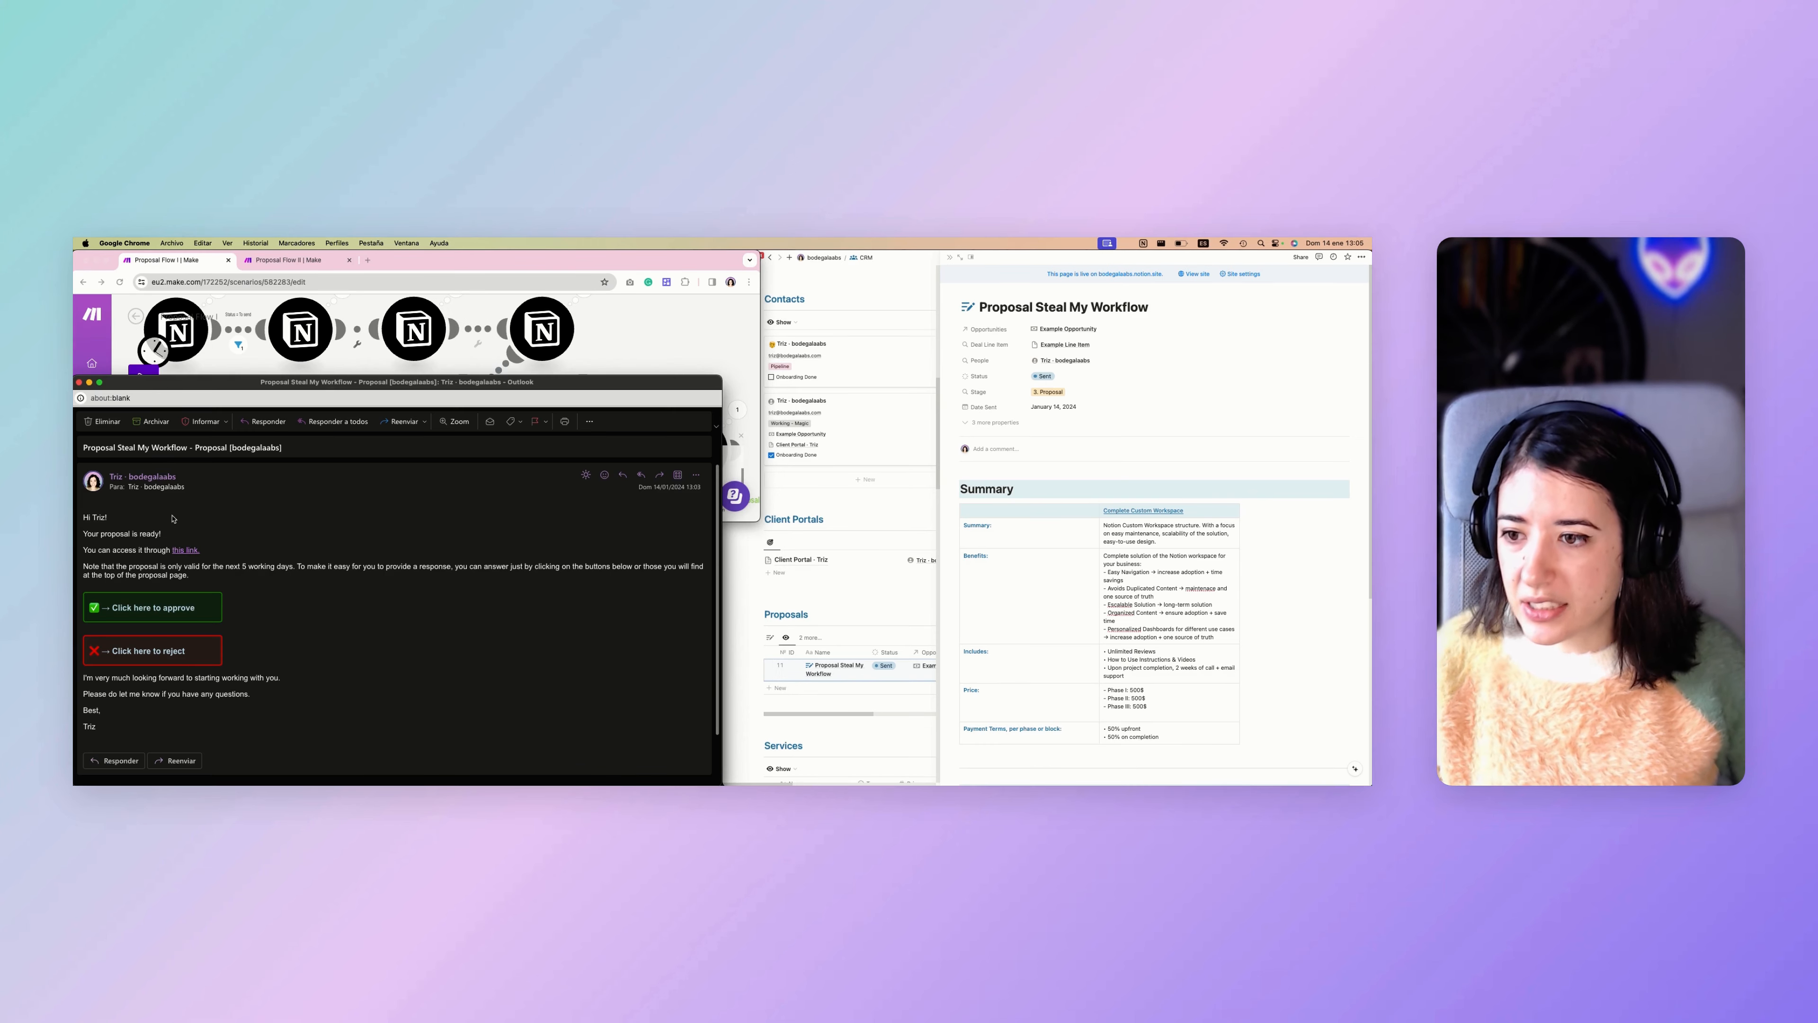
scroll(155, 523, "down", 1)
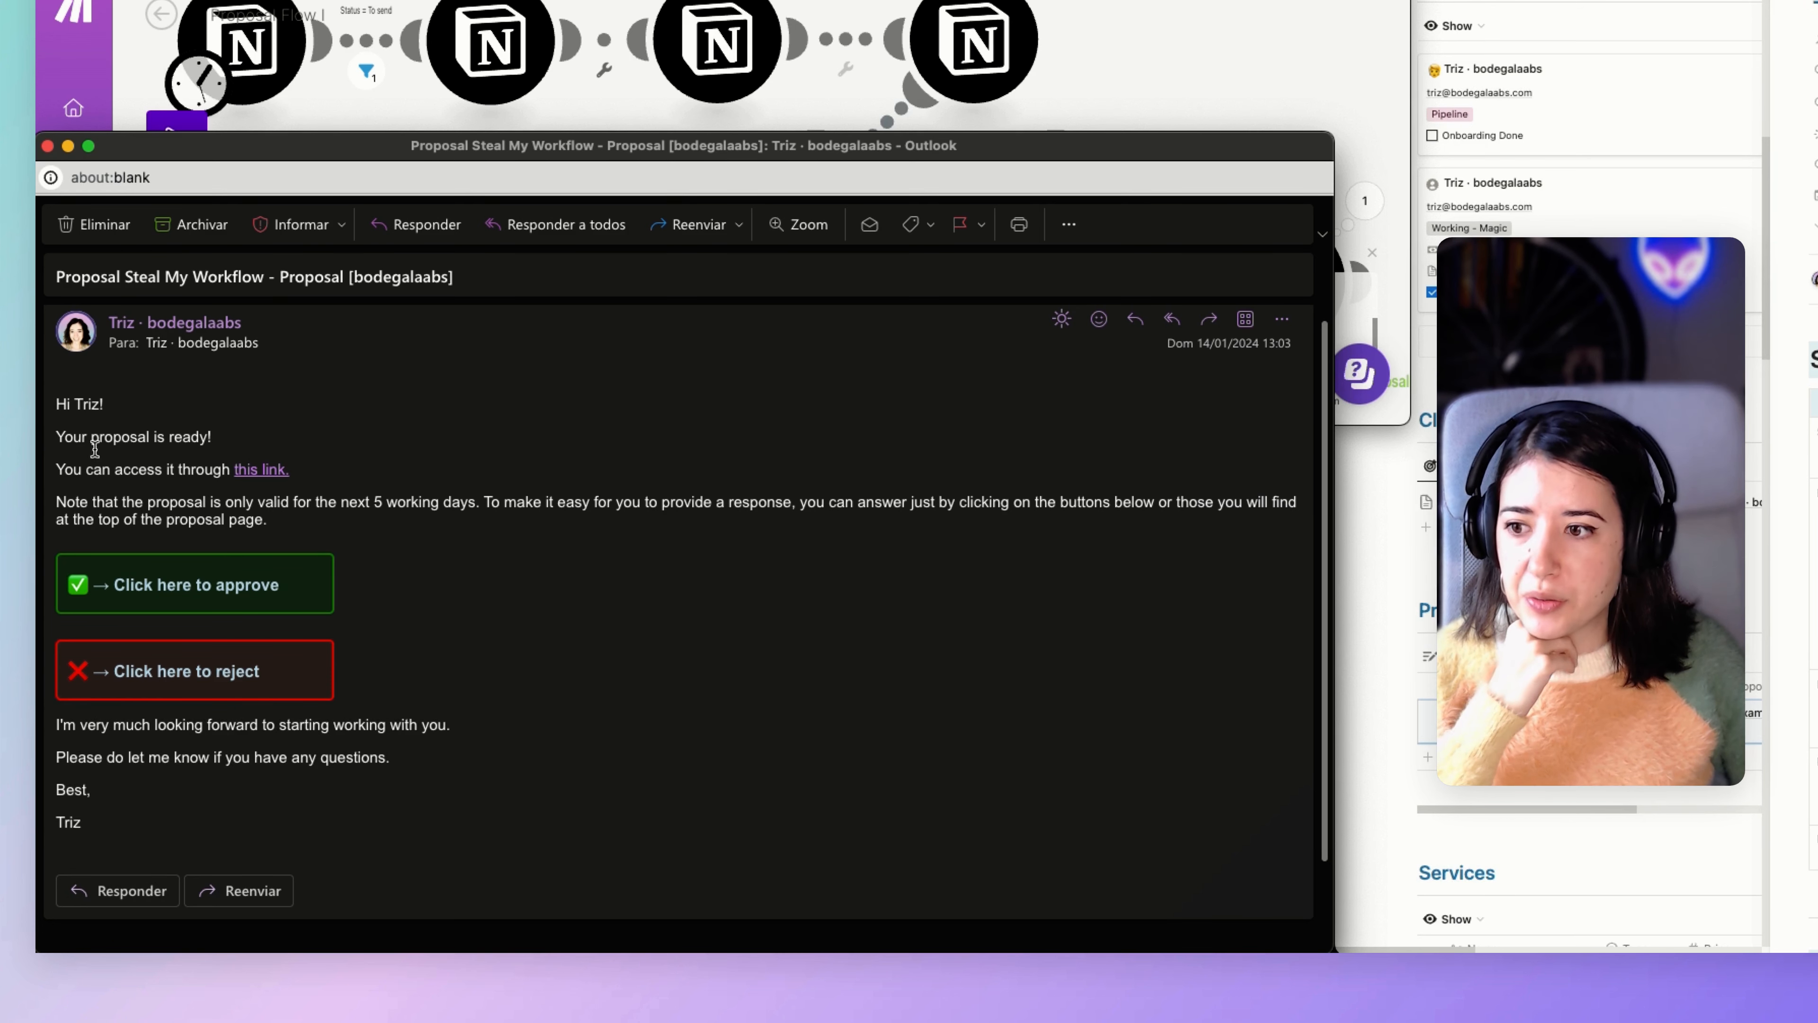
right_click(267, 474)
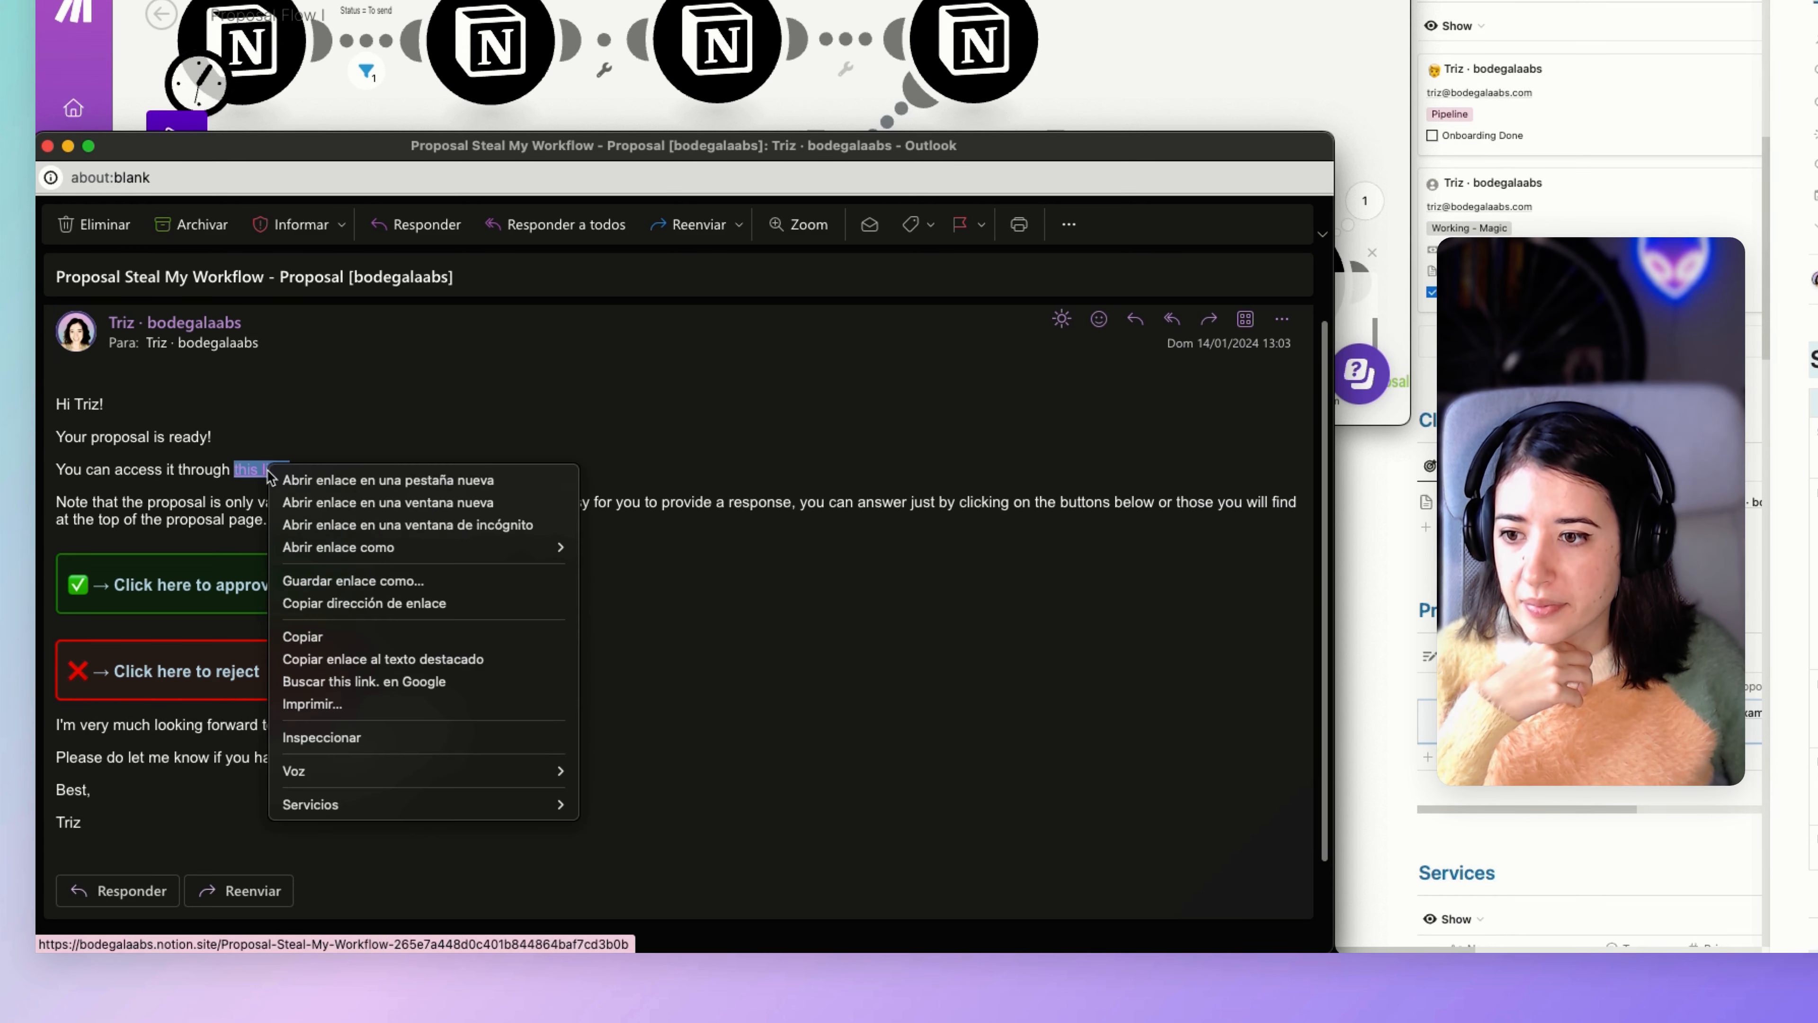
left_click(301, 503)
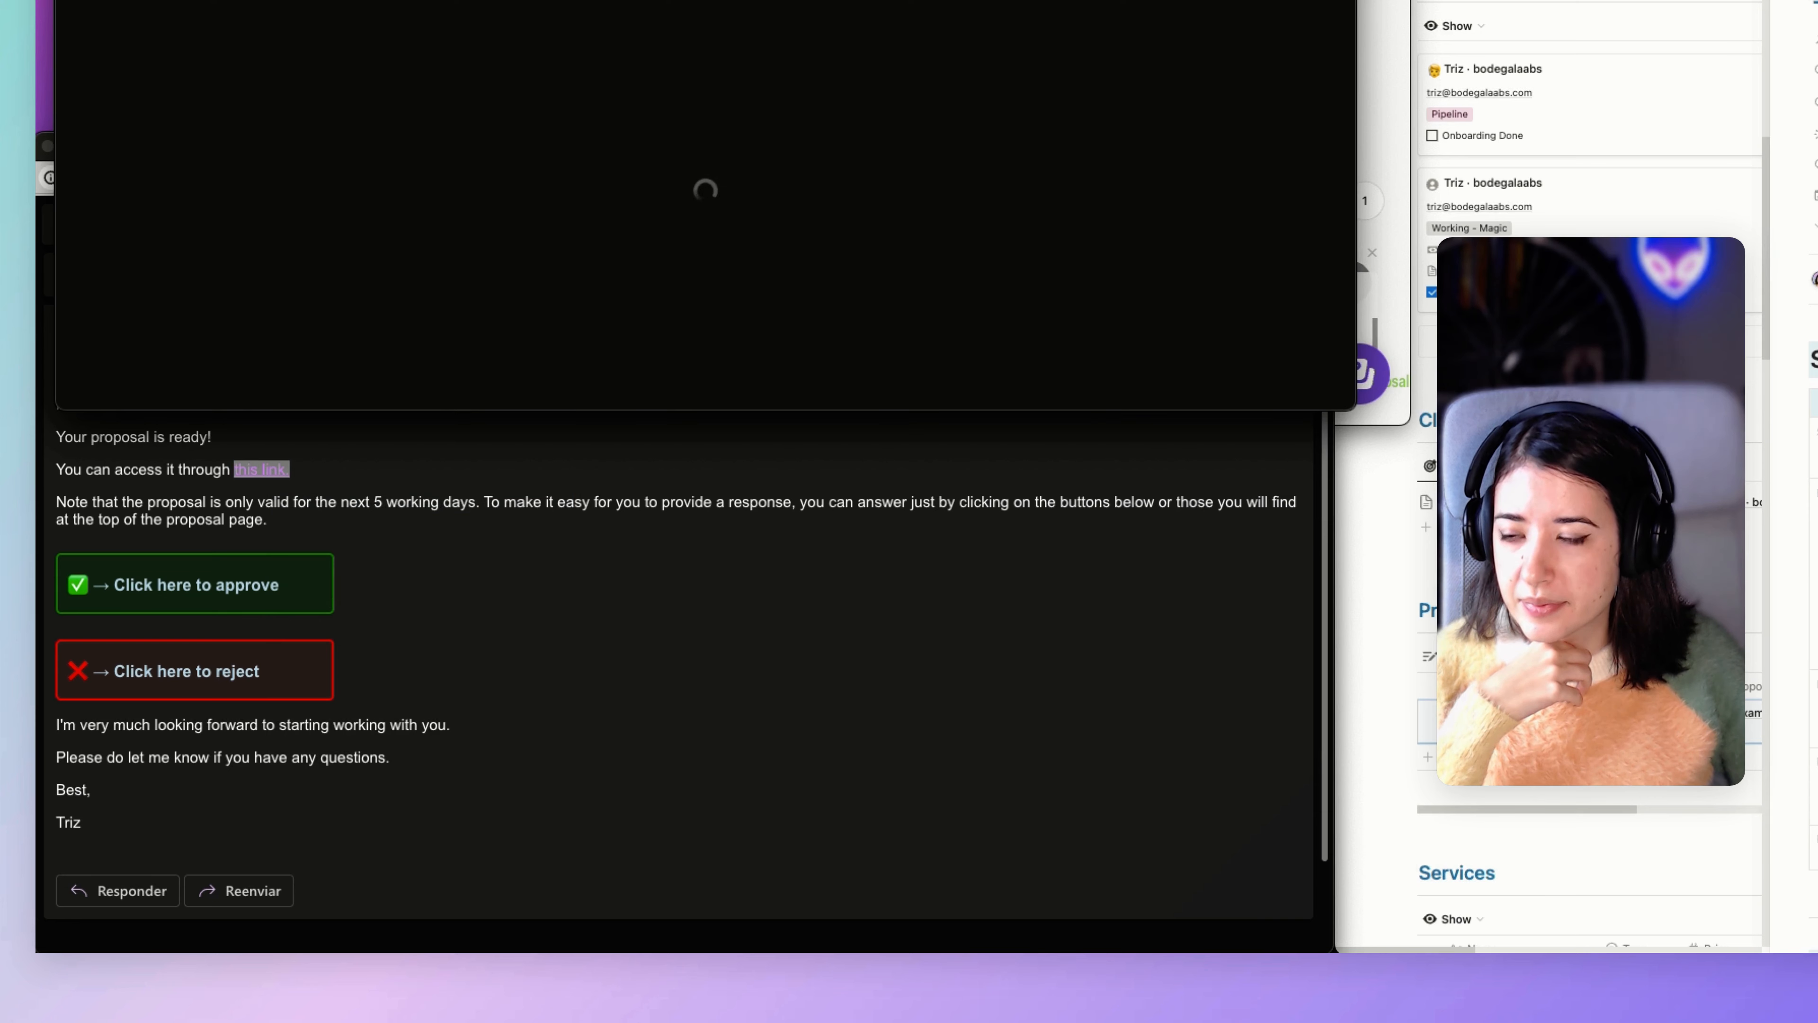
left_click(561, 511)
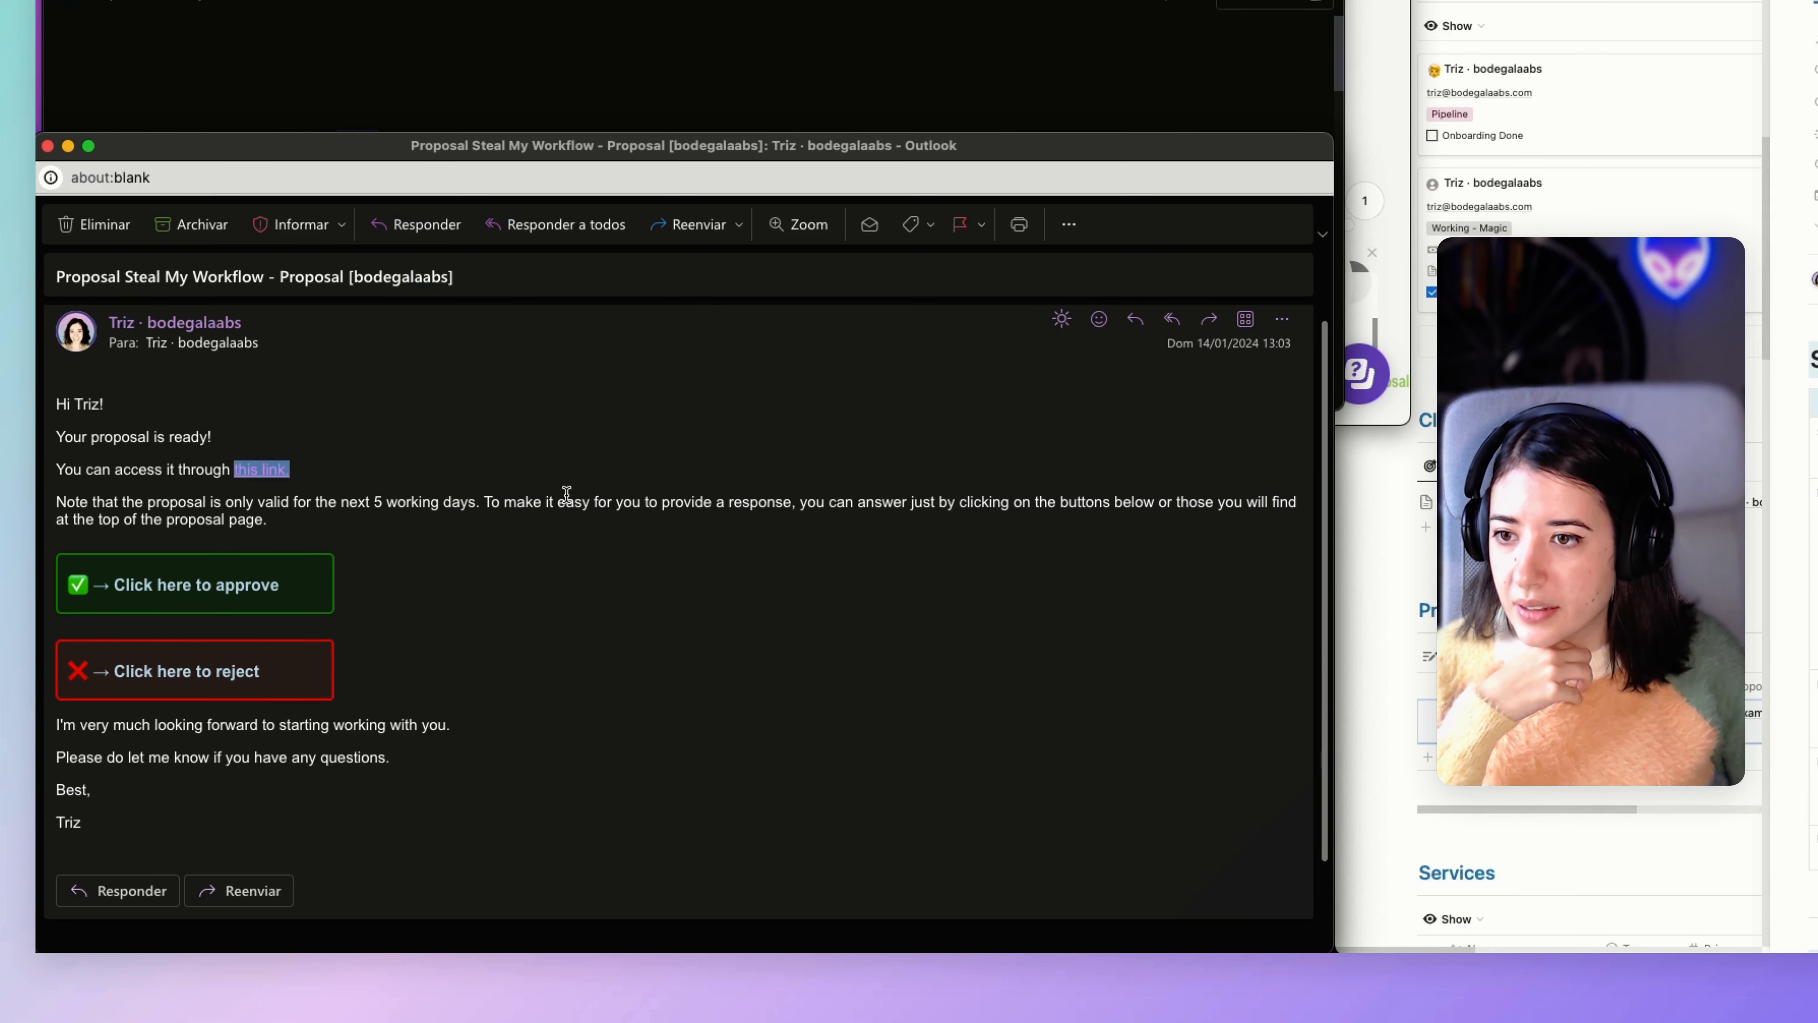
Read the proposal email's validity note, its approve and reject buttons, and the closing lines.
left_click(98, 510)
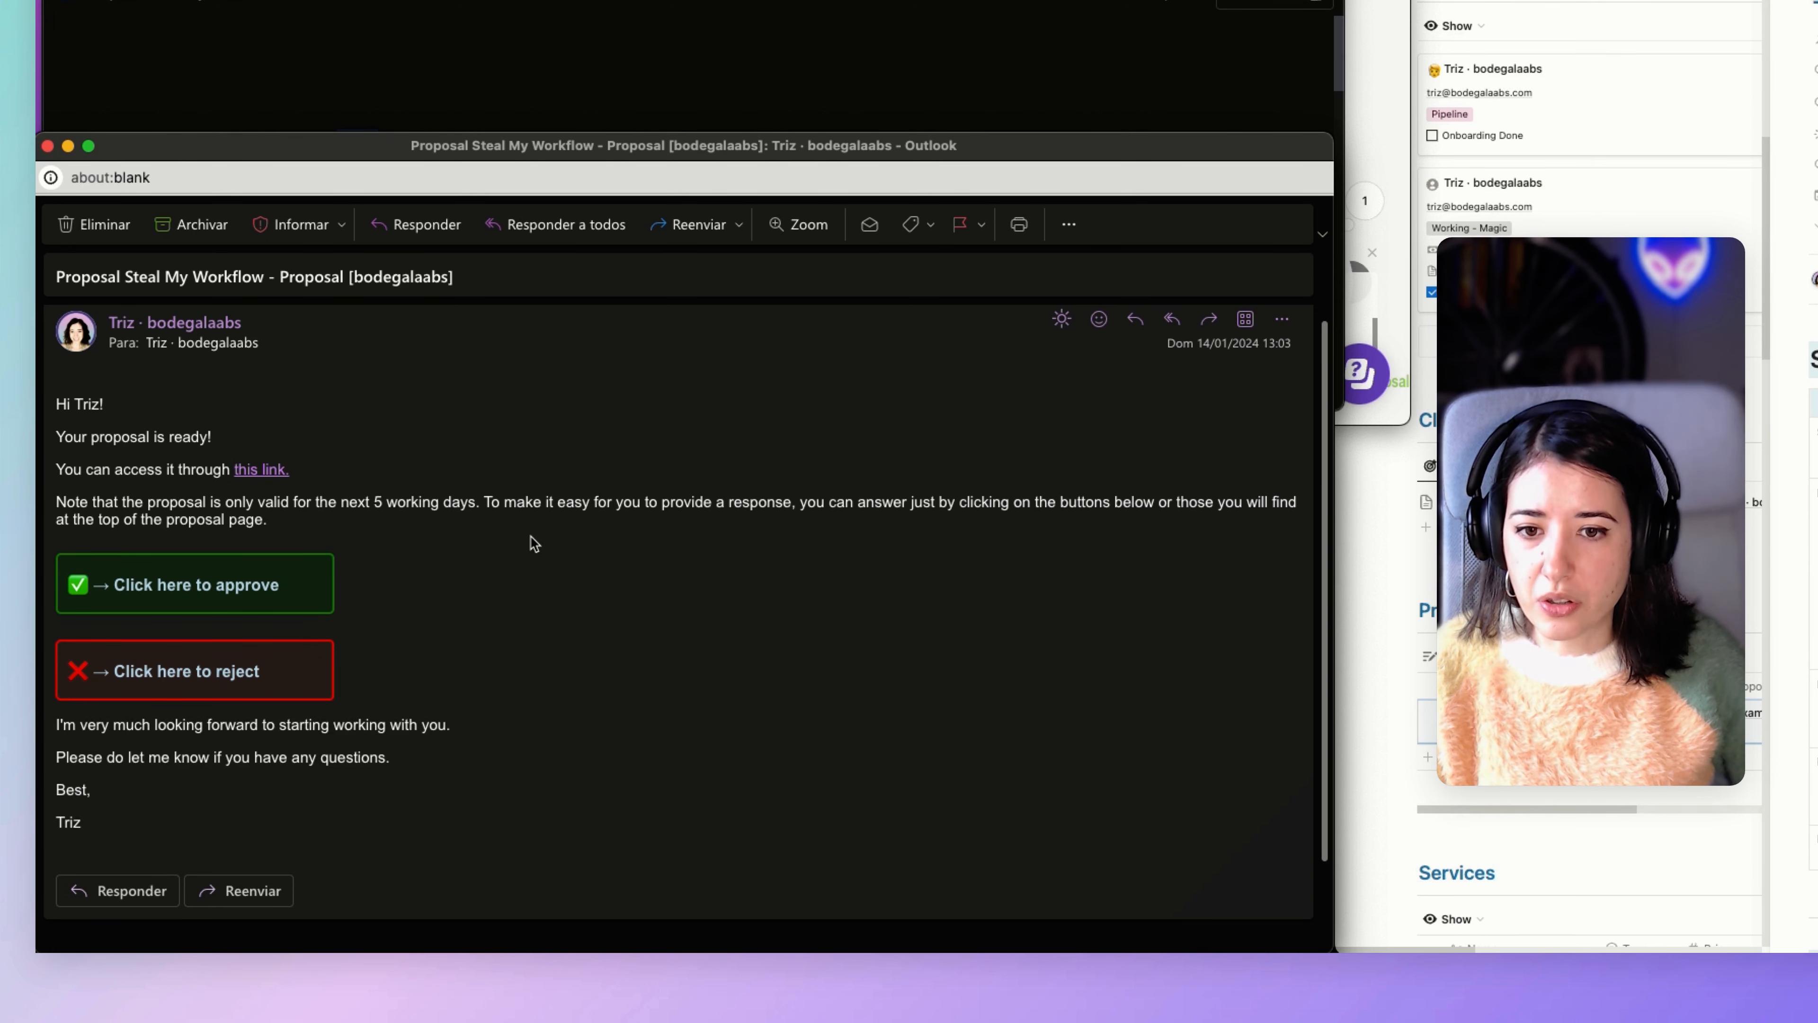
scroll(134, 517, "down", 1)
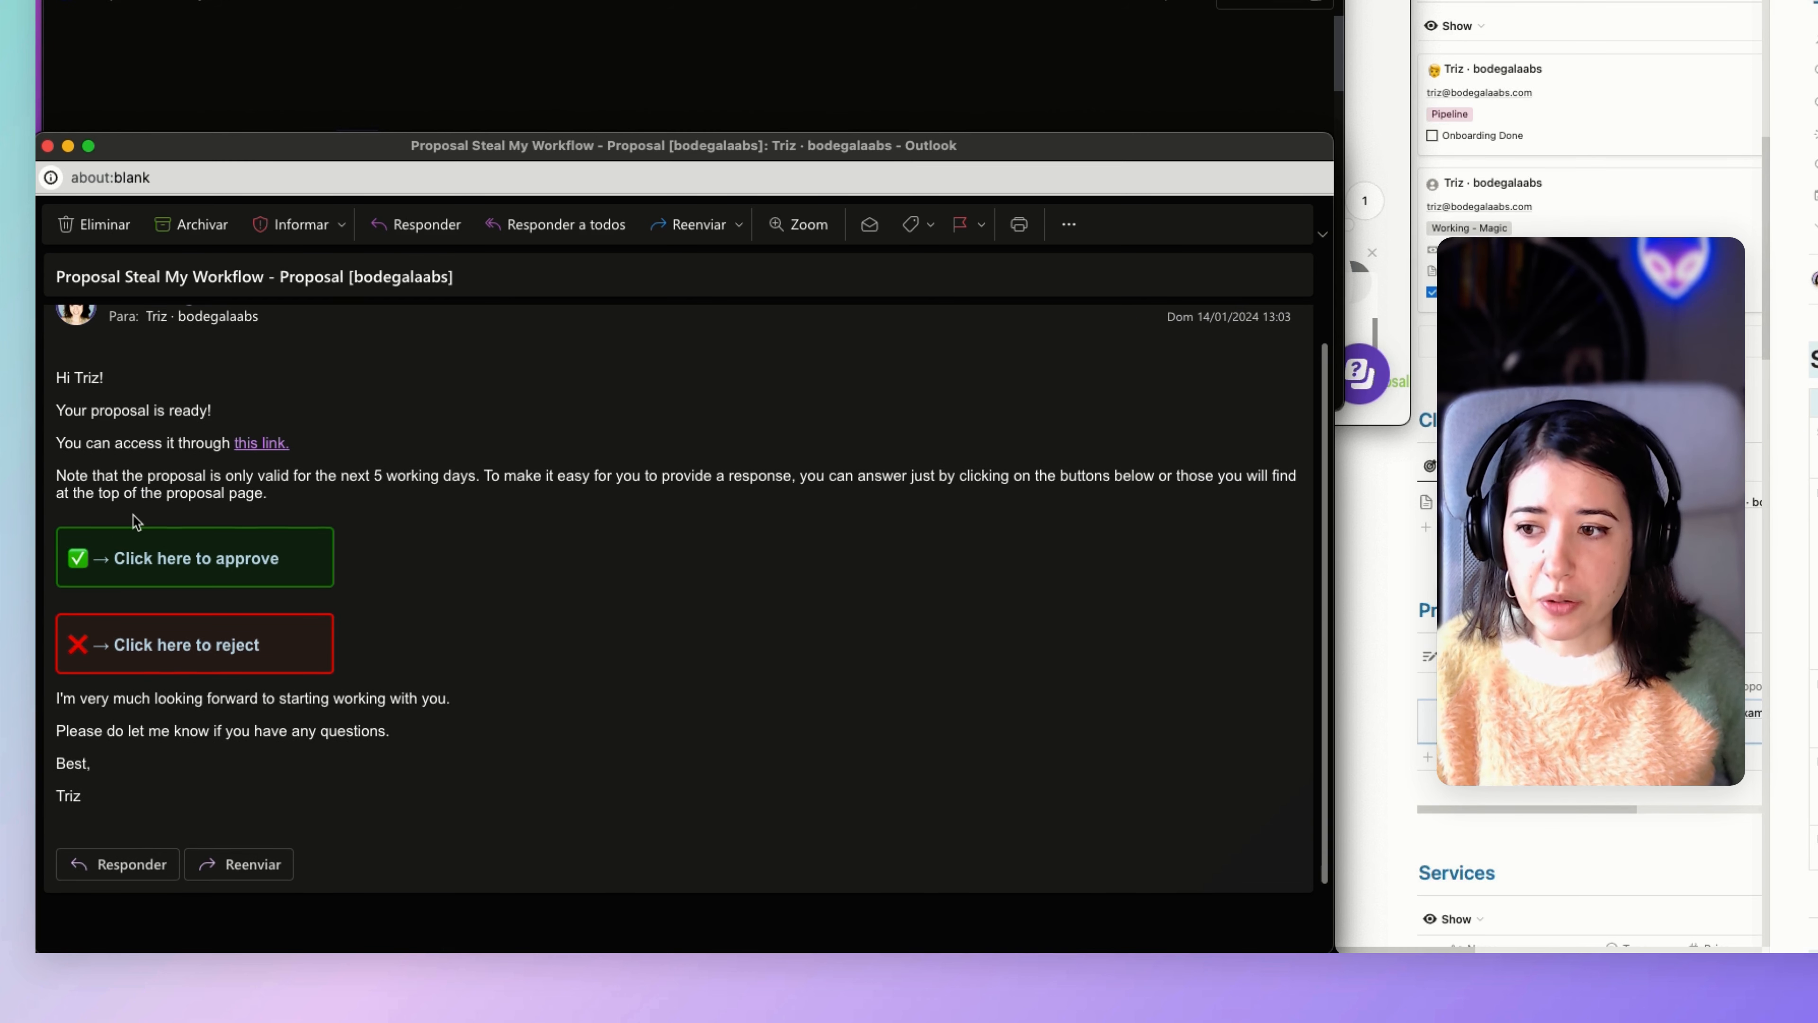
double_click(109, 495)
scroll(149, 499, "down", 1)
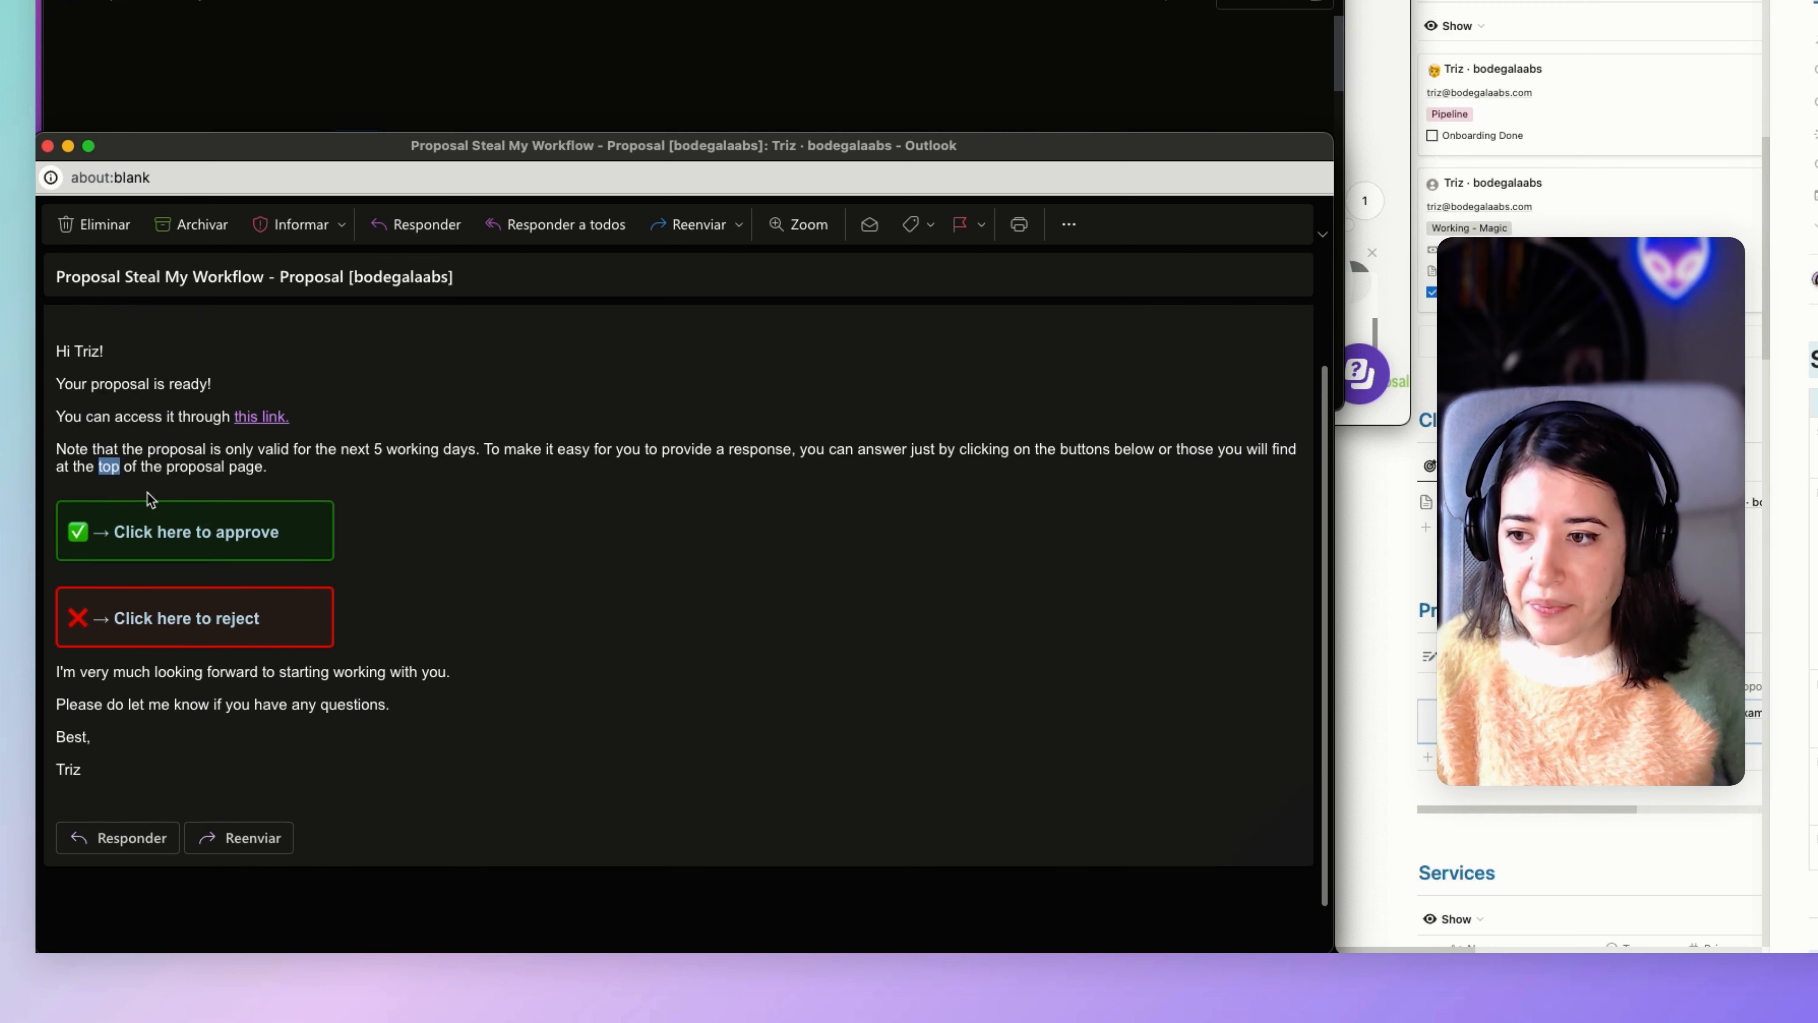
left_click(148, 499)
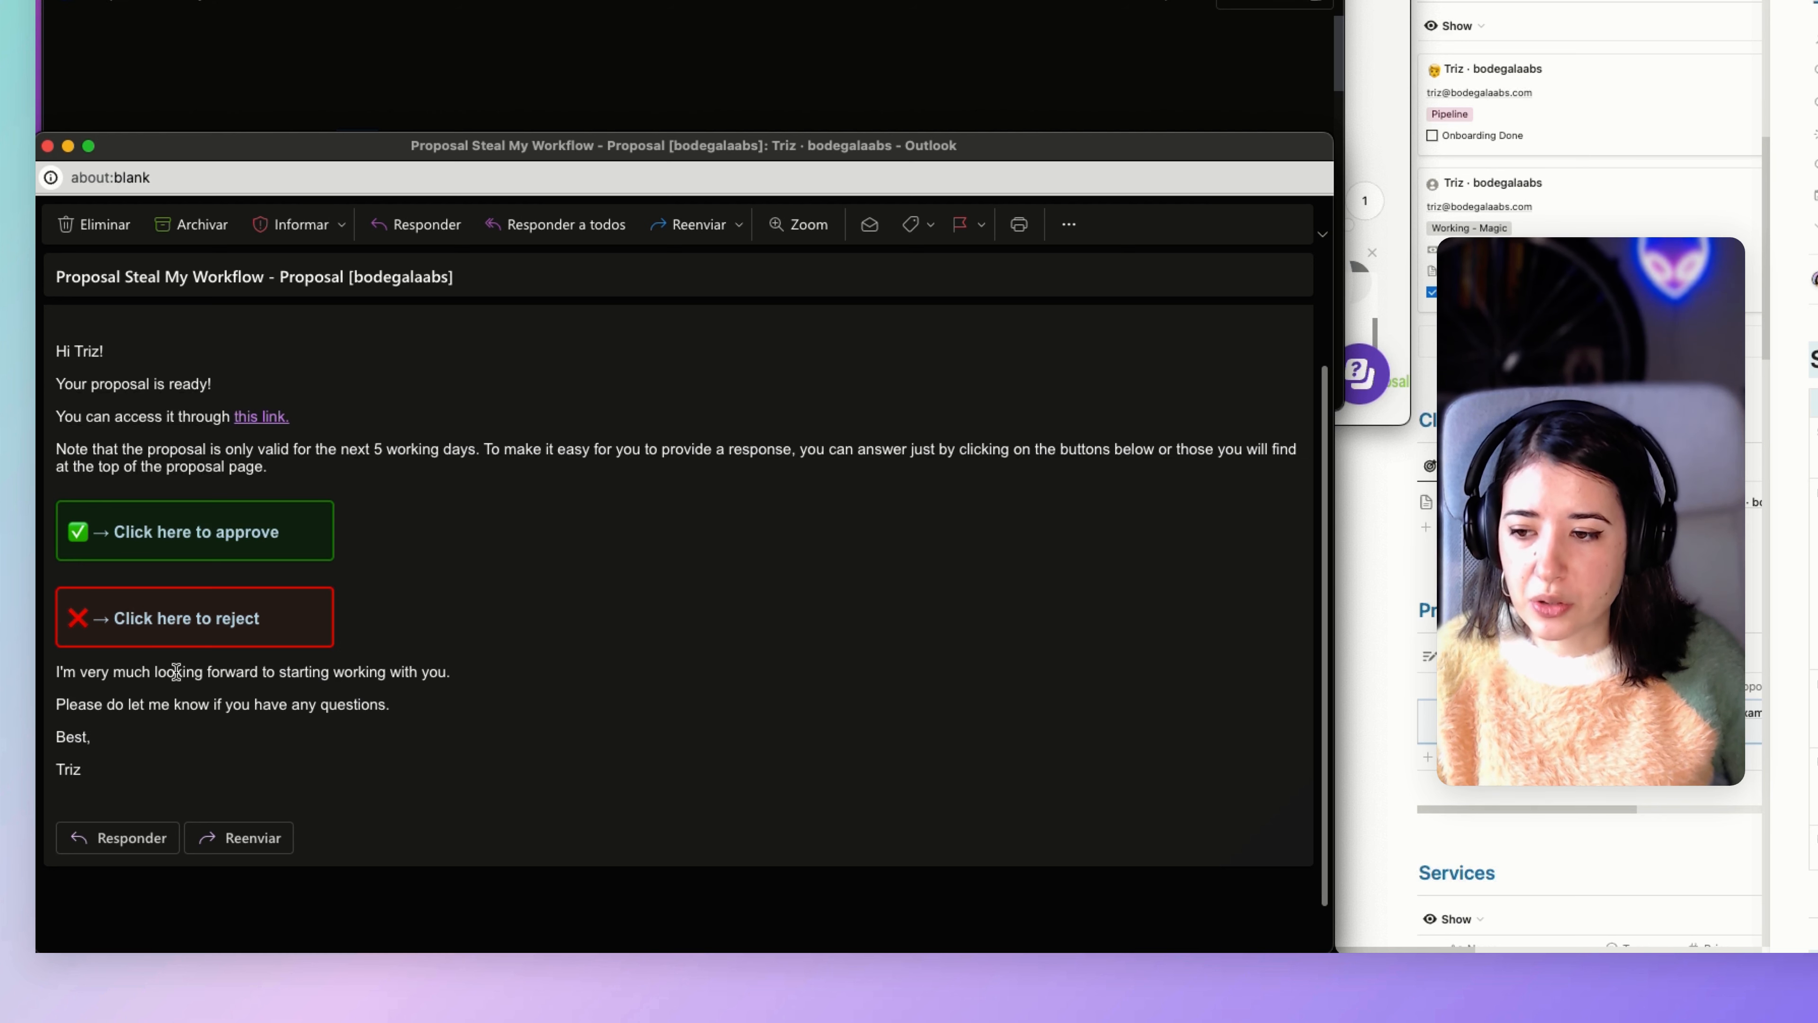
left_click_drag(175, 670, 186, 704)
left_click(186, 704)
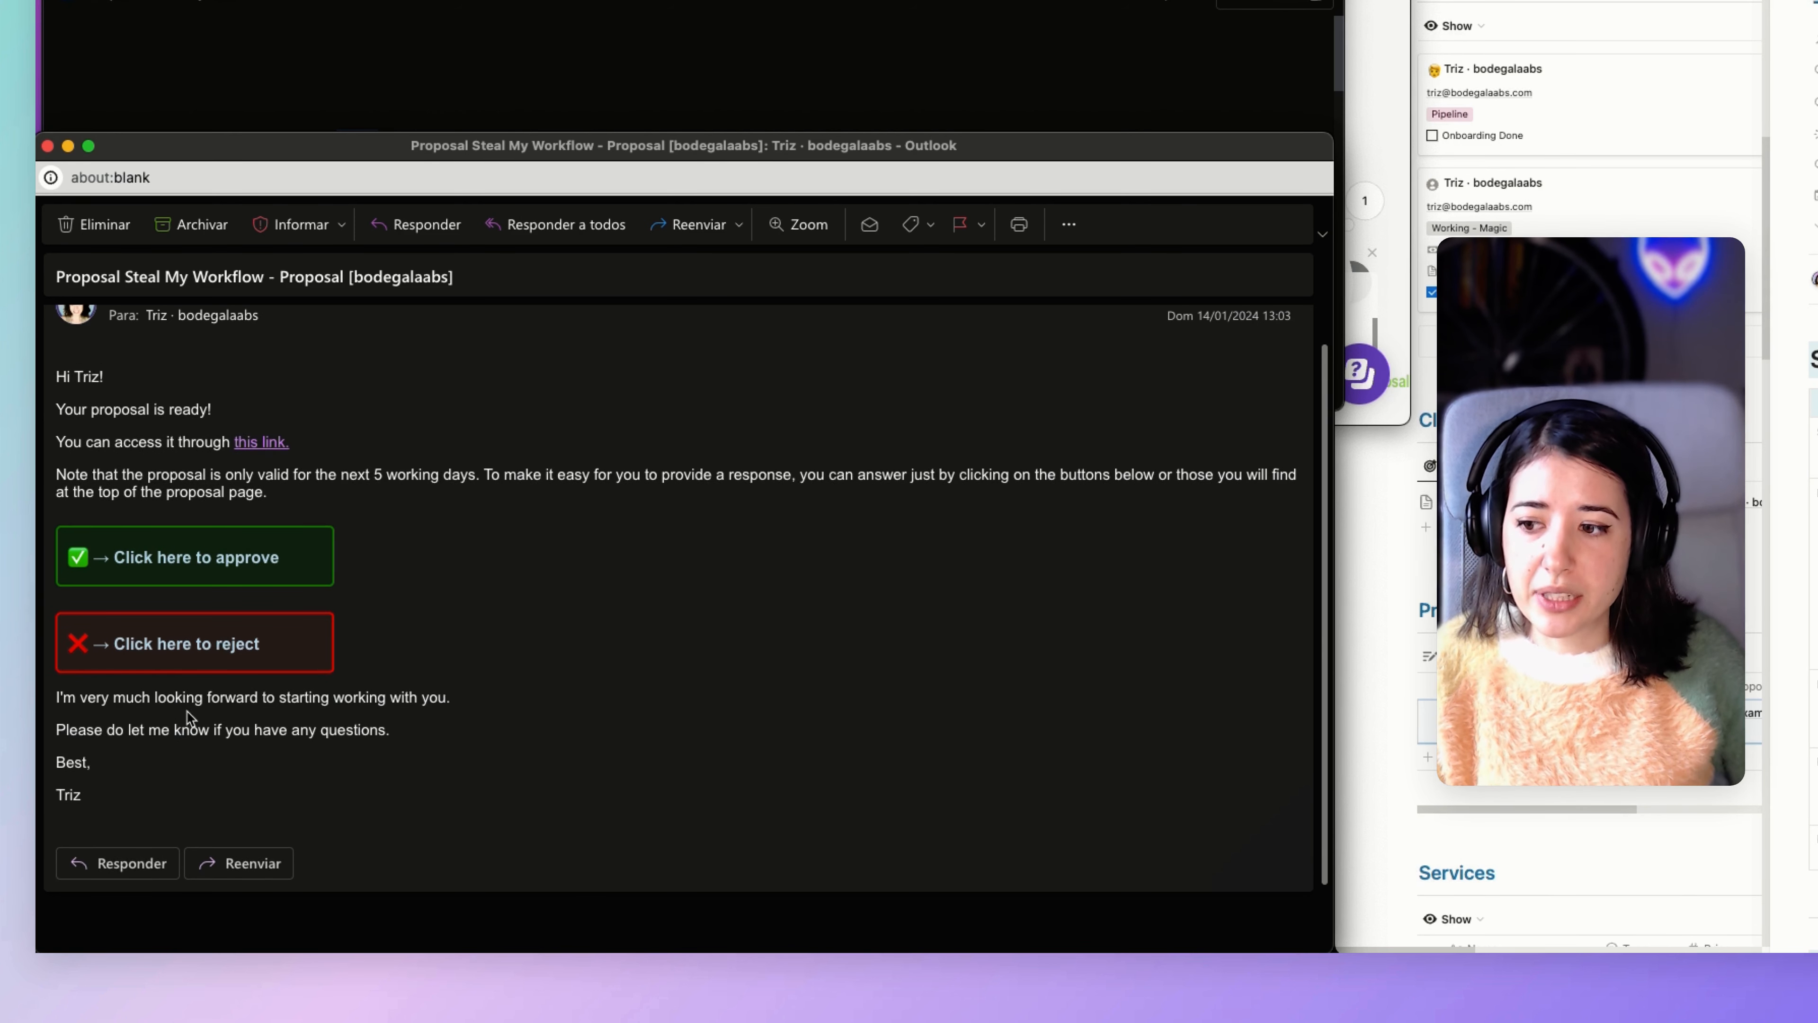
scroll(426, 684, "down", 2)
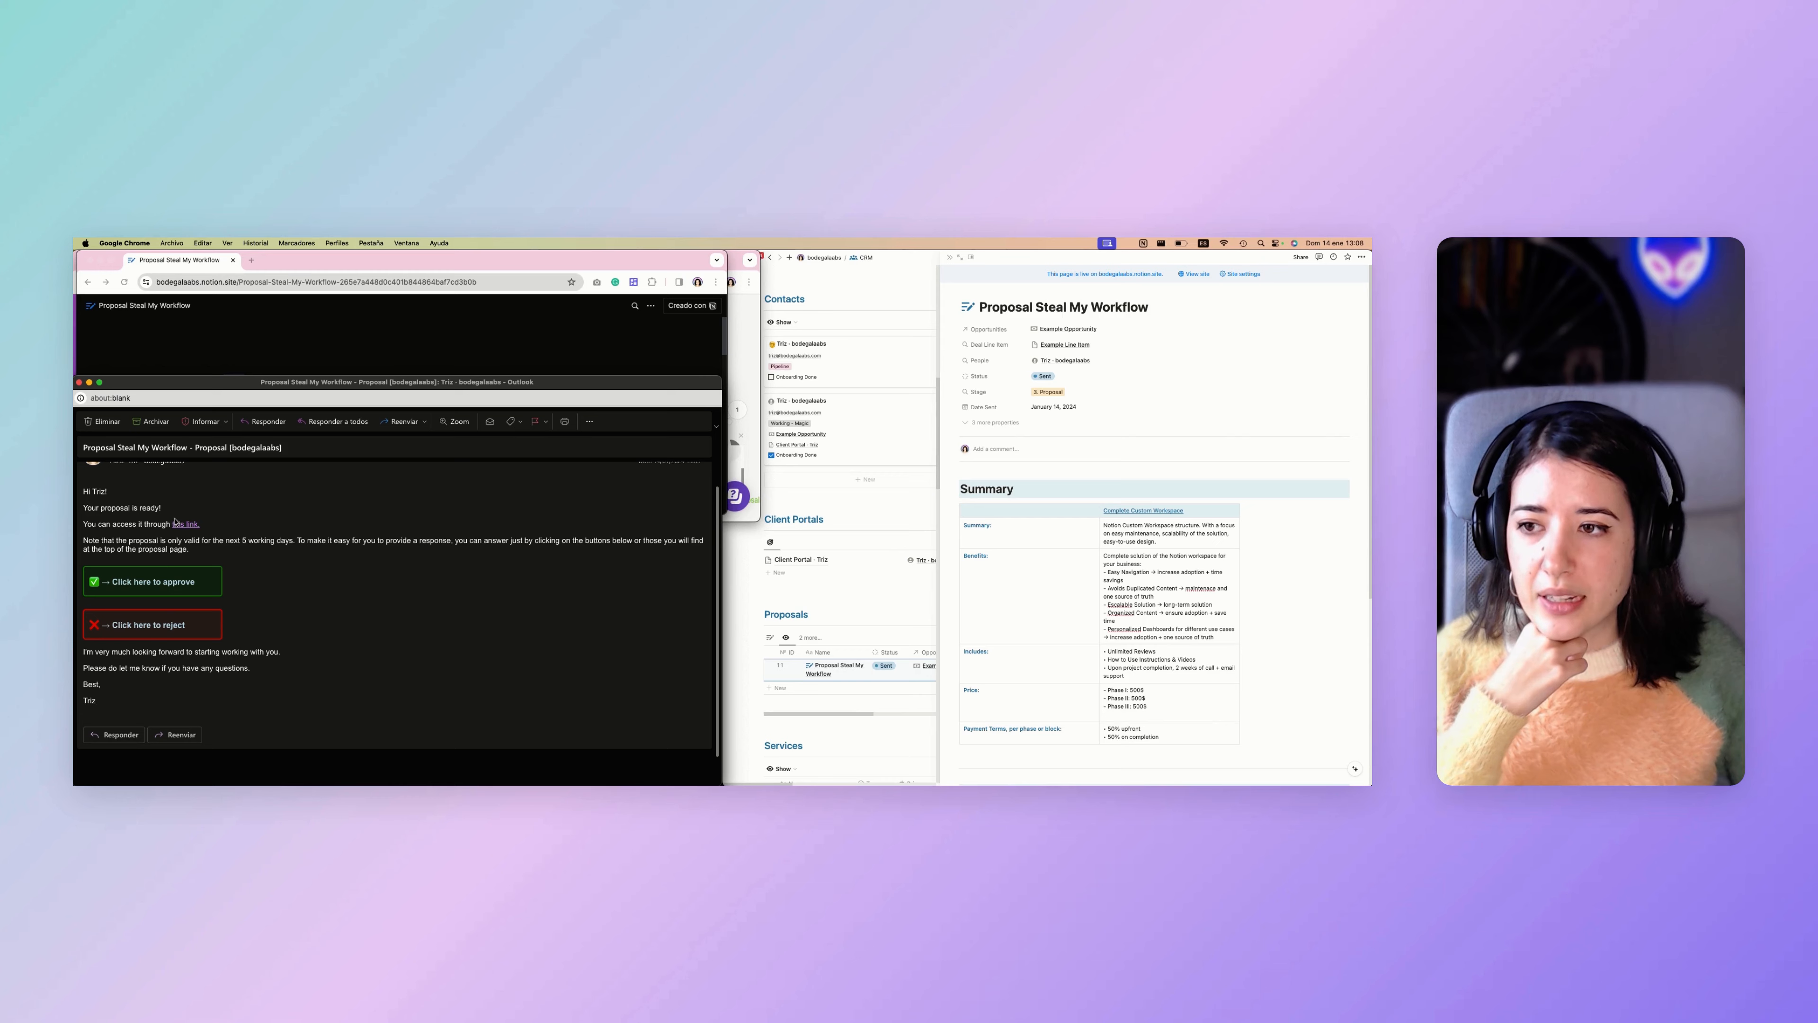
Enlarge the published proposal's browser window and compare the page with the proposal's Publish settings in Notion, leaving the settings as they are.
left_click(217, 268)
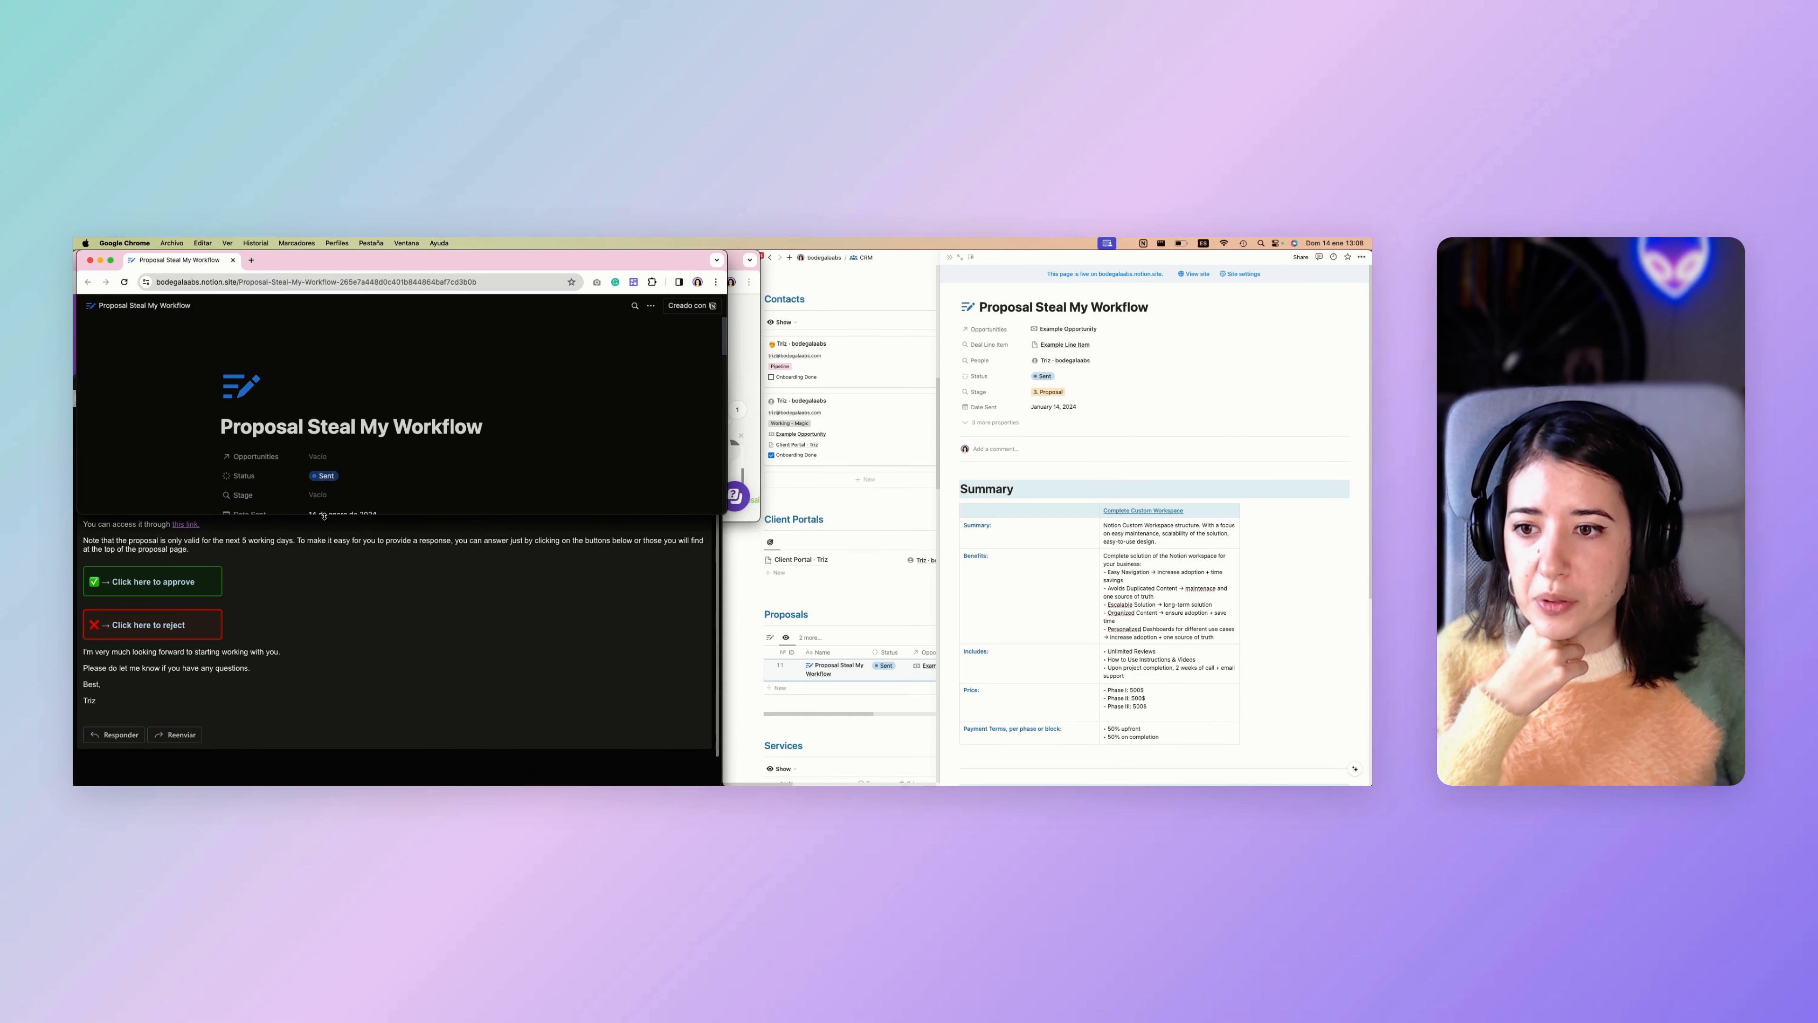
left_click_drag(323, 514, 323, 706)
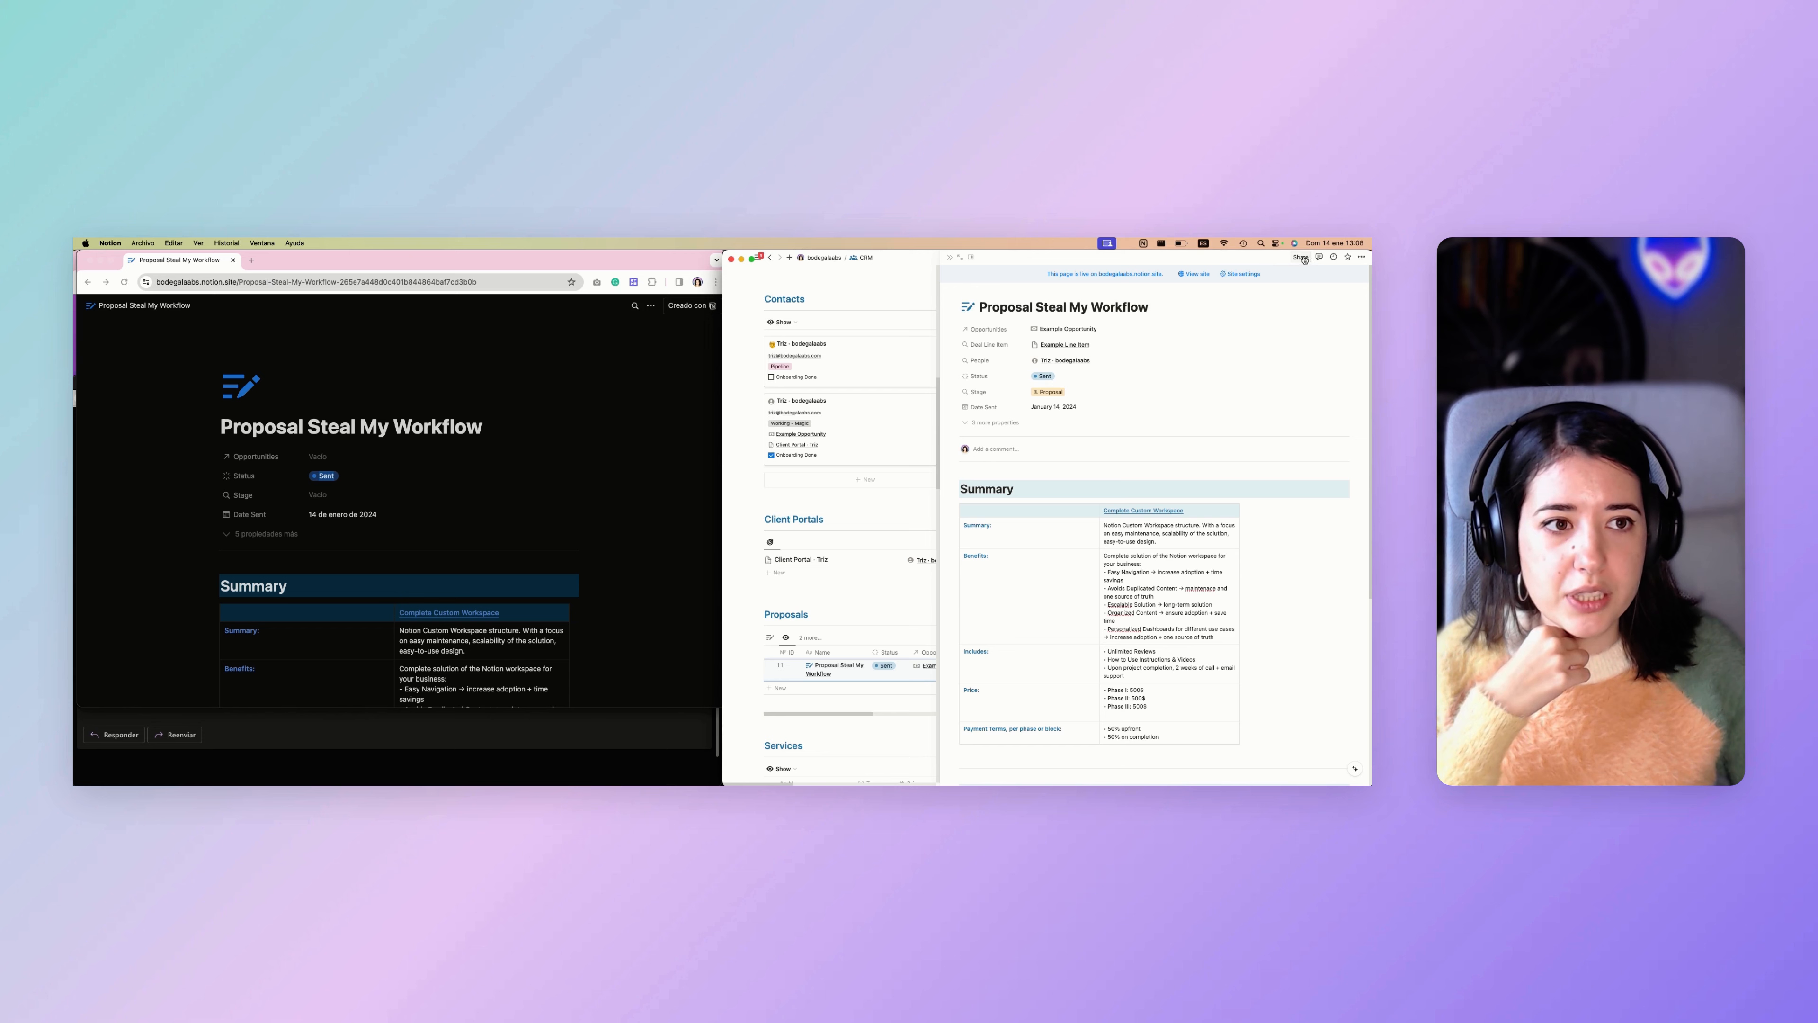
left_click(1302, 258)
left_click(1203, 275)
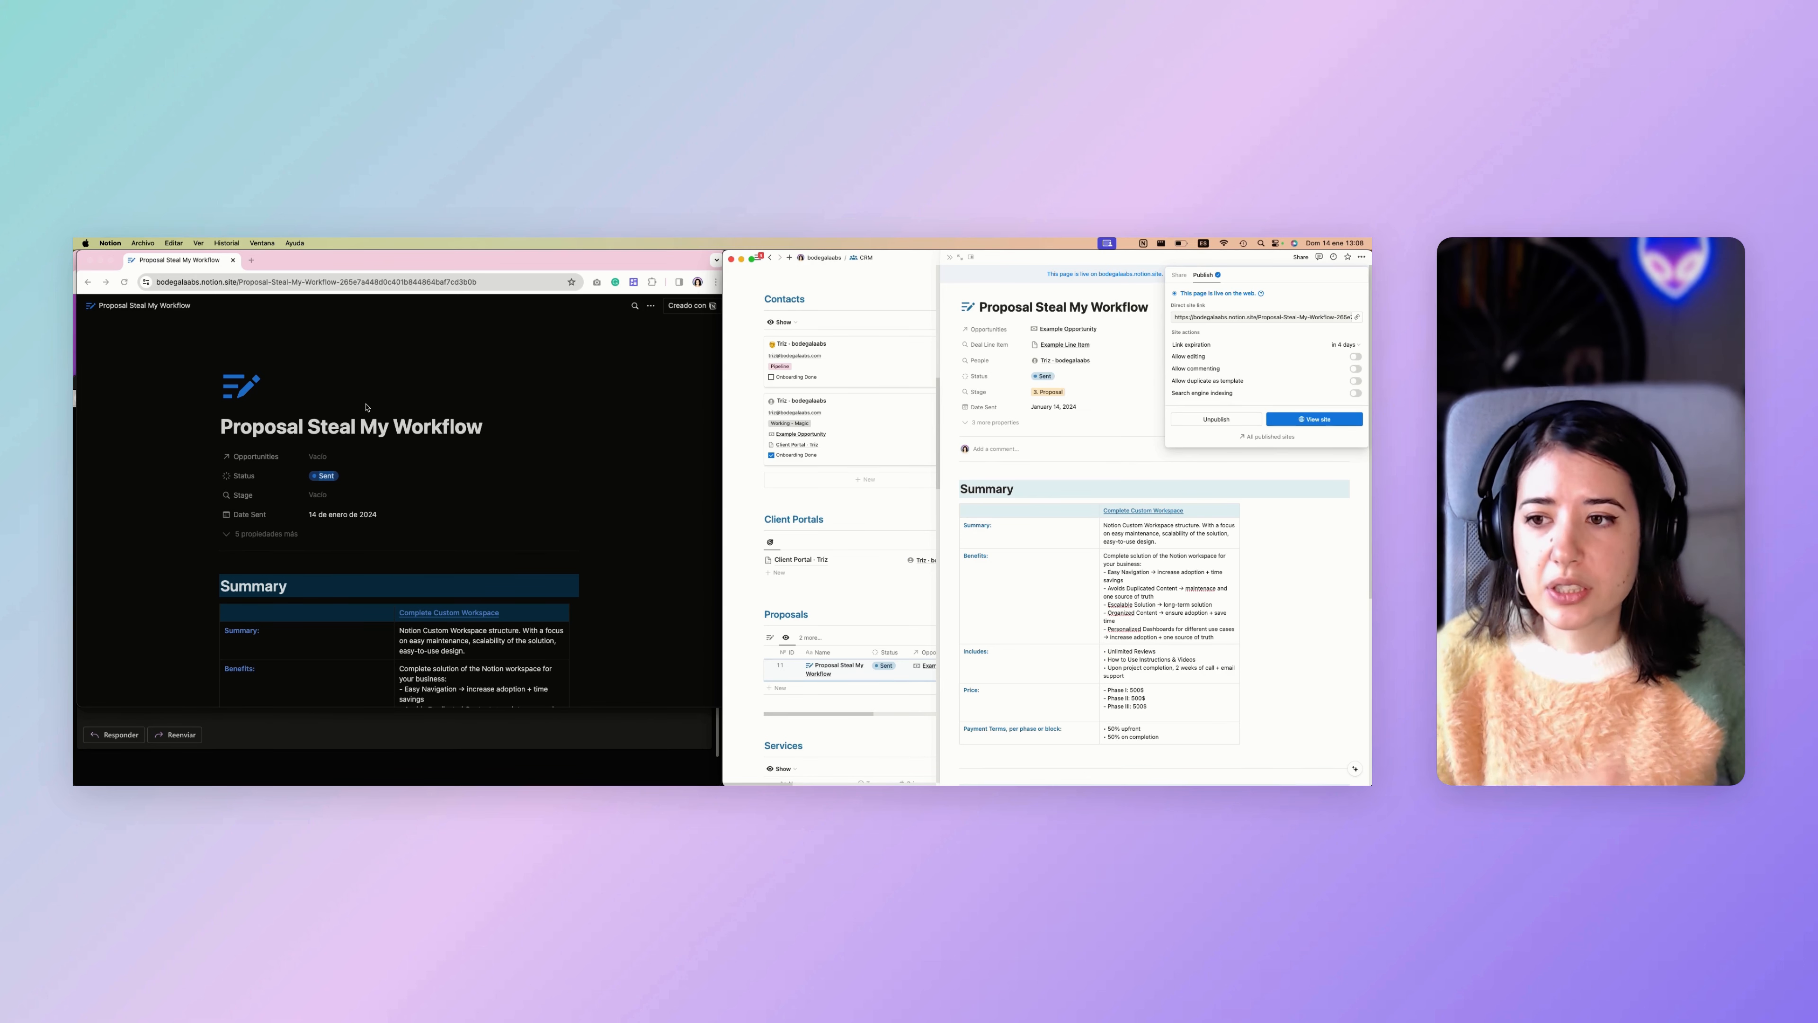
left_click(362, 439)
scroll(362, 438, "down", 1)
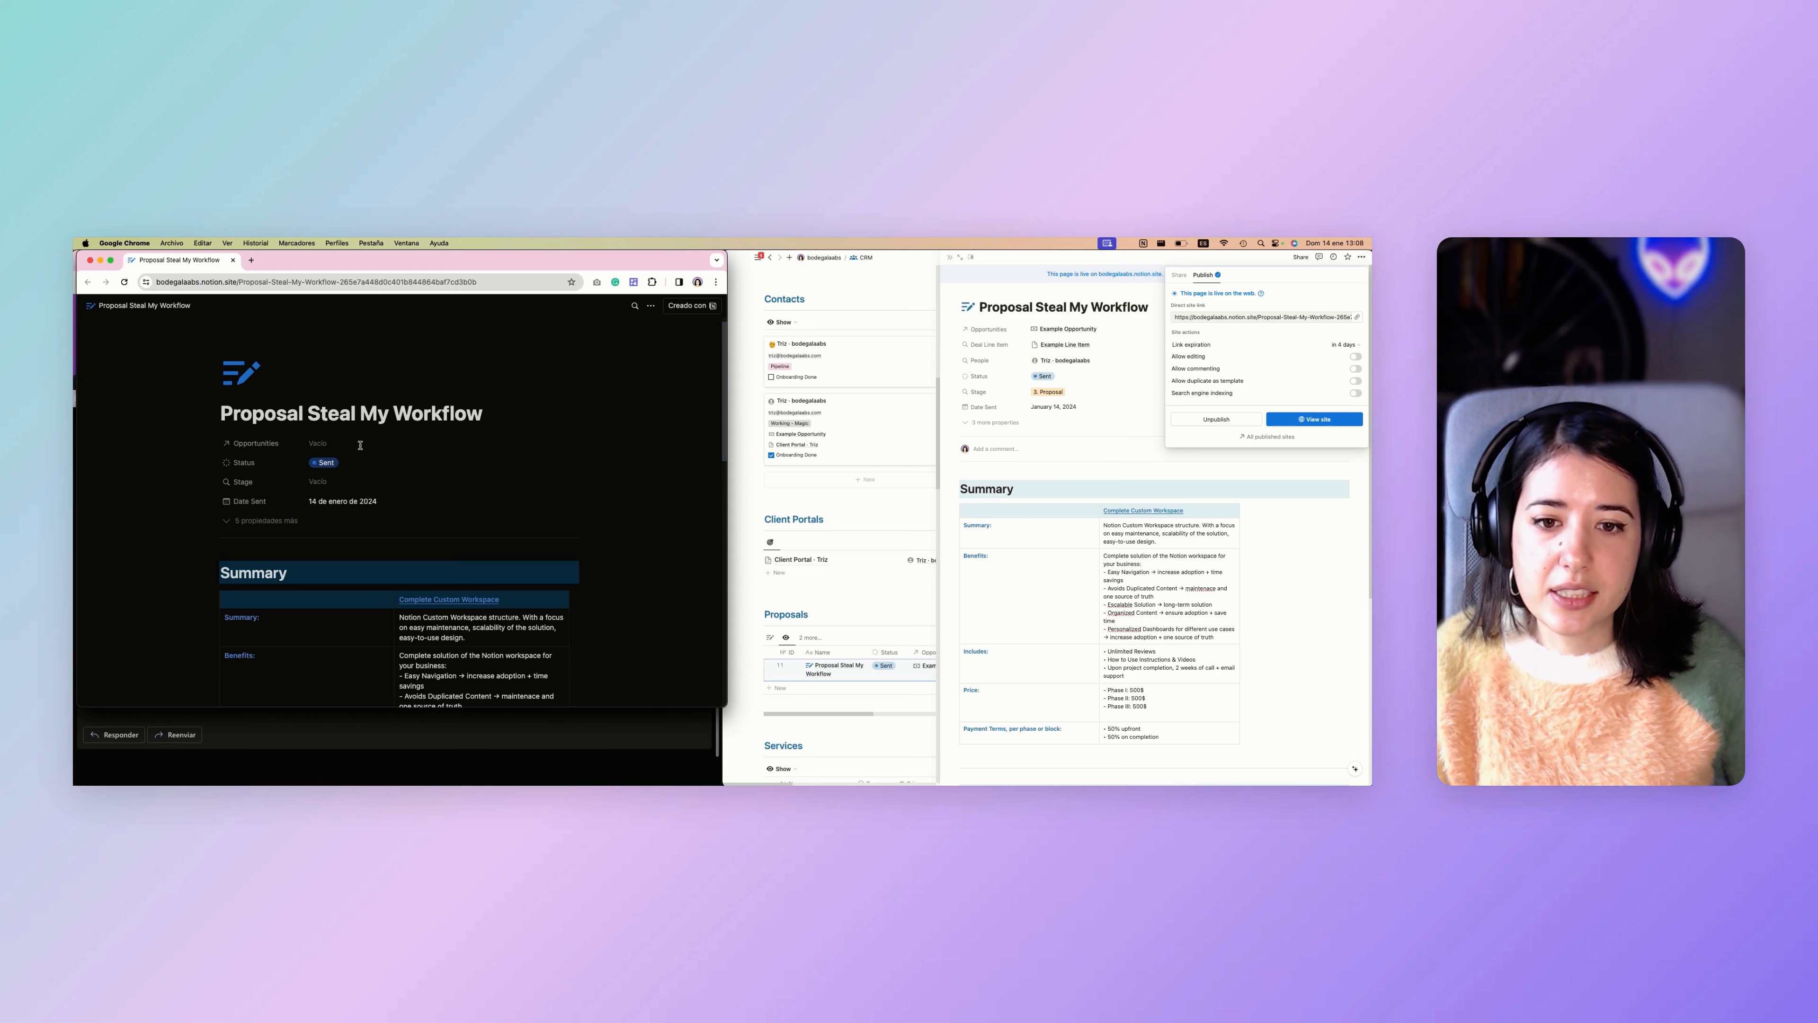
left_click(983, 370)
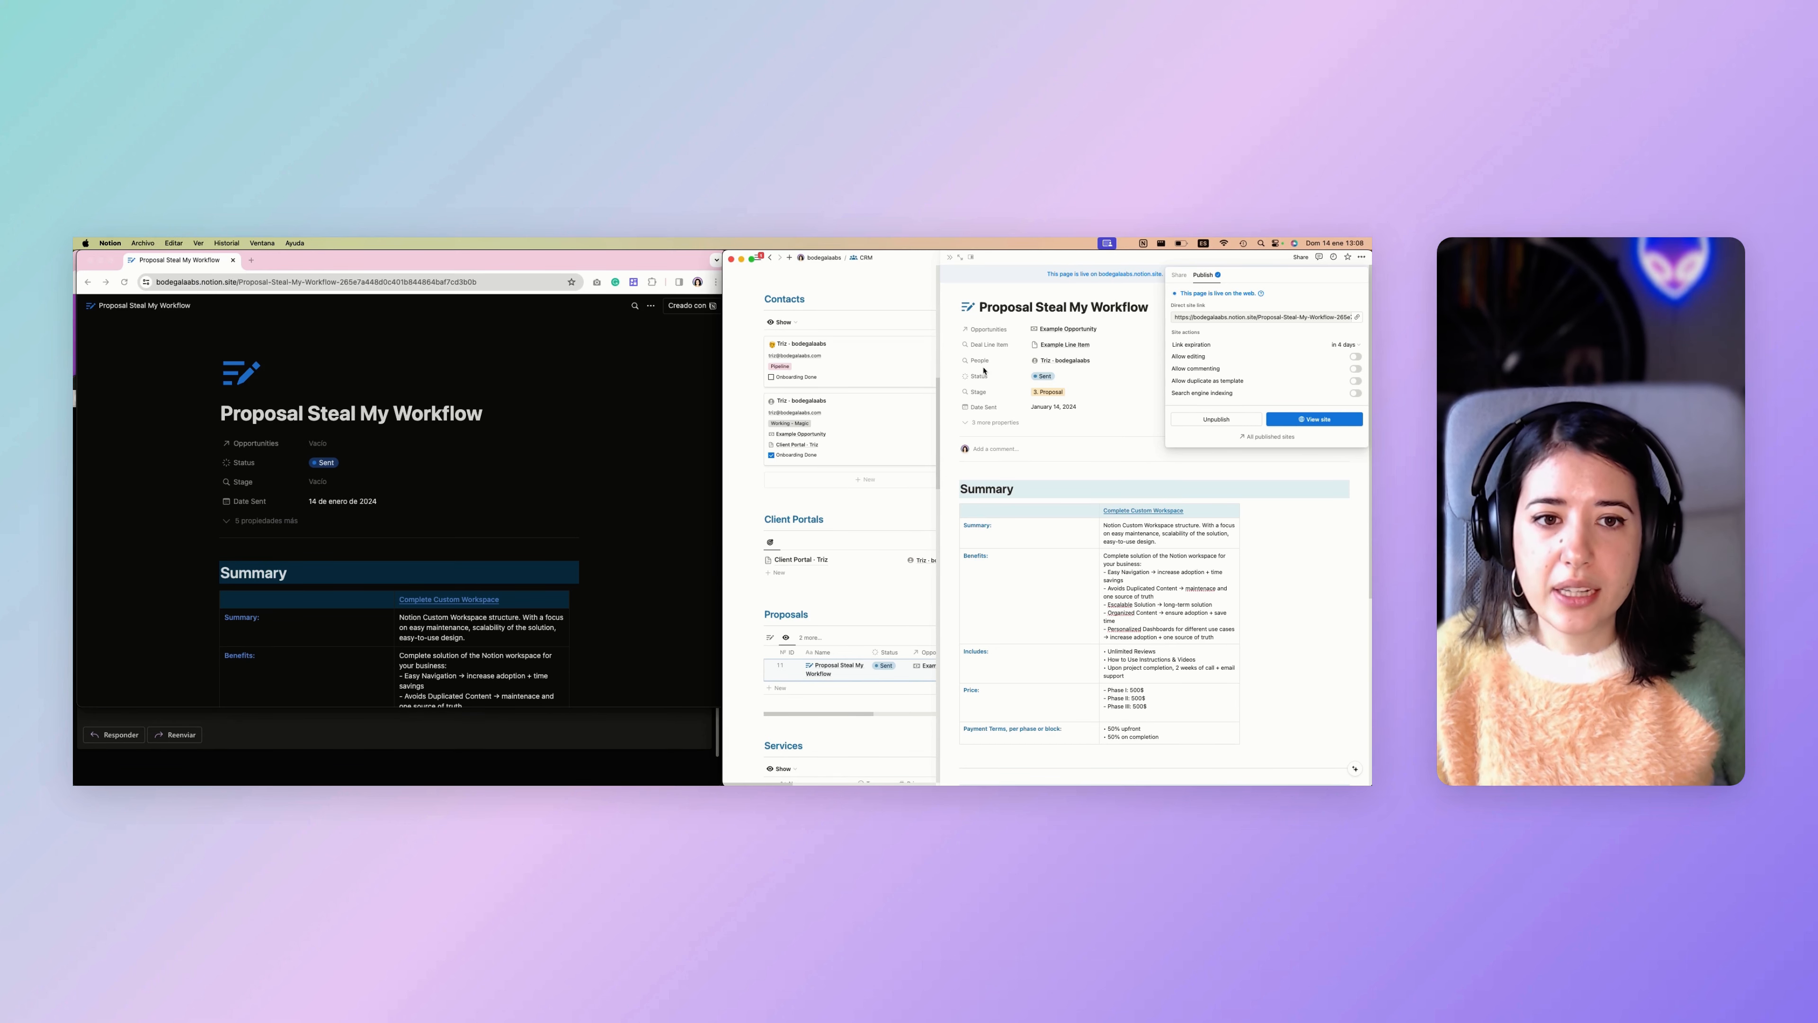
left_click(1078, 288)
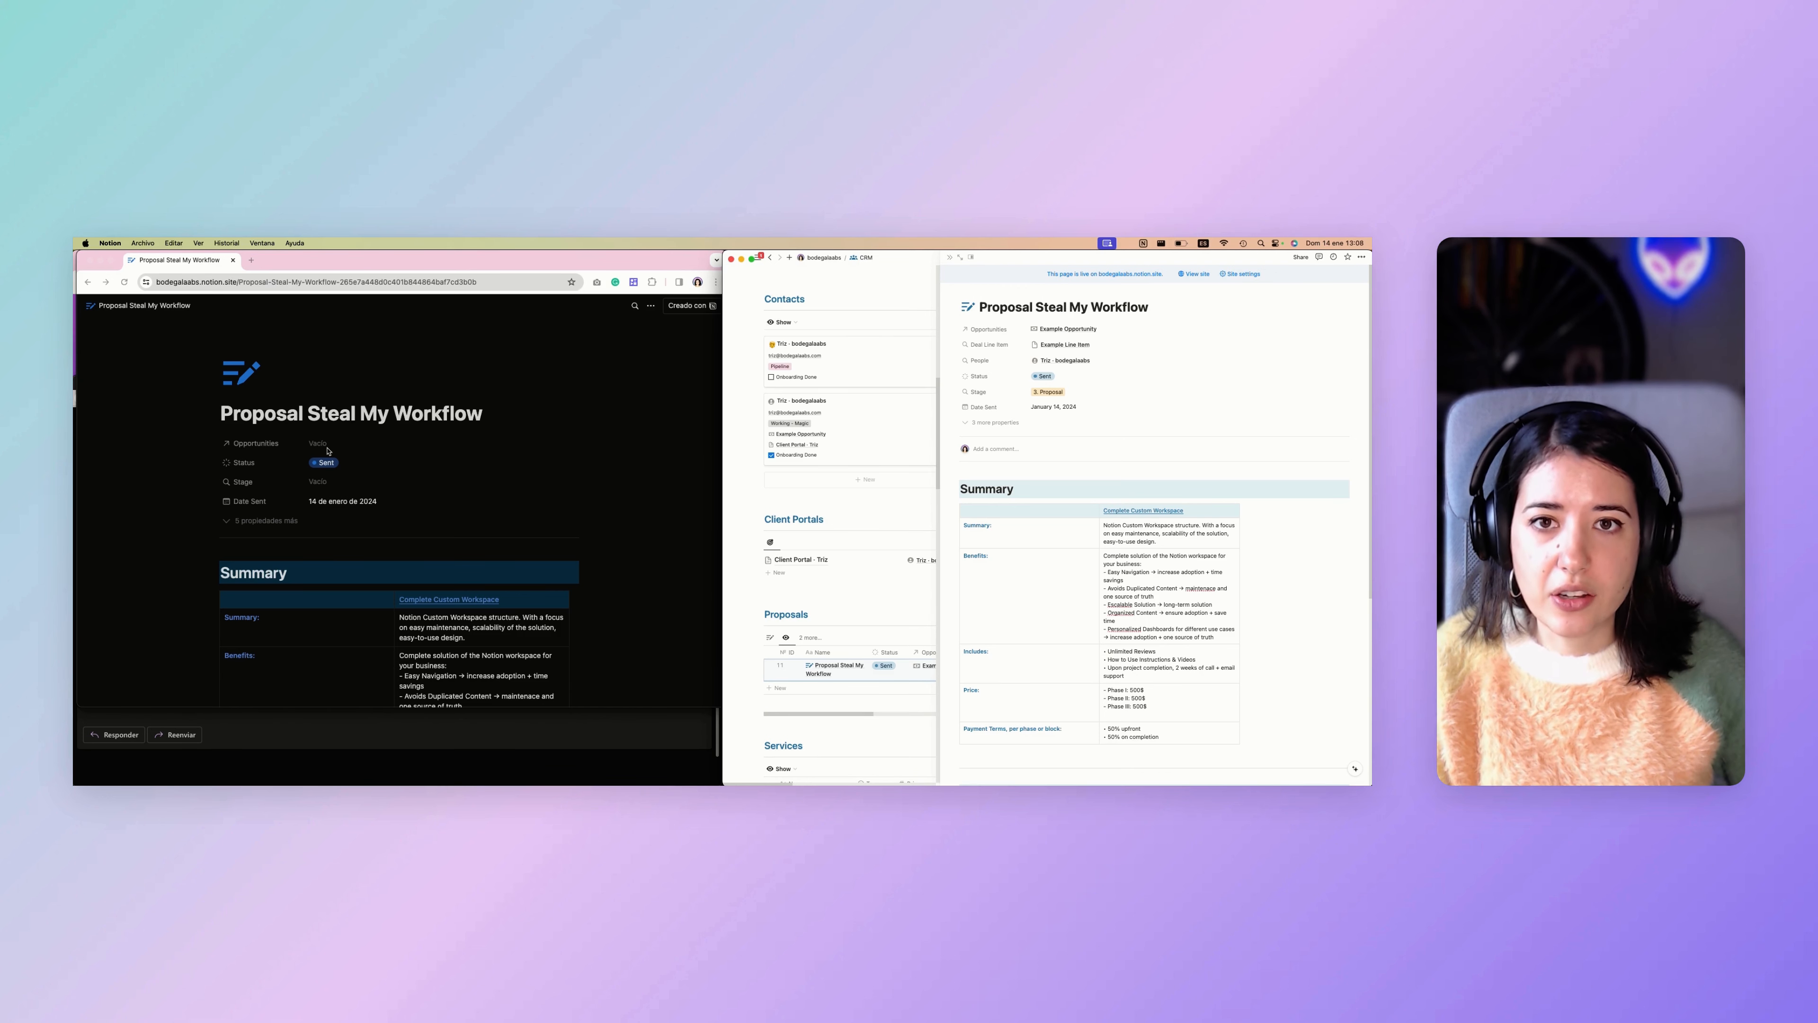
Compare the published page's Opportunities and Stage properties with the Stage rollup settings in Notion, closing the settings without changes.
scroll(326, 462, "down", 1)
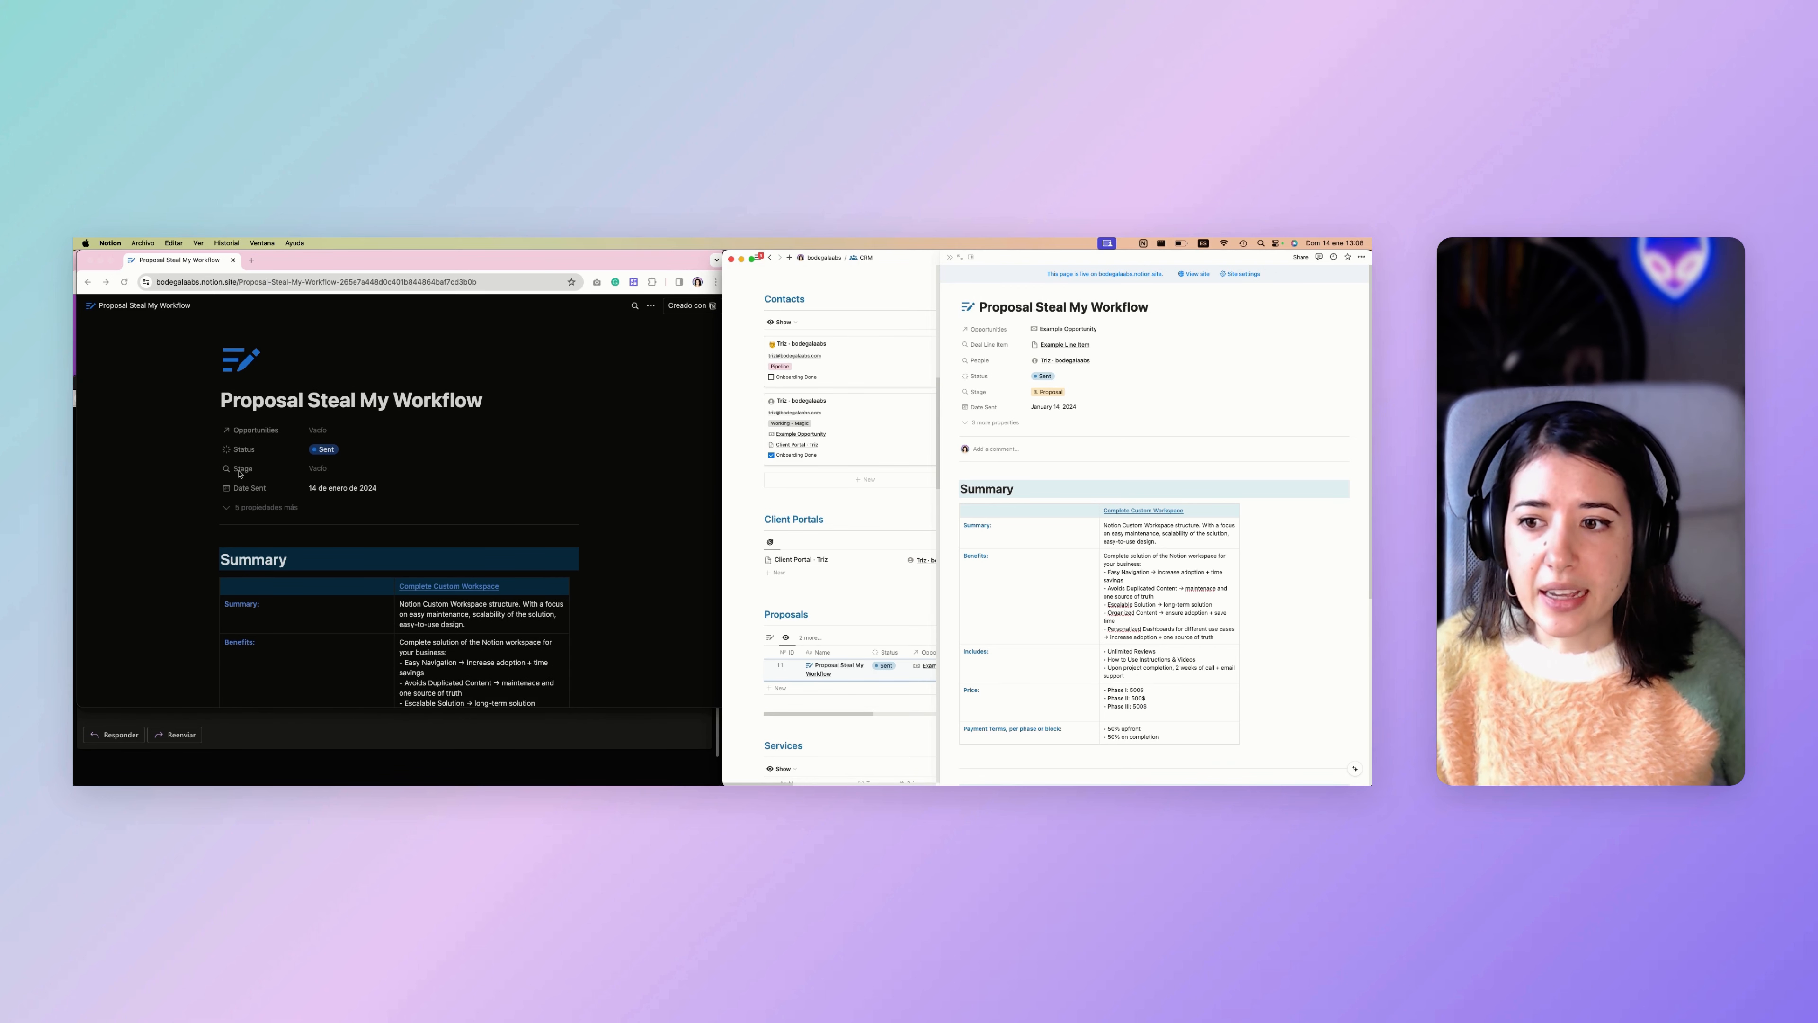
left_click(1066, 393)
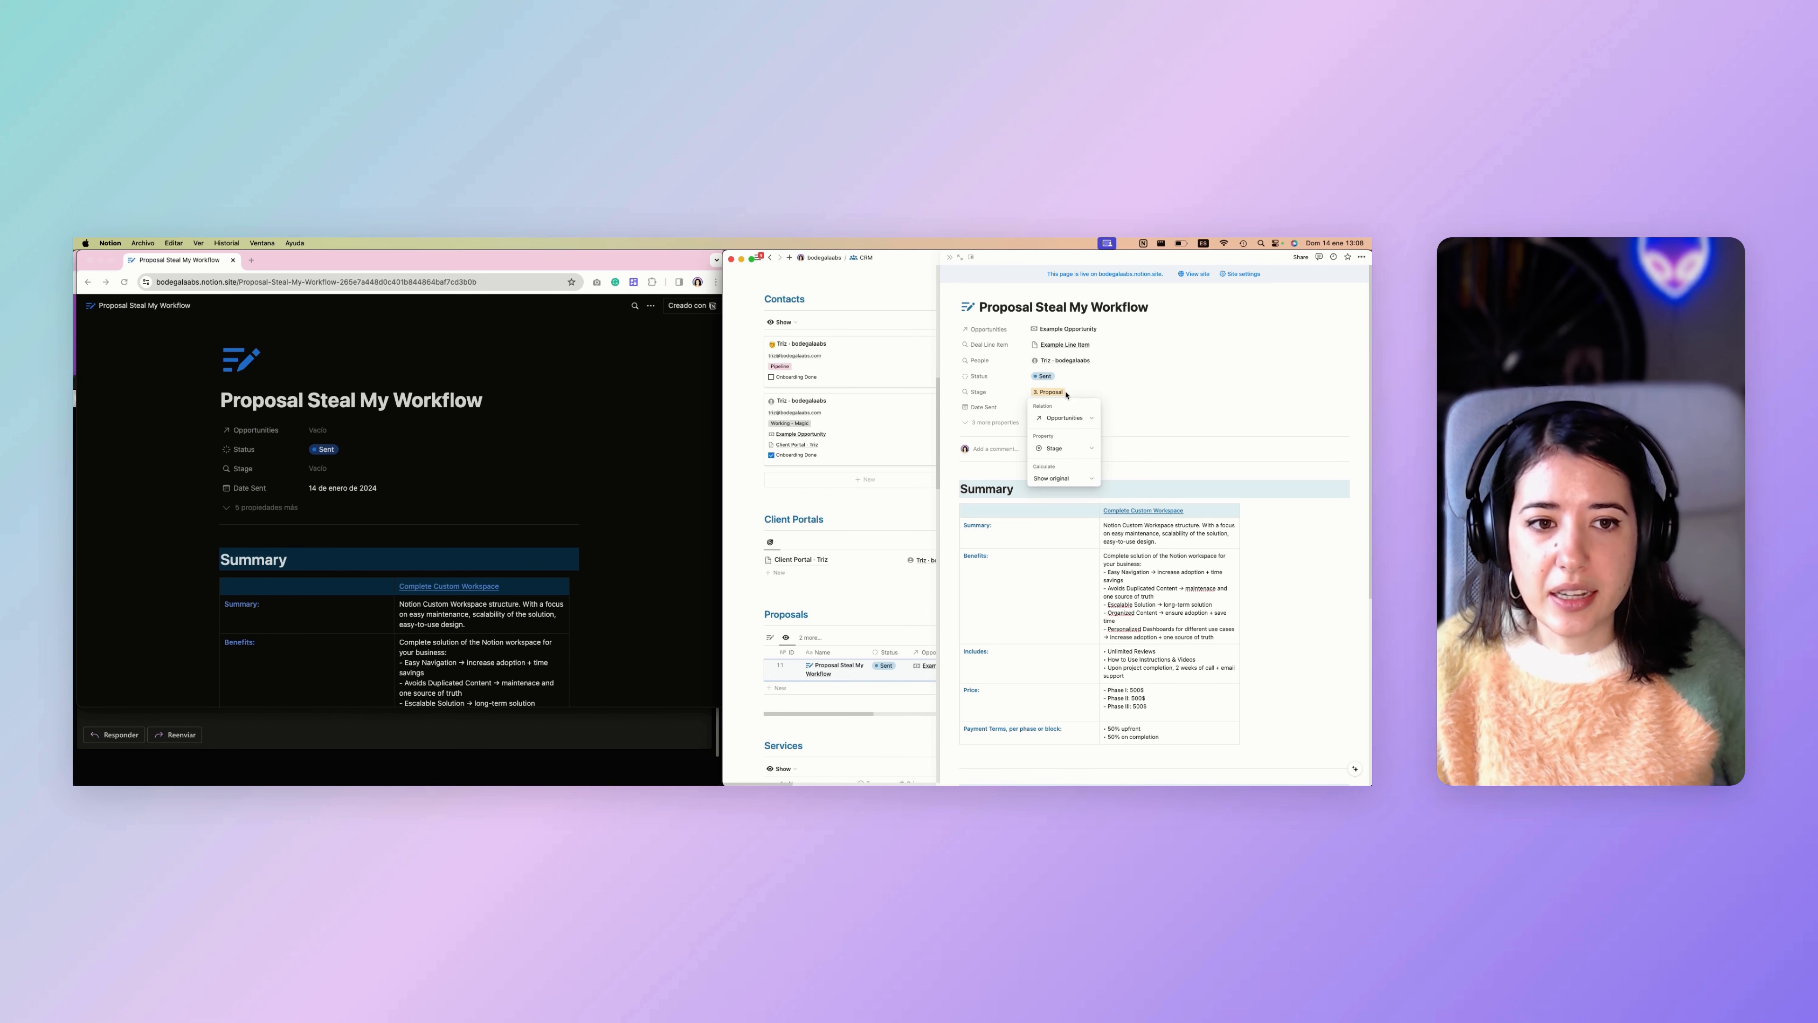
left_click(321, 472)
scroll(321, 473, "down", 1)
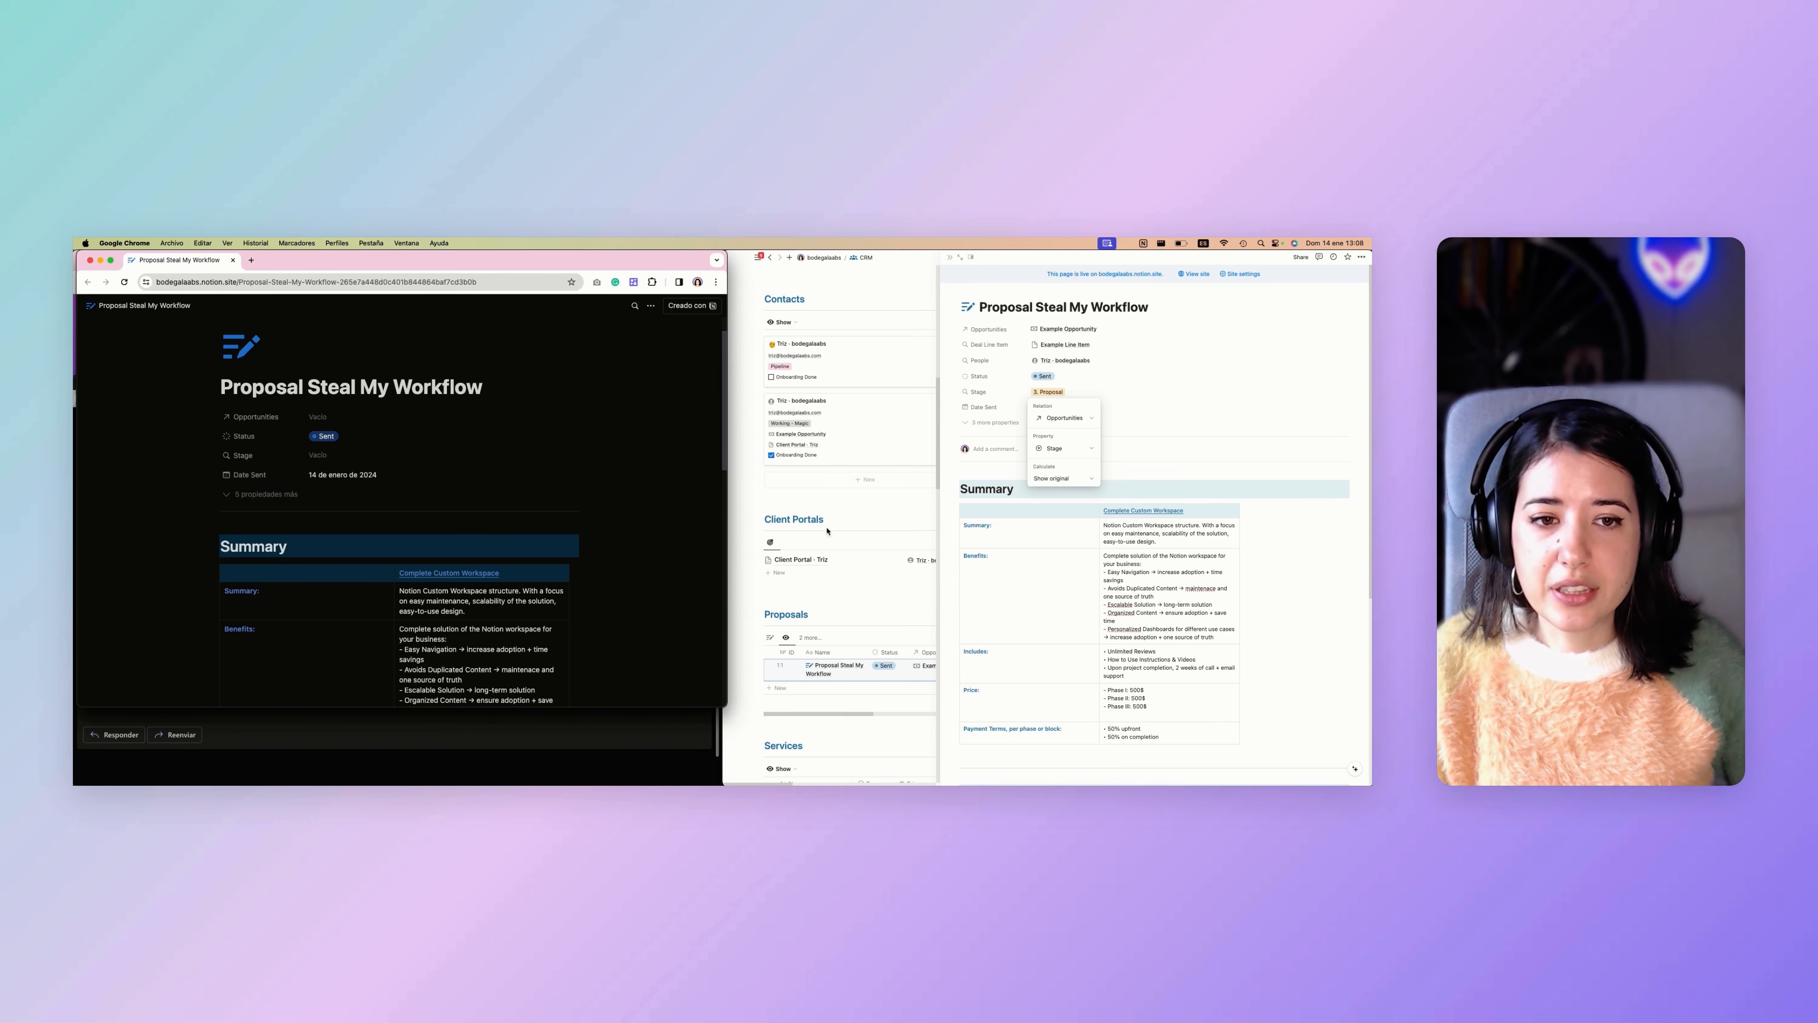
left_click(951, 537)
left_click(1047, 377)
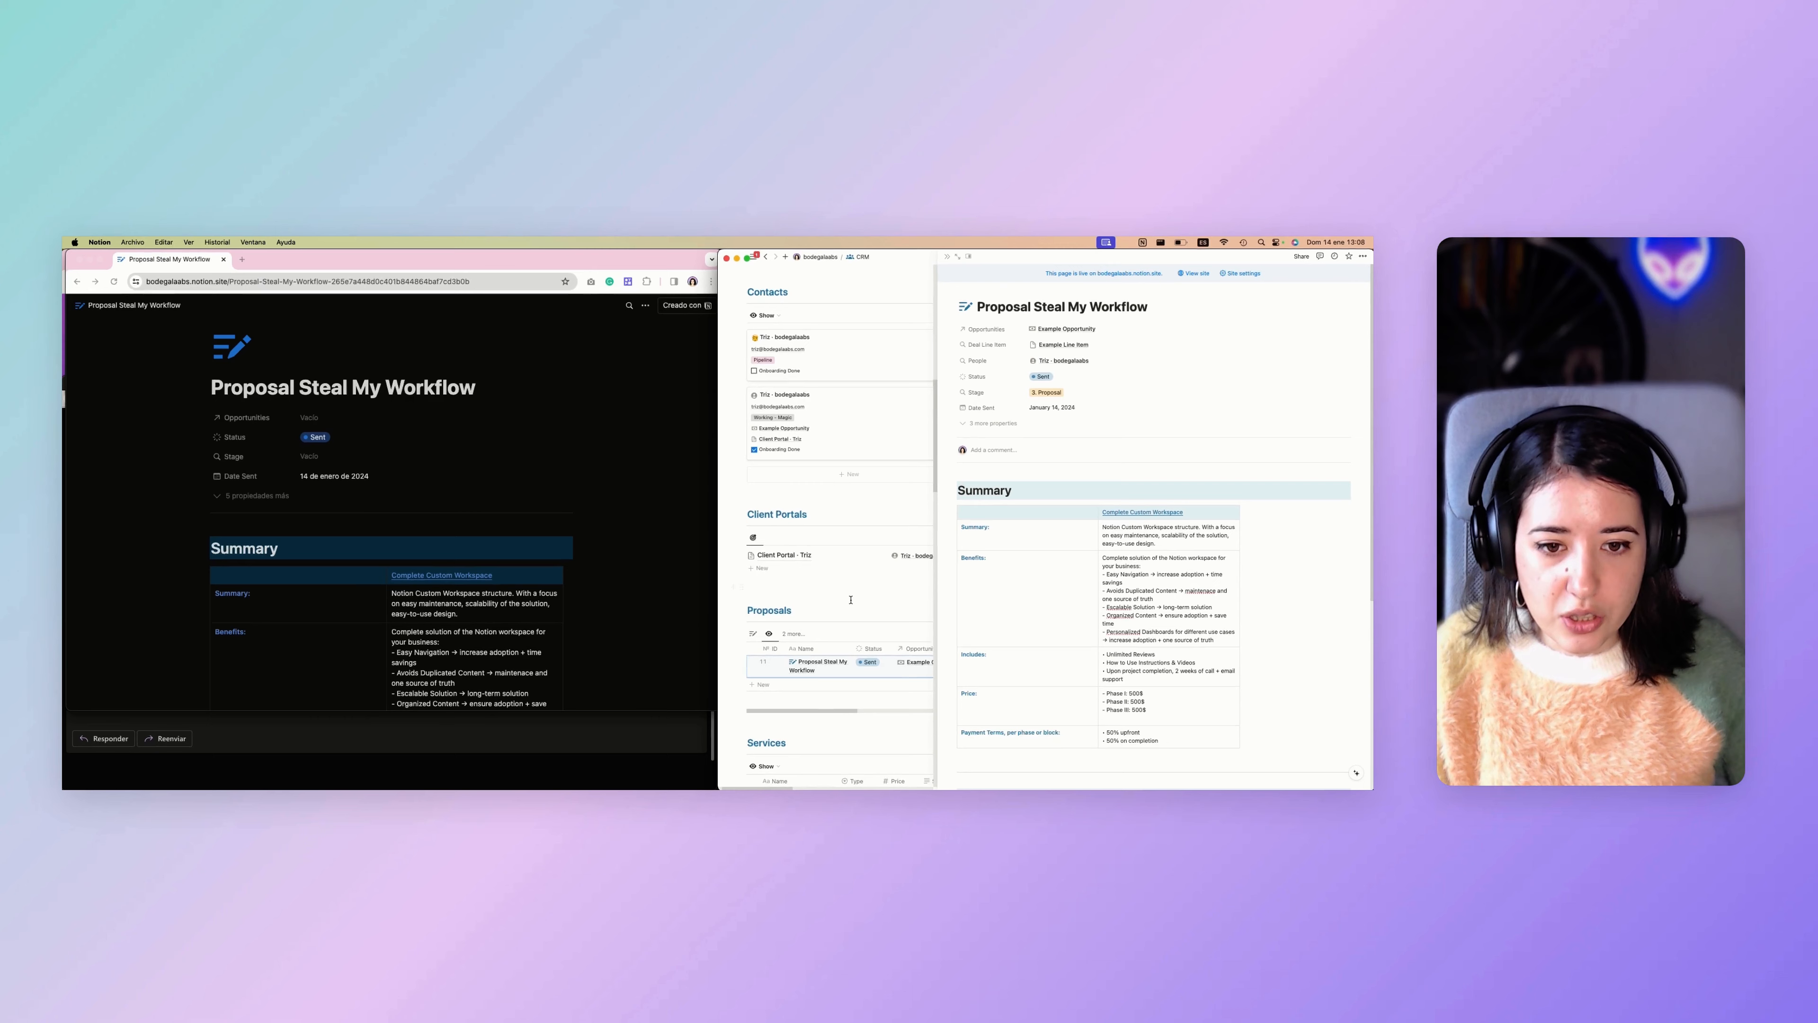
scroll(851, 608, "right", 2)
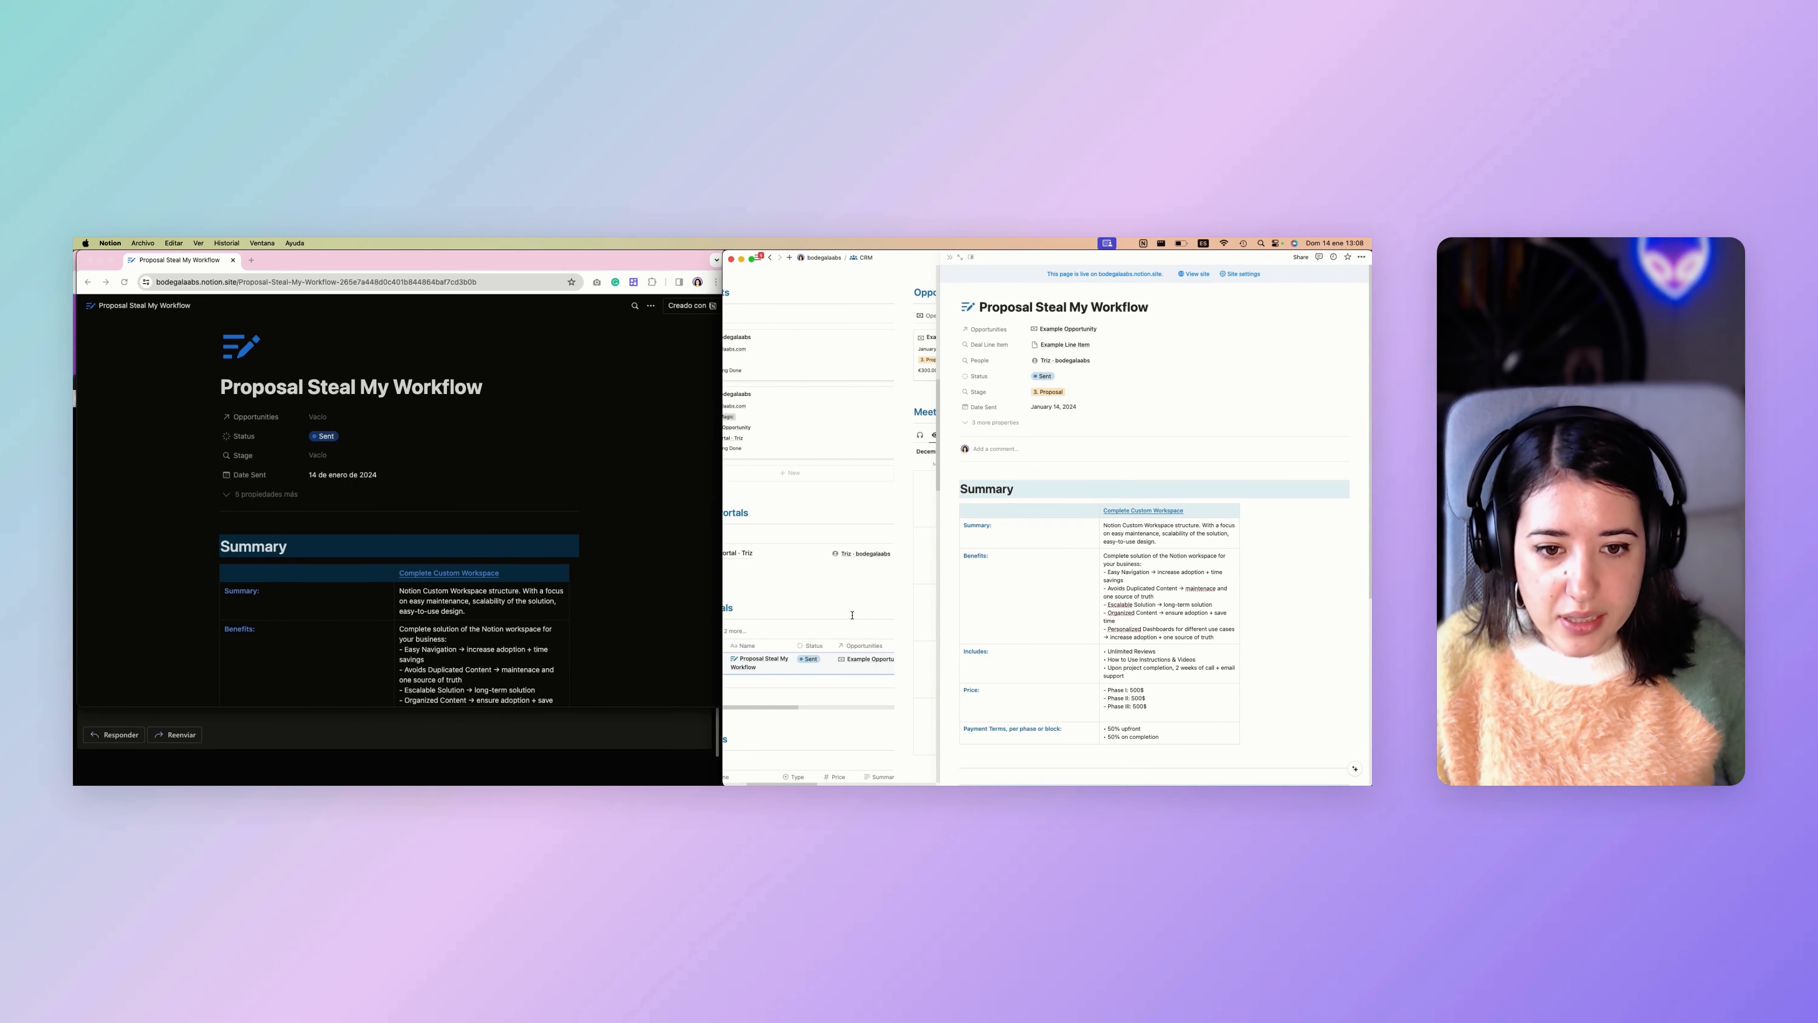
Check the Proposals database's automations in the Notion CRM, then close the list and return to the client portals and proposals sections.
left_click(820, 630)
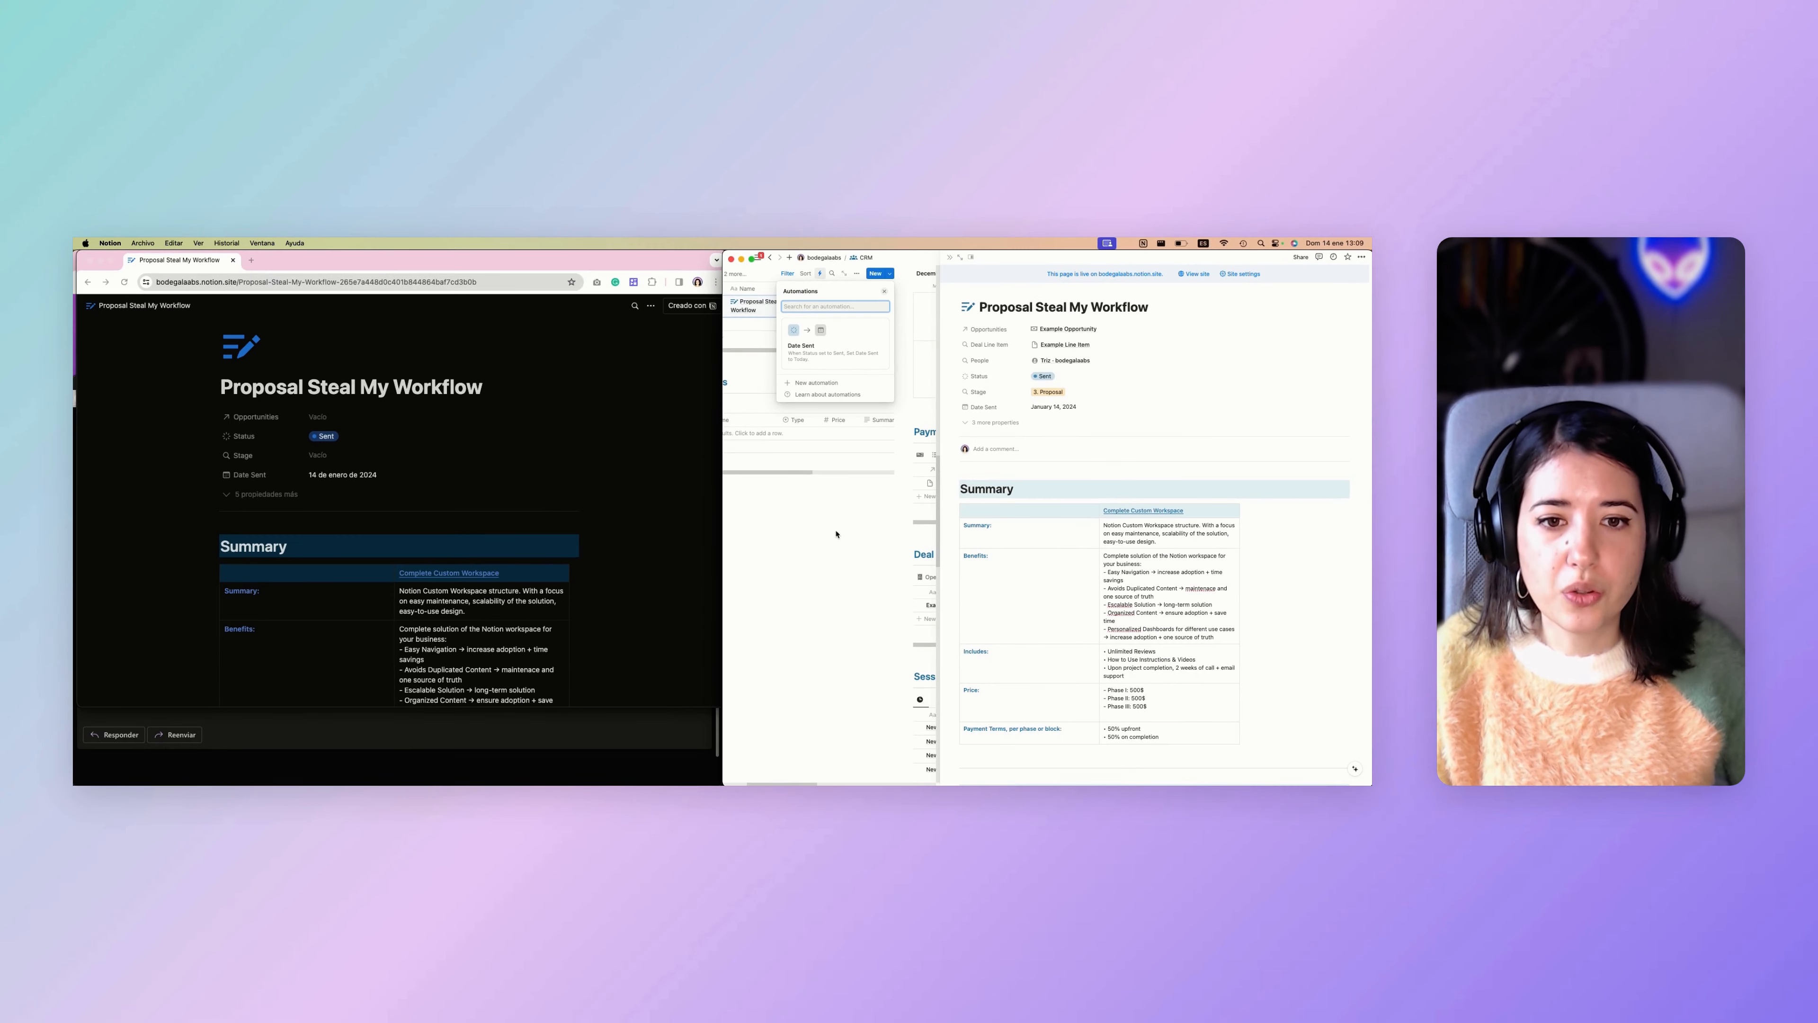
left_click(723, 714)
scroll(848, 477, "left", 3)
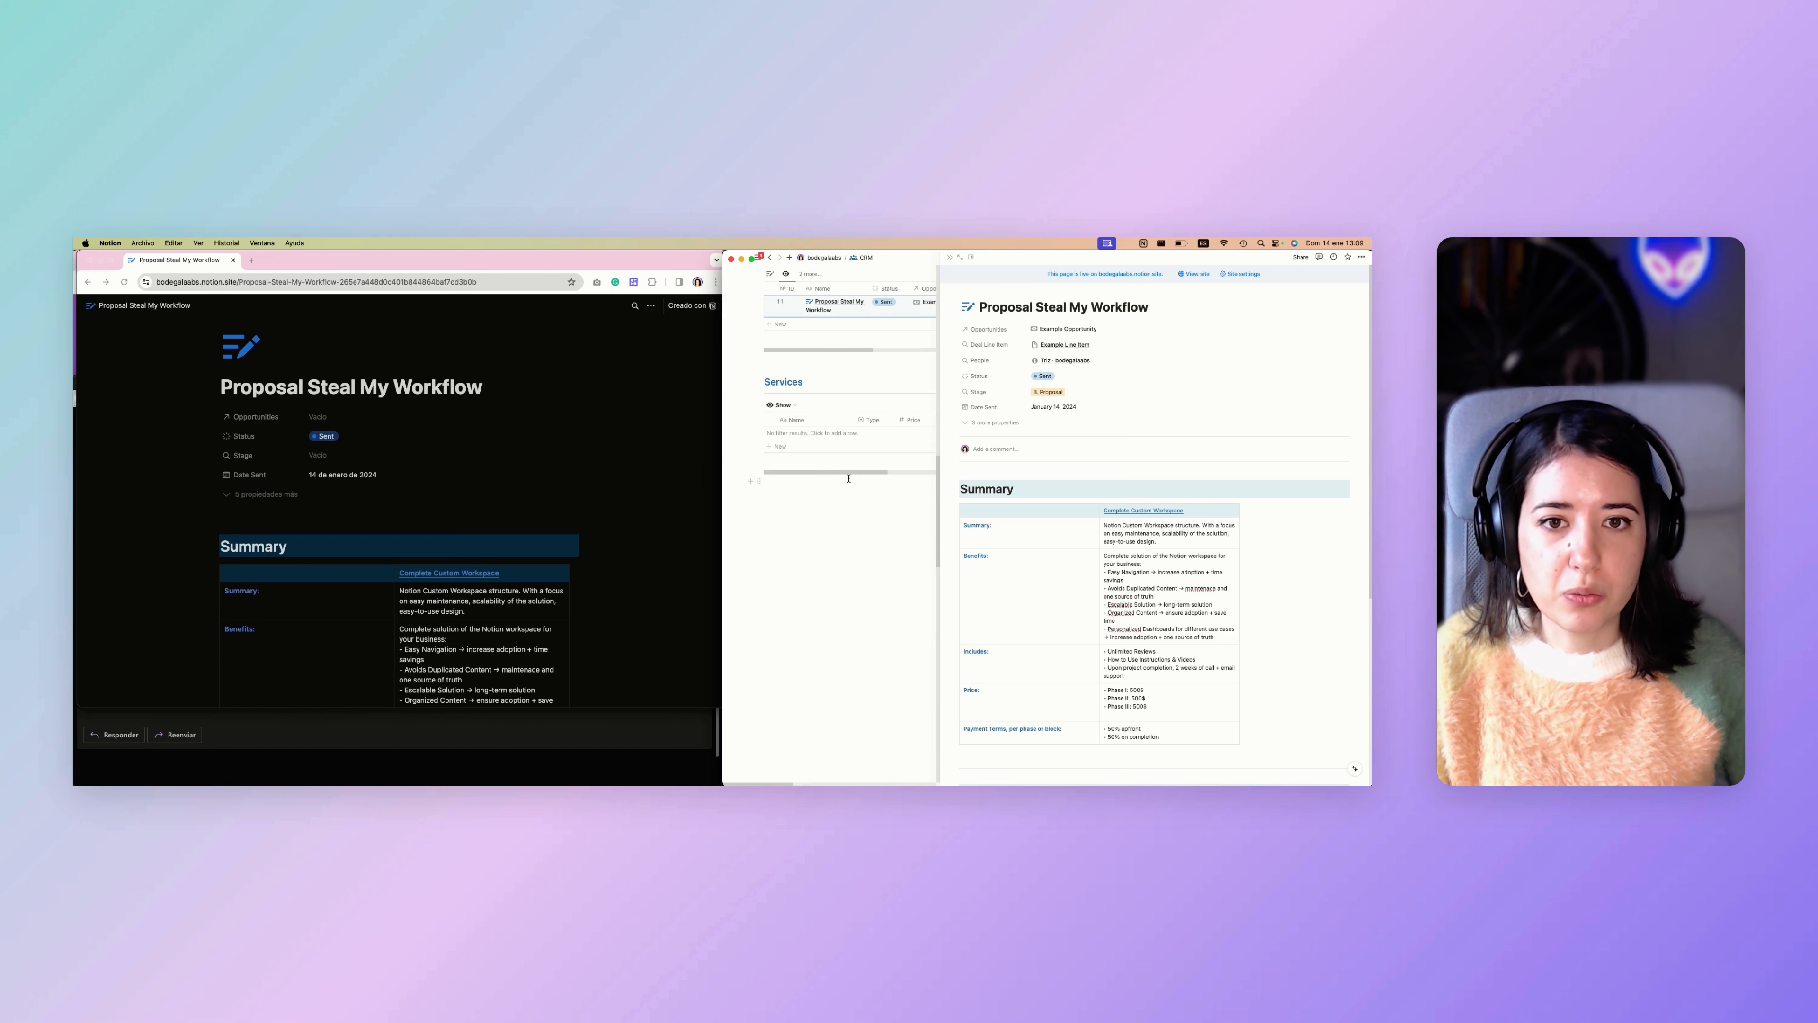
scroll(848, 477, "up", 5)
scroll(848, 478, "up", 1)
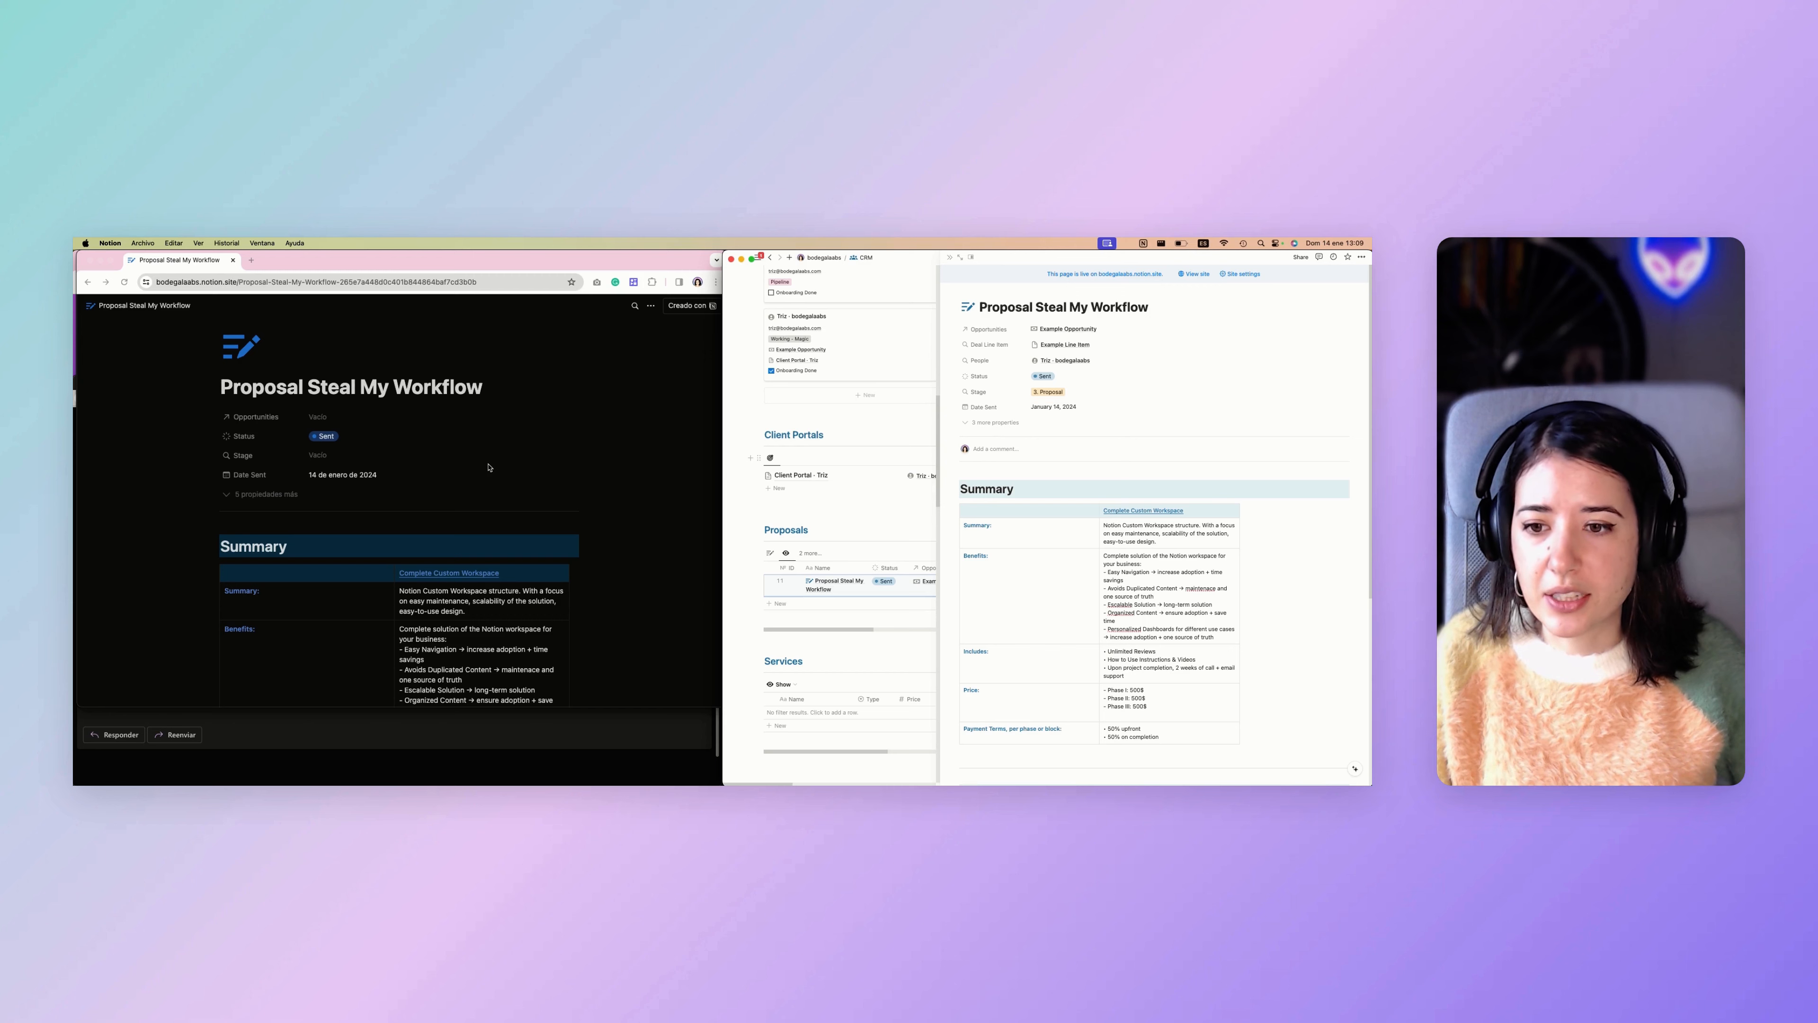
Read the published proposal down to its approve and reject links, expanding and collapsing the Benefits and Scope sections on the way.
scroll(489, 467, "down", 1)
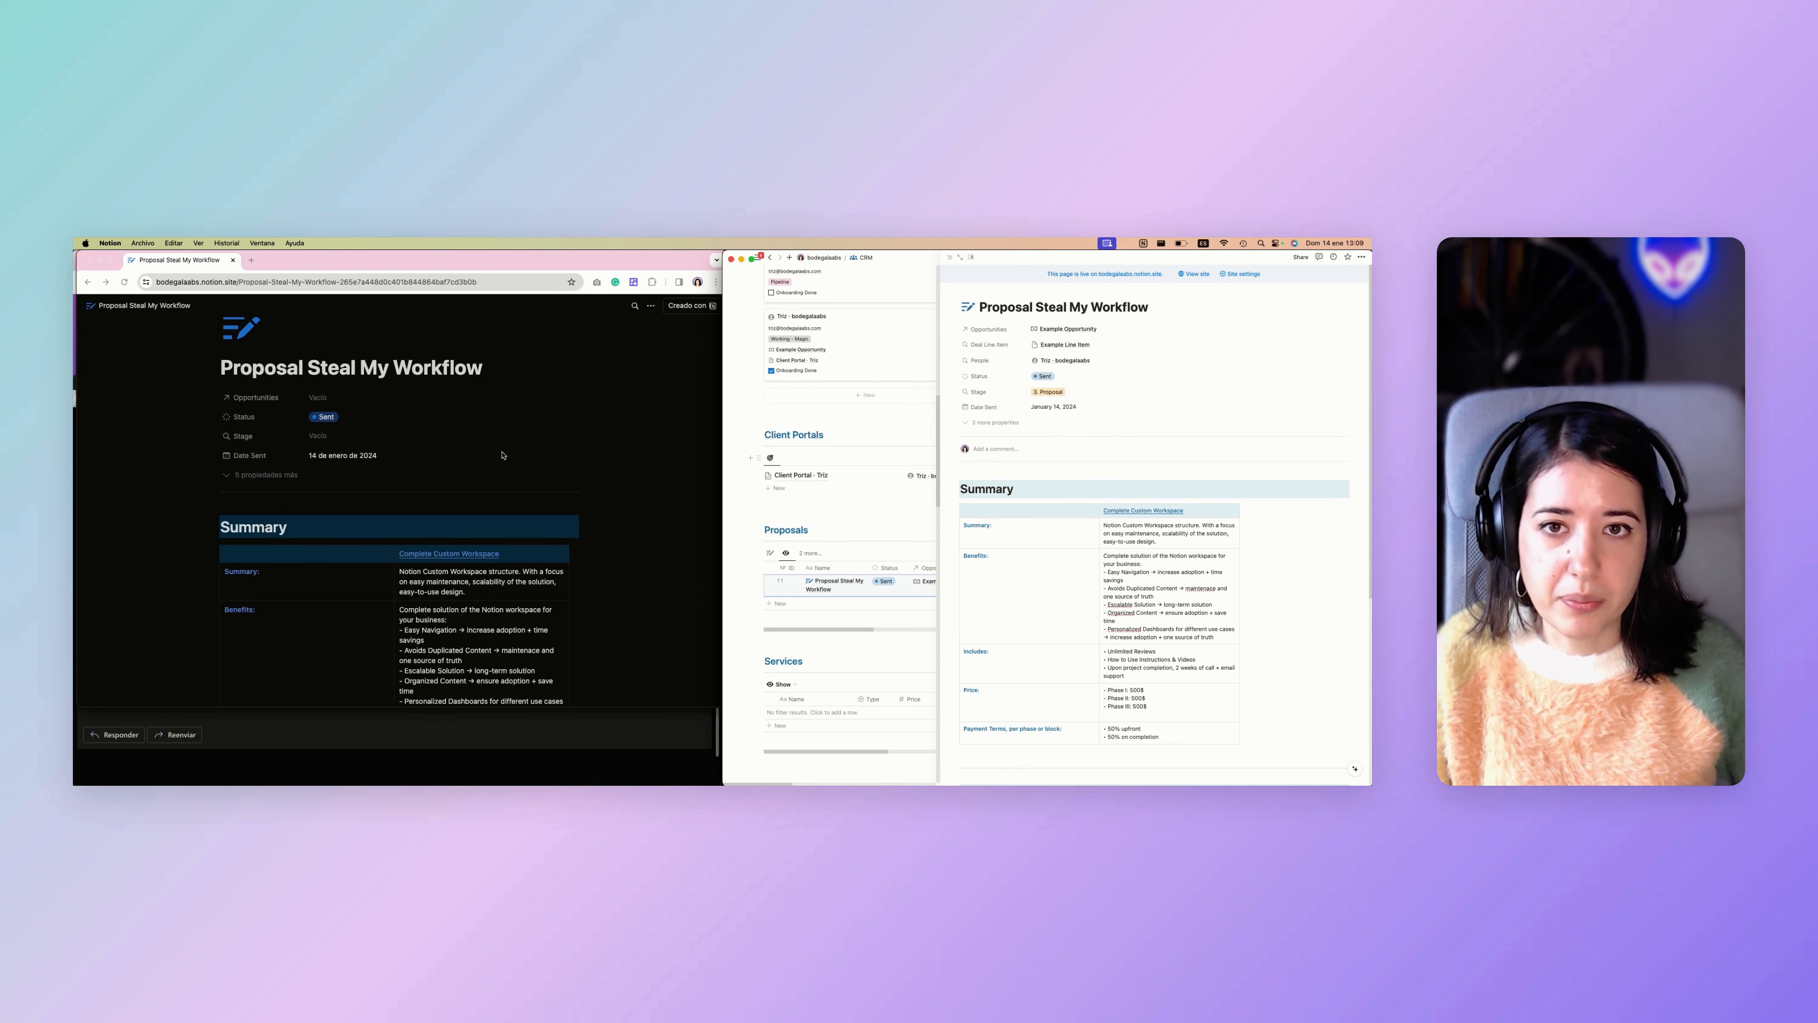
scroll(502, 455, "down", 5)
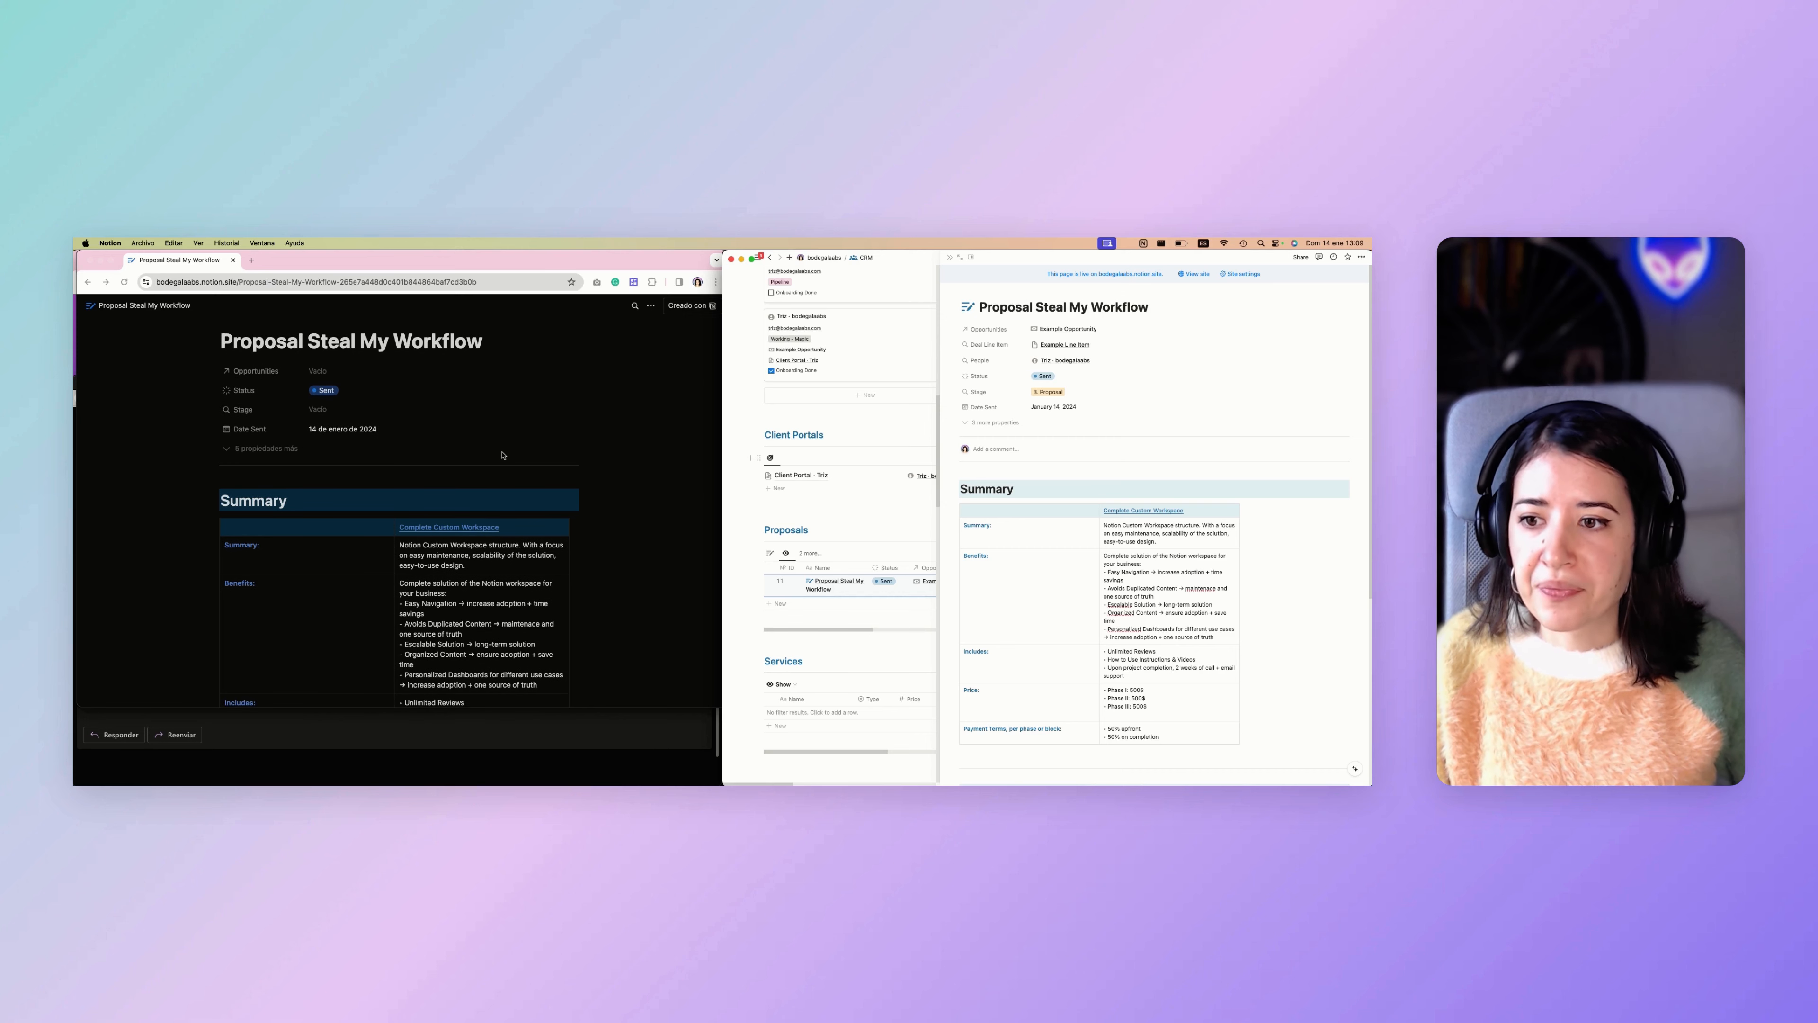
scroll(503, 455, "down", 10)
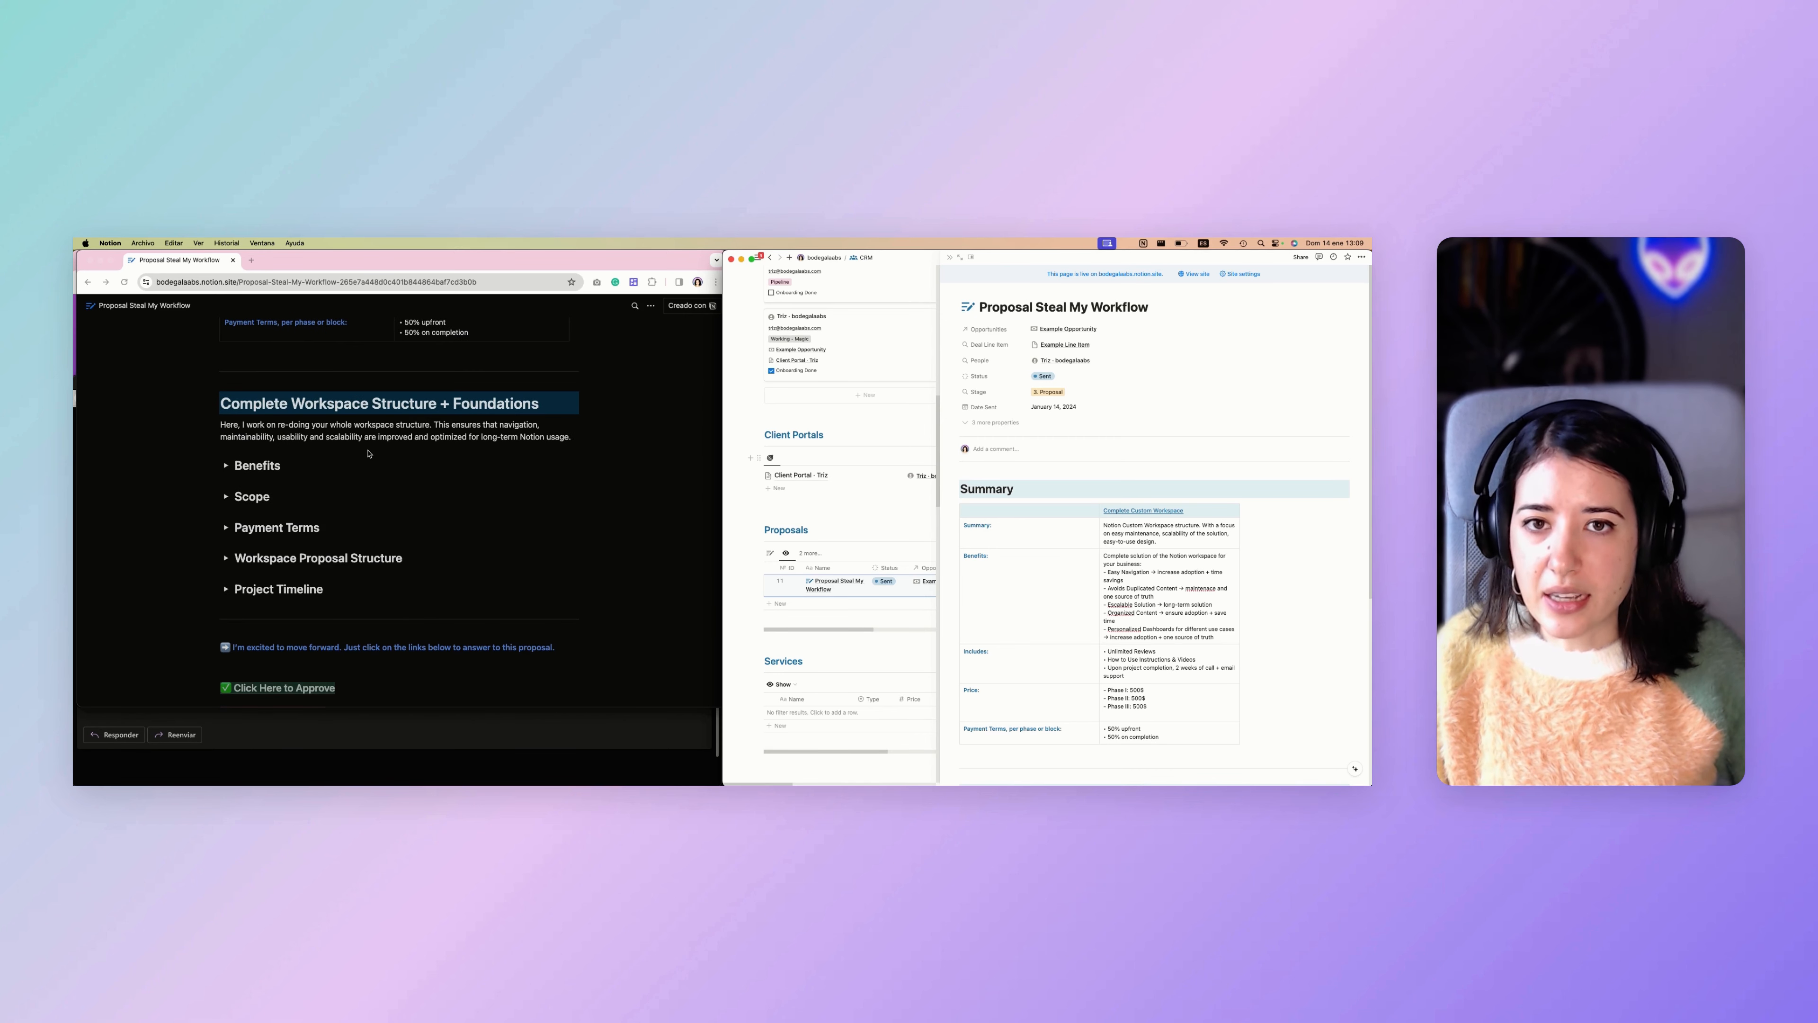
left_click(226, 468)
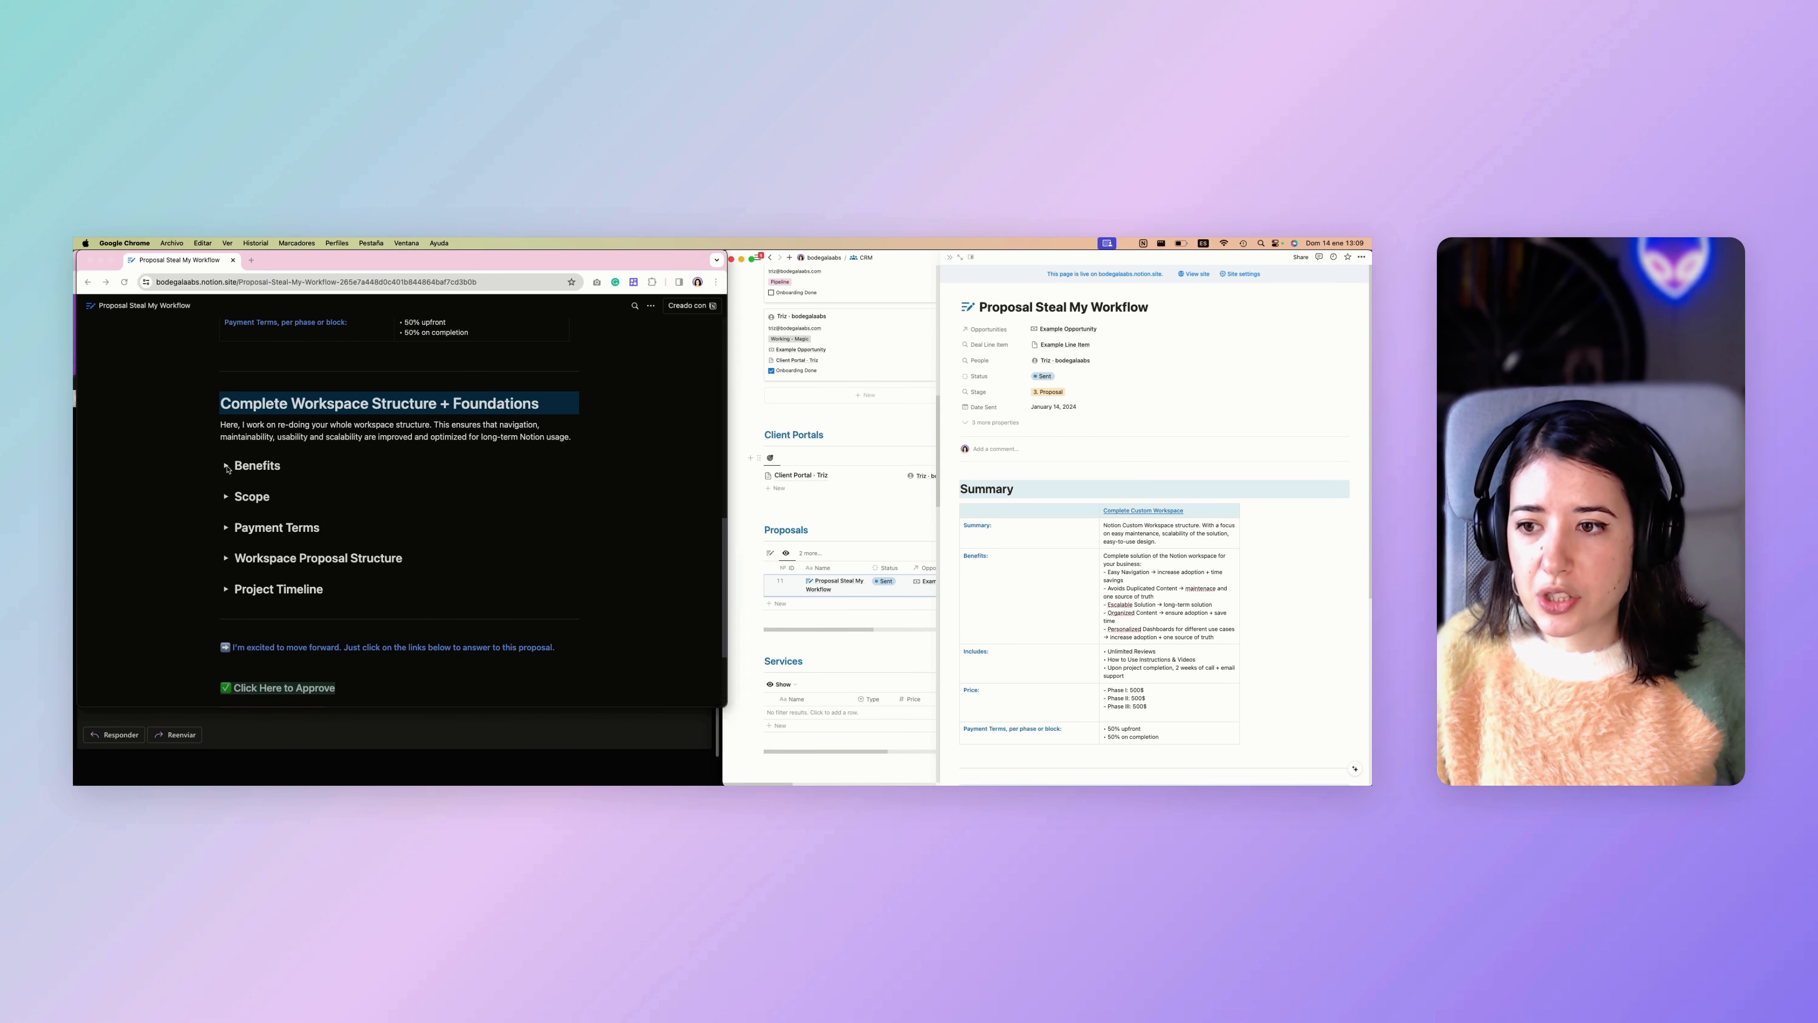
left_click(226, 467)
left_click(226, 467)
scroll(229, 490, "down", 1)
left_click(228, 490)
left_click(228, 490)
scroll(244, 530, "down", 4)
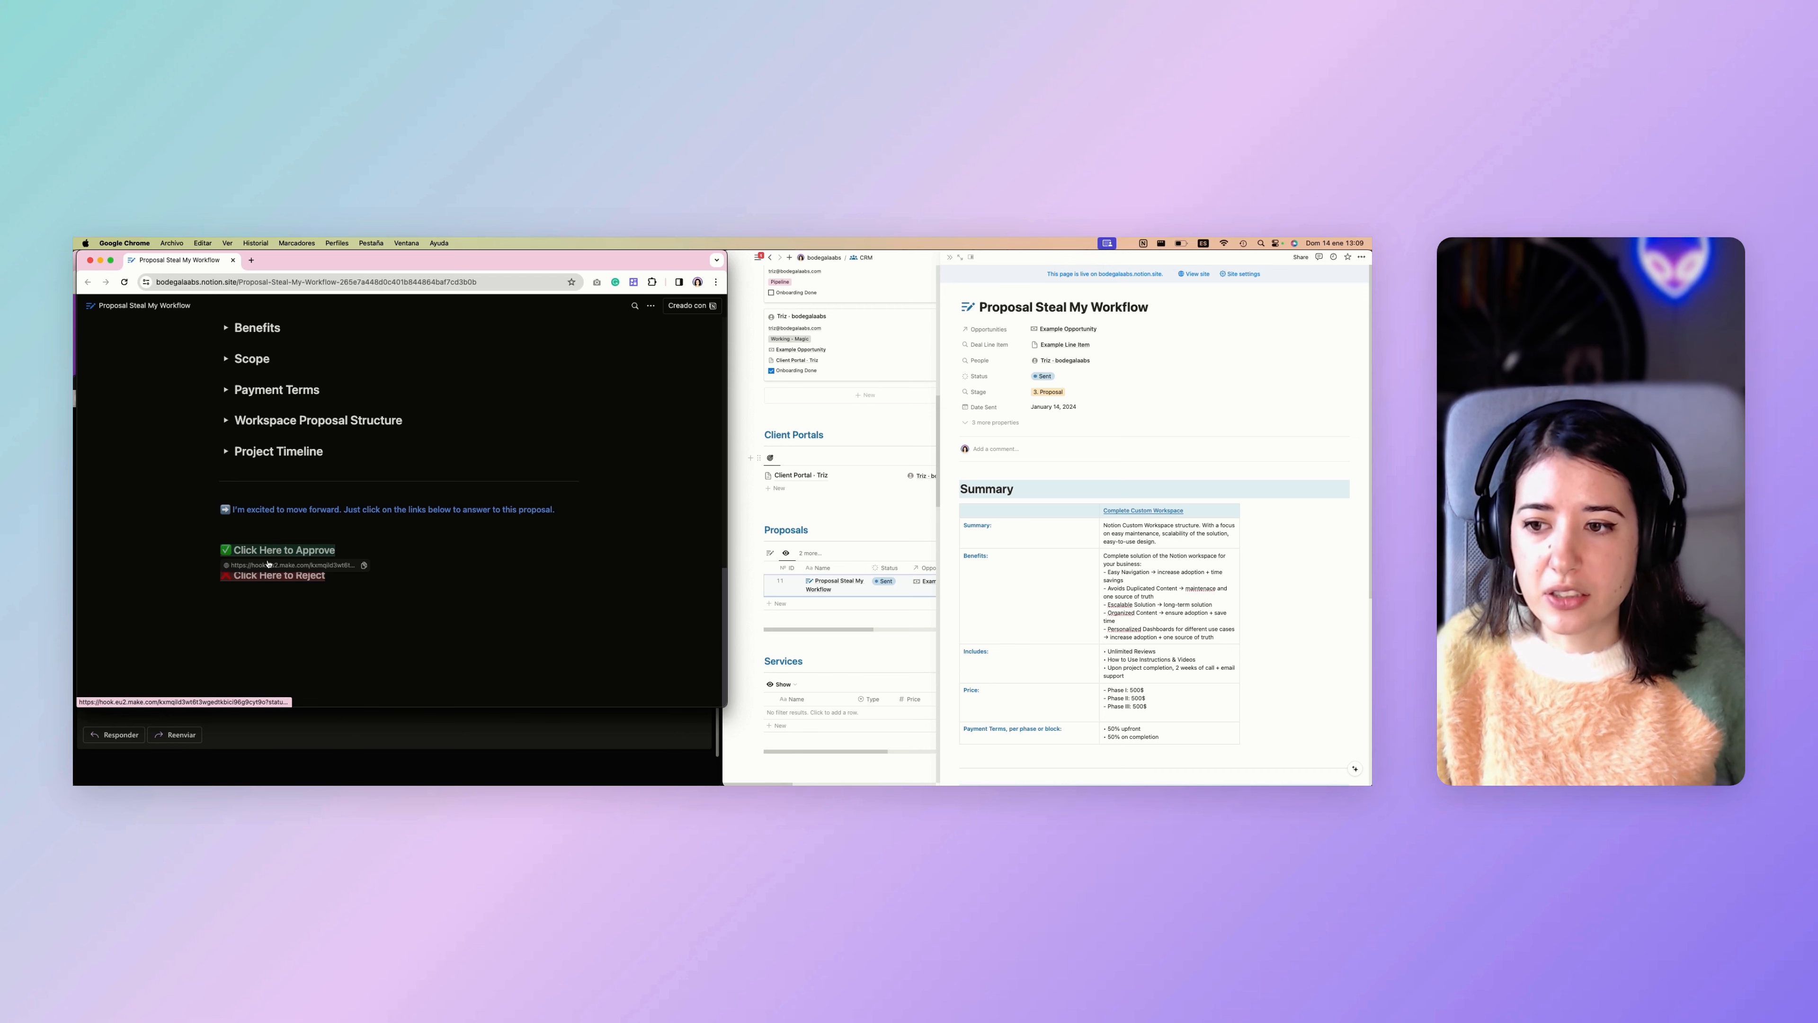
Move the published proposal's window aside and compare its approve and reject links with the buttons in the Outlook email.
left_click_drag(350, 251, 675, 250)
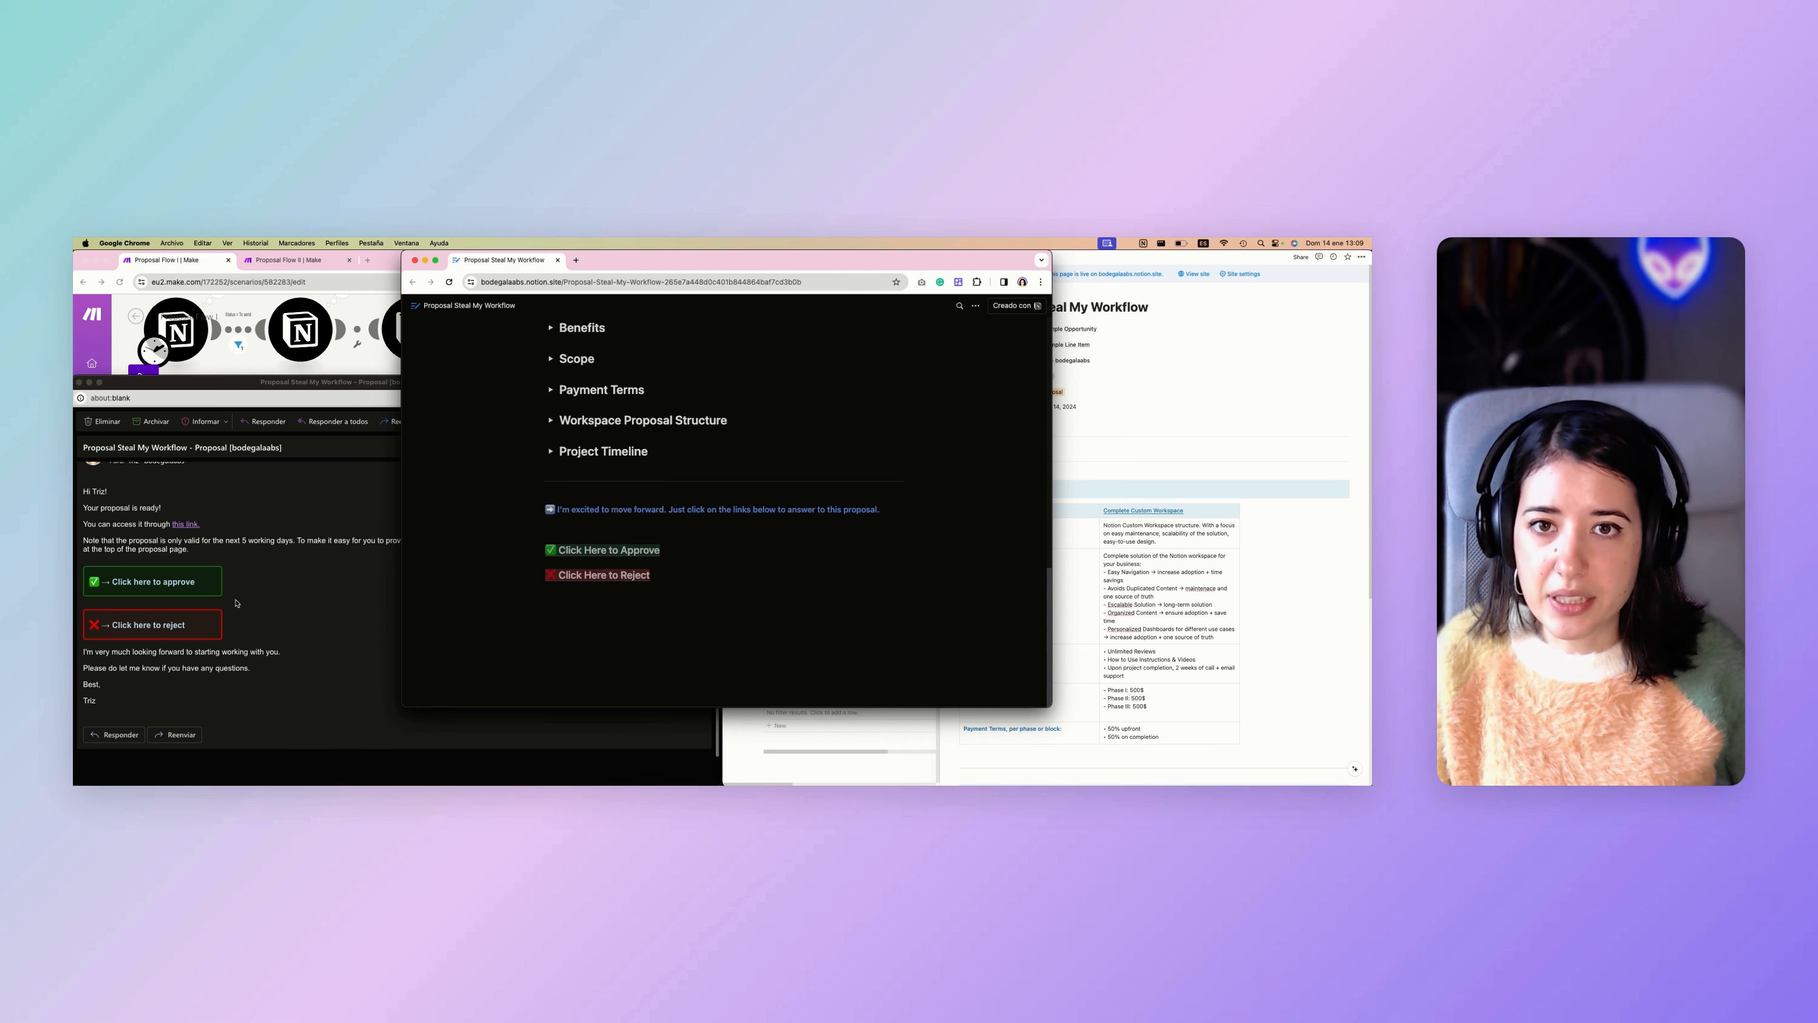
left_click(365, 563)
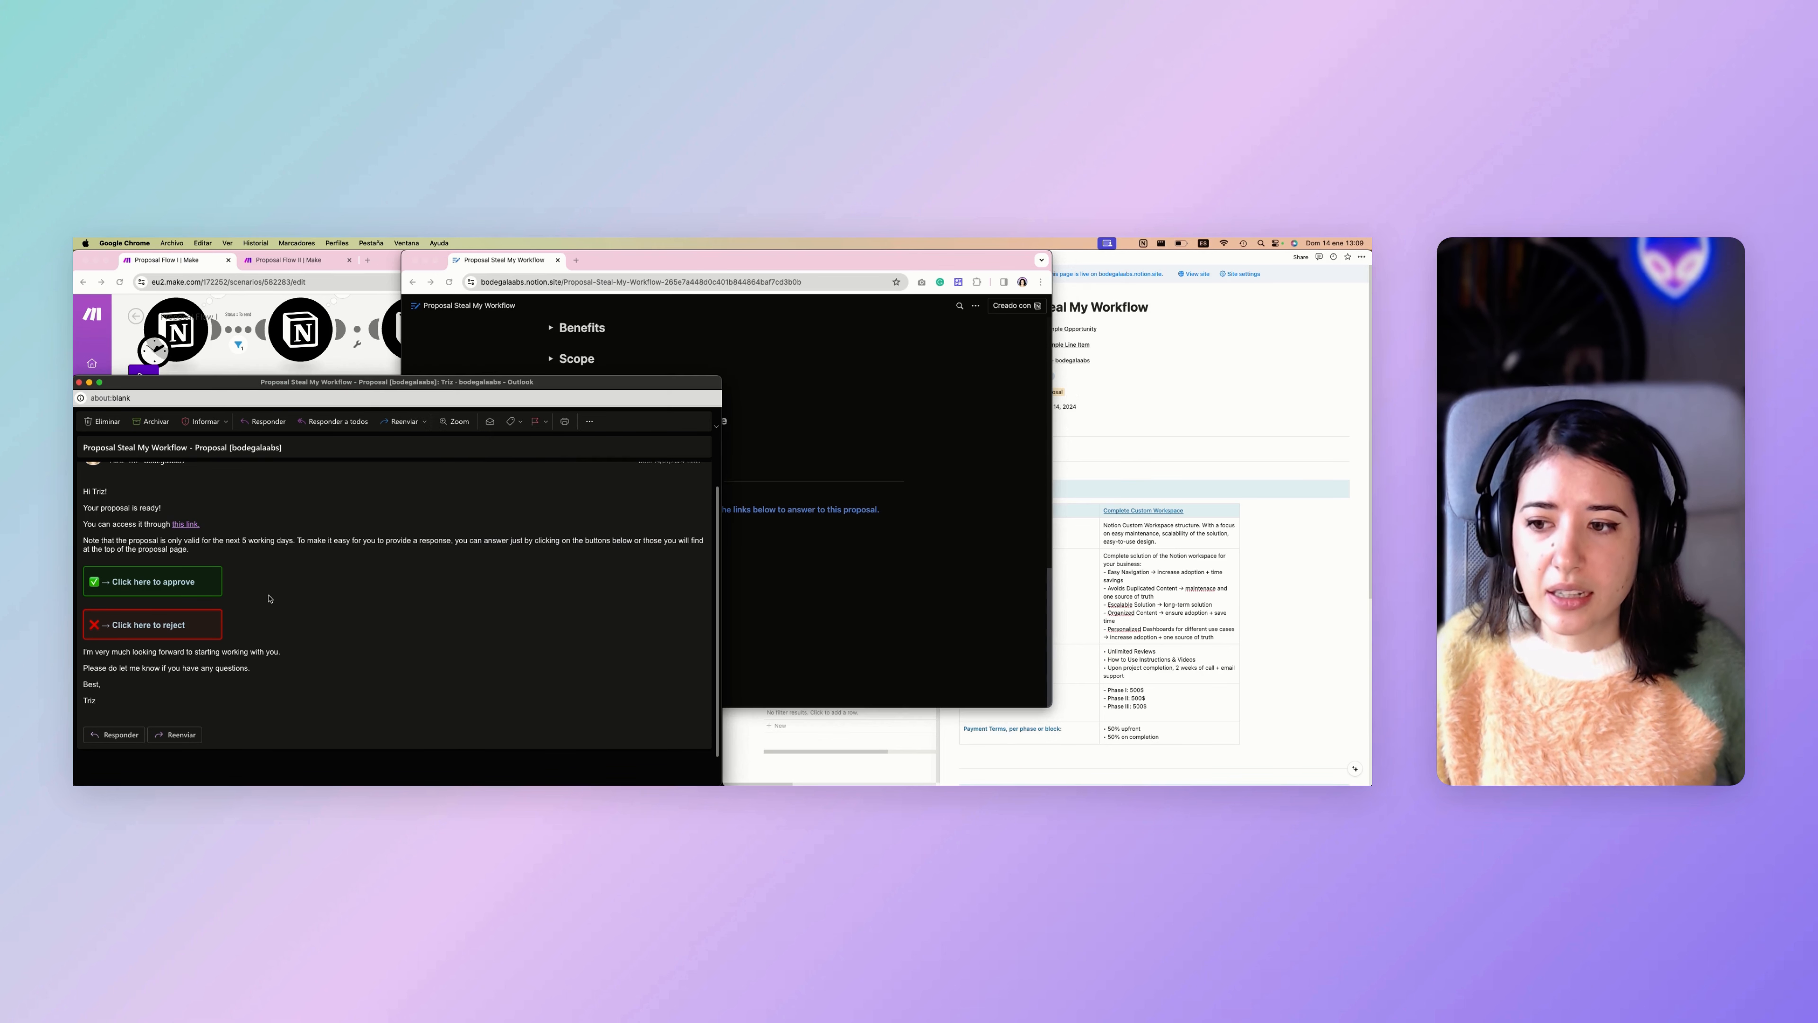
left_click(897, 390)
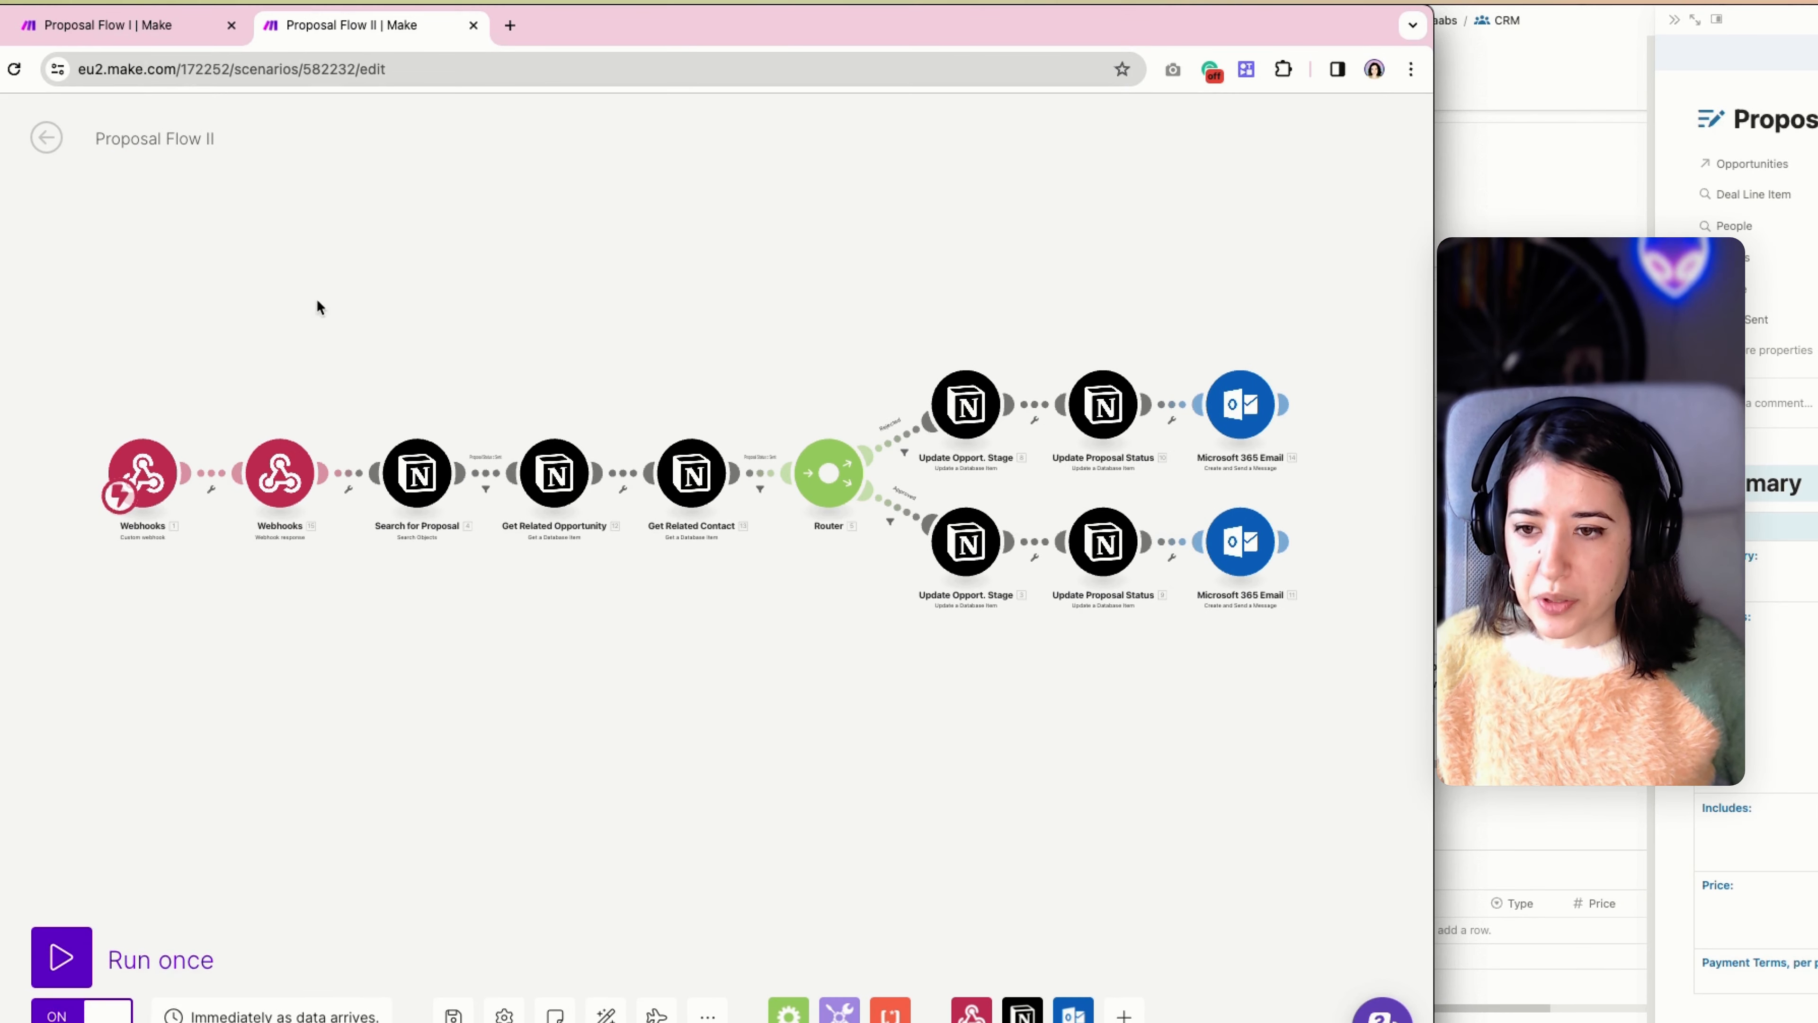
Examine the Proposal Flow II scenario in Make, from its overall module layout to a close view of the two starting webhook modules.
scroll(362, 510, "up", 3)
scroll(361, 511, "down", 3)
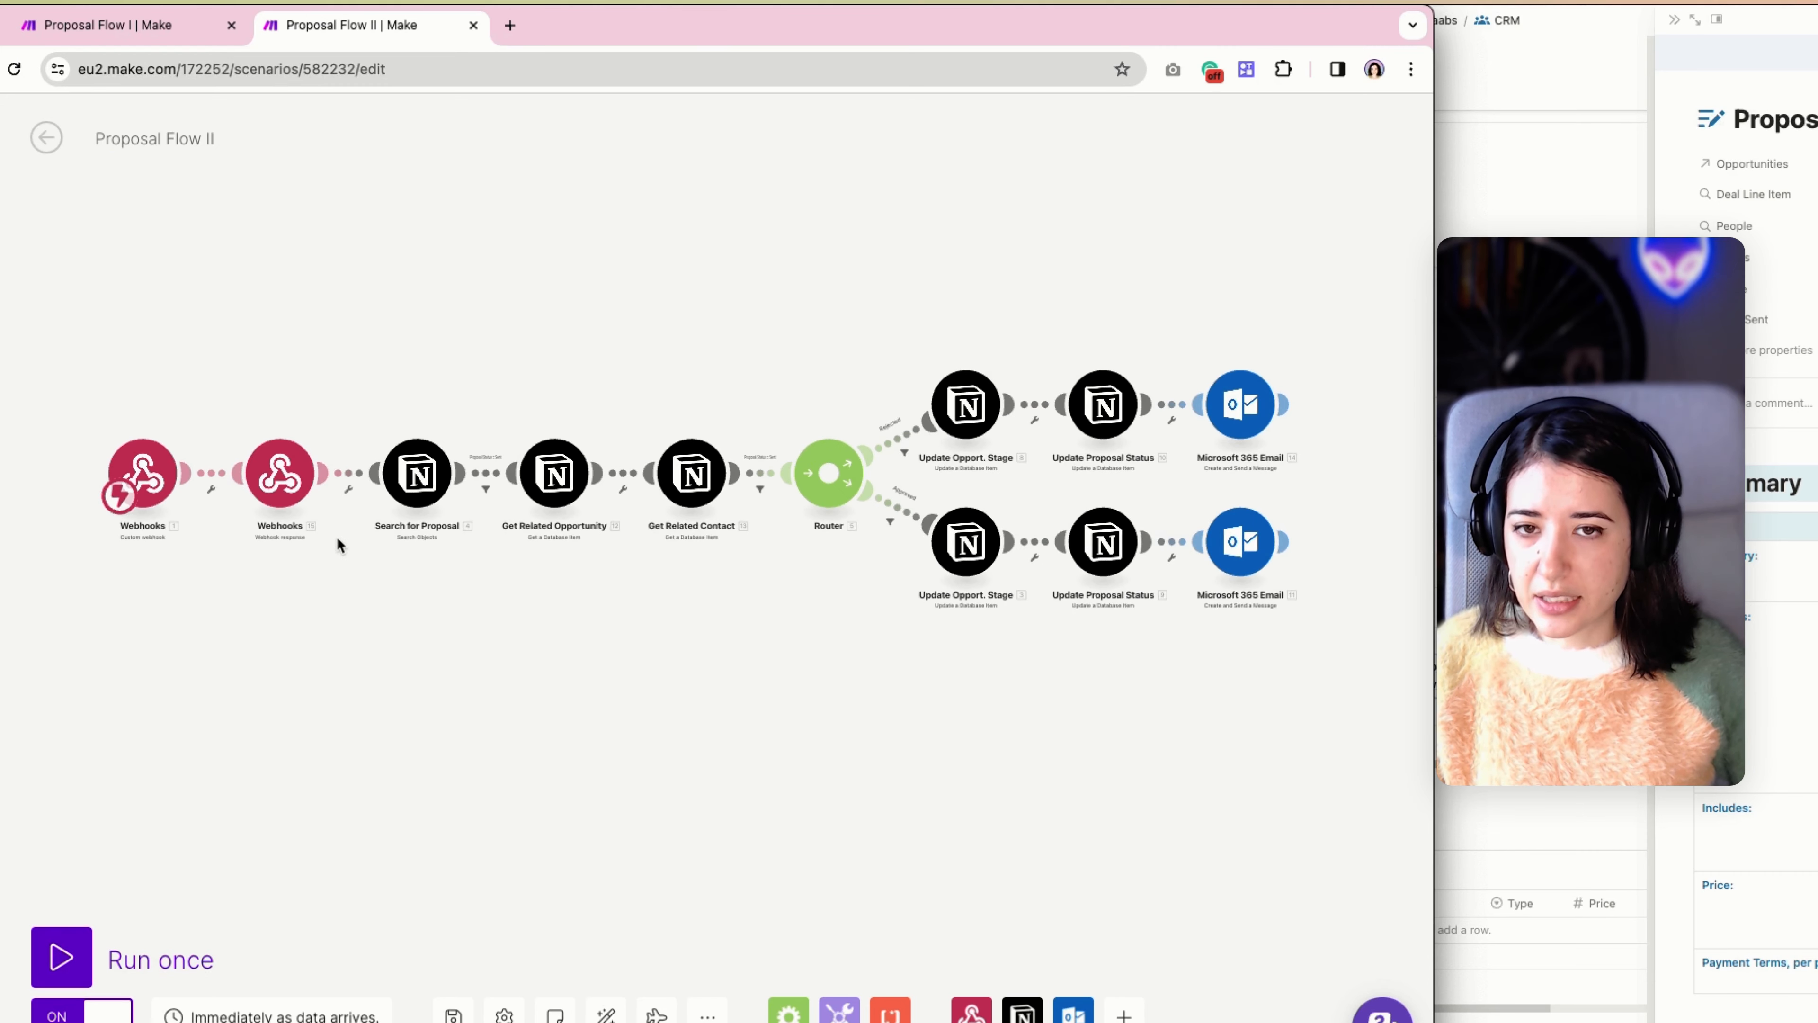
scroll(338, 537, "left", 2)
scroll(274, 545, "left", 1)
scroll(277, 553, "up", 3)
scroll(276, 536, "up", 1)
scroll(272, 519, "down", 2)
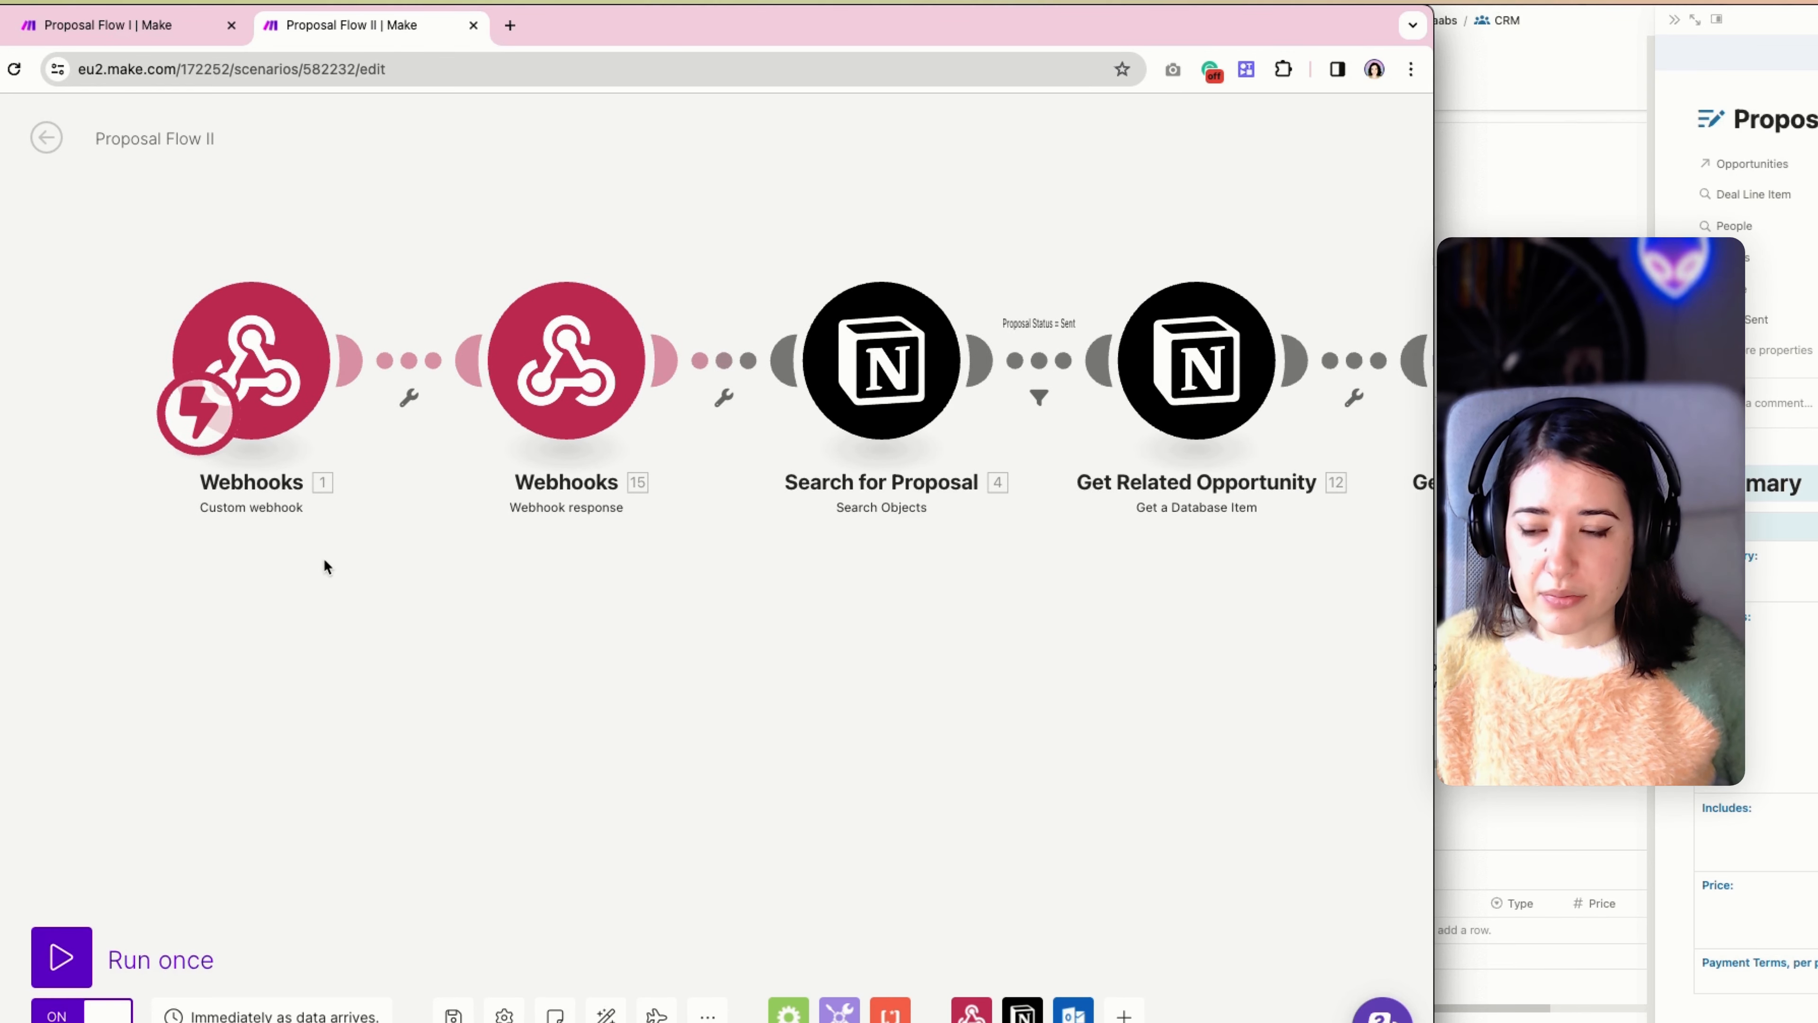
left_click_drag(365, 484, 349, 556)
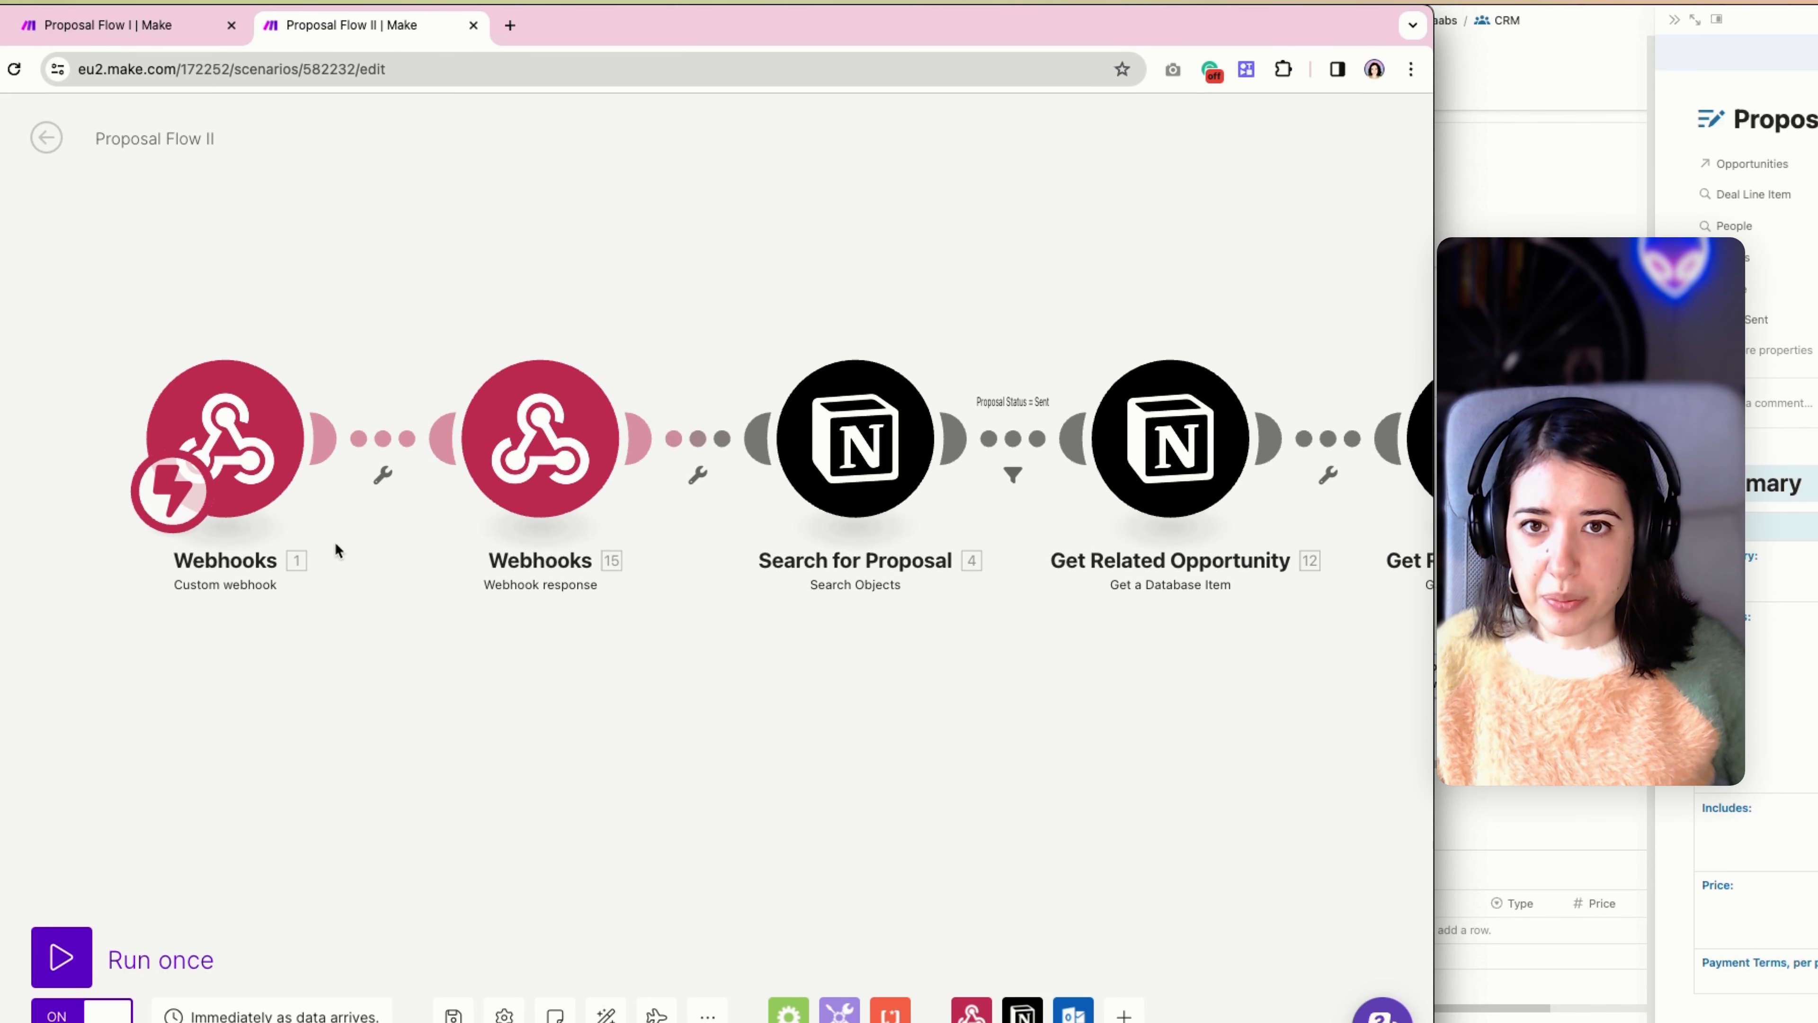
Inspect the Notion Proposal webhook's address in the custom webhook module and close its settings without changes.
left_click(247, 455)
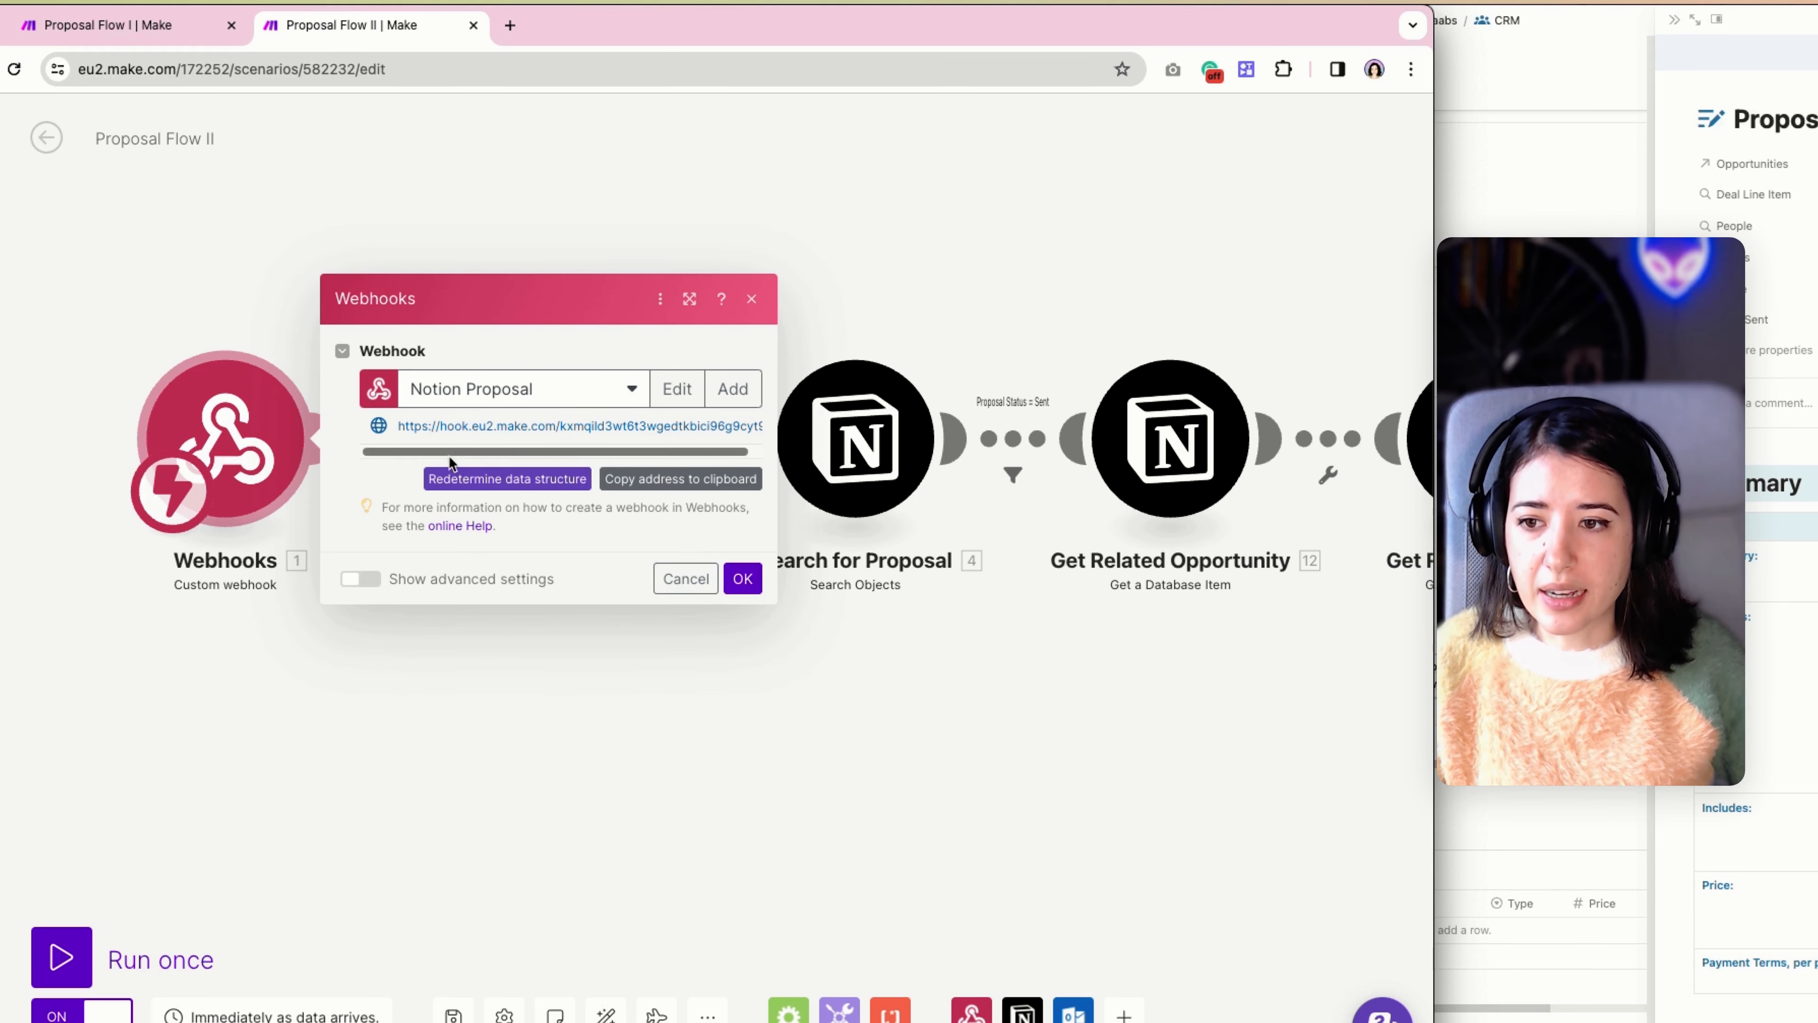
left_click_drag(398, 425, 760, 427)
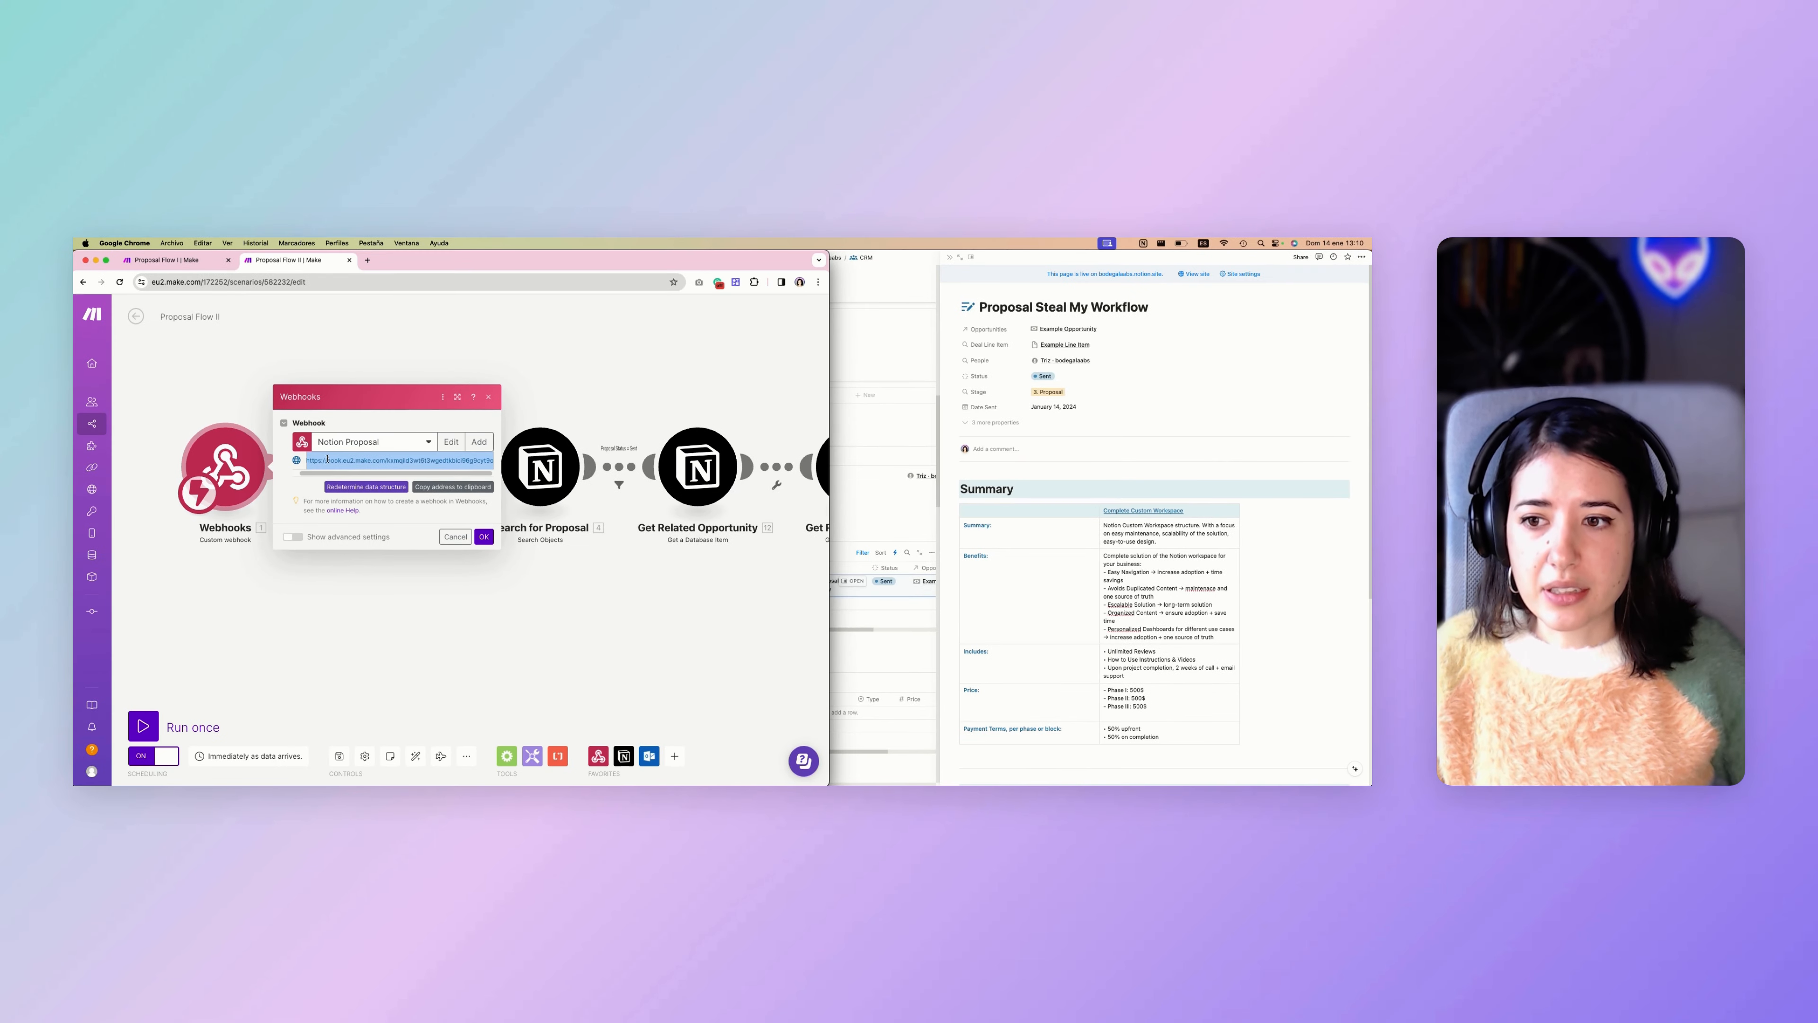
left_click(396, 427)
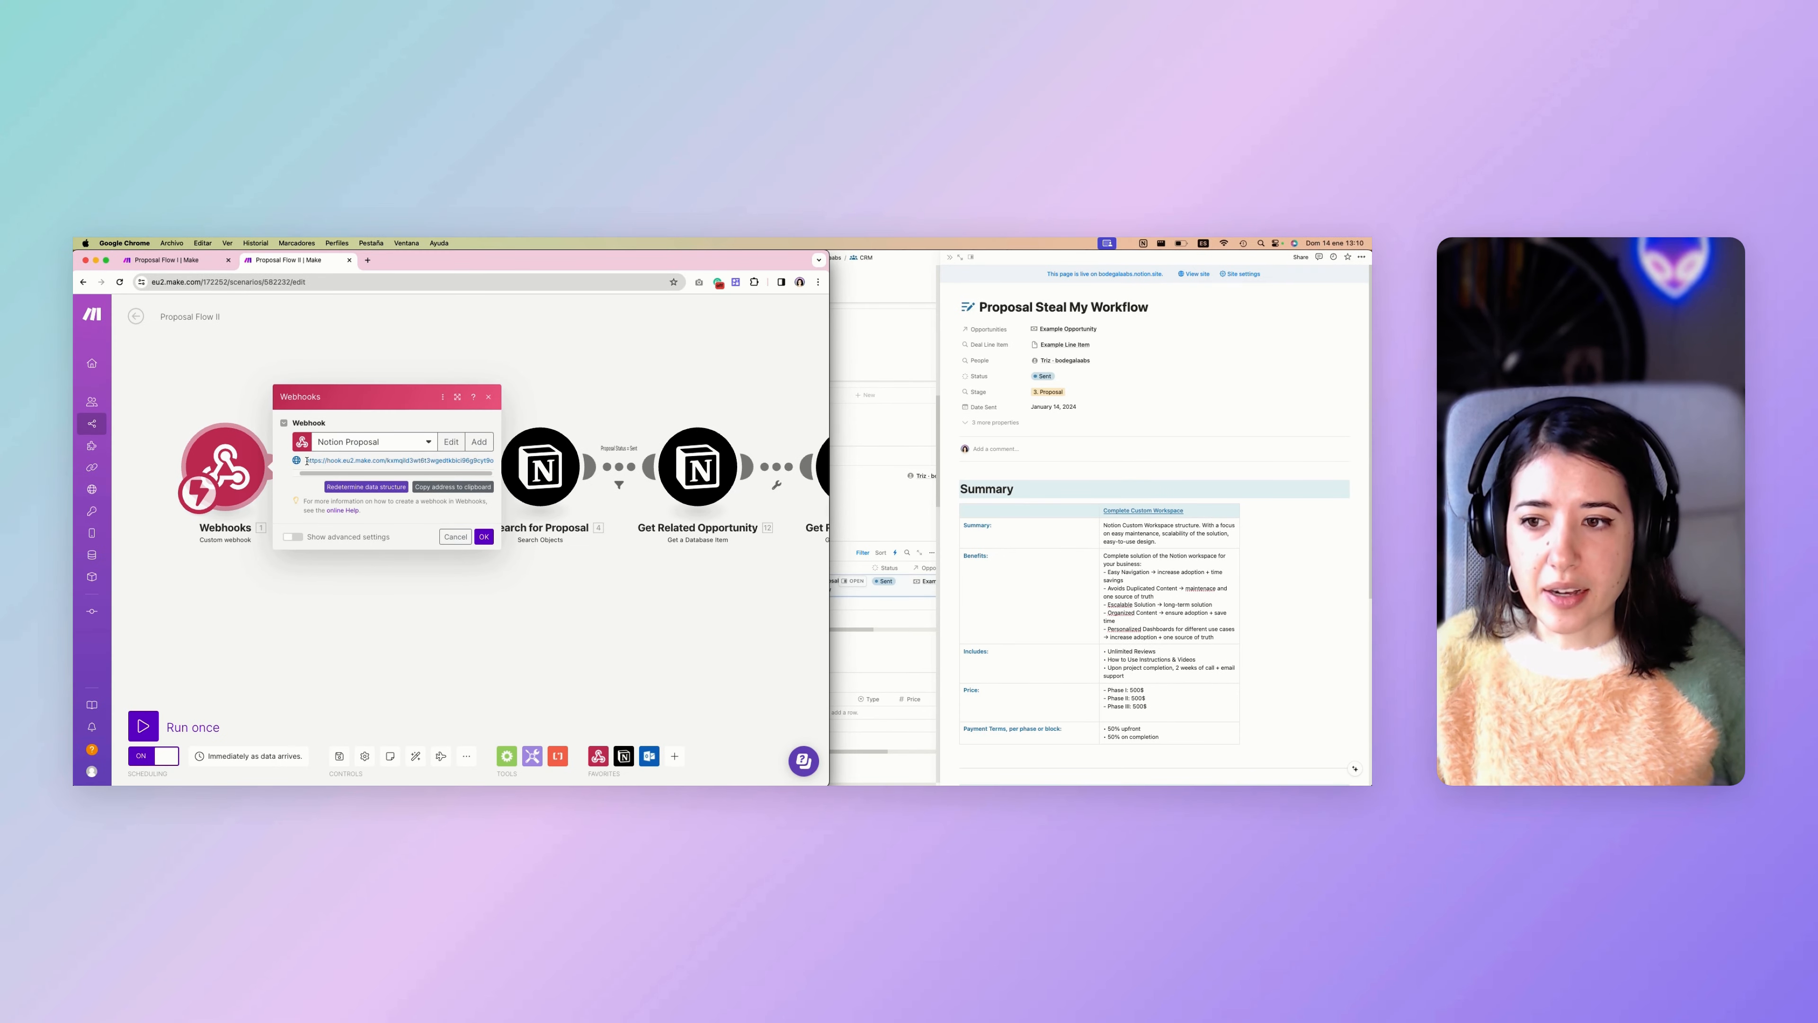
left_click_drag(306, 461, 469, 460)
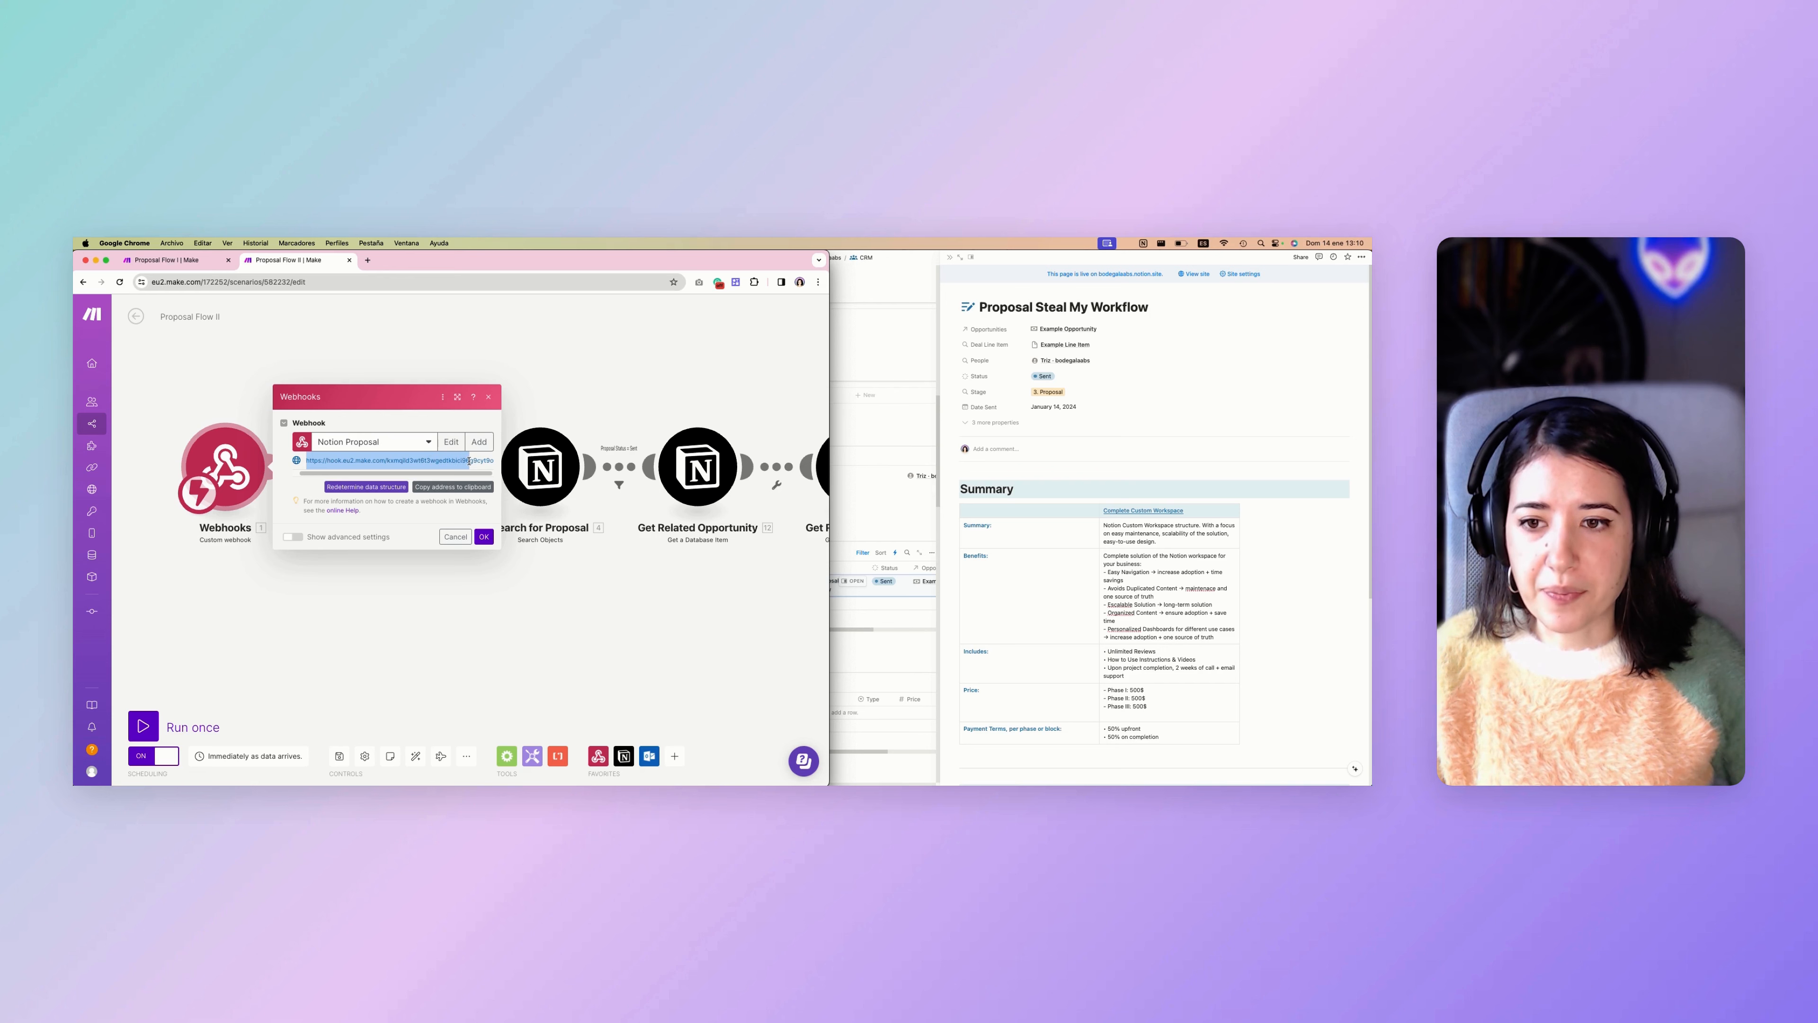
left_click(479, 588)
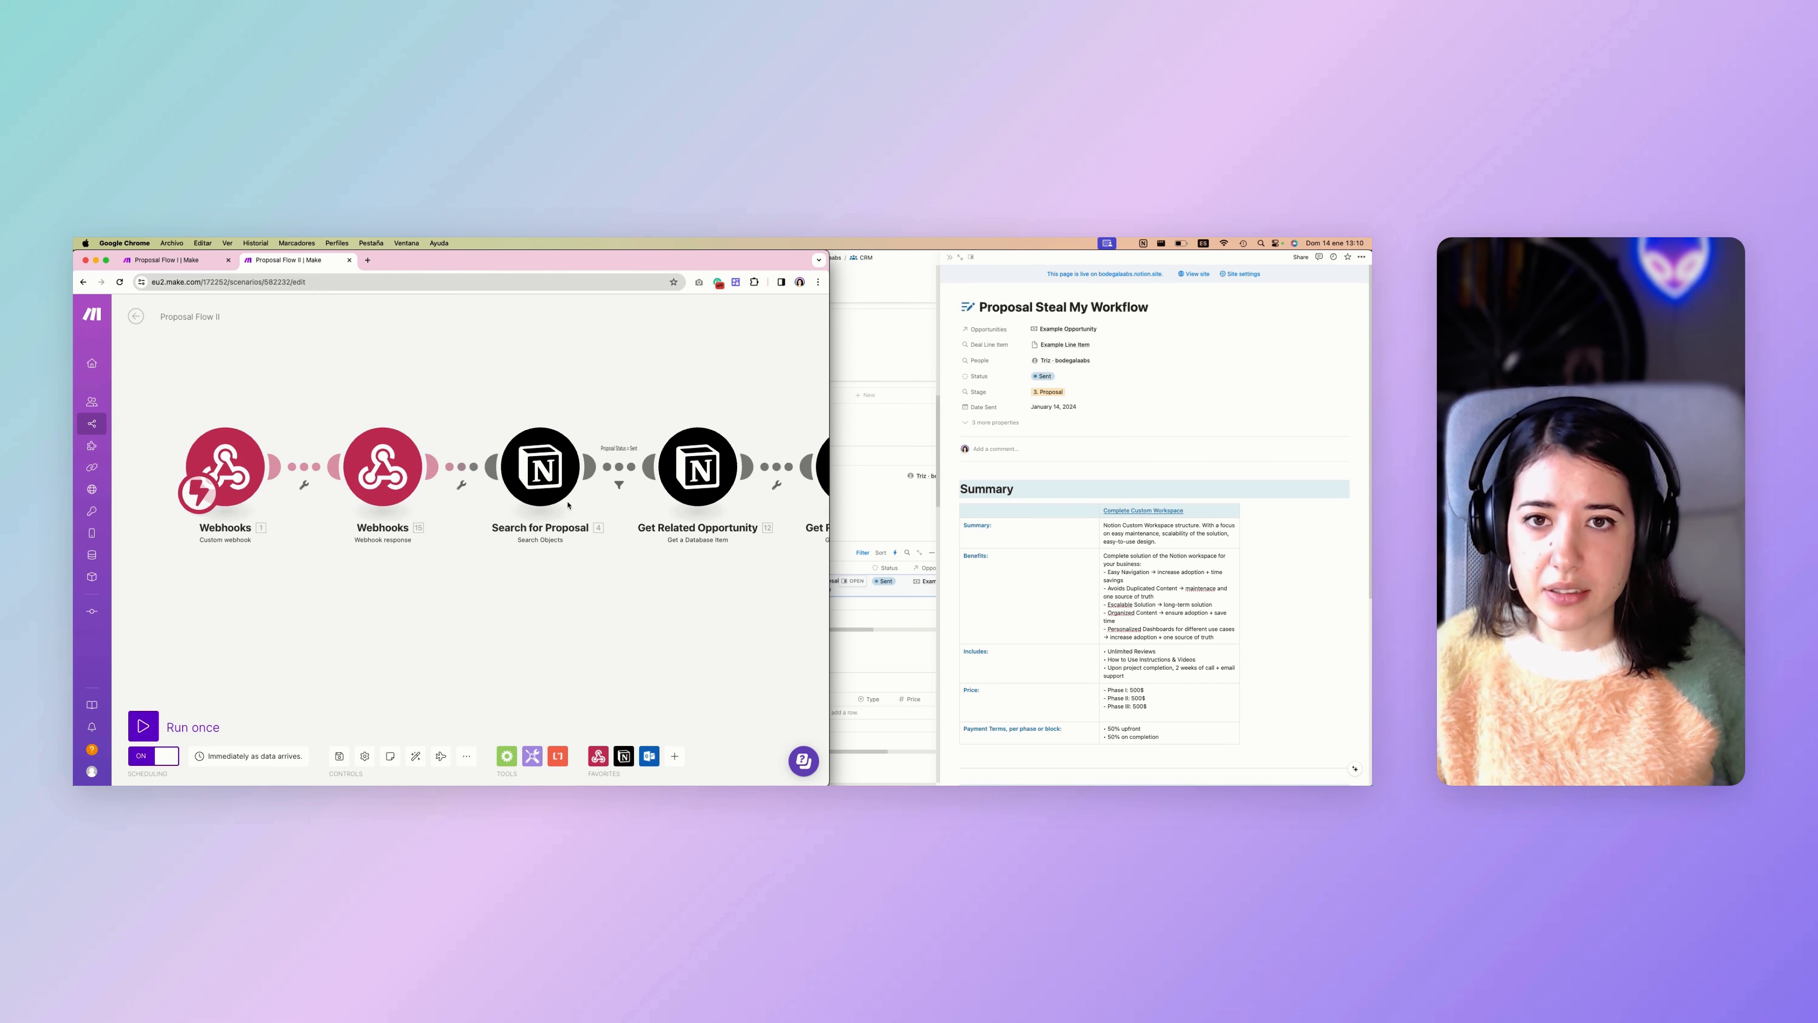
Copy the address of the "Click Here to Approve" link in the Notion proposal and paste it into a new browser tab.
scroll(598, 492, "down", 2)
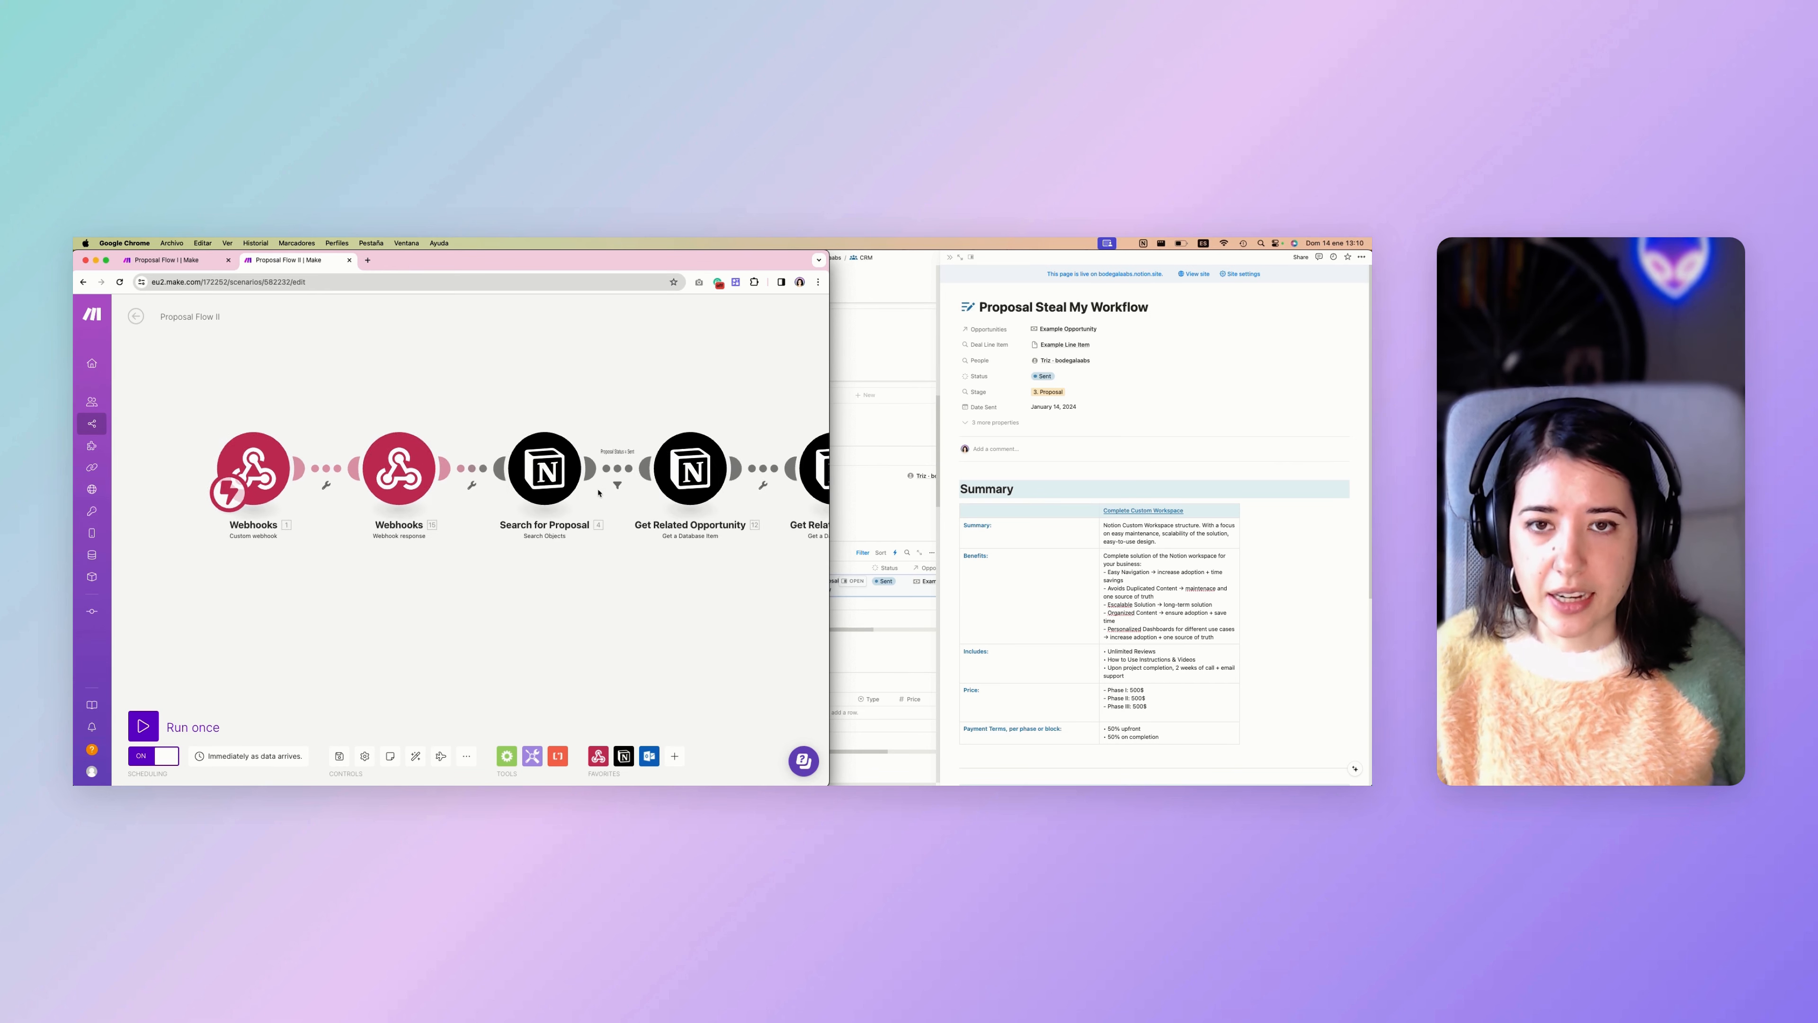
left_click_drag(435, 560, 388, 566)
scroll(1088, 531, "down", 5)
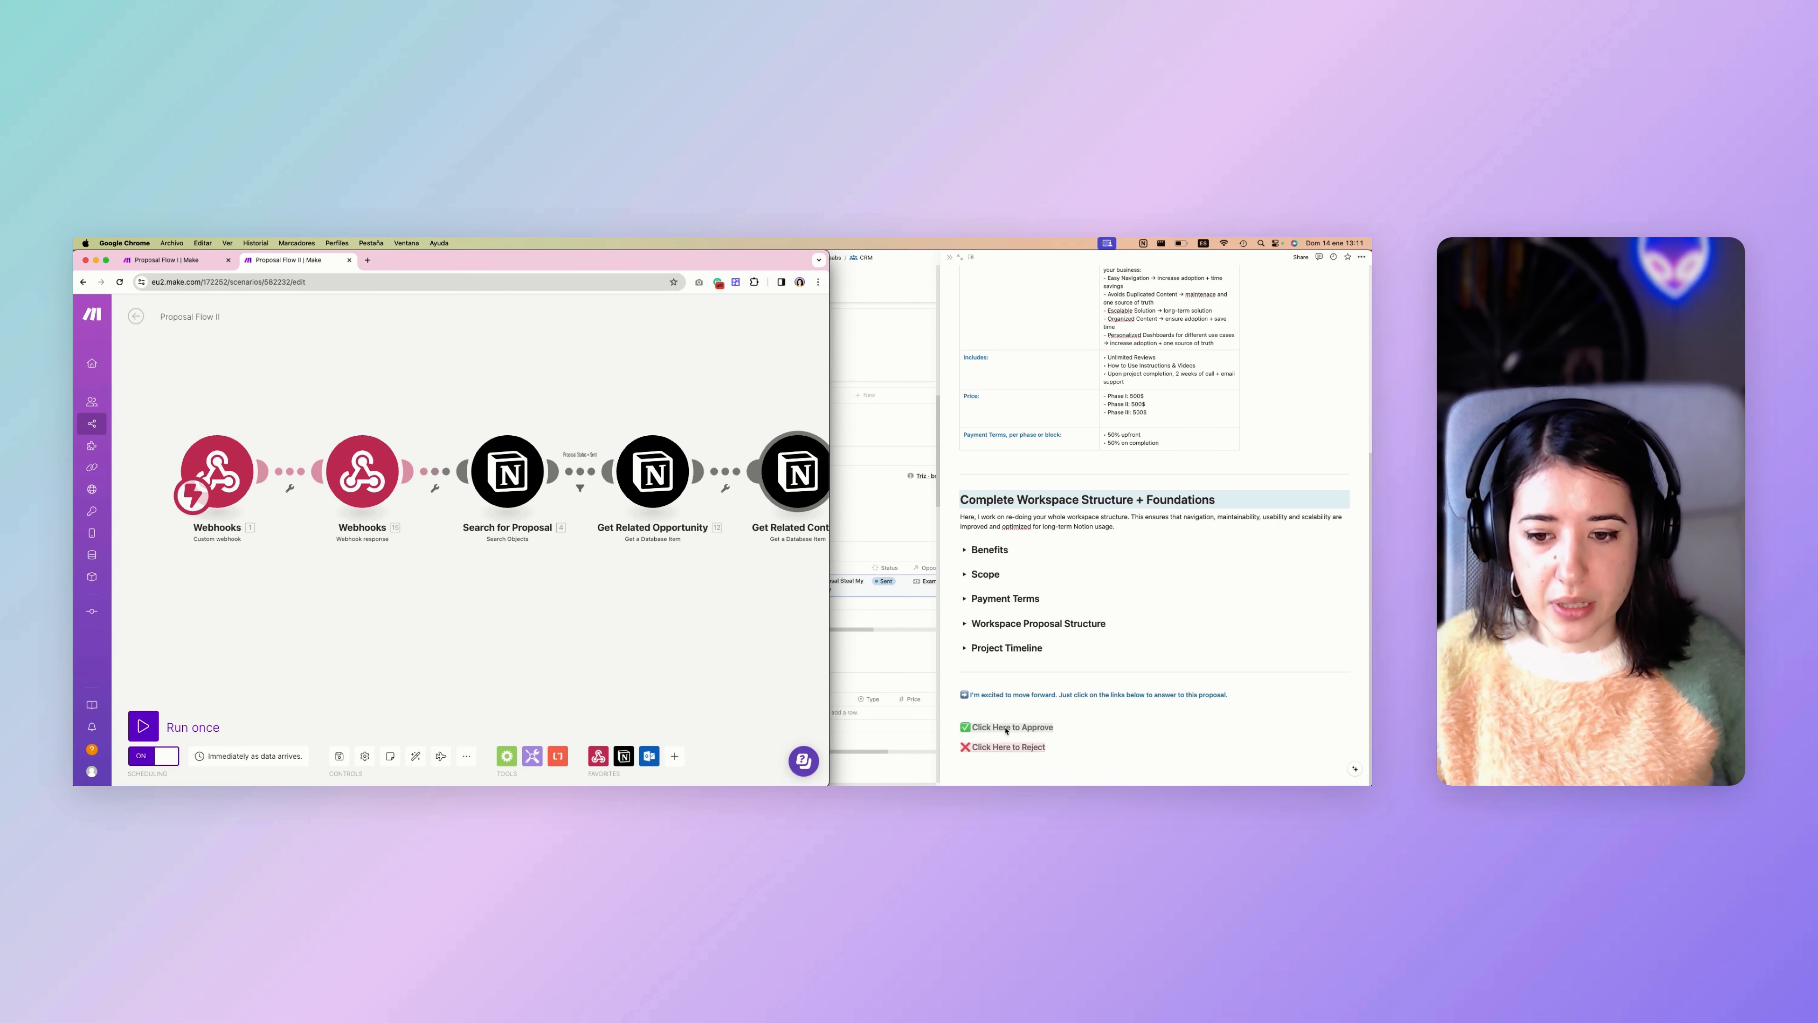
left_click(1077, 715)
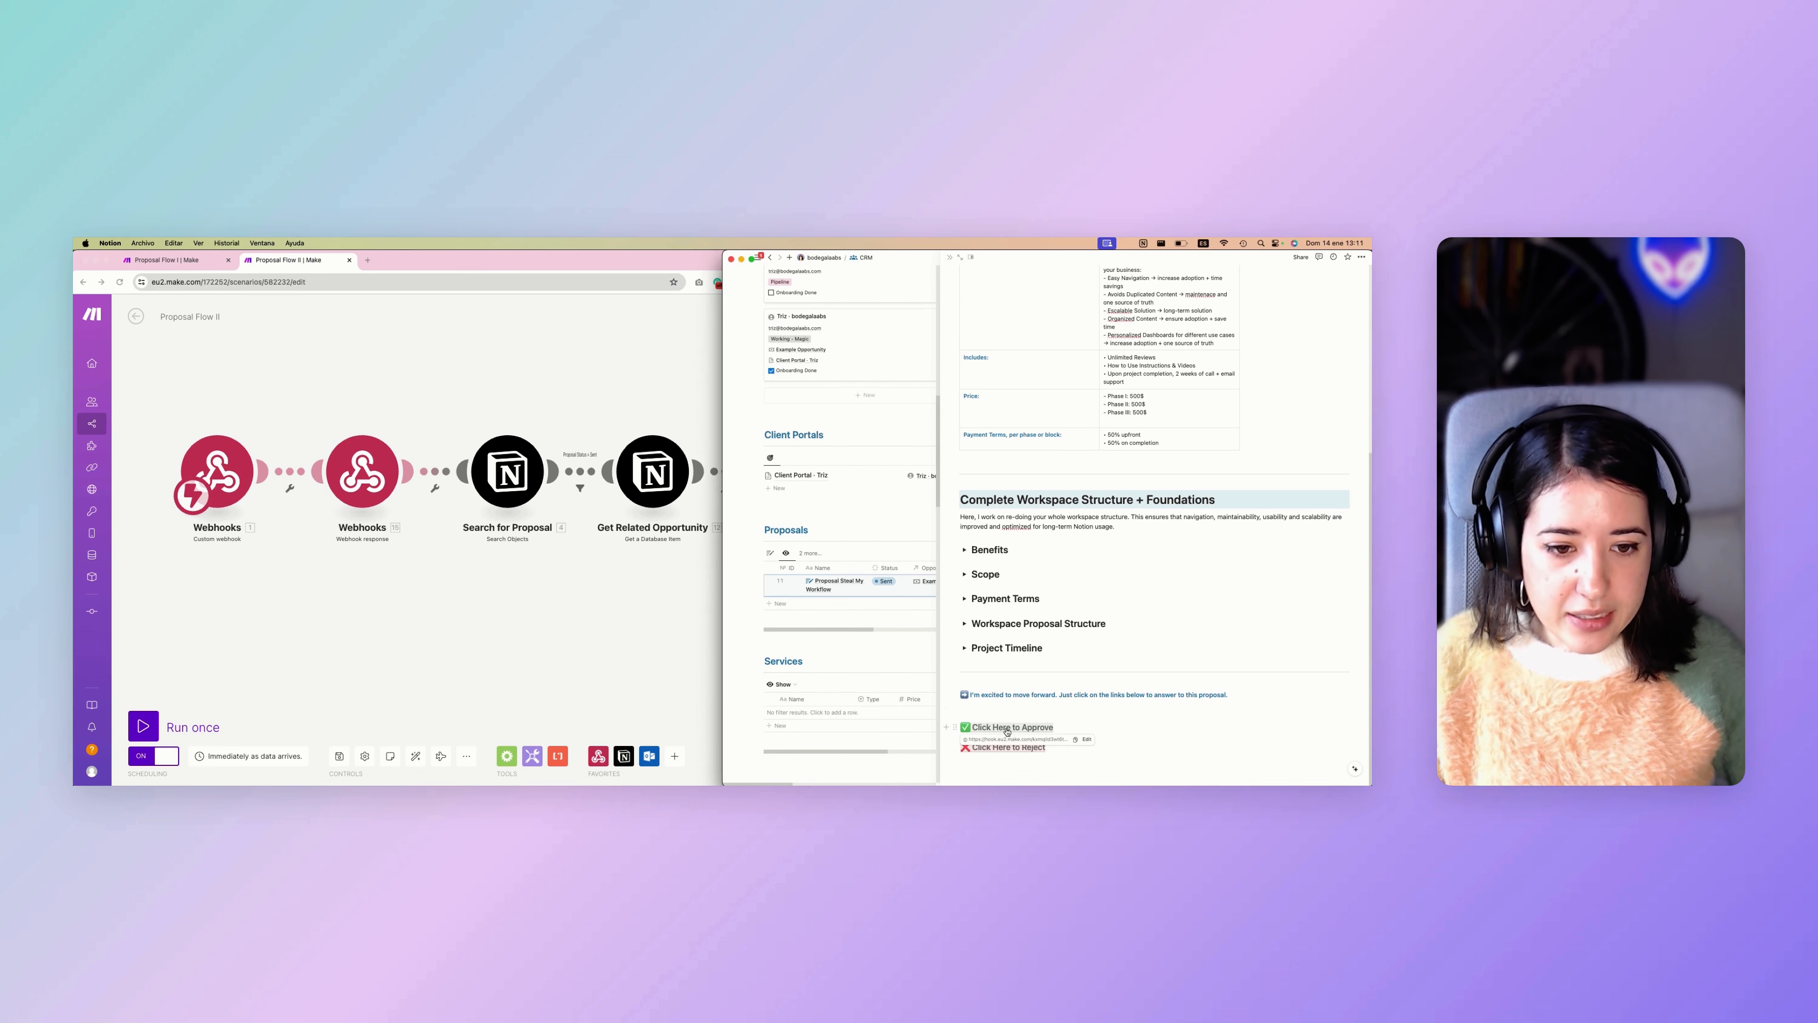
left_click(1074, 739)
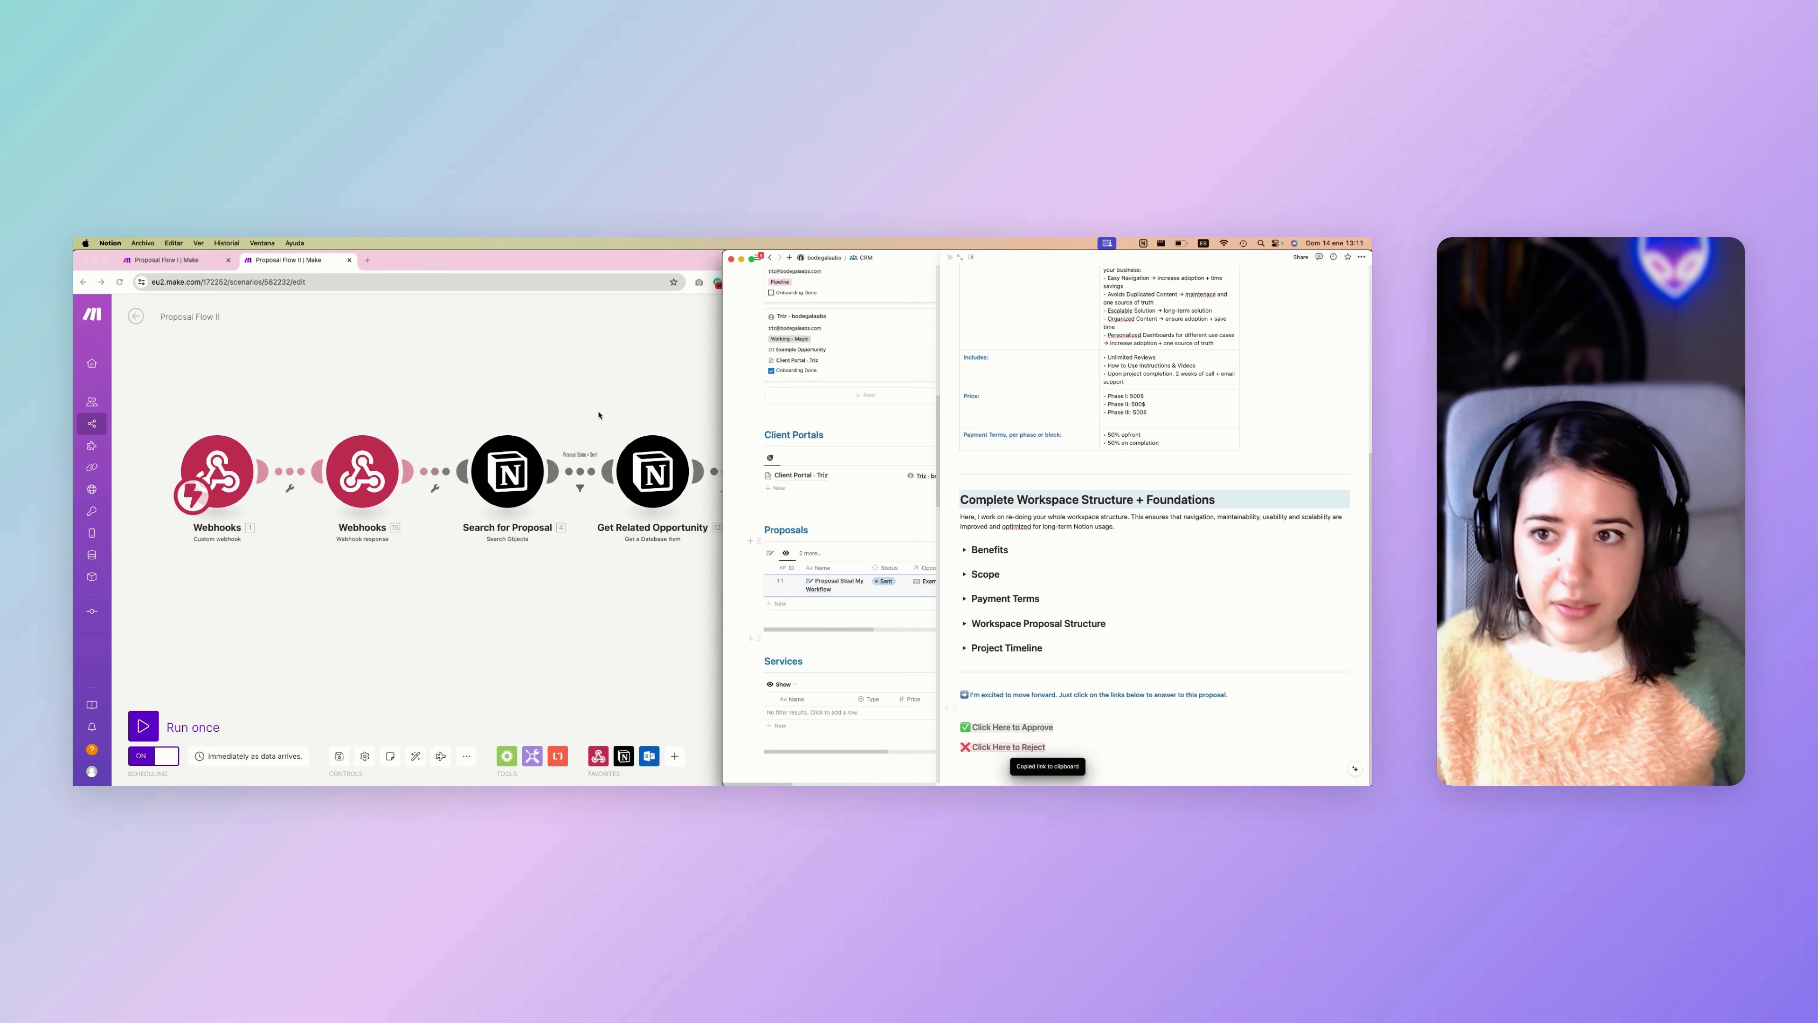
left_click(367, 262)
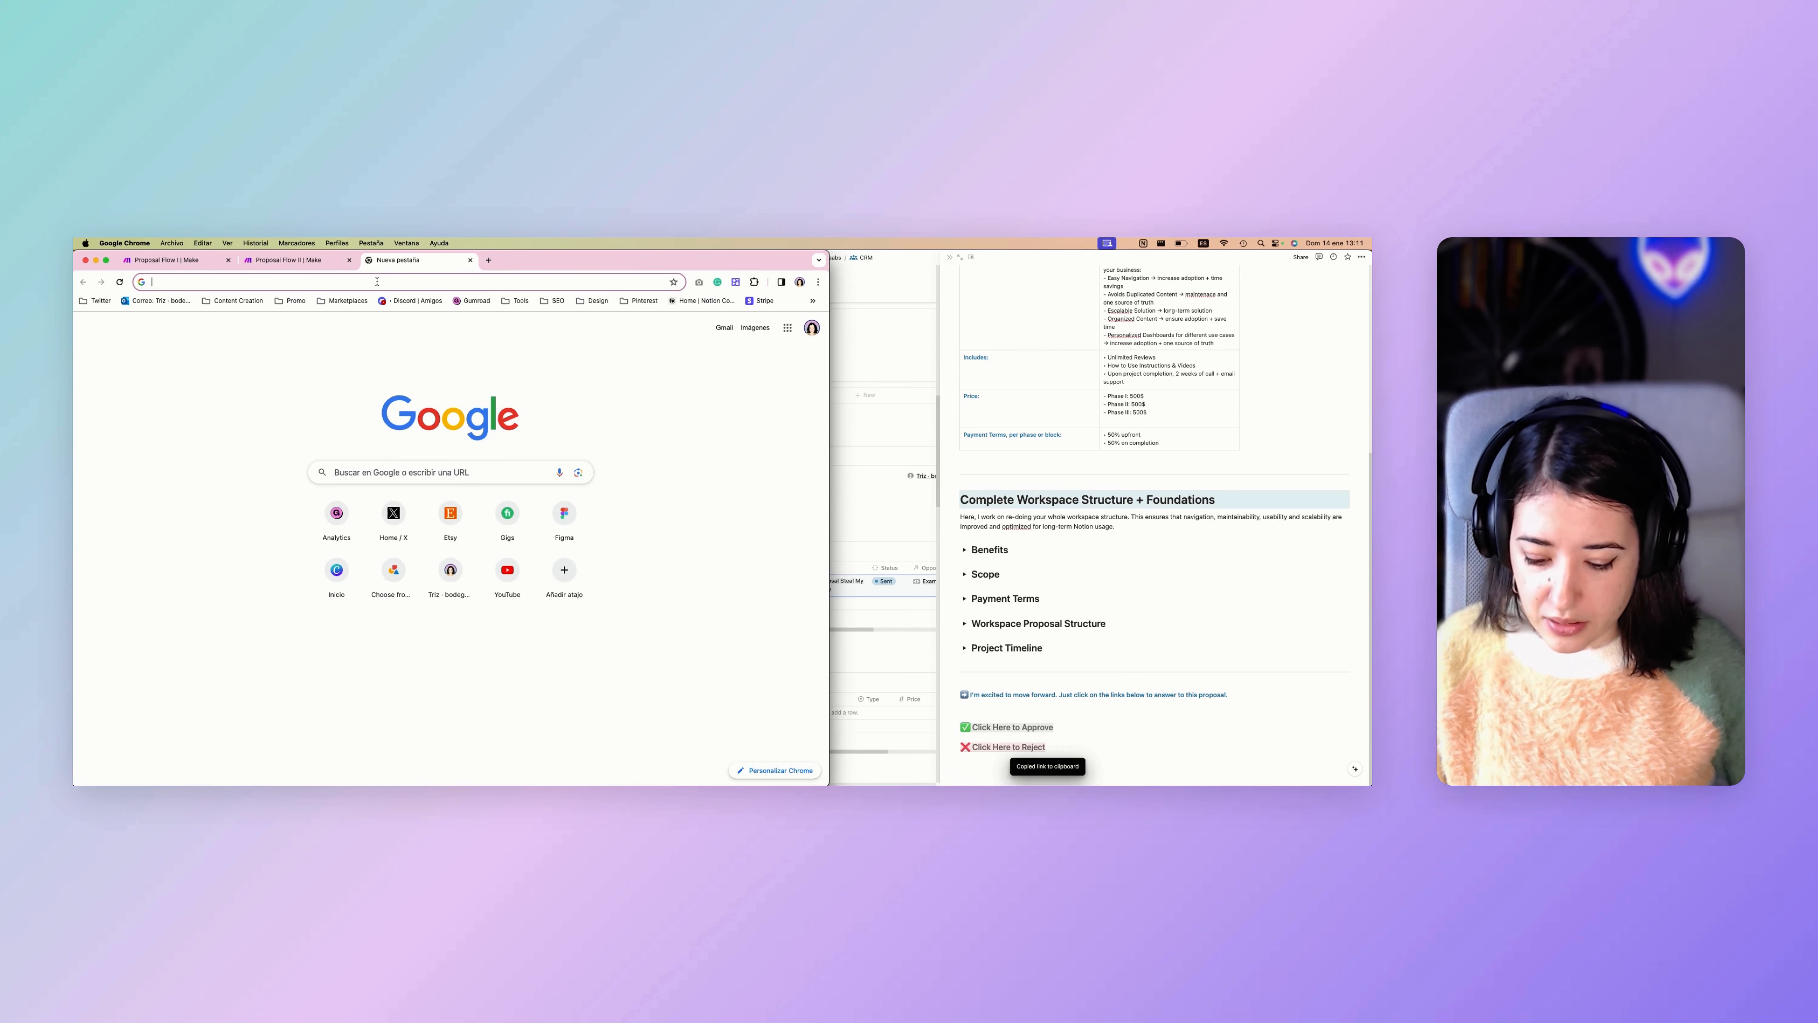
key("super+v")
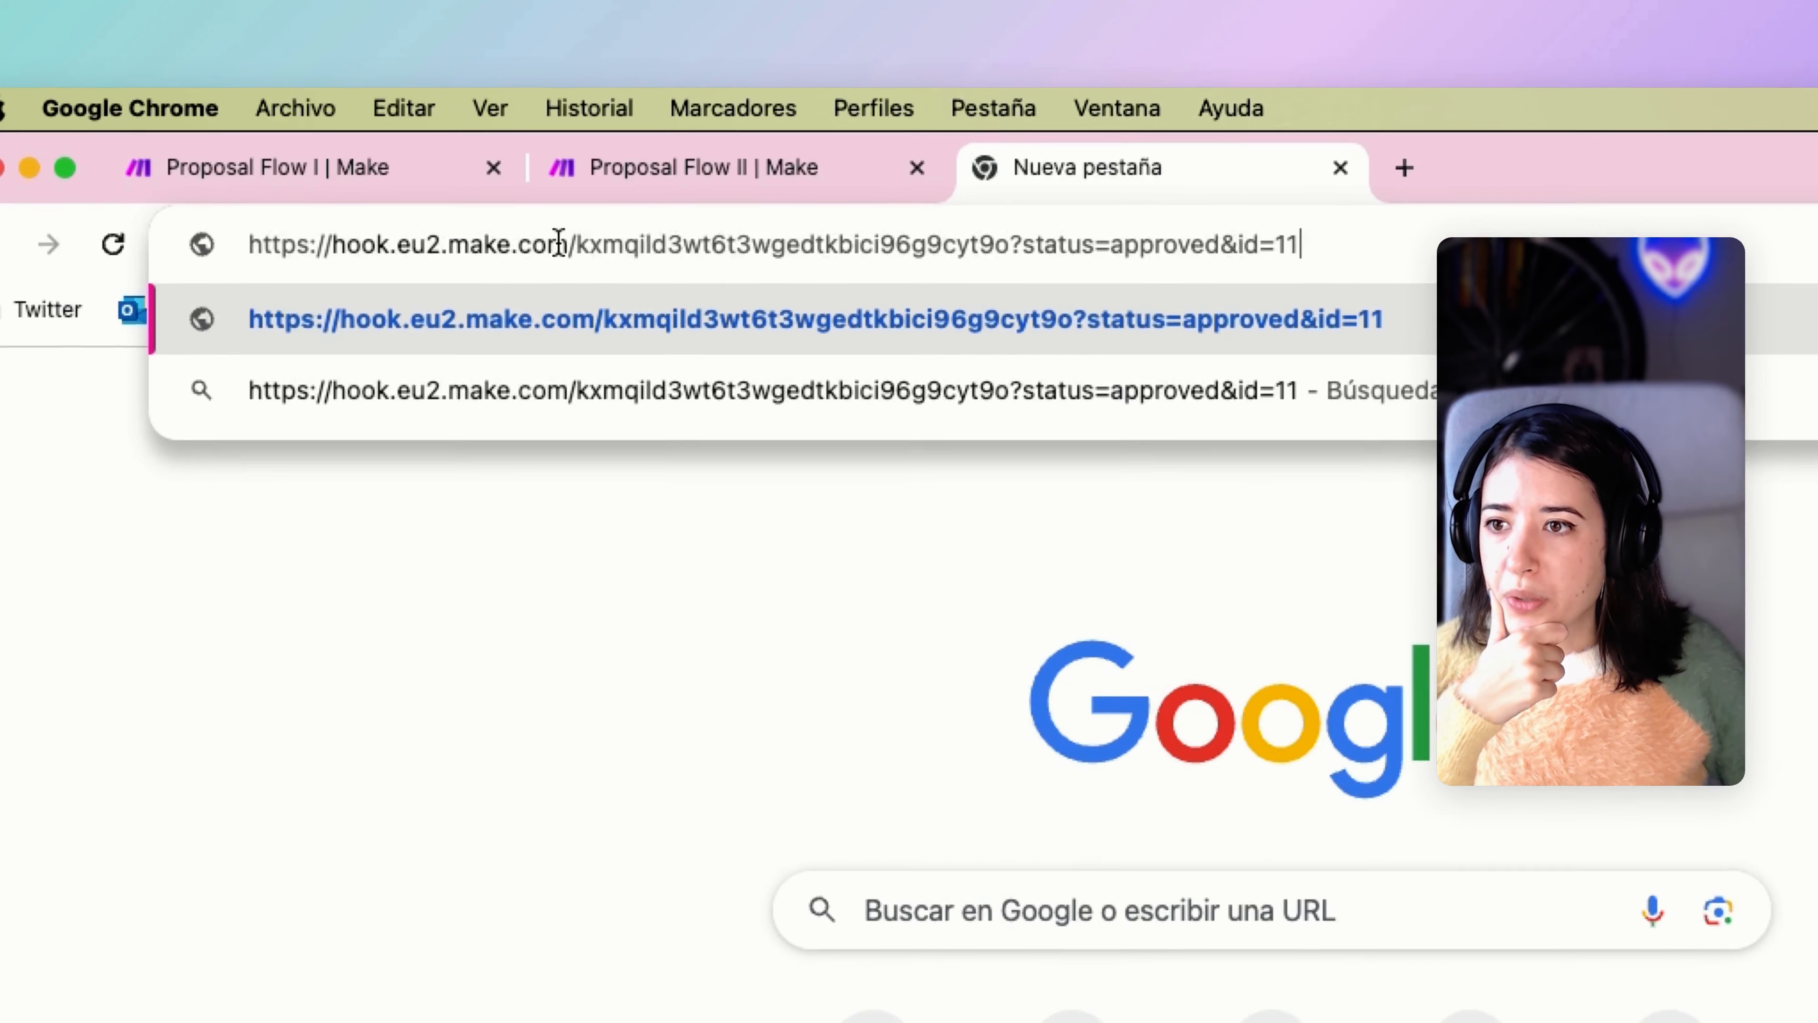
Examine the pasted approval address, separating the webhook's base URL from its status and id parameters.
left_click(250, 285)
left_click_drag(1005, 251, 244, 261)
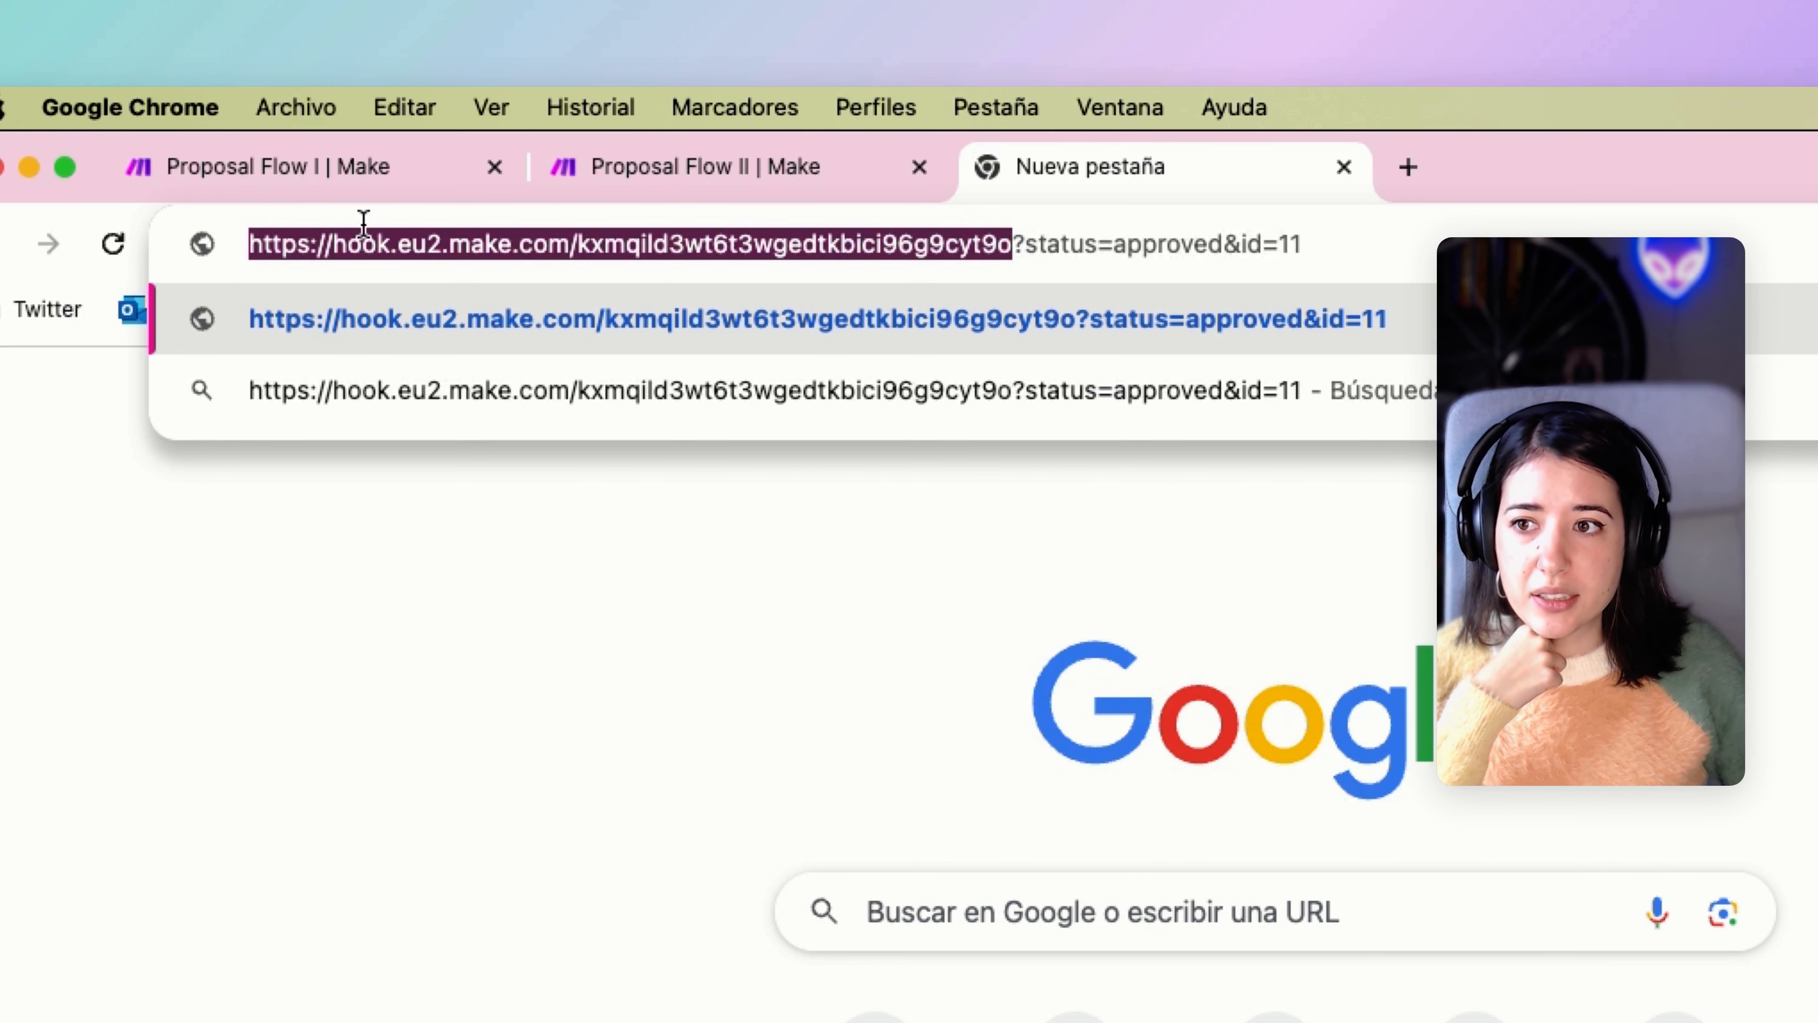
left_click_drag(1011, 244, 1346, 245)
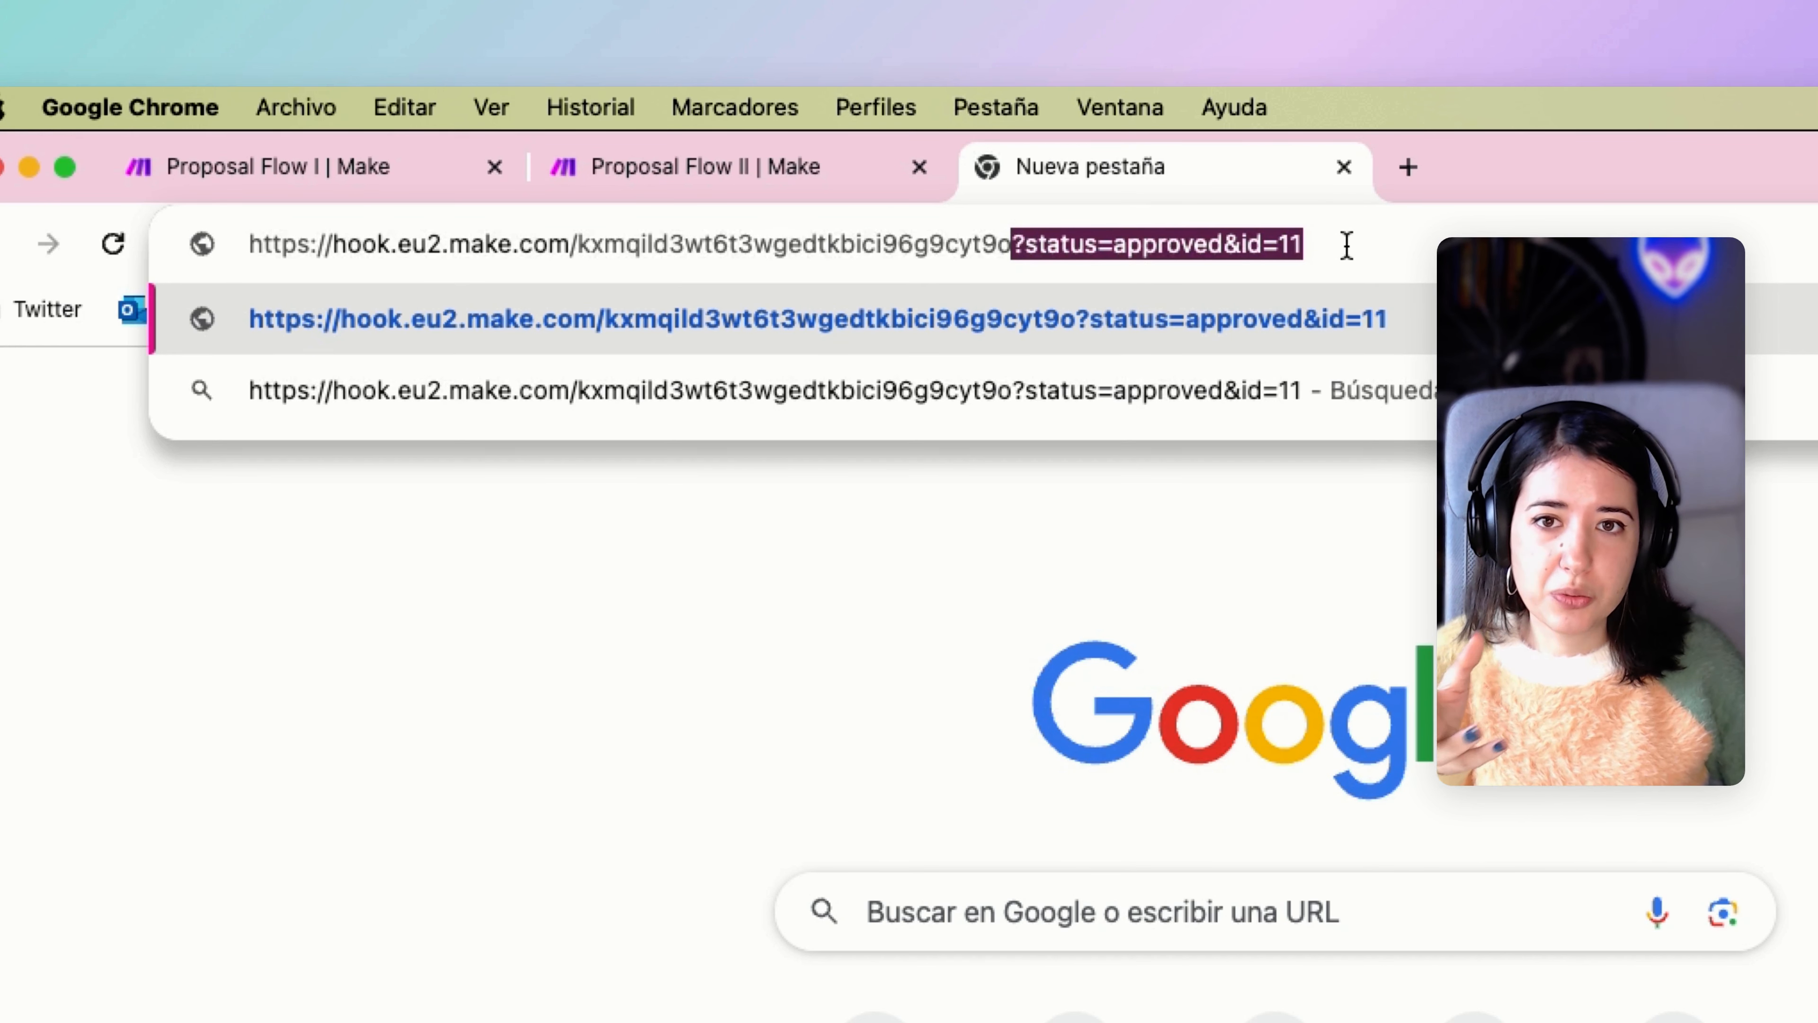
left_click(1346, 244)
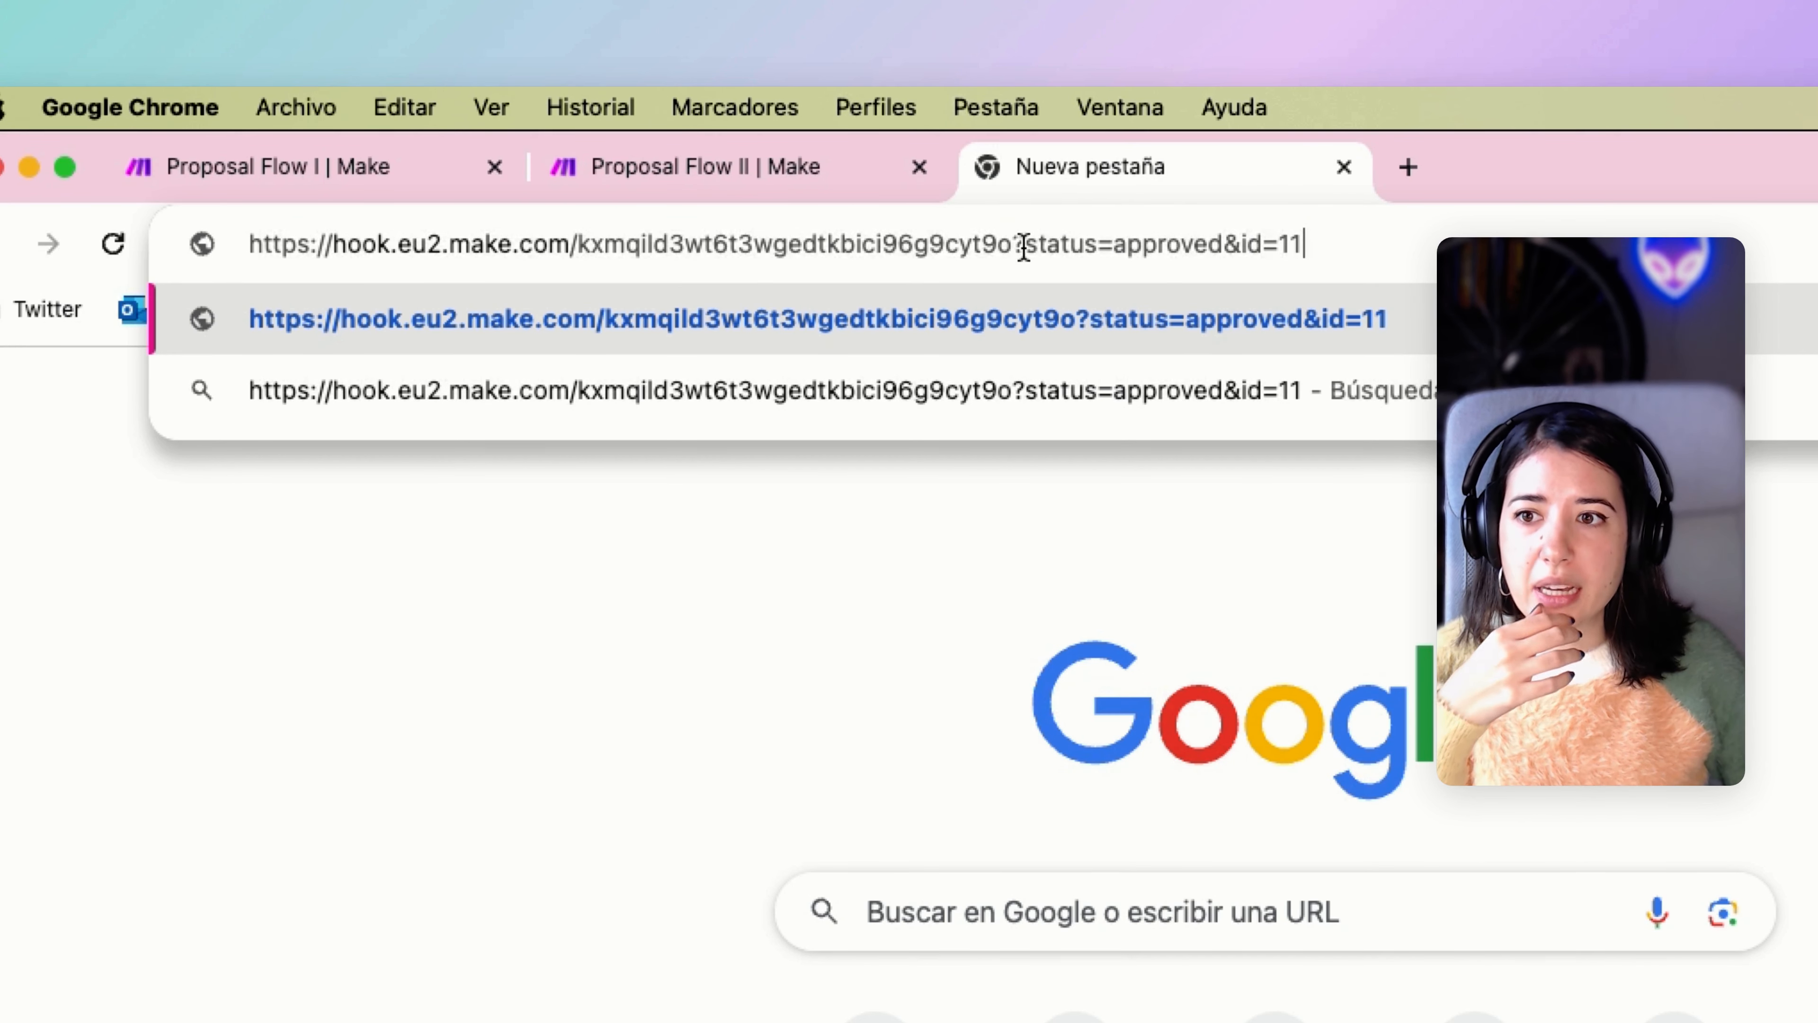
left_click_drag(1025, 245, 1096, 247)
left_click(1229, 245)
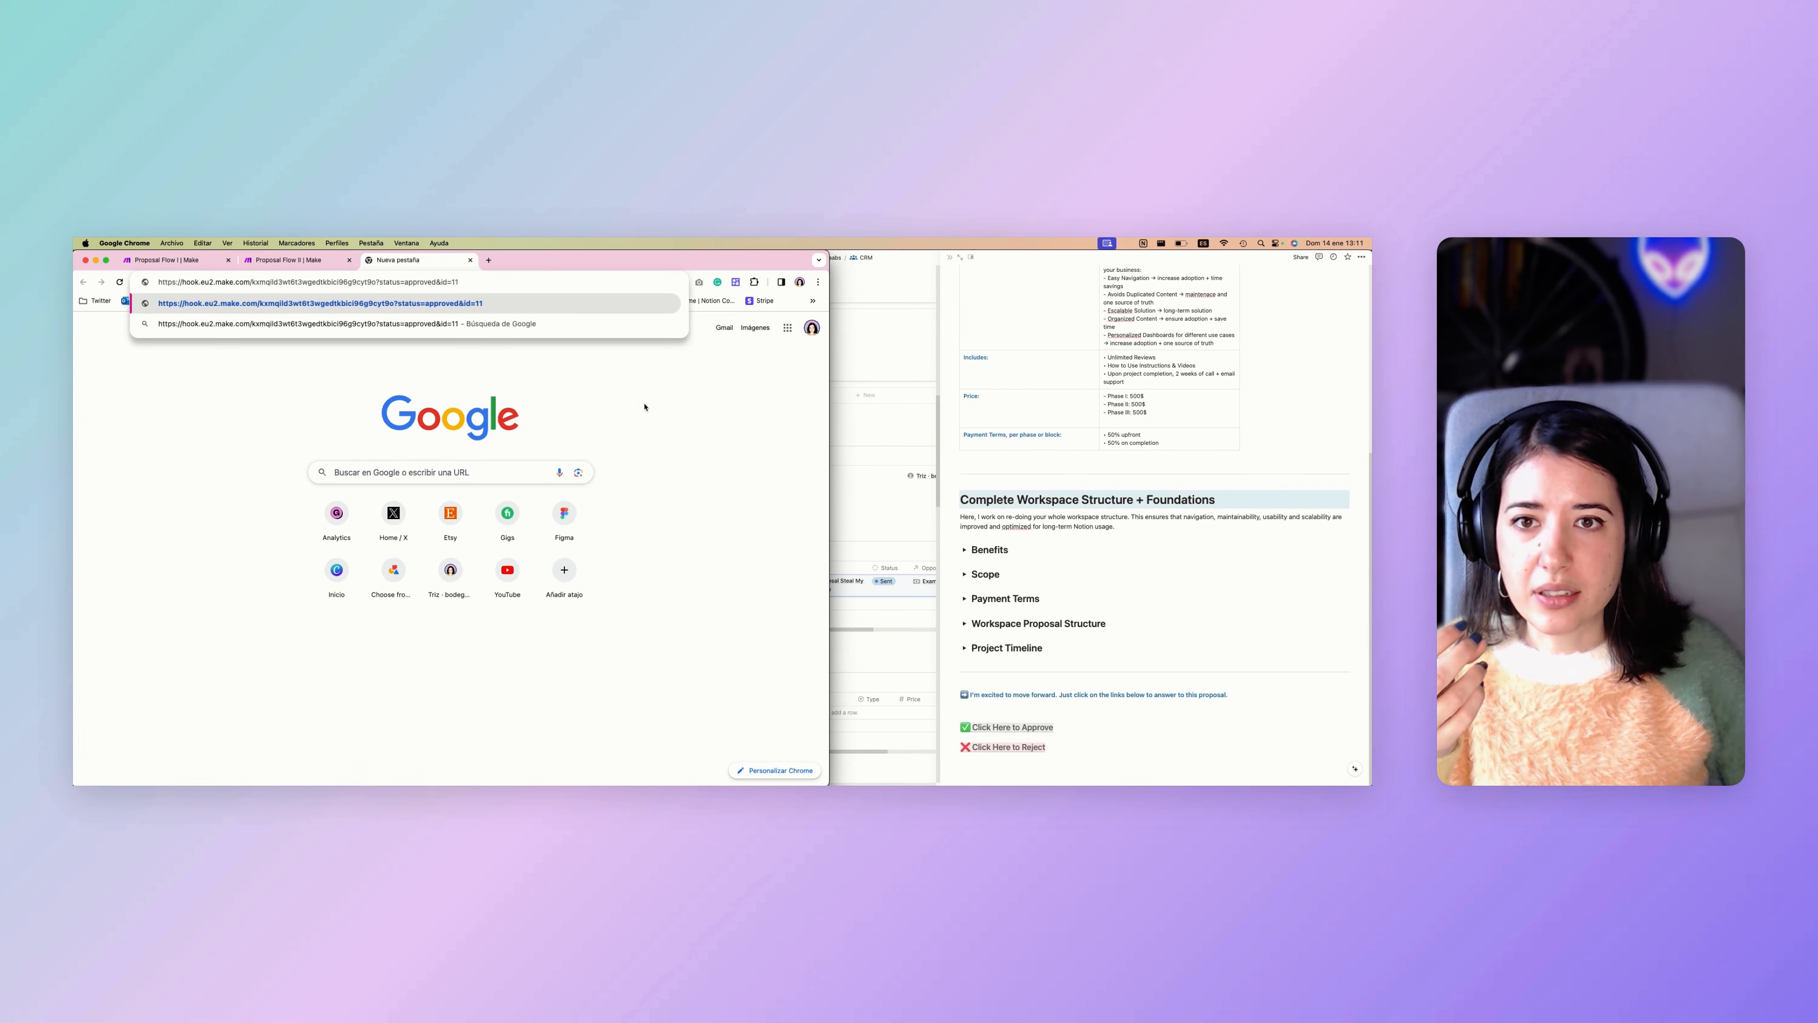
left_click_drag(459, 281, 186, 280)
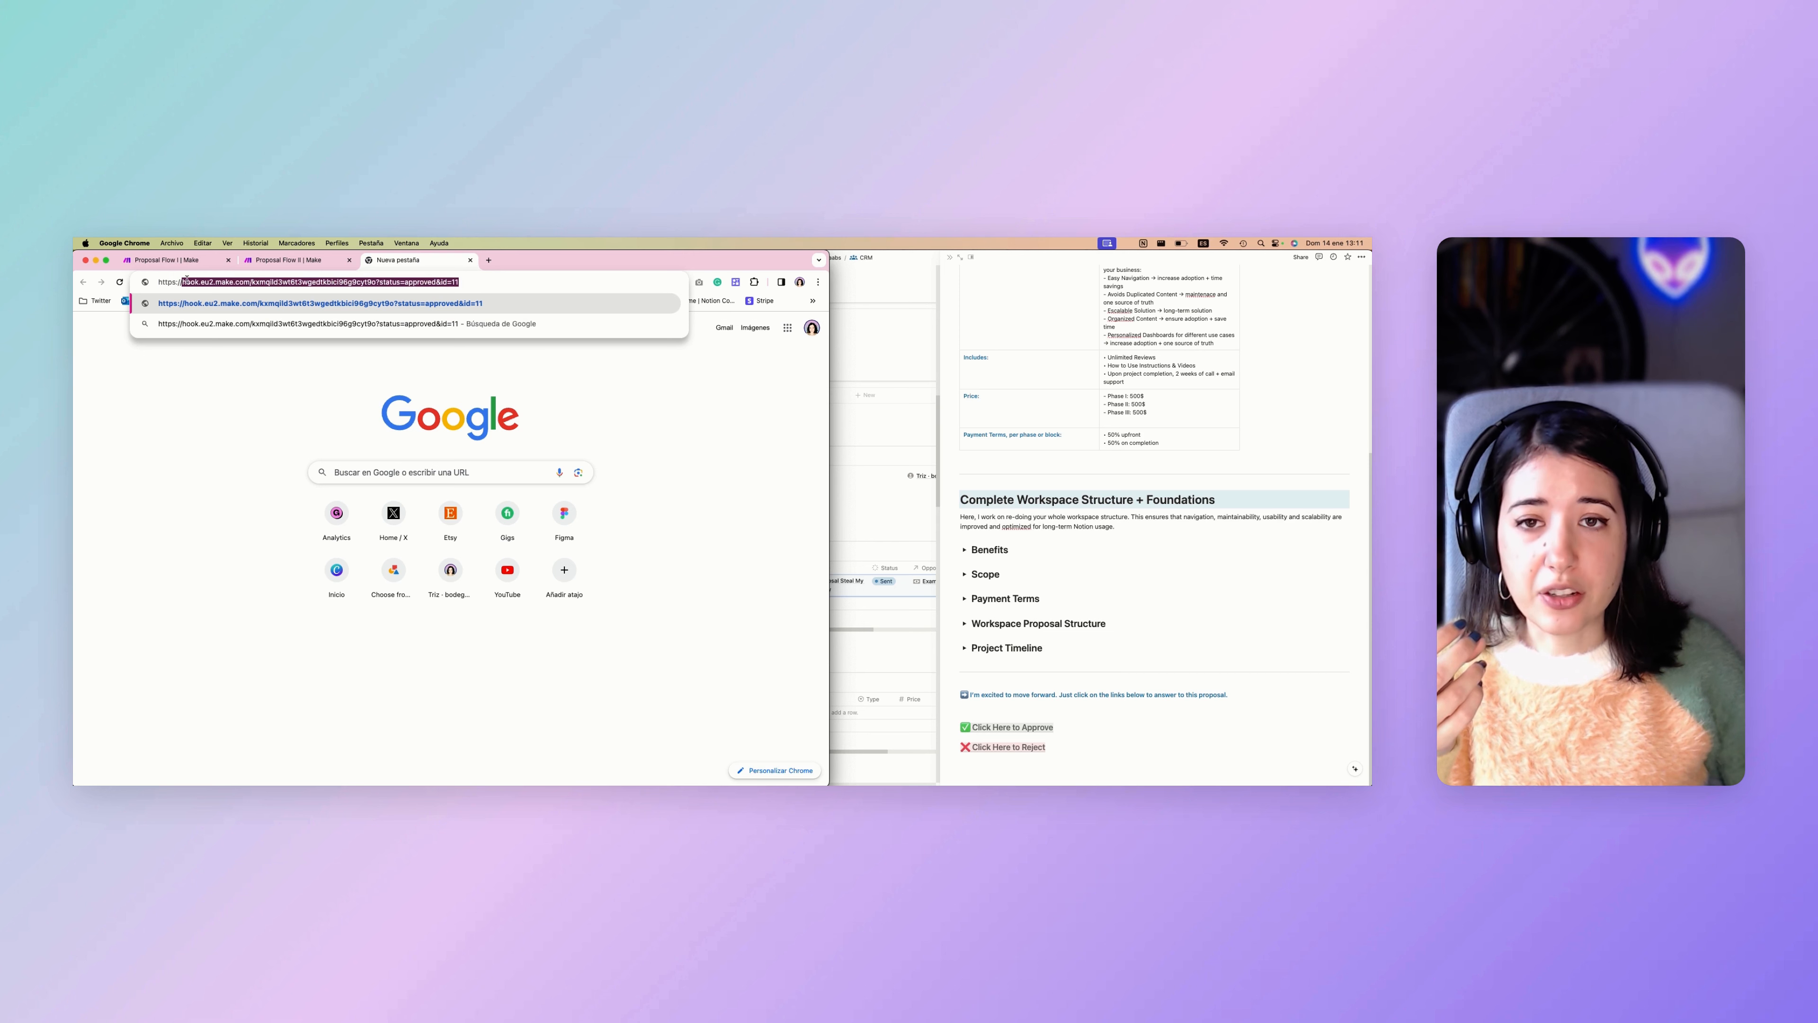
left_click(201, 281)
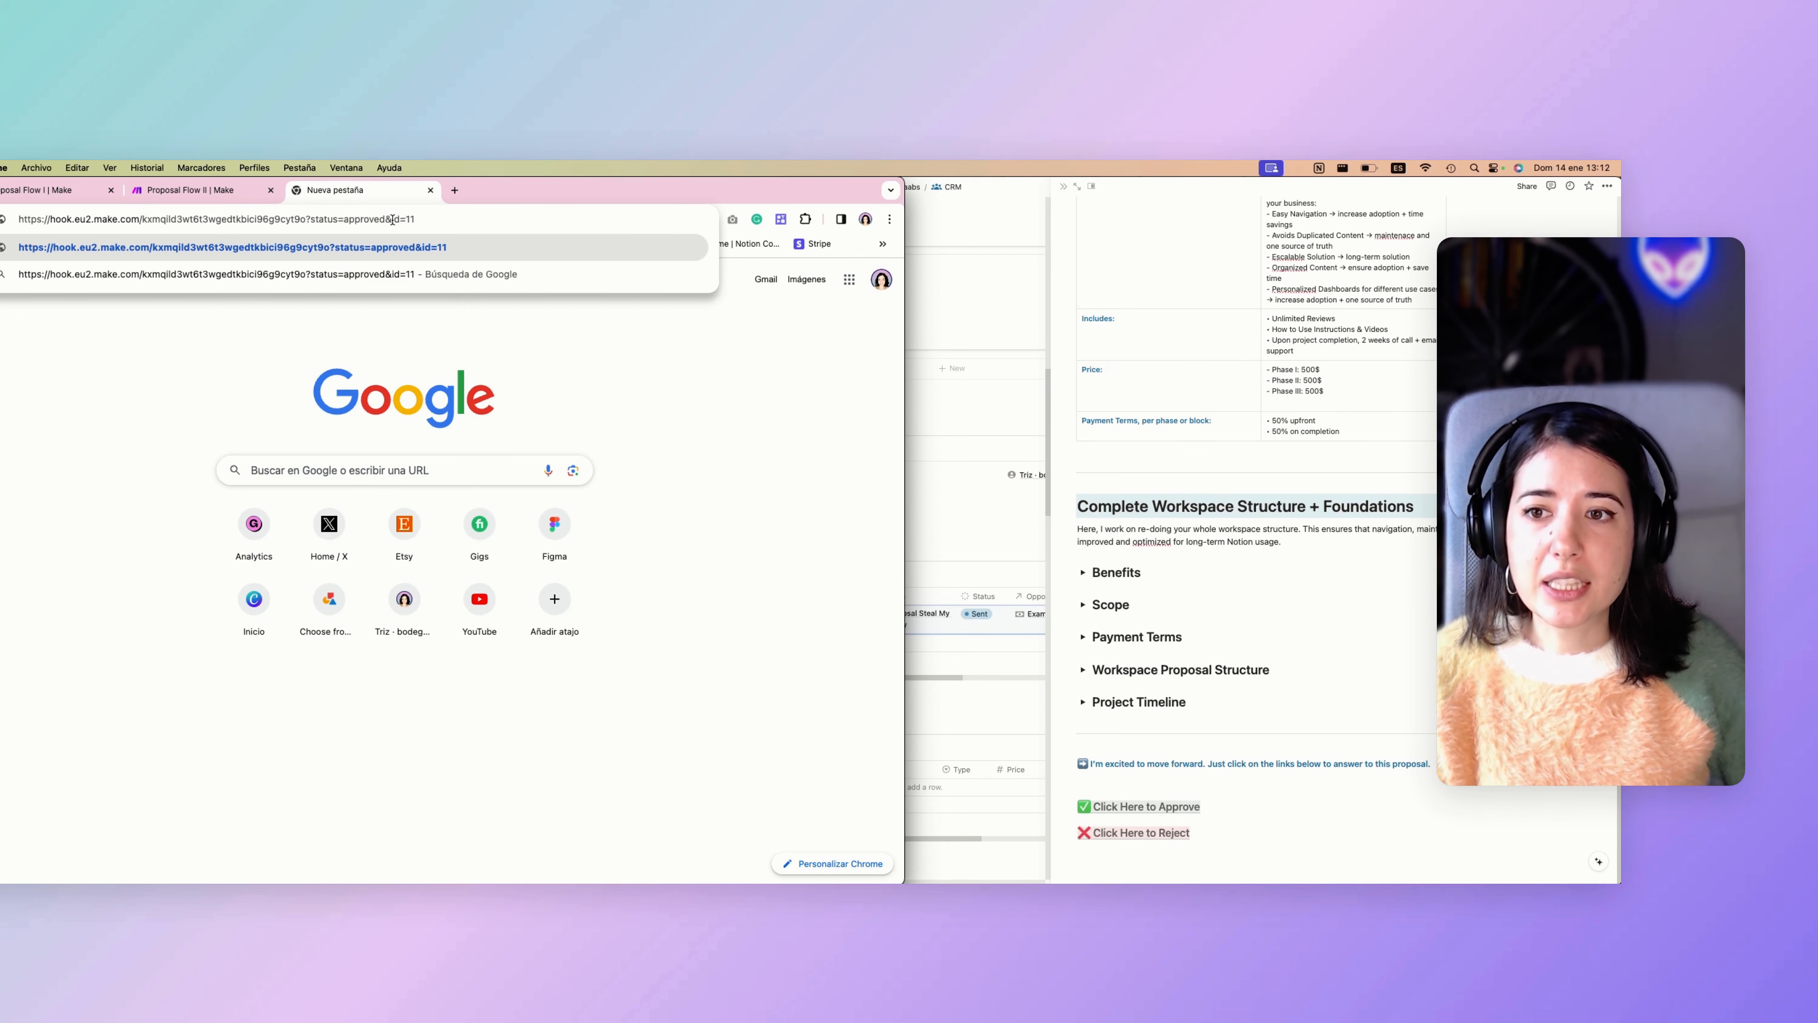
Compare the address's id parameter with the proposal's ID in the Notion table, narrowing the browser window, and return to Proposal Flow II.
left_click_drag(392, 220, 411, 219)
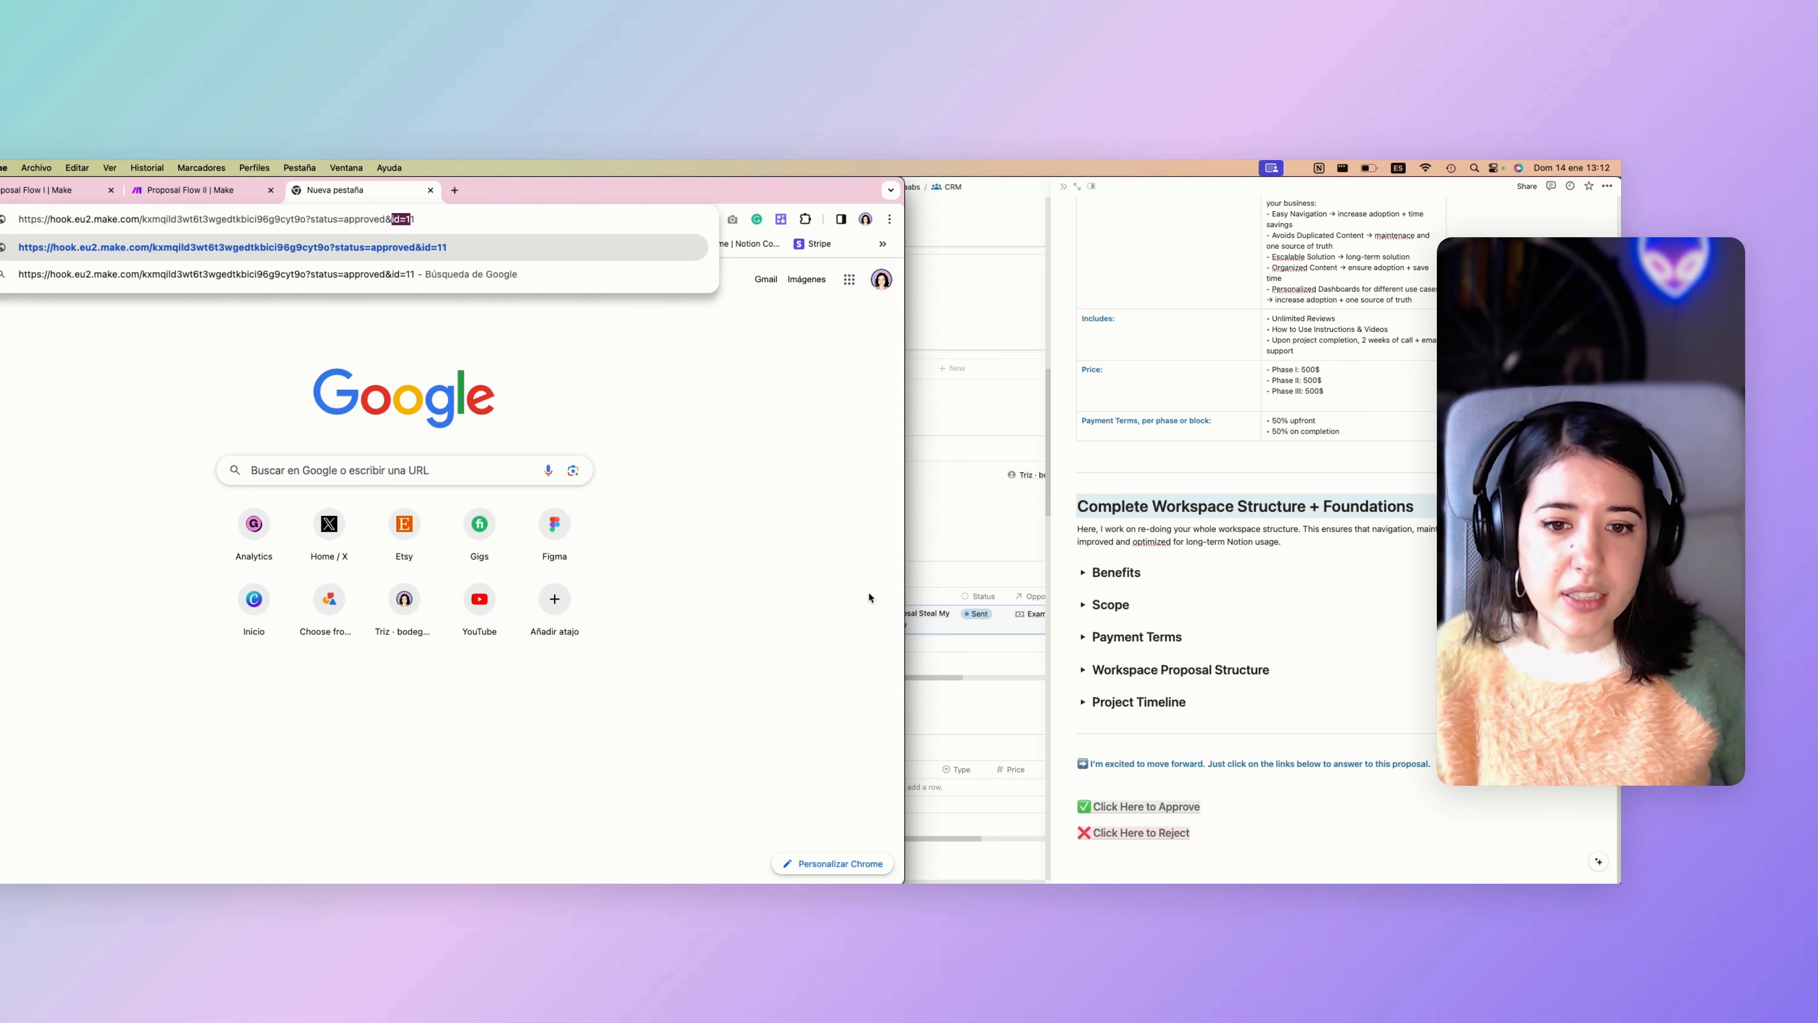
left_click_drag(900, 652, 789, 655)
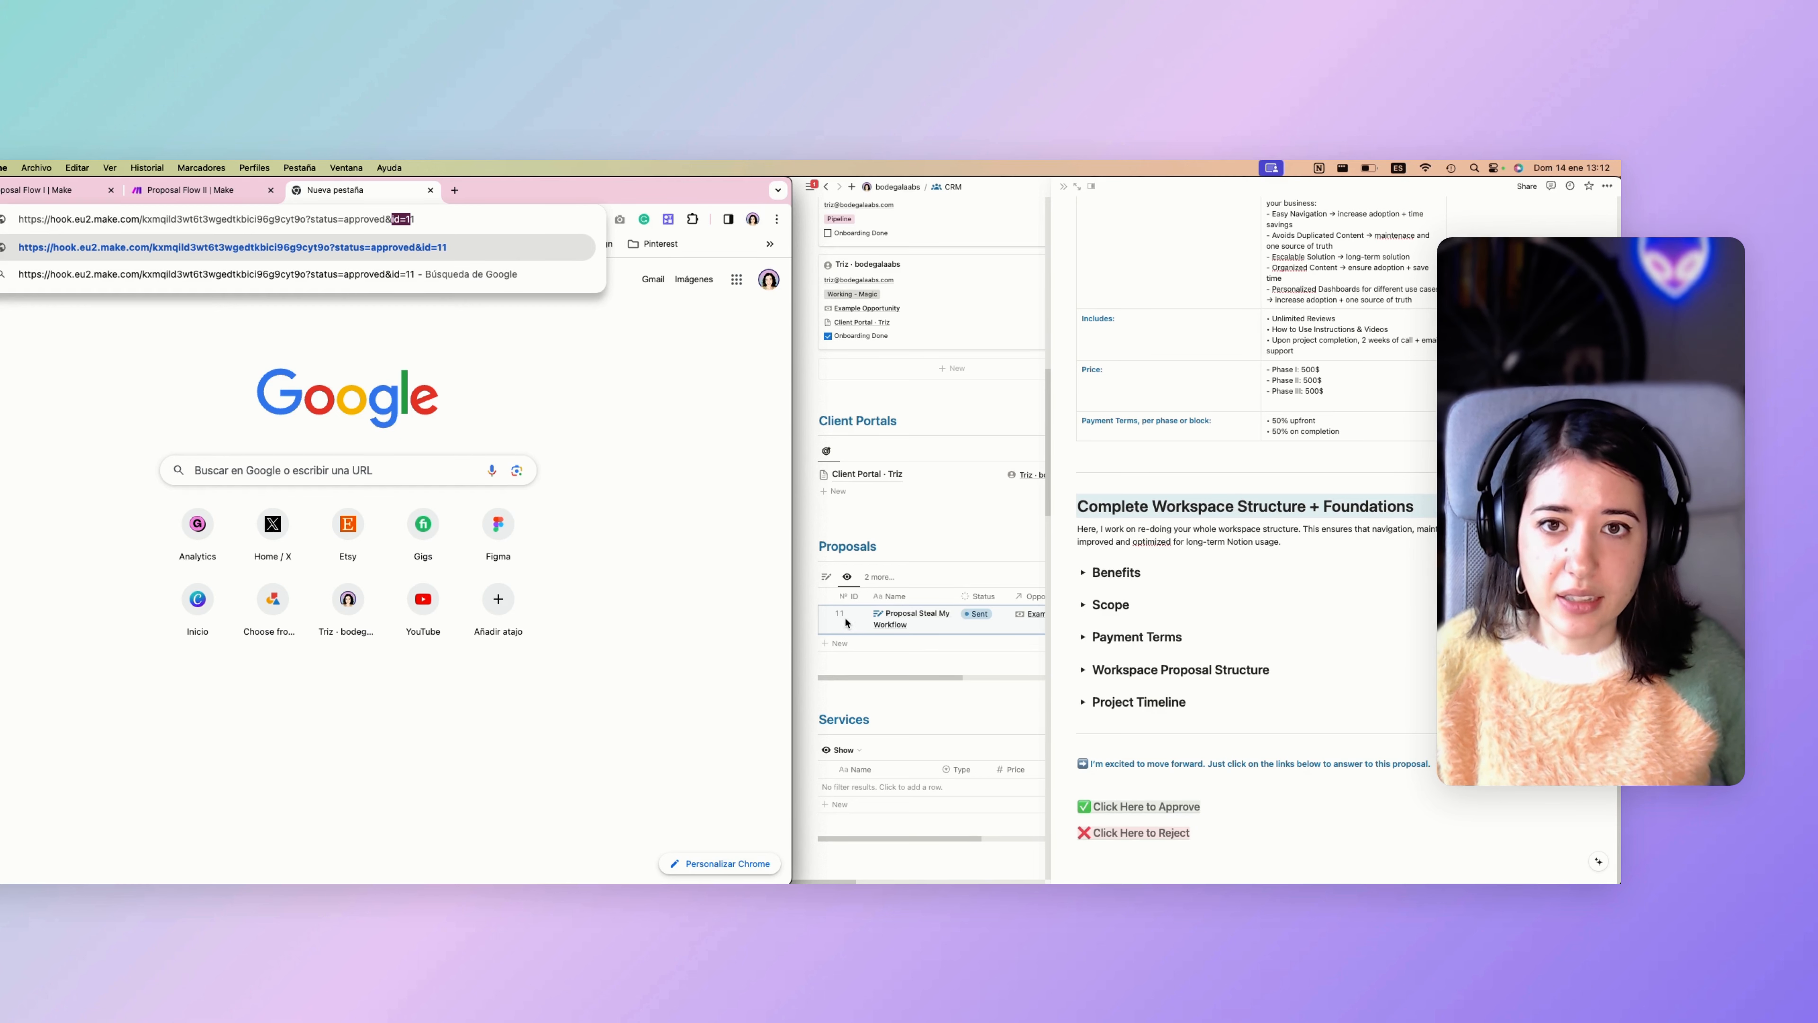
left_click(474, 218)
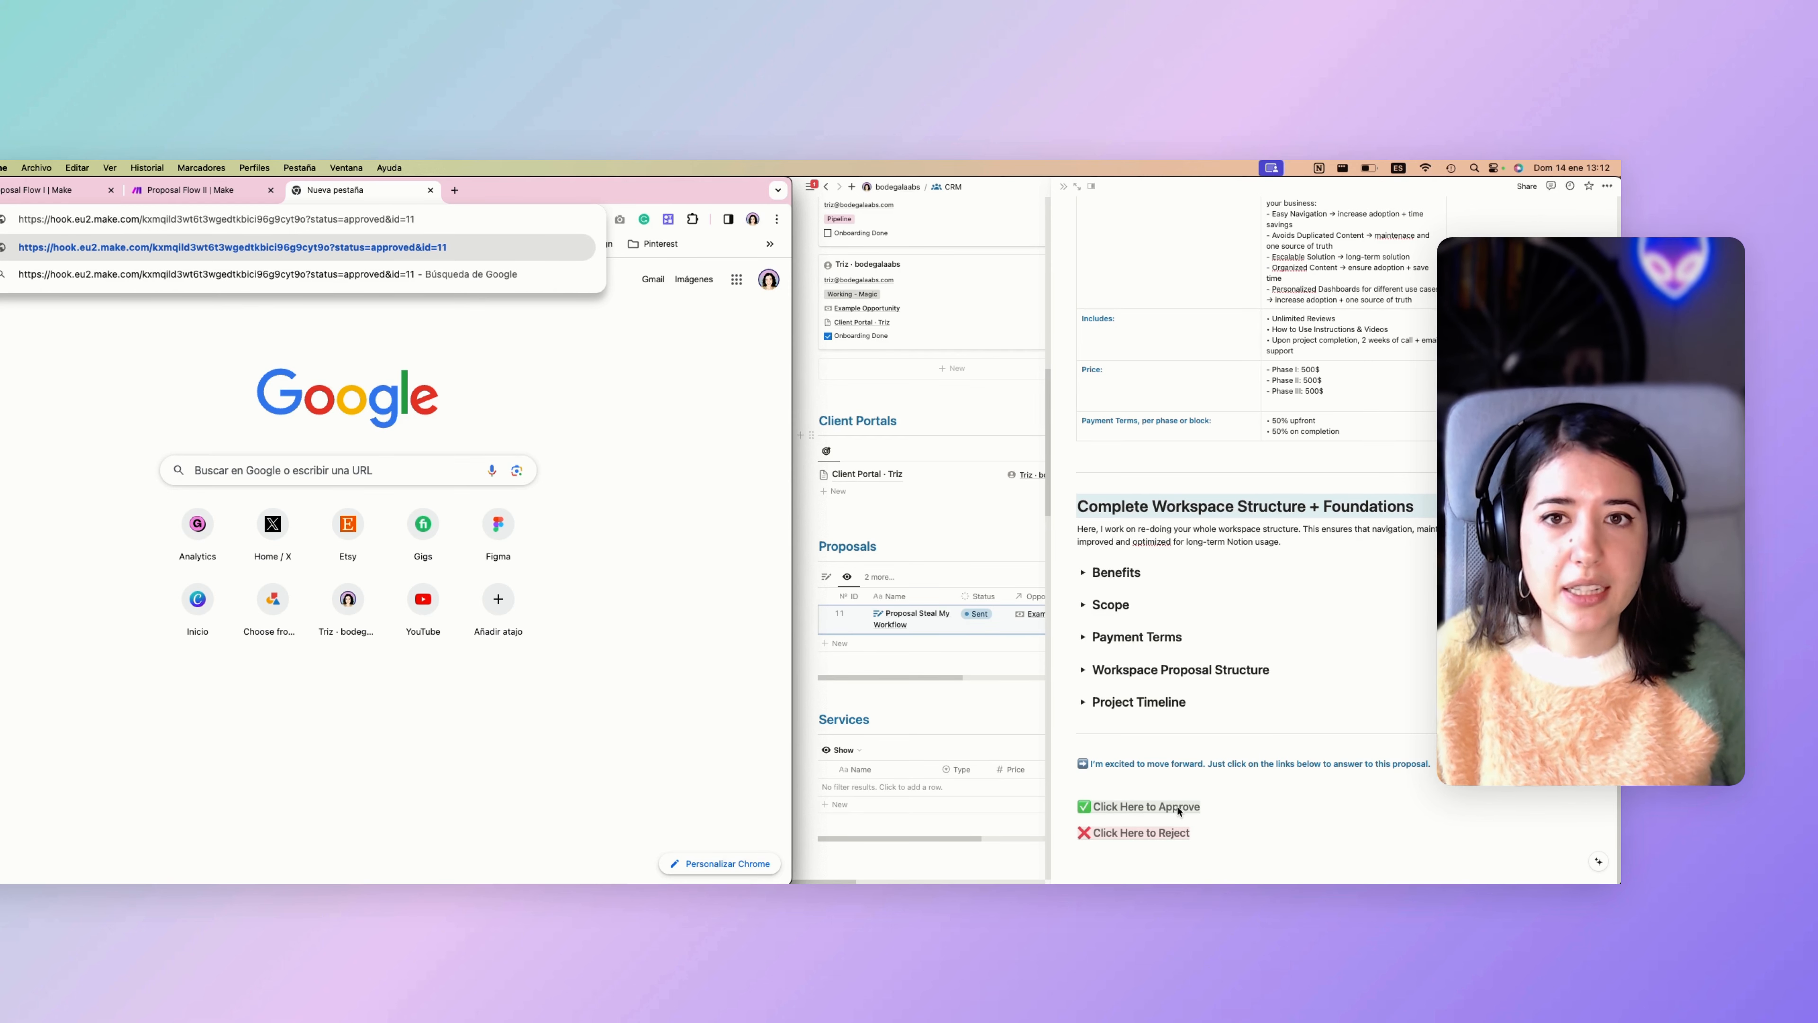
left_click(190, 190)
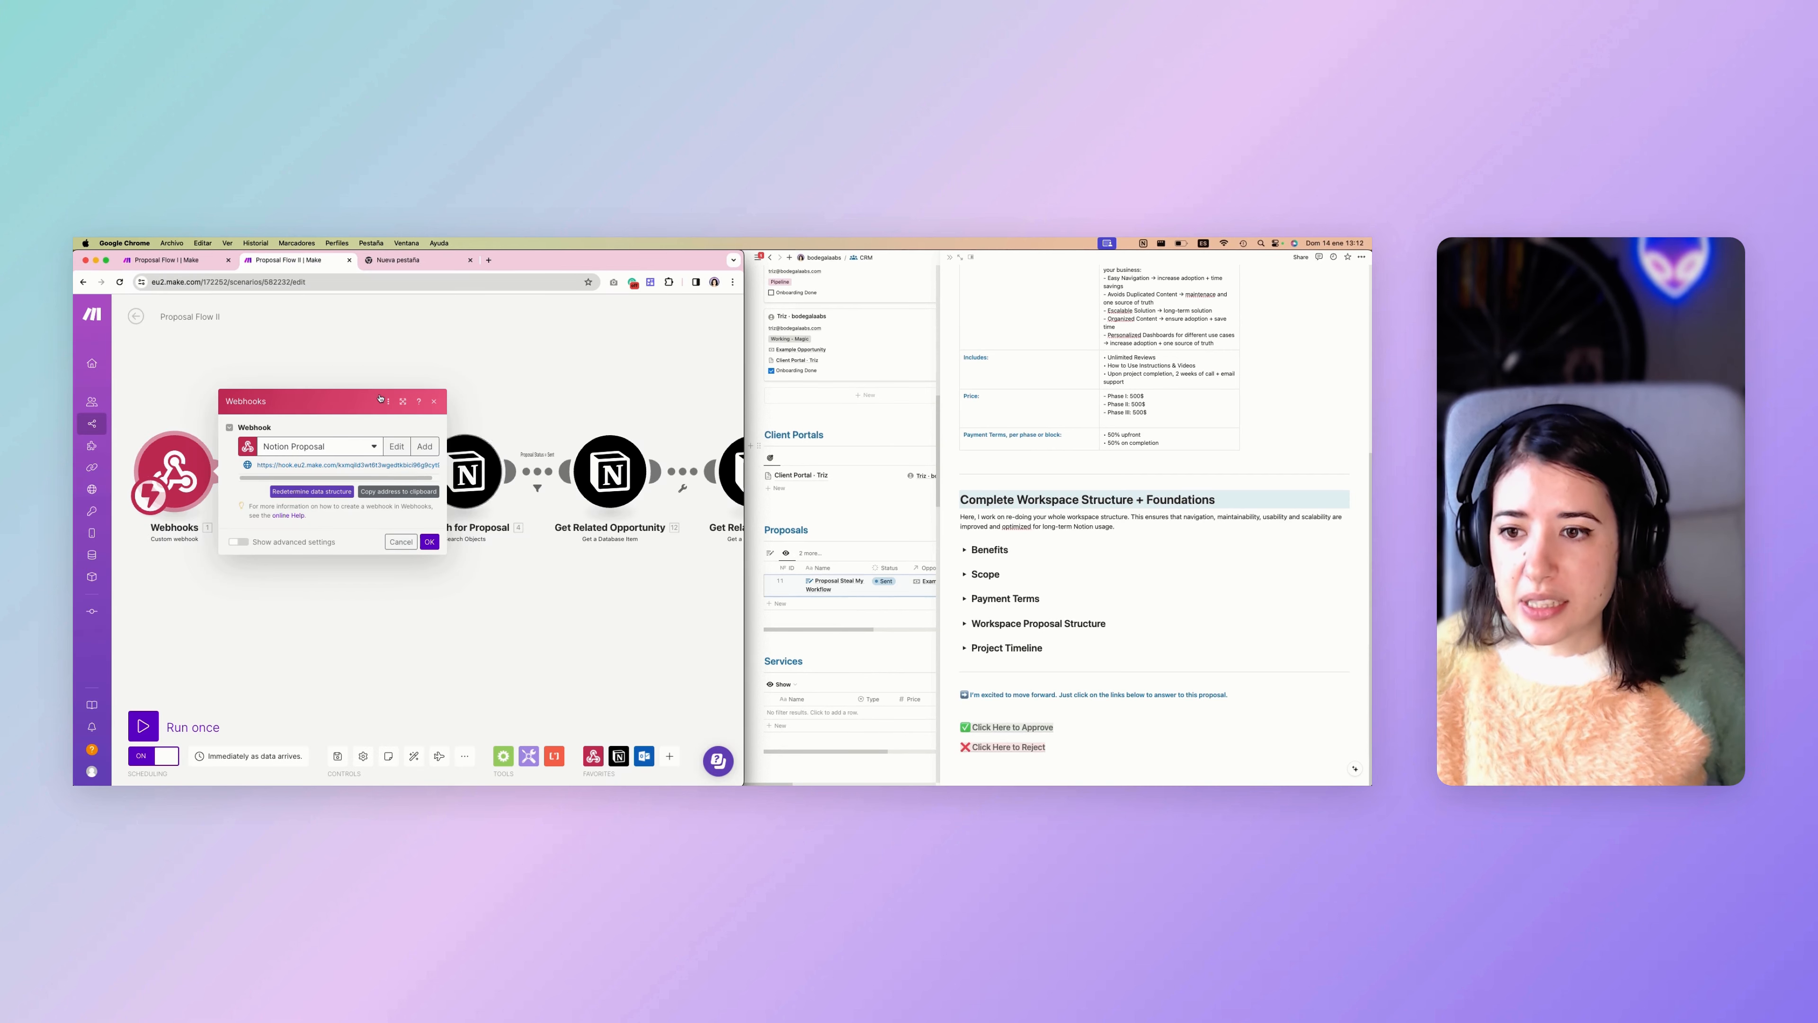
Close the custom webhook settings, then review the Webhook response module's HTML body and its status-based messages without changing anything.
left_click(383, 612)
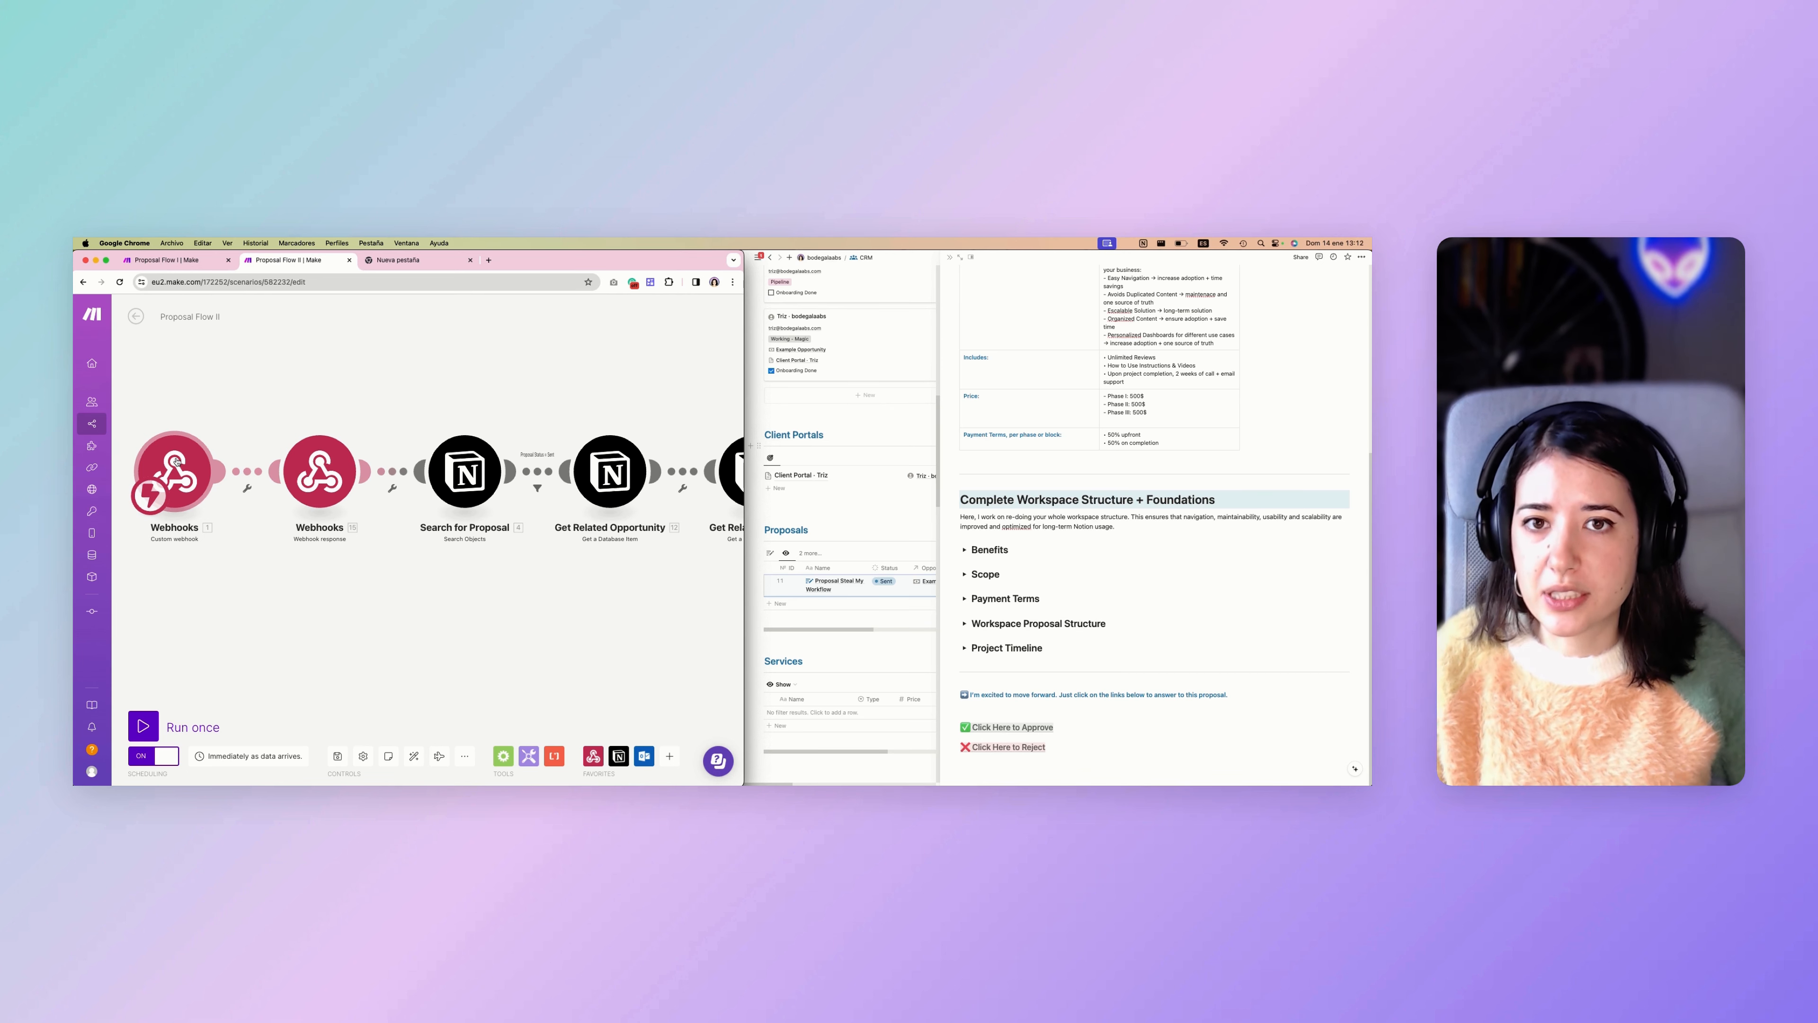
left_click(323, 484)
scroll(444, 436, "down", 15)
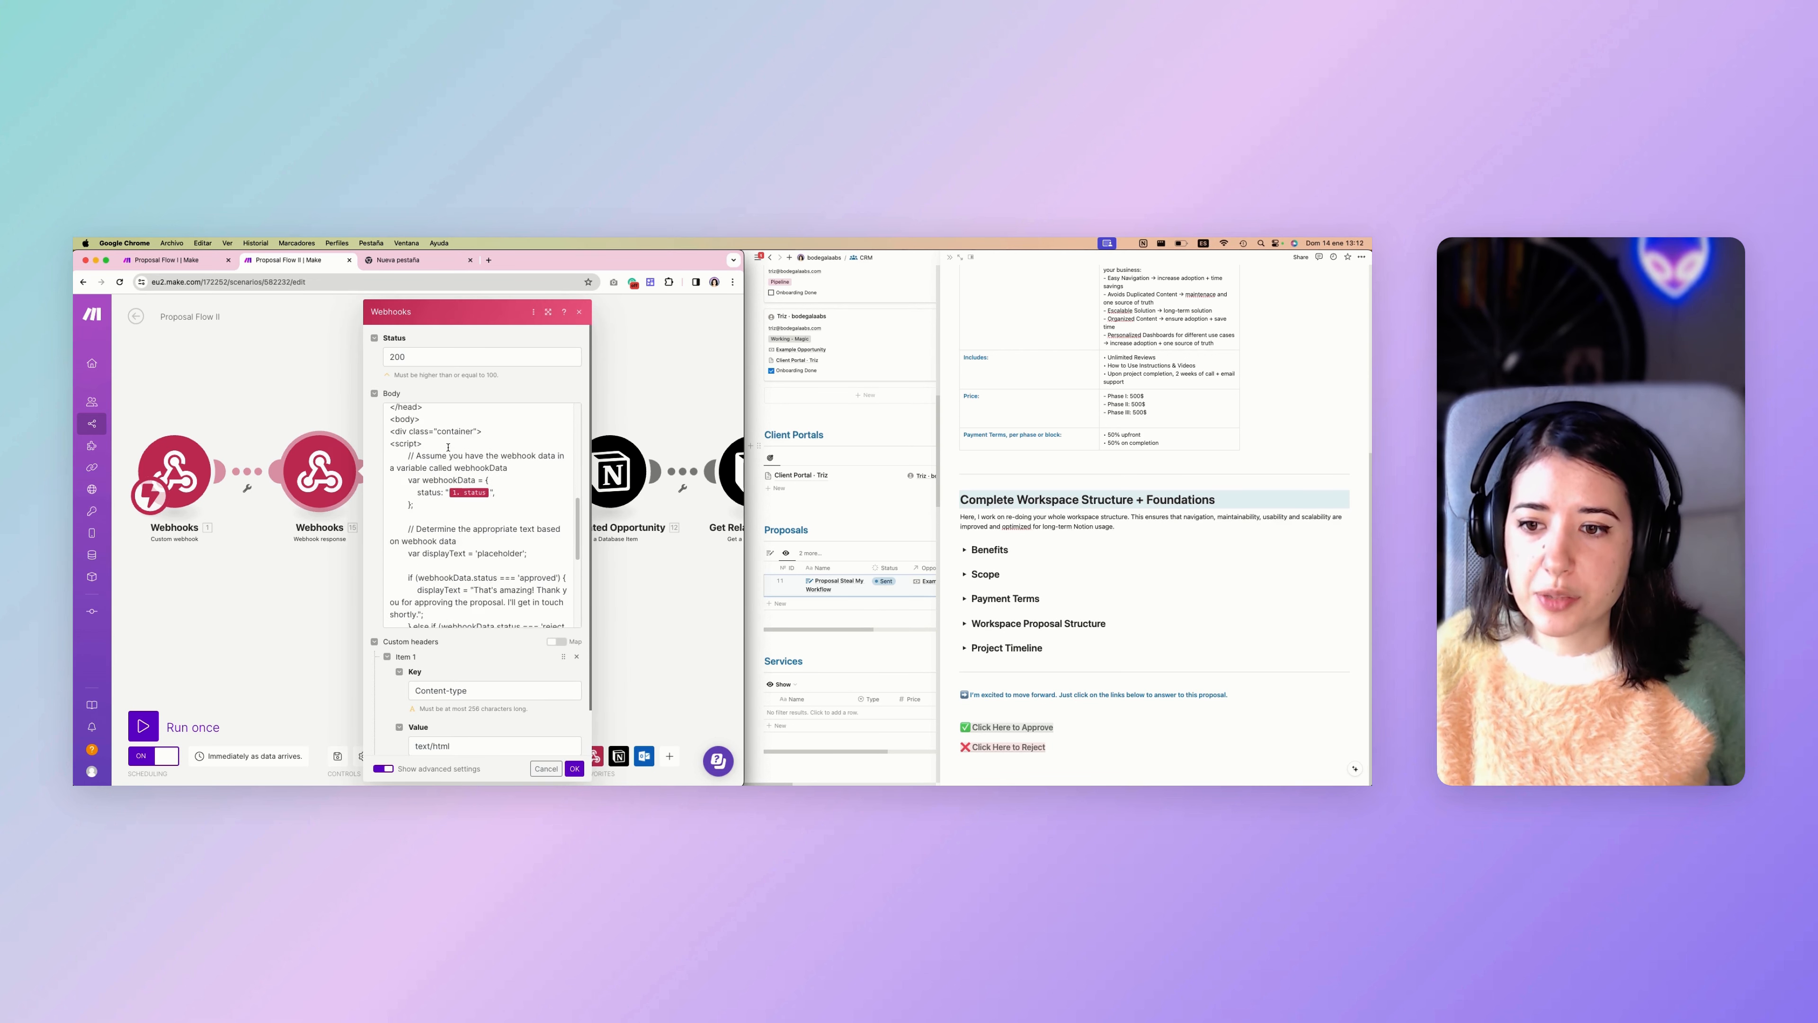
scroll(449, 449, "down", 5)
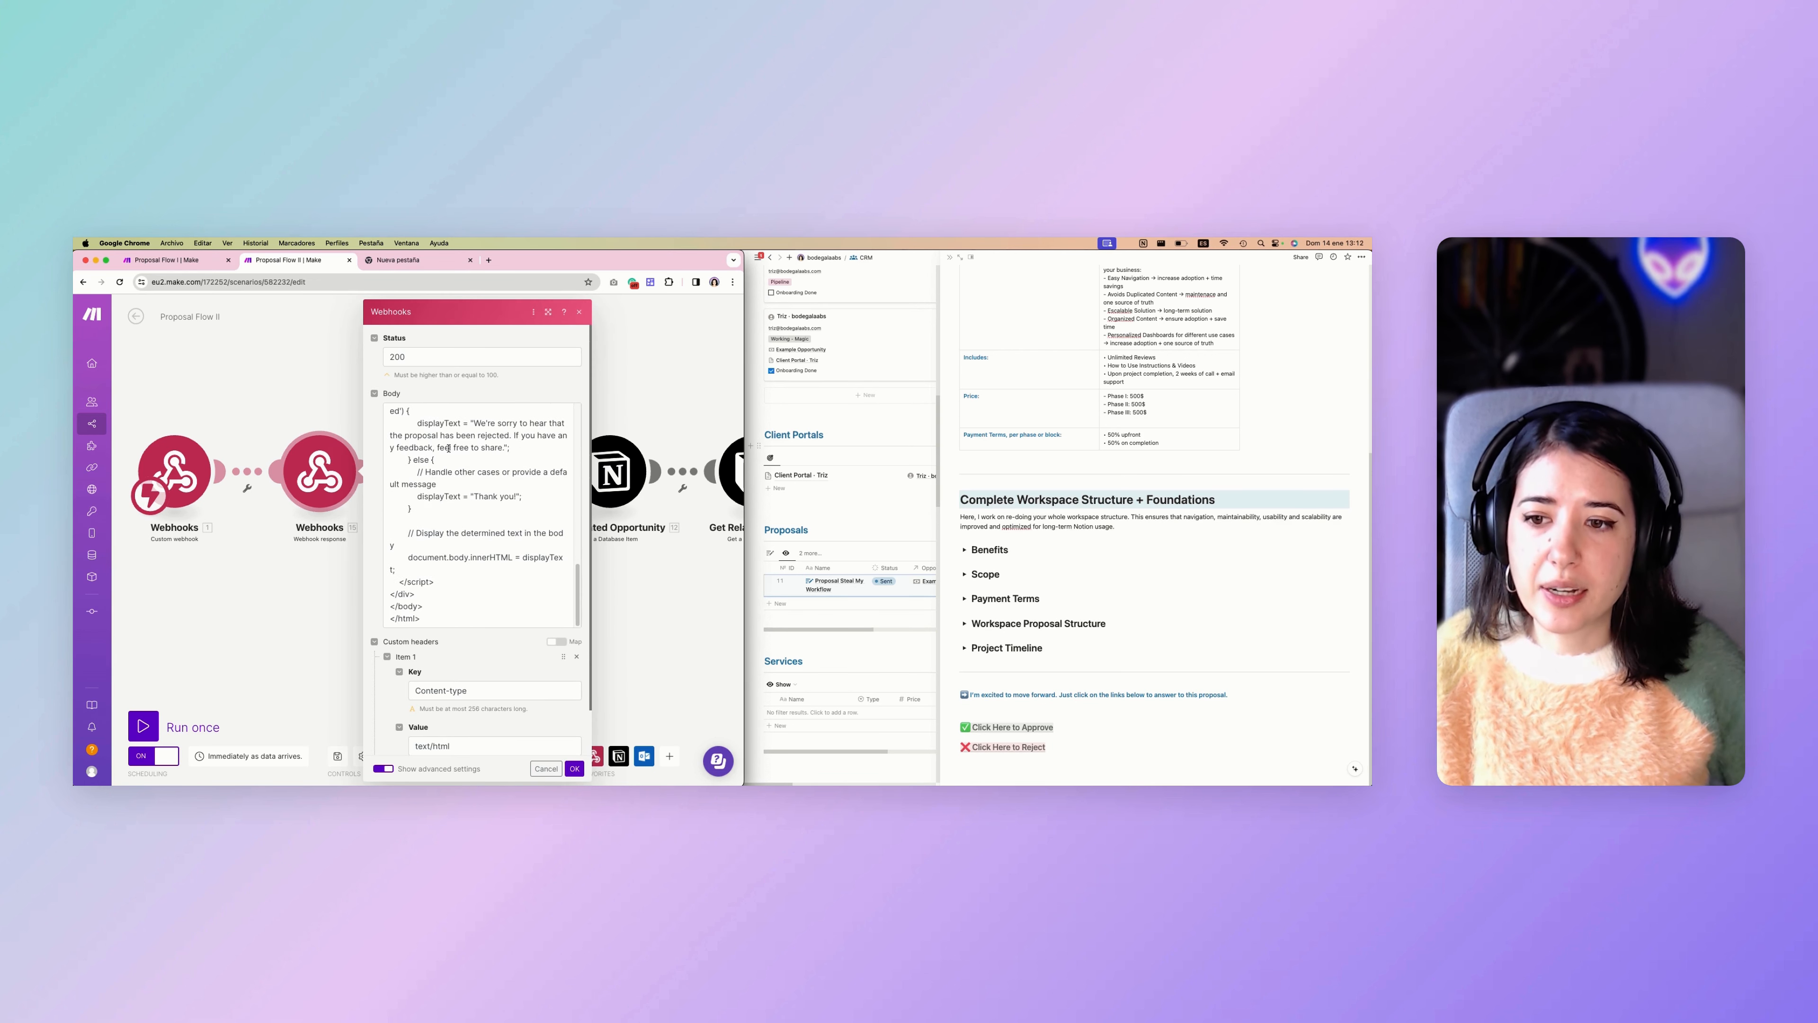
left_click(356, 603)
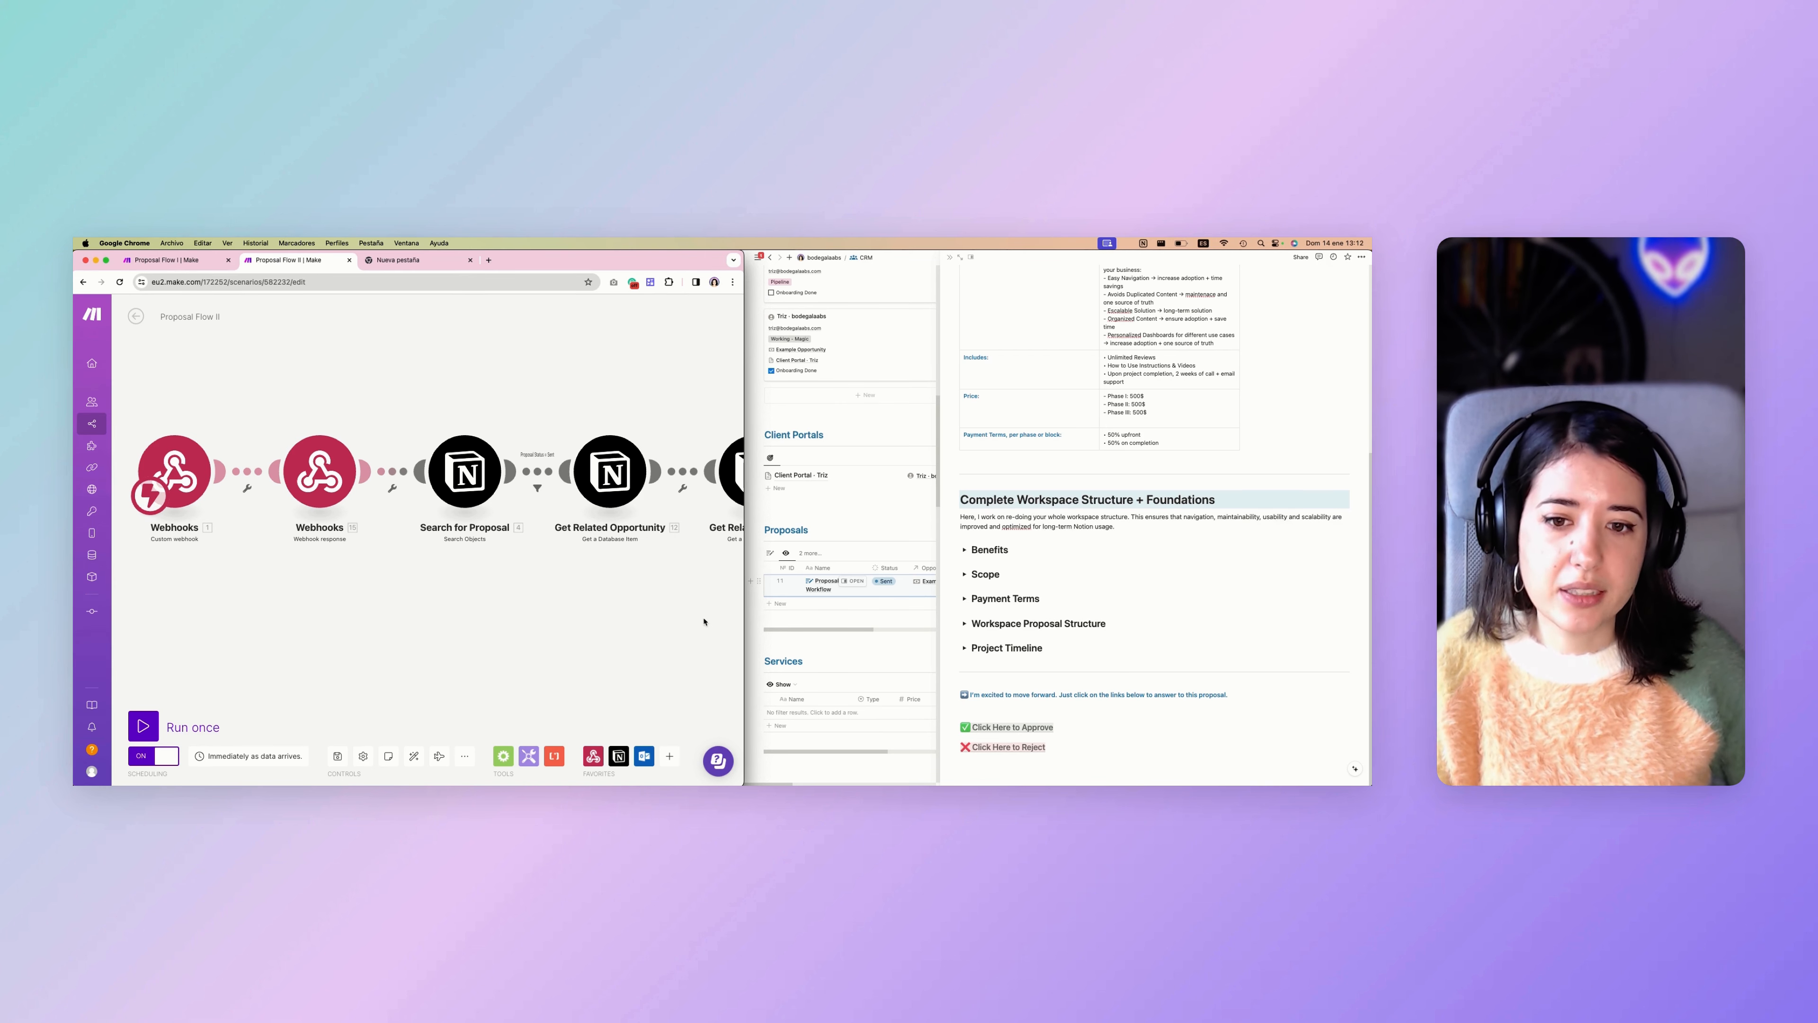
Widen the browser window and inspect the Search for Proposal module's unique ID filter, closing its settings without changes.
left_click_drag(742, 616, 840, 616)
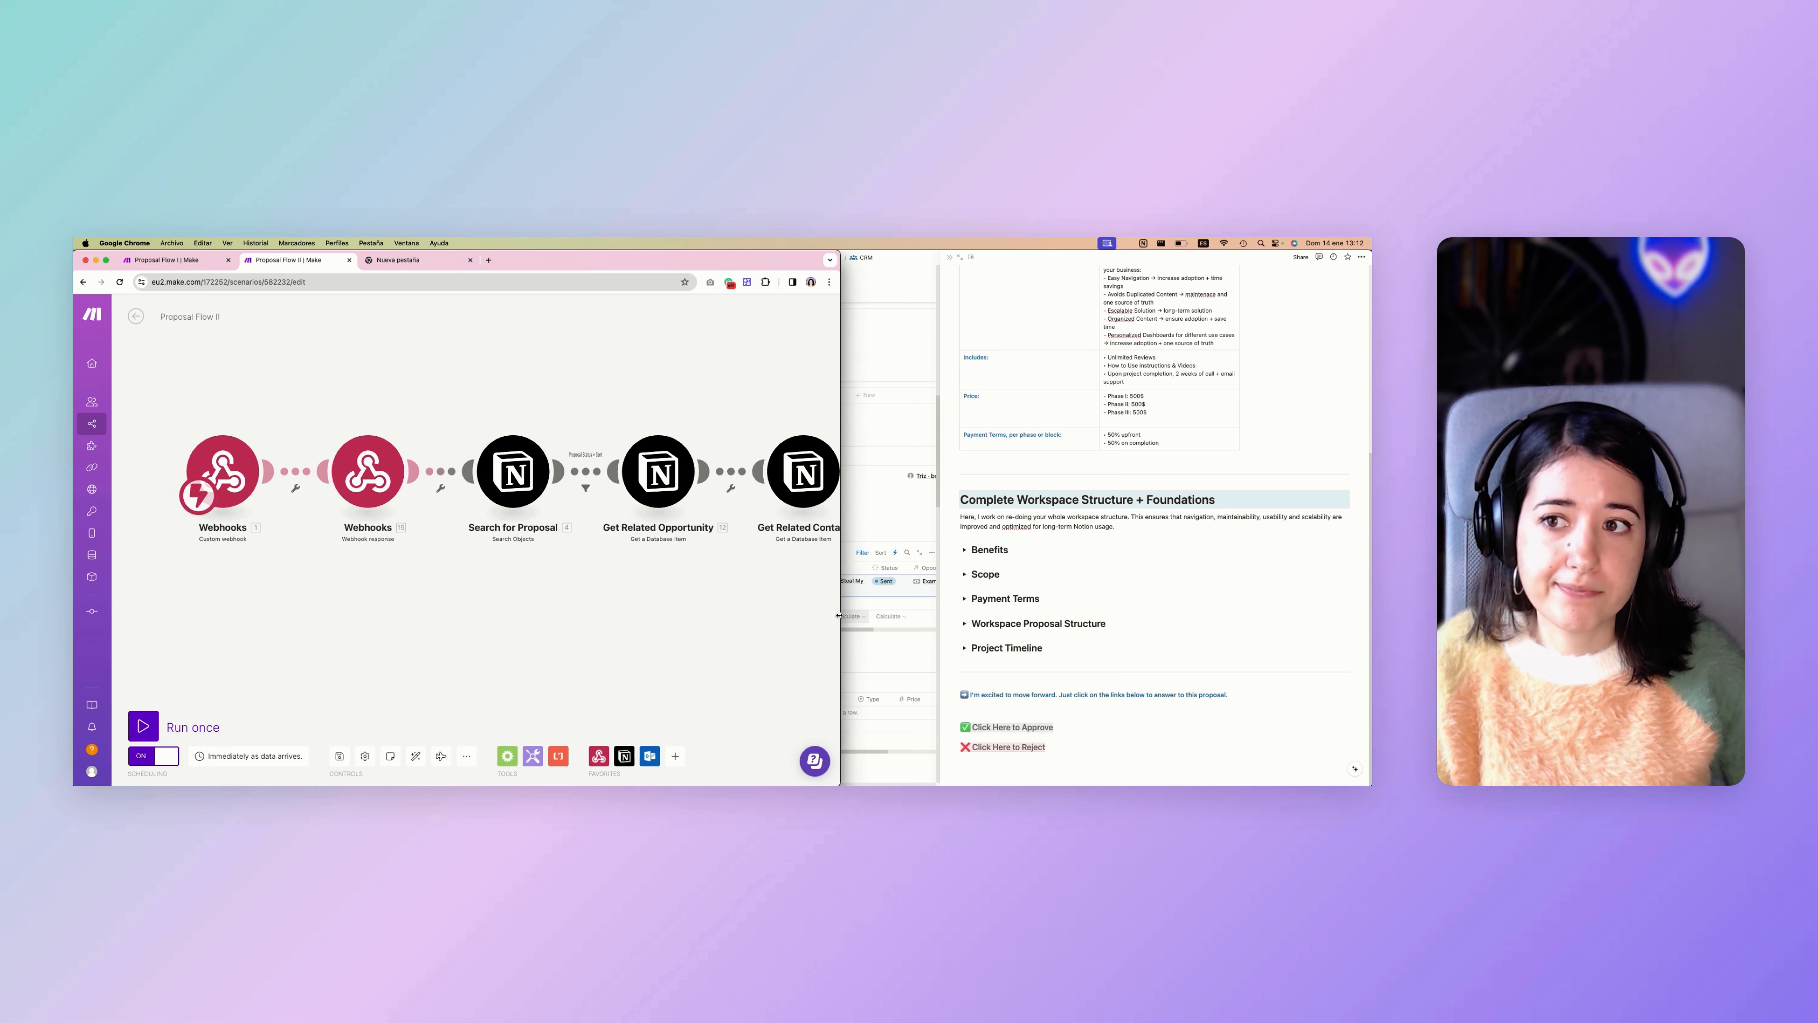
scroll(489, 590, "down", 2)
left_click_drag(505, 585, 394, 574)
scroll(377, 569, "down", 1)
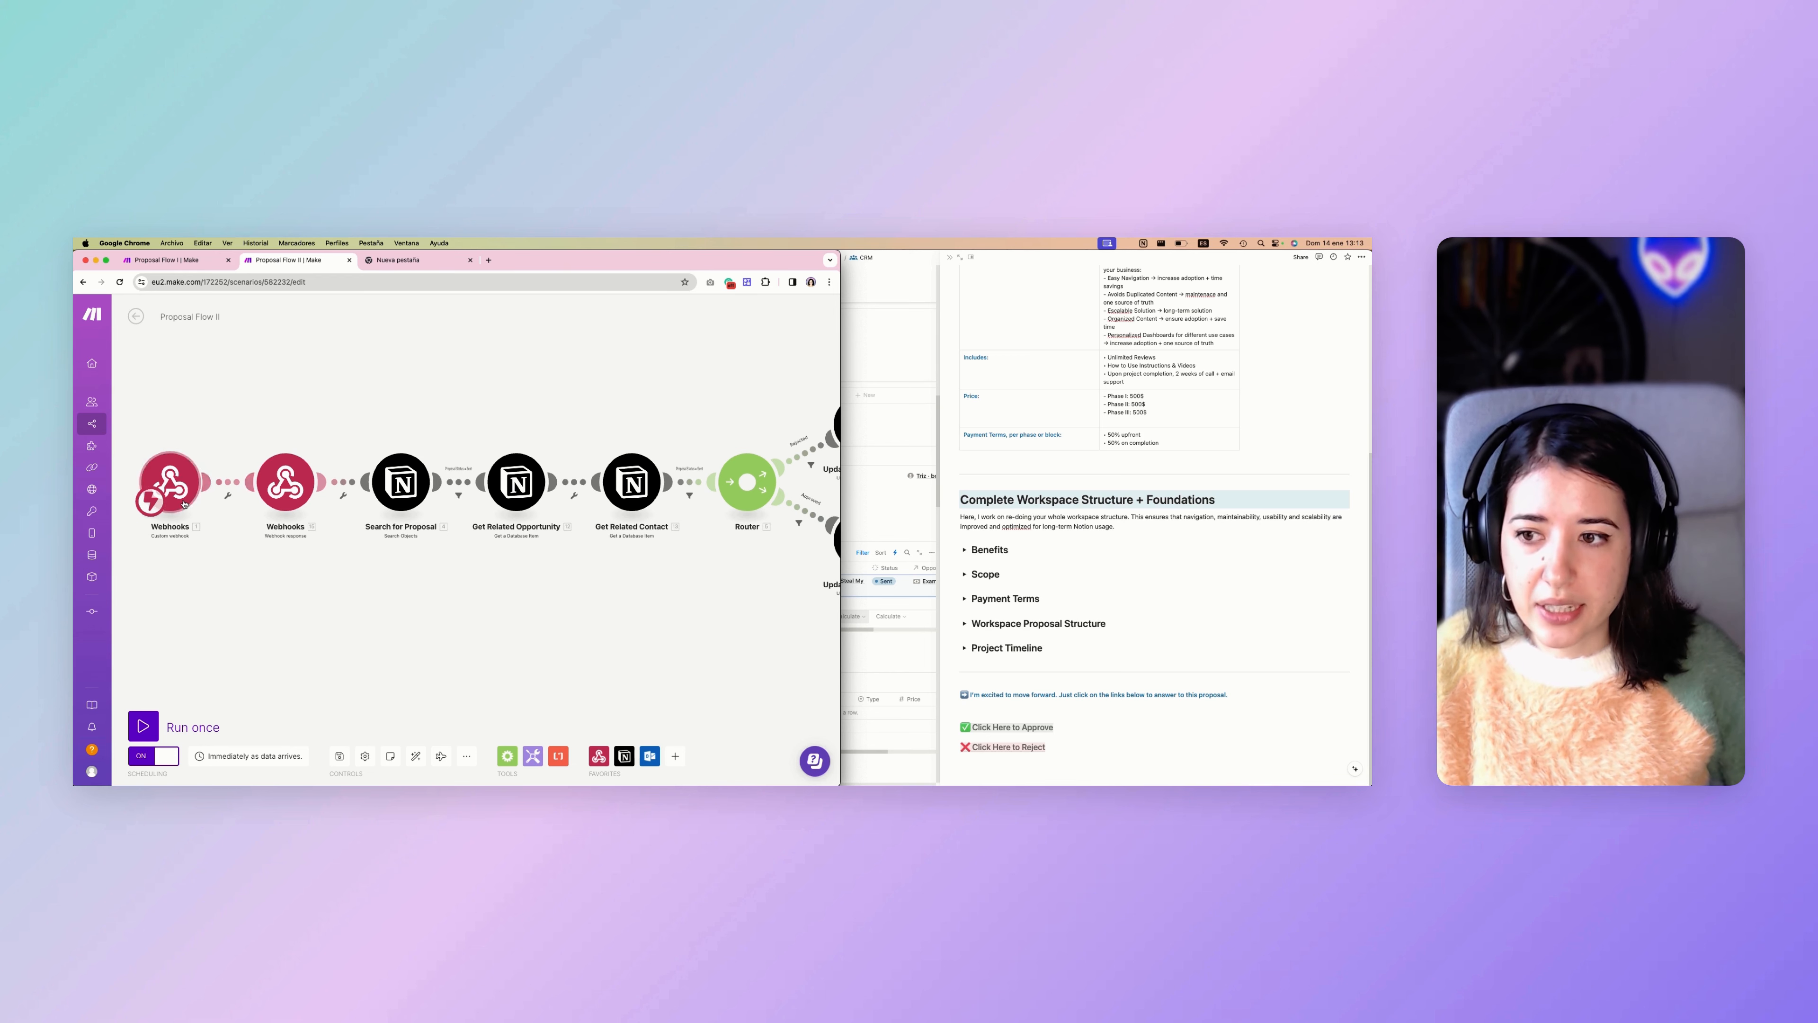
scroll(361, 535, "down", 1)
left_click_drag(413, 558, 338, 559)
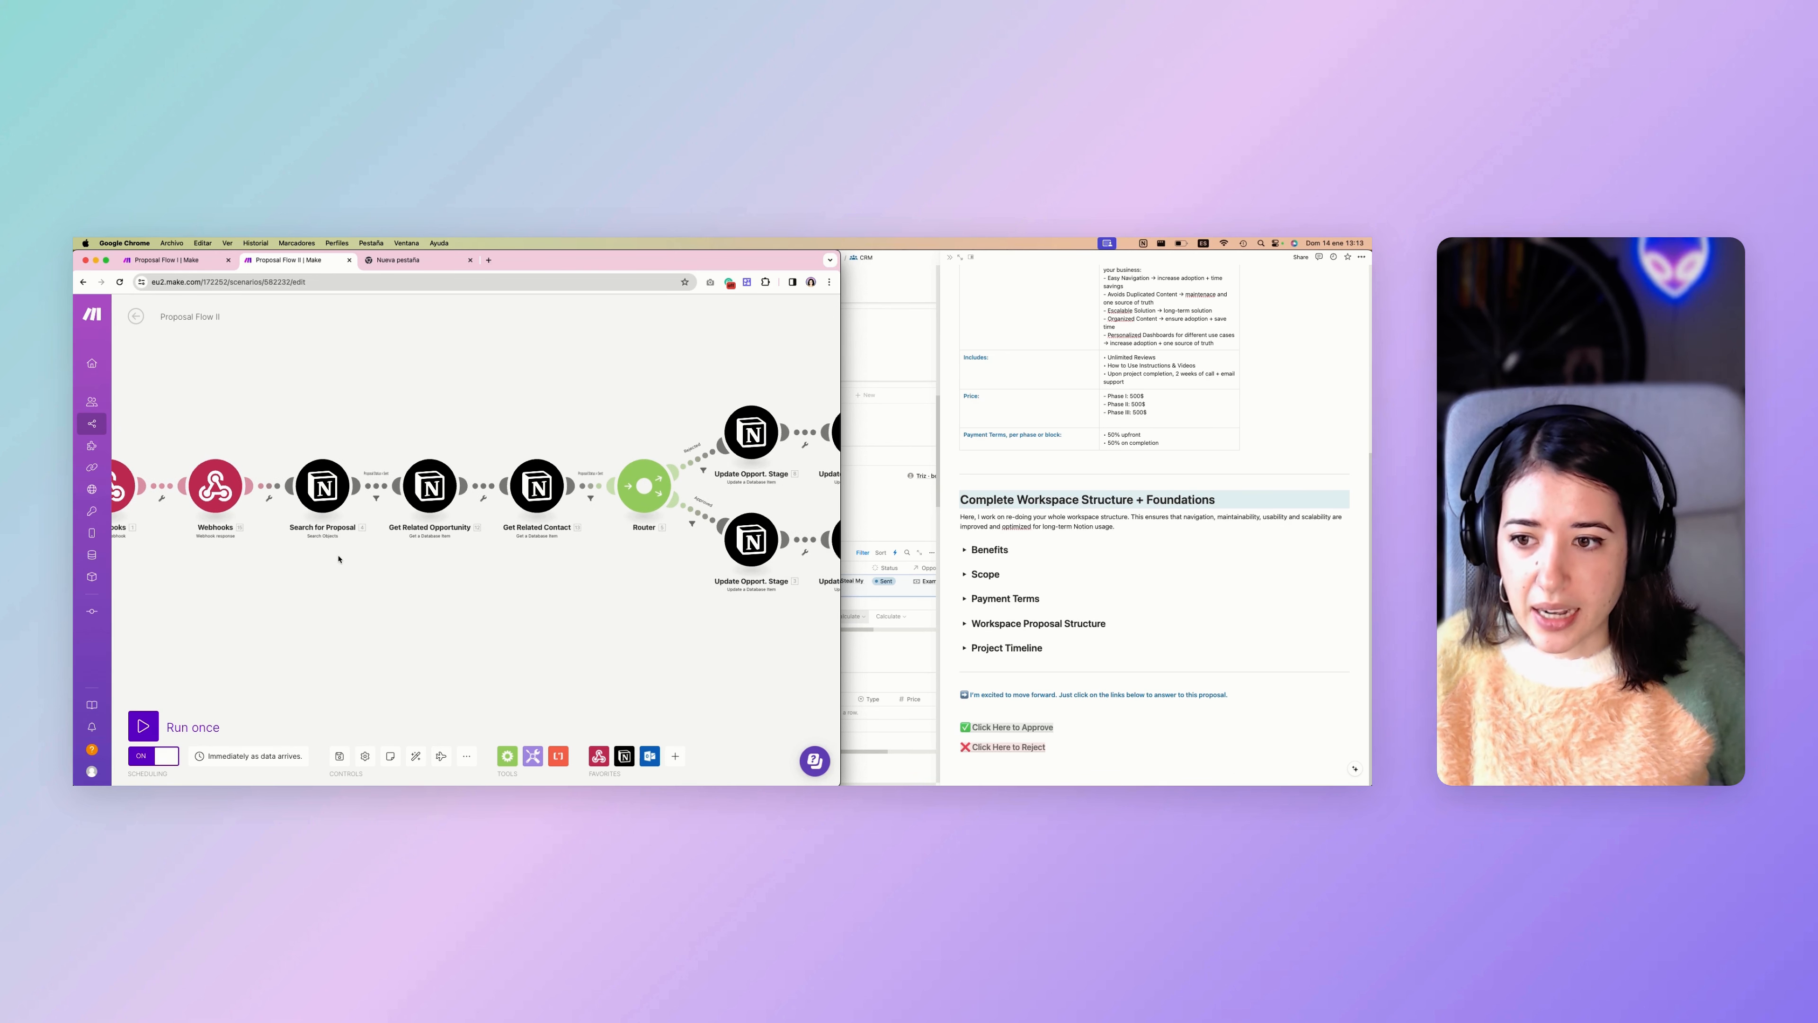
left_click(322, 489)
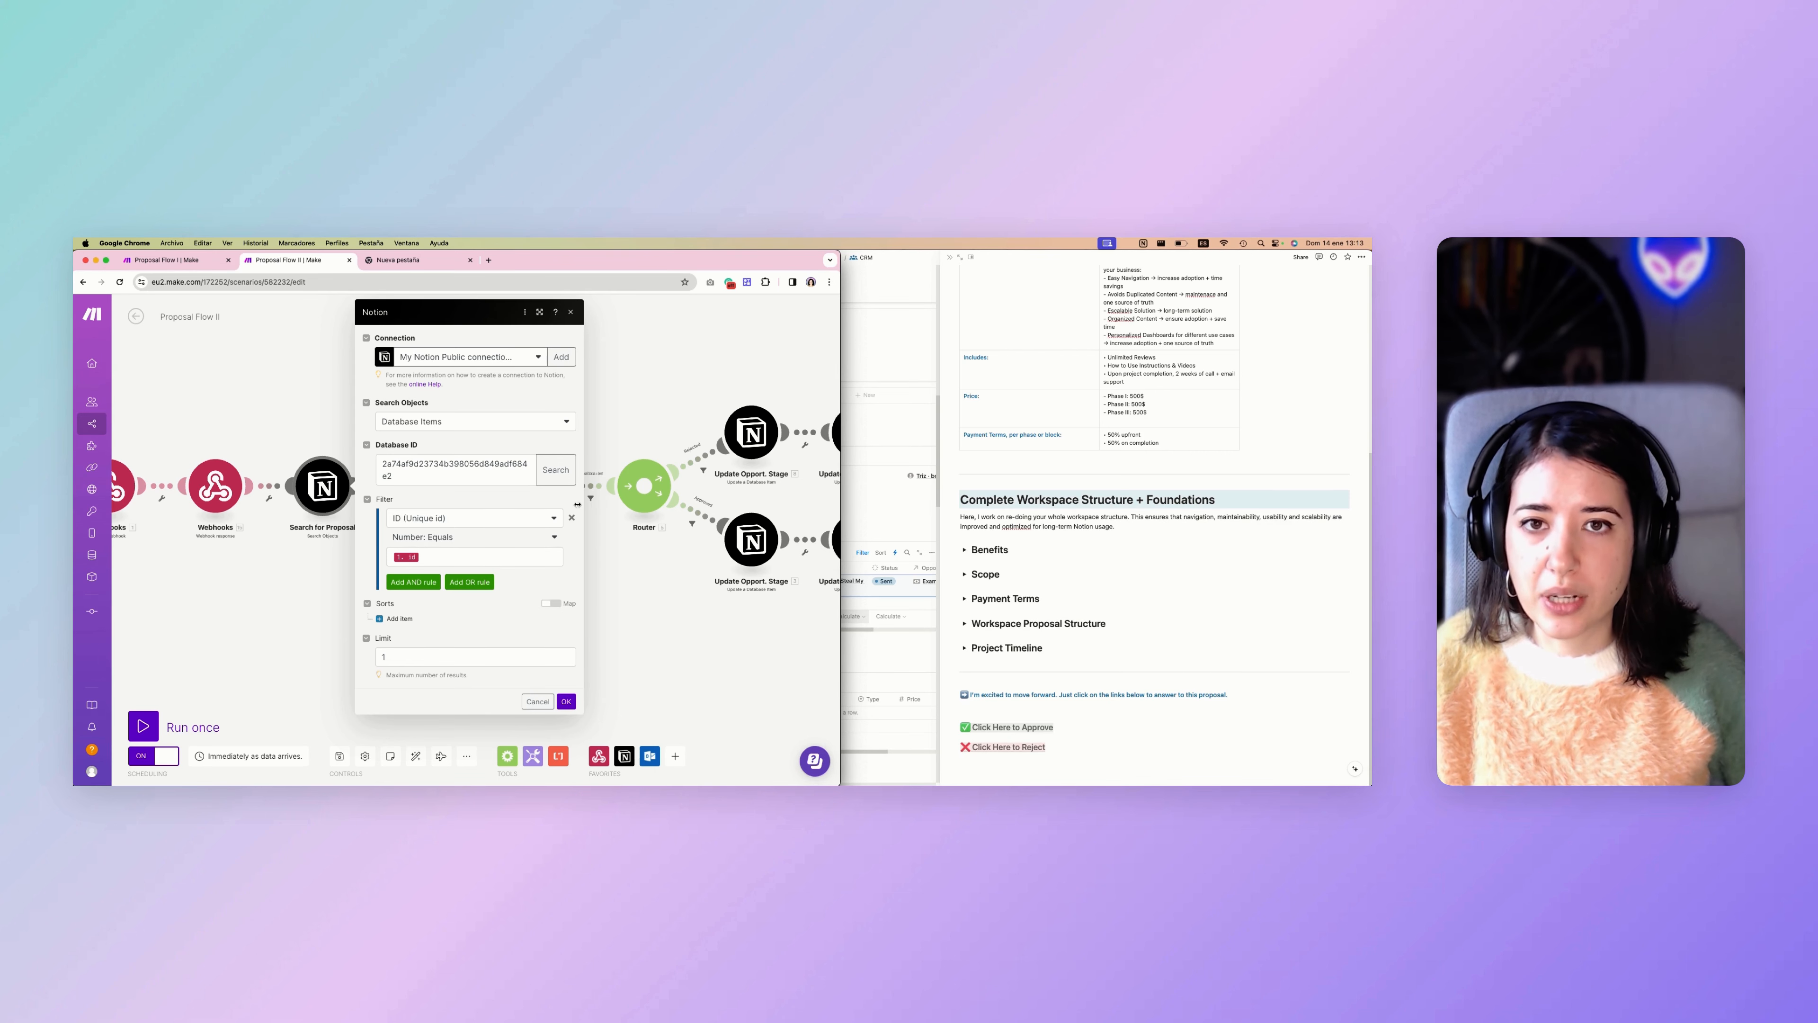
left_click(609, 581)
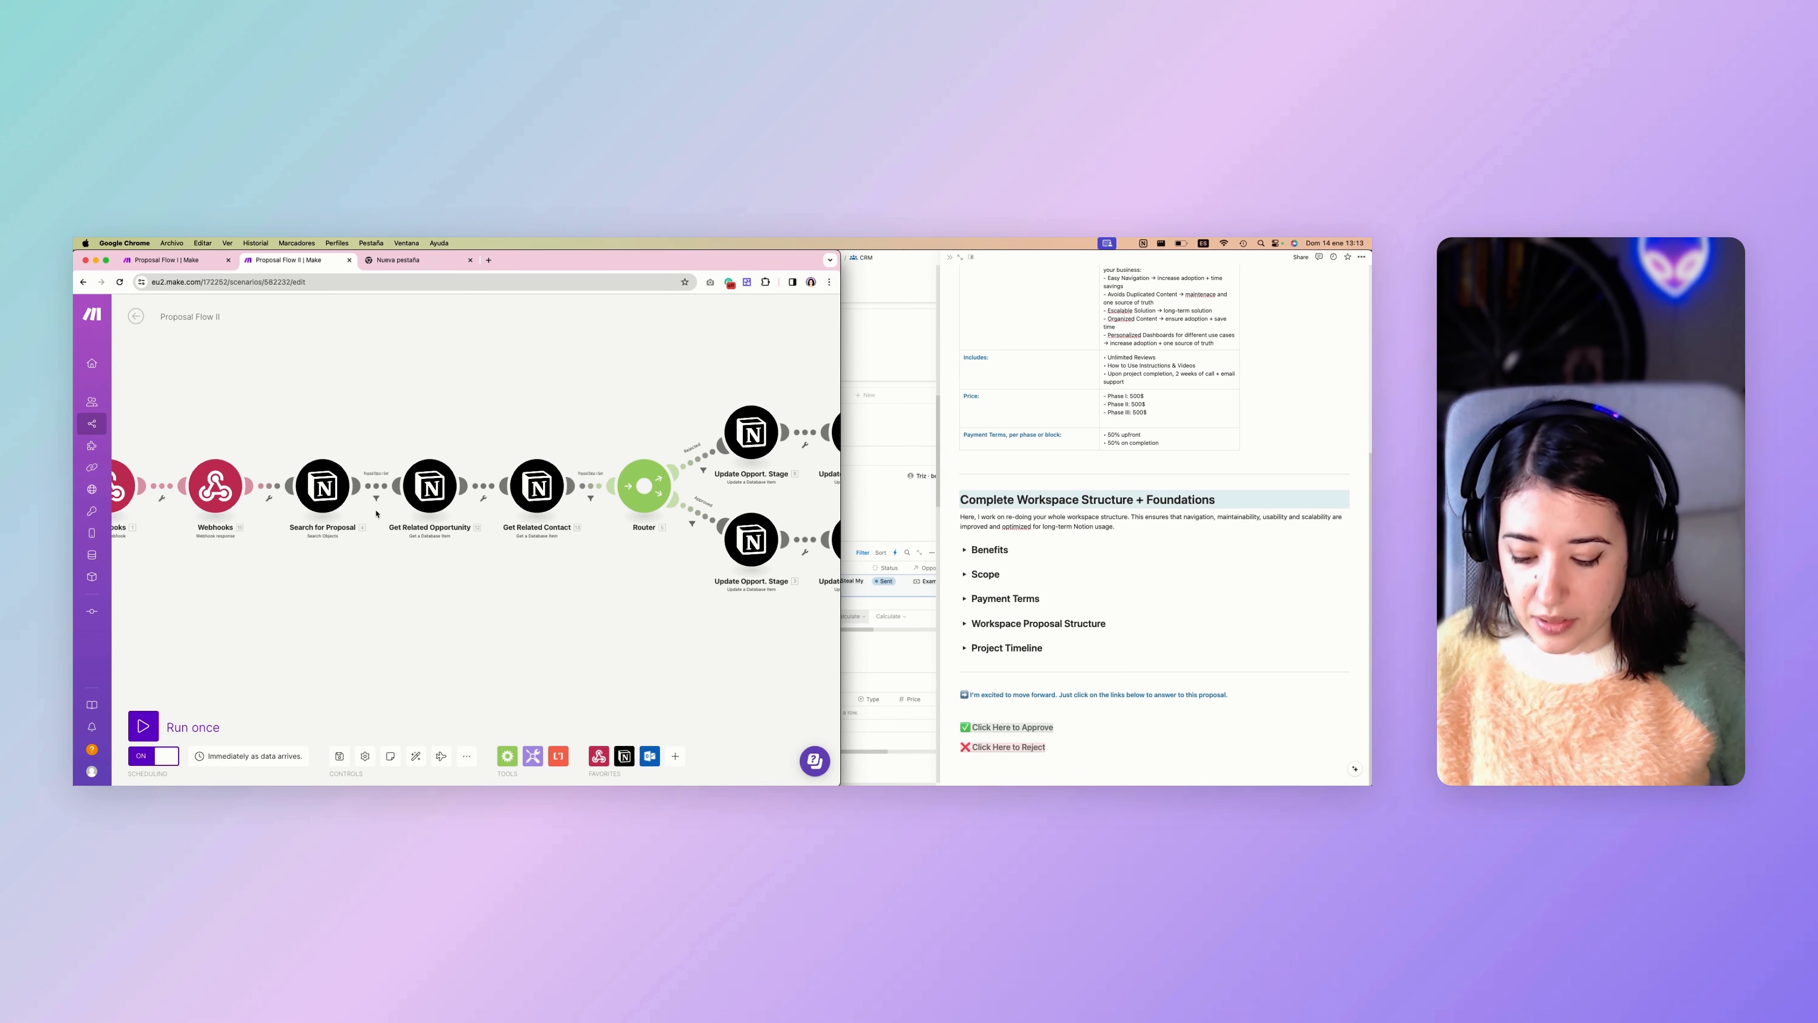
Compare the Proposal Status = Sent filter after Search for Proposal with the Status property of the Notion proposal, then return to Make.
scroll(376, 513, "up", 5)
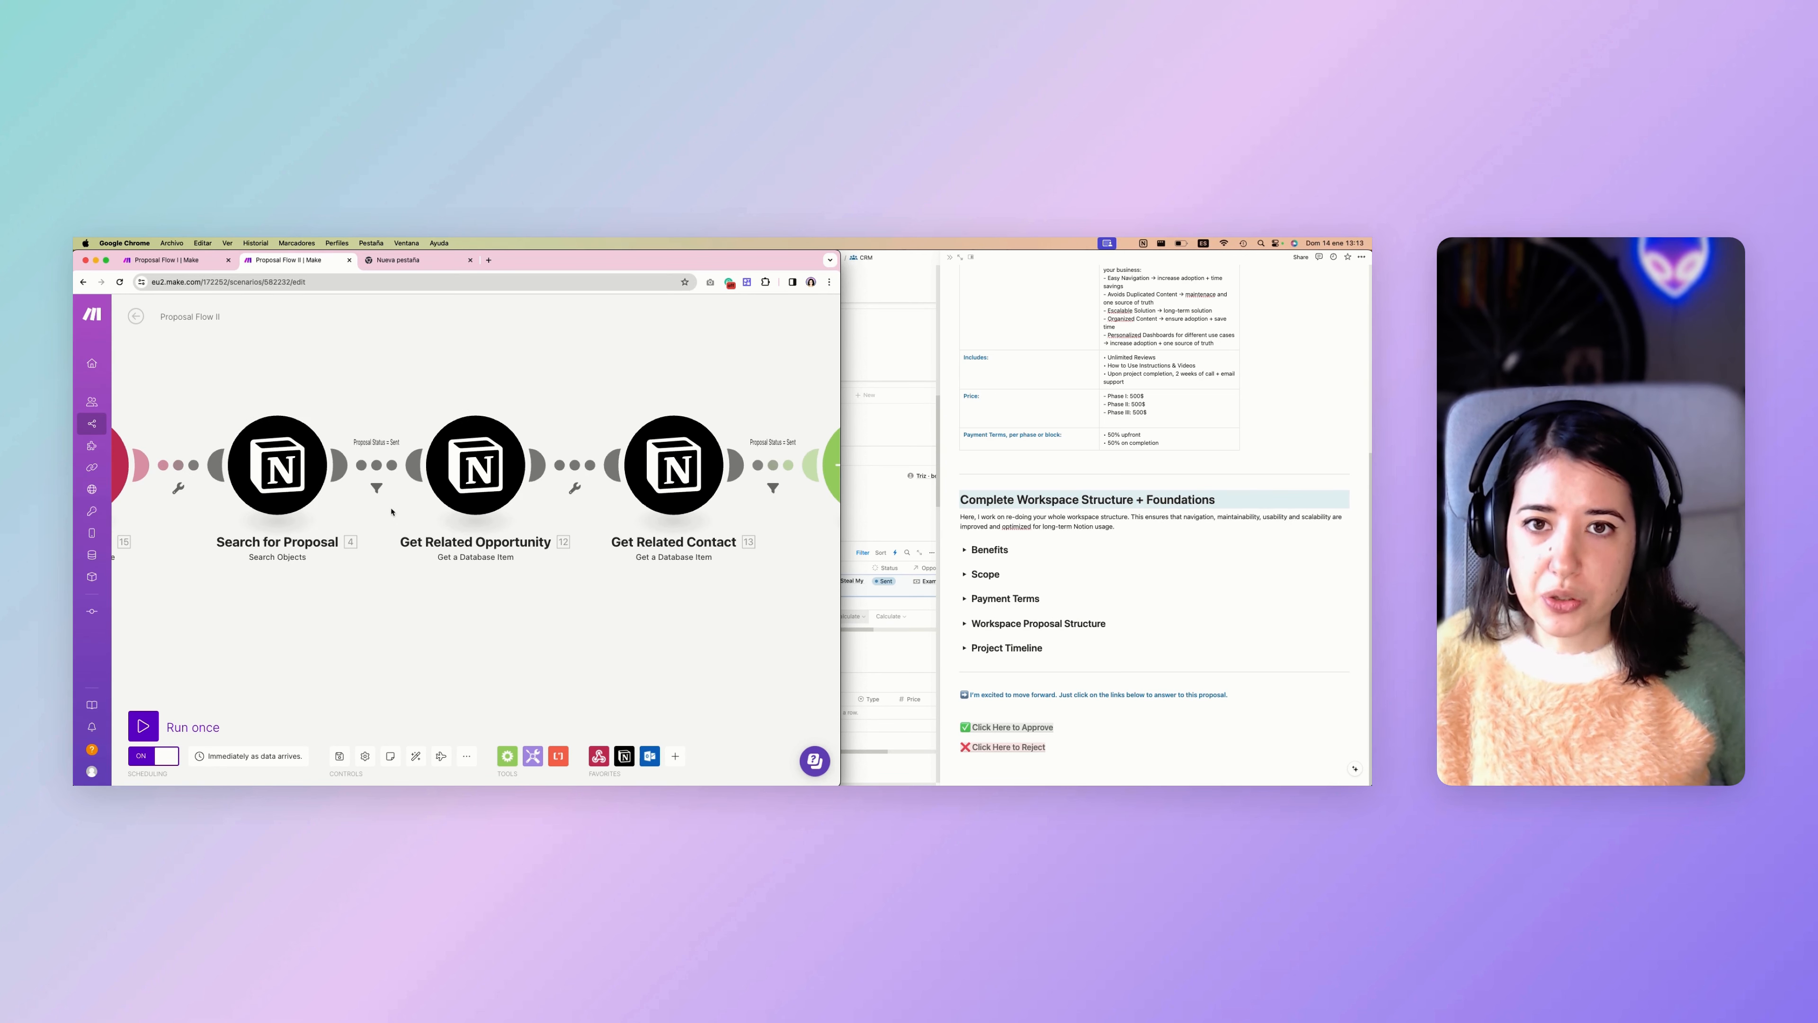
scroll(1056, 400, "up", 5)
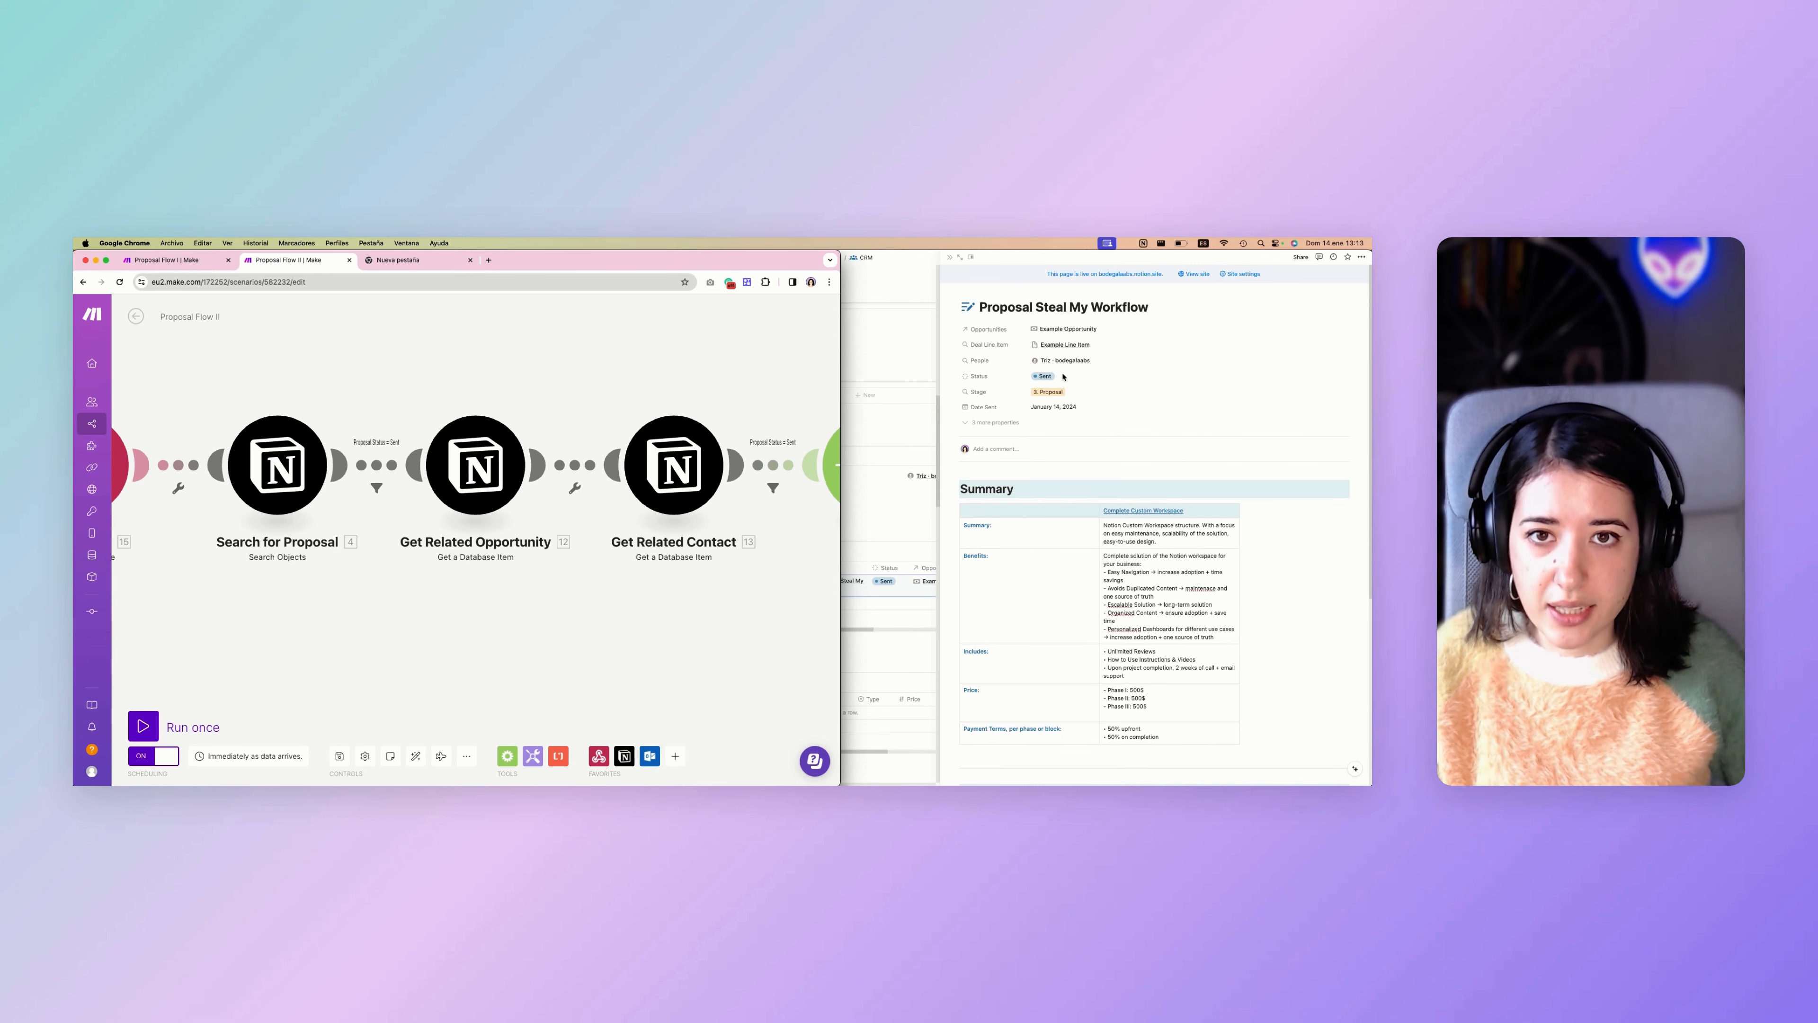
left_click(1063, 375)
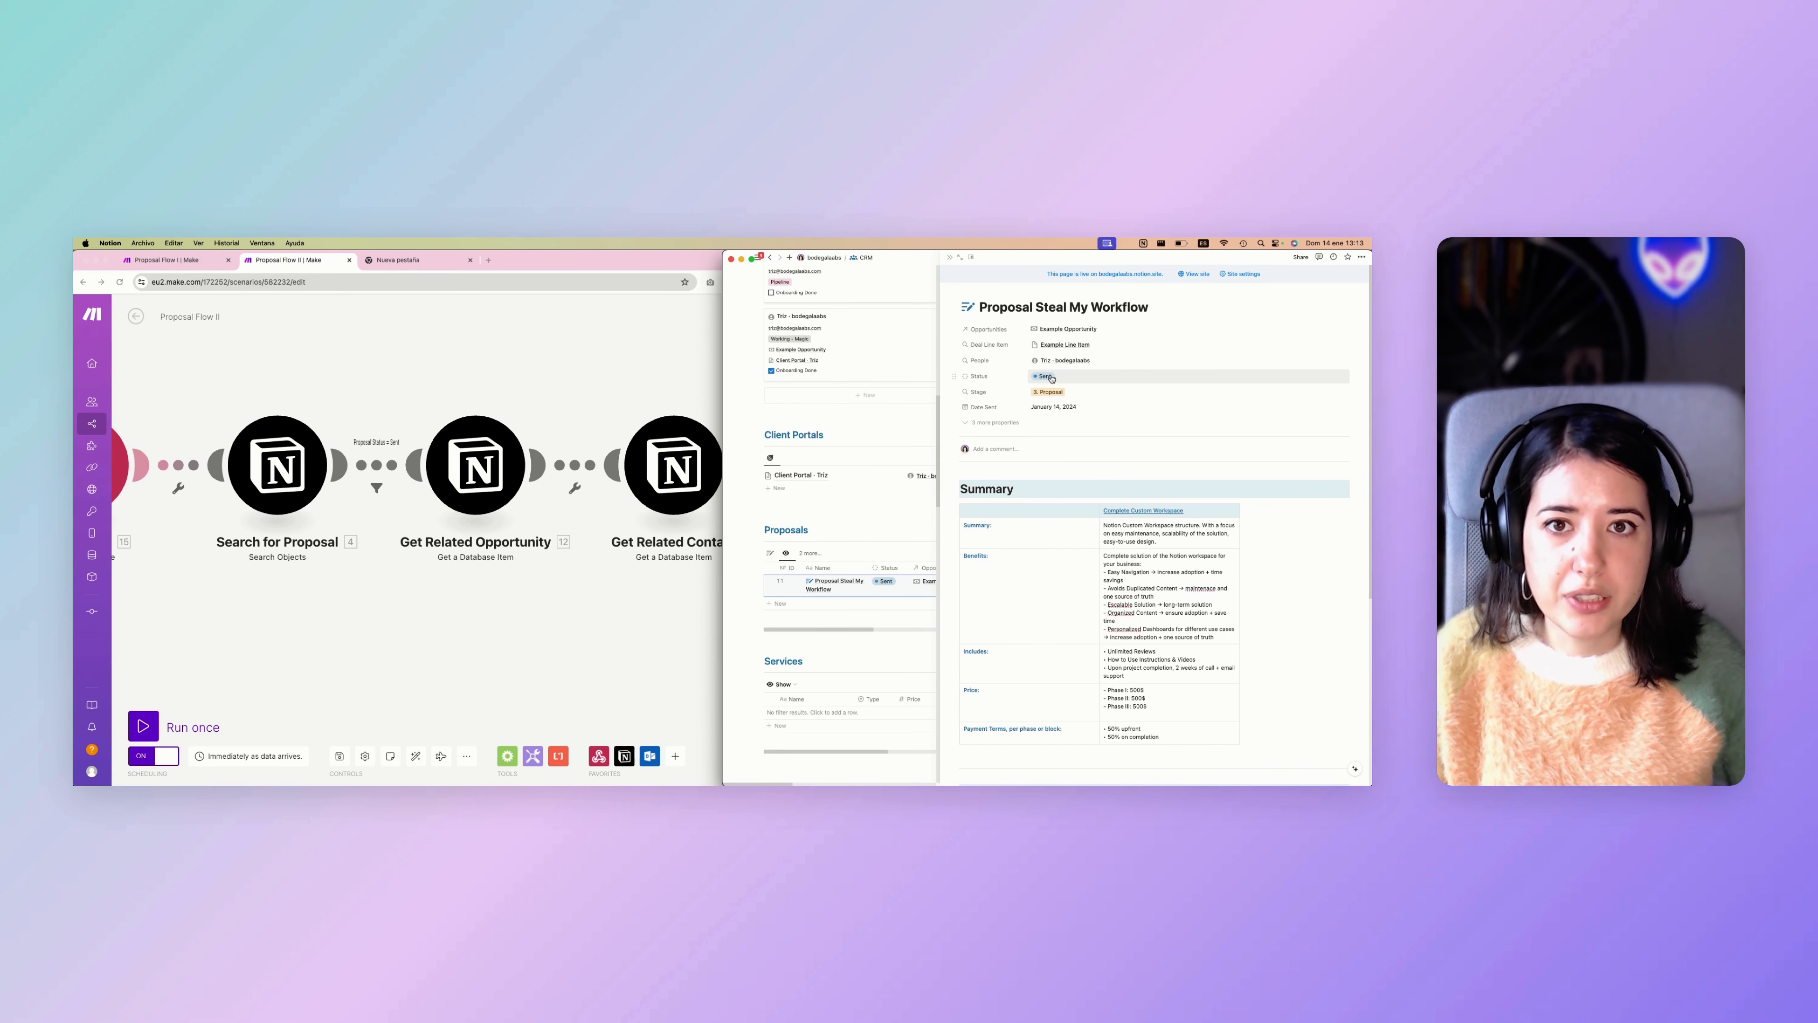
scroll(1052, 585, "down", 5)
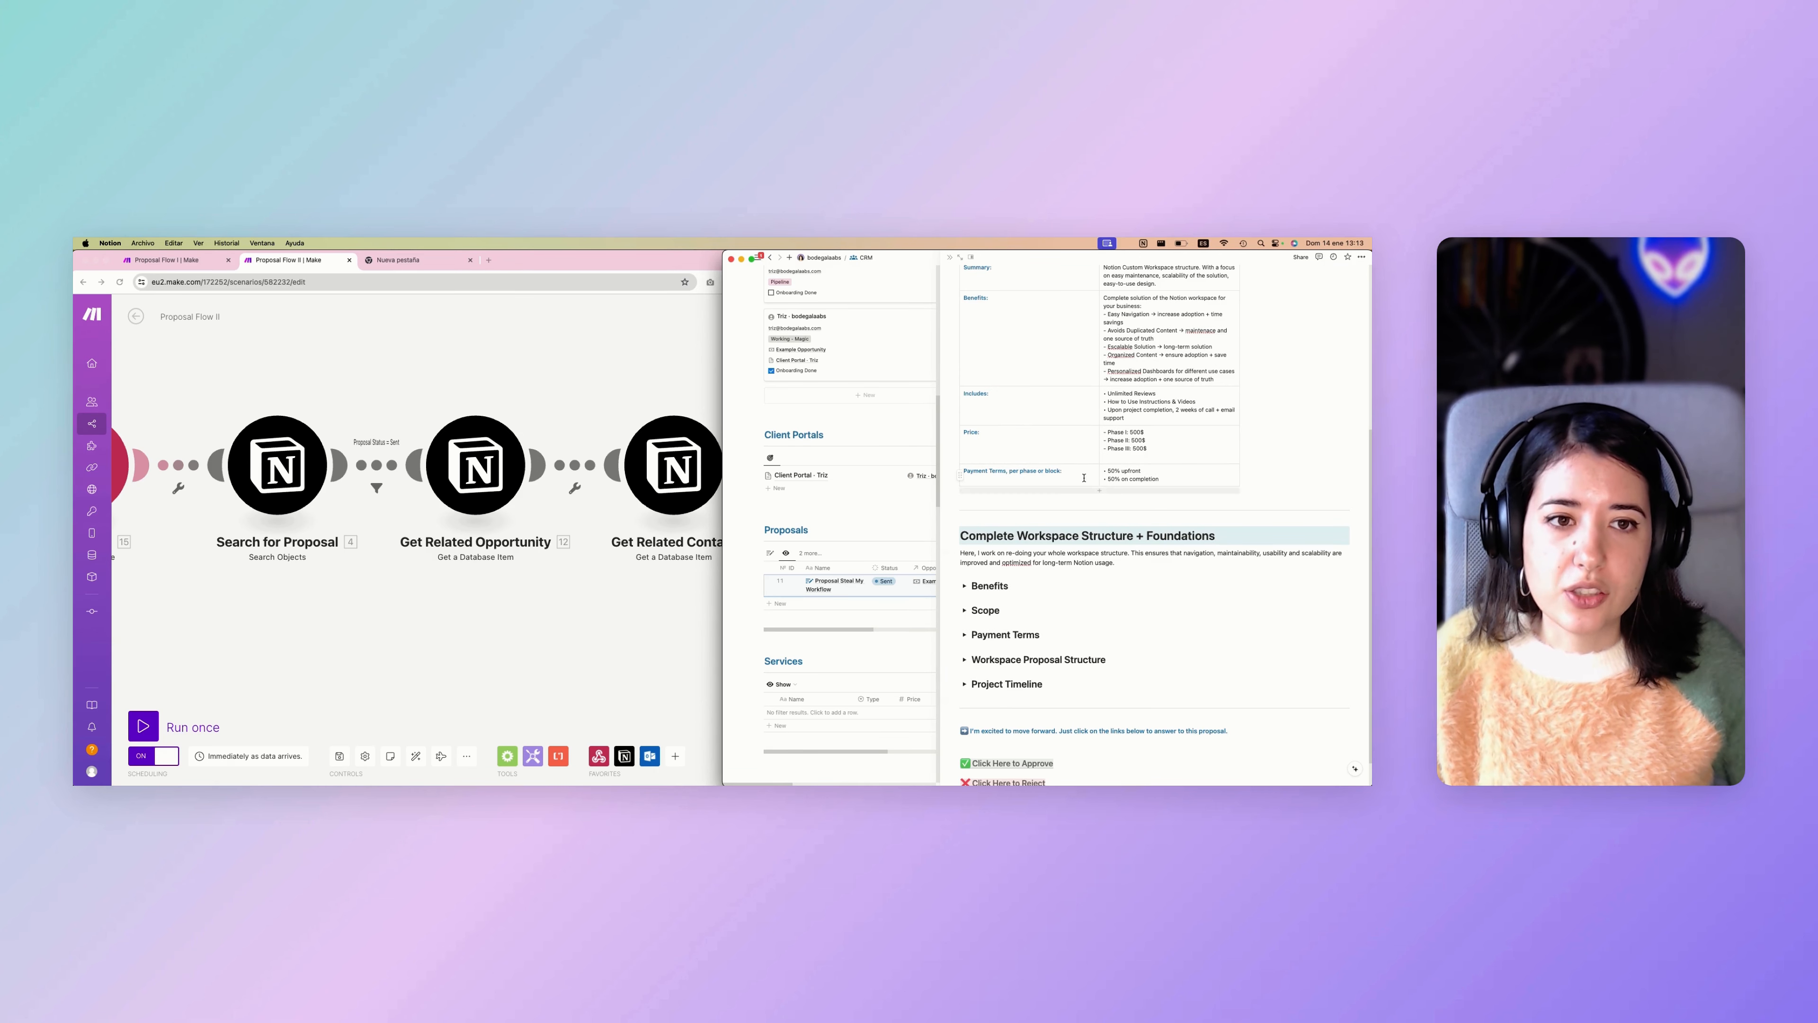
scroll(1071, 550, "up", 5)
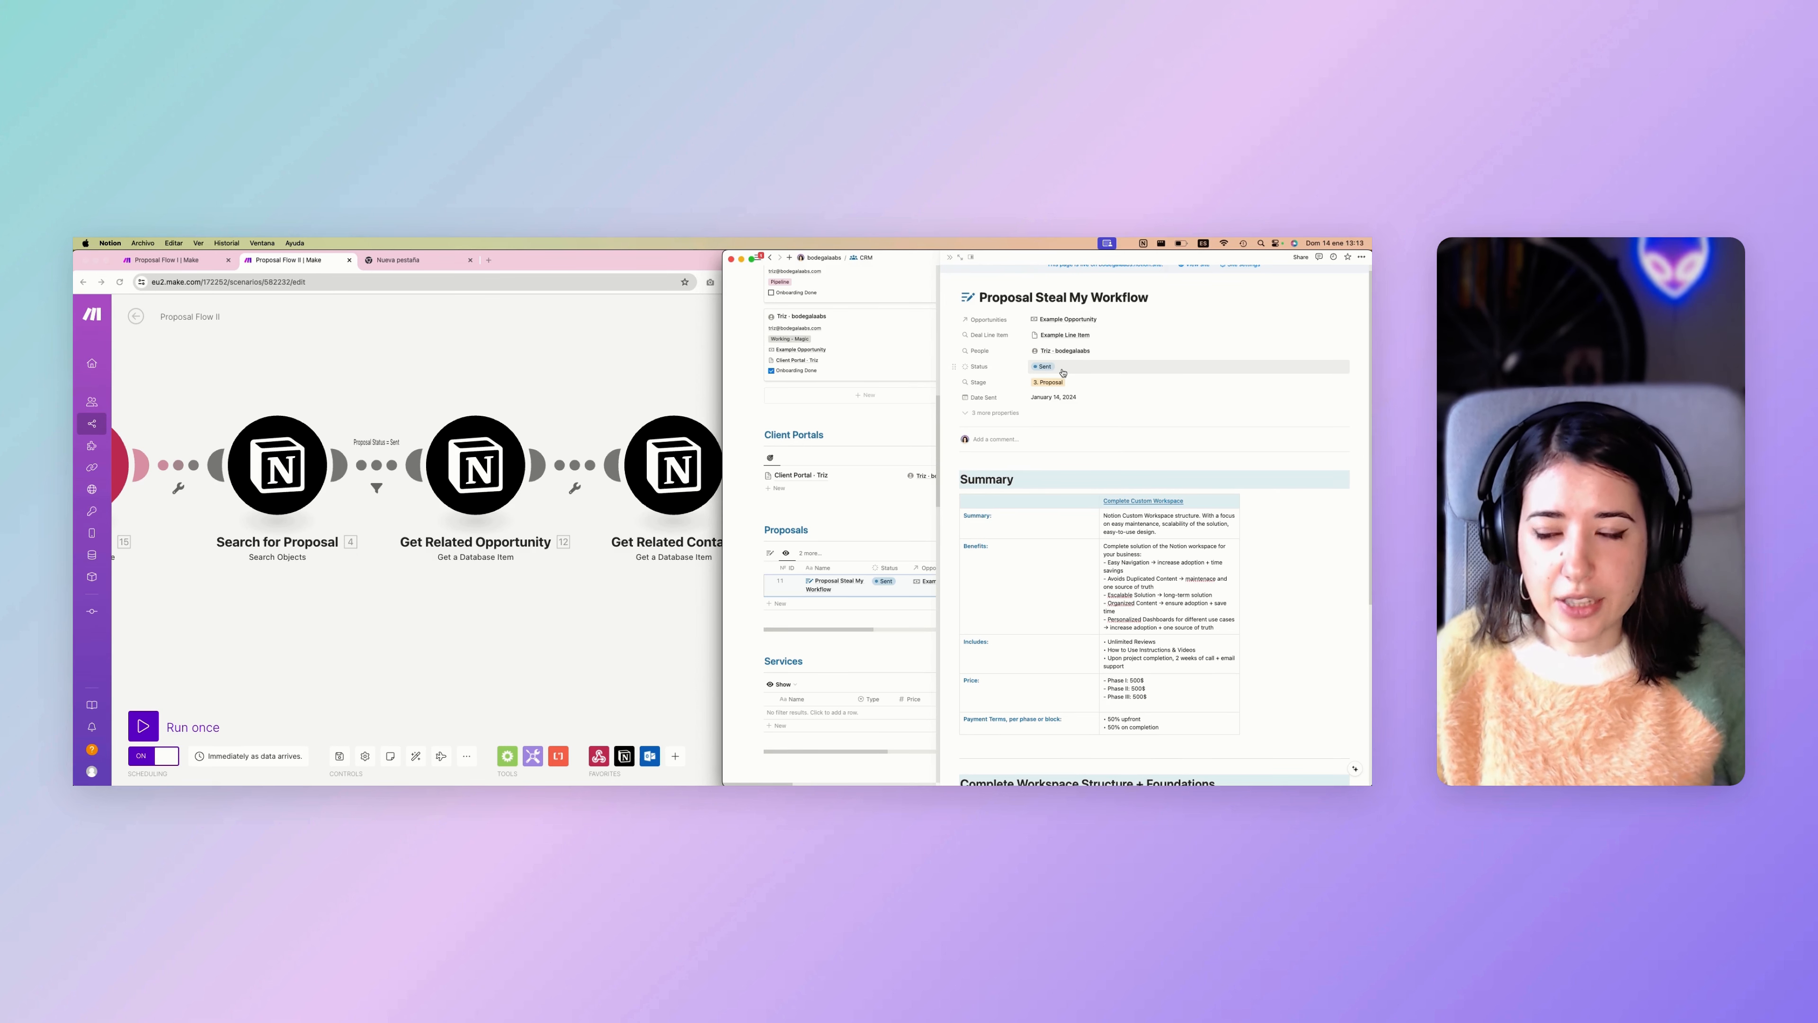
scroll(569, 621, "down", 2)
left_click(569, 621)
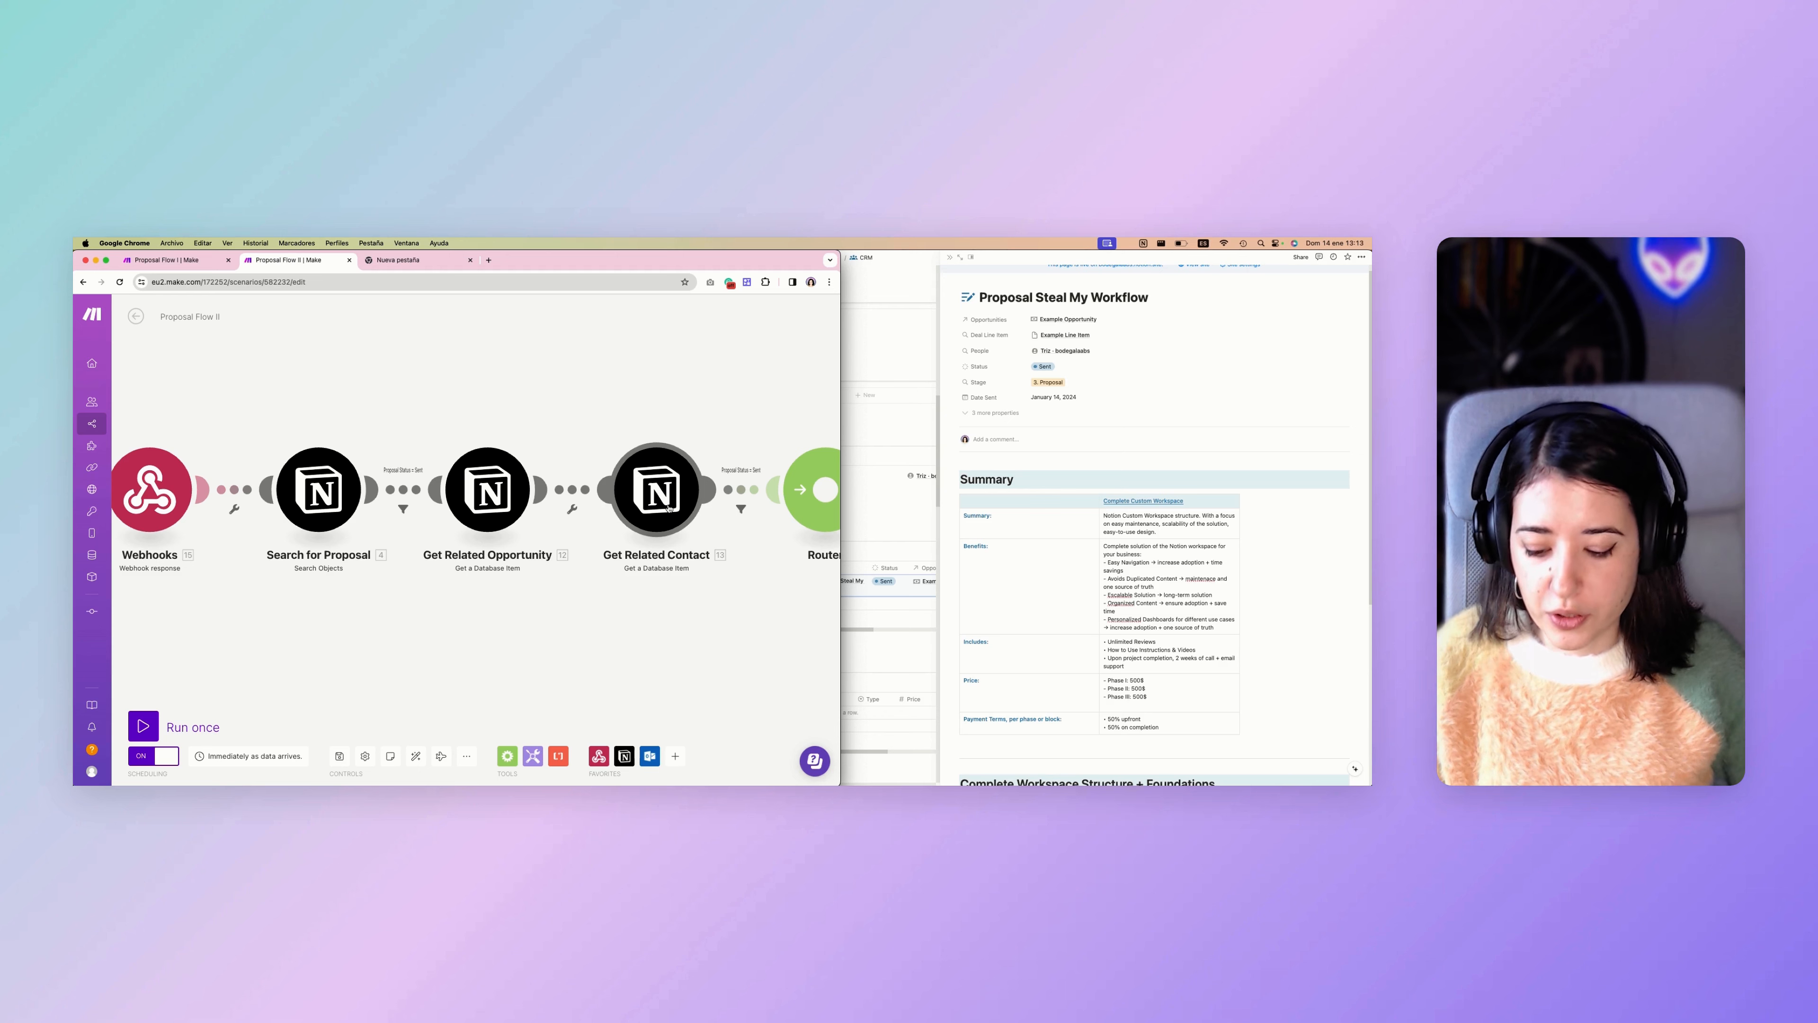
Examine the router's approved and rejected branches, including their opportunity stage, proposal status and Microsoft 365 Email modules.
scroll(668, 507, "down", 4)
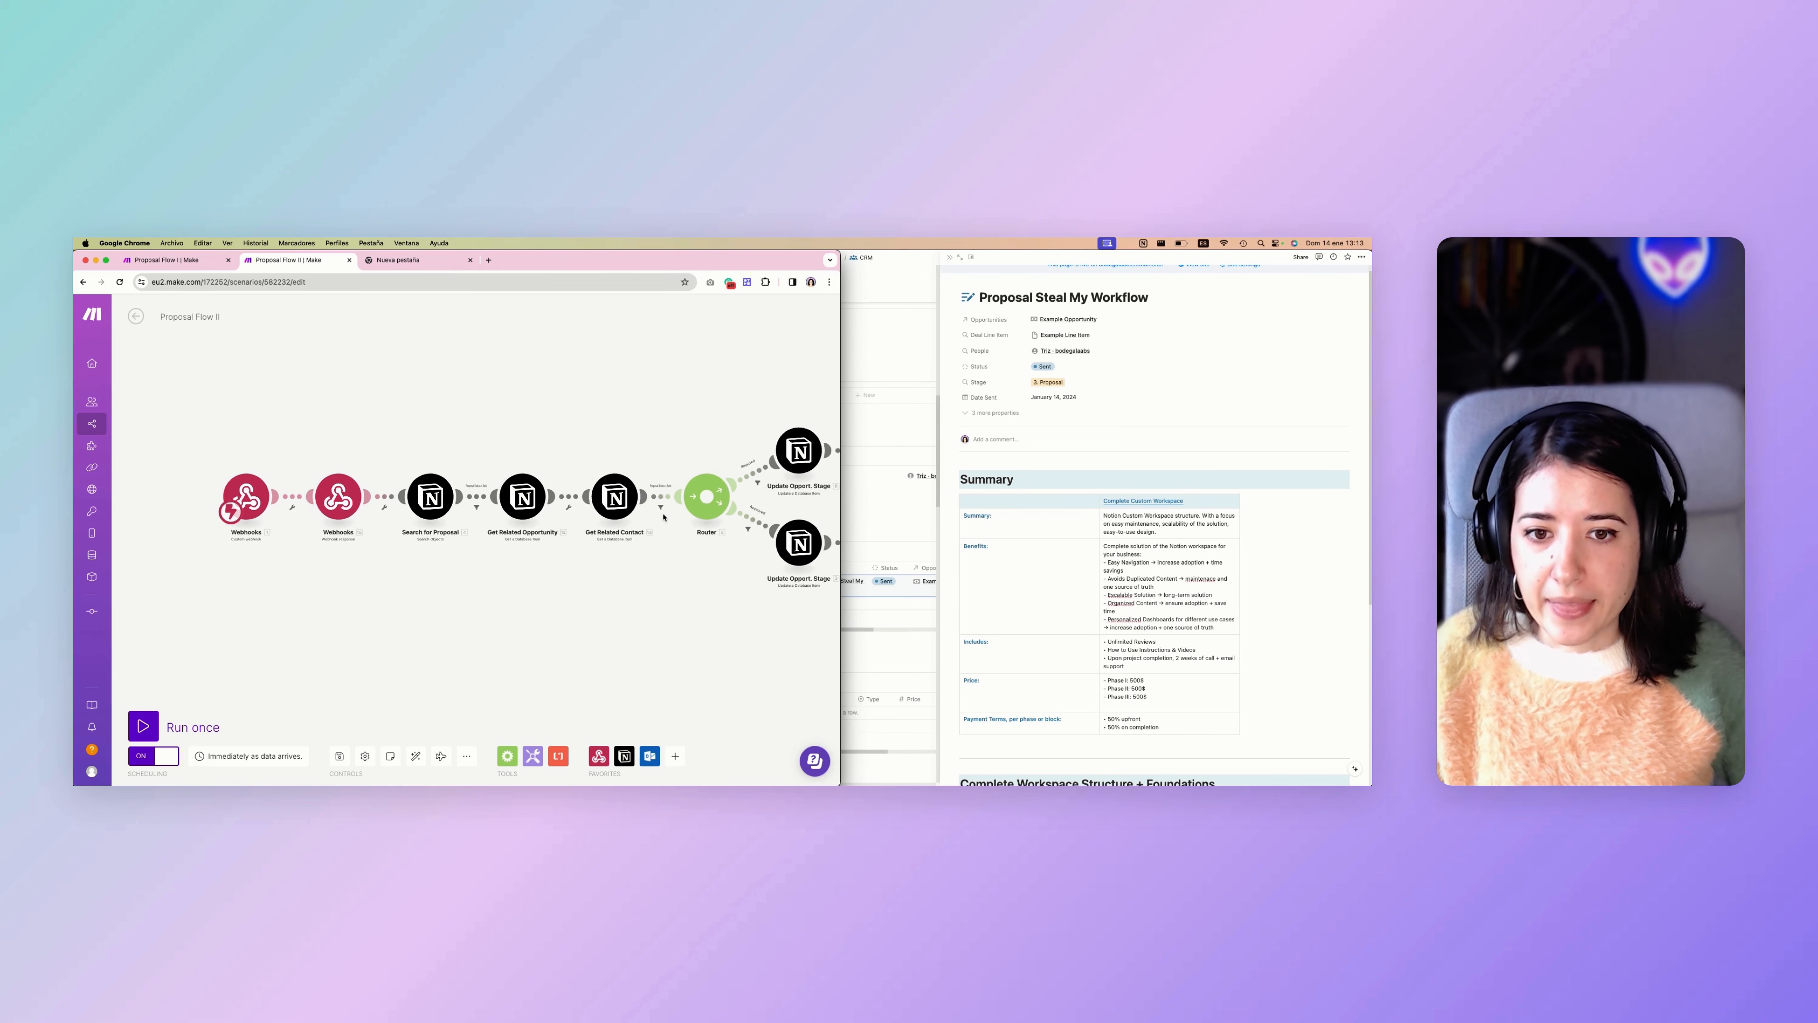
scroll(664, 517, "right", 10)
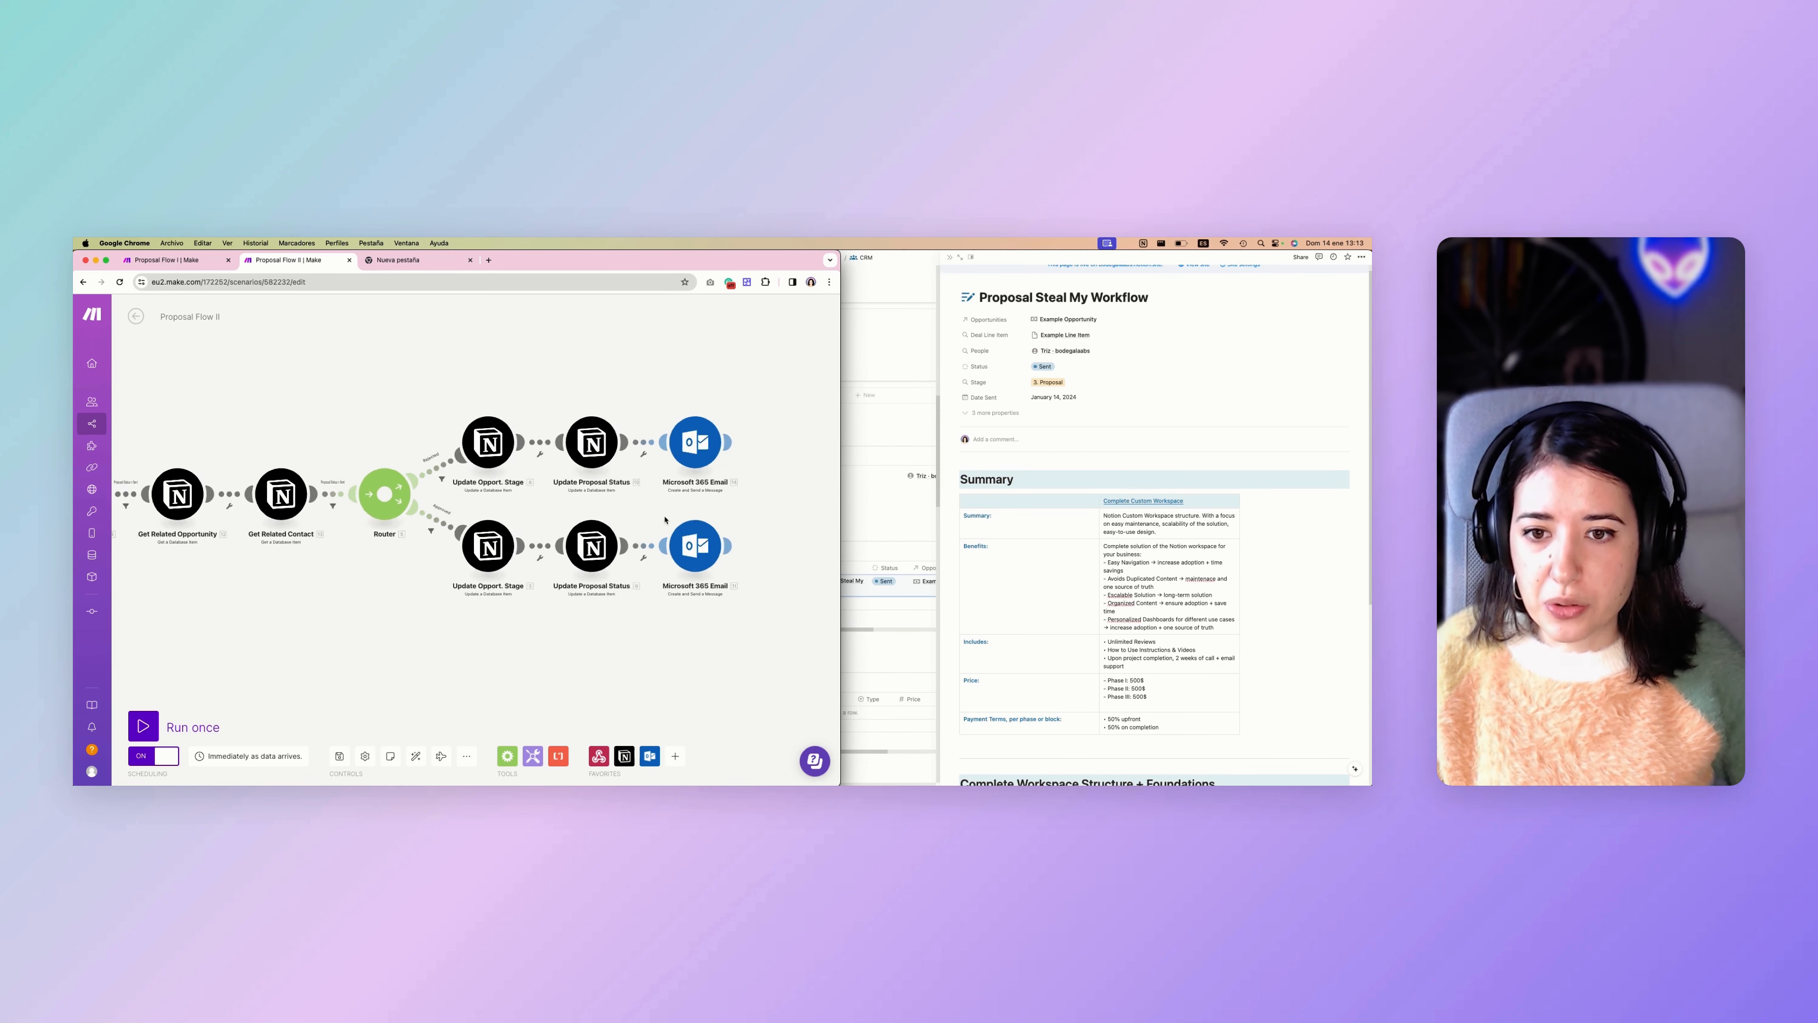
scroll(665, 518, "up", 3)
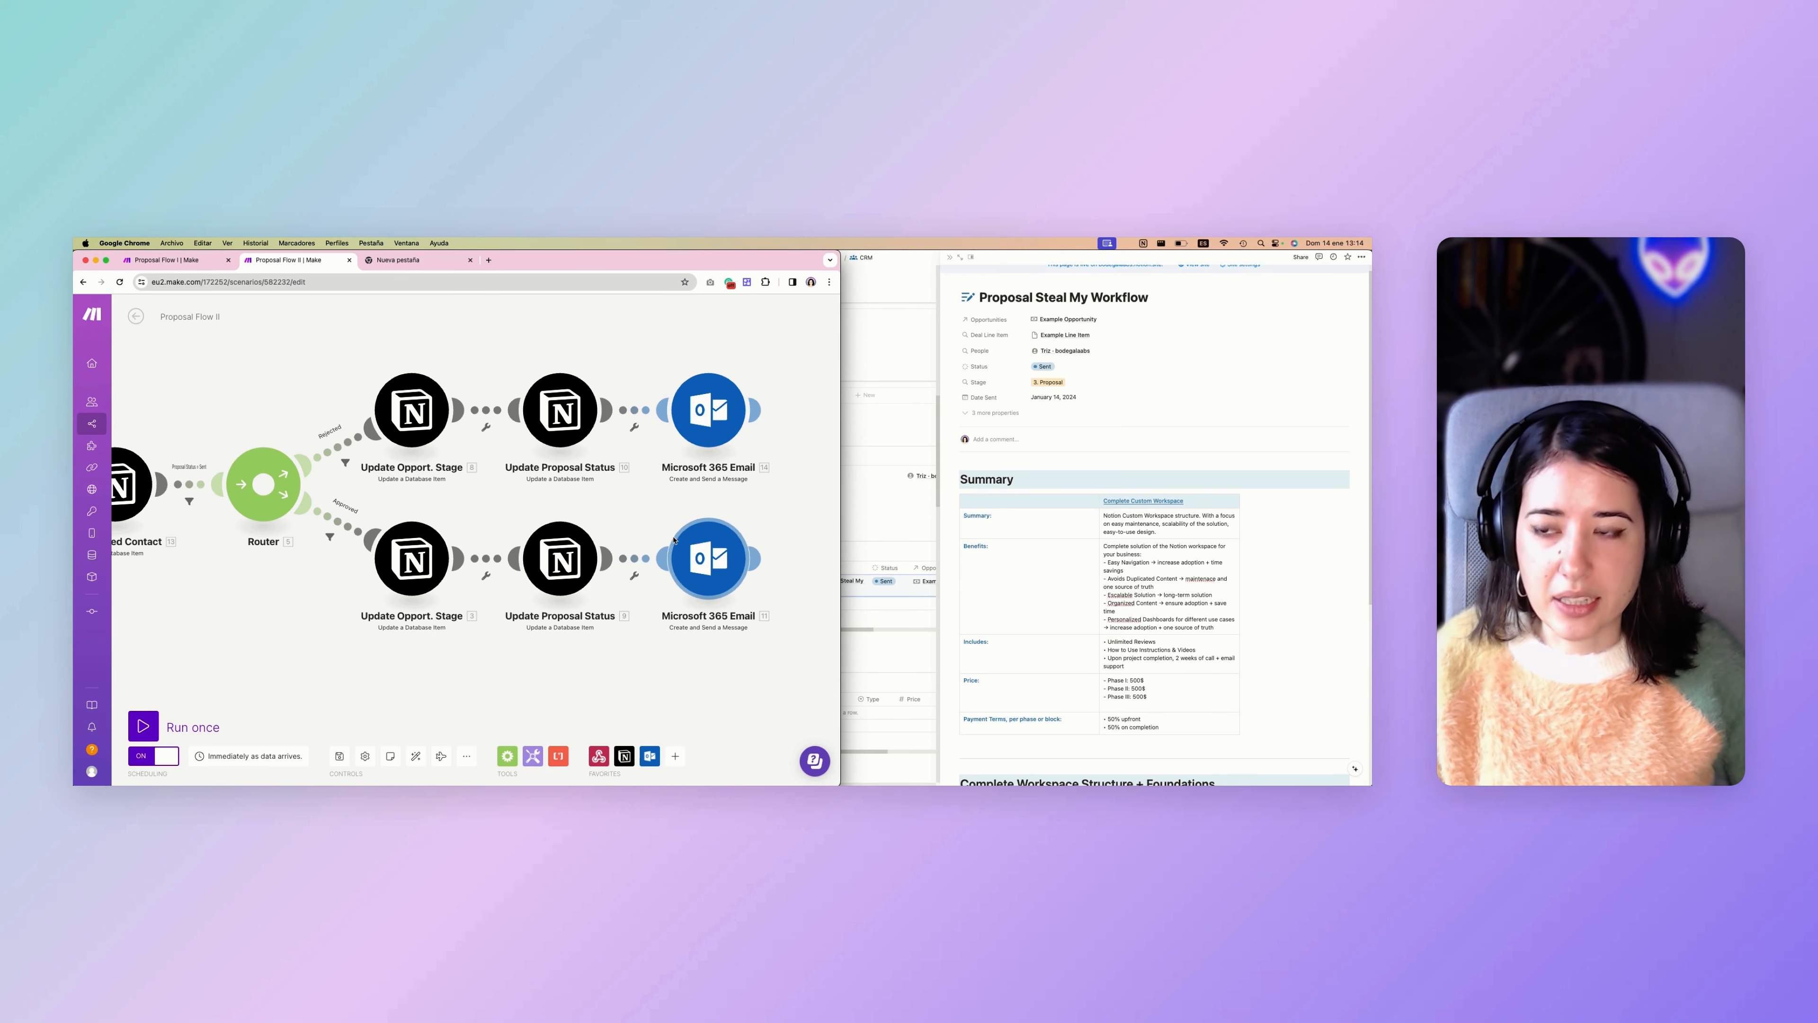
scroll(708, 571, "down", 5)
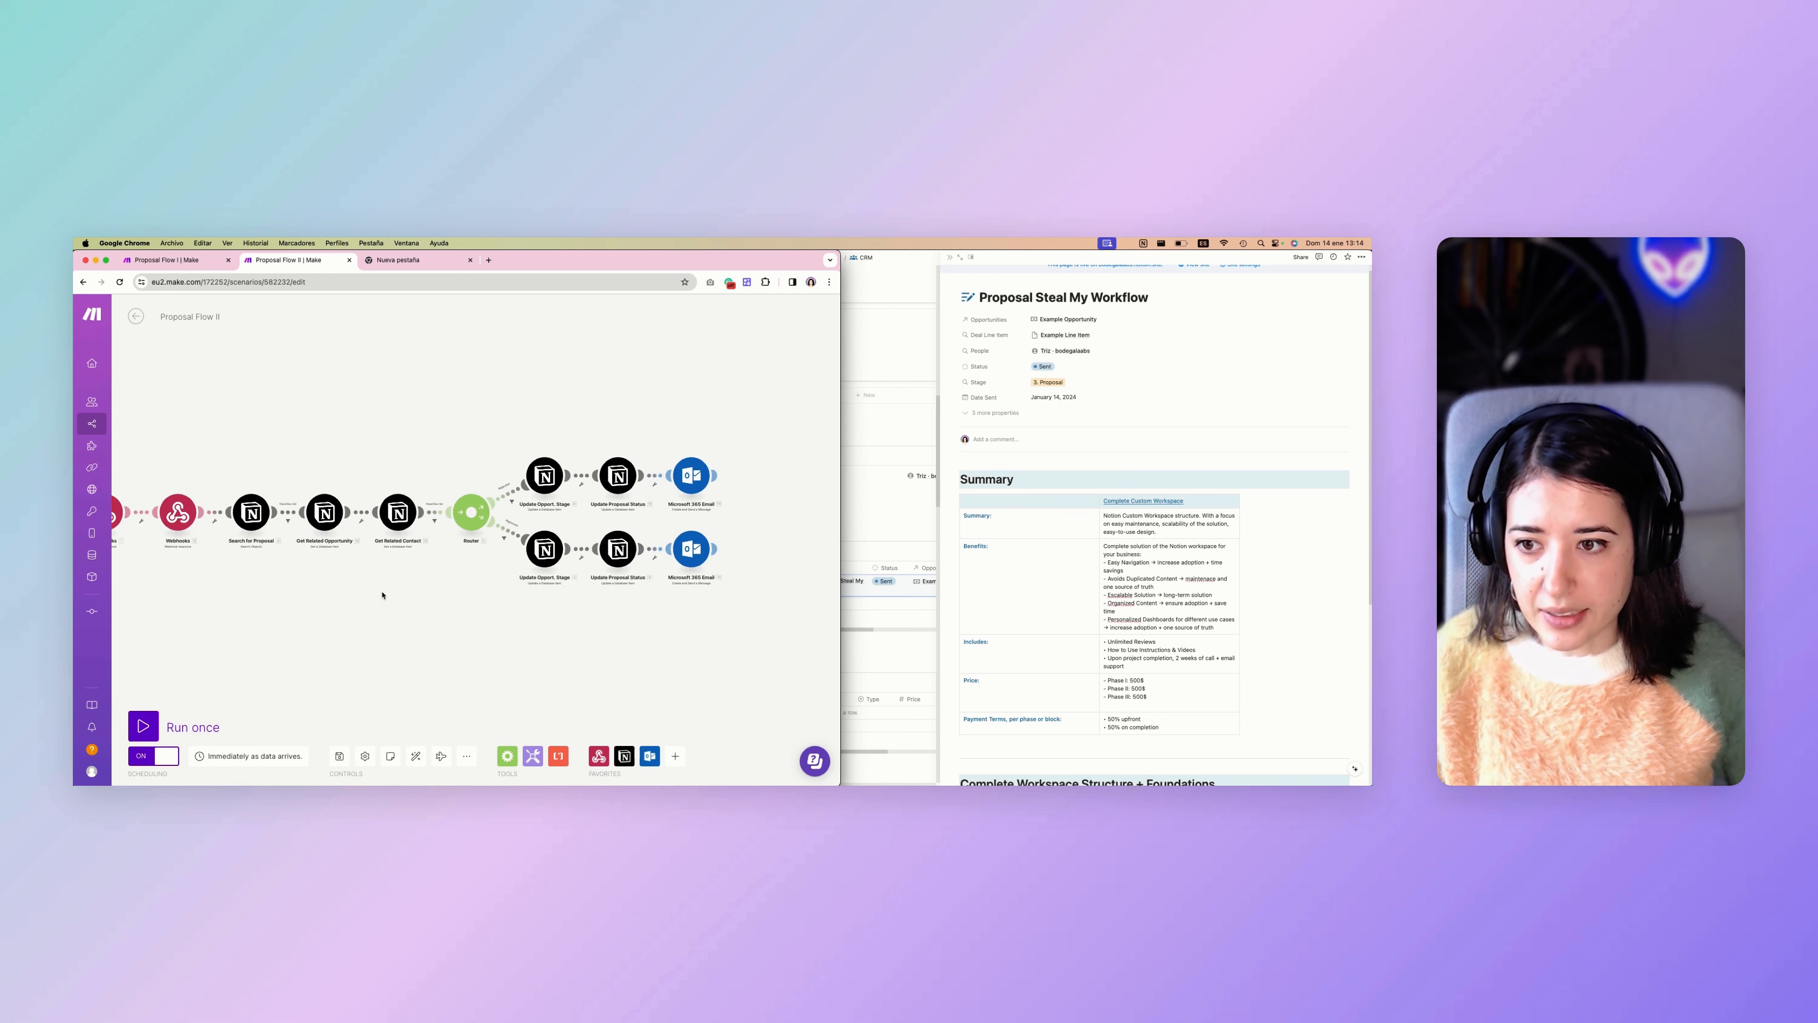
scroll(1064, 576, "down", 2)
Copy the address of the "Click here to approve" link in the Outlook proposal email and paste it into a new browser tab.
scroll(1065, 575, "down", 4)
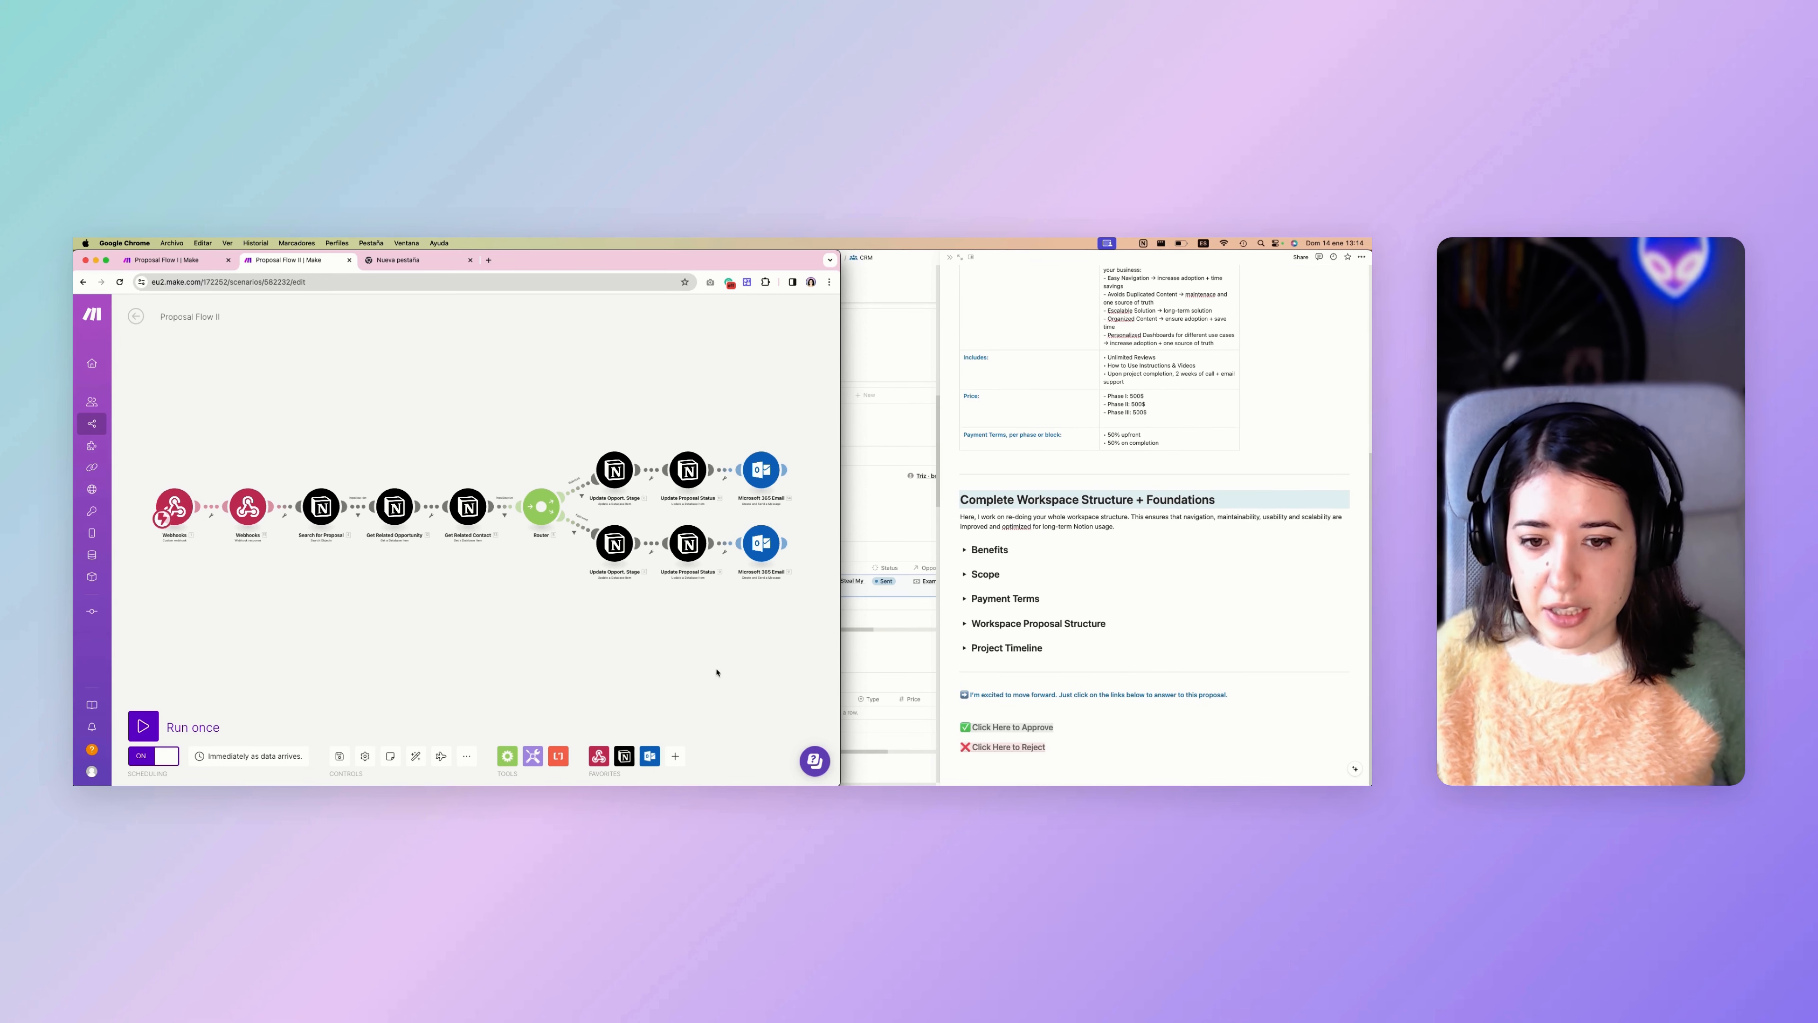
left_click(1031, 673)
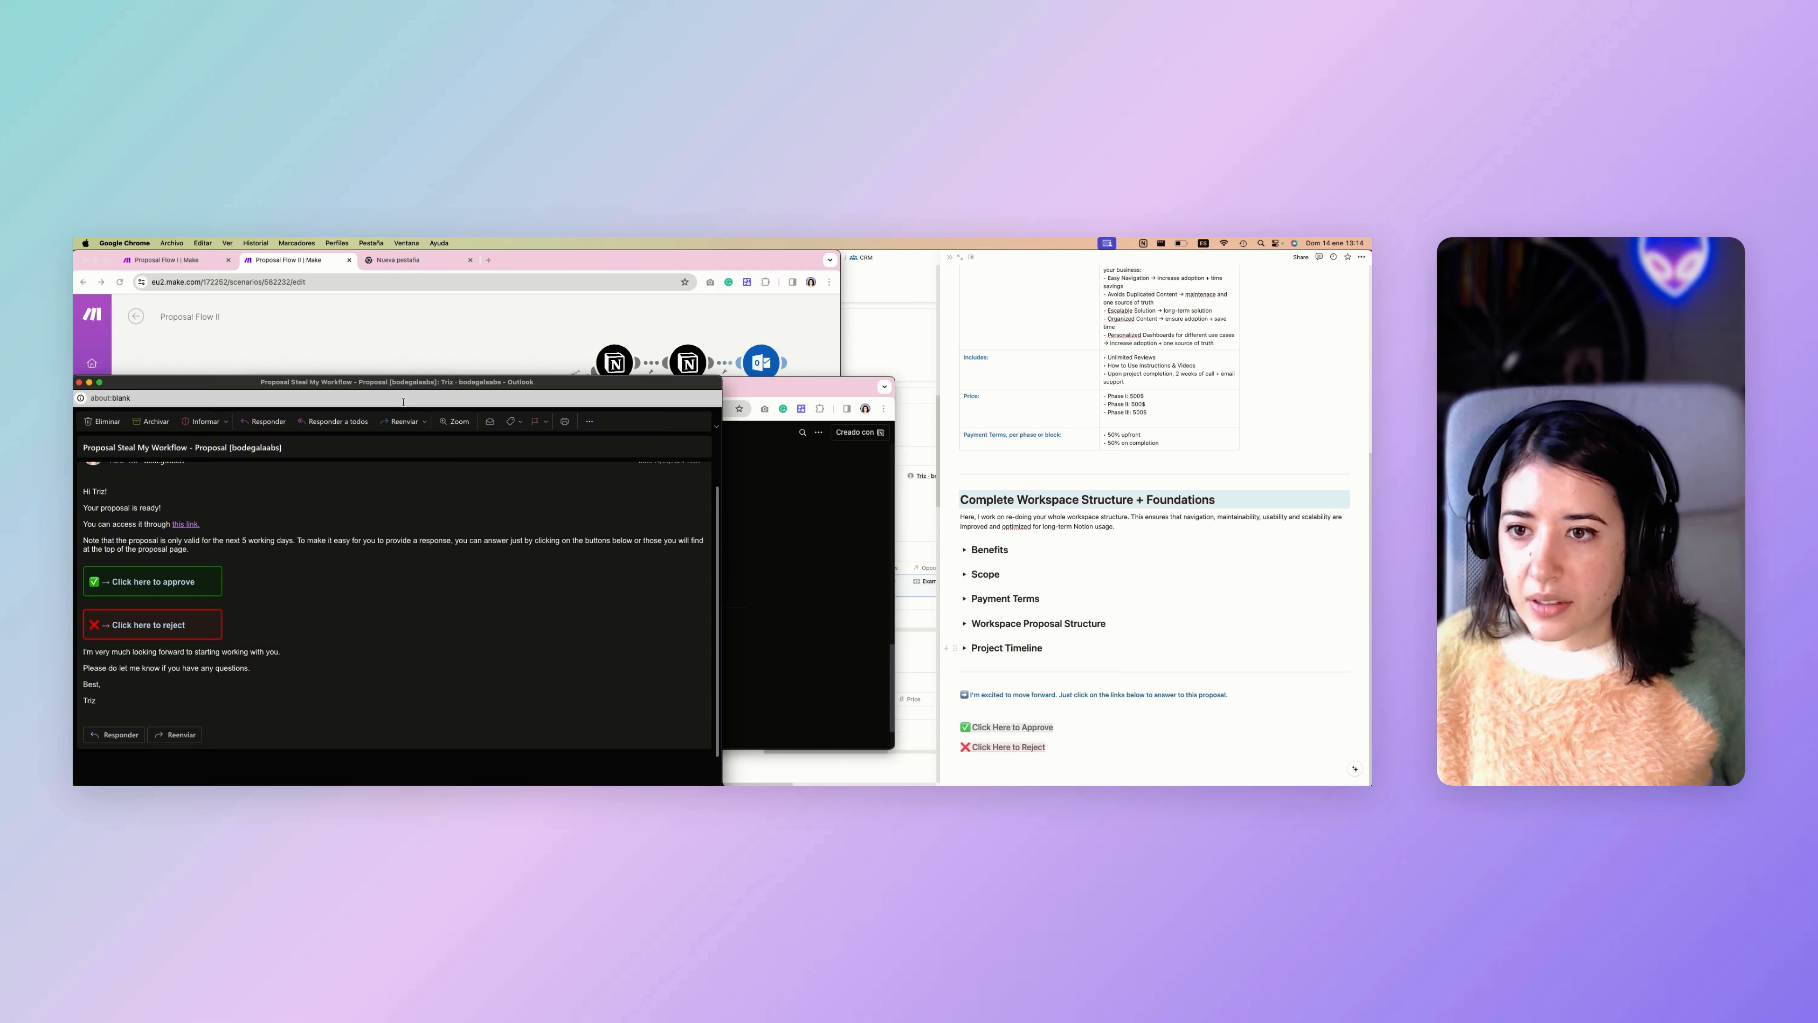
scroll(301, 542, "up", 1)
scroll(207, 580, "down", 1)
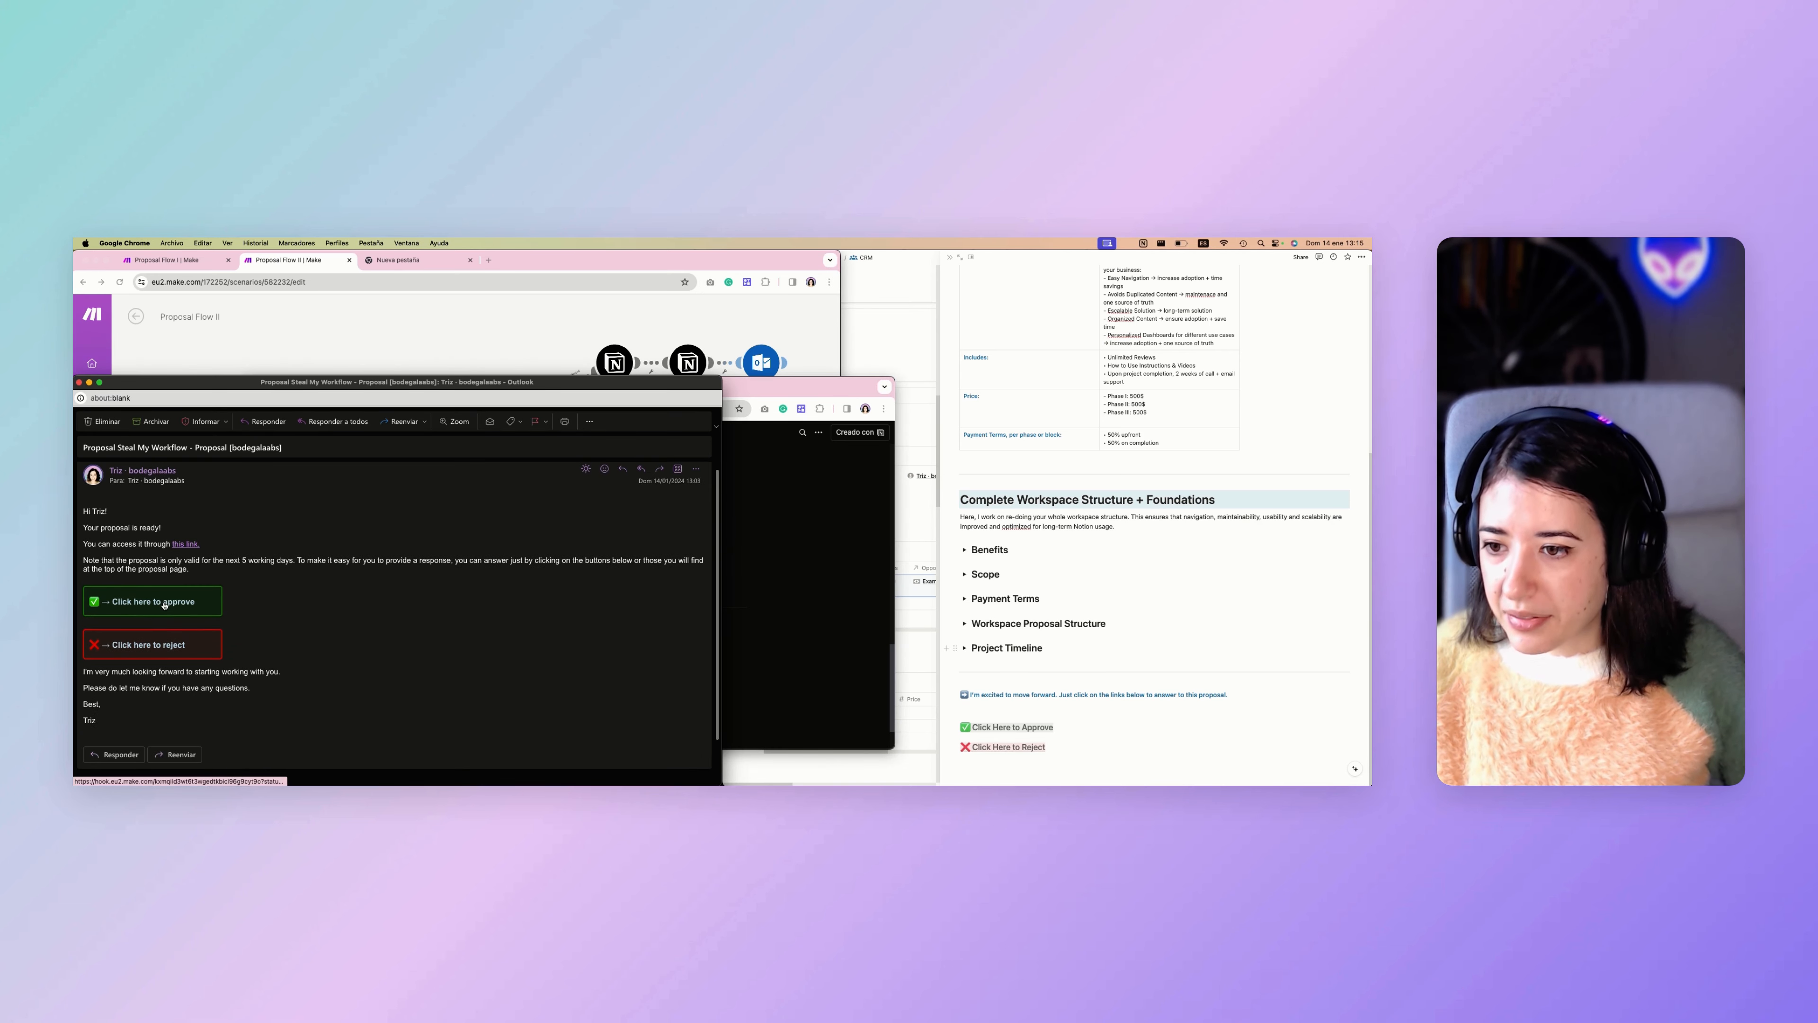
right_click(164, 603)
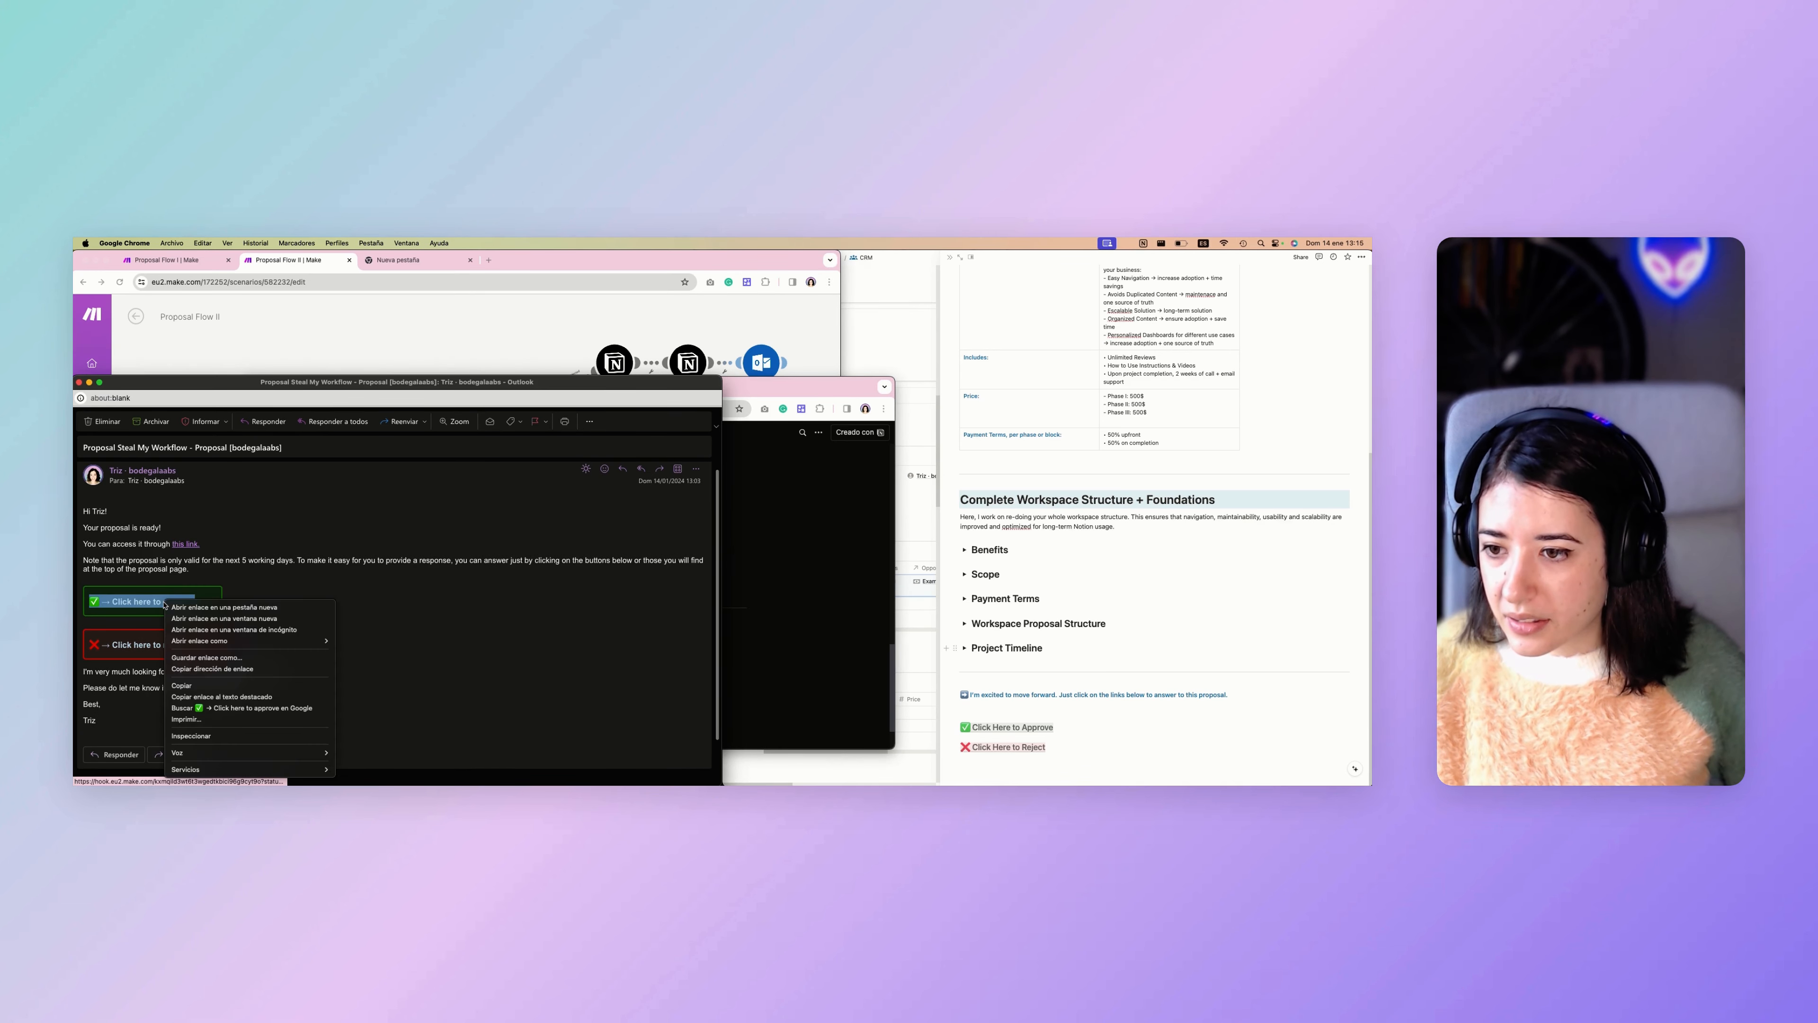
left_click(190, 669)
left_click(756, 458)
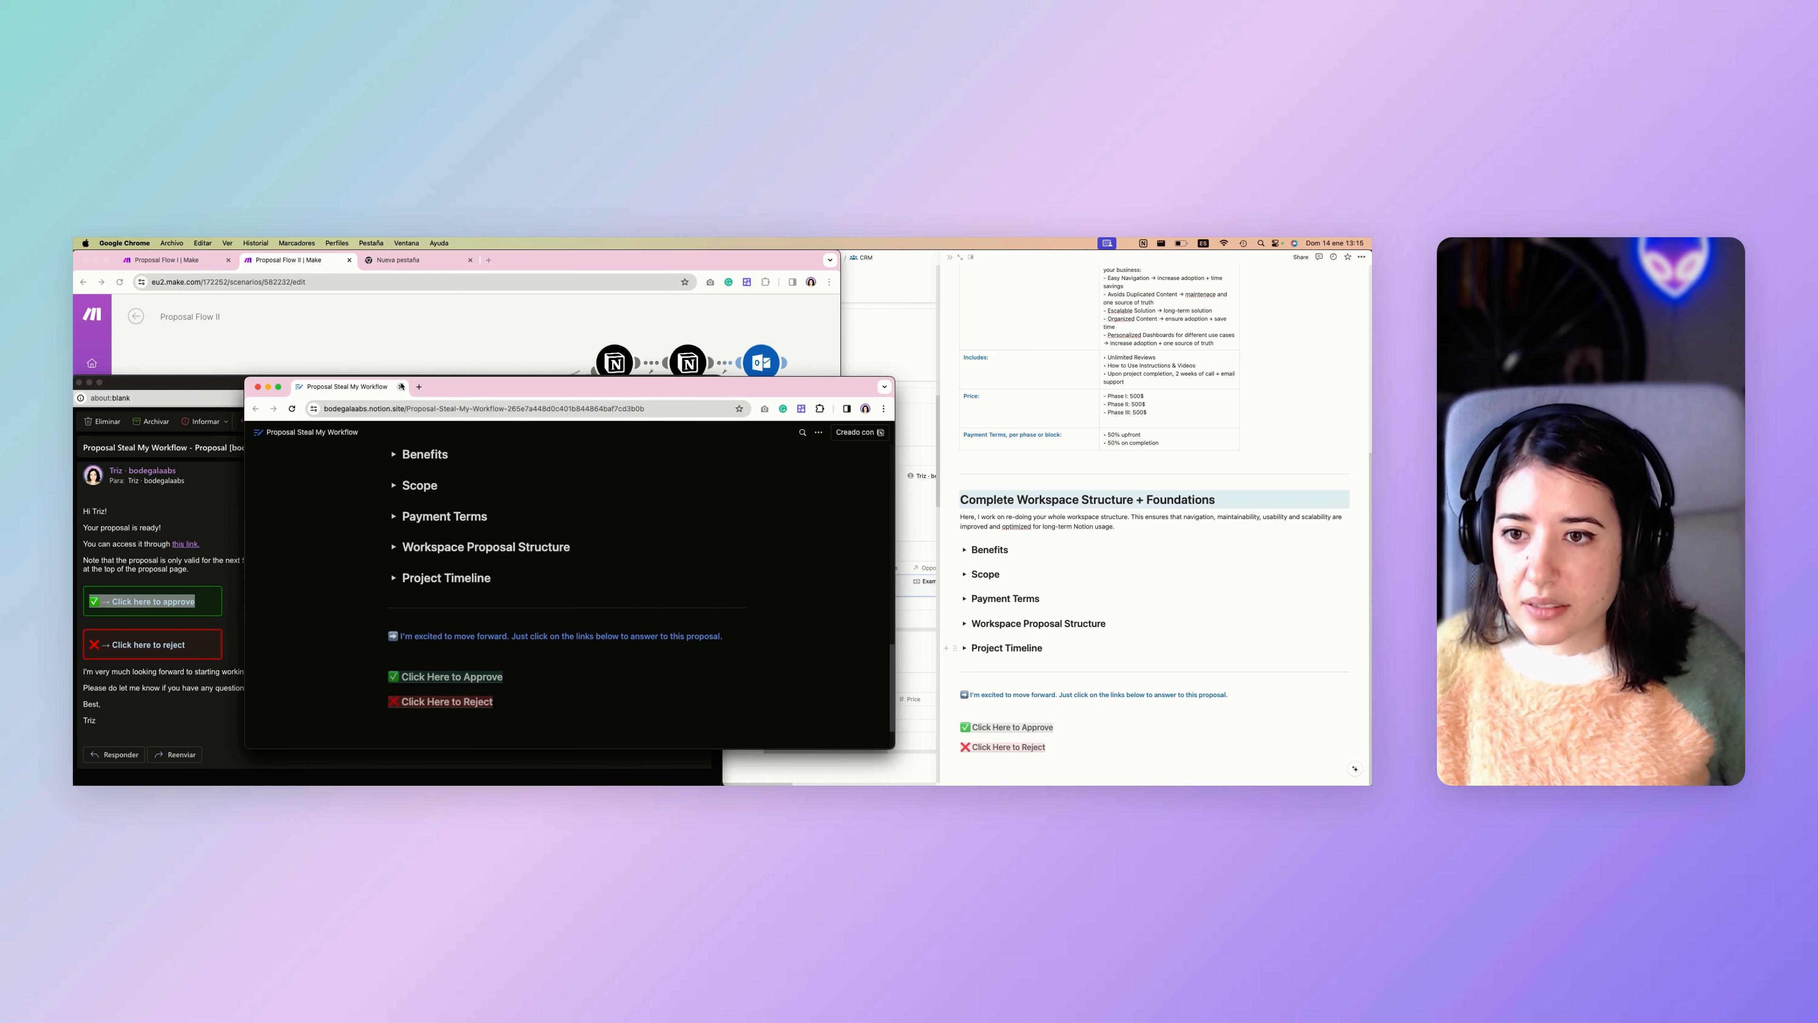
key("super+t")
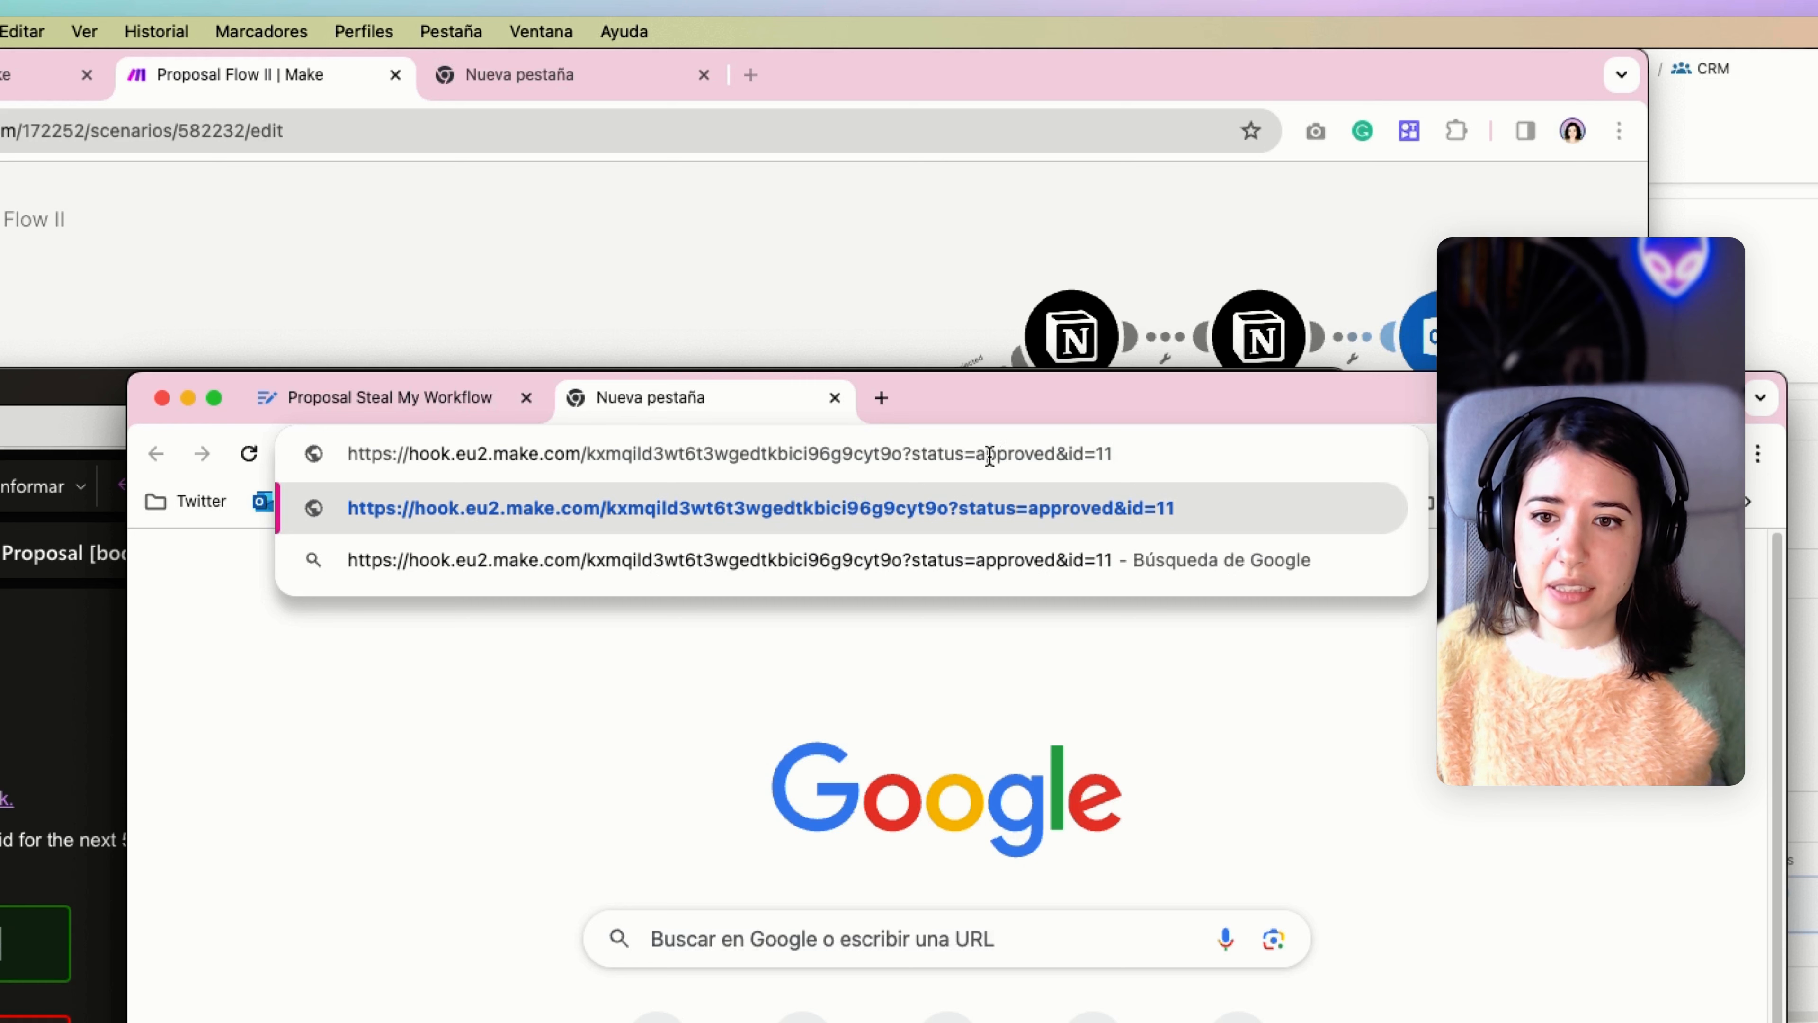
Replace the pasted address with the email's "Click here to reject" link address and highlight the rejected value of its status parameter.
left_click(507, 751)
left_click(20, 1003)
right_click(1, 953)
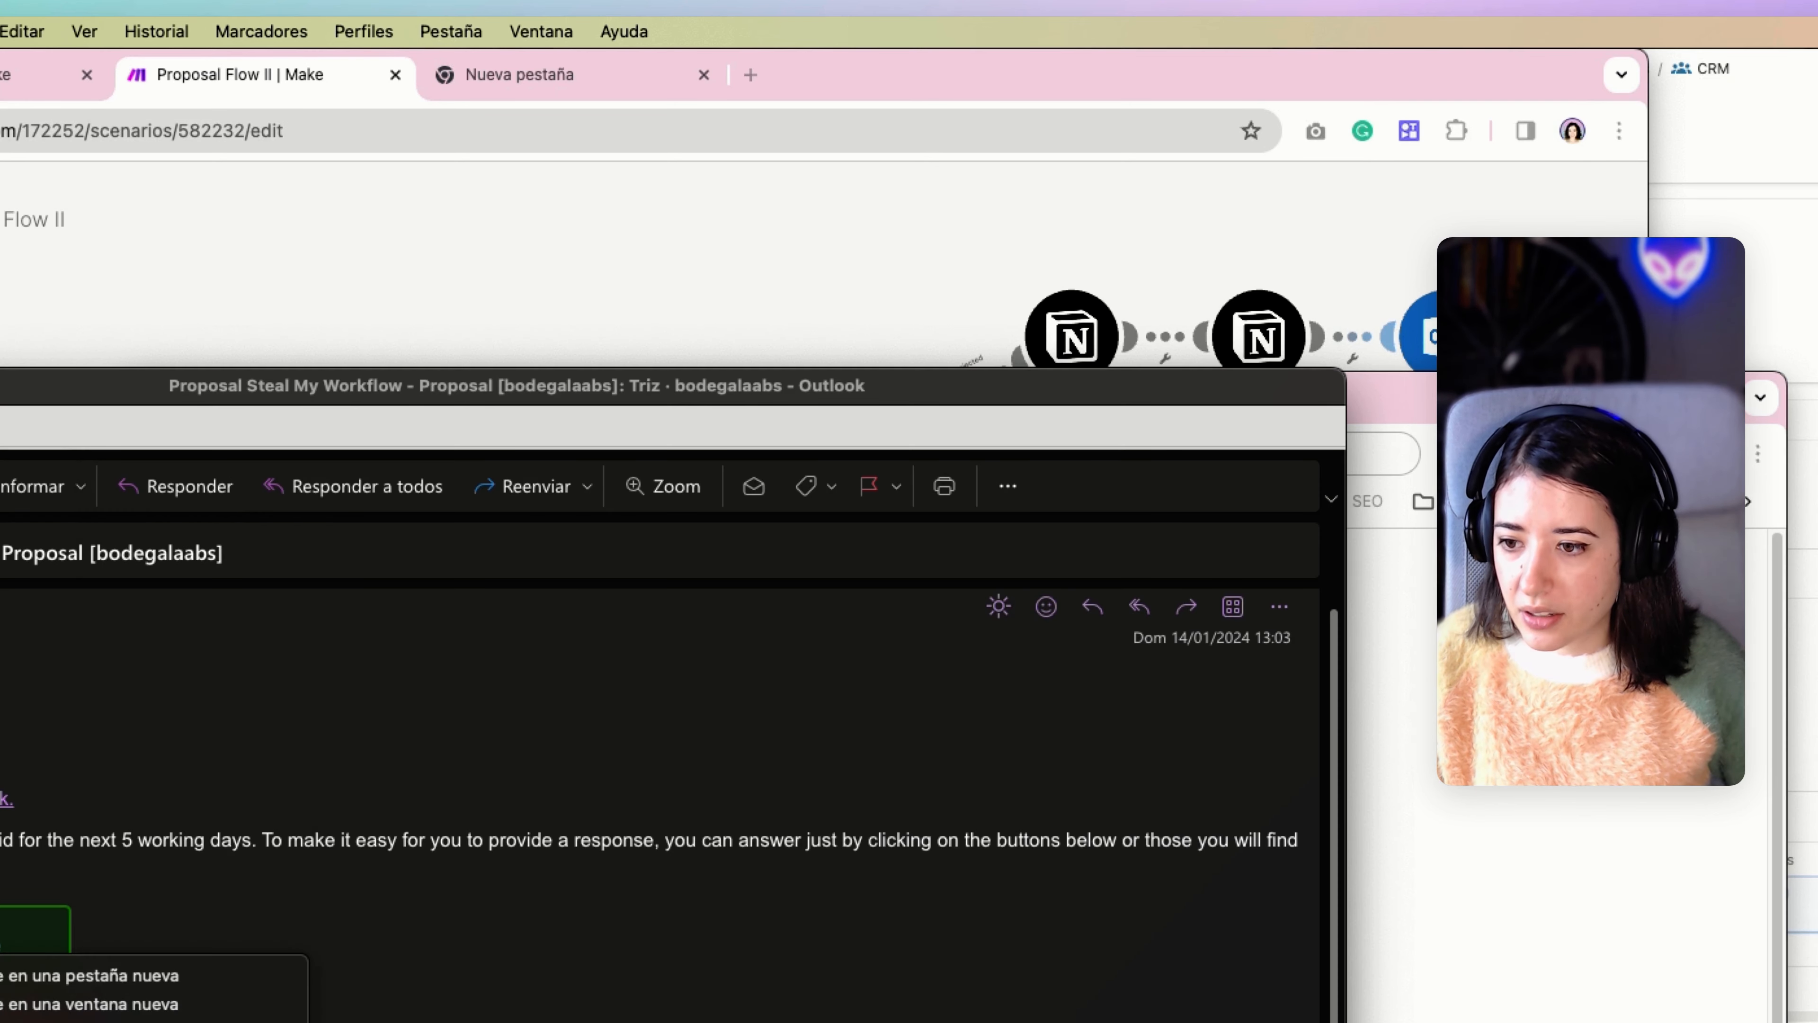
left_click(43, 1022)
left_click(1394, 877)
left_click_drag(1104, 455, 297, 453)
left_click(505, 708)
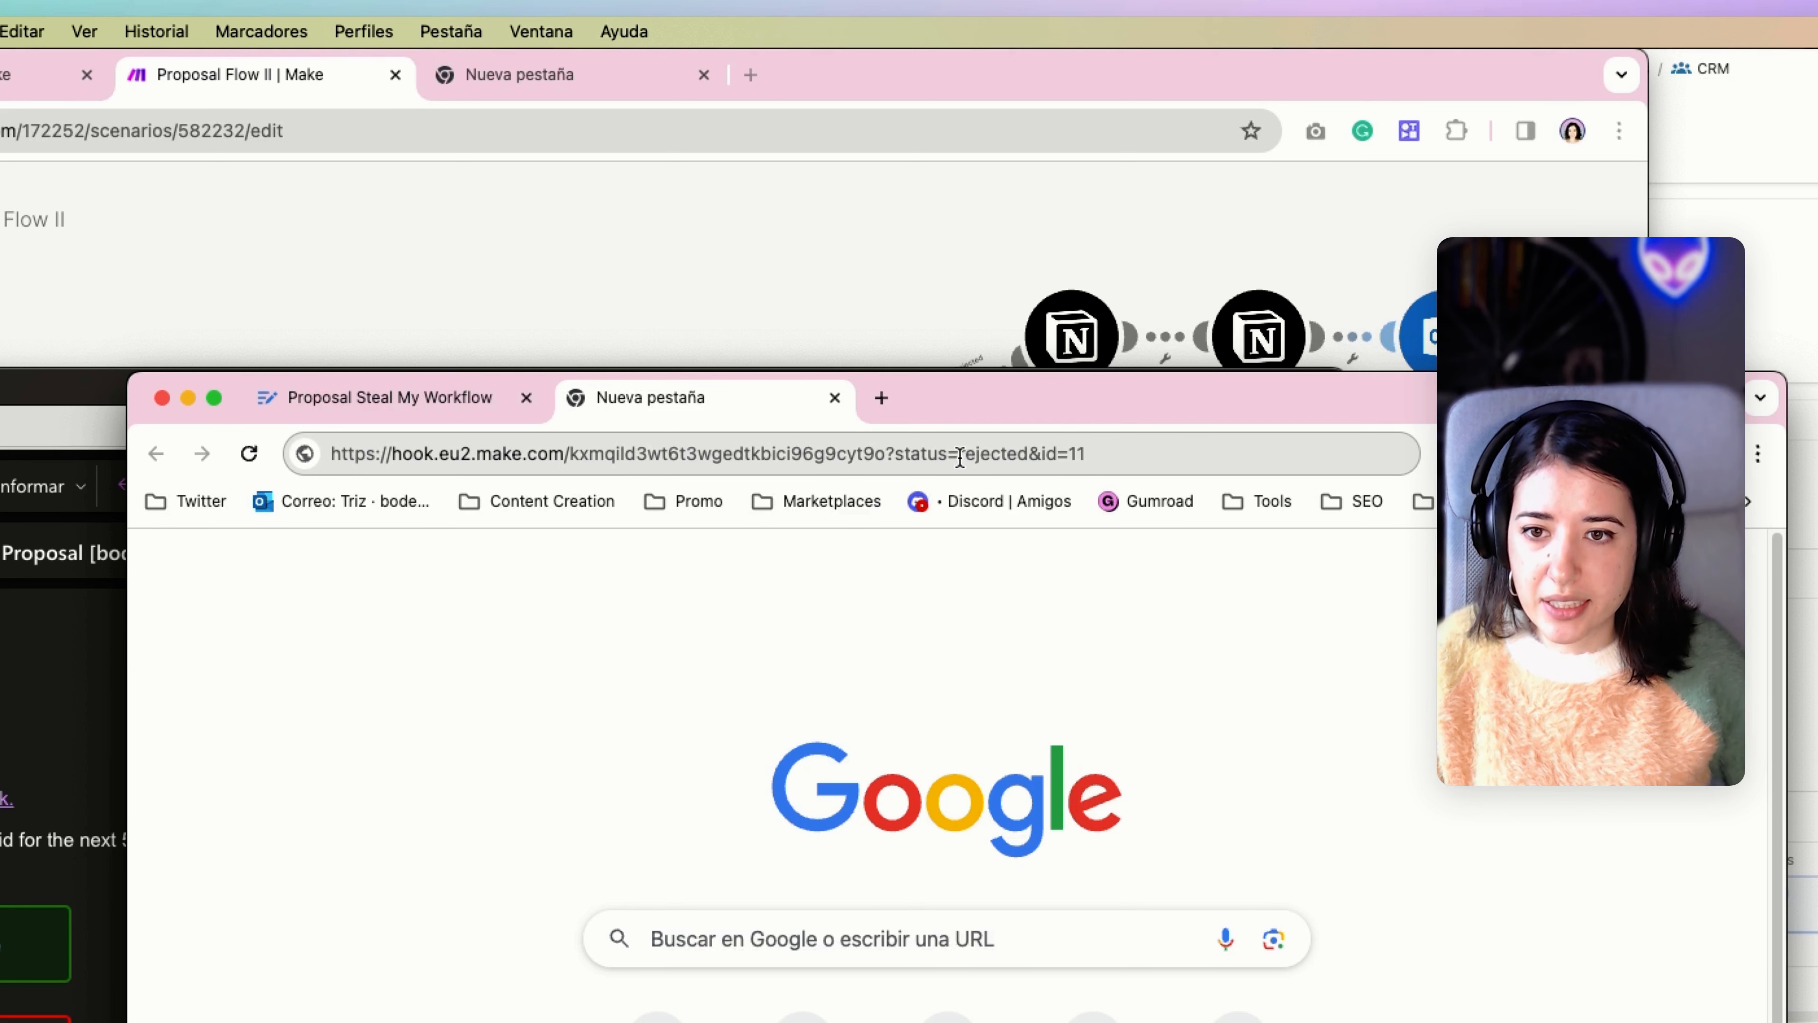
left_click_drag(958, 453, 1029, 456)
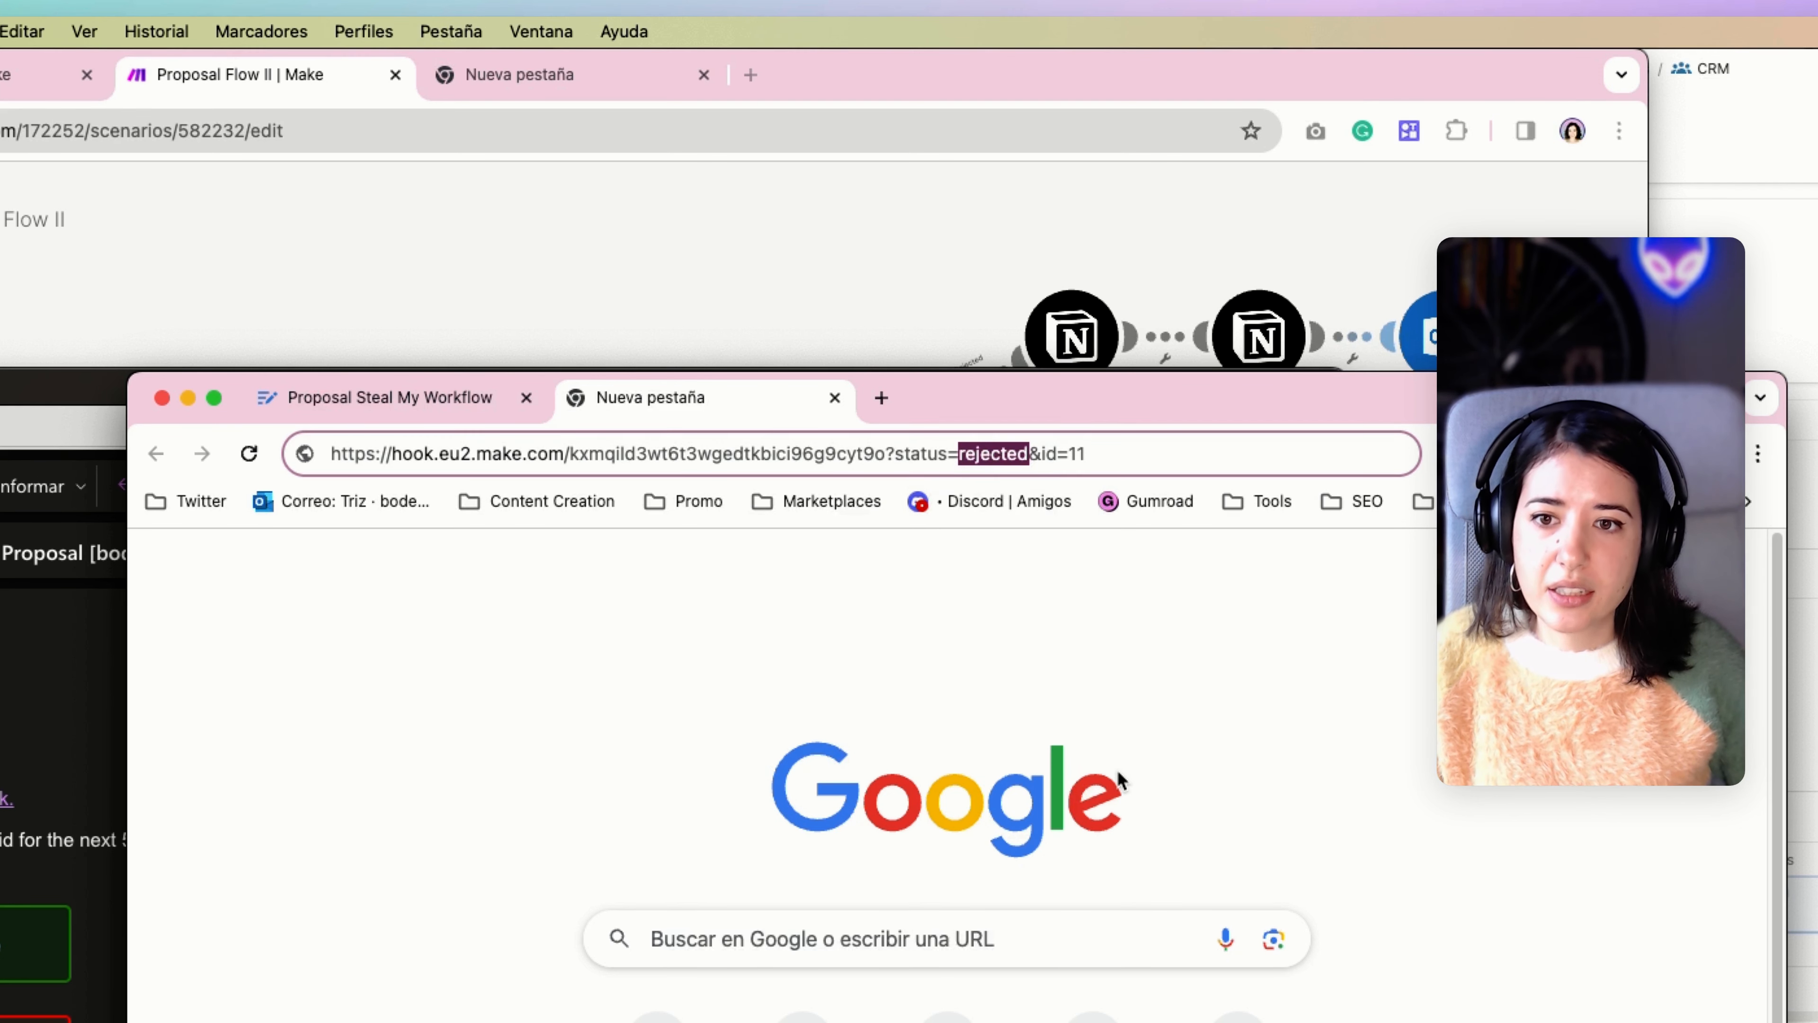
left_click(539, 591)
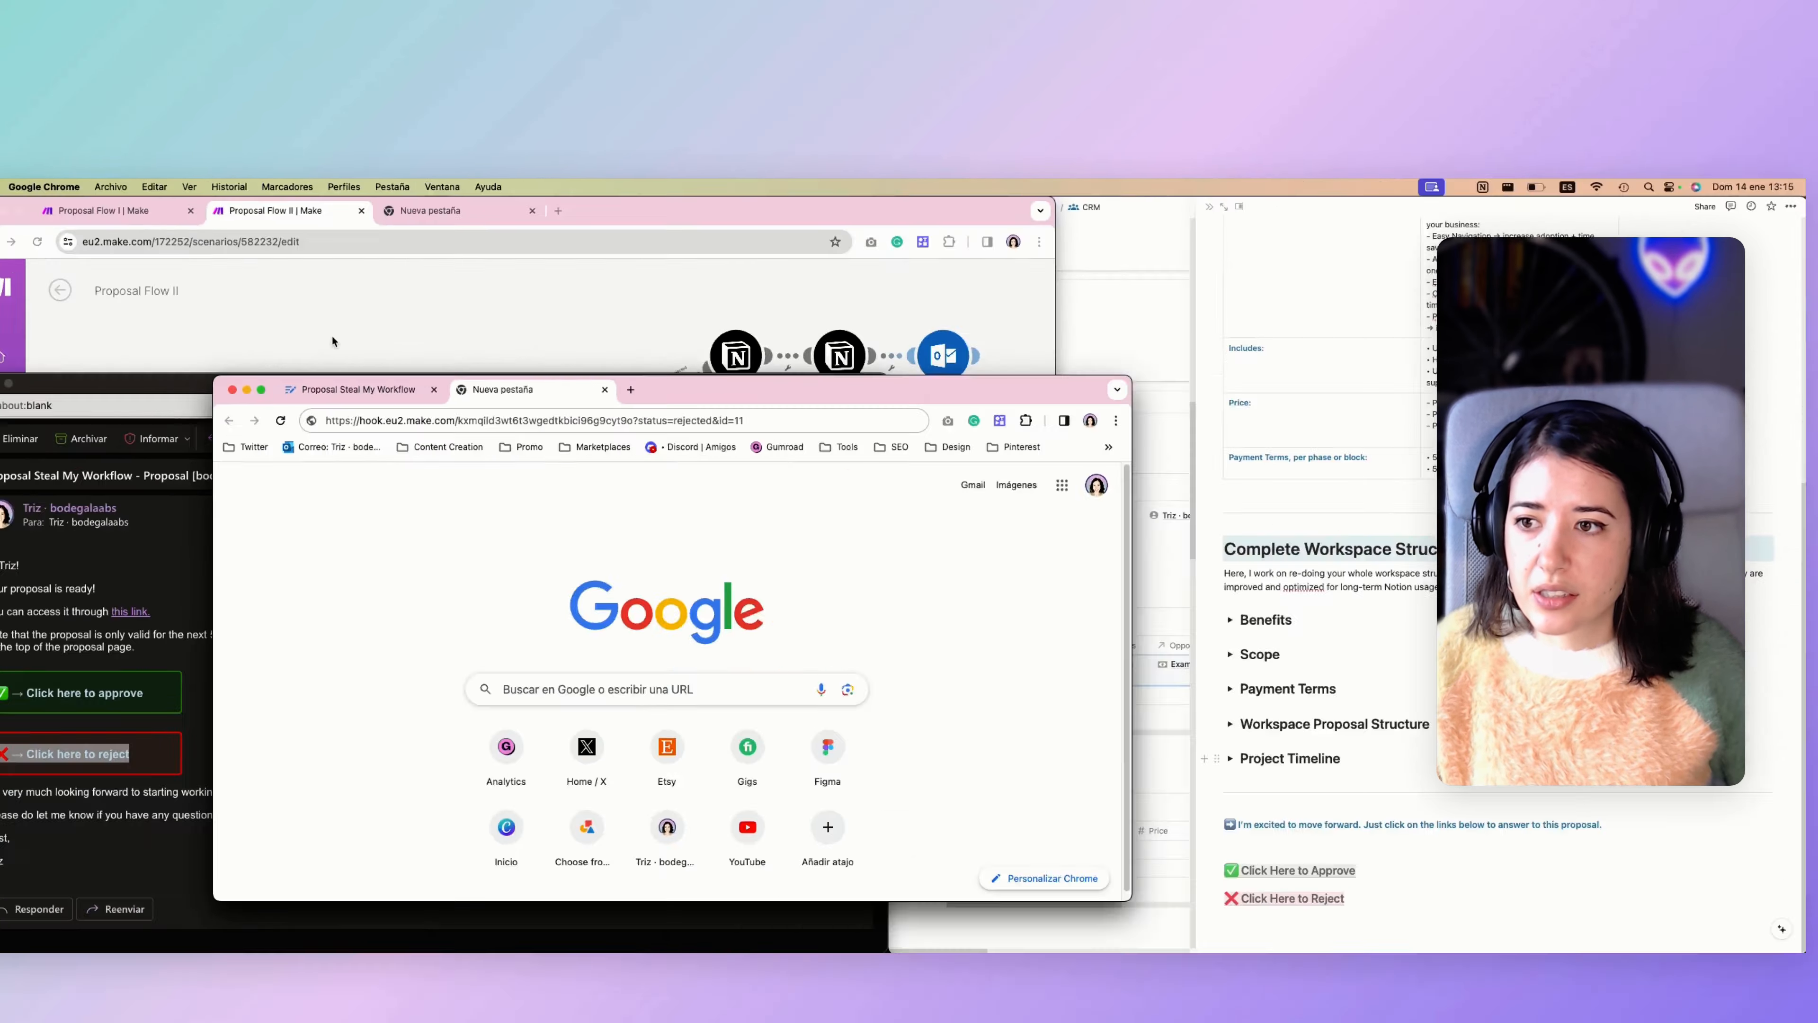
Open Proposal Flow I in Make and examine the "Click Here to Approve" content object in the Notion Append a Page Content module.
left_click(344, 345)
left_click_drag(300, 575, 314, 775)
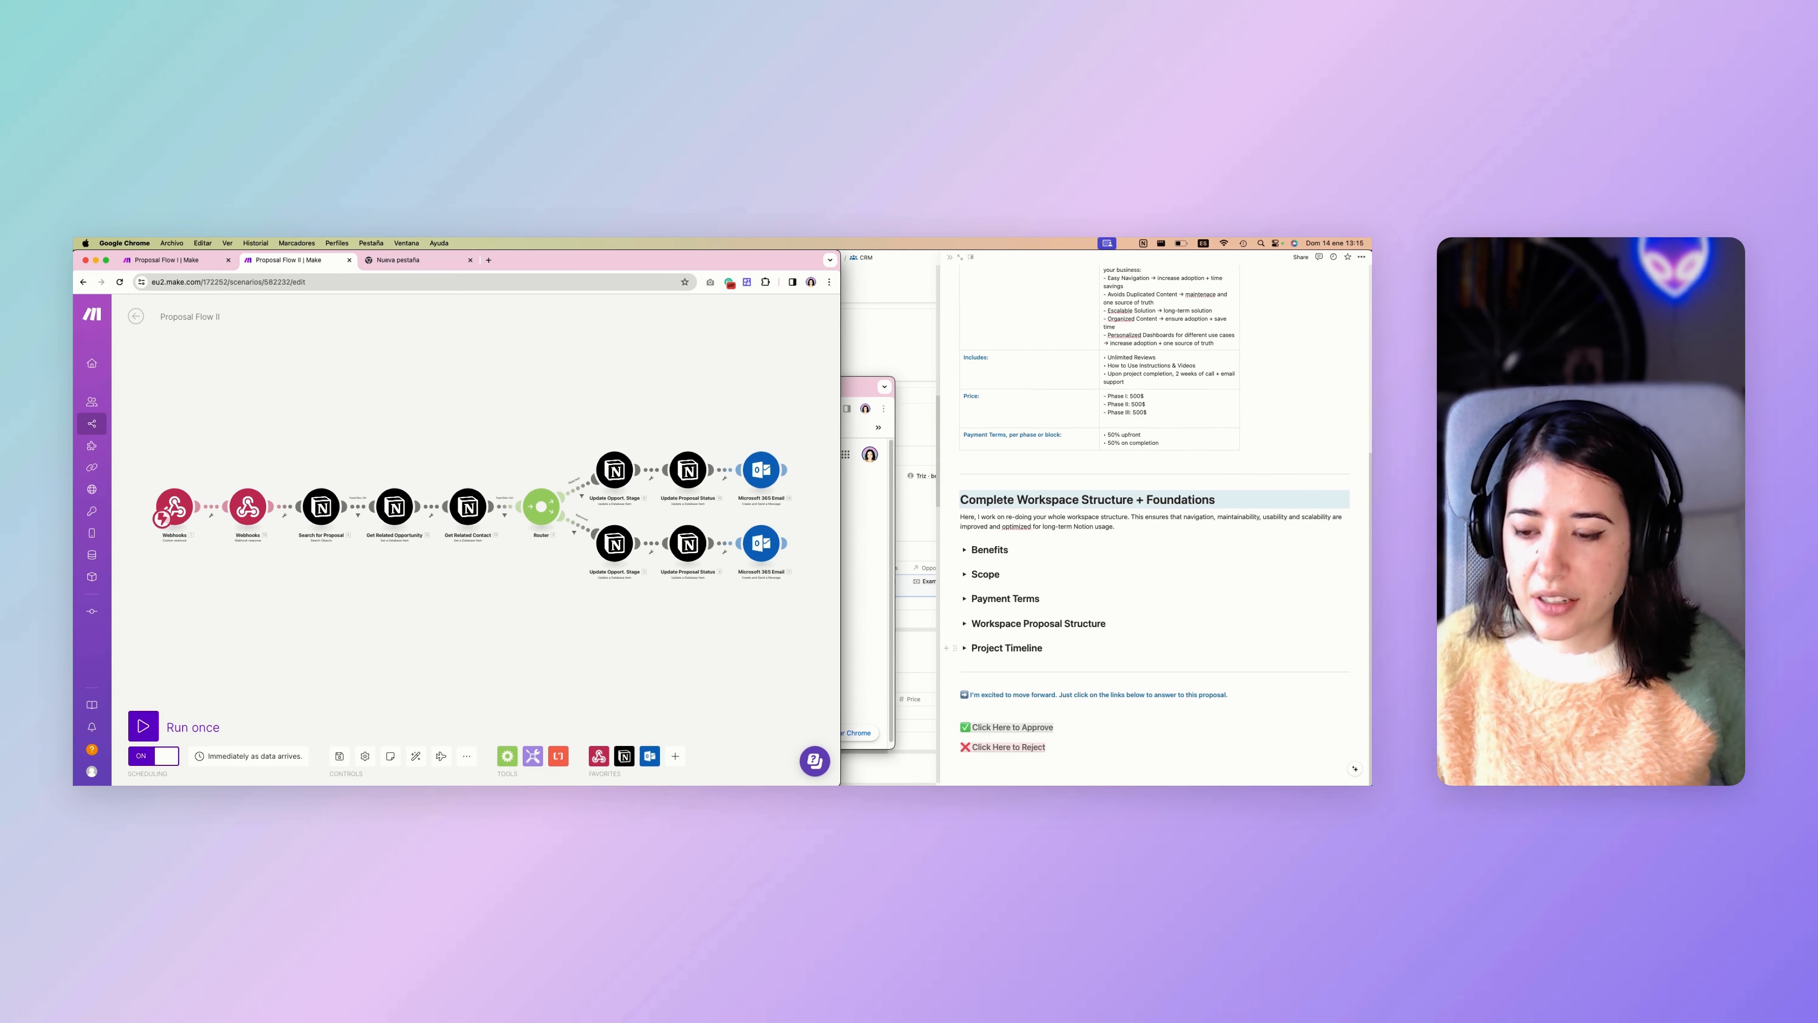
left_click(194, 261)
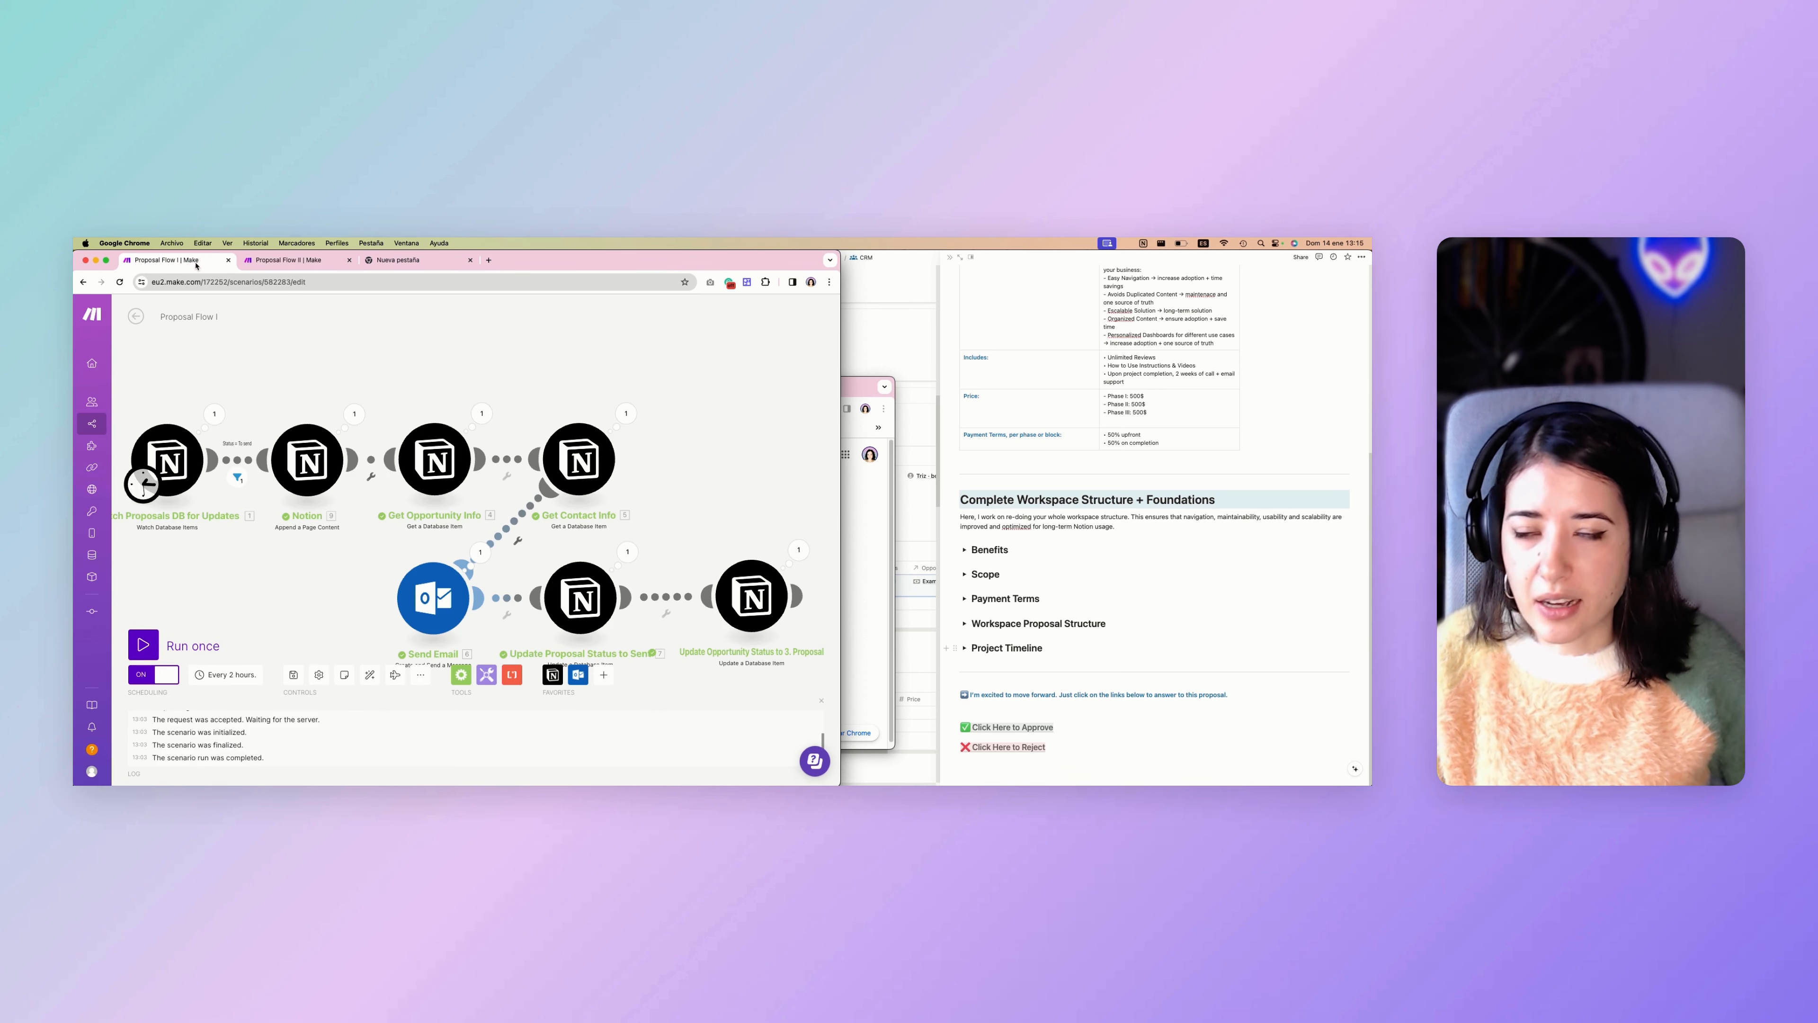
left_click(307, 459)
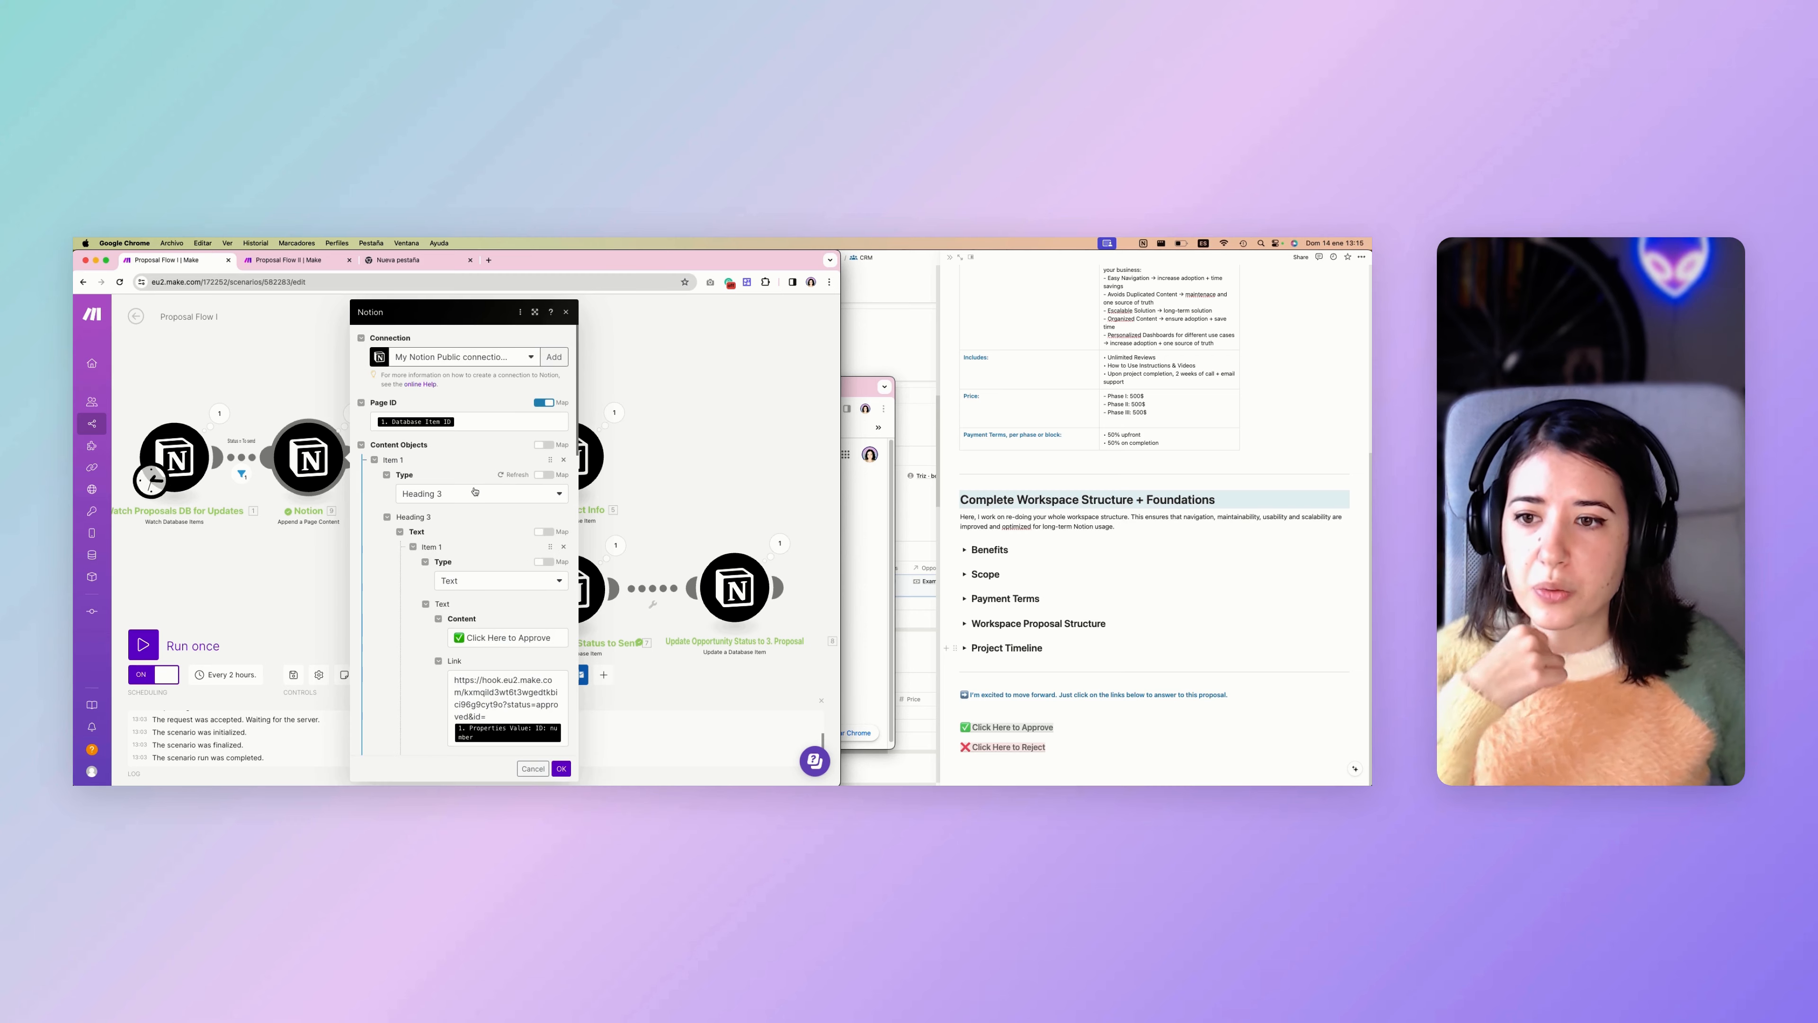
scroll(648, 346, "down", 1)
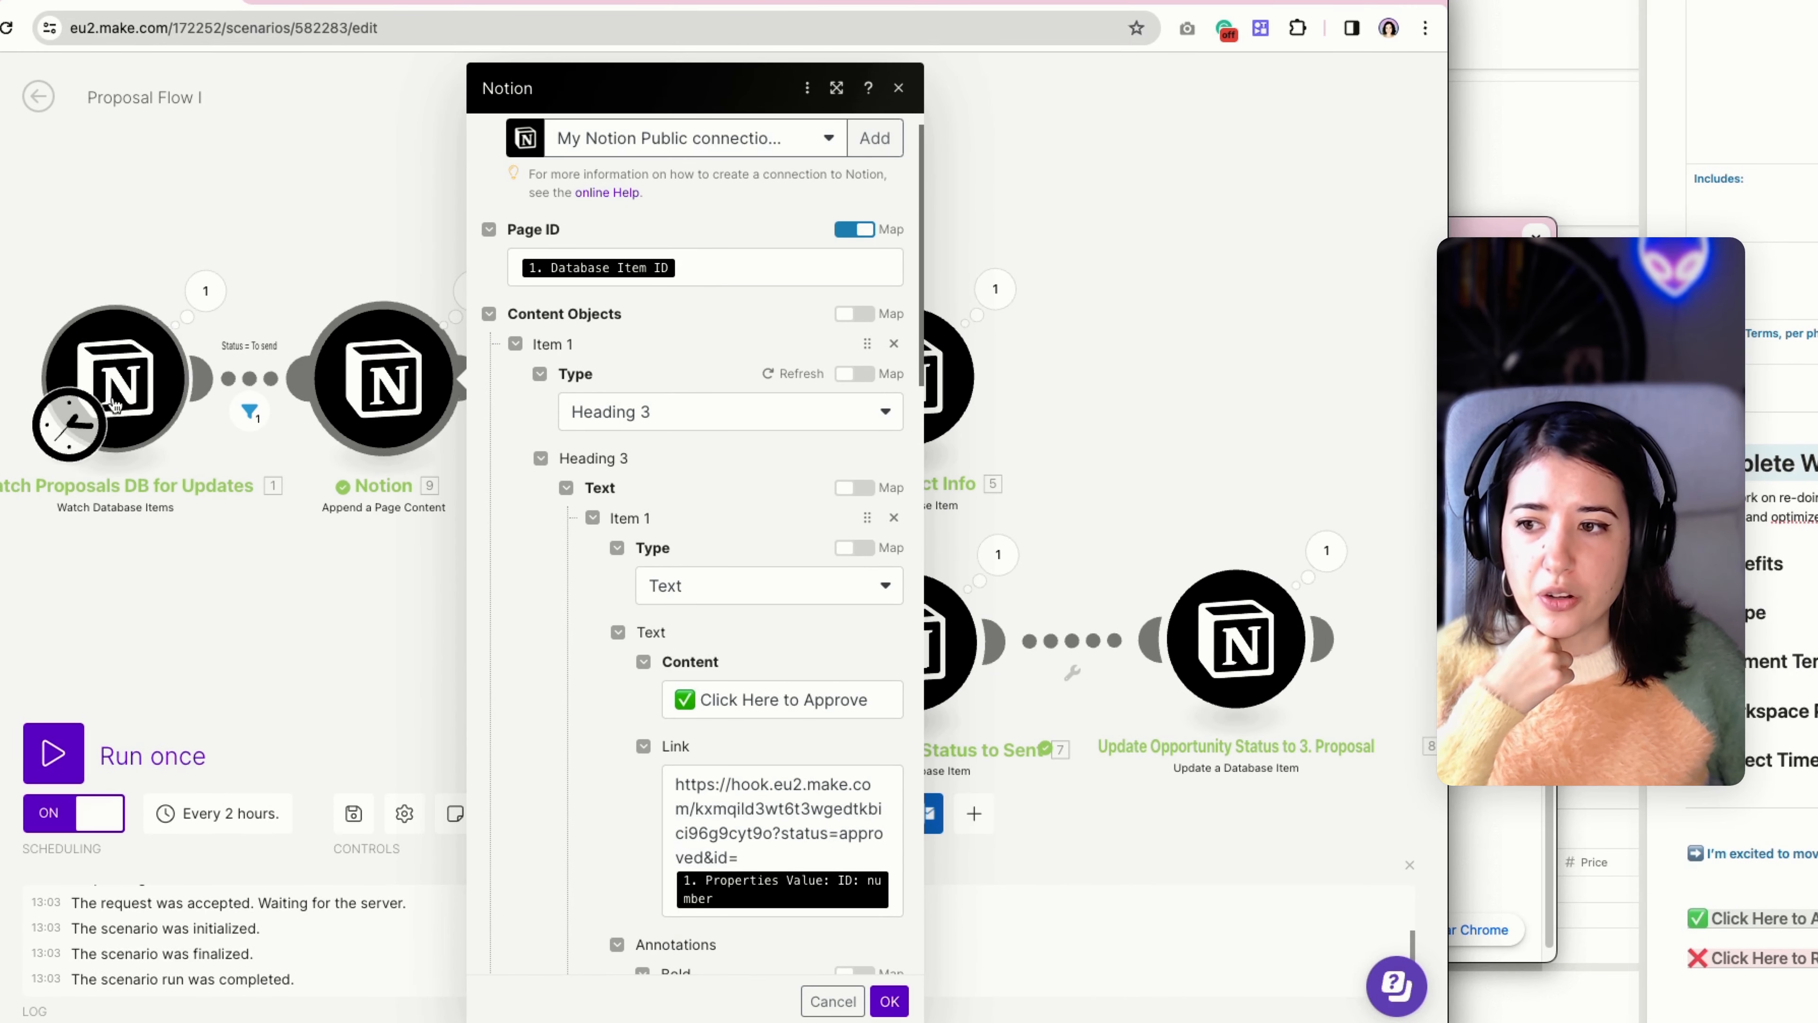
scroll(791, 387, "down", 5)
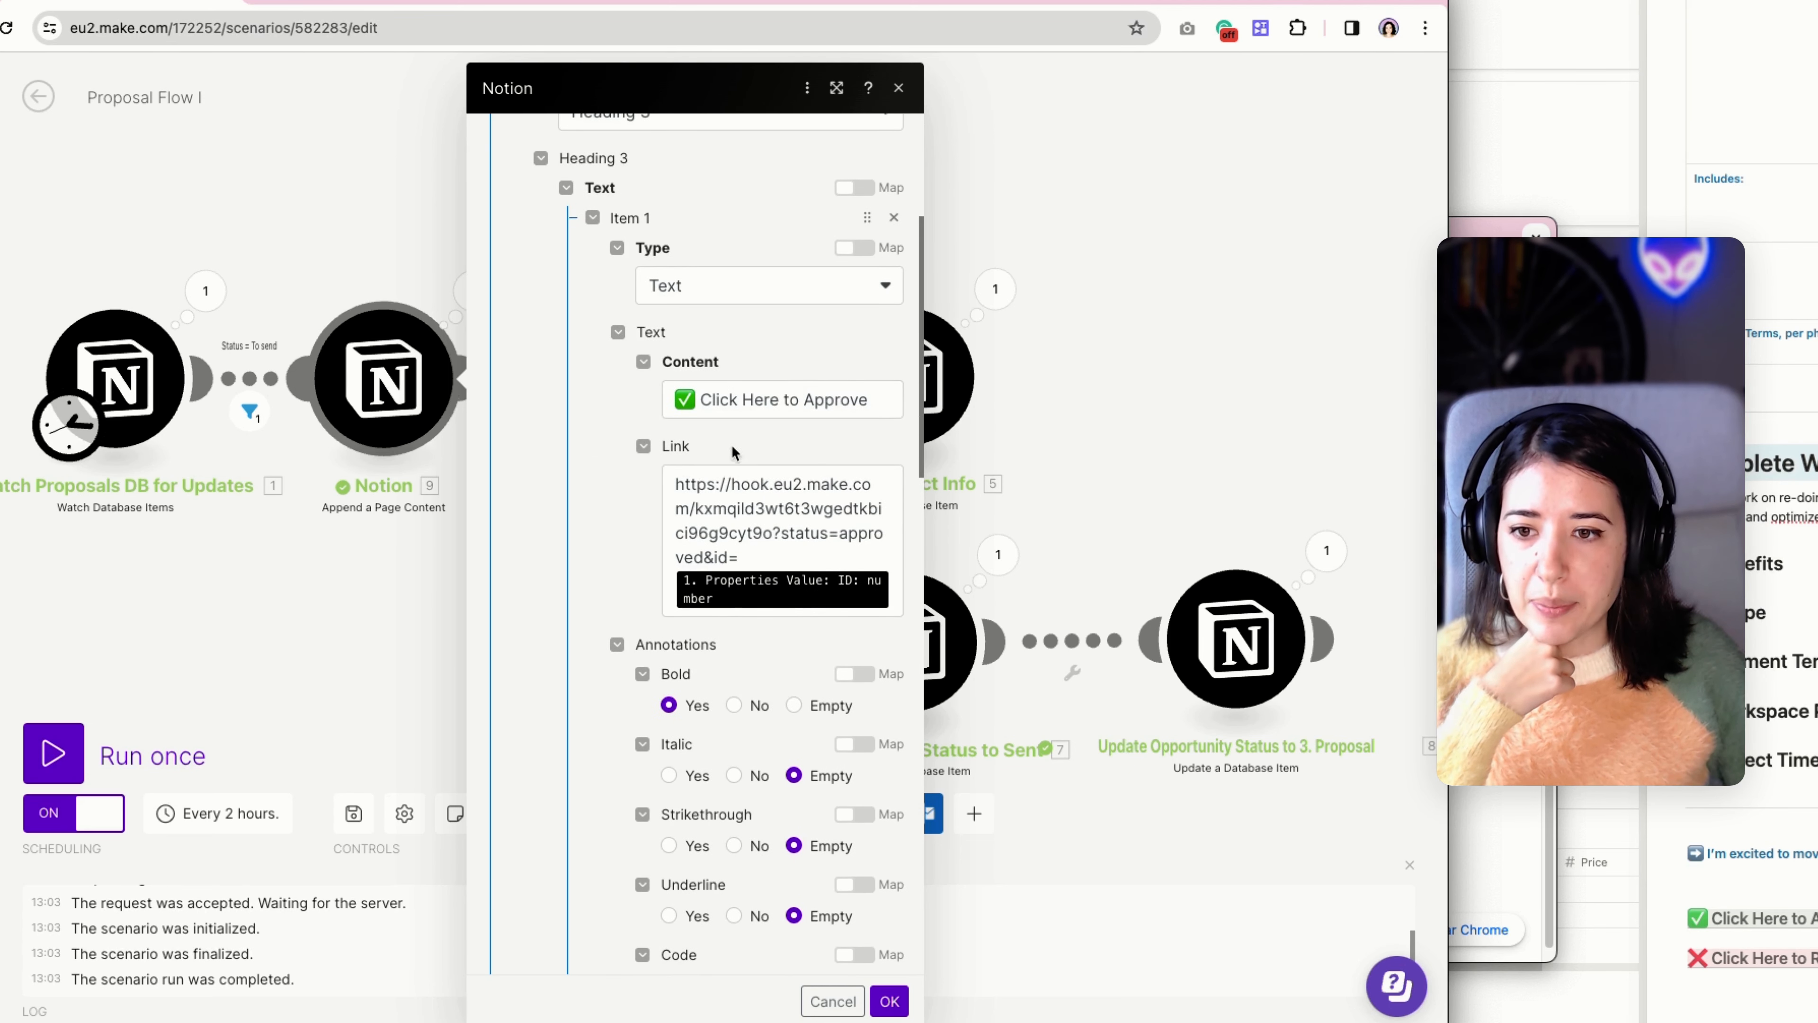
scroll(736, 454, "down", 2)
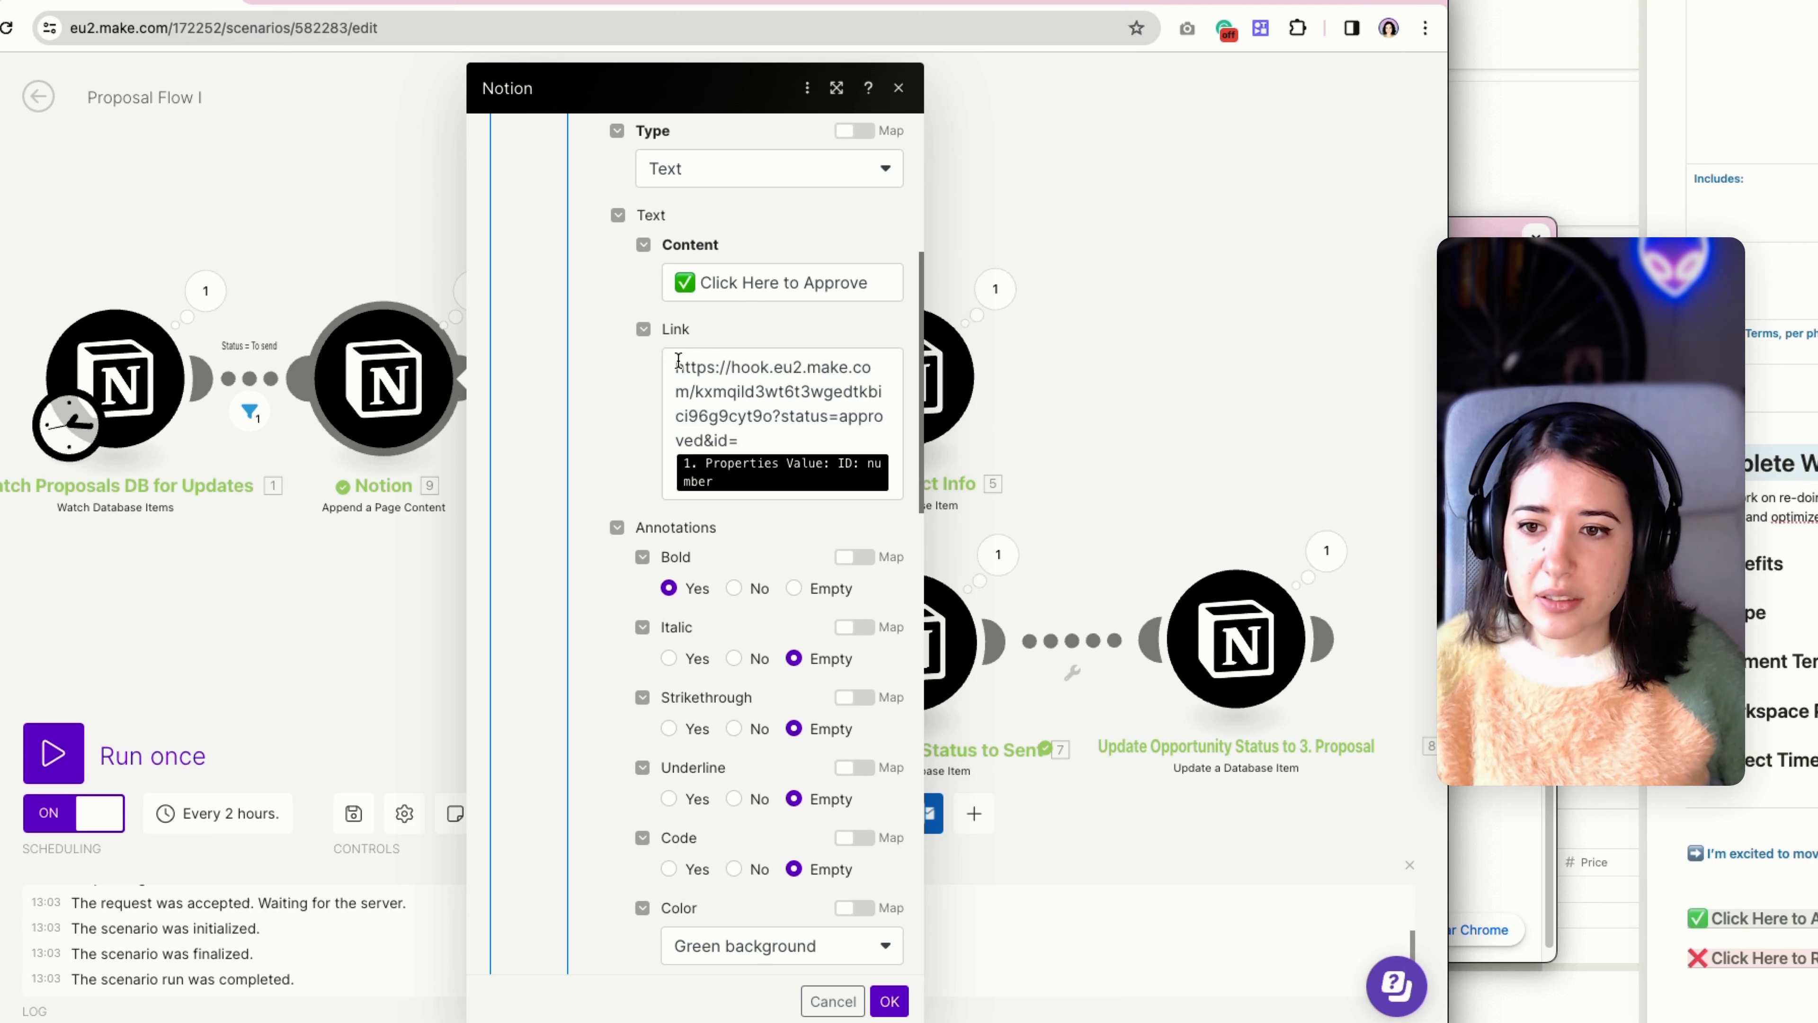
Highlight the webhook address and its status and id parameters in the "Click Here to Approve" link, then close the Notion module.
left_click_drag(674, 363, 728, 432)
left_click(729, 434)
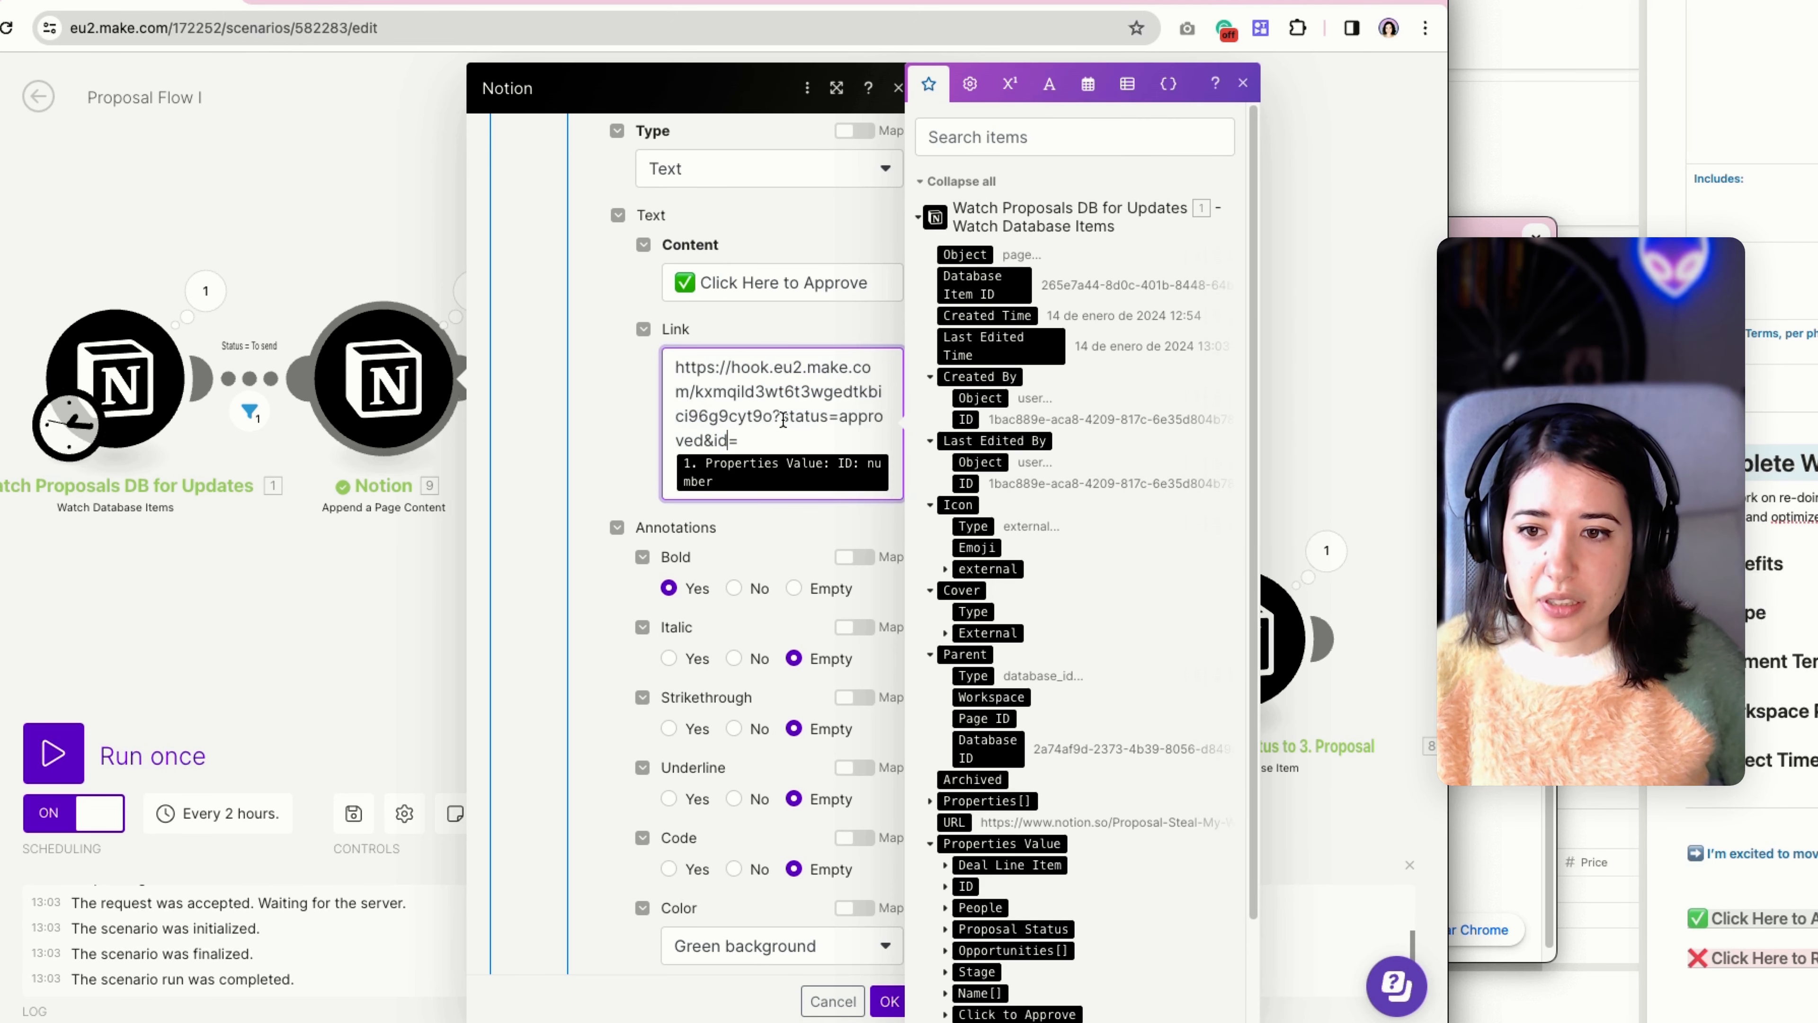
left_click_drag(783, 413, 729, 442)
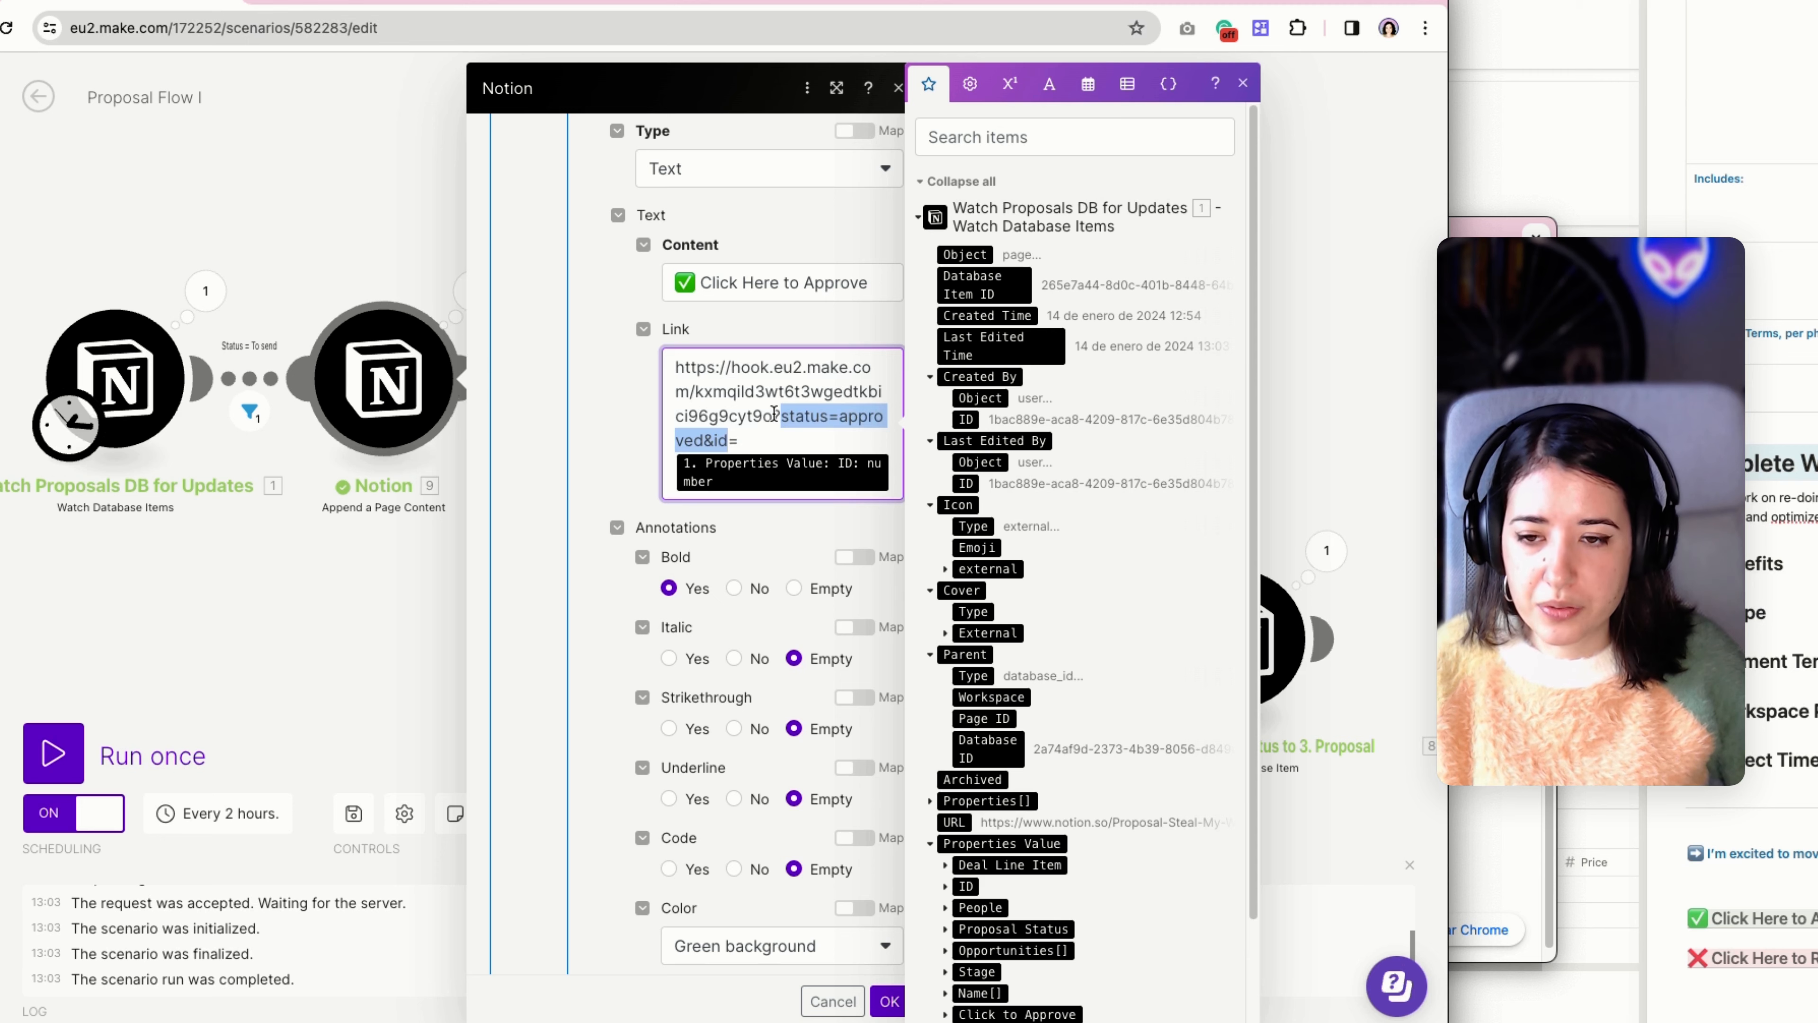
scroll(773, 413, "down", 2)
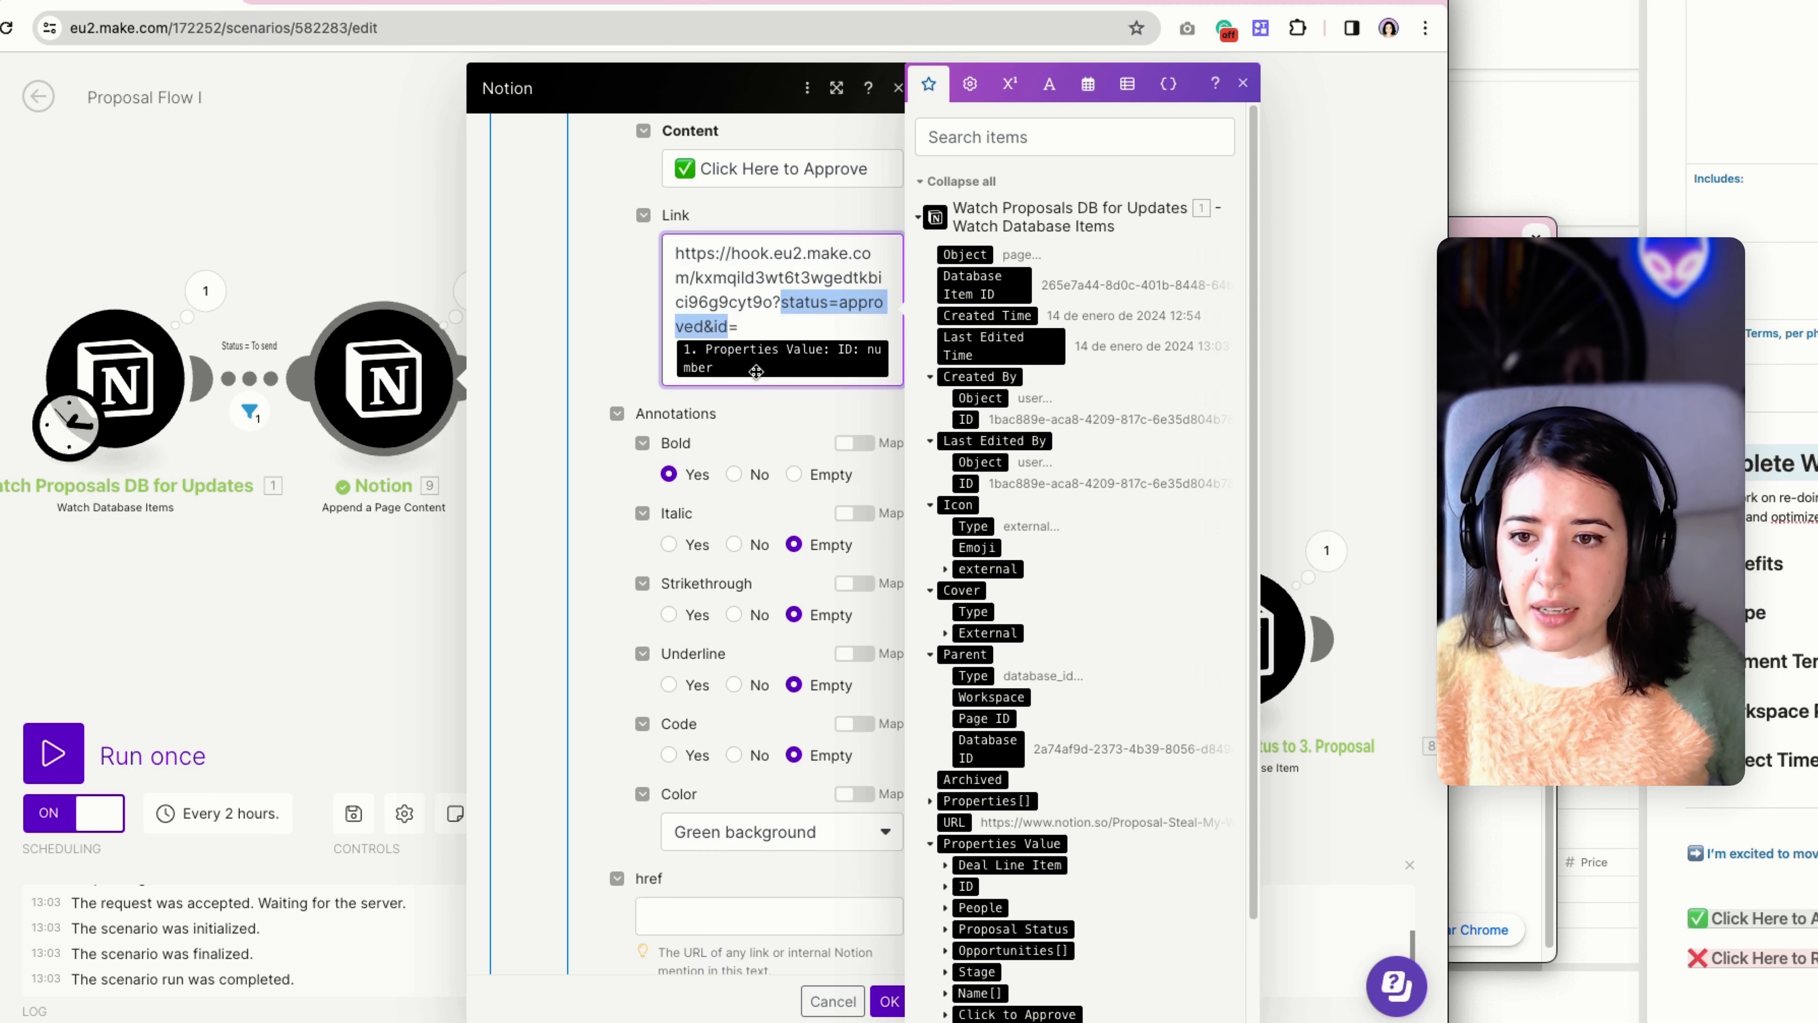
left_click(707, 328)
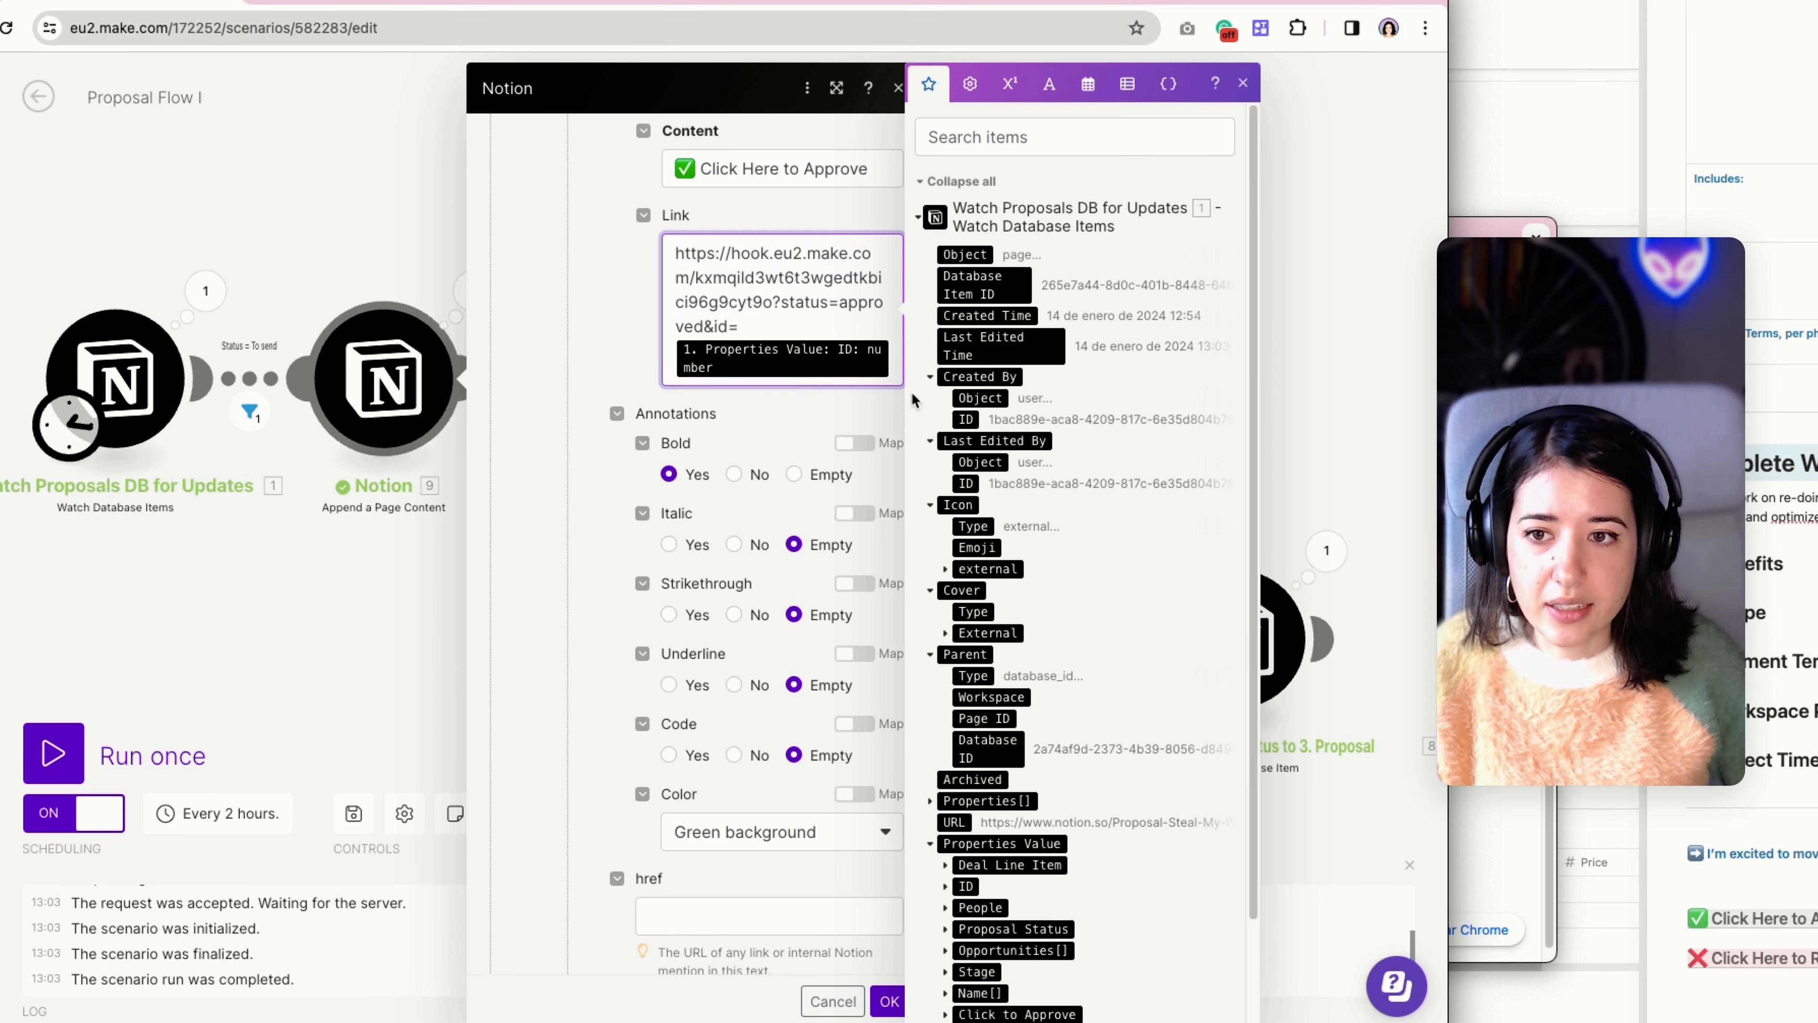
left_click(898, 88)
Inspect the "Click here to approve" block in the Send Email module's HTML body, highlighting its webhook link.
left_click(678, 612)
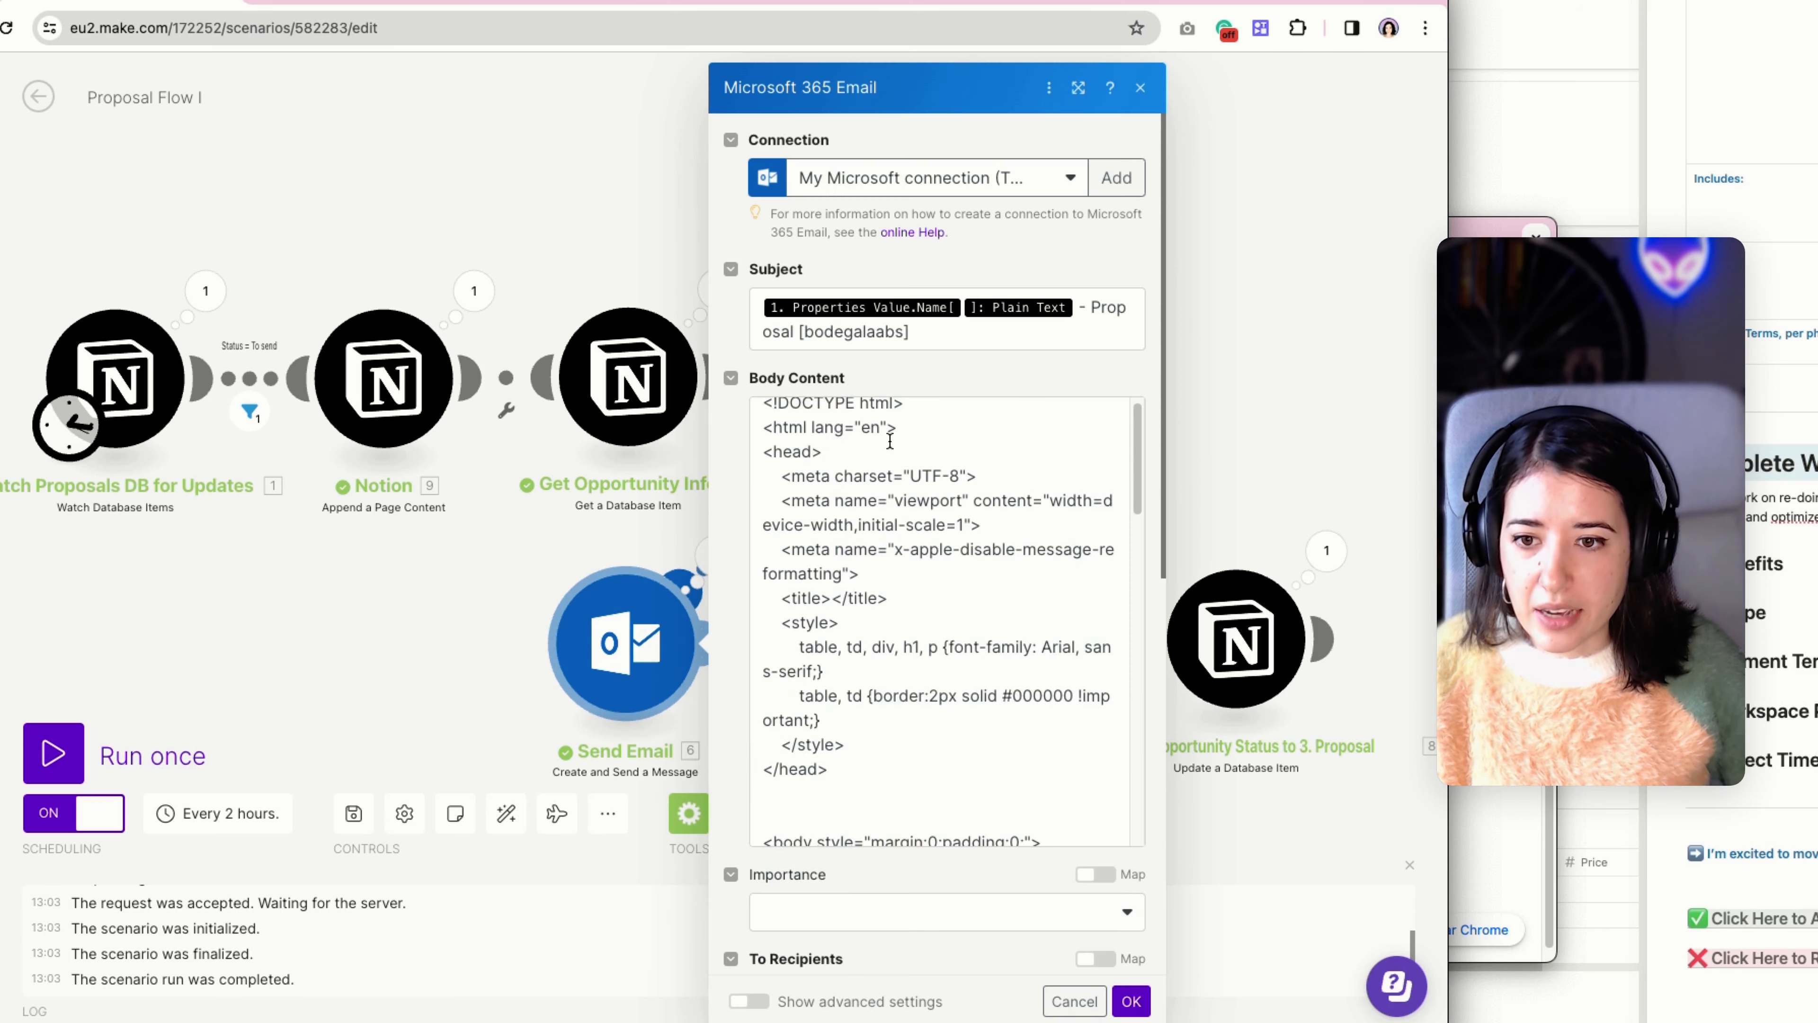
scroll(905, 499, "down", 15)
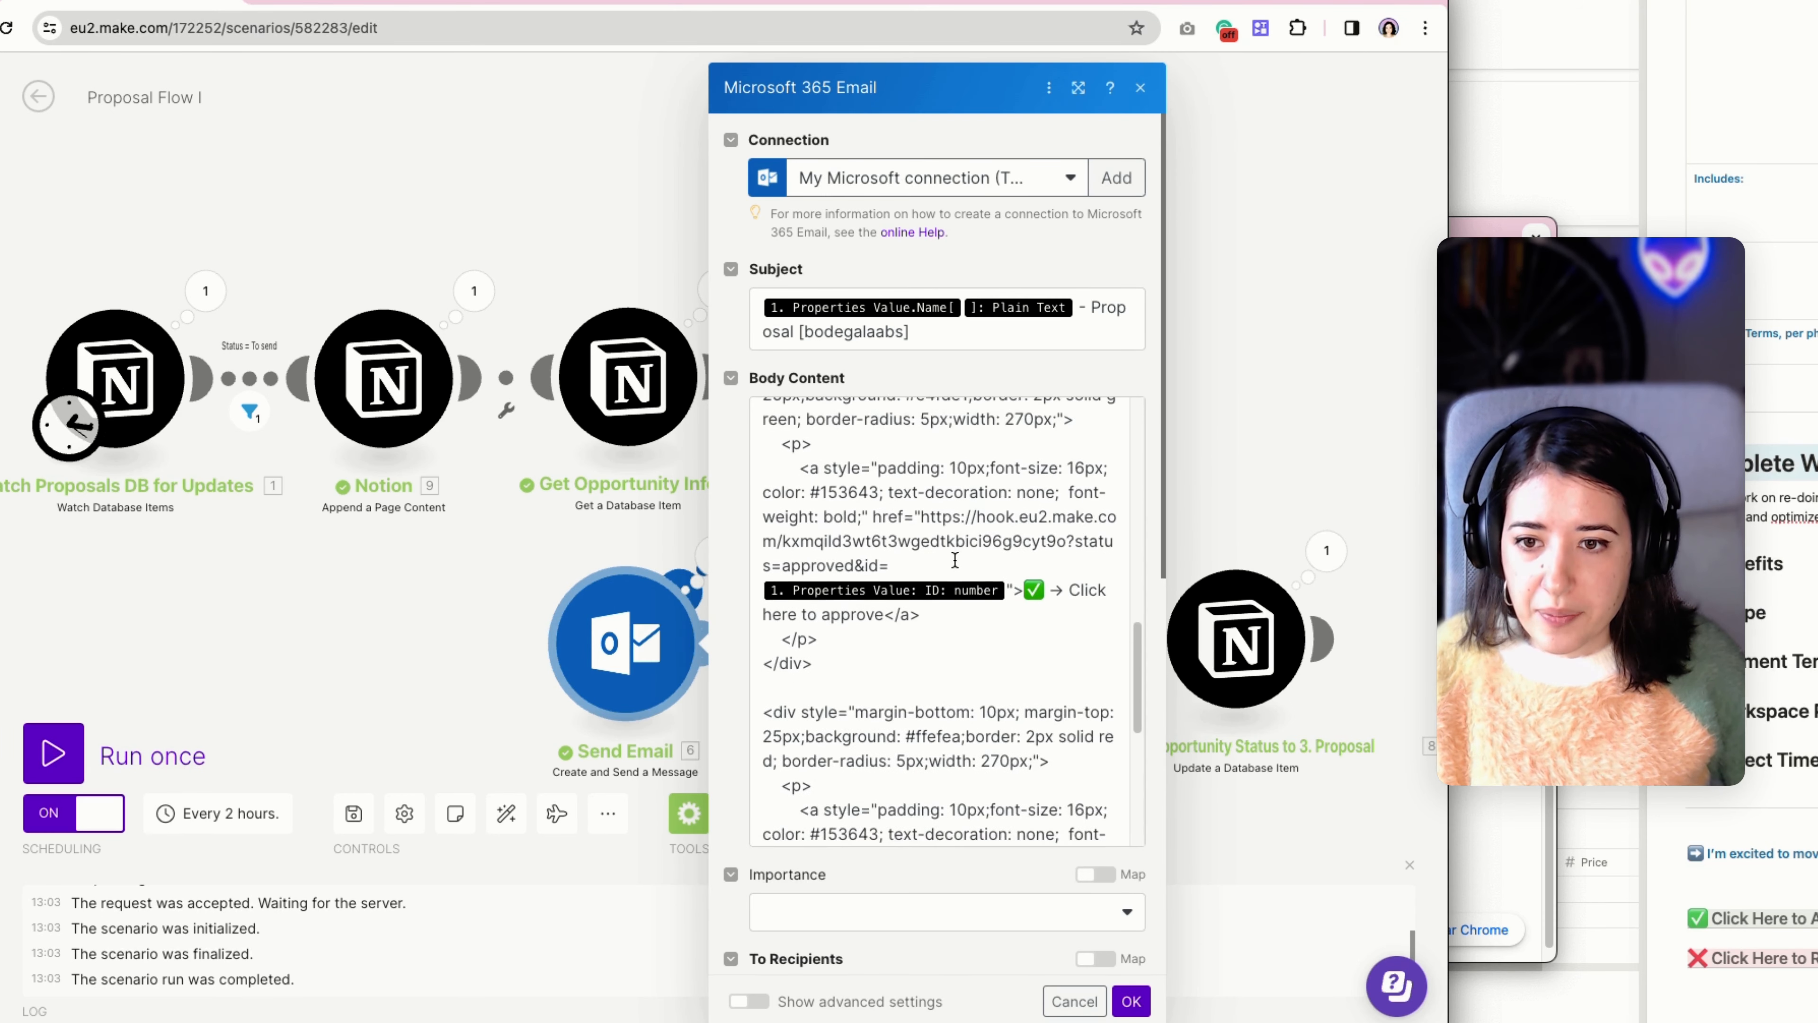
scroll(923, 566, "down", 1)
left_click_drag(763, 533, 844, 631)
left_click(845, 630)
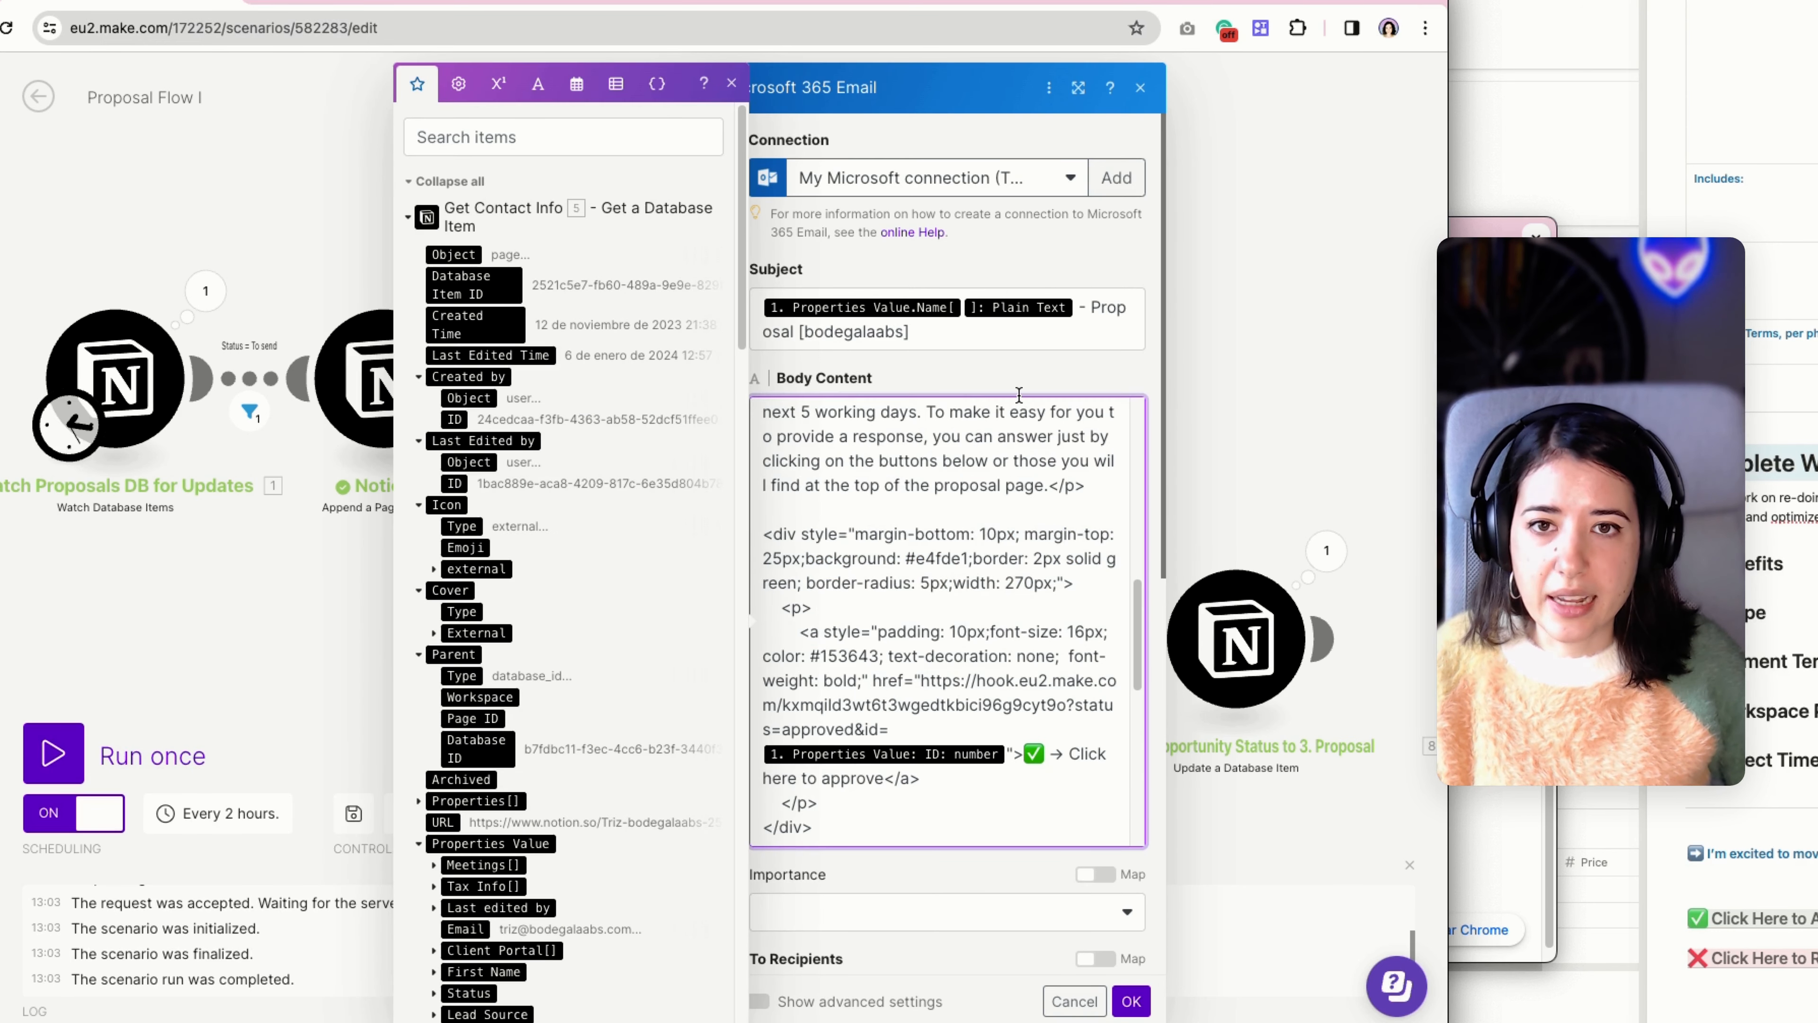
scroll(1011, 516, "down", 3)
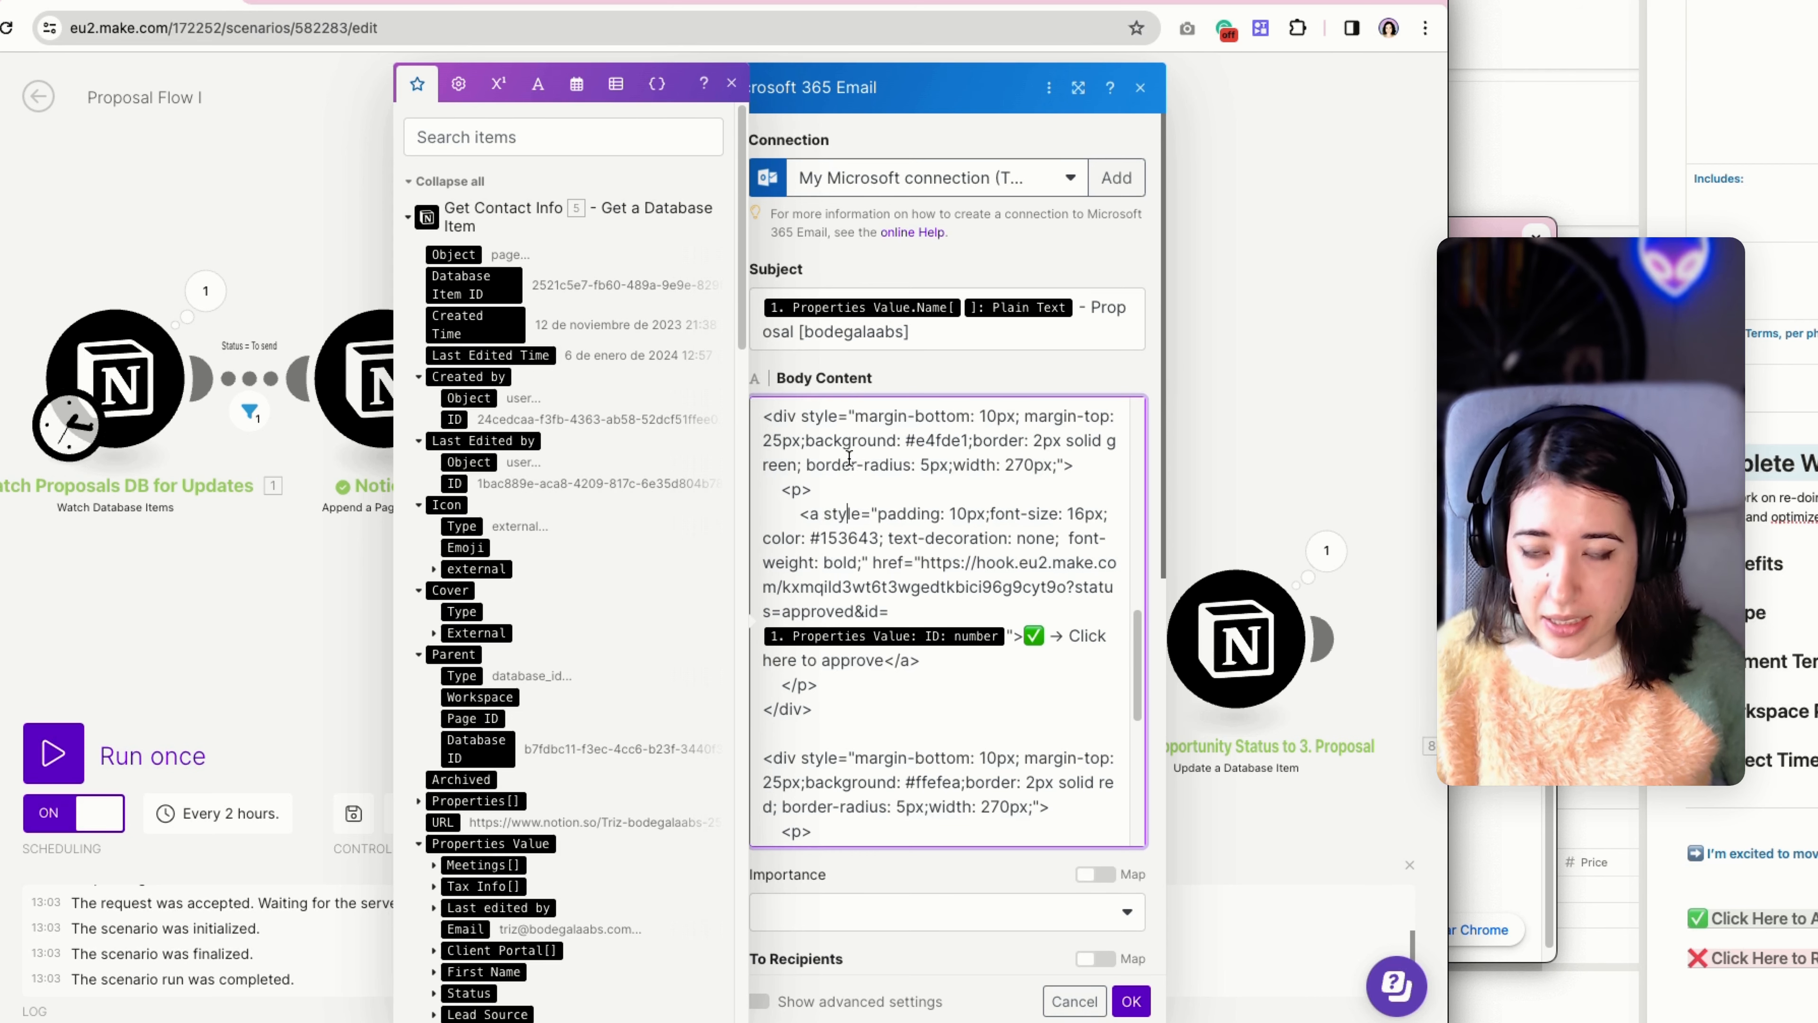
scroll(850, 469, "down", 2)
scroll(851, 480, "down", 1)
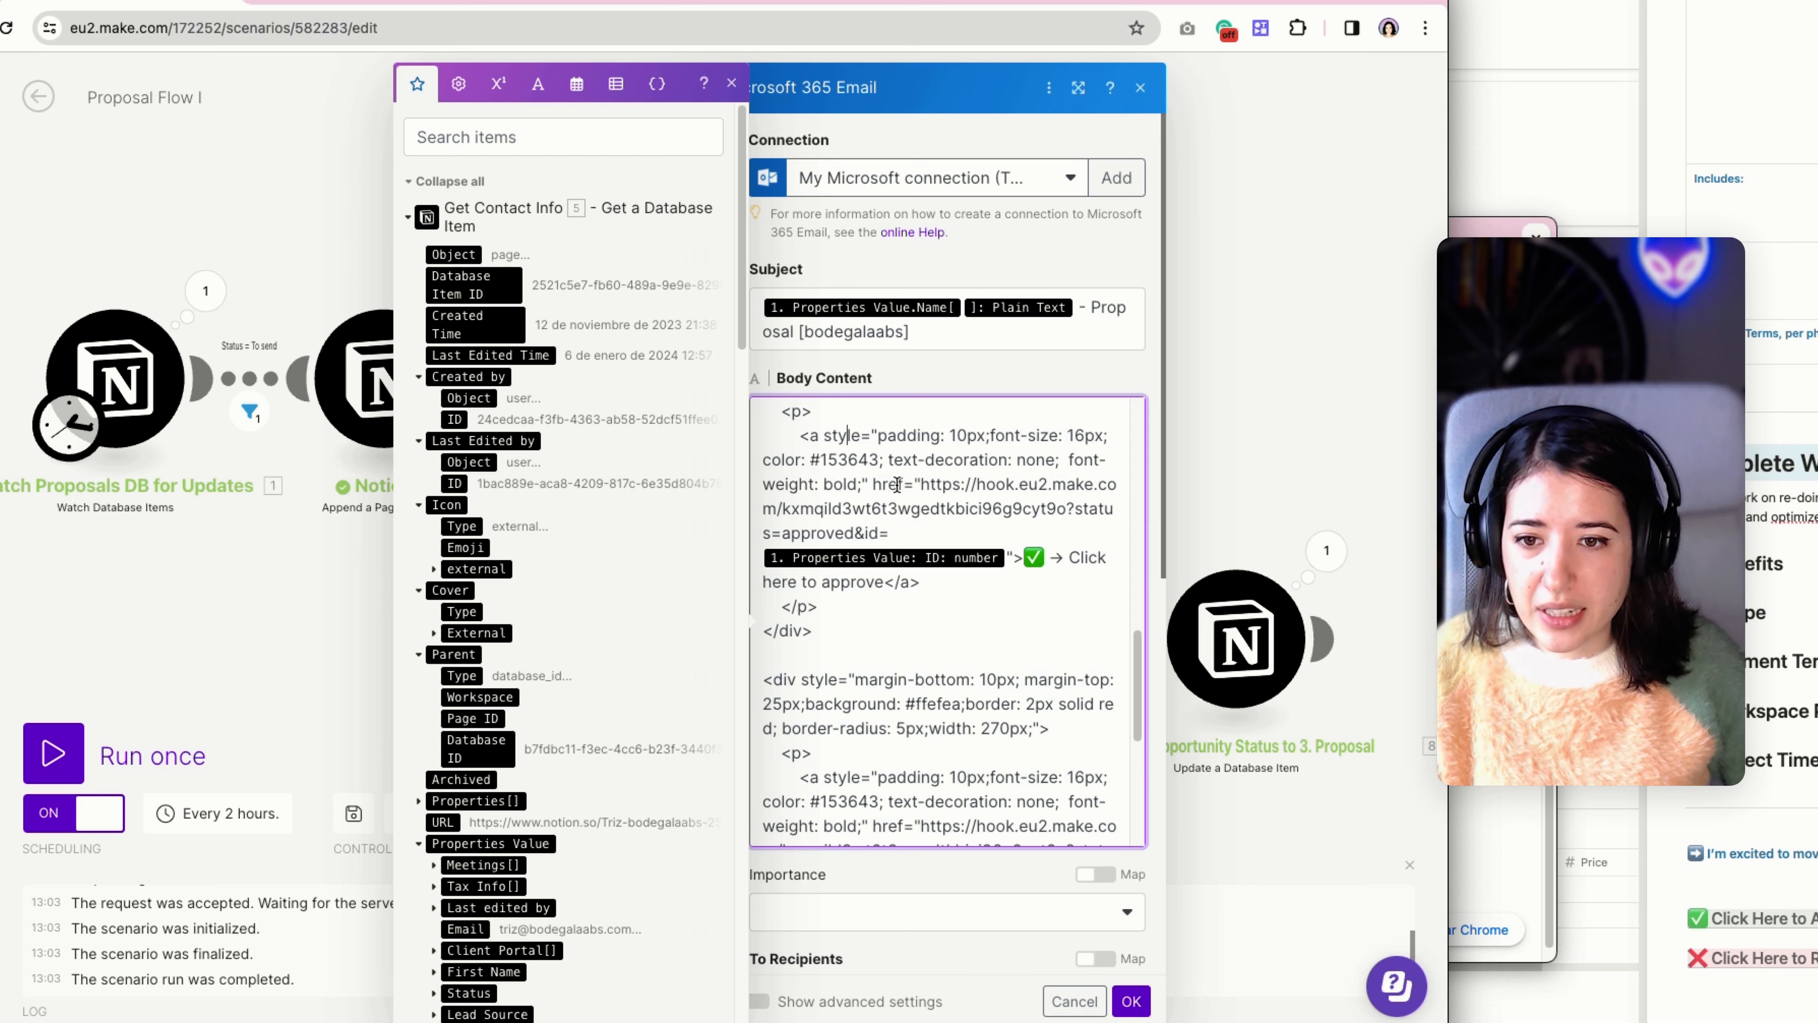
left_click_drag(920, 484, 861, 534)
left_click(856, 534)
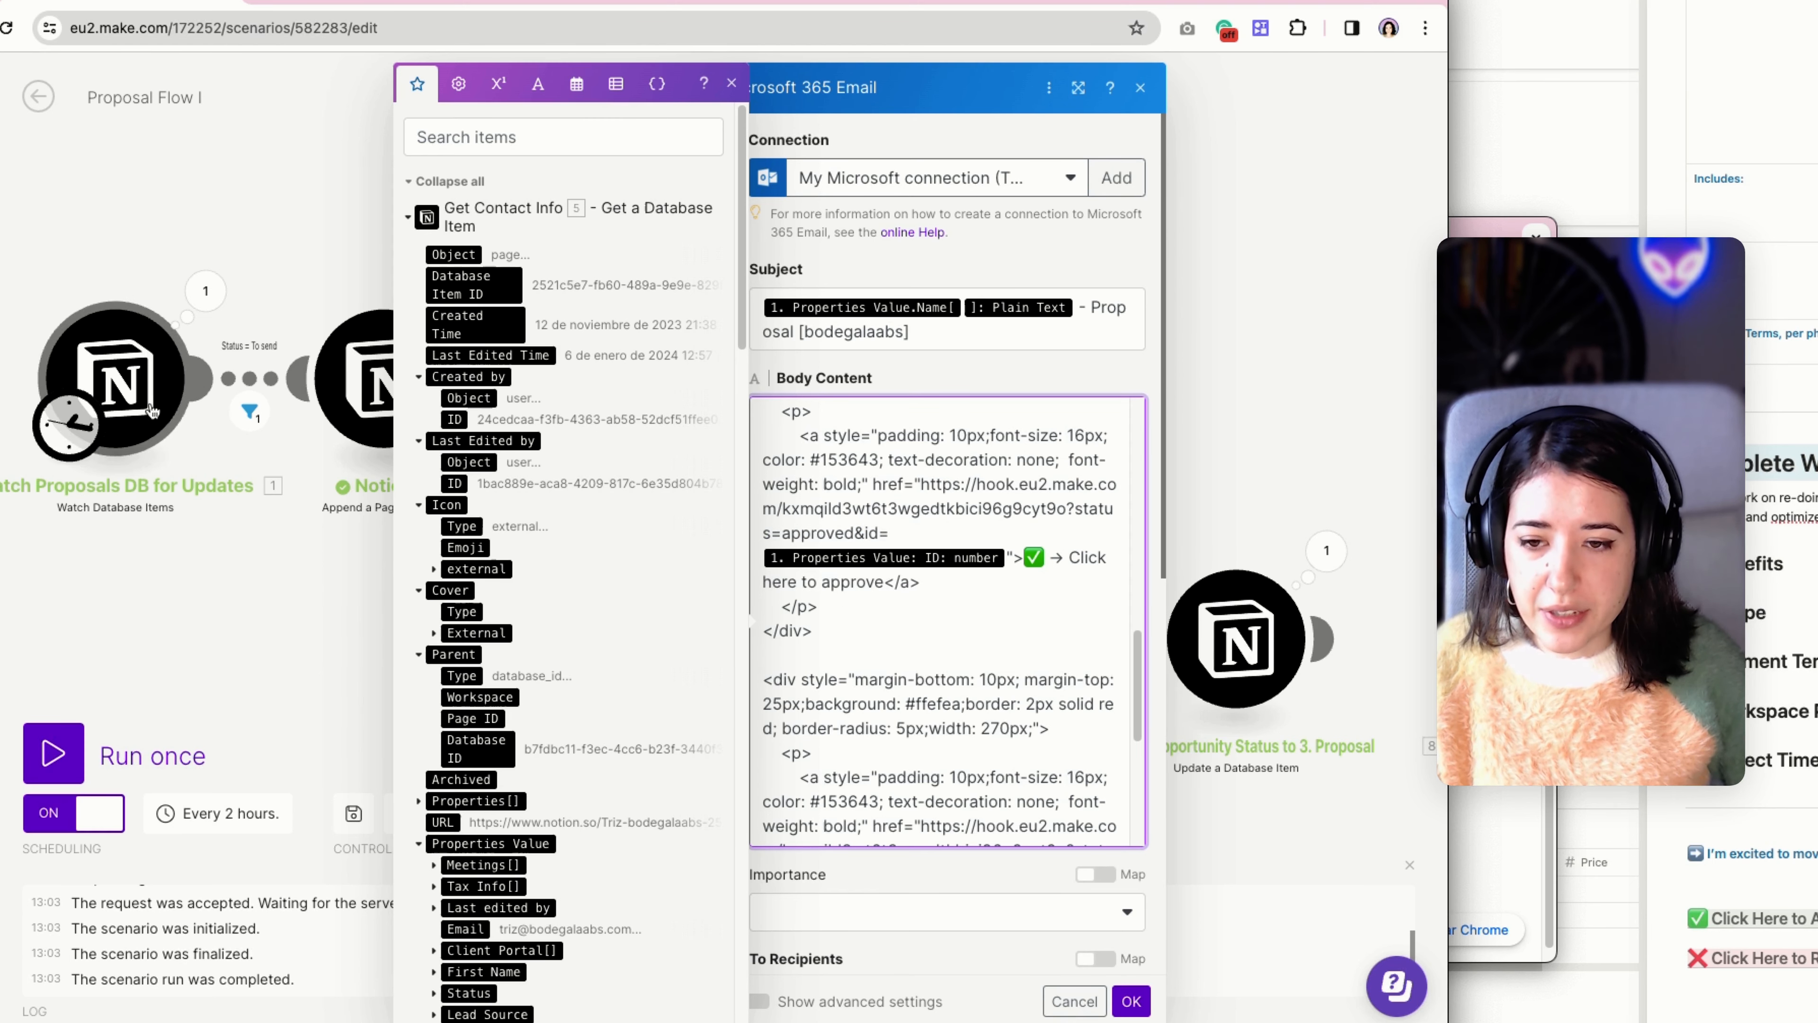
Review the "Click here to reject" link in the Send Email body, then close the module and view the whole Proposal Flow I scenario.
scroll(889, 565, "down", 3)
scroll(889, 565, "down", 10)
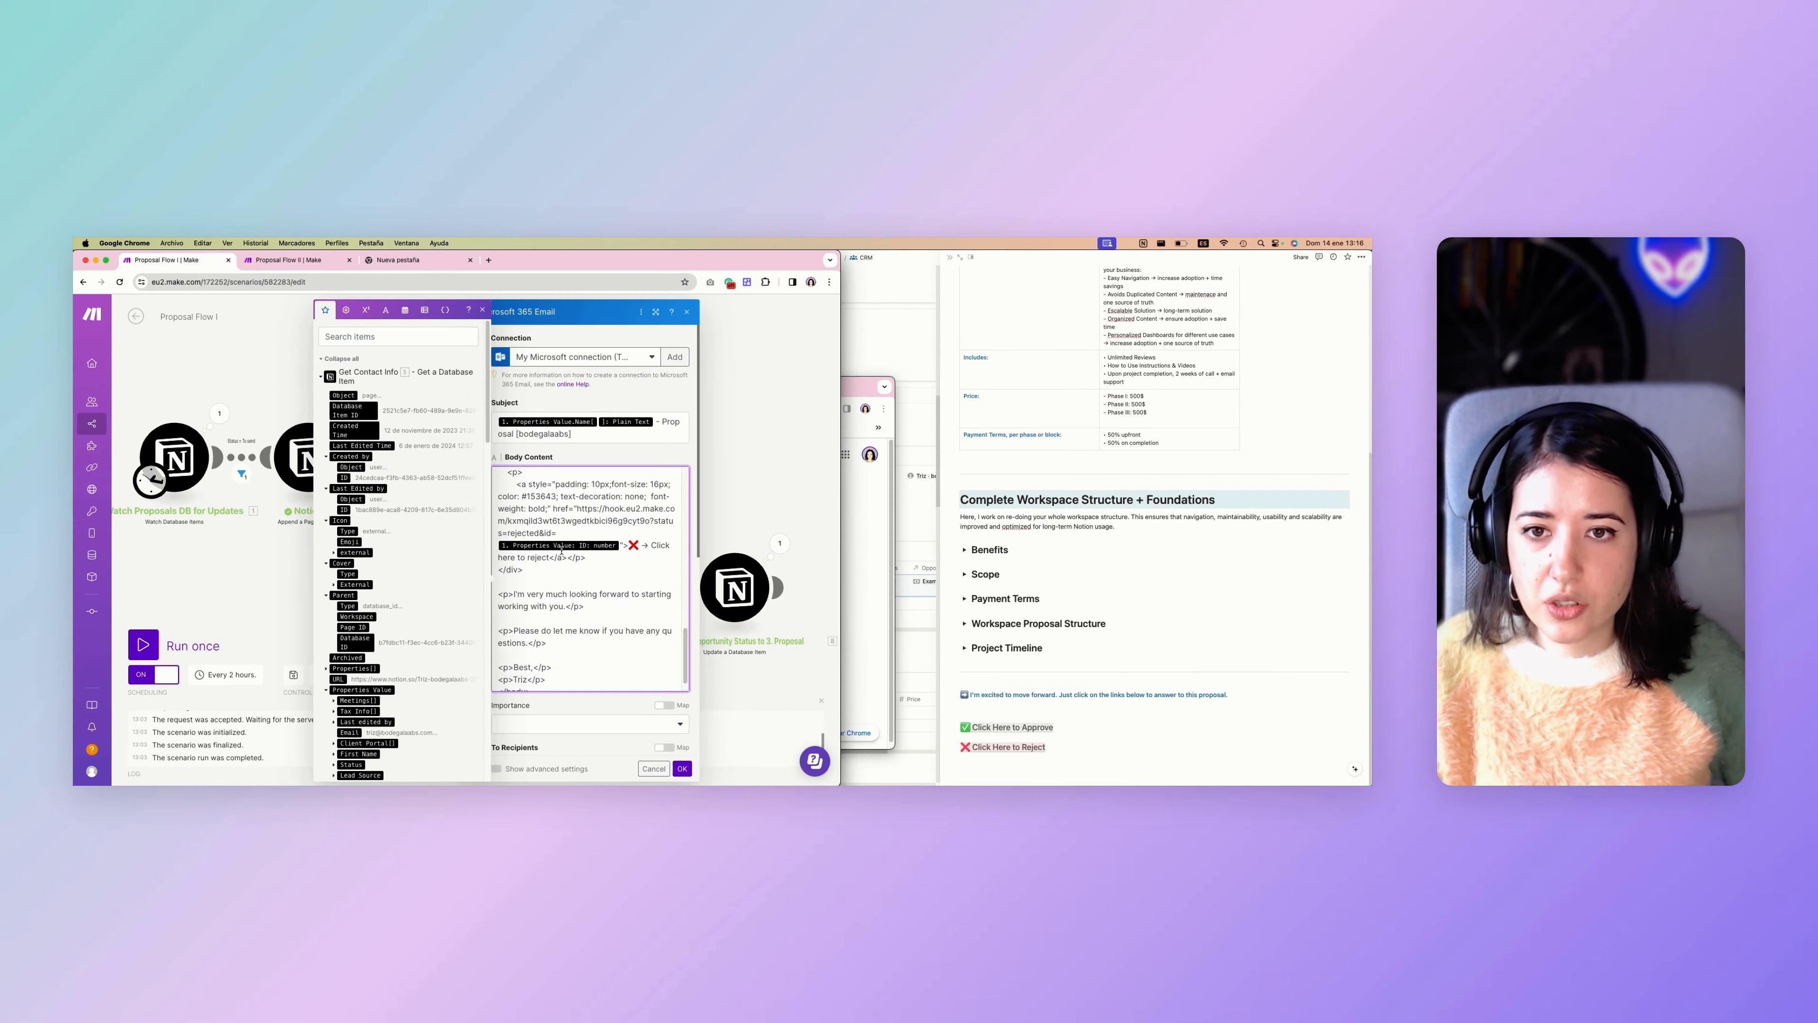
left_click(696, 413)
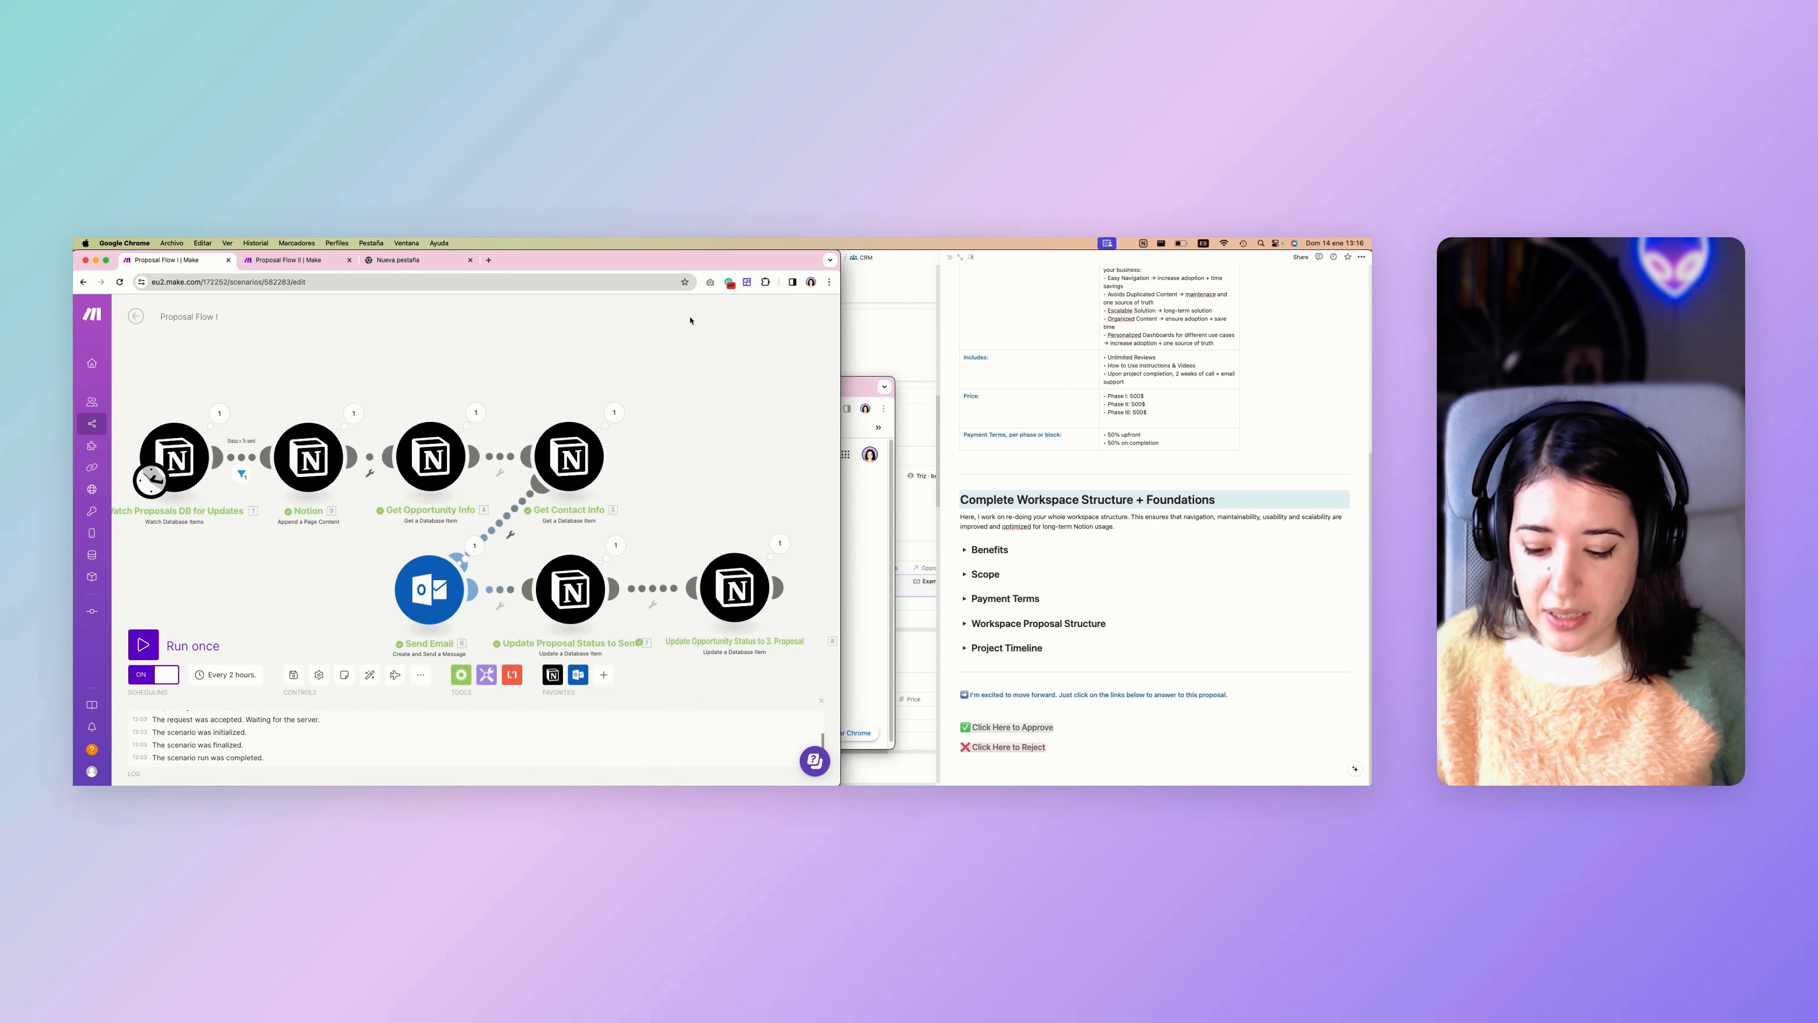
scroll(696, 413, "down", 2)
scroll(695, 415, "up", 1)
left_click_drag(693, 446, 679, 431)
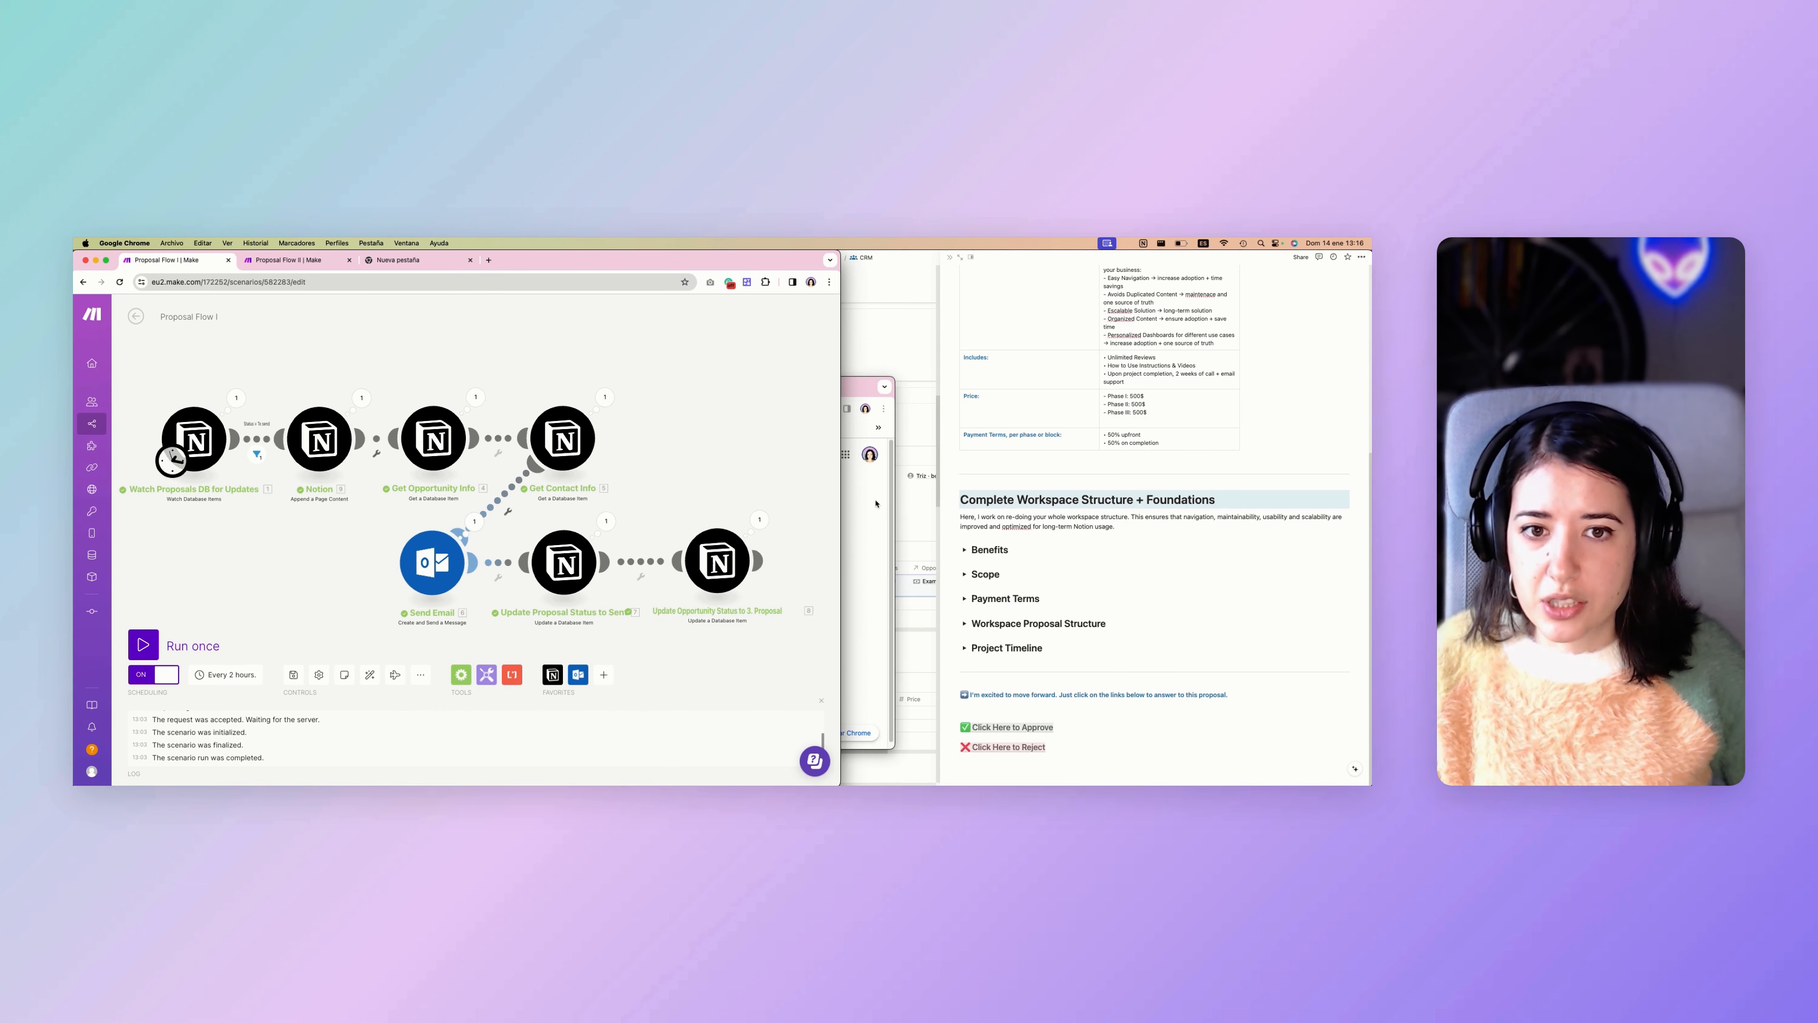
Switch to Proposal Flow II and run the scenario once so that it waits for webhook data.
left_click(305, 261)
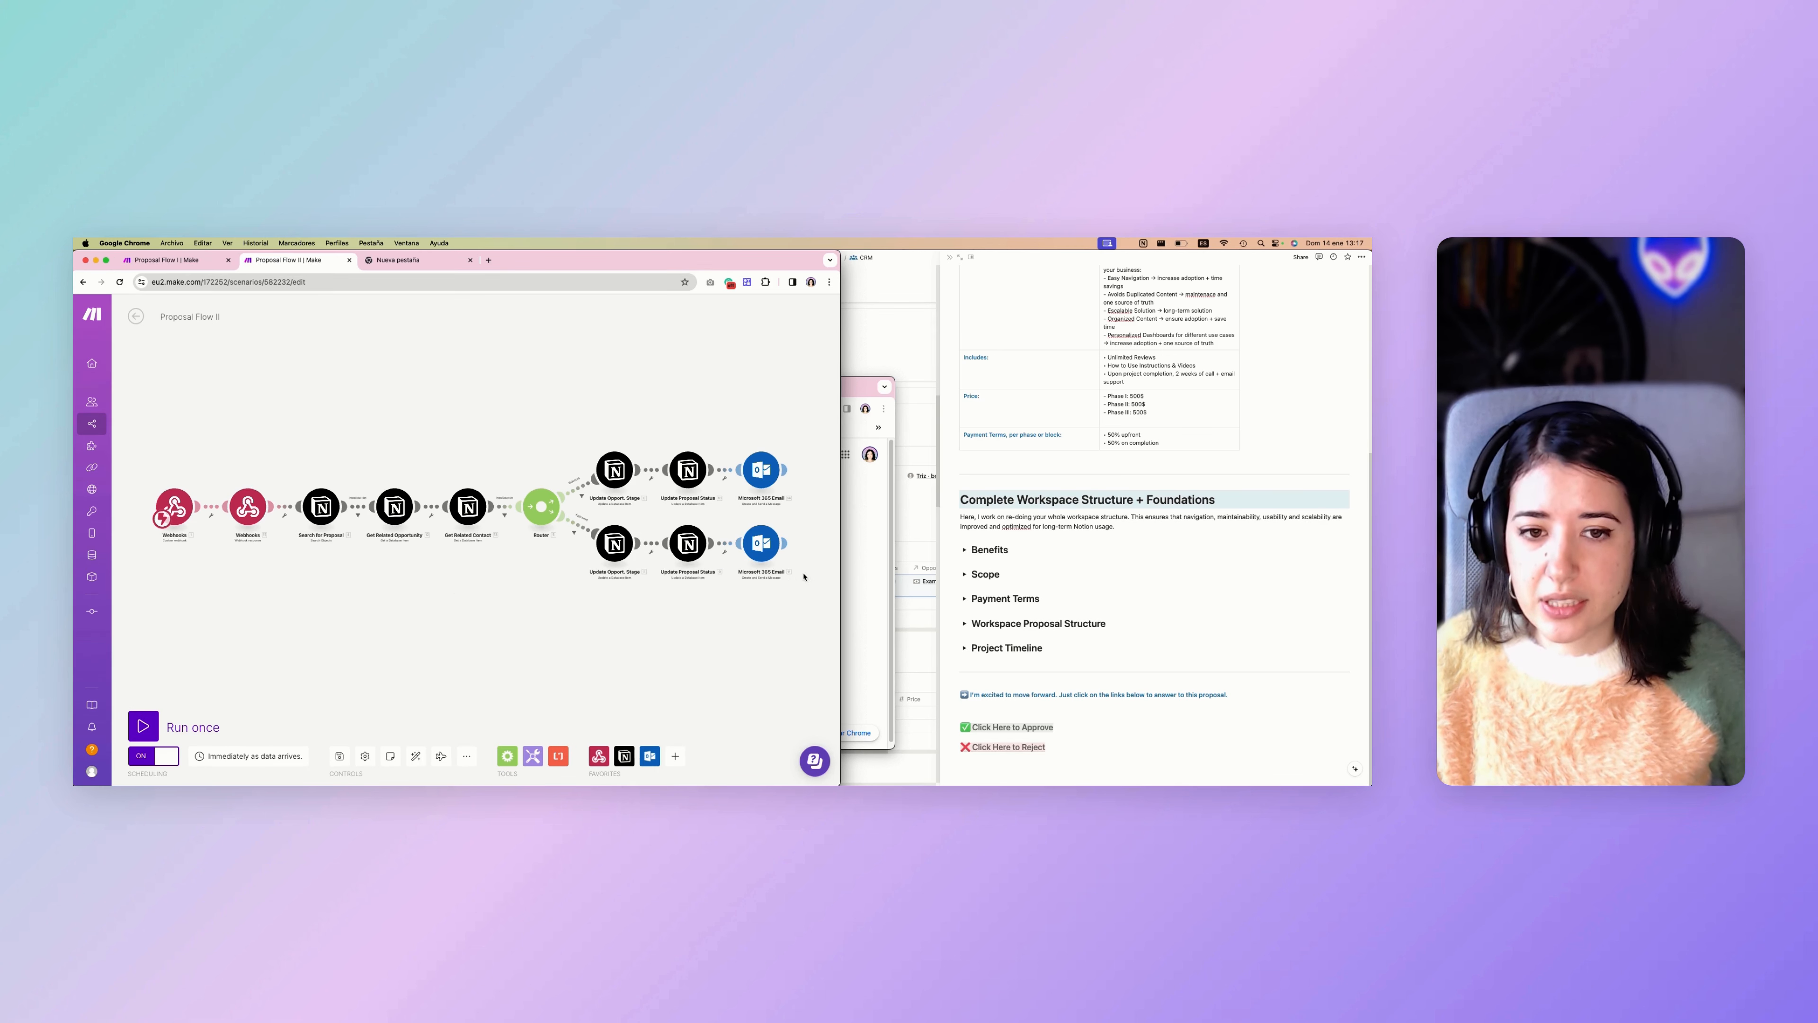
left_click(866, 565)
left_click_drag(584, 380, 753, 378)
left_click(304, 557)
left_click(144, 726)
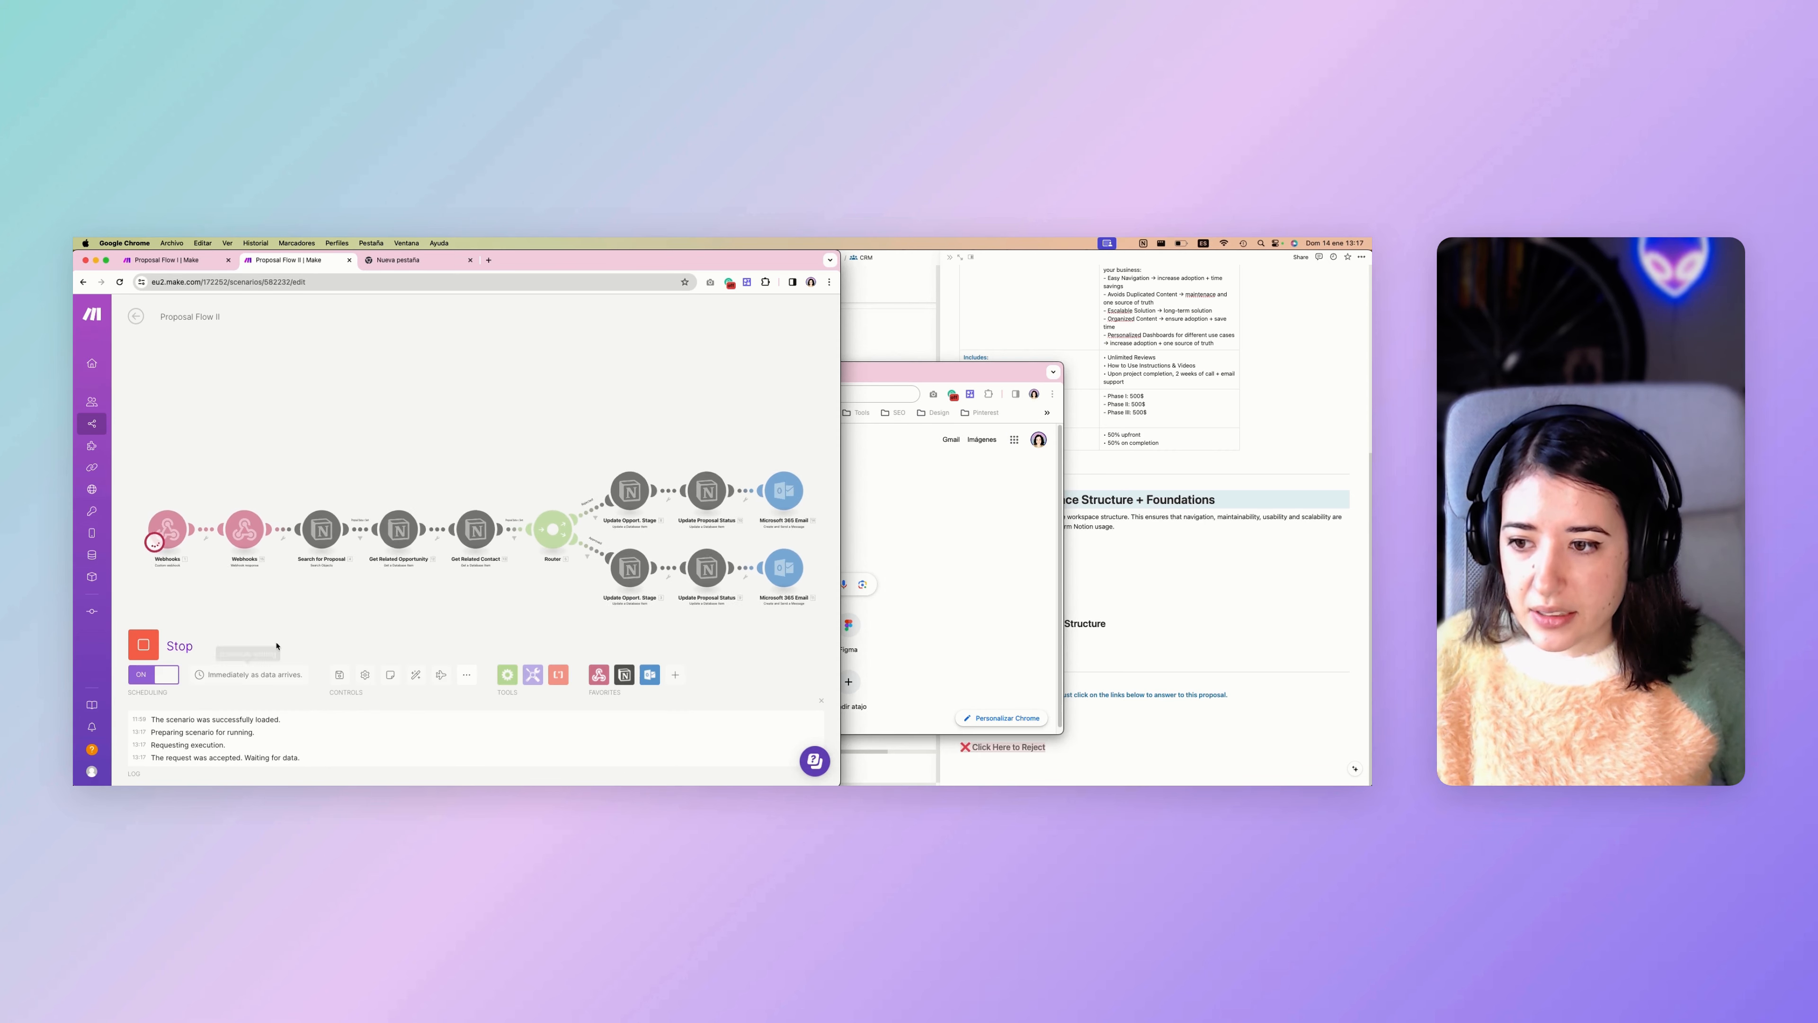
Bring the Outlook proposal email into view and reject the proposal through its "Click here to reject" link.
left_click_drag(277, 785, 299, 554)
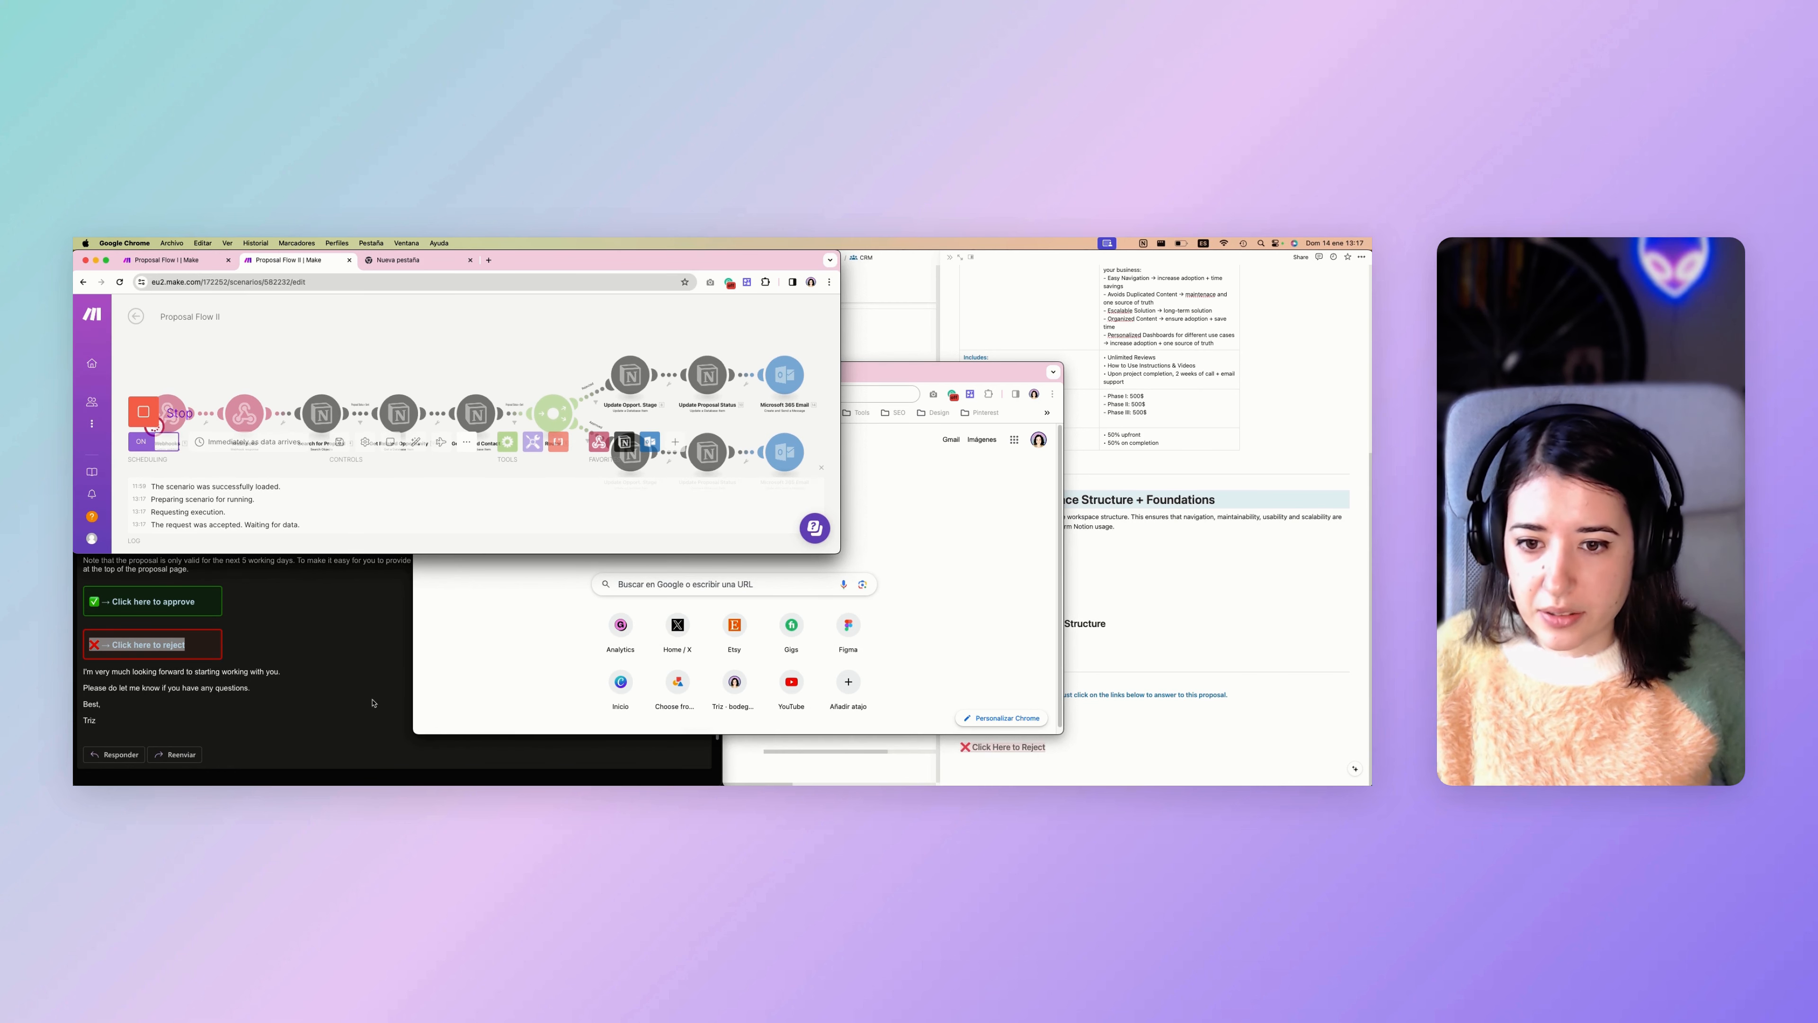
left_click(348, 706)
left_click(148, 644)
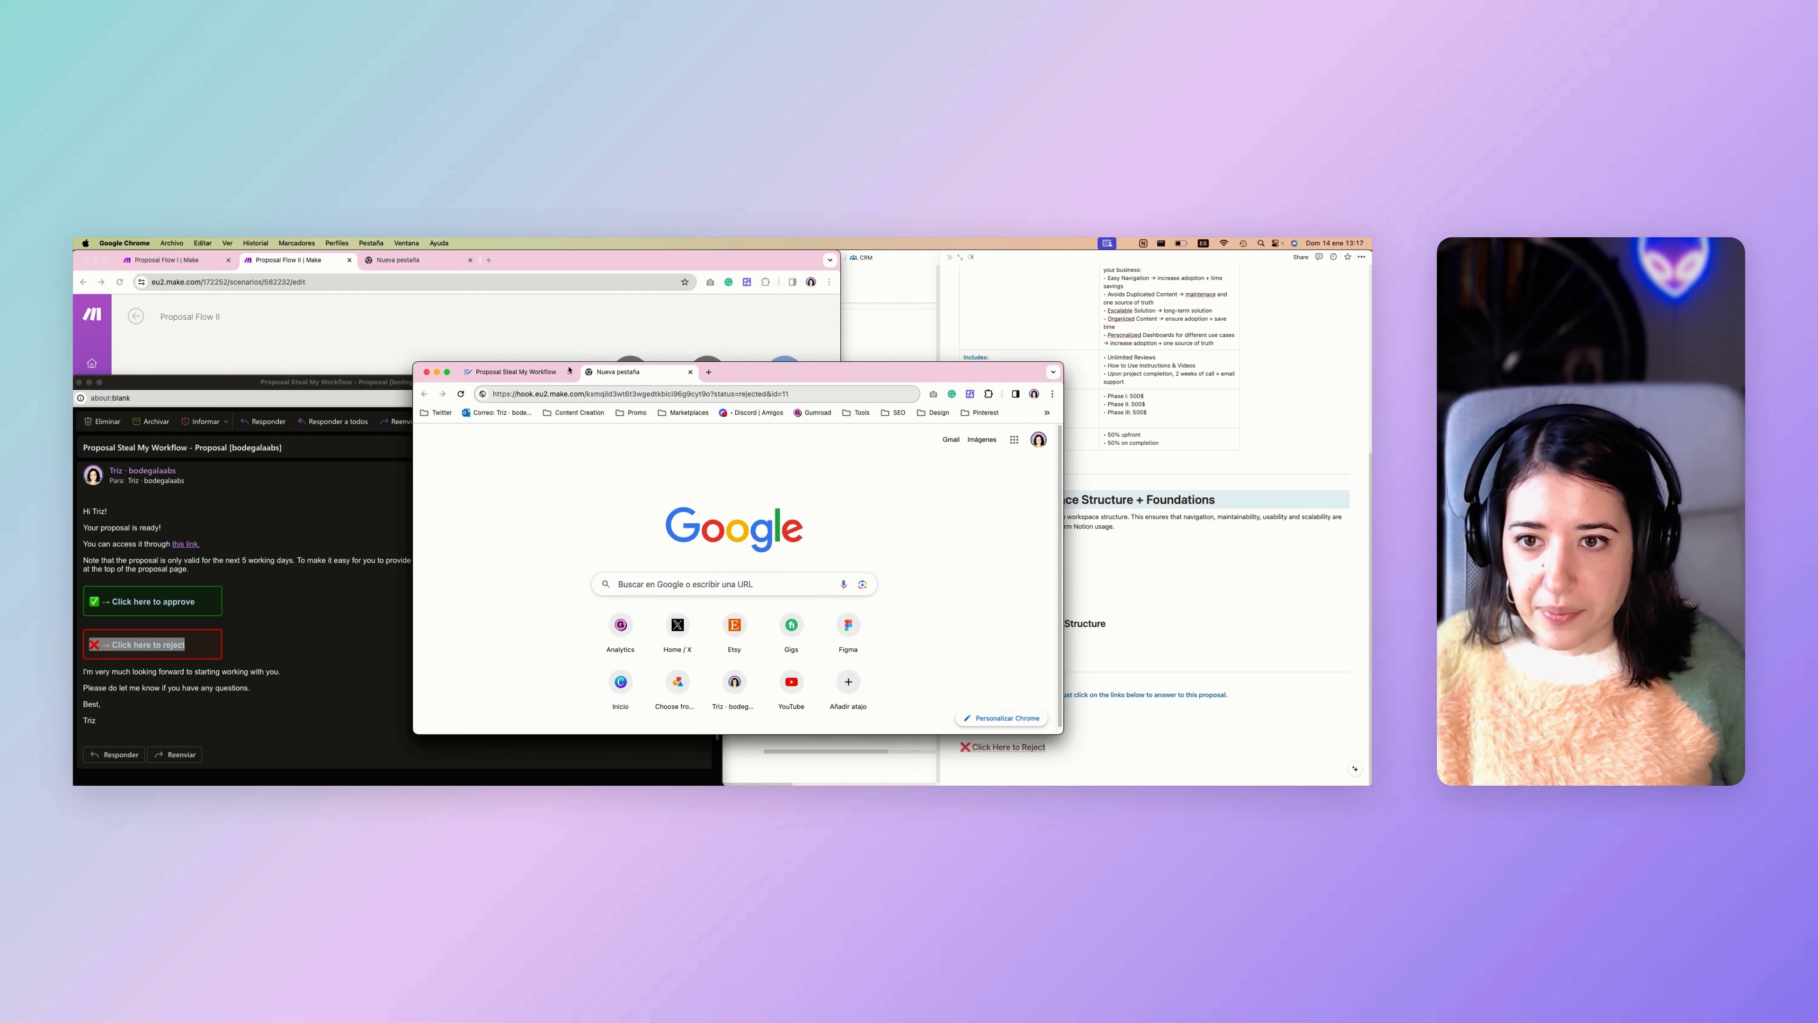
left_click(437, 372)
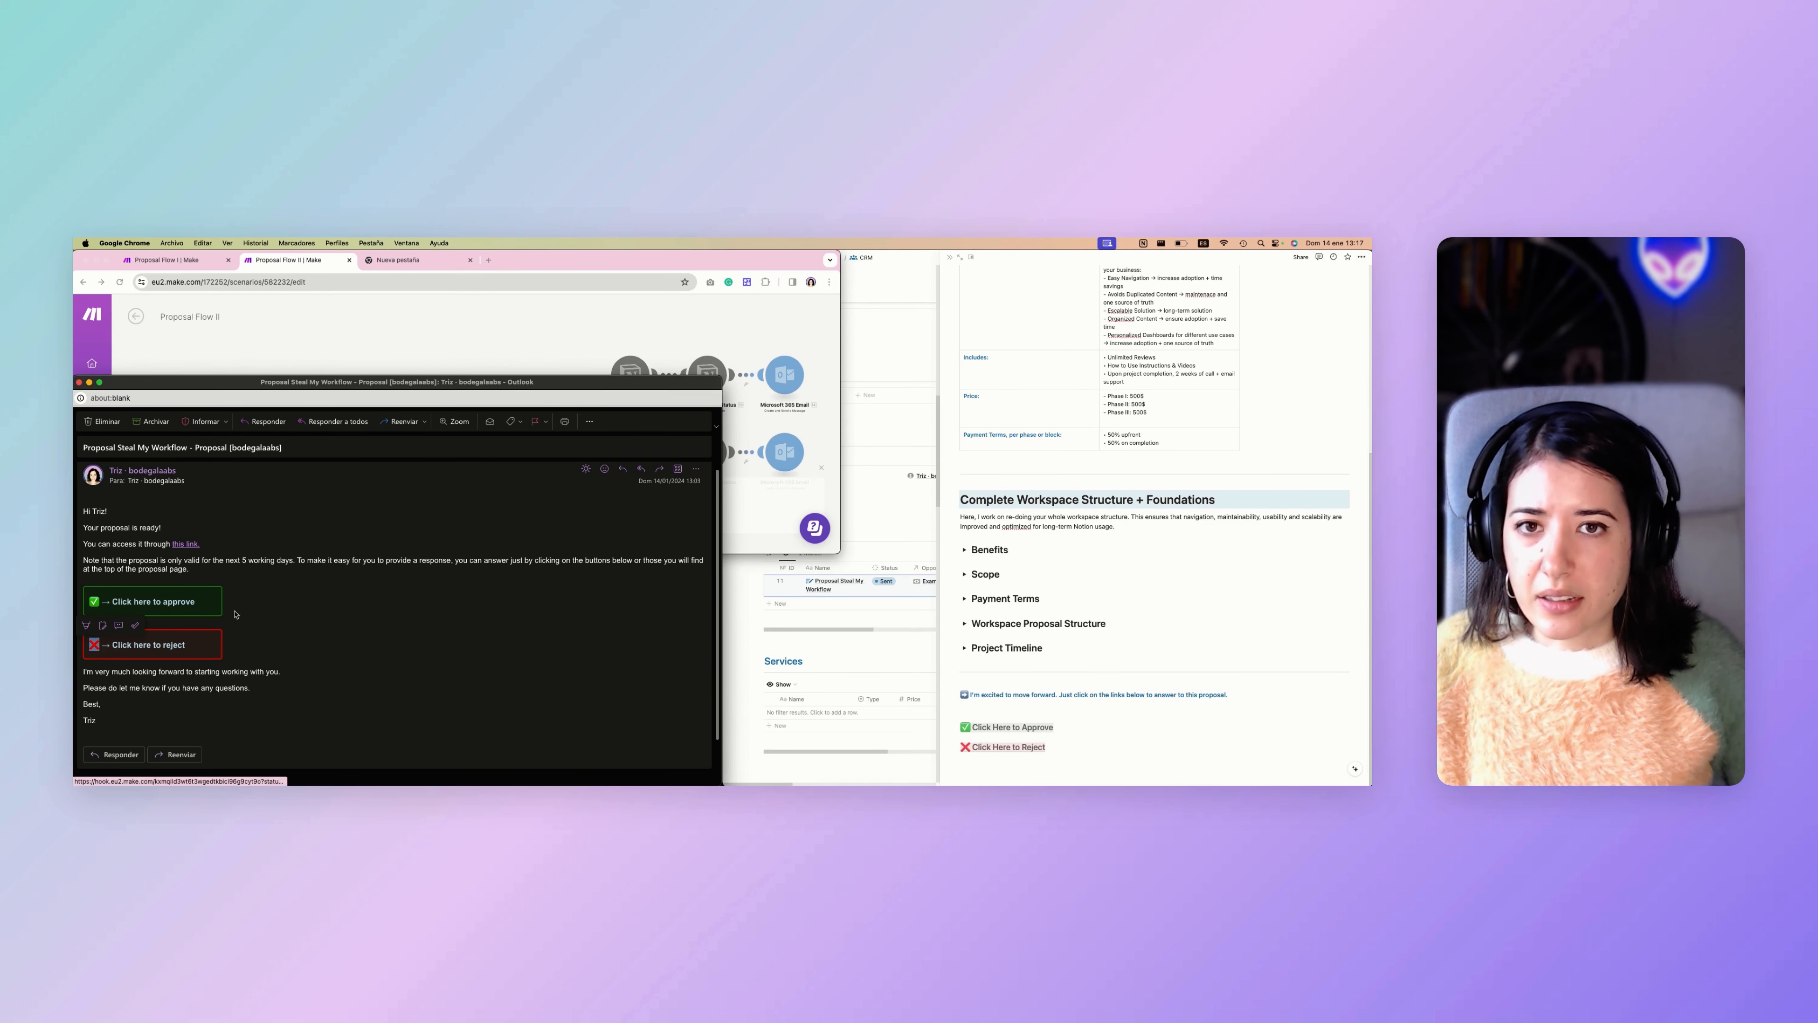
scroll(260, 633, "down", 1)
scroll(260, 633, "up", 1)
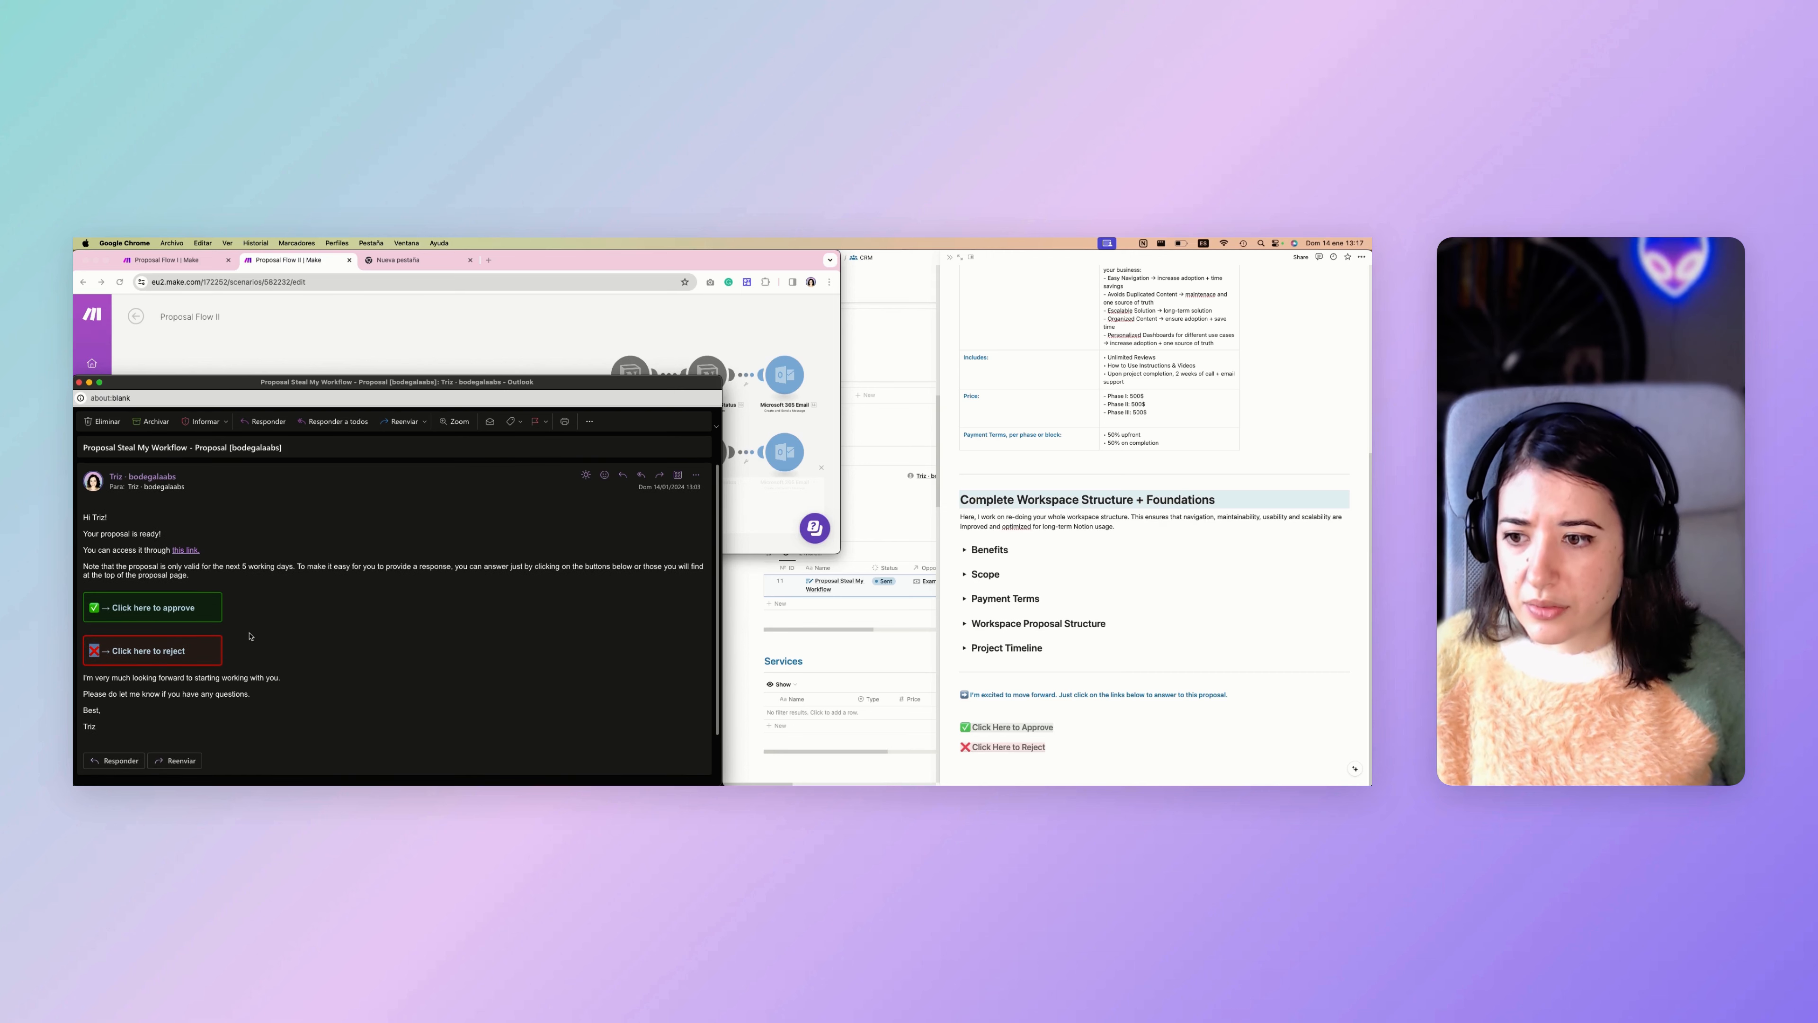
left_click(136, 646)
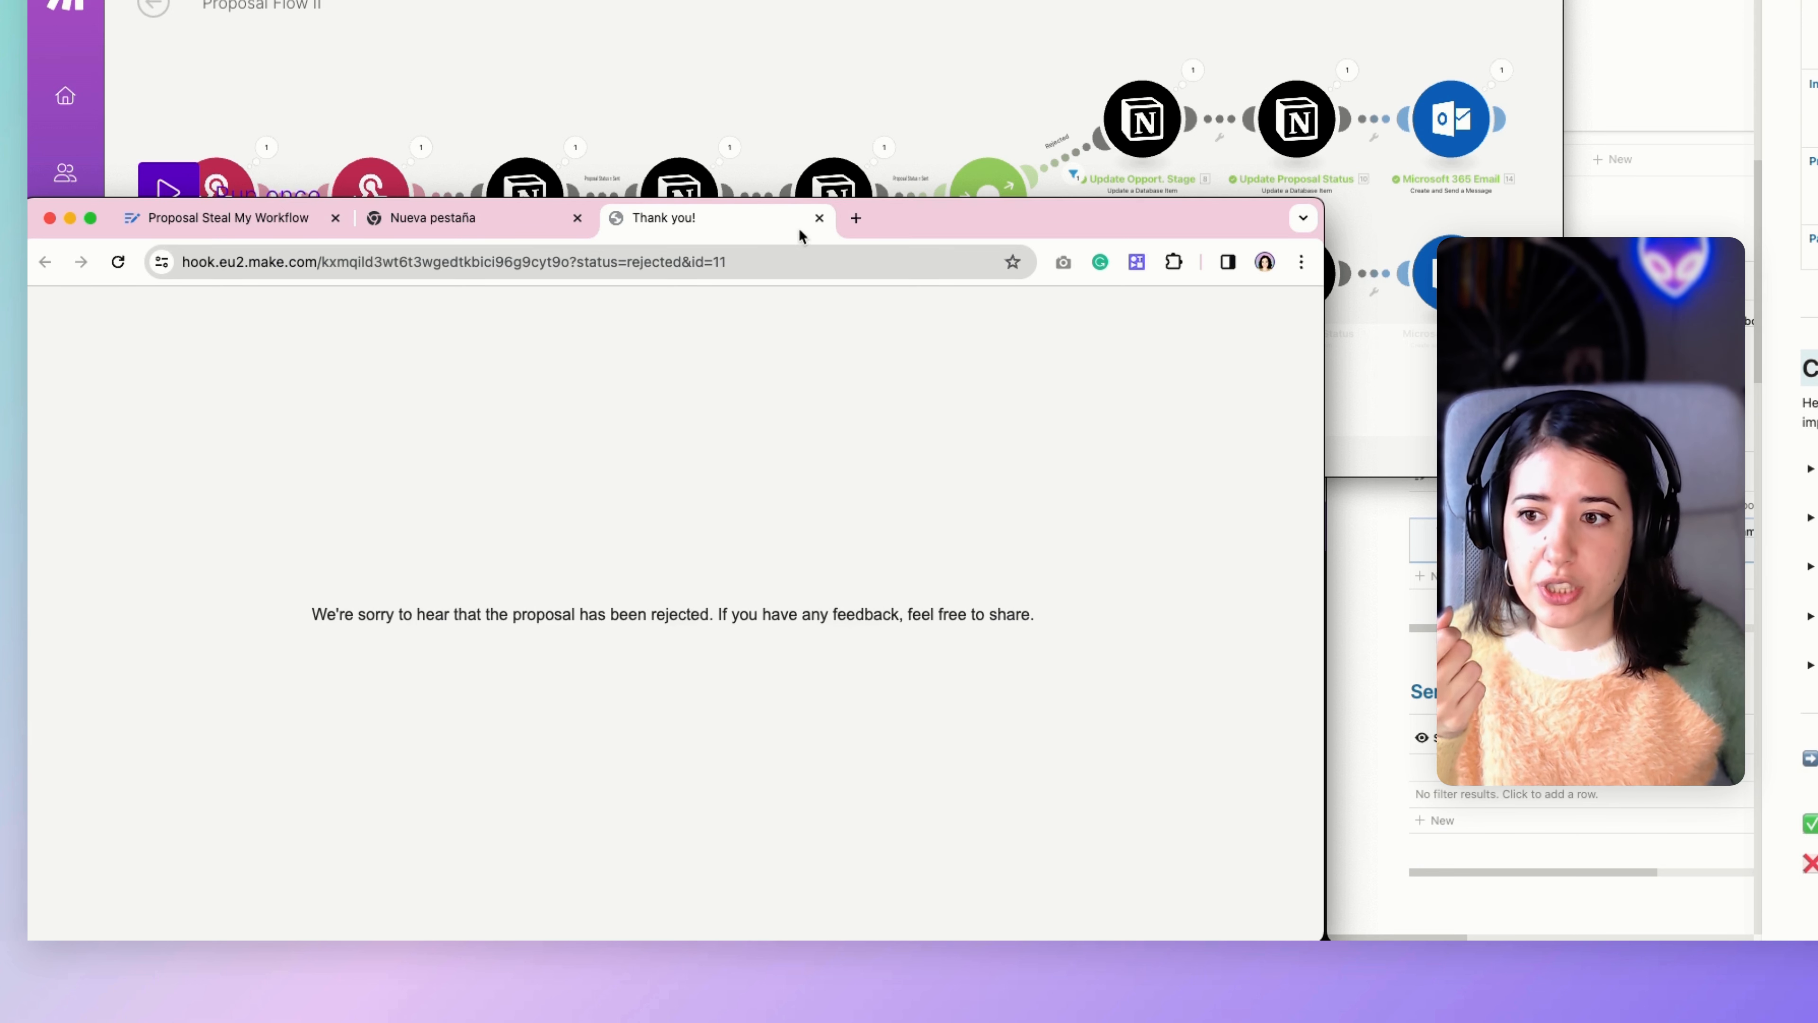
Return to Proposal Flow II and examine the Webhook response module's body, including its status variable and the approved and rejected display texts.
left_click_drag(869, 200, 836, 503)
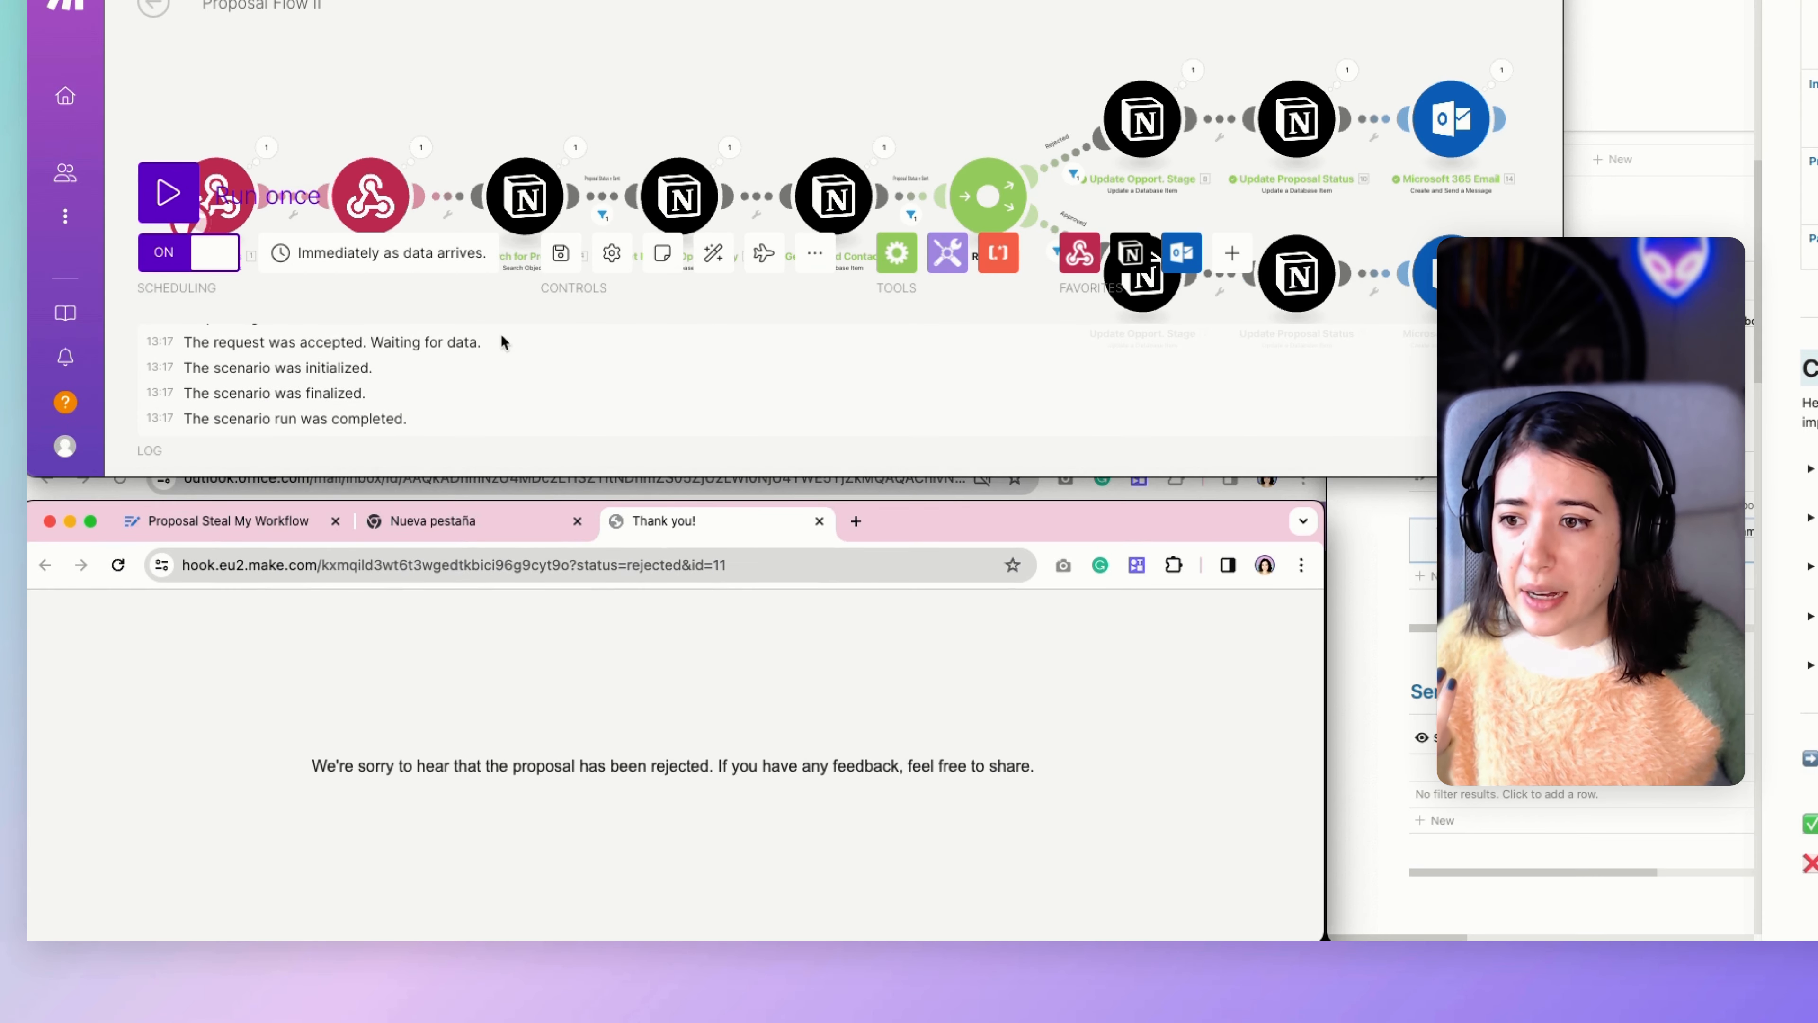
left_click(527, 479)
left_click_drag(524, 492, 512, 919)
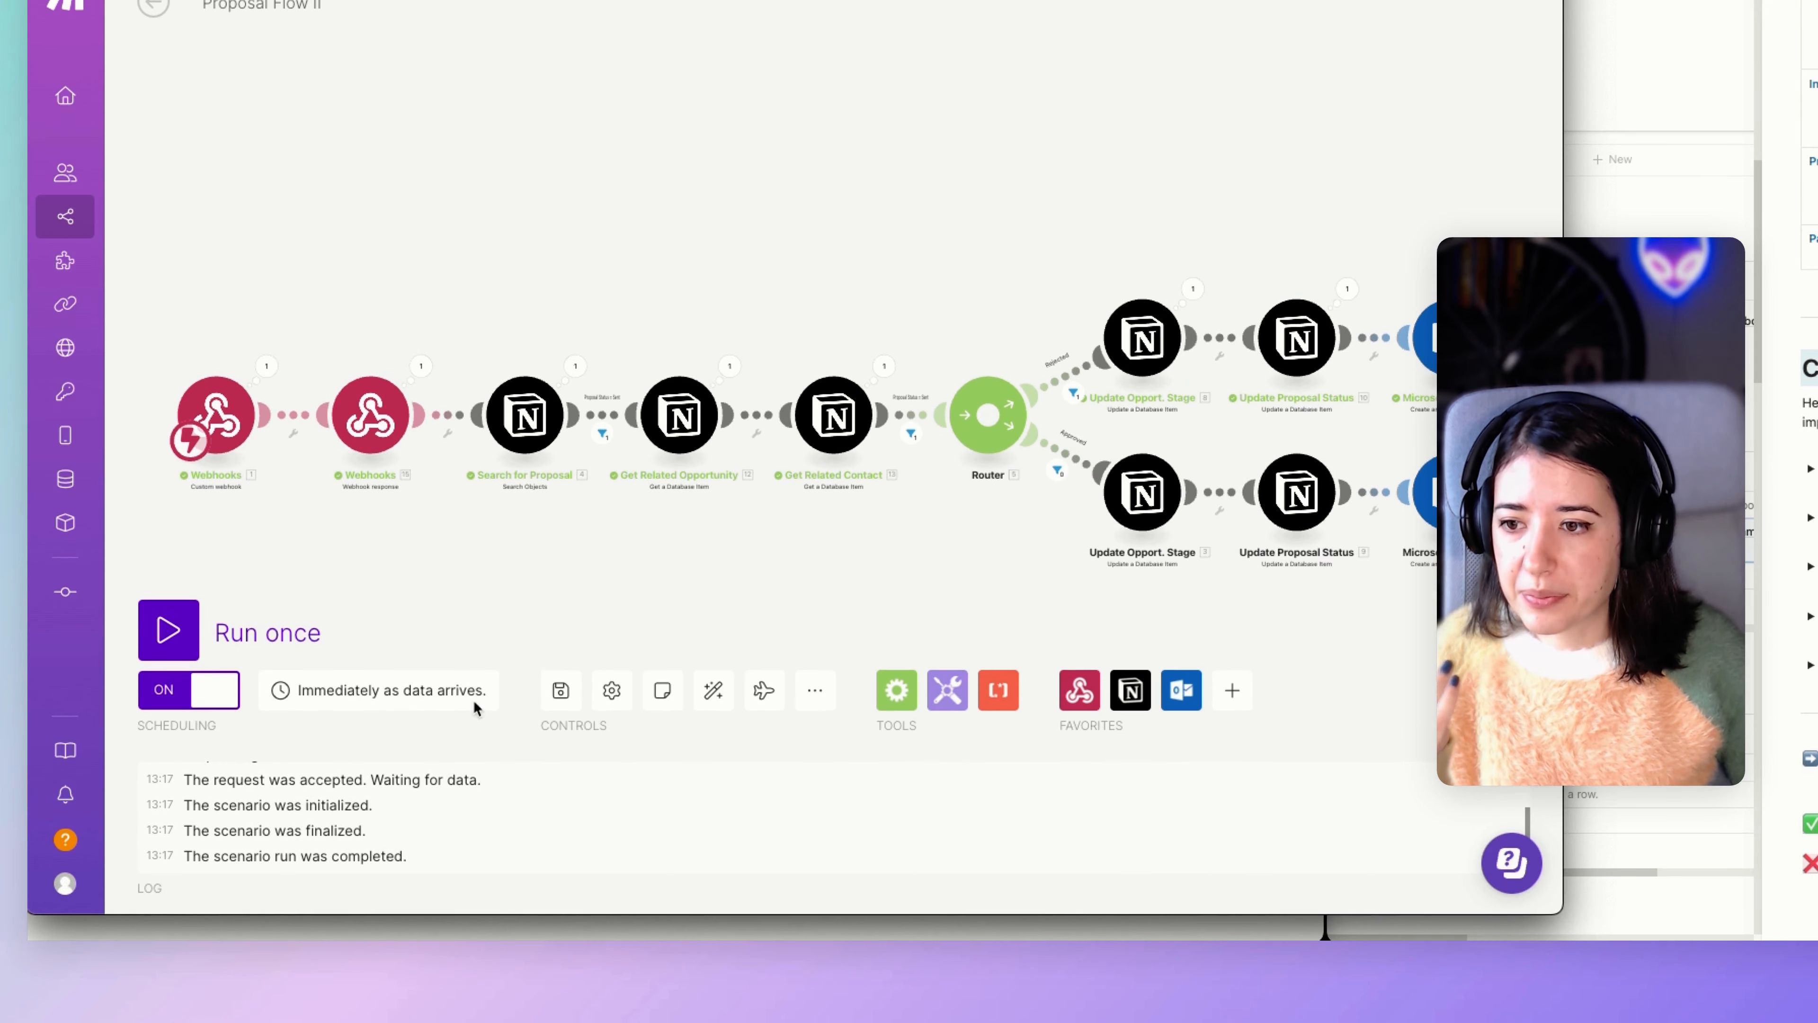
left_click(370, 415)
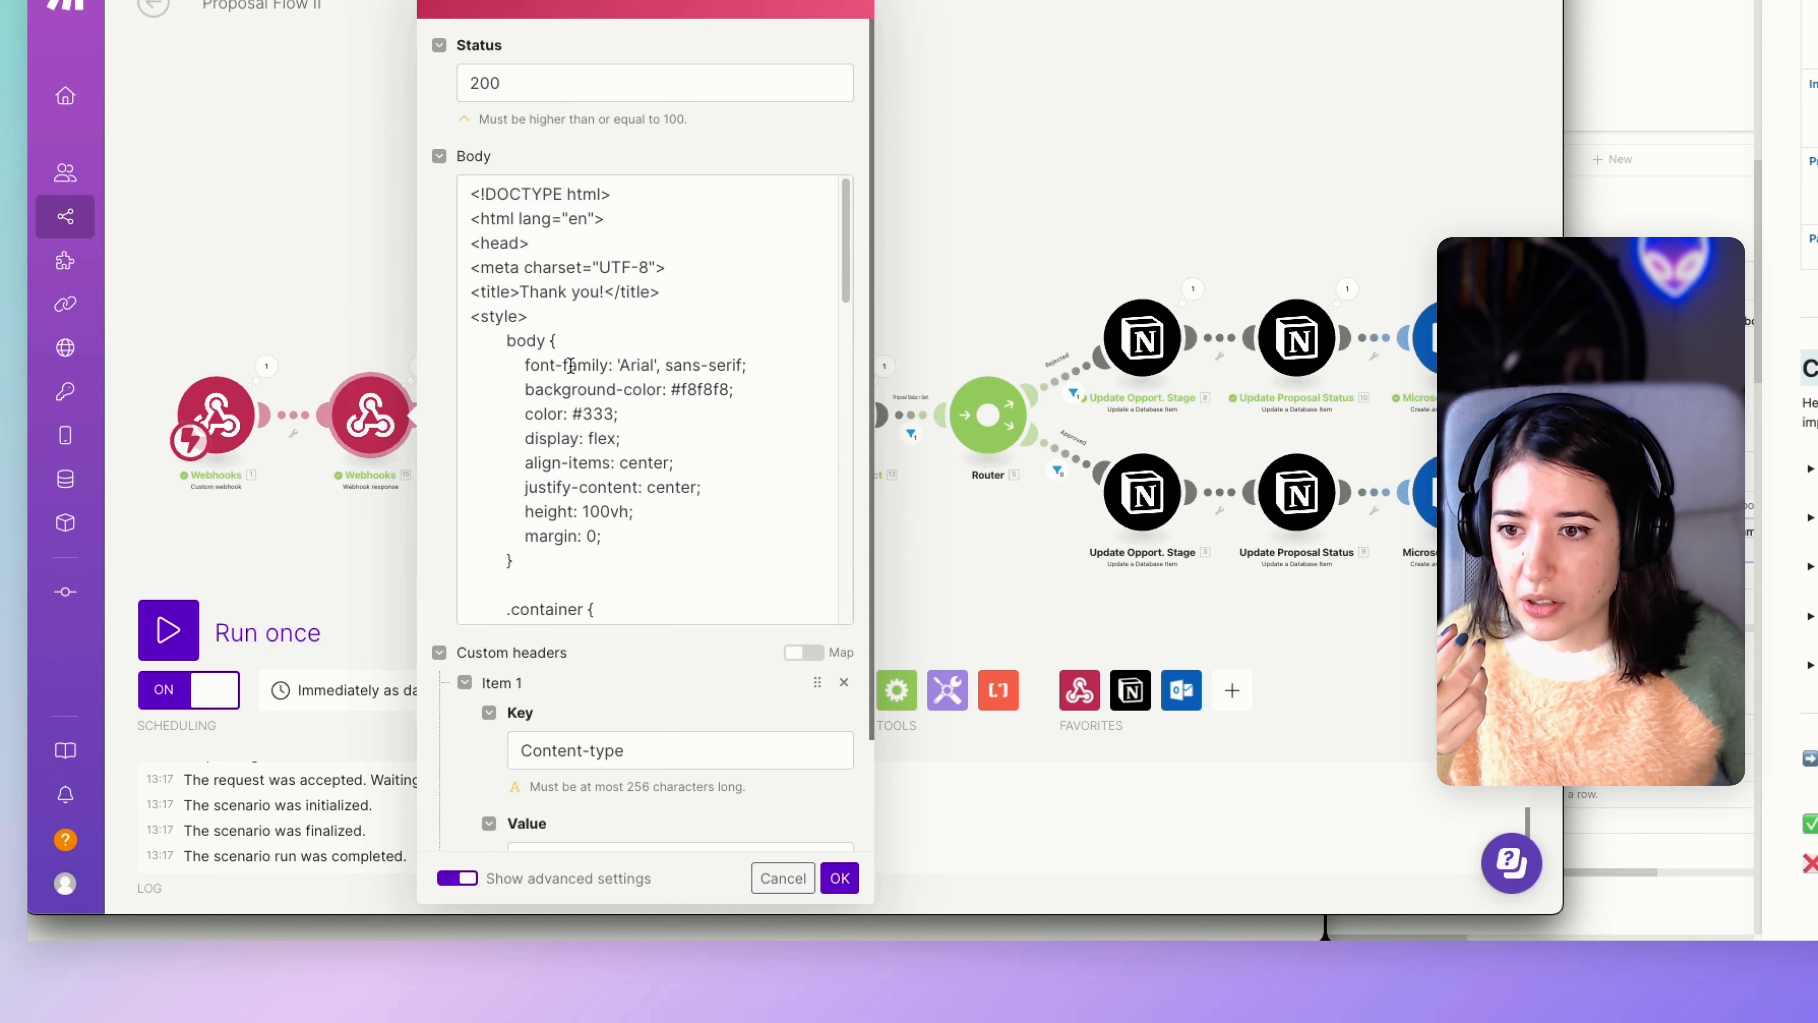
scroll(599, 299, "down", 3)
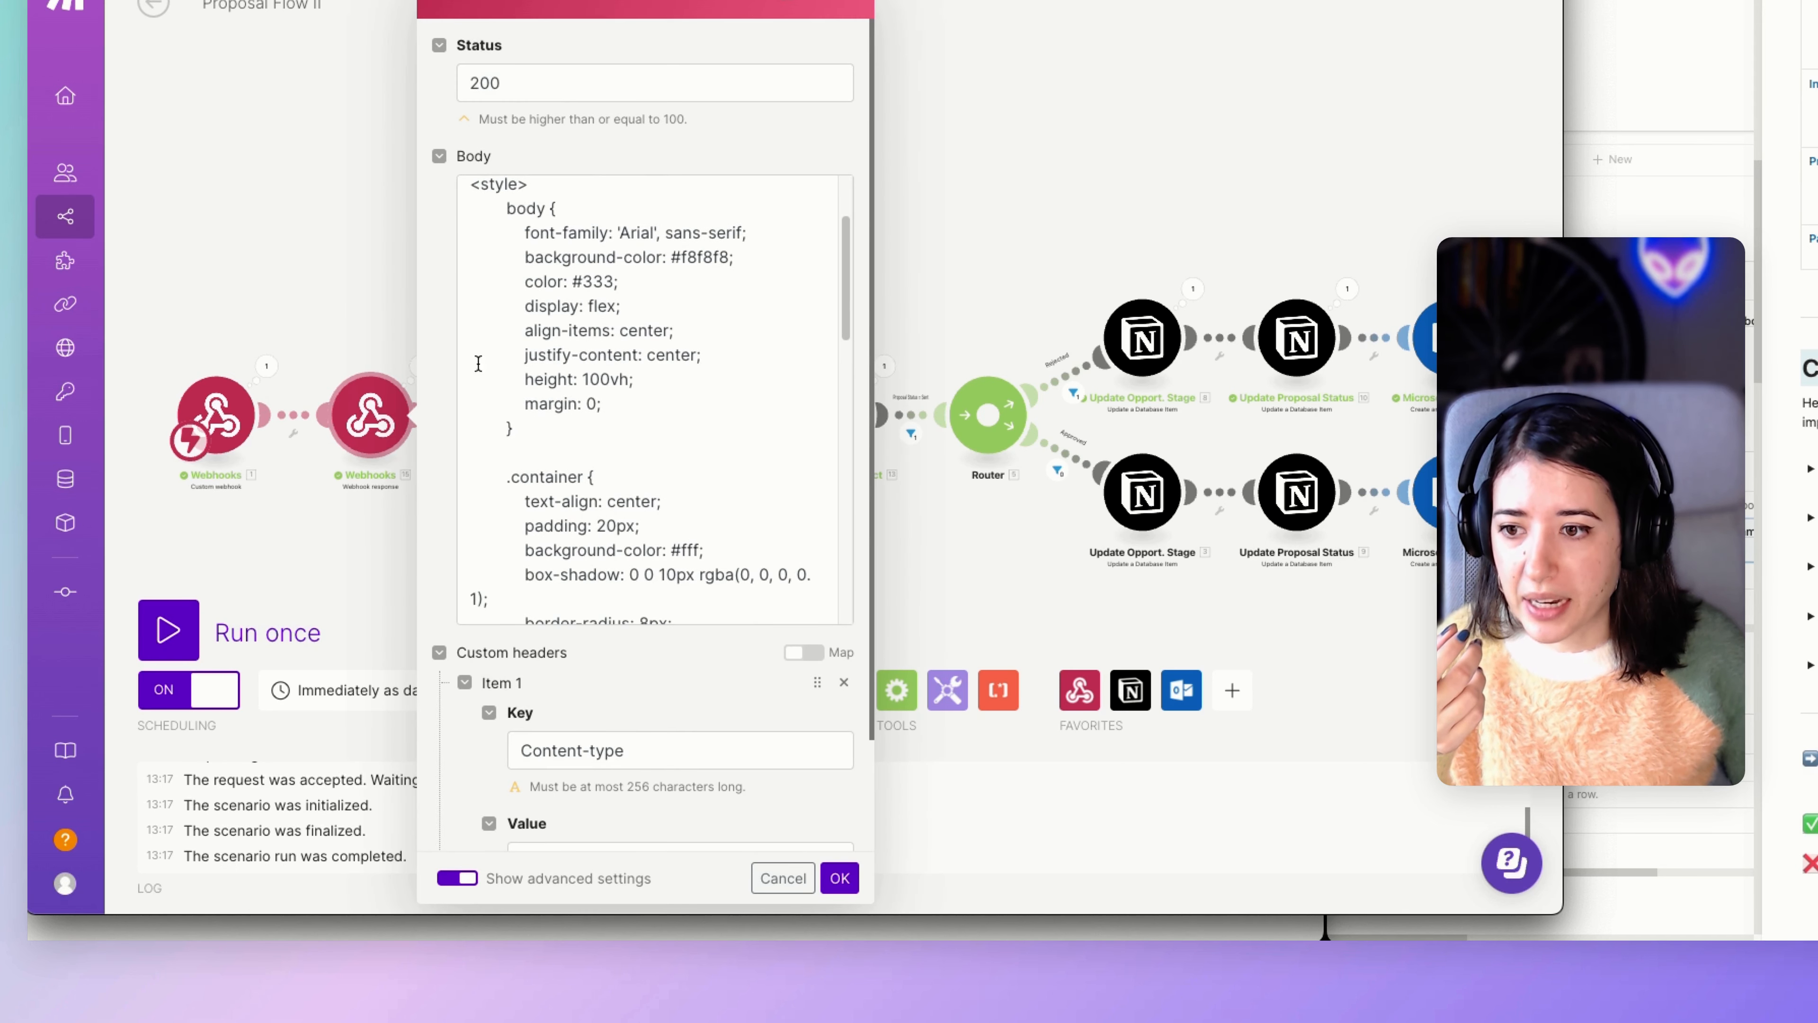
scroll(586, 336, "down", 7)
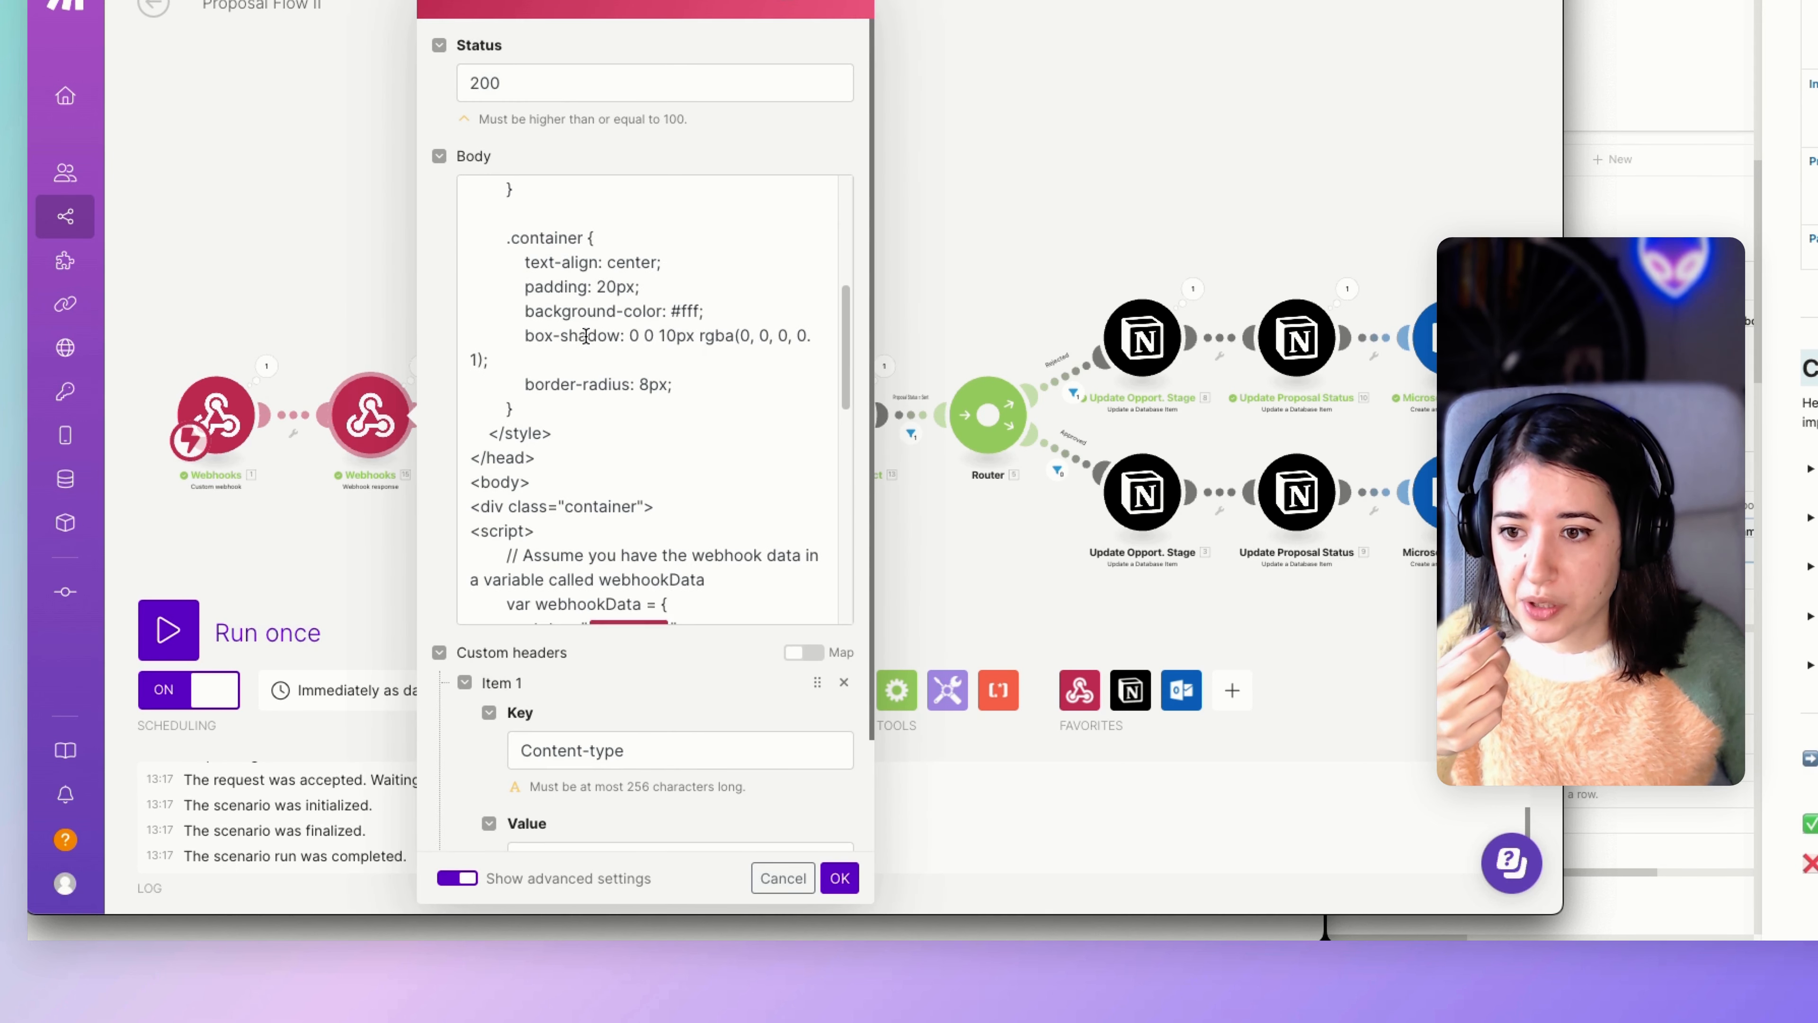
scroll(585, 336, "down", 6)
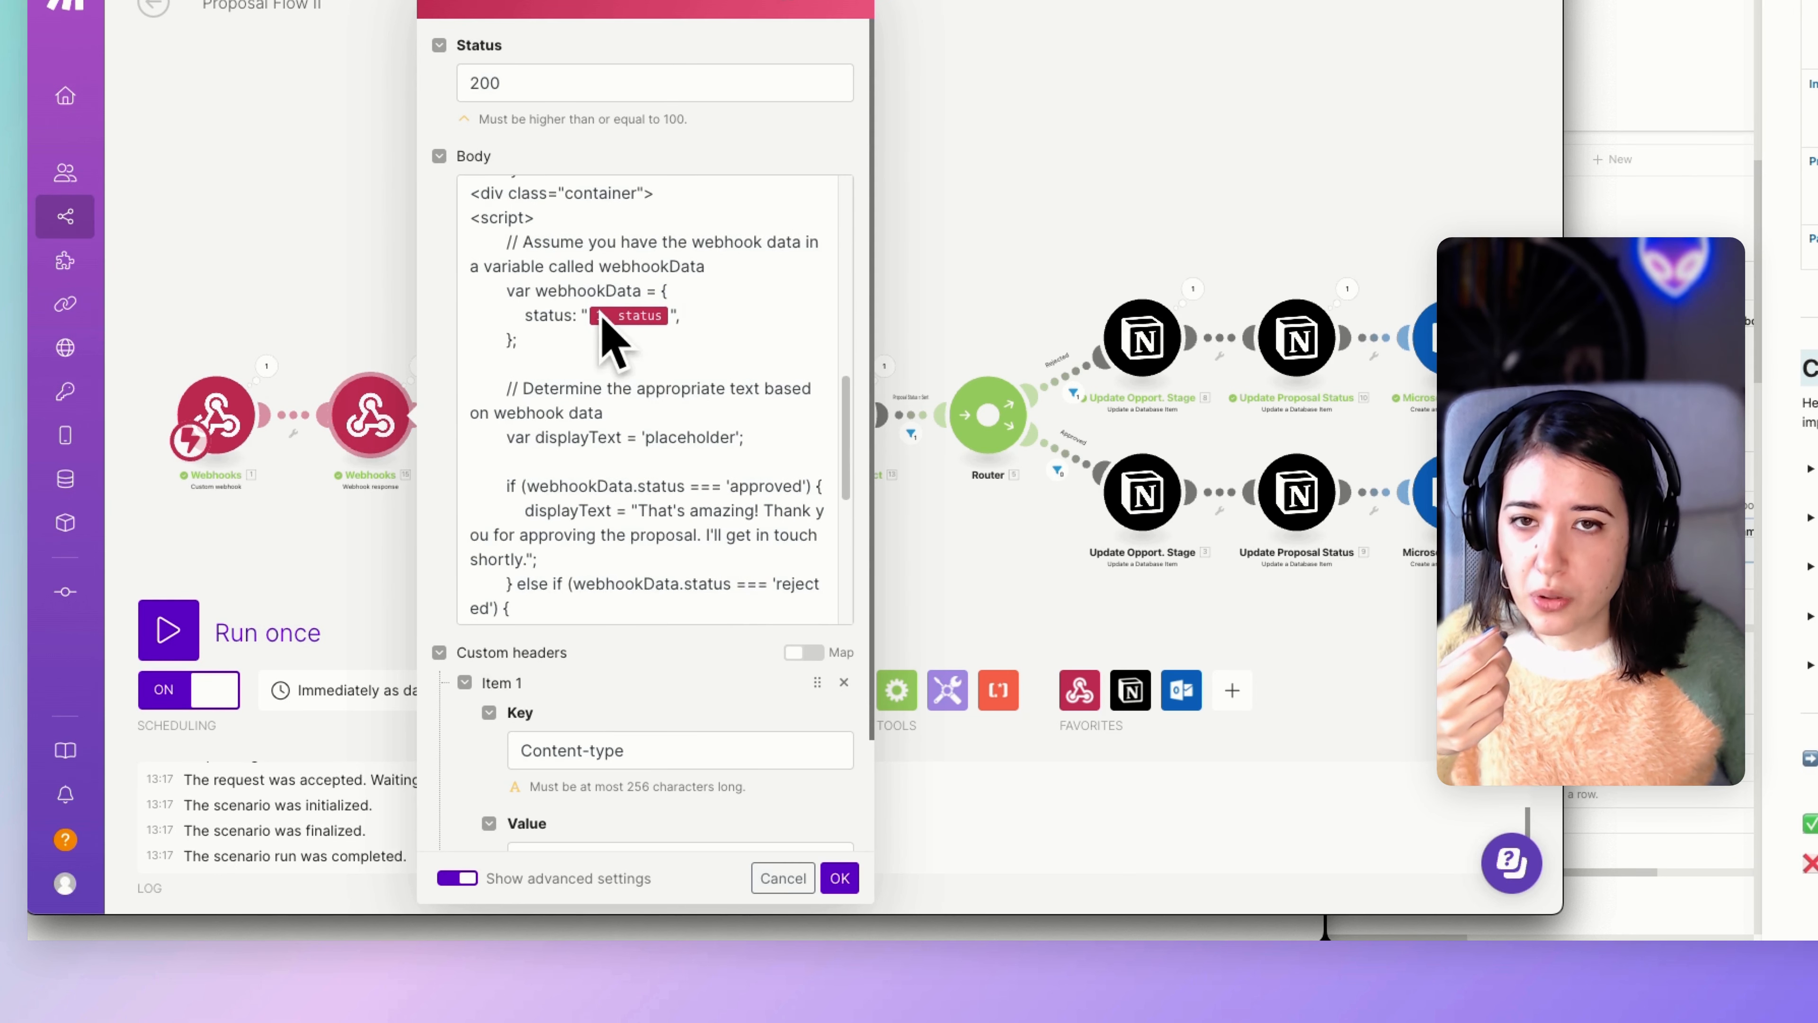
scroll(600, 313, "down", 2)
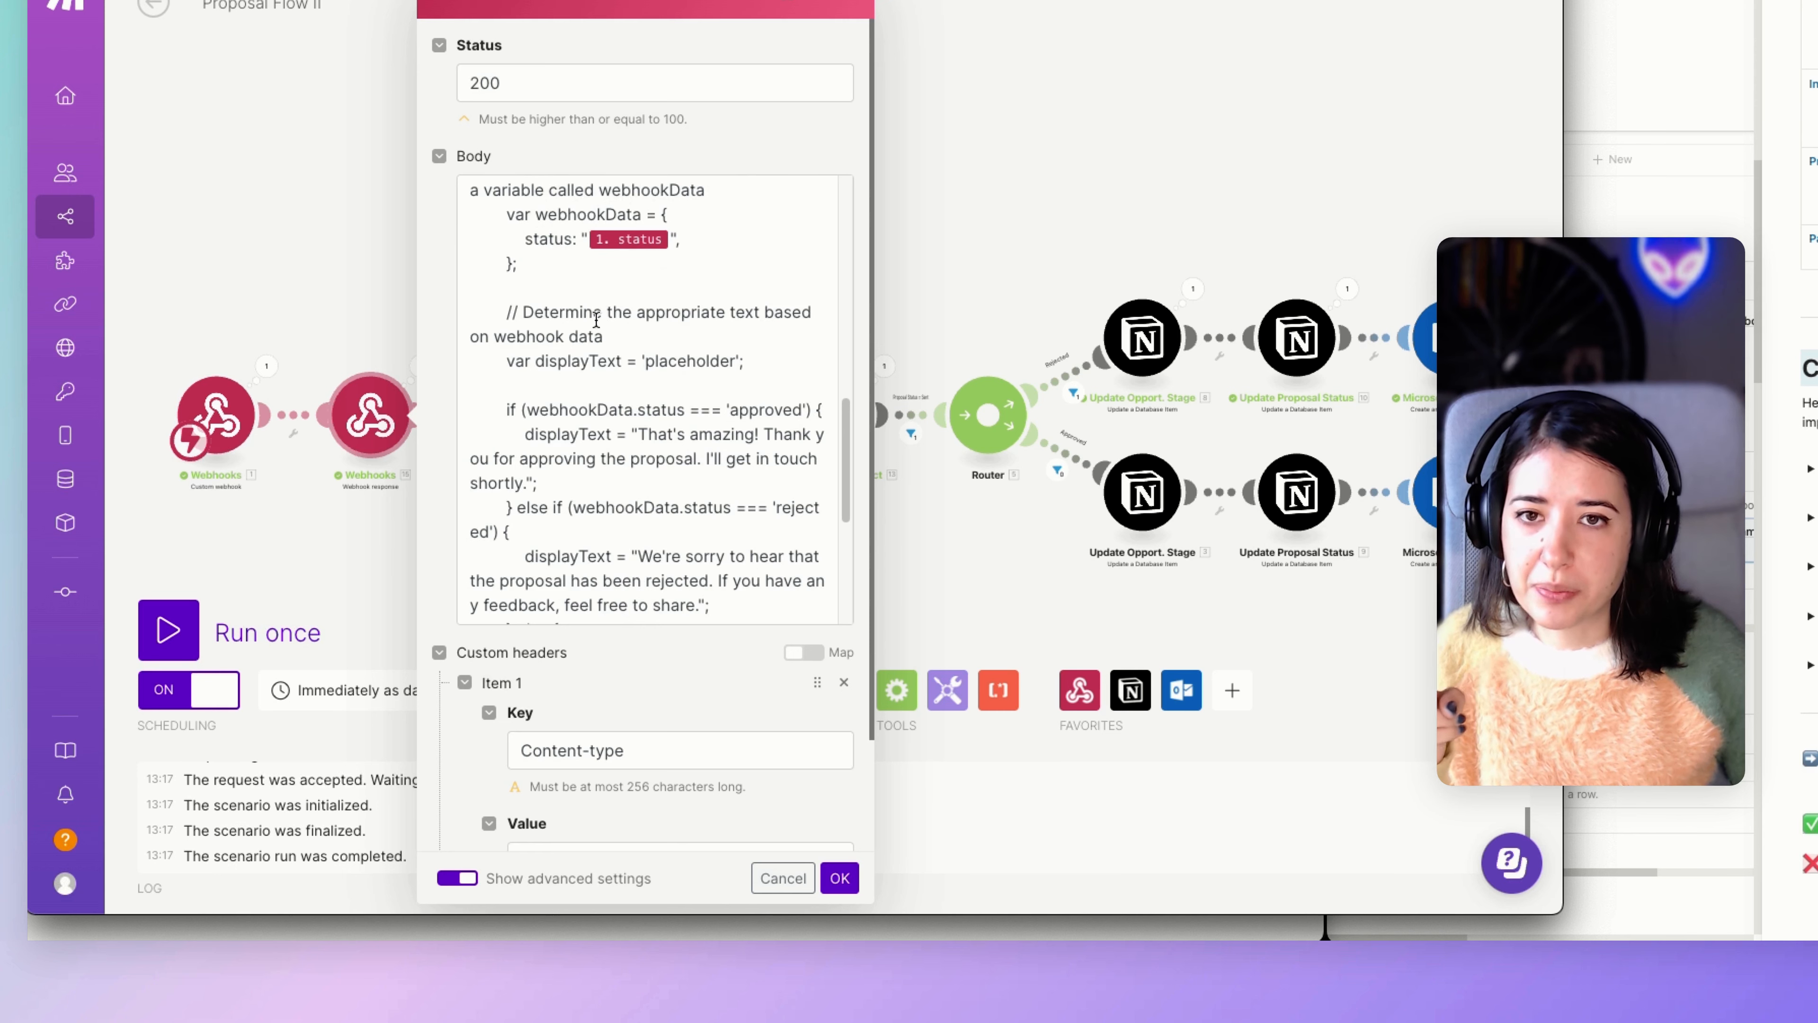
scroll(616, 387, "down", 1)
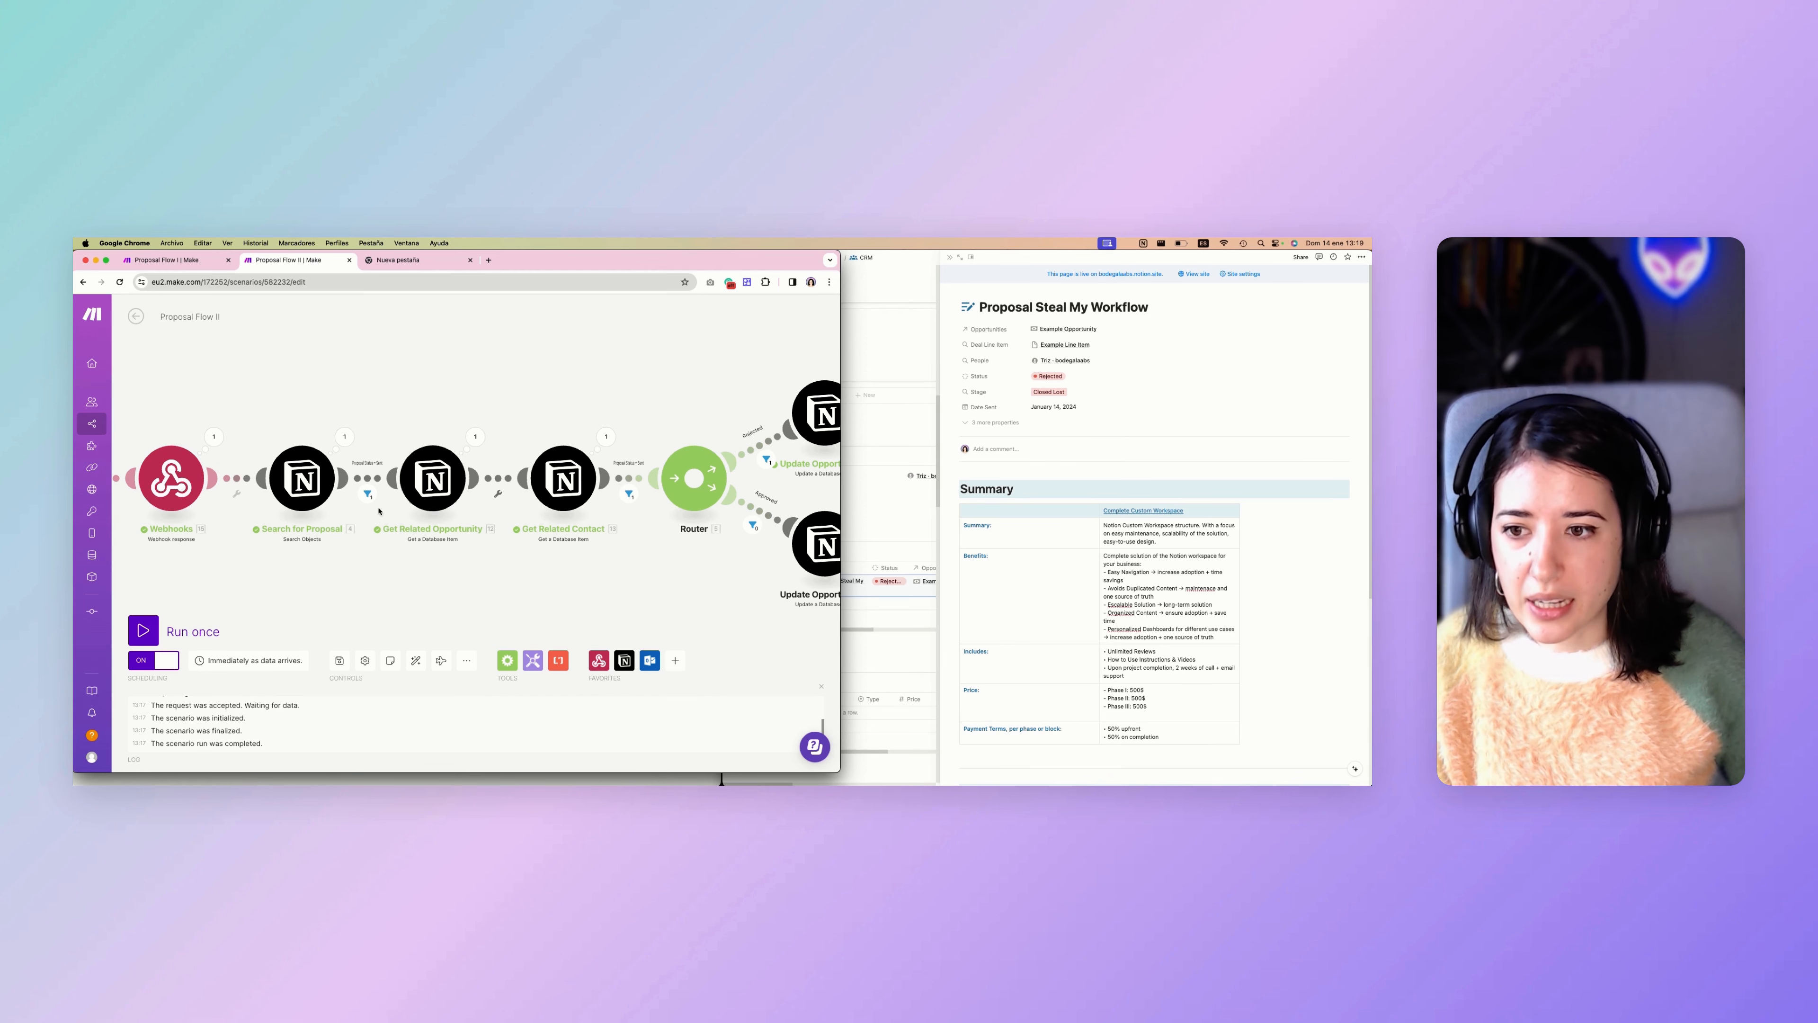
Inspect the Search for Proposal module's settings, close it, and follow Proposal Flow II through the related opportunity and contact modules to the router.
left_click(306, 484)
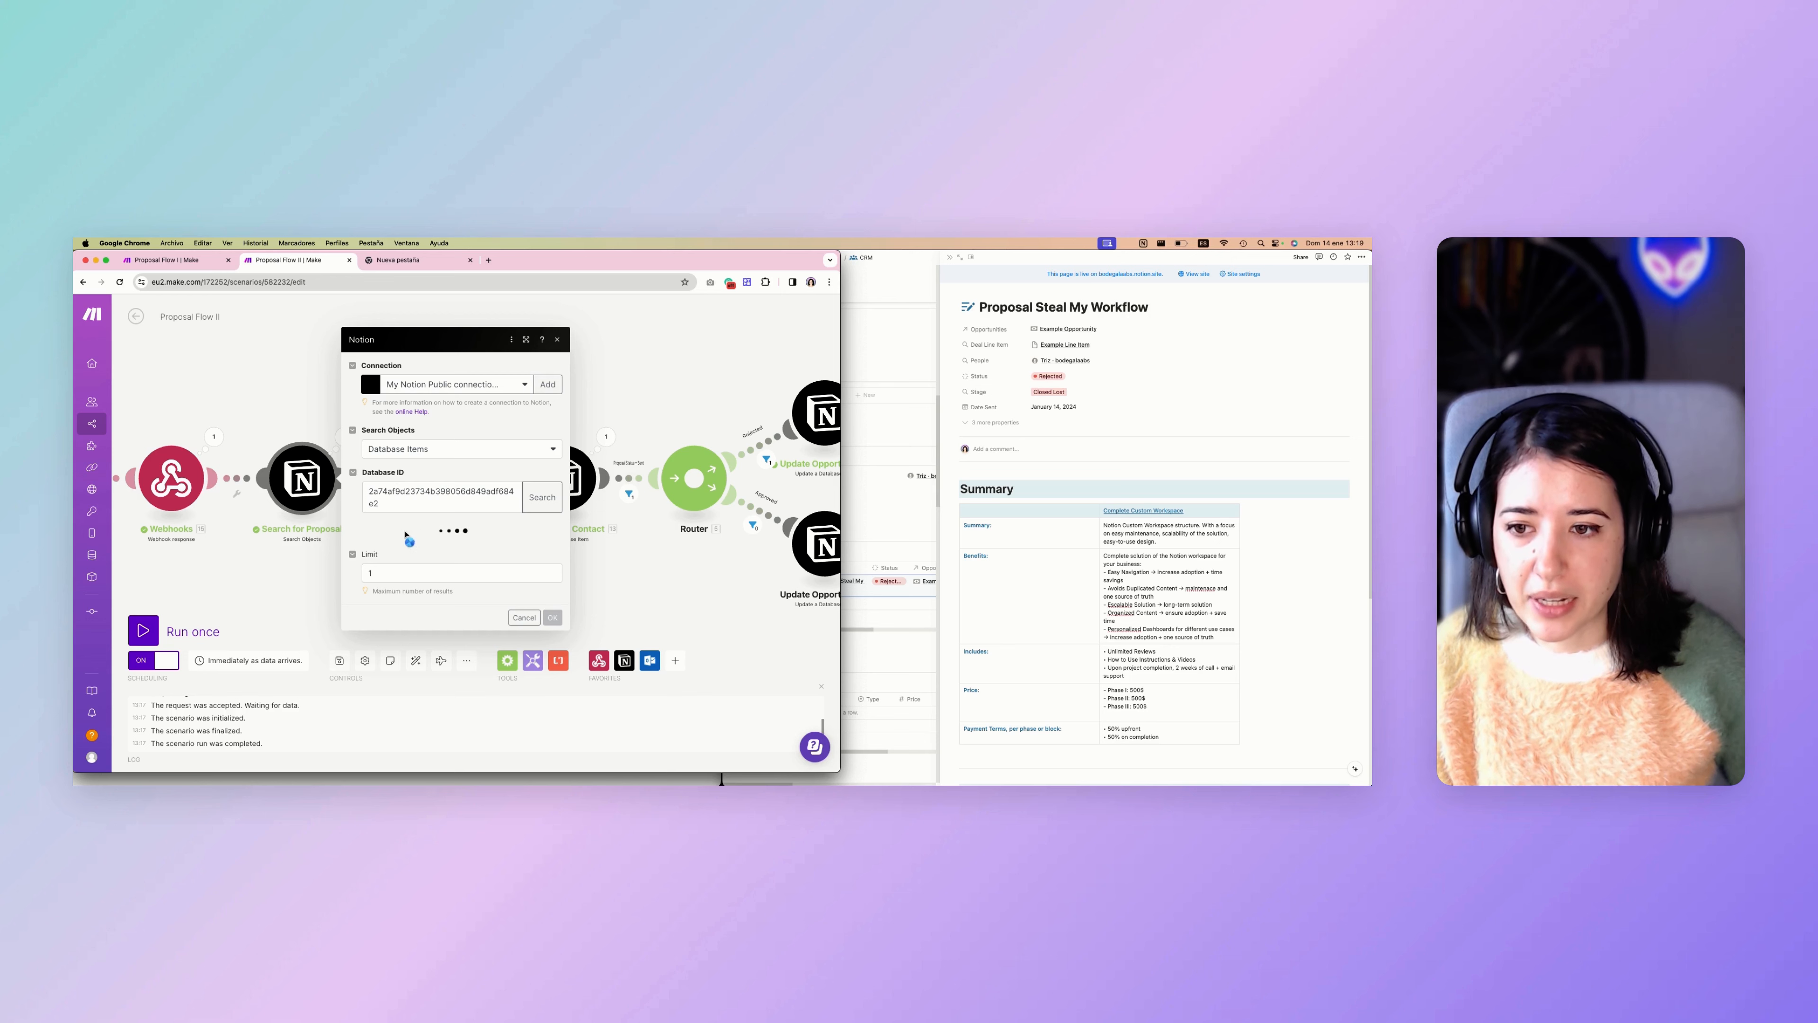
left_click(302, 569)
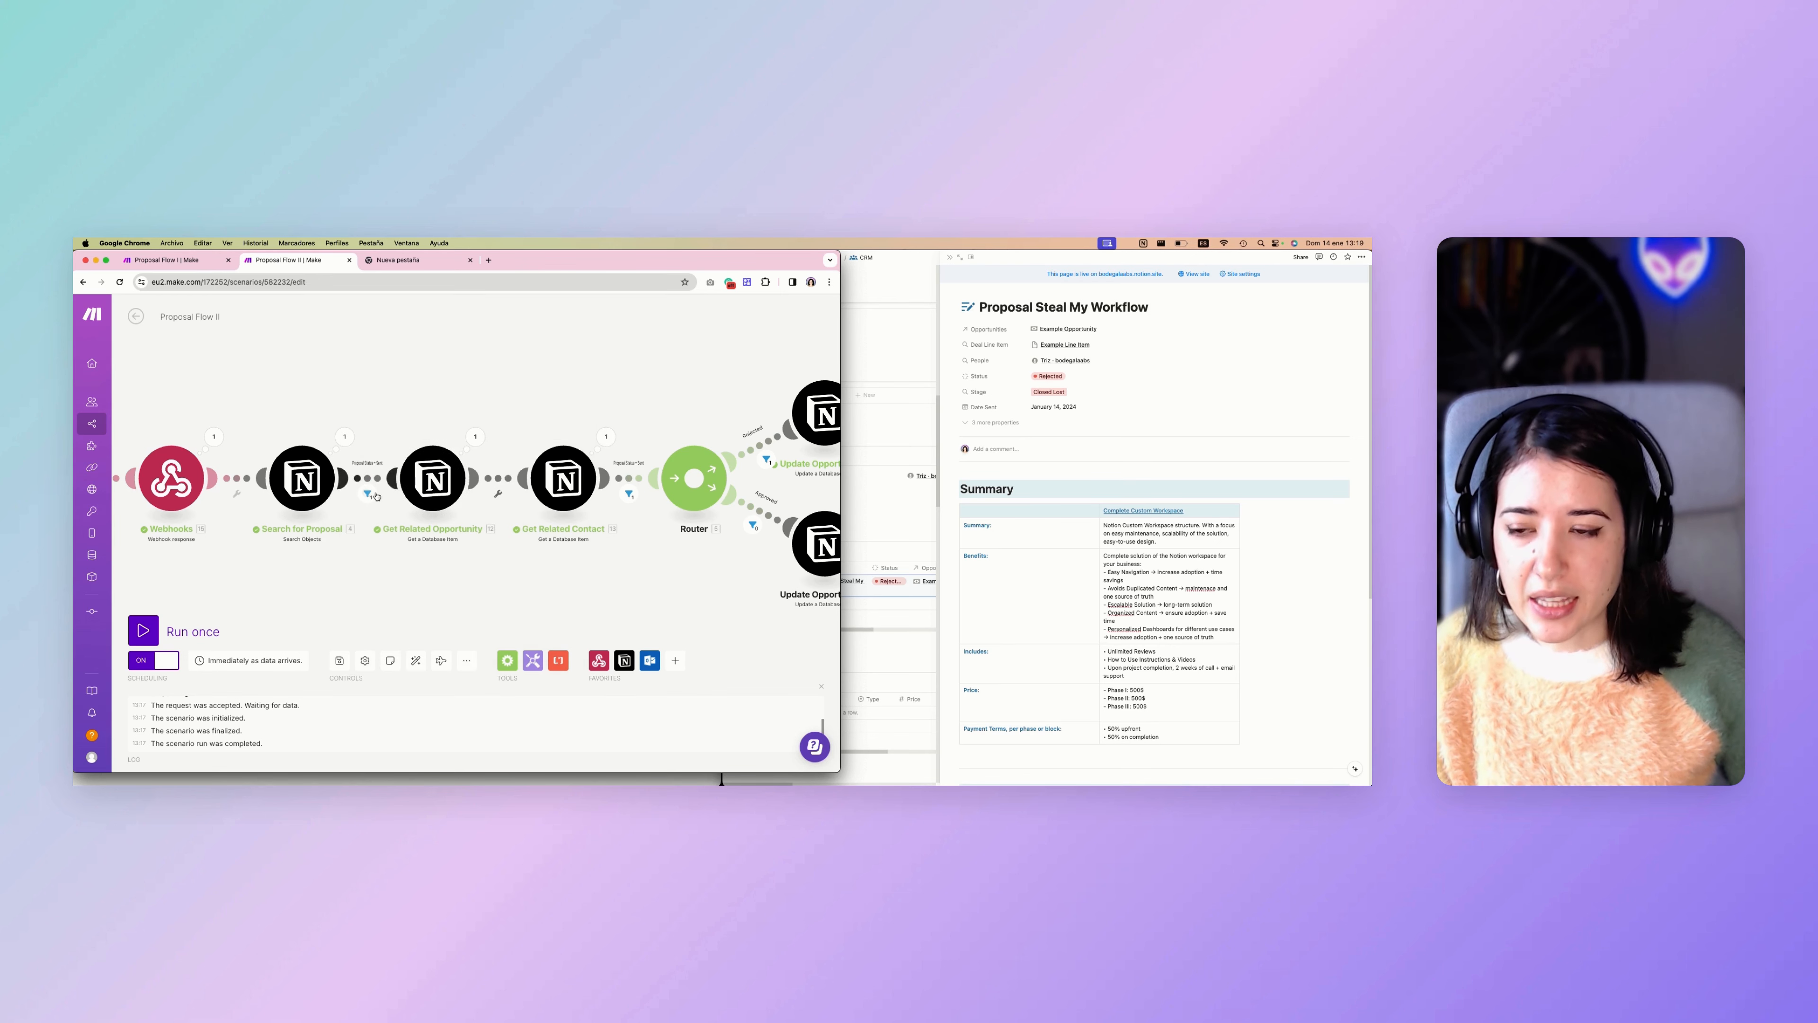
scroll(375, 493, "right", 2)
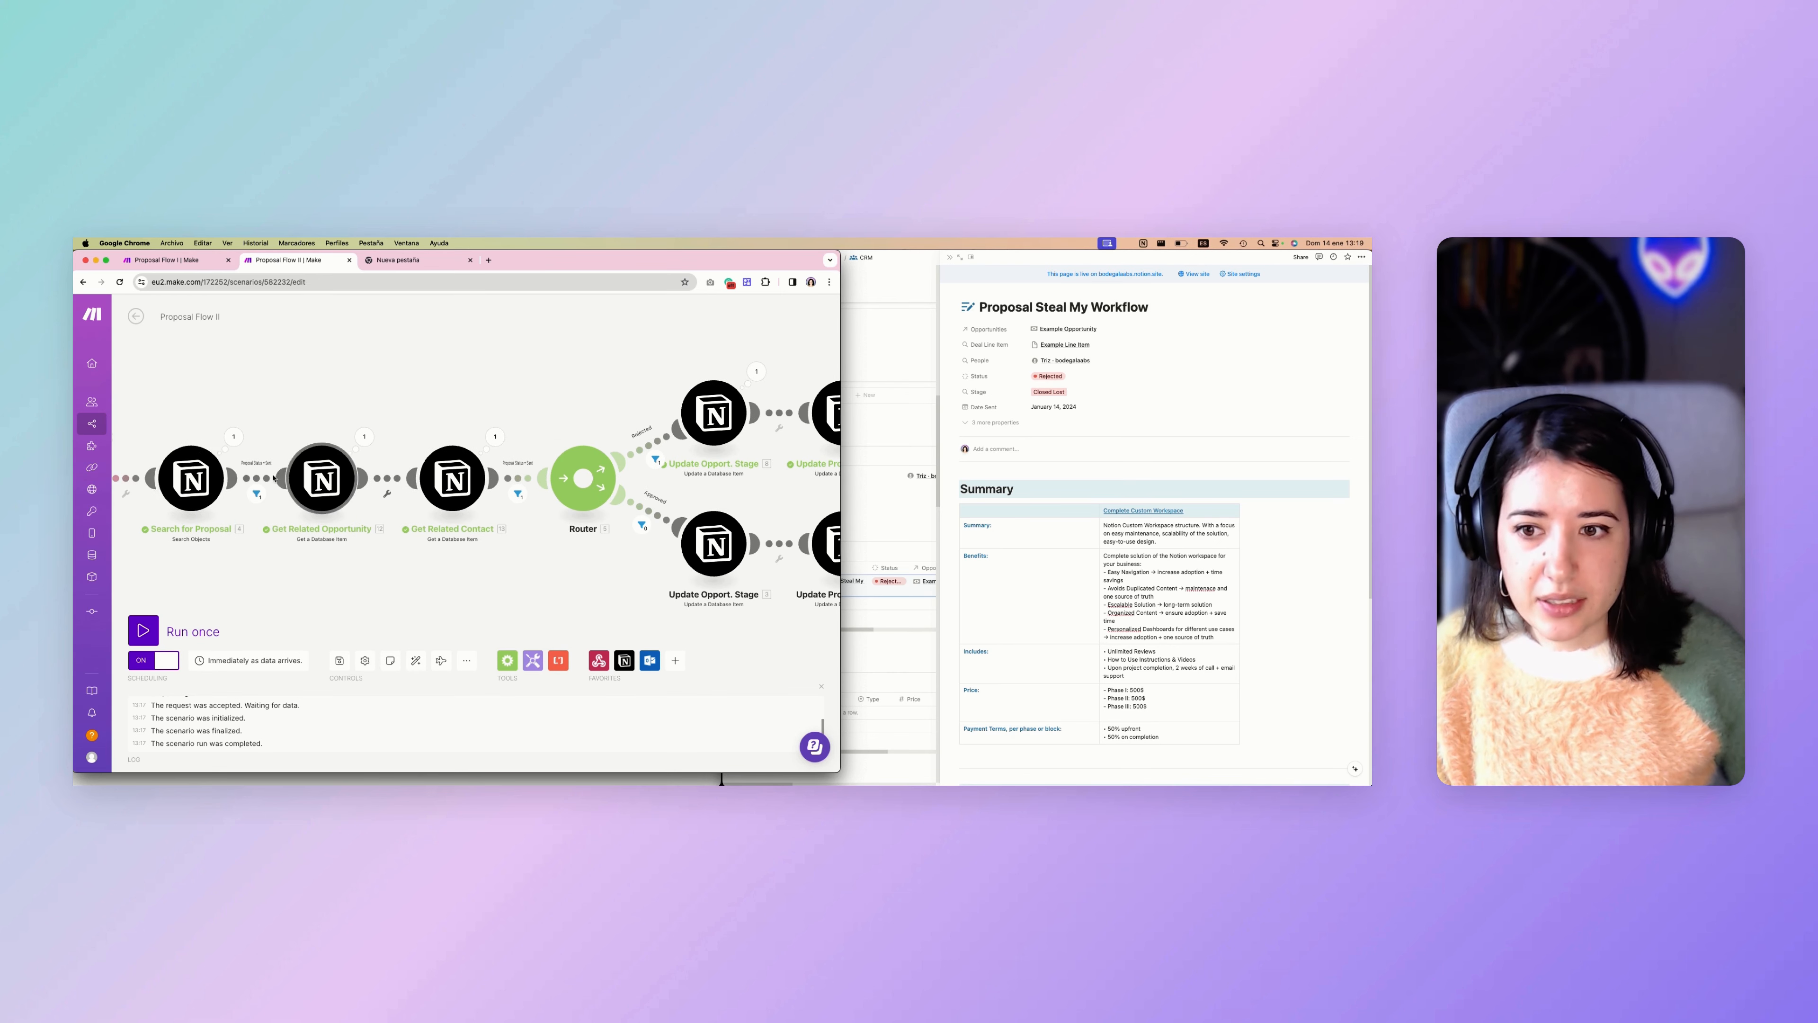
scroll(565, 485, "right", 4)
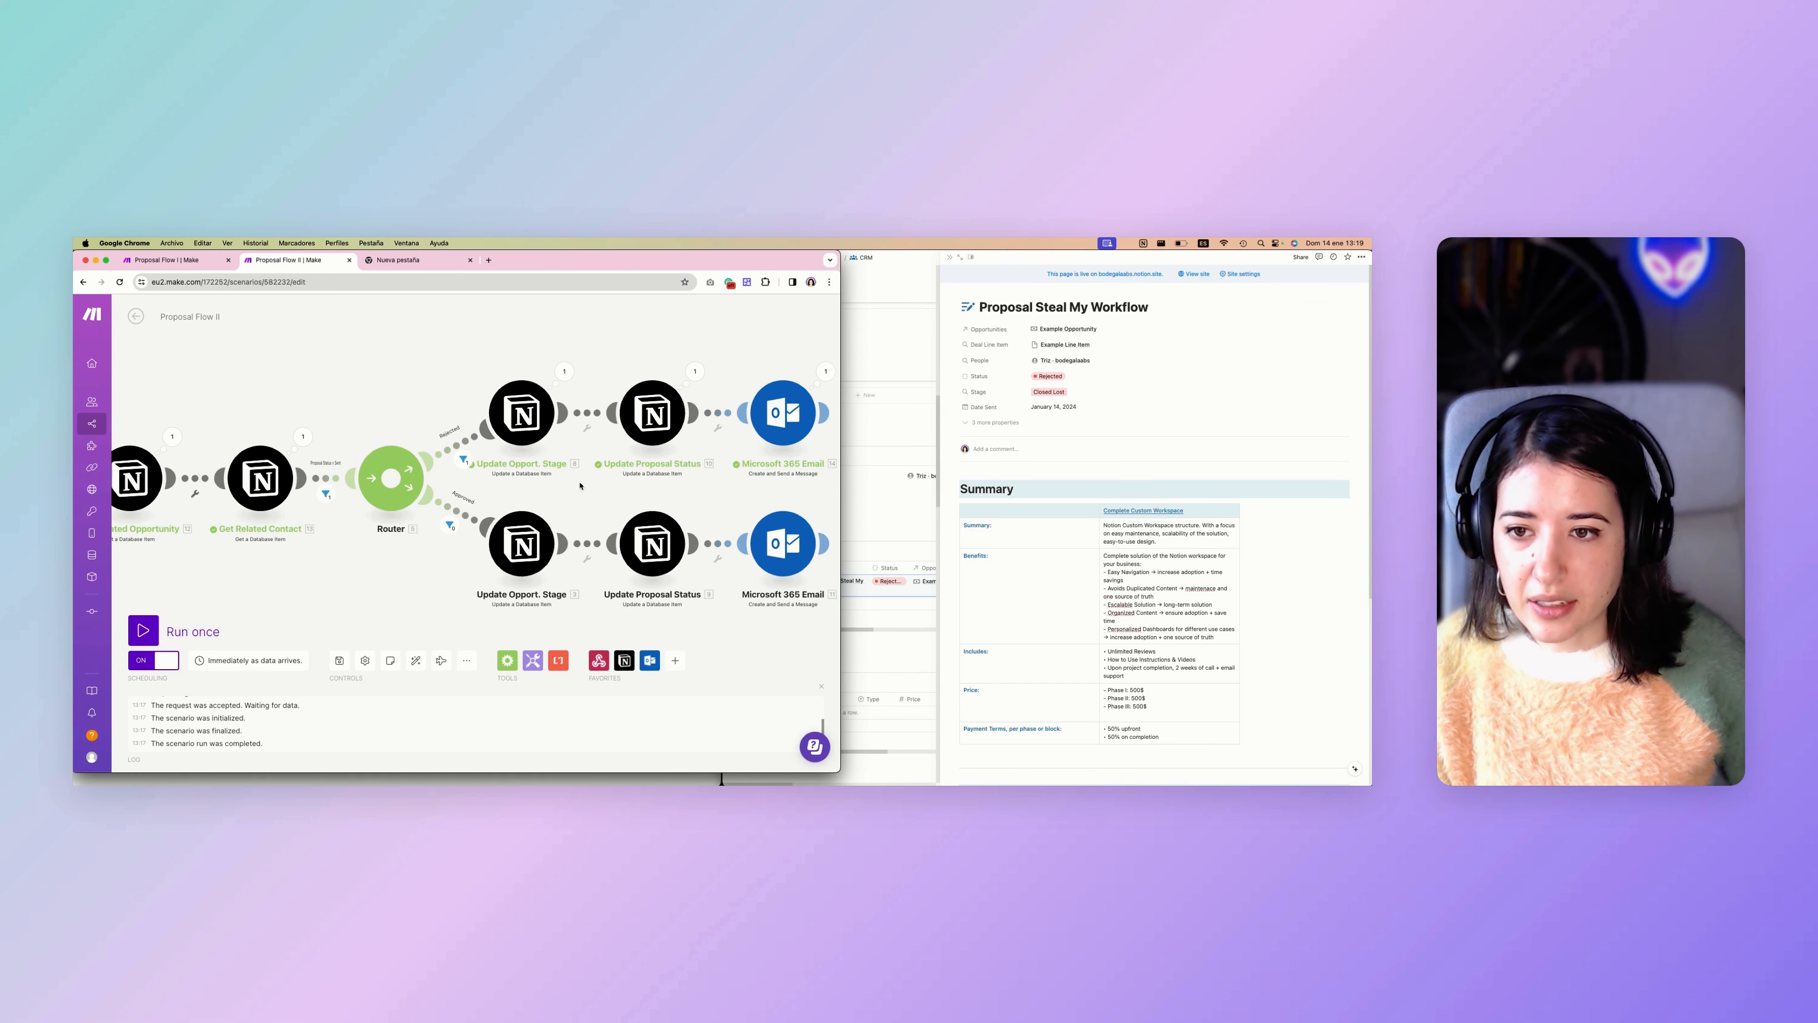
Examine the router's rejected branch and compare its update modules with the proposal's Status and Stage properties in Notion.
scroll(514, 485, "down", 3)
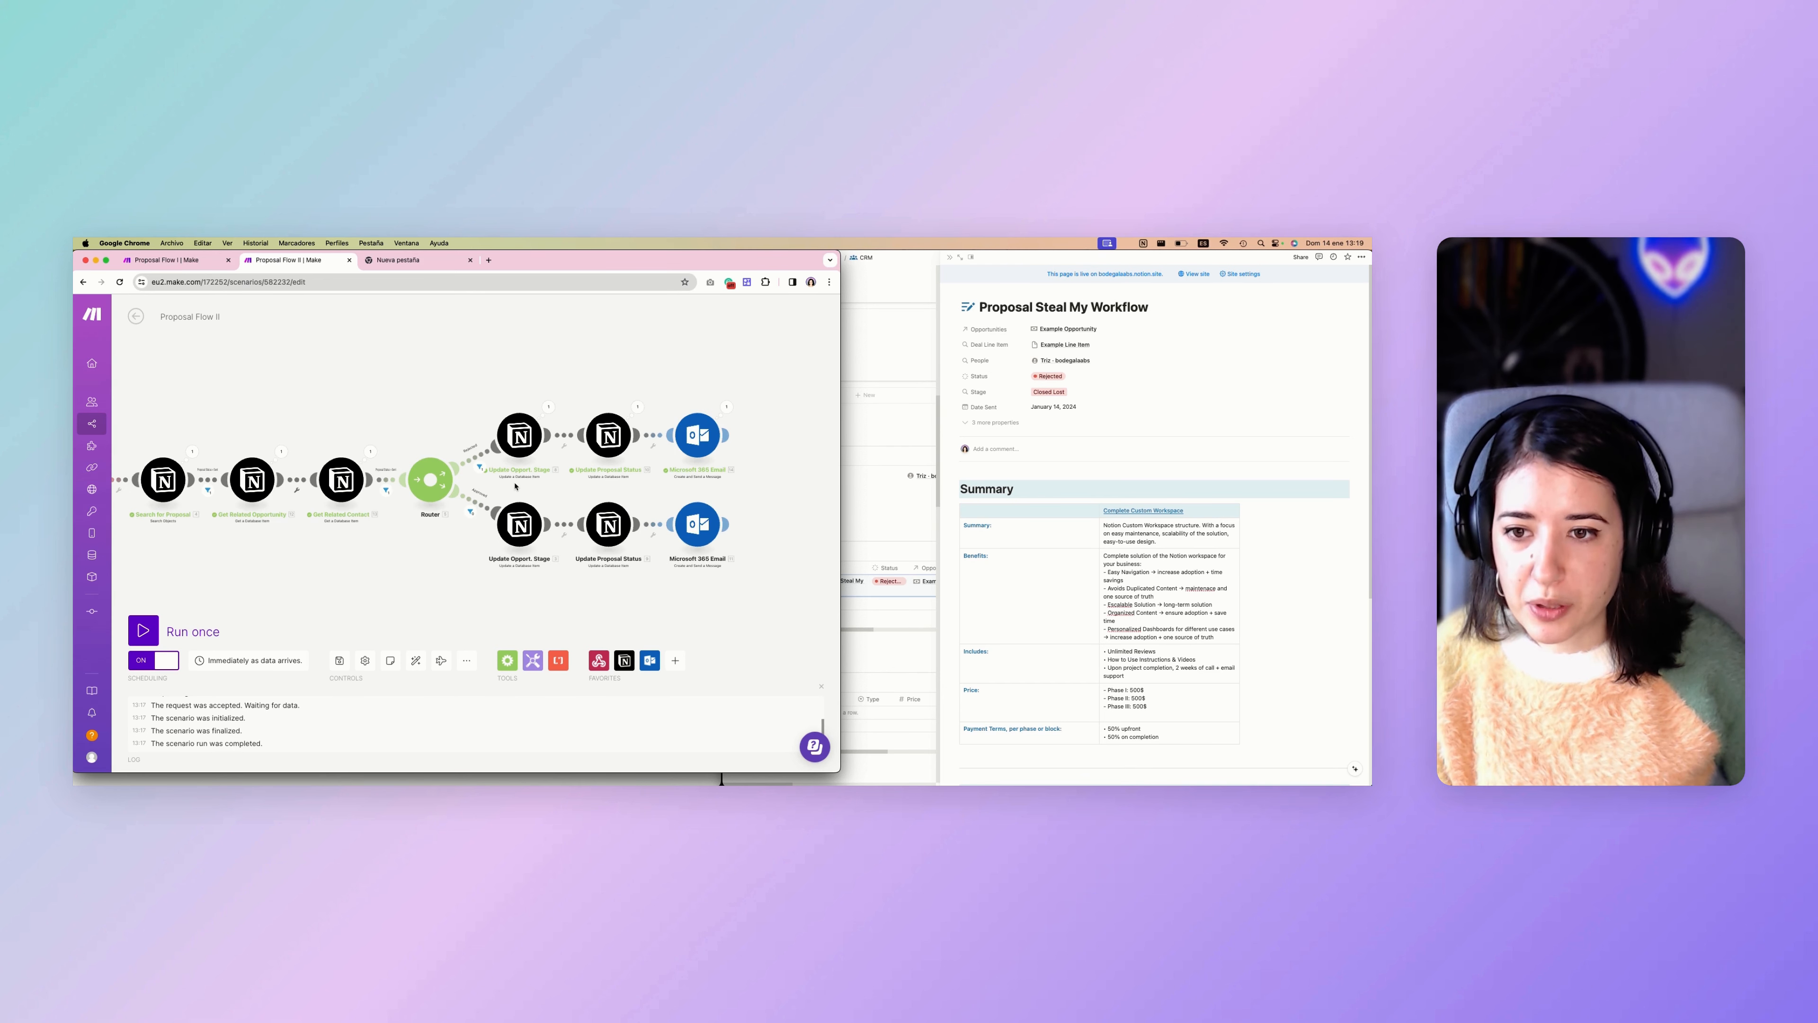
scroll(515, 474, "up", 5)
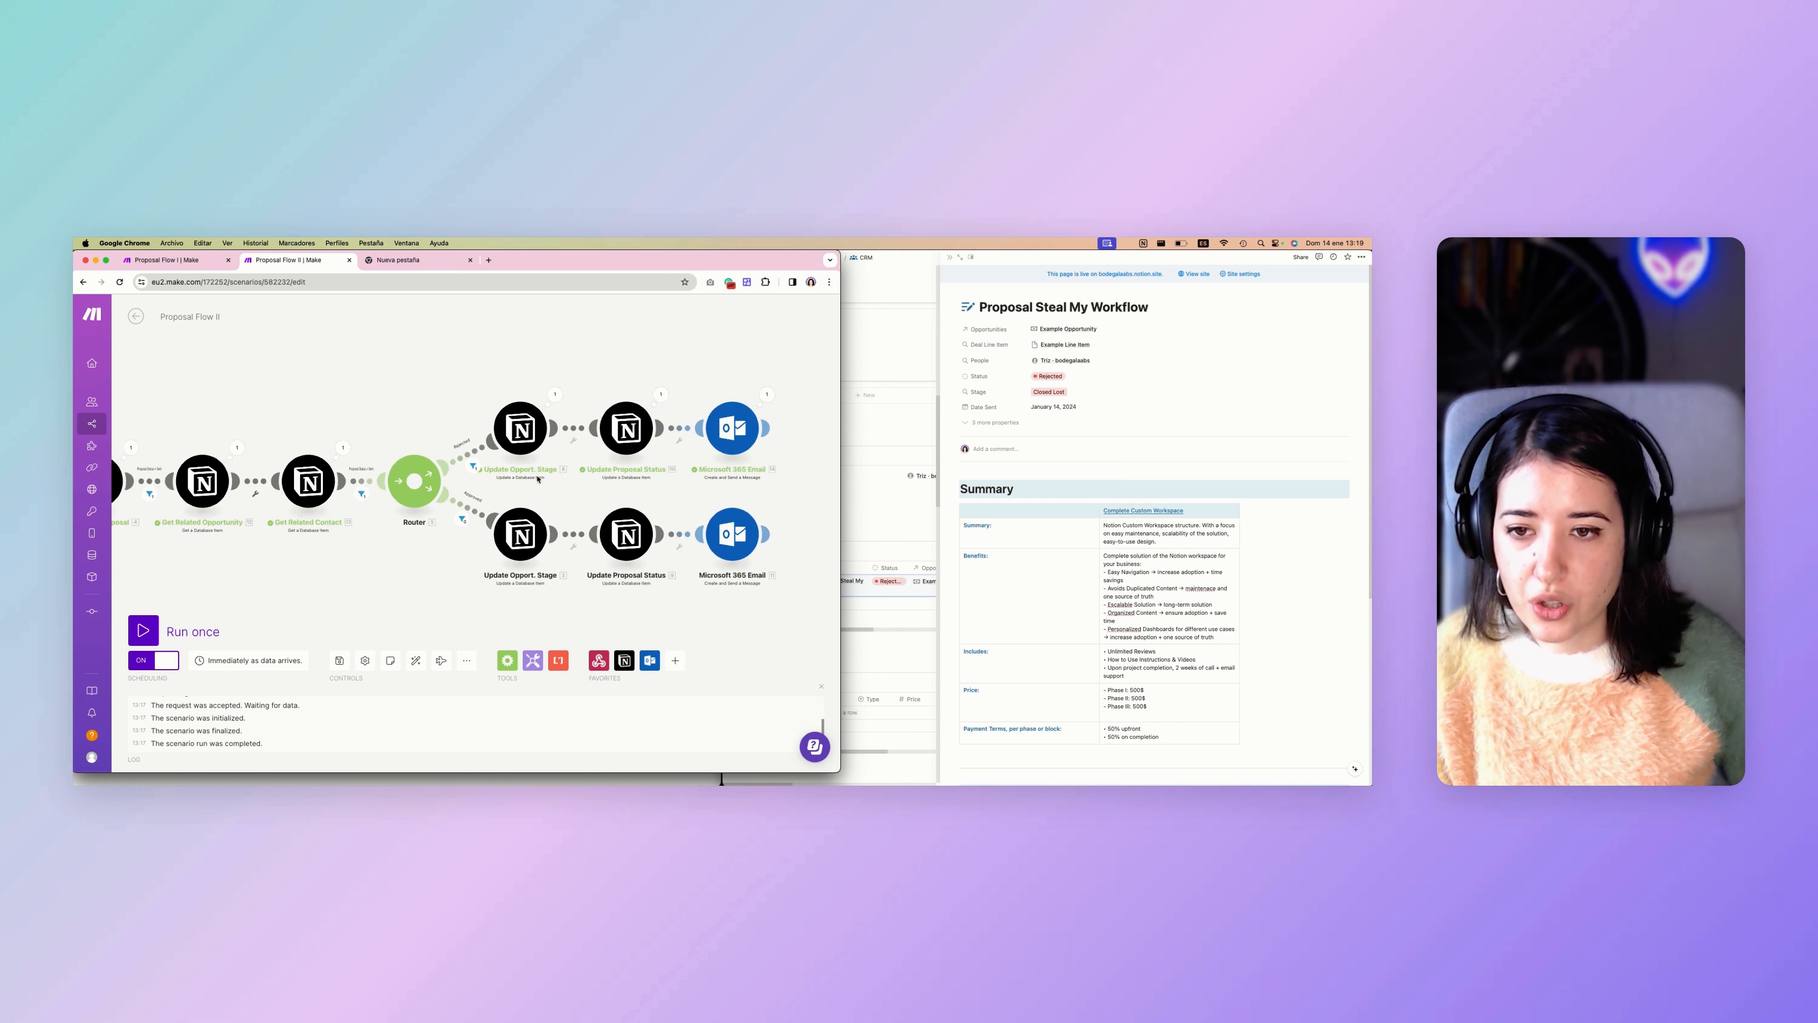
scroll(537, 478, "right", 2)
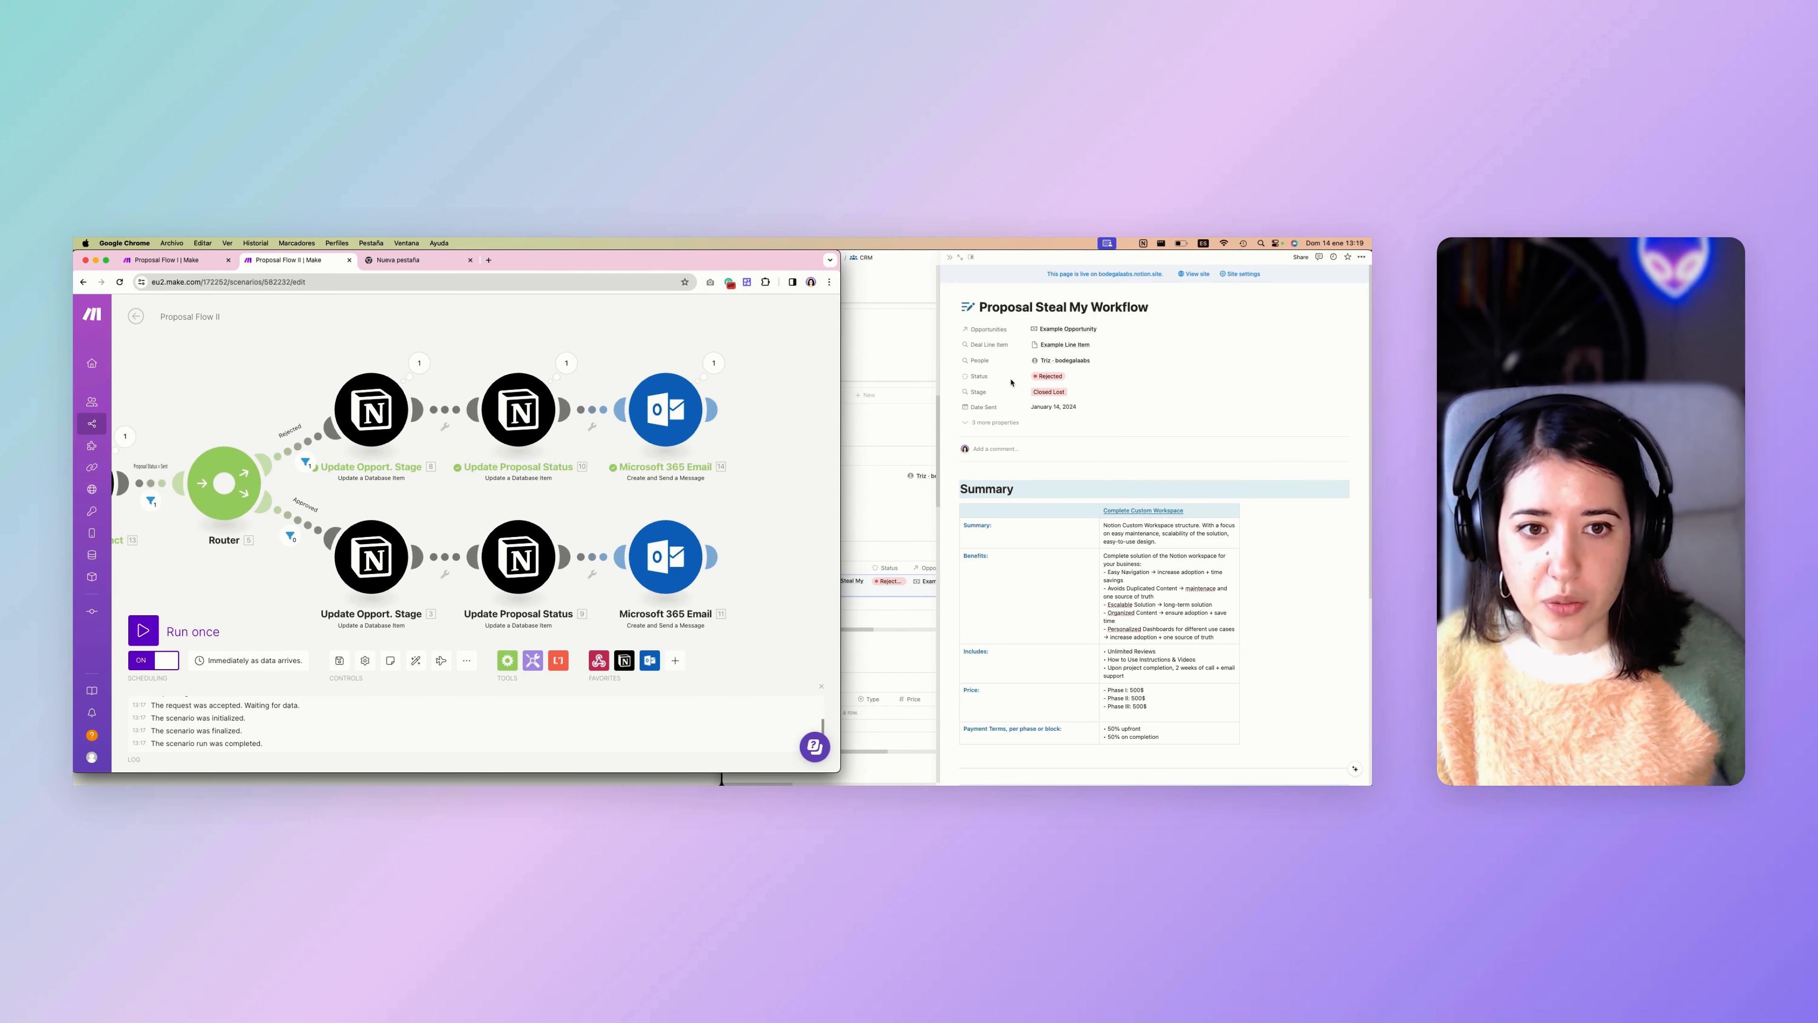
left_click(1005, 404)
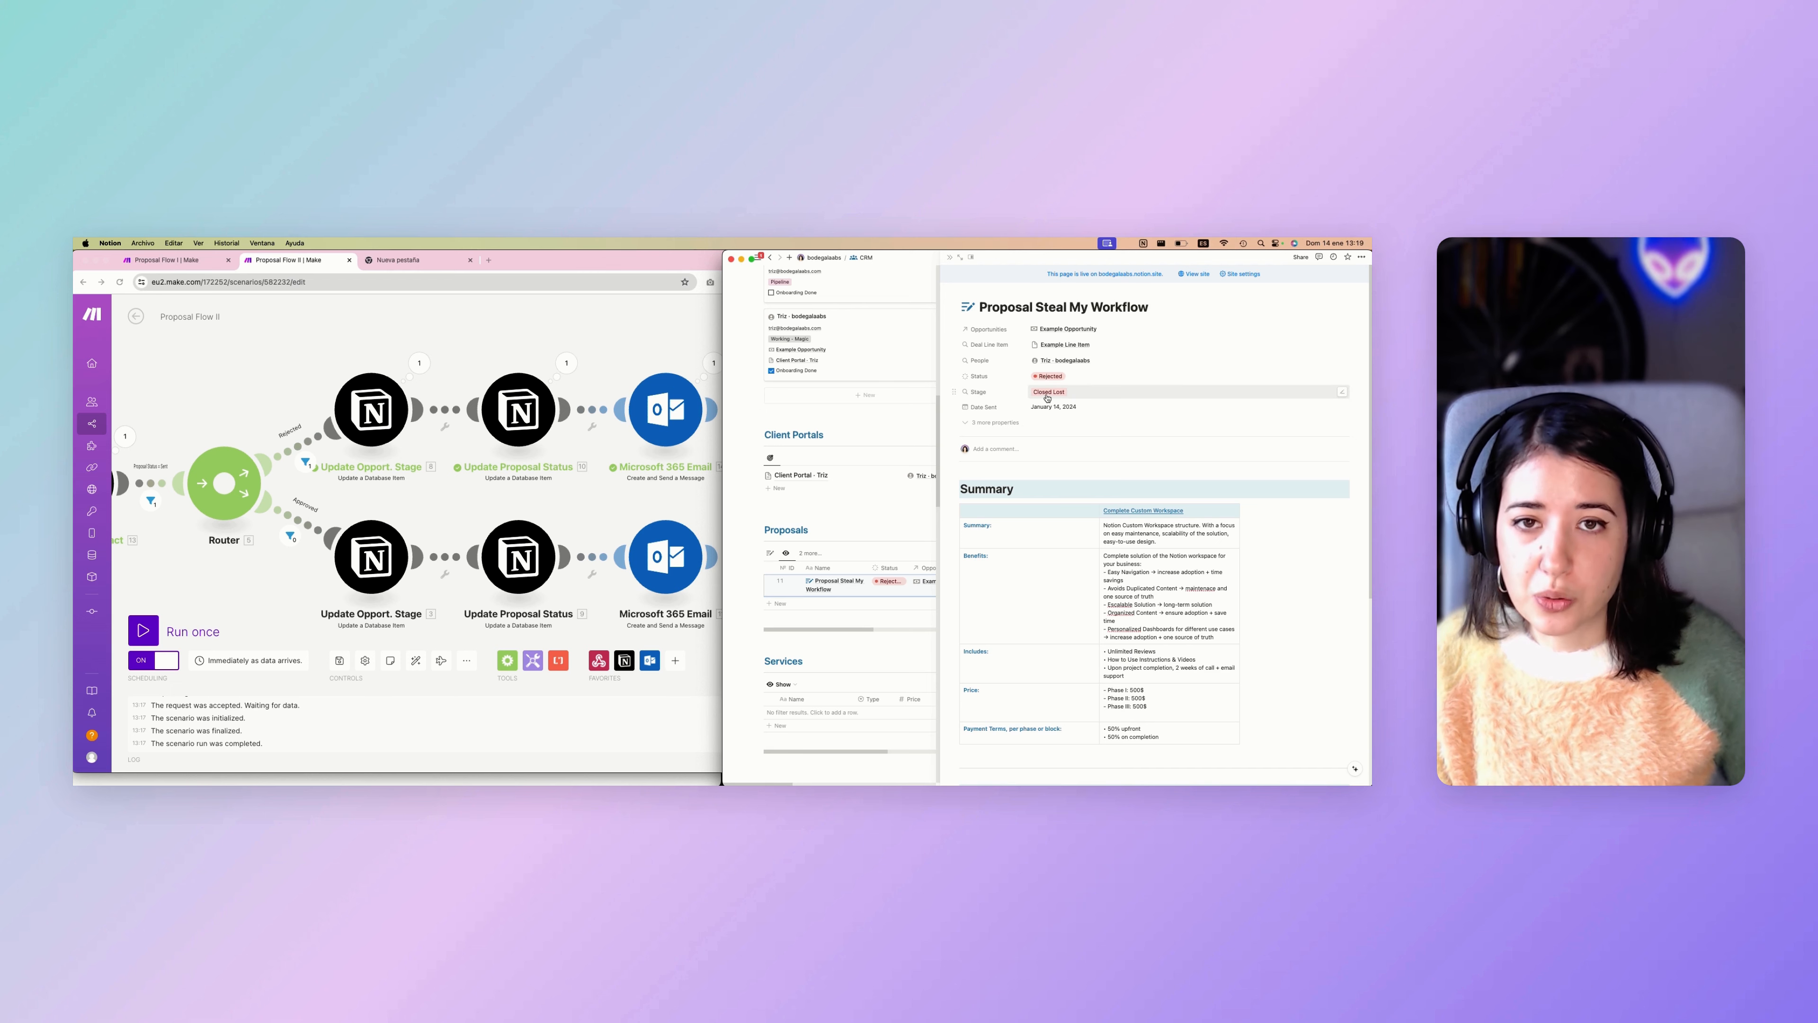
scroll(468, 468, "right", 1)
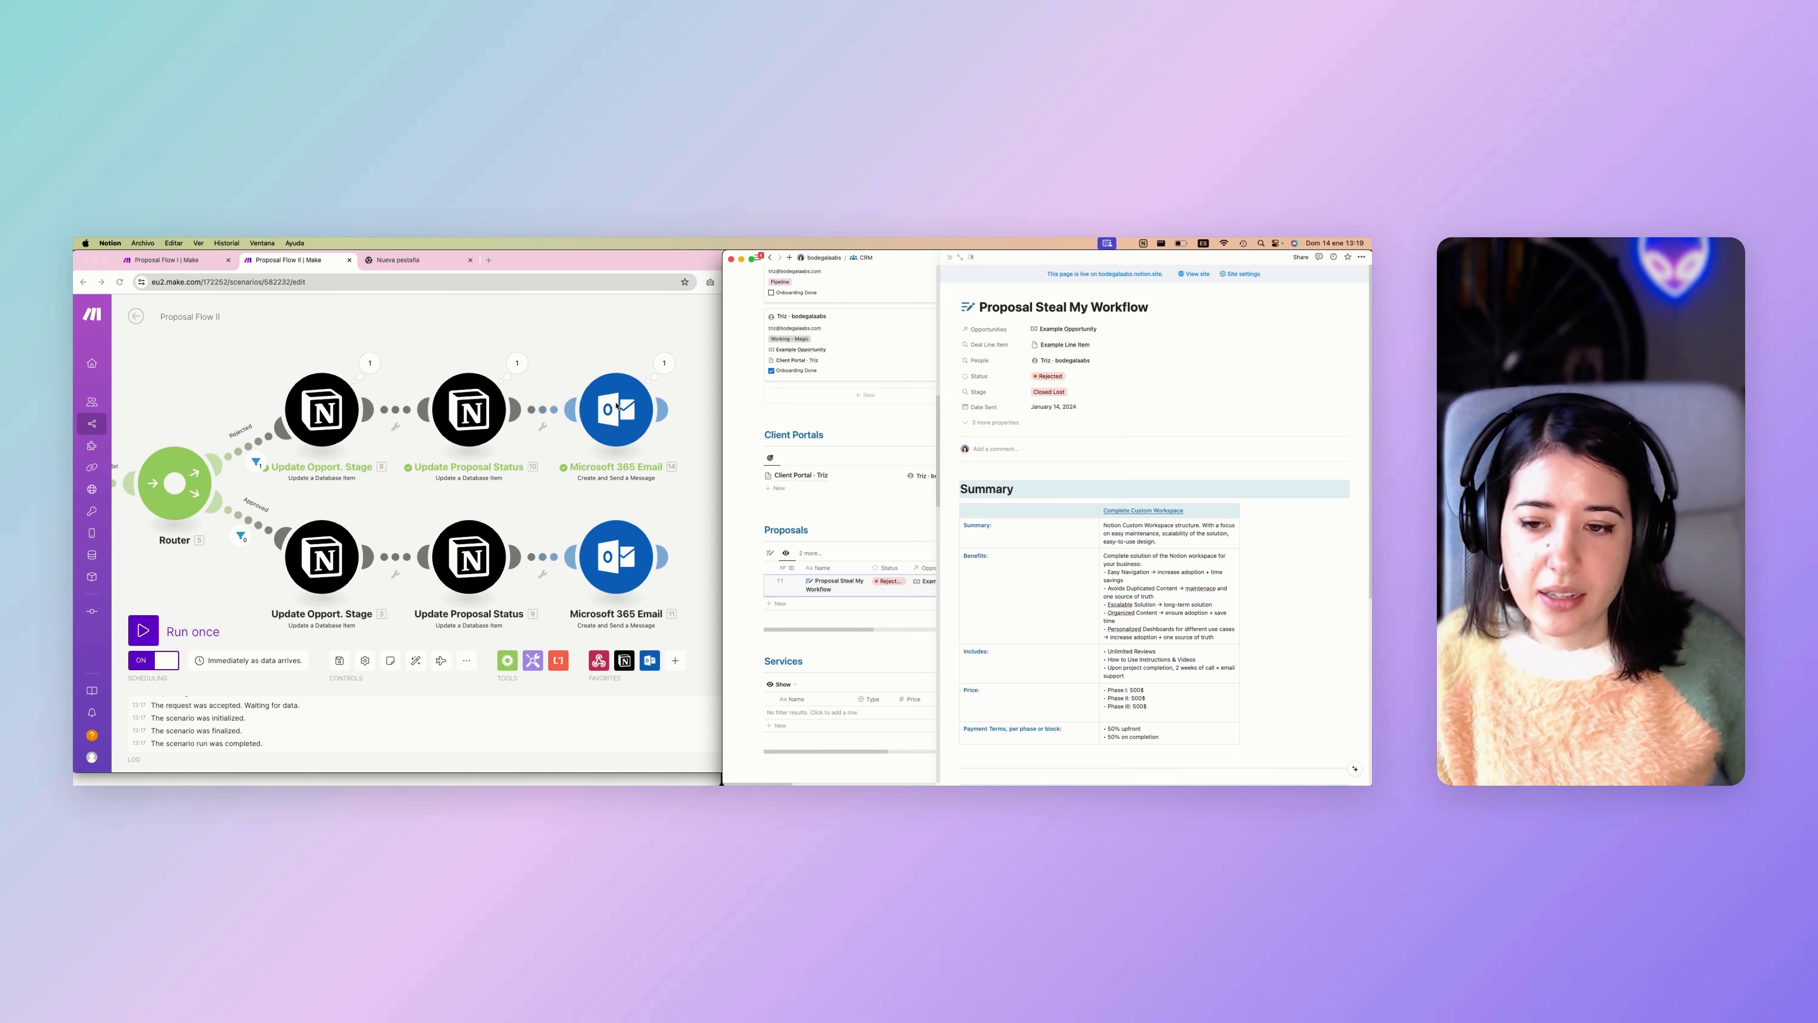
Switch to the "Proposal Steal My Workflow Proposal Rejected!" email in Outlook and read through its message.
left_click(534, 723)
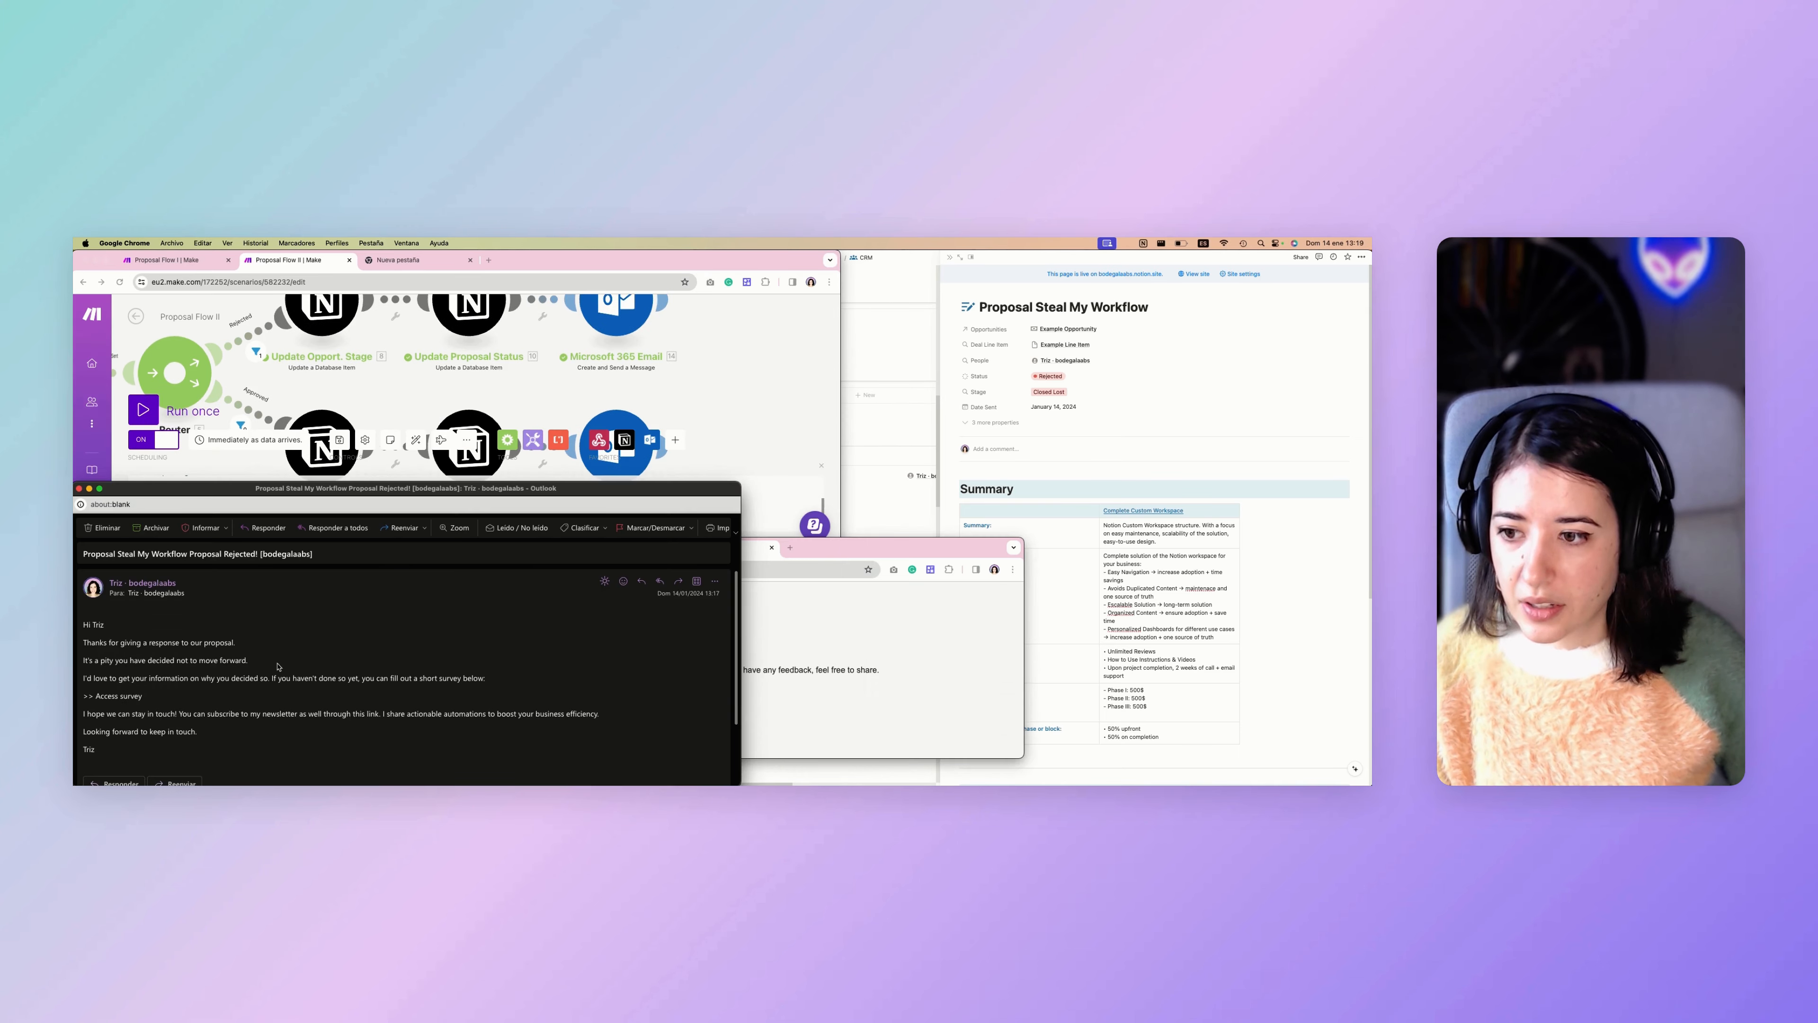
scroll(279, 660, "down", 1)
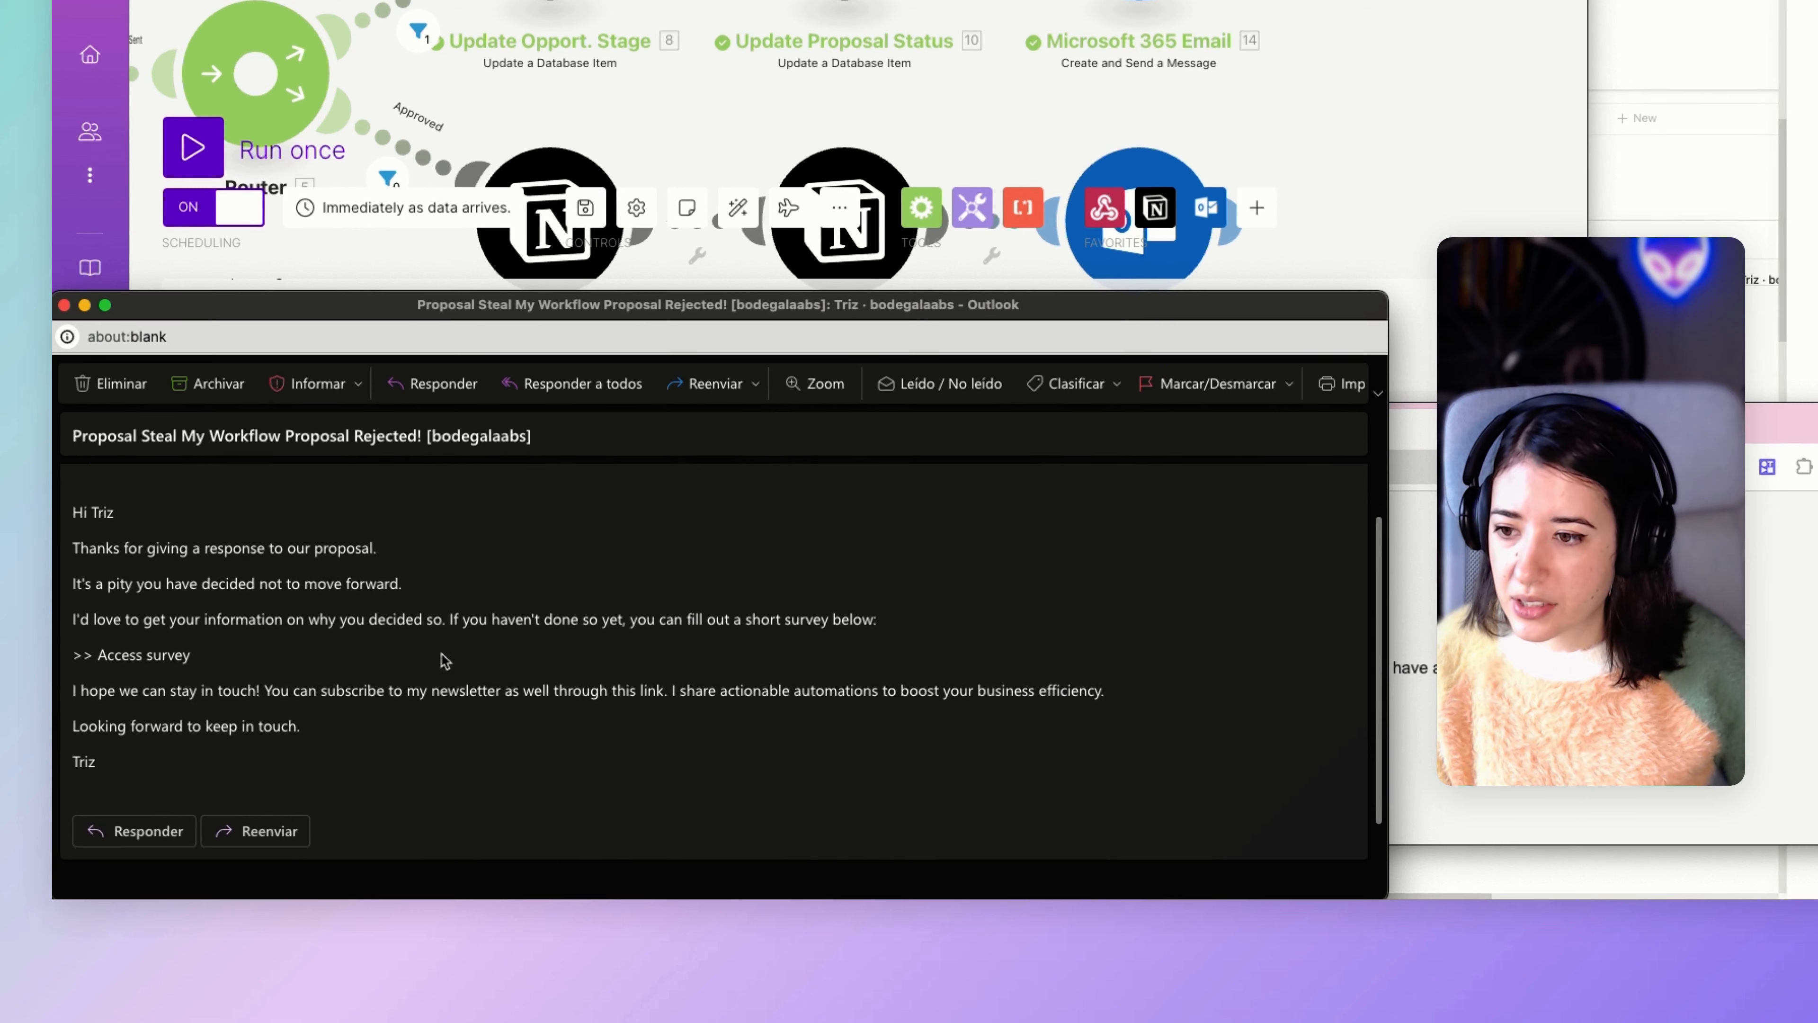
scroll(120, 619, "up", 1)
scroll(141, 565, "up", 2)
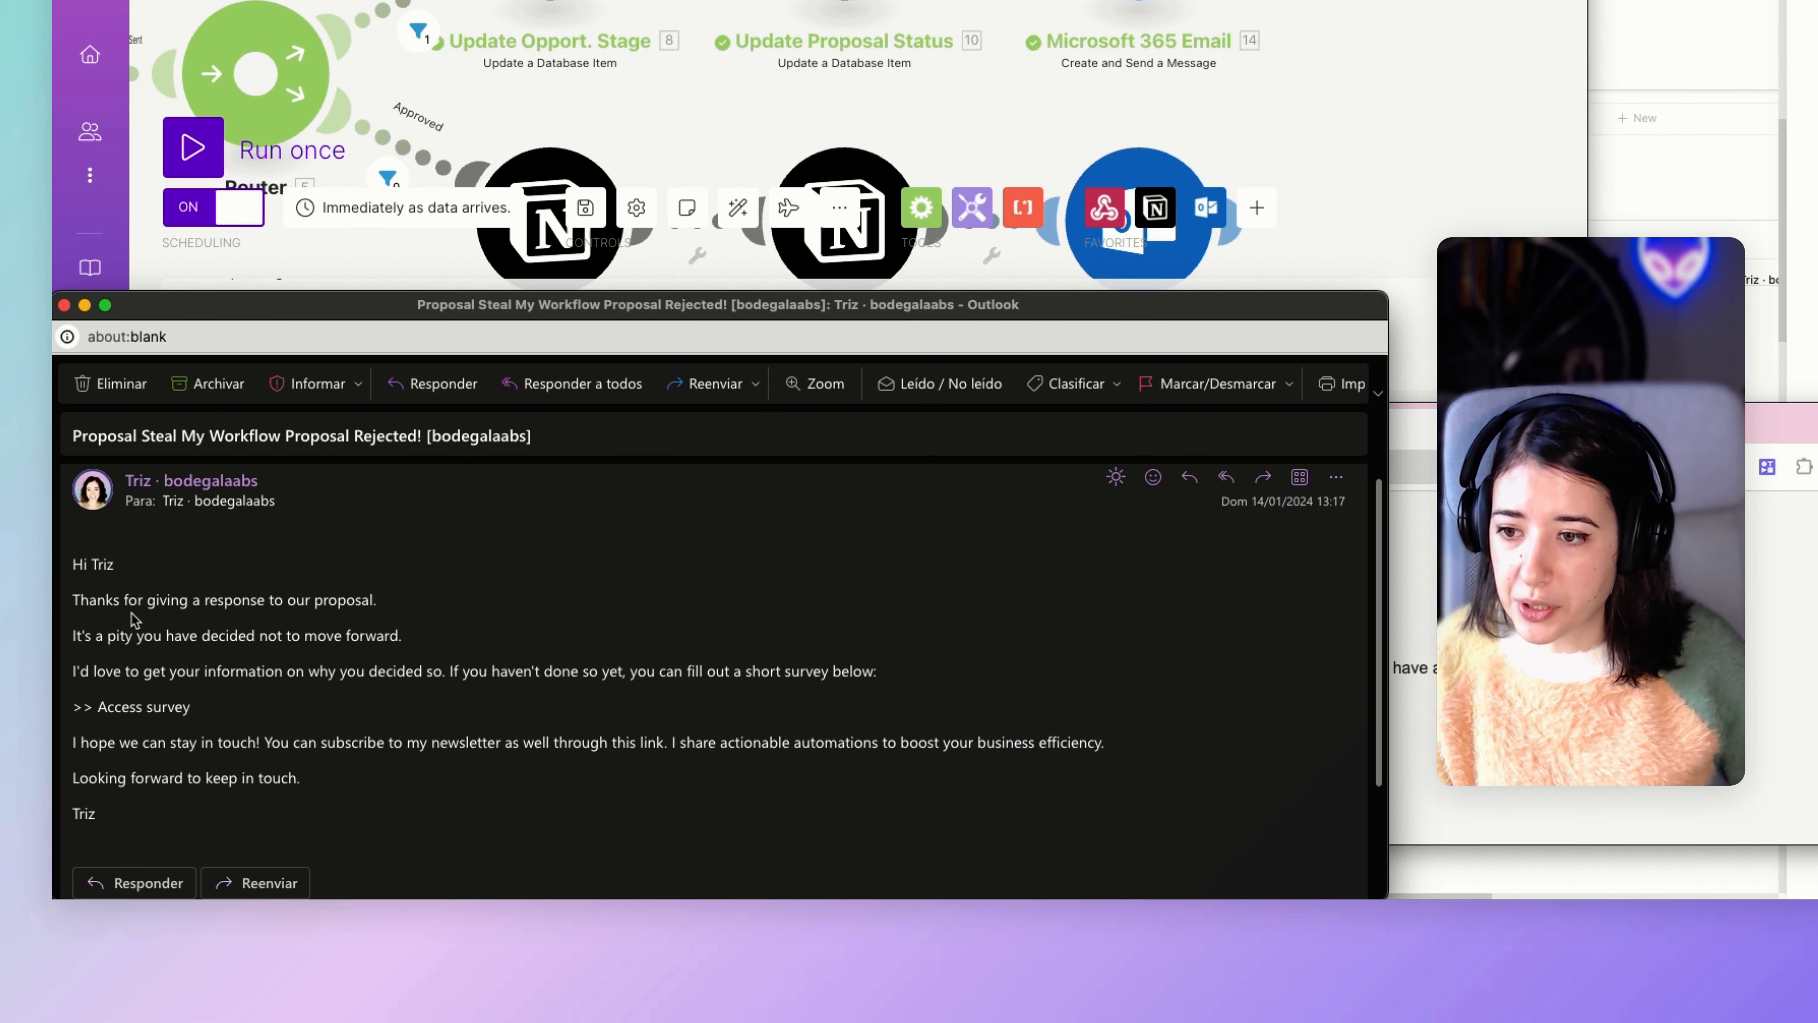
scroll(134, 619, "down", 1)
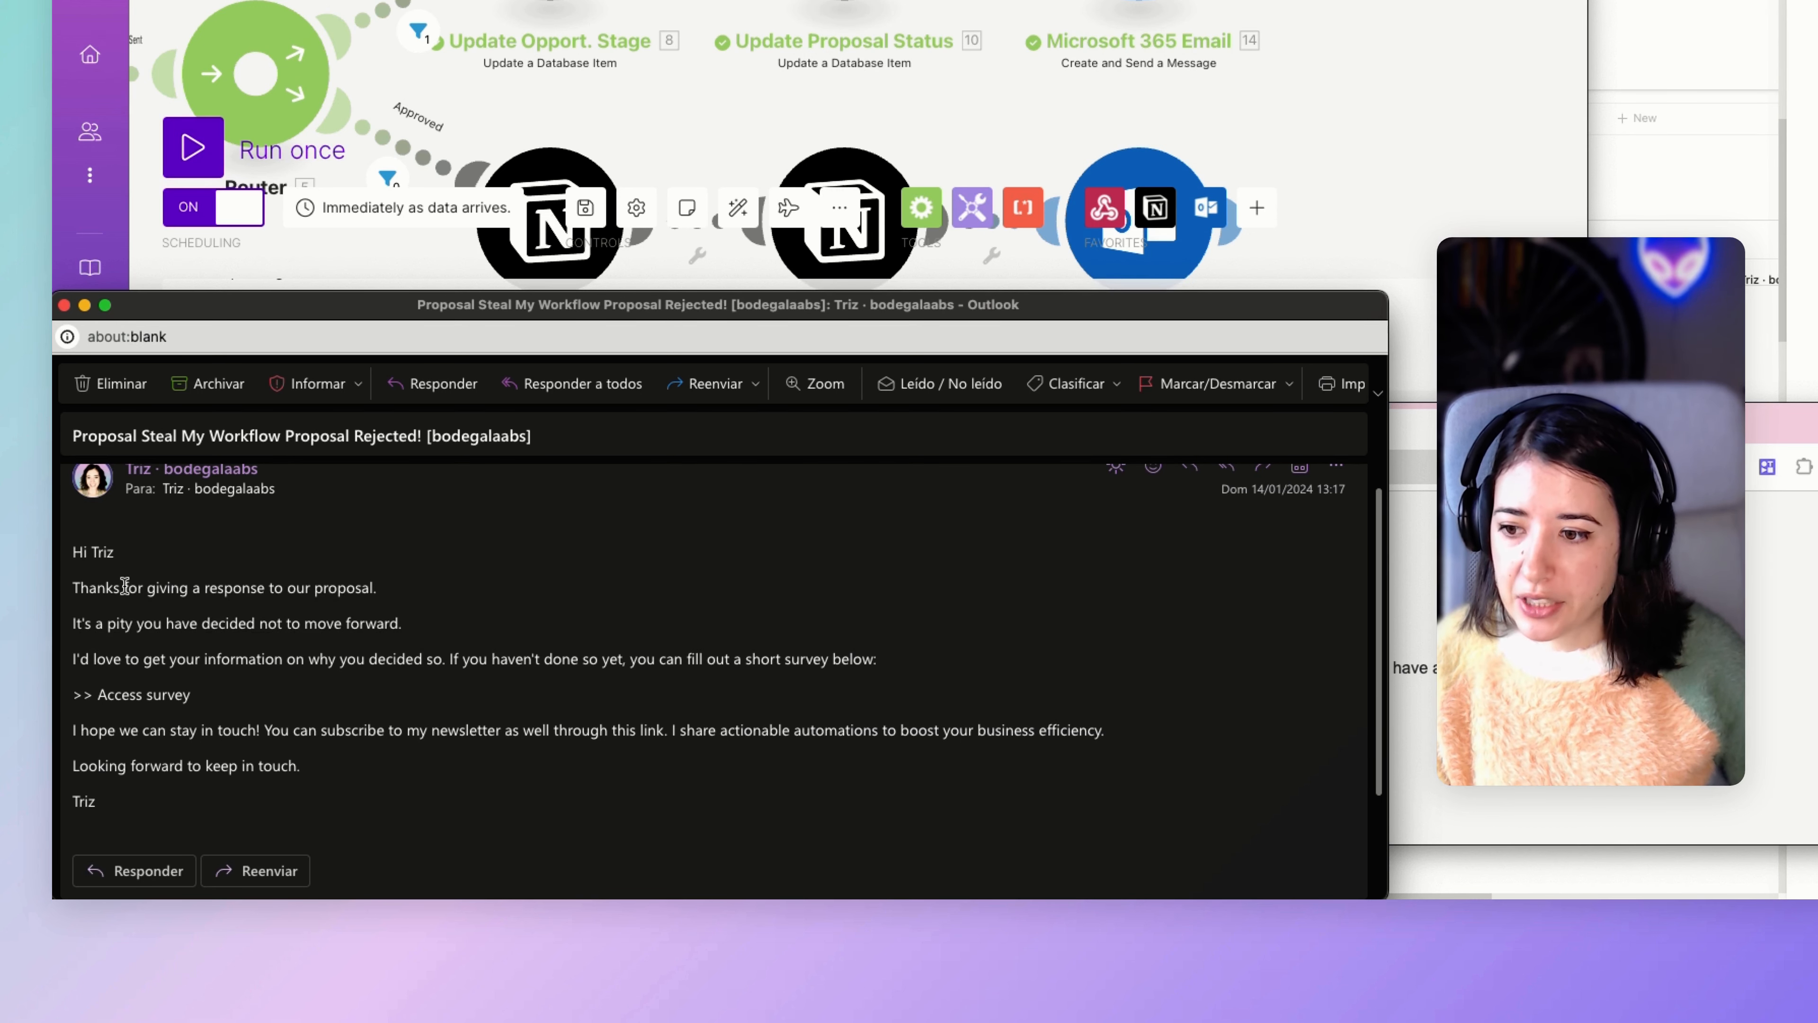
scroll(124, 586, "down", 1)
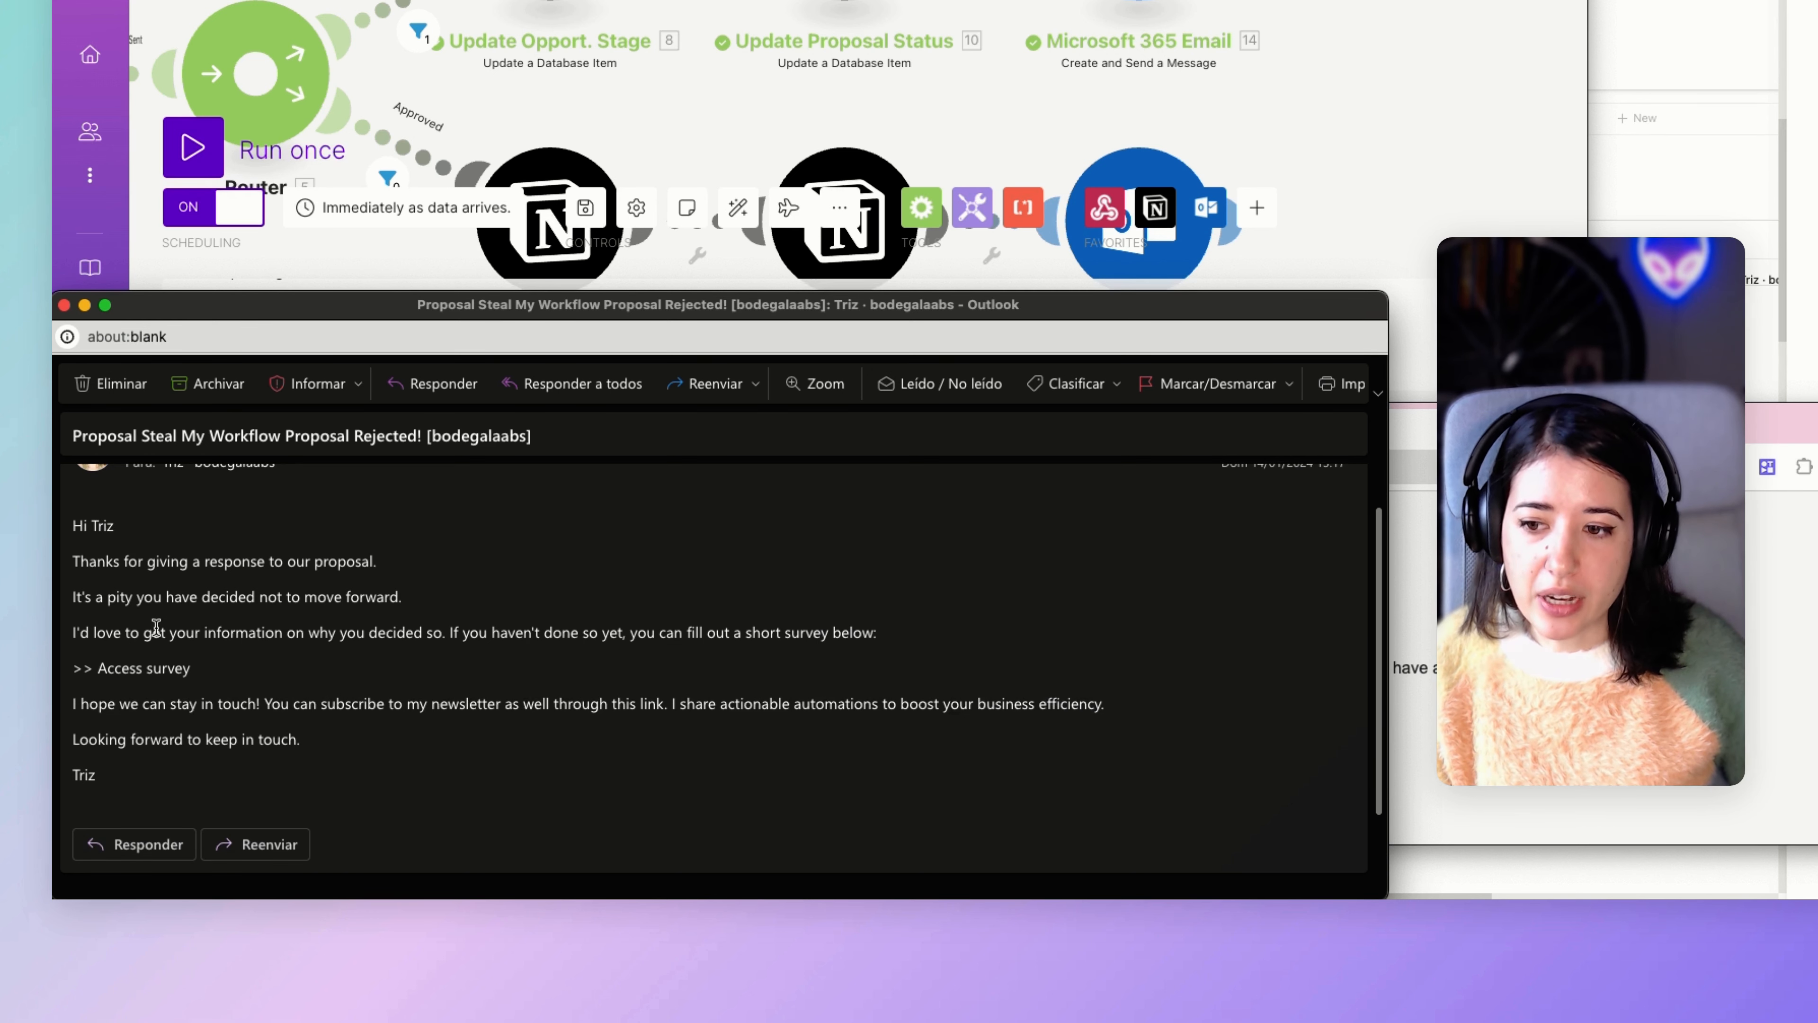
scroll(430, 635, "down", 1)
scroll(465, 634, "down", 1)
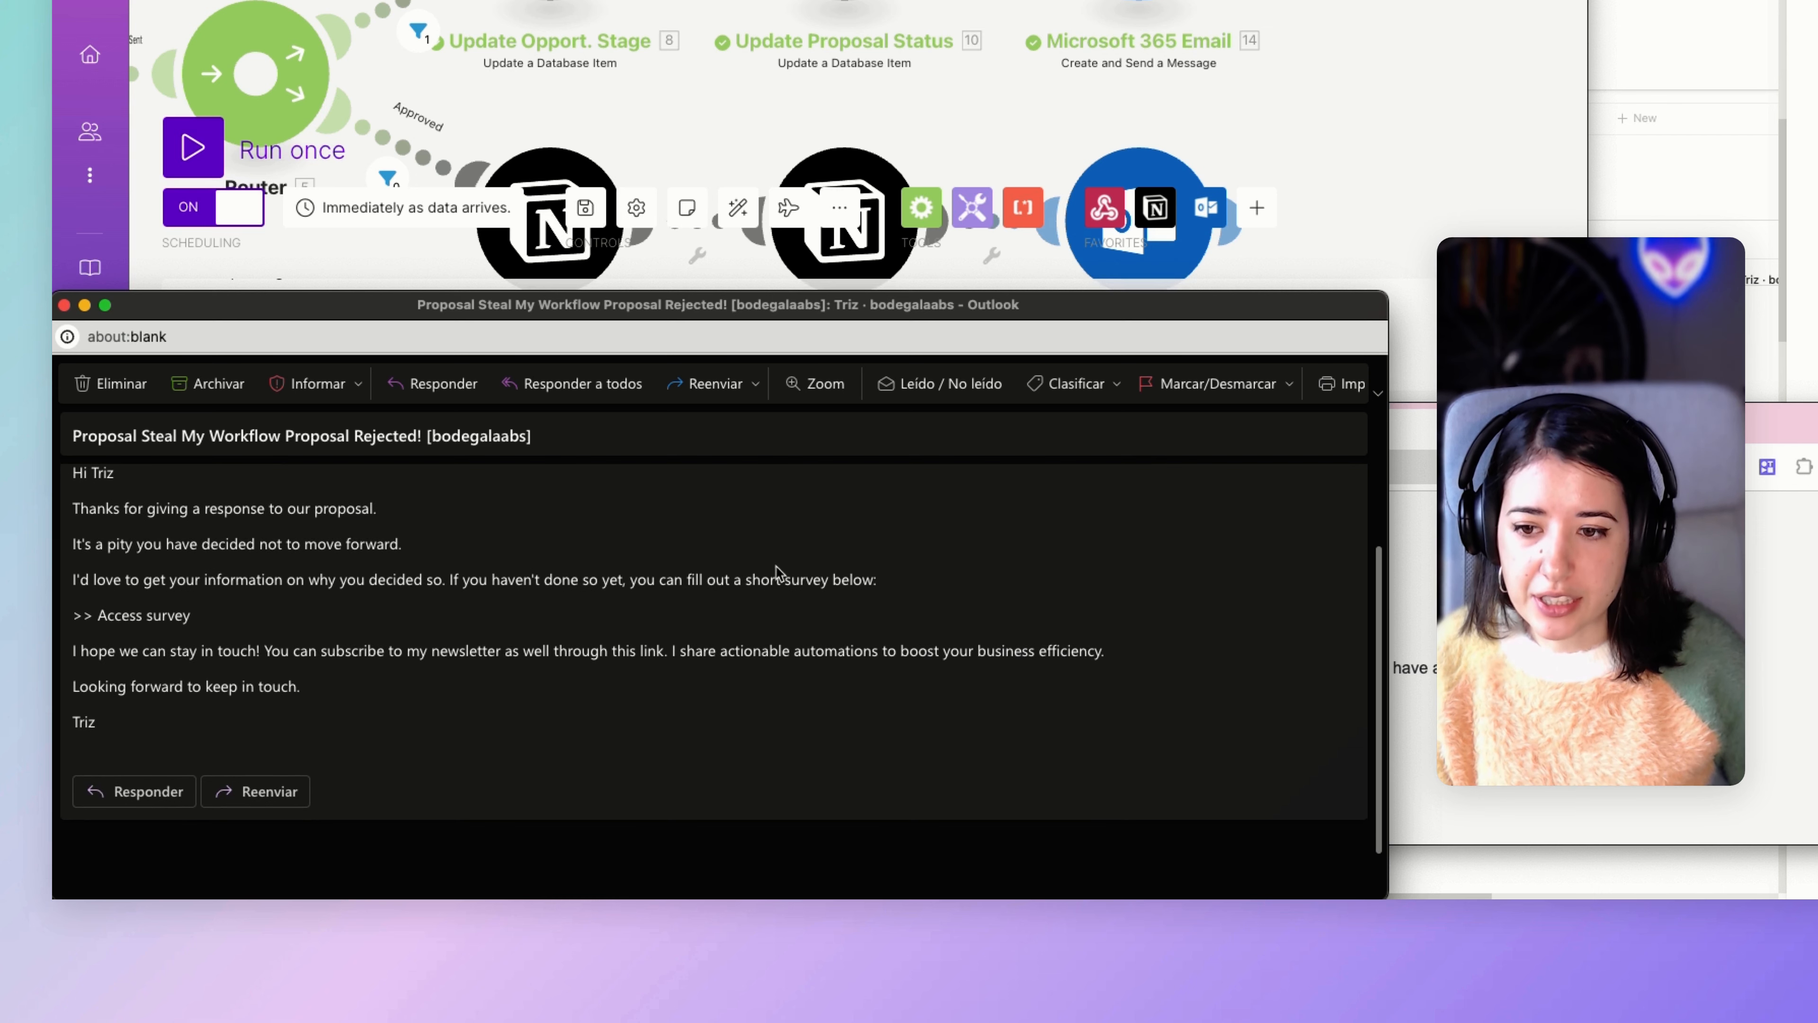
Highlight the ">> Access survey" line in the rejection email to point out the feedback survey, then clear the selection.
mouse_move(190, 616)
left_mouse_down()
mouse_move(76, 618)
mouse_move(192, 617)
left_mouse_up()
left_click(81, 626)
left_click(77, 617)
left_click(192, 617)
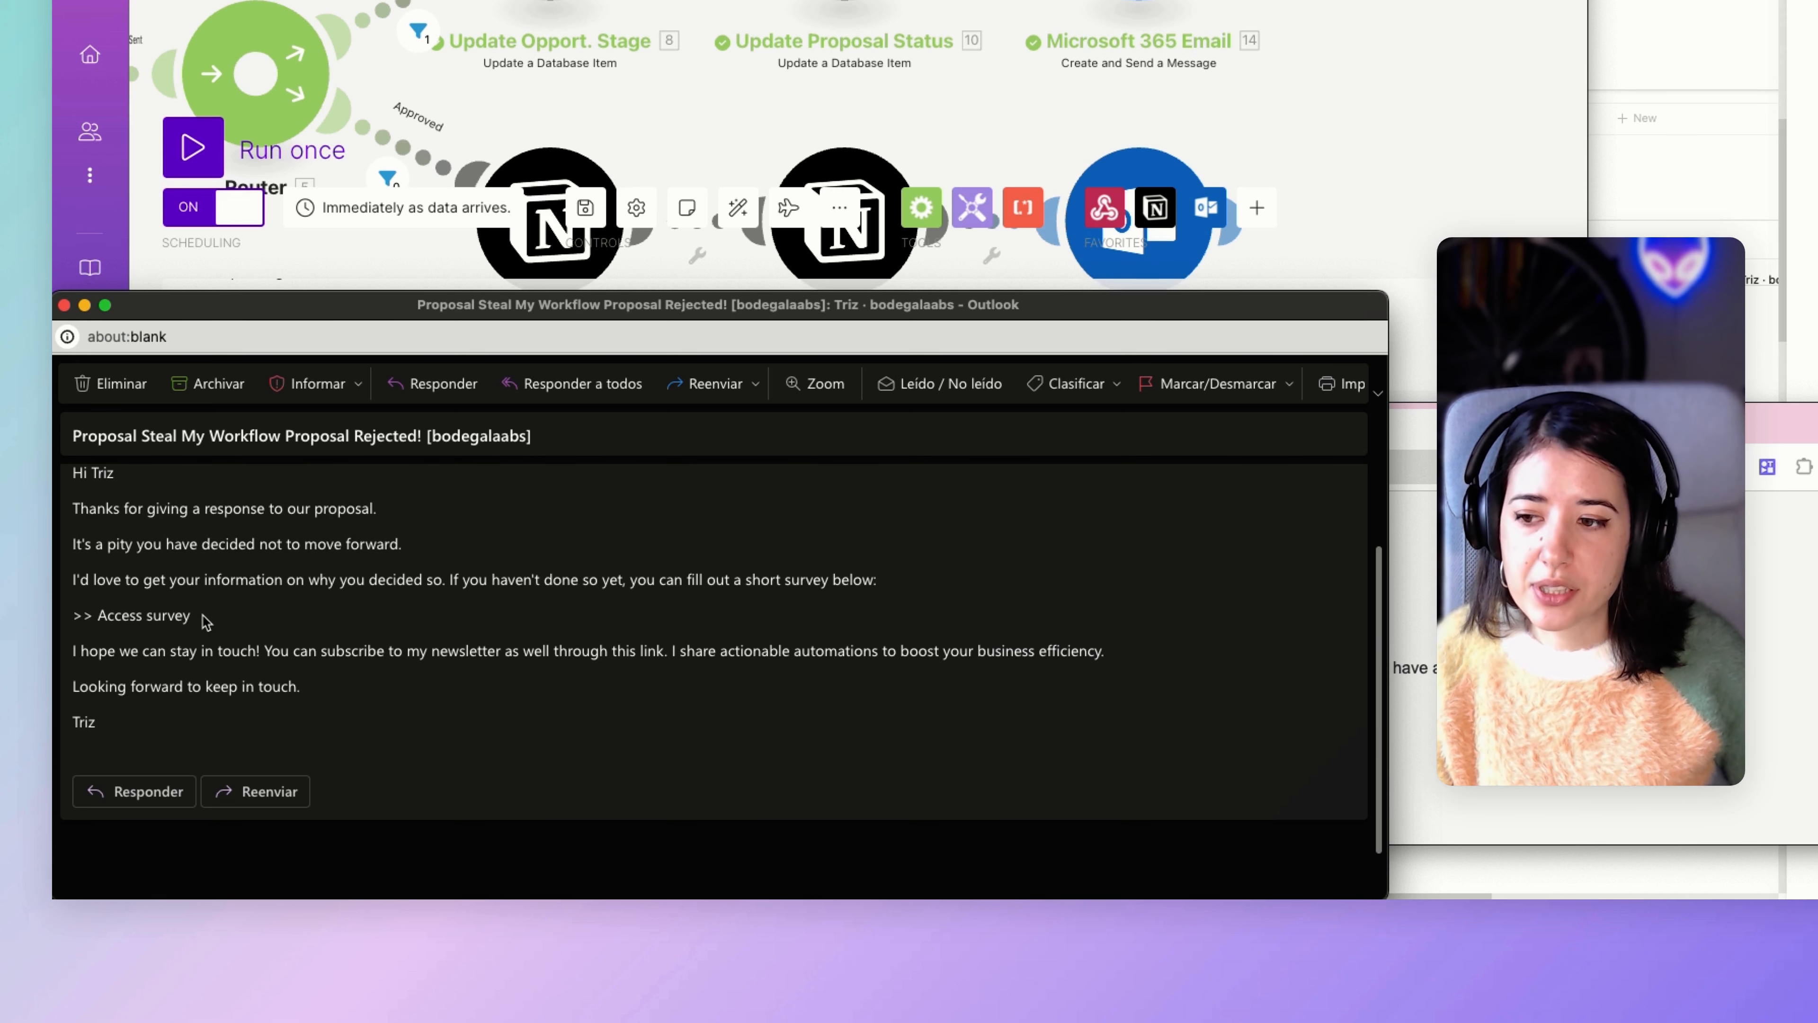
left_click_drag(193, 616, 74, 620)
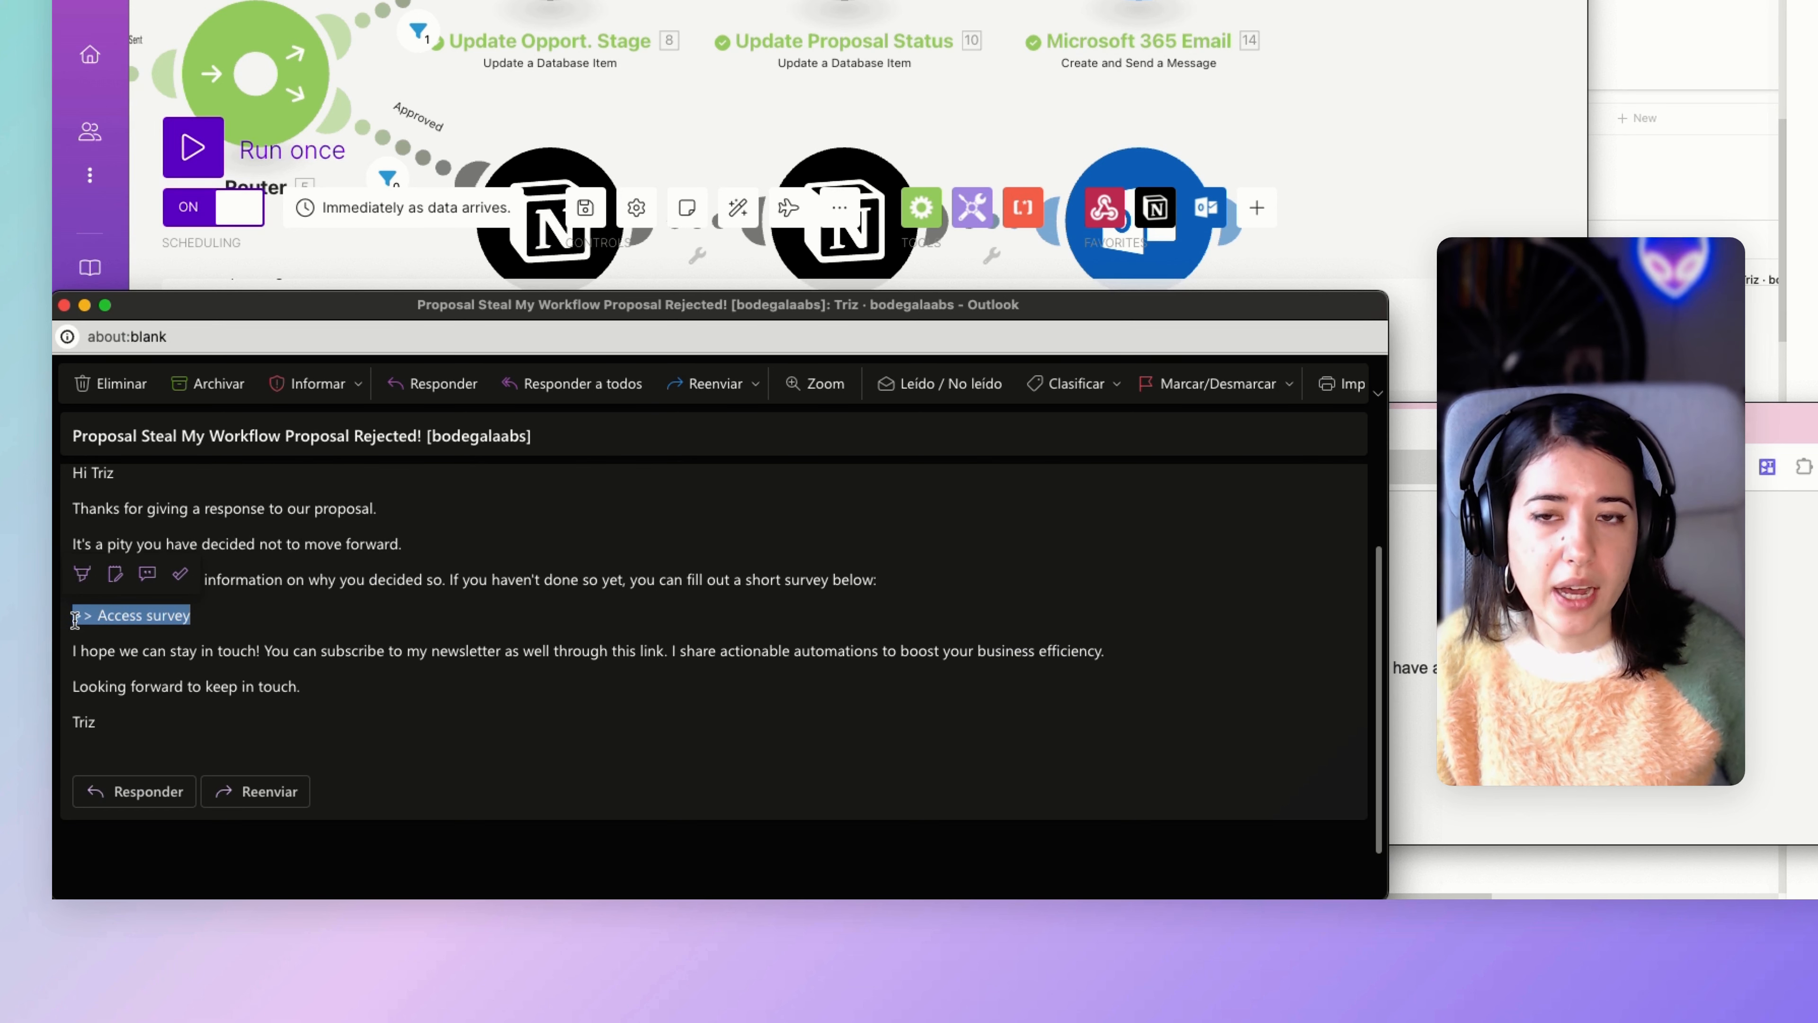
left_click(164, 622)
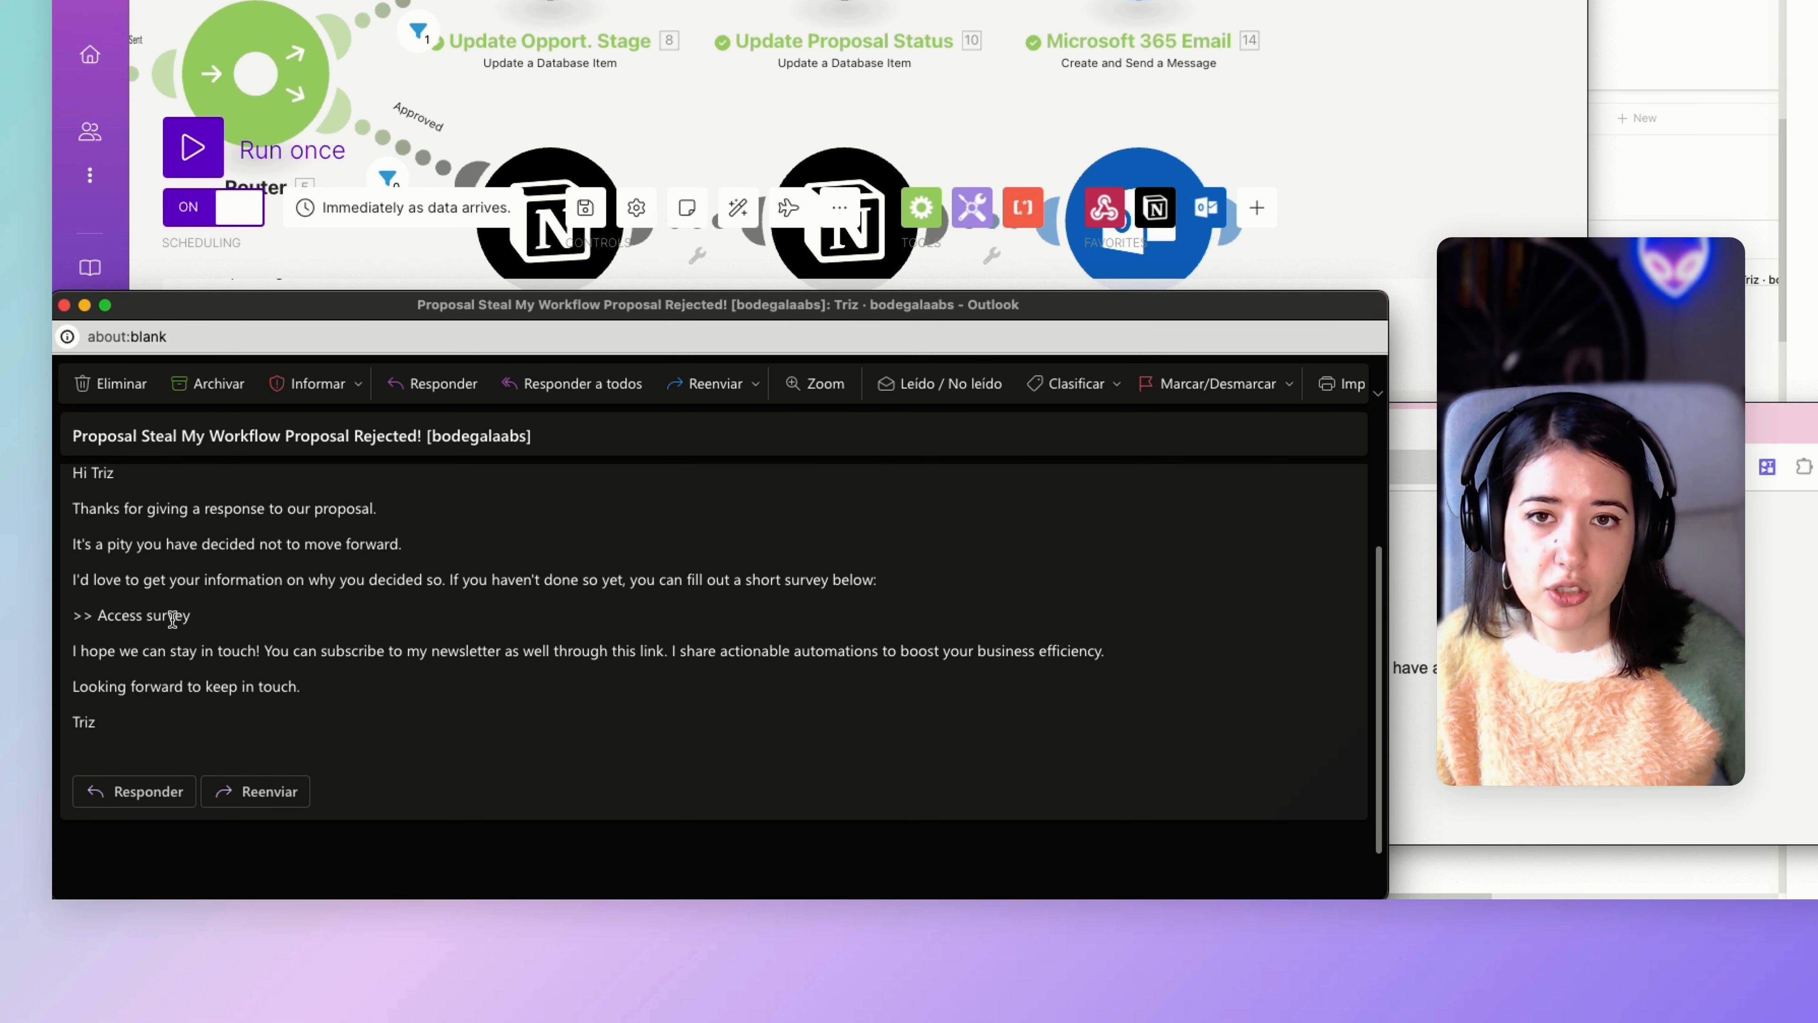
Highlight the newsletter subscription paragraph in the rejection email, clear the selection, and review the rest of the message.
left_click_drag(206, 621, 316, 684)
left_click(113, 625)
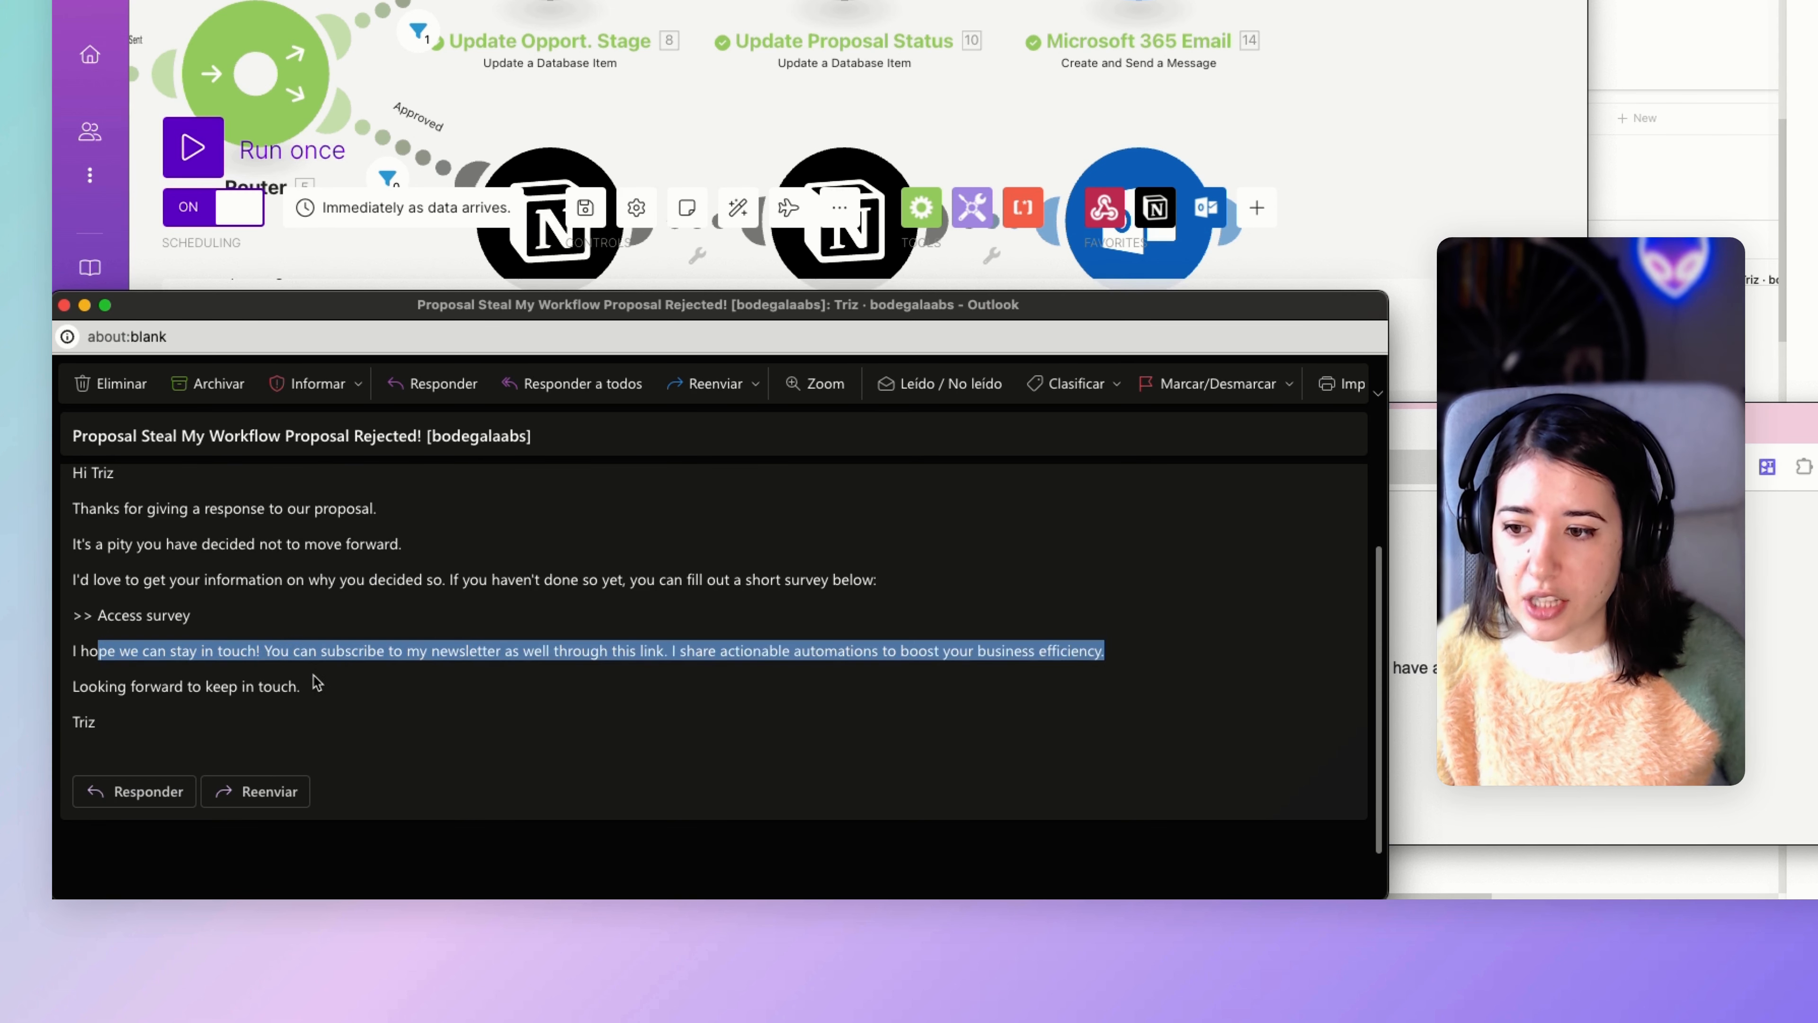
left_click(316, 684)
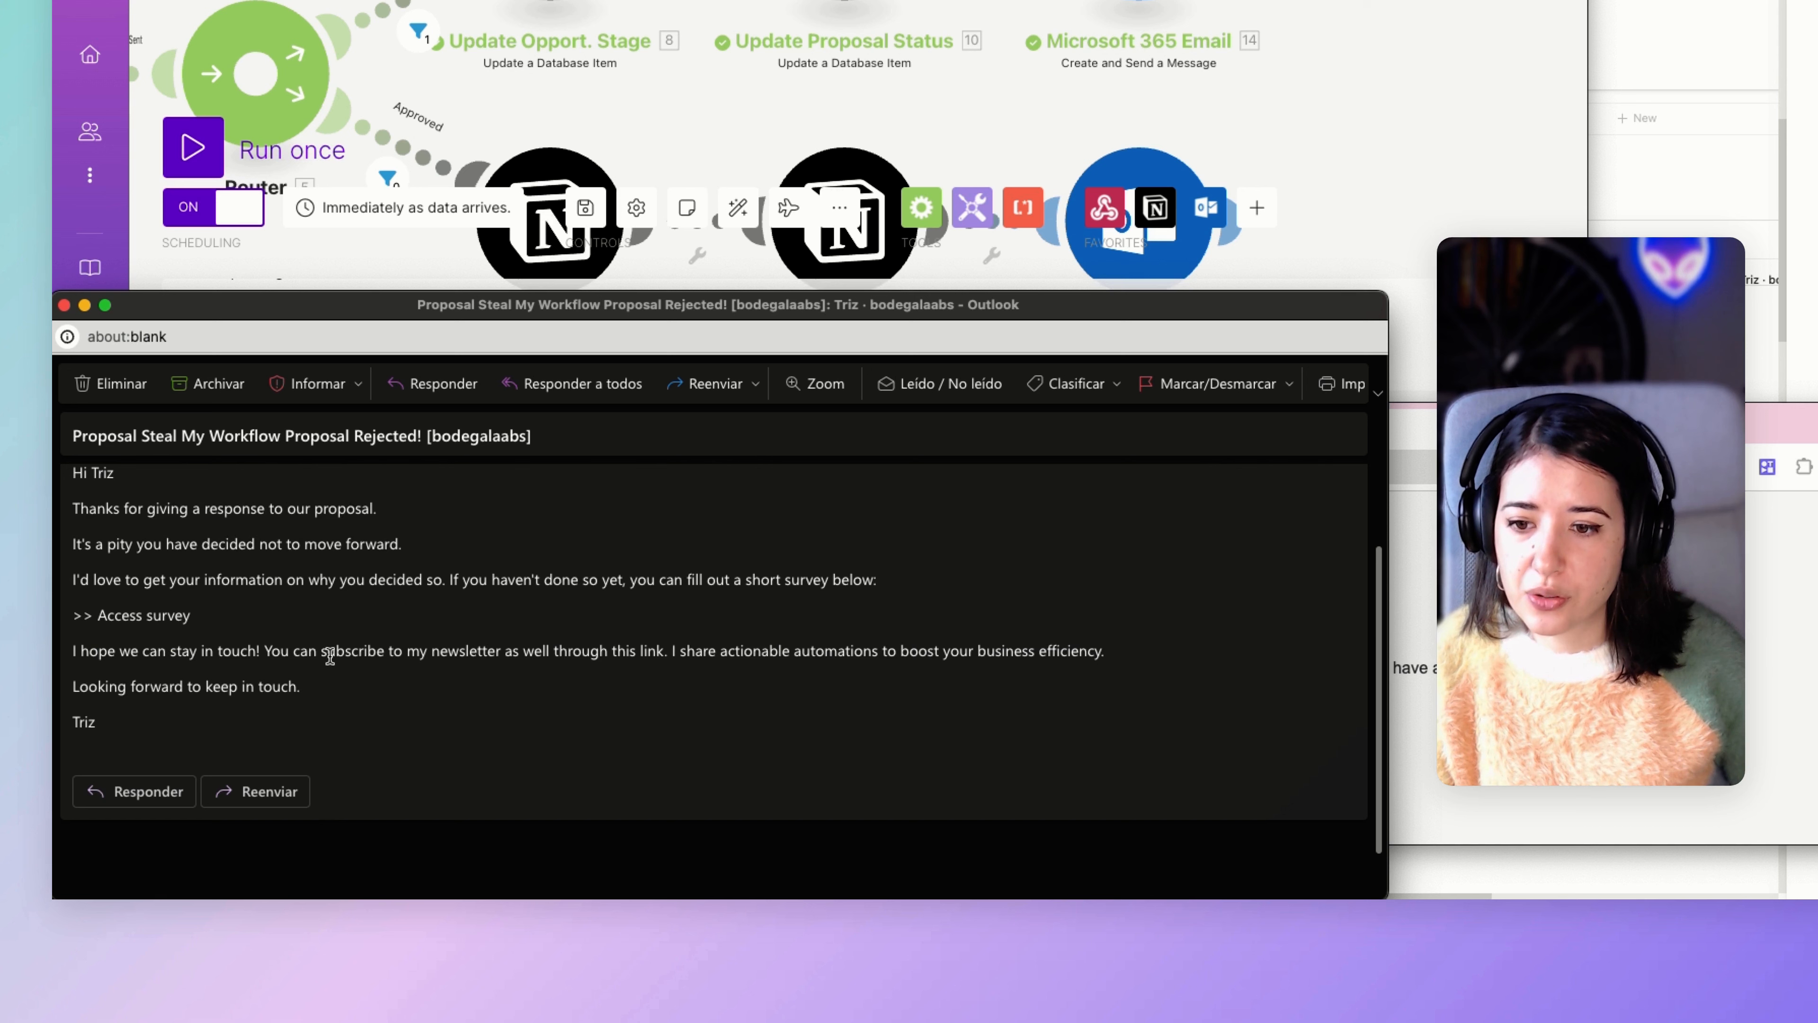
double_click(443, 651)
scroll(401, 637, "down", 1)
left_click(348, 651)
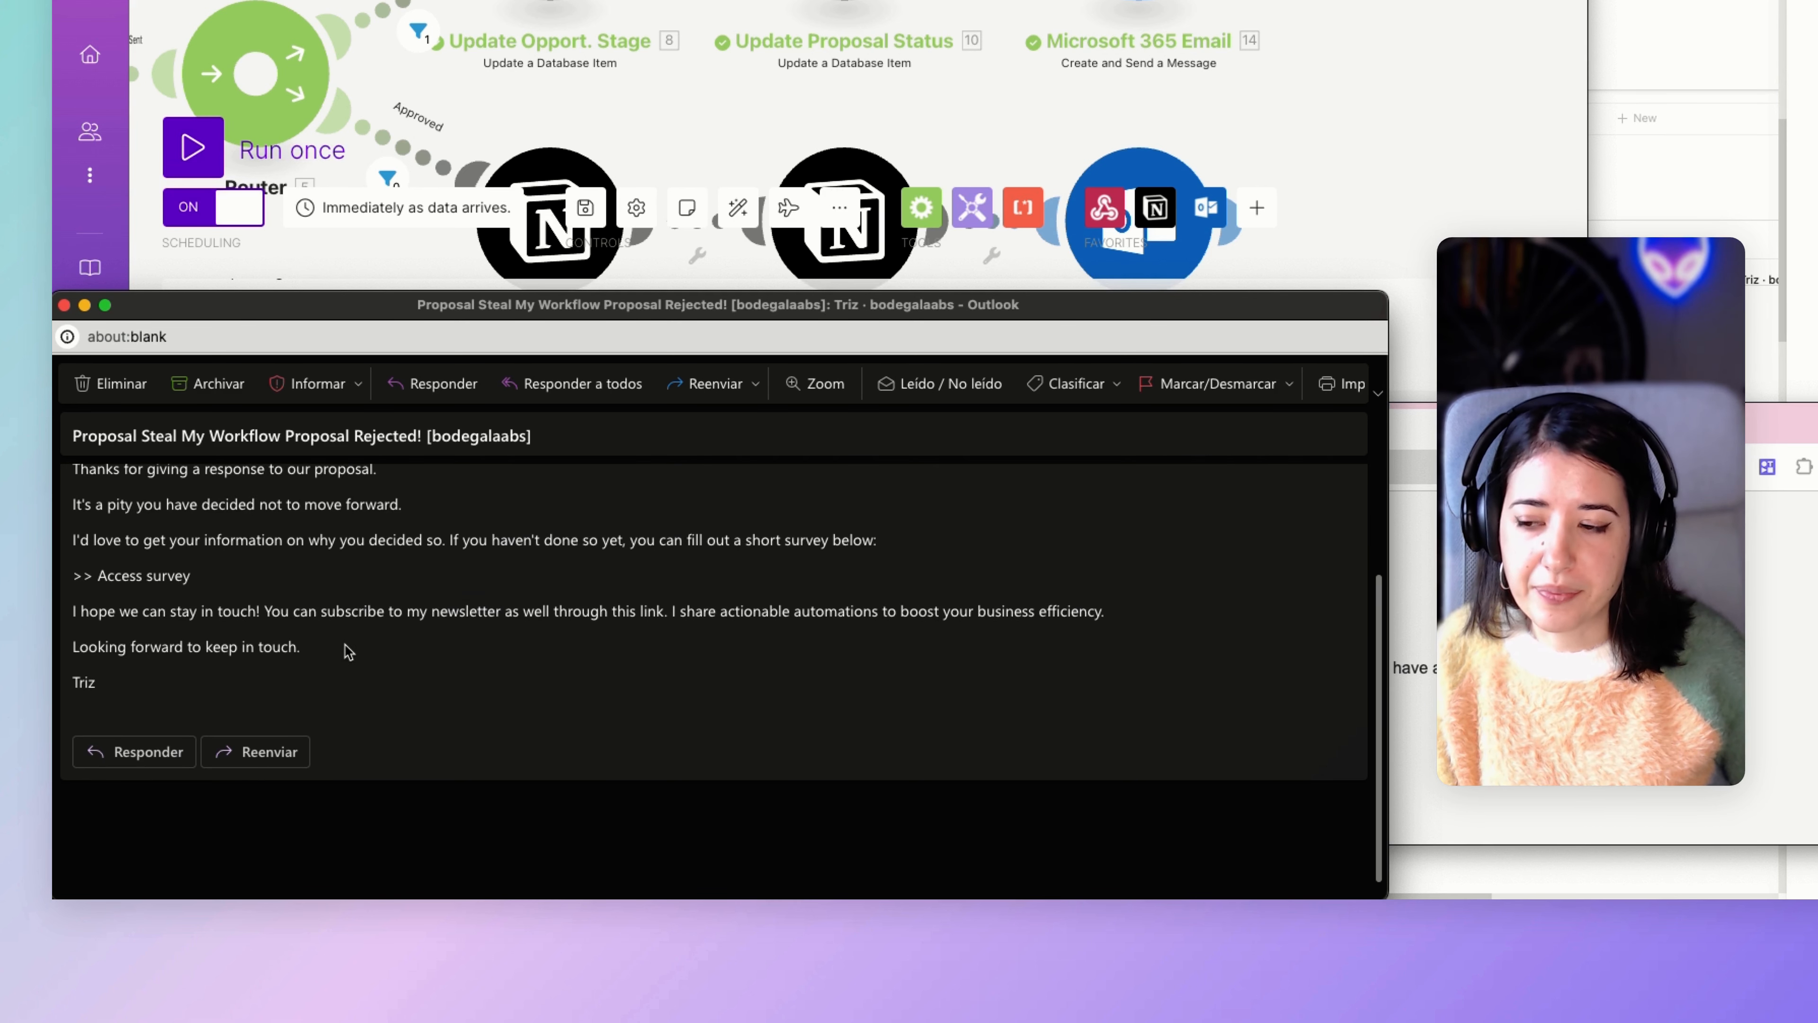
scroll(247, 677, "down", 1)
scroll(246, 674, "up", 2)
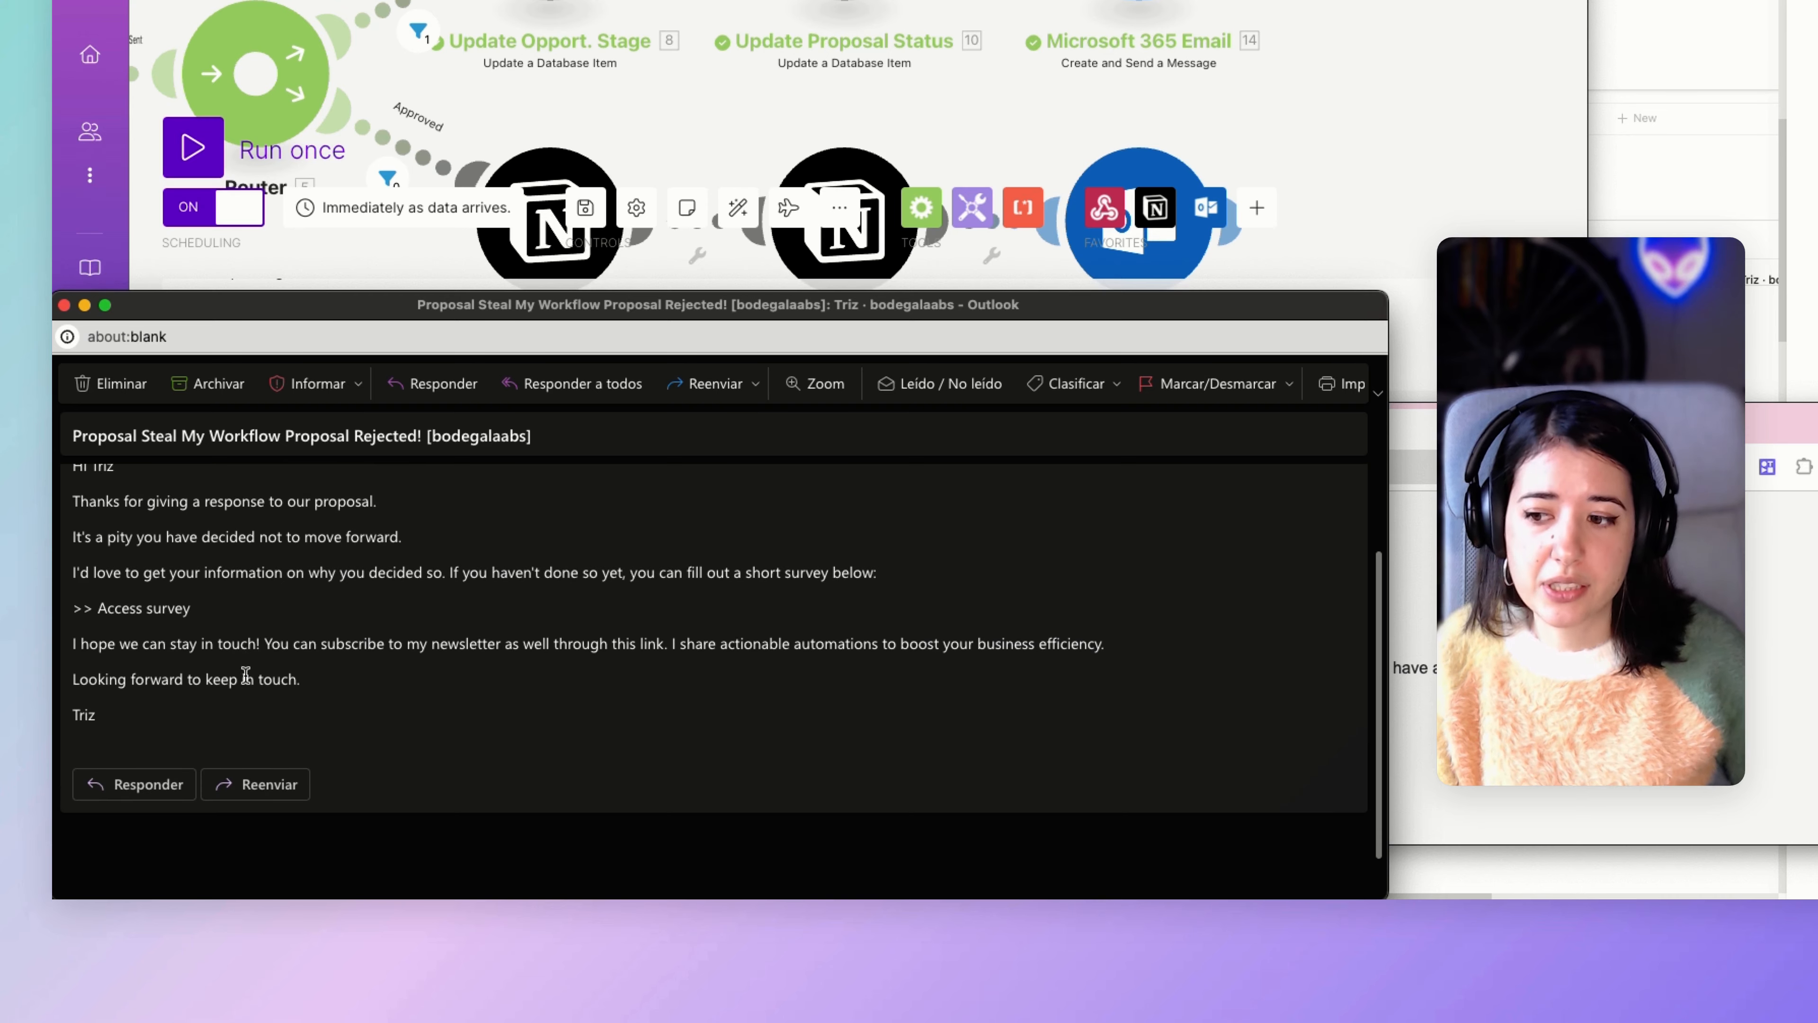
scroll(245, 674, "up", 1)
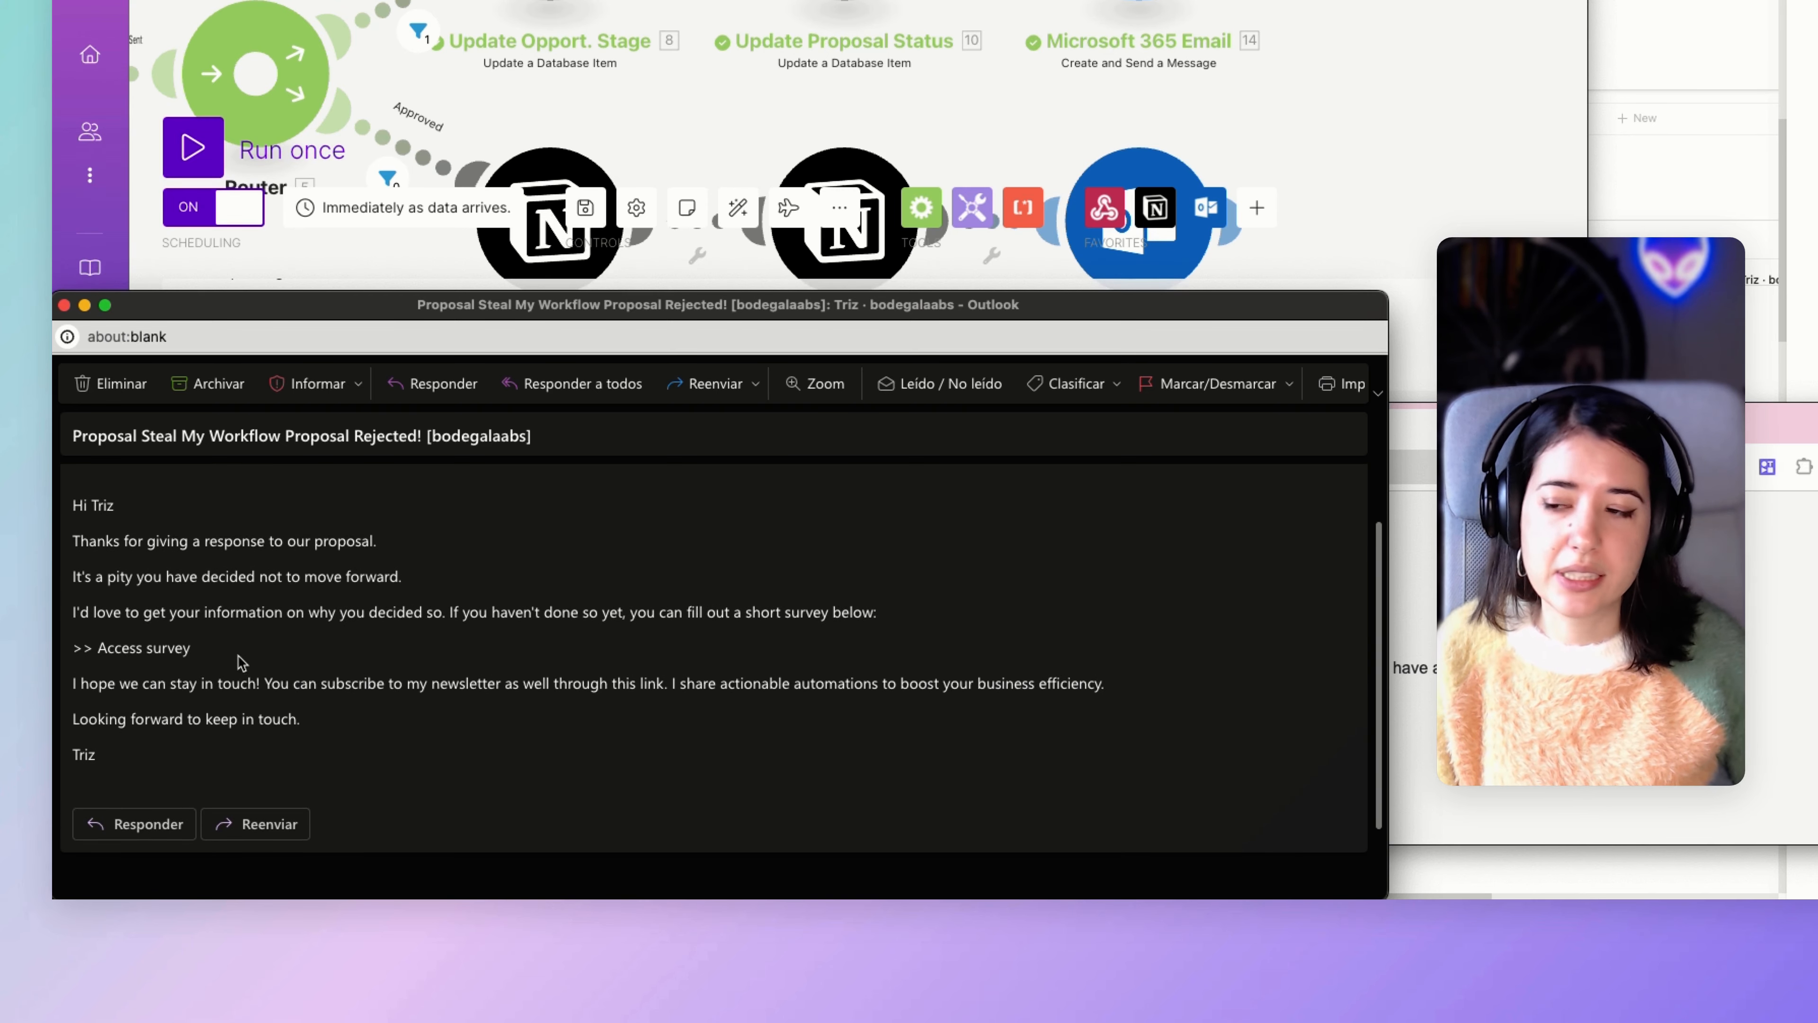
scroll(242, 662, "up", 2)
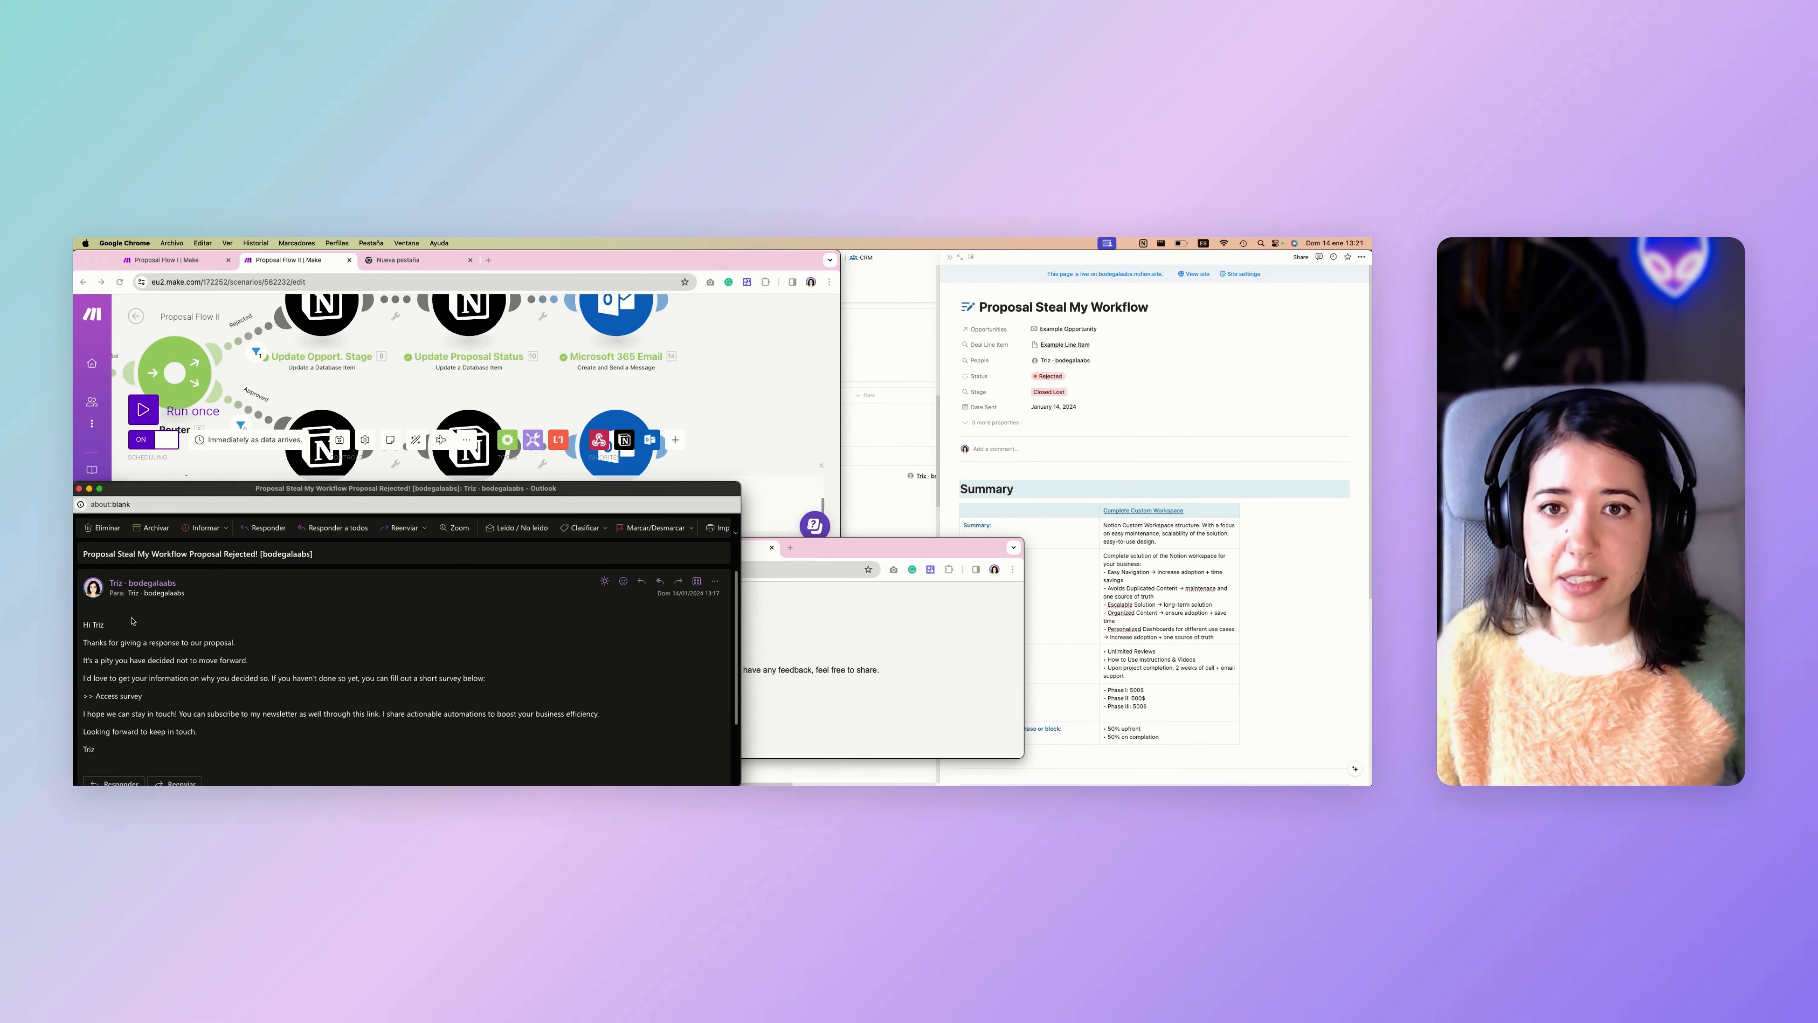
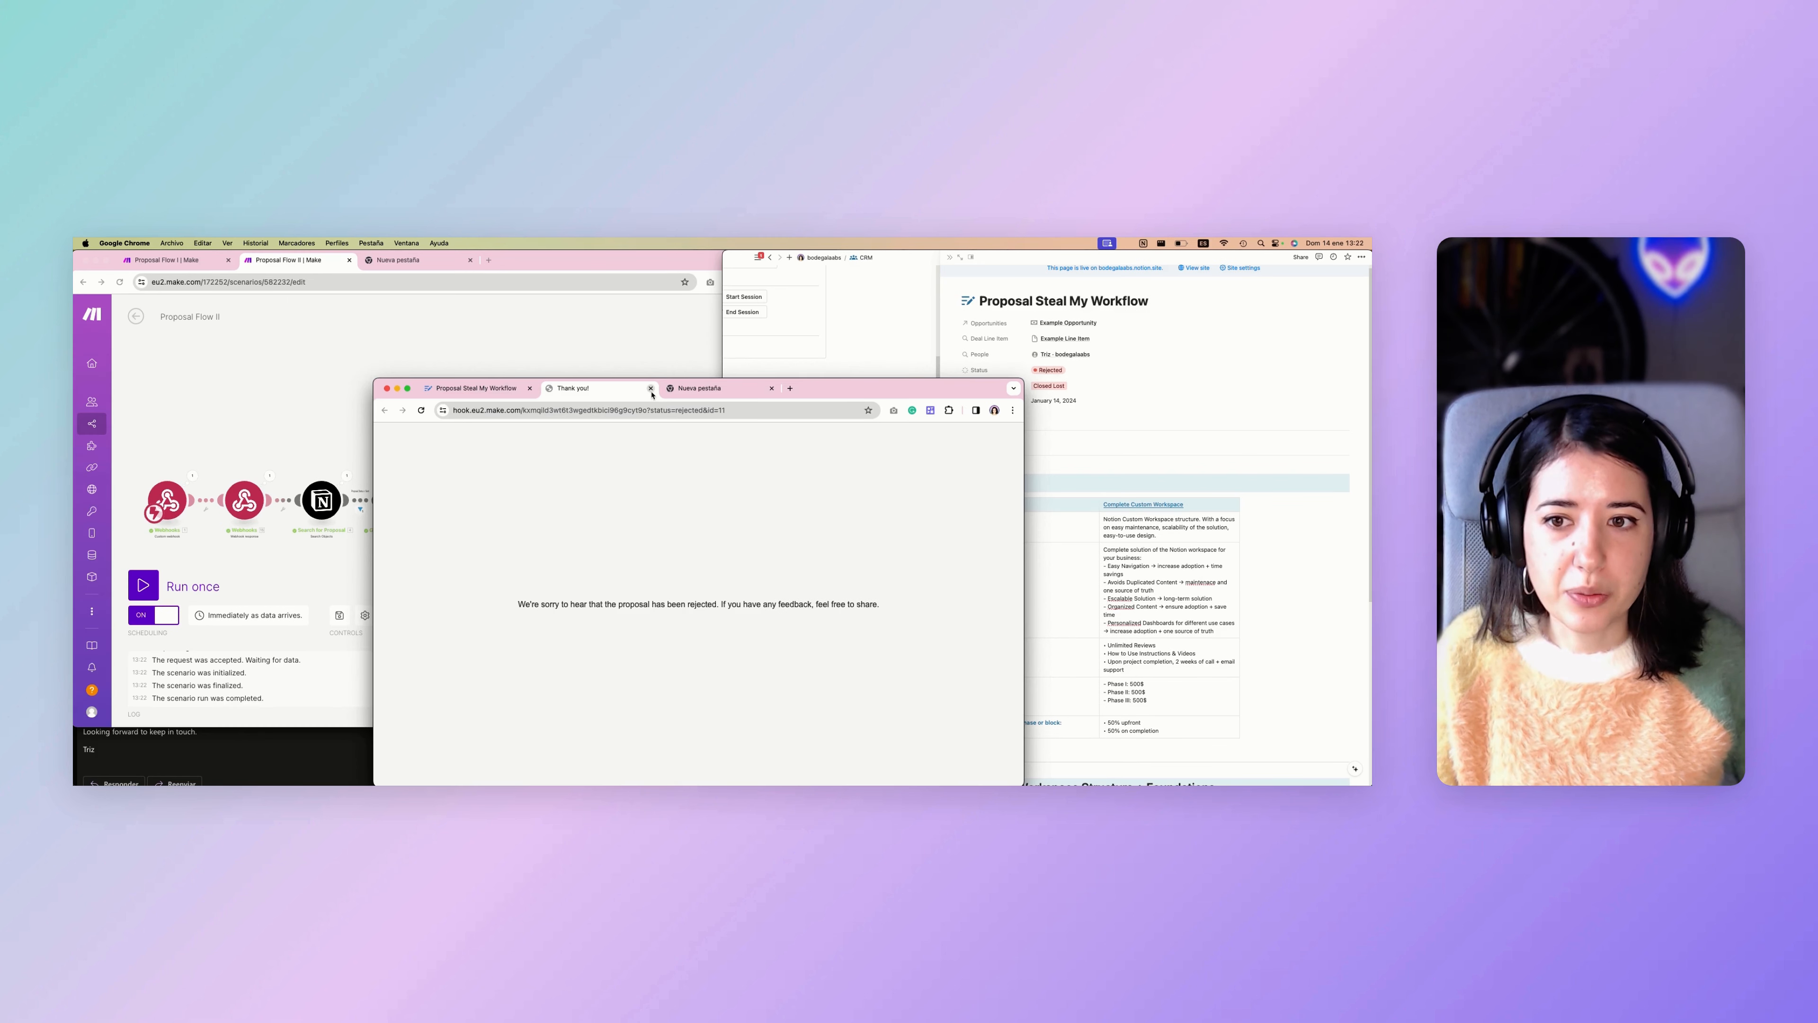
Close the rejection response tab and reset the Notion records: Example Opportunity's stage to Proposal and the proposal's Status to Sent.
left_click(650, 389)
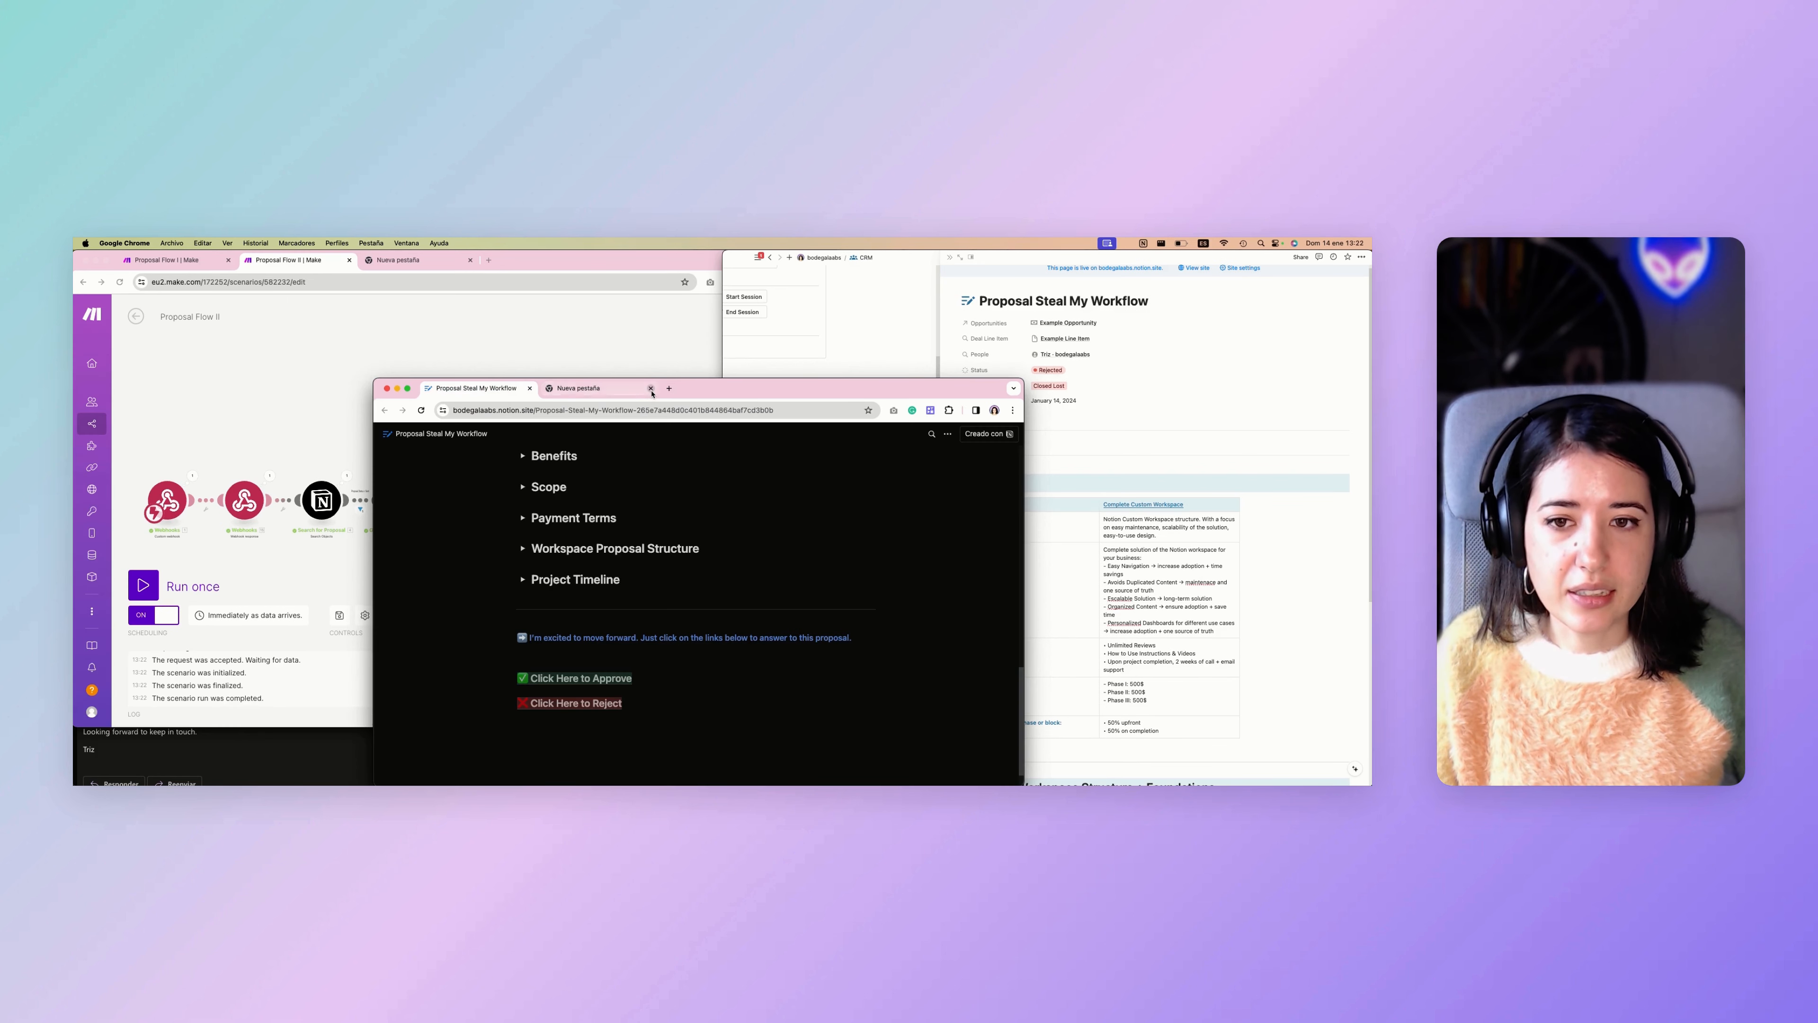
left_click(651, 389)
left_click(1049, 426)
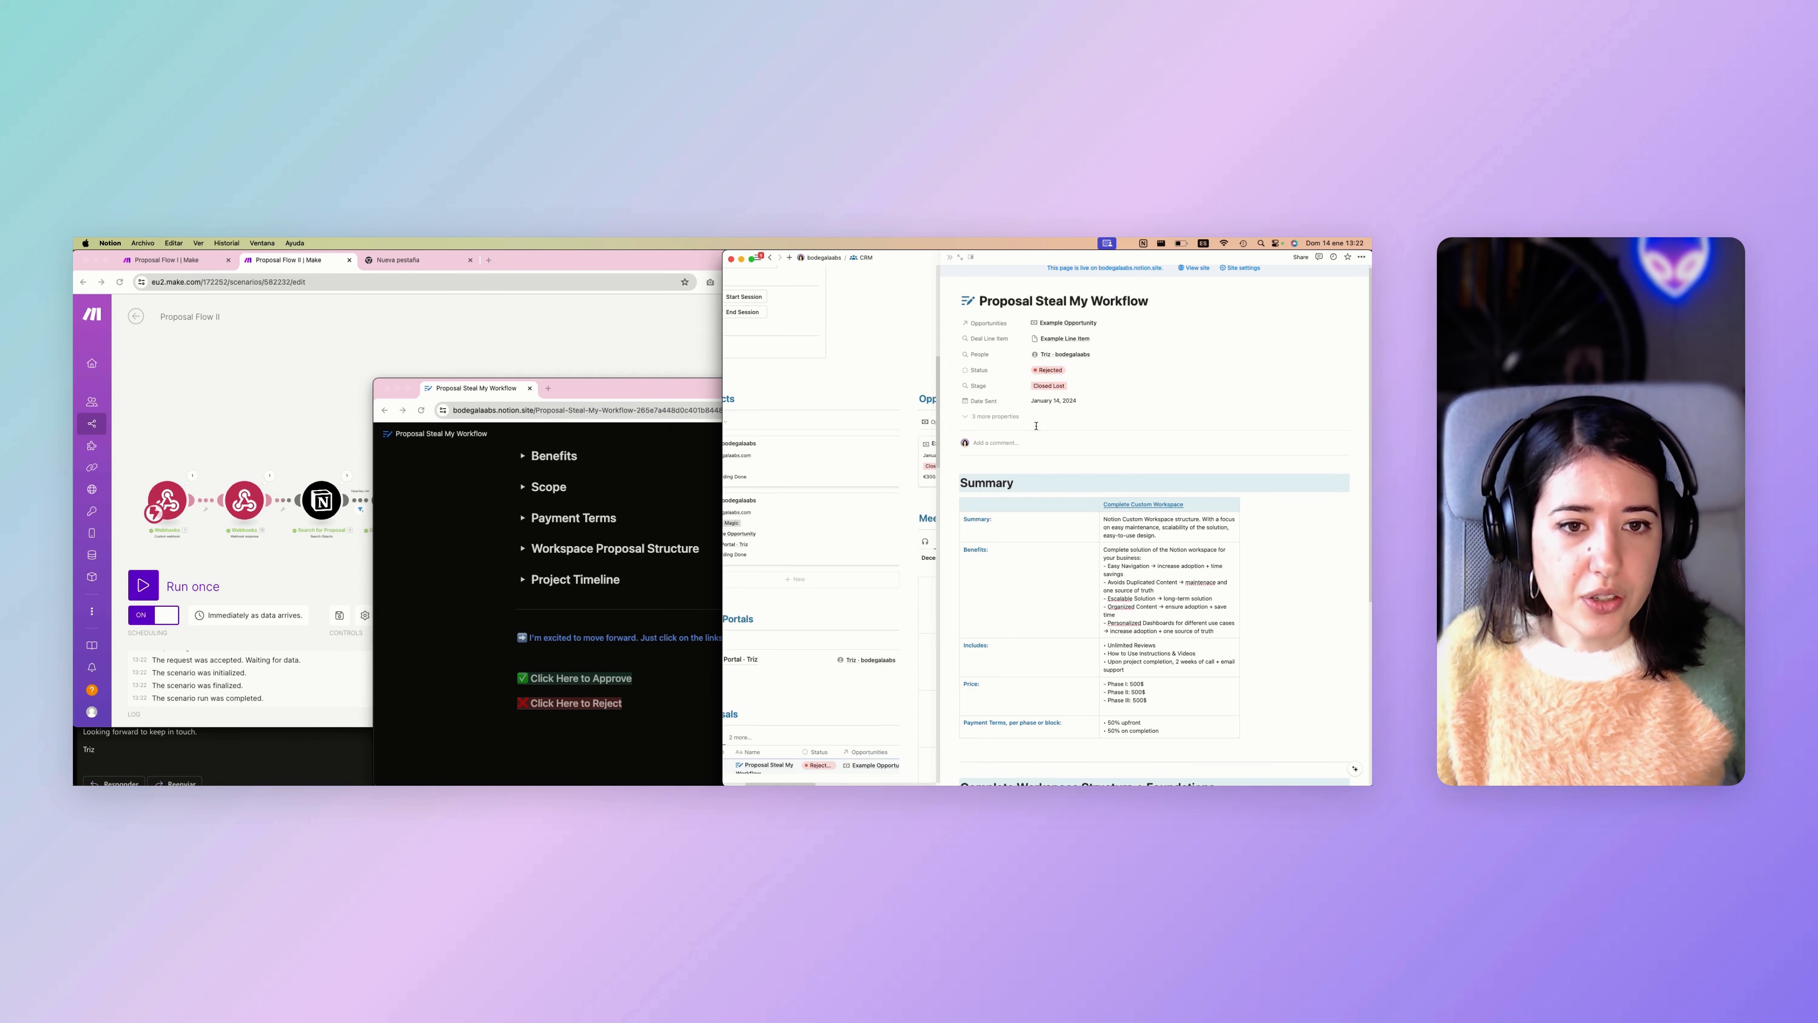
scroll(859, 466, "right", 5)
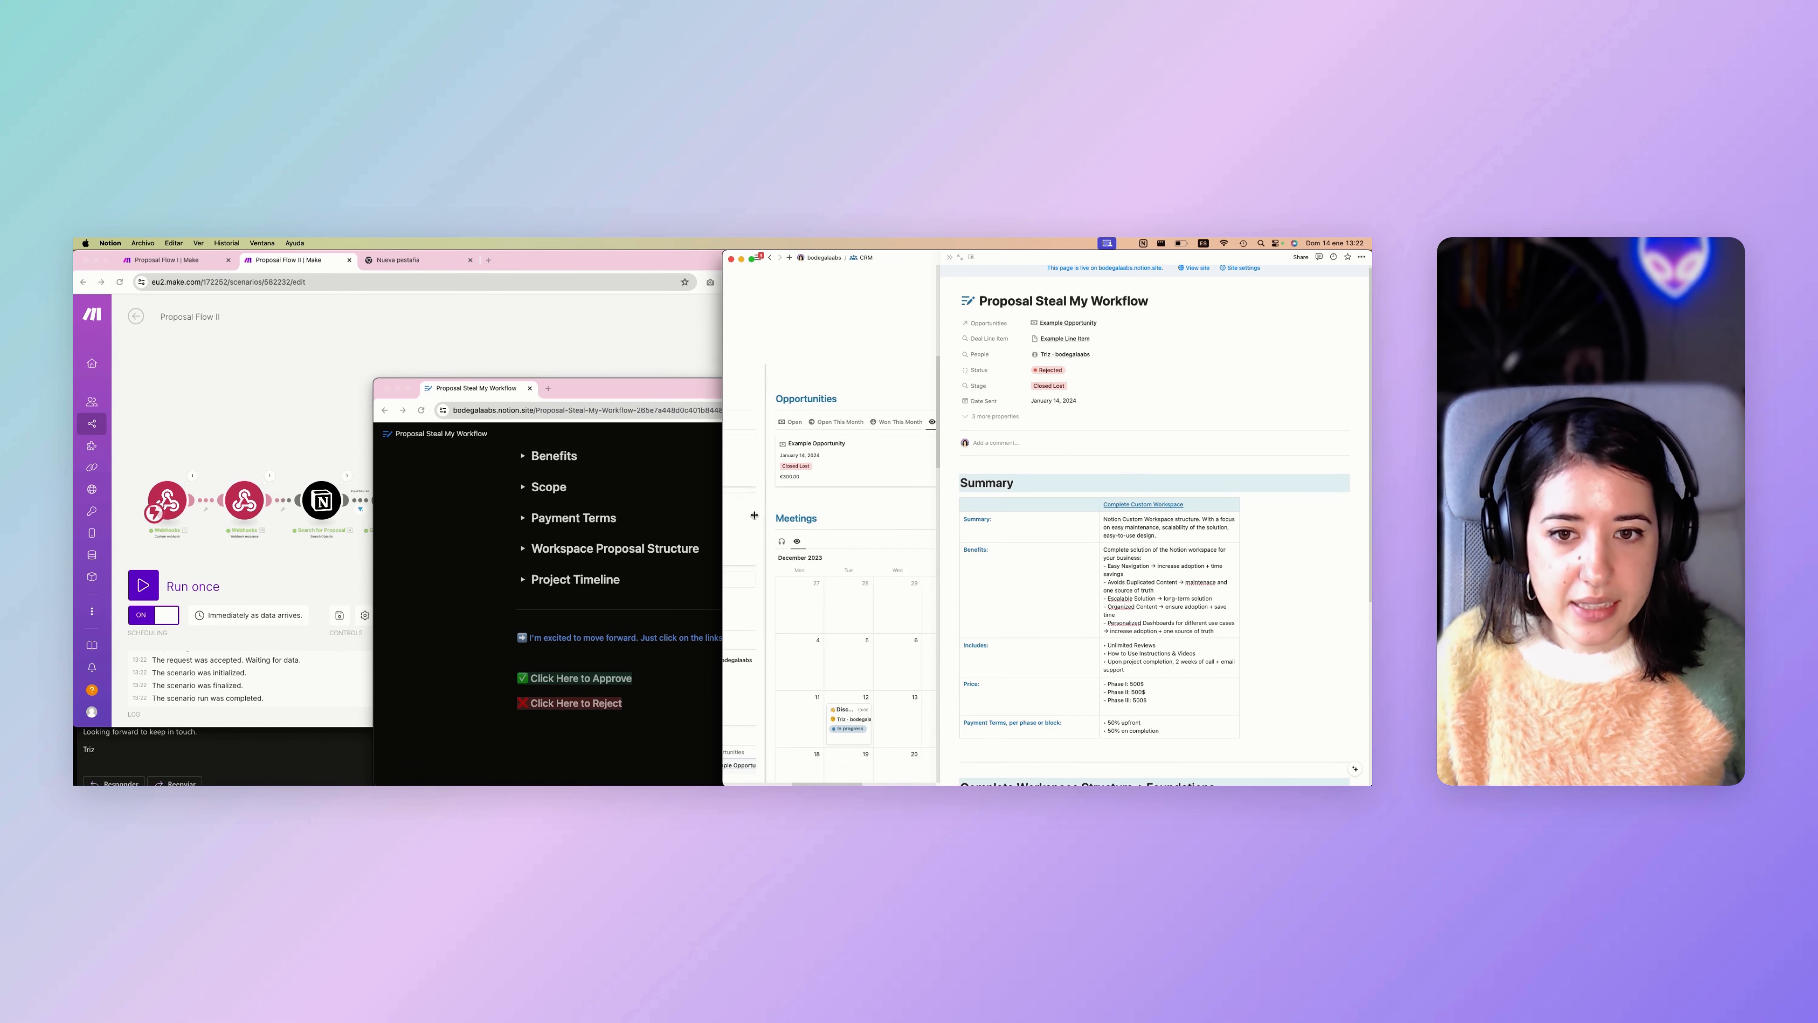
left_click(810, 472)
left_click(848, 517)
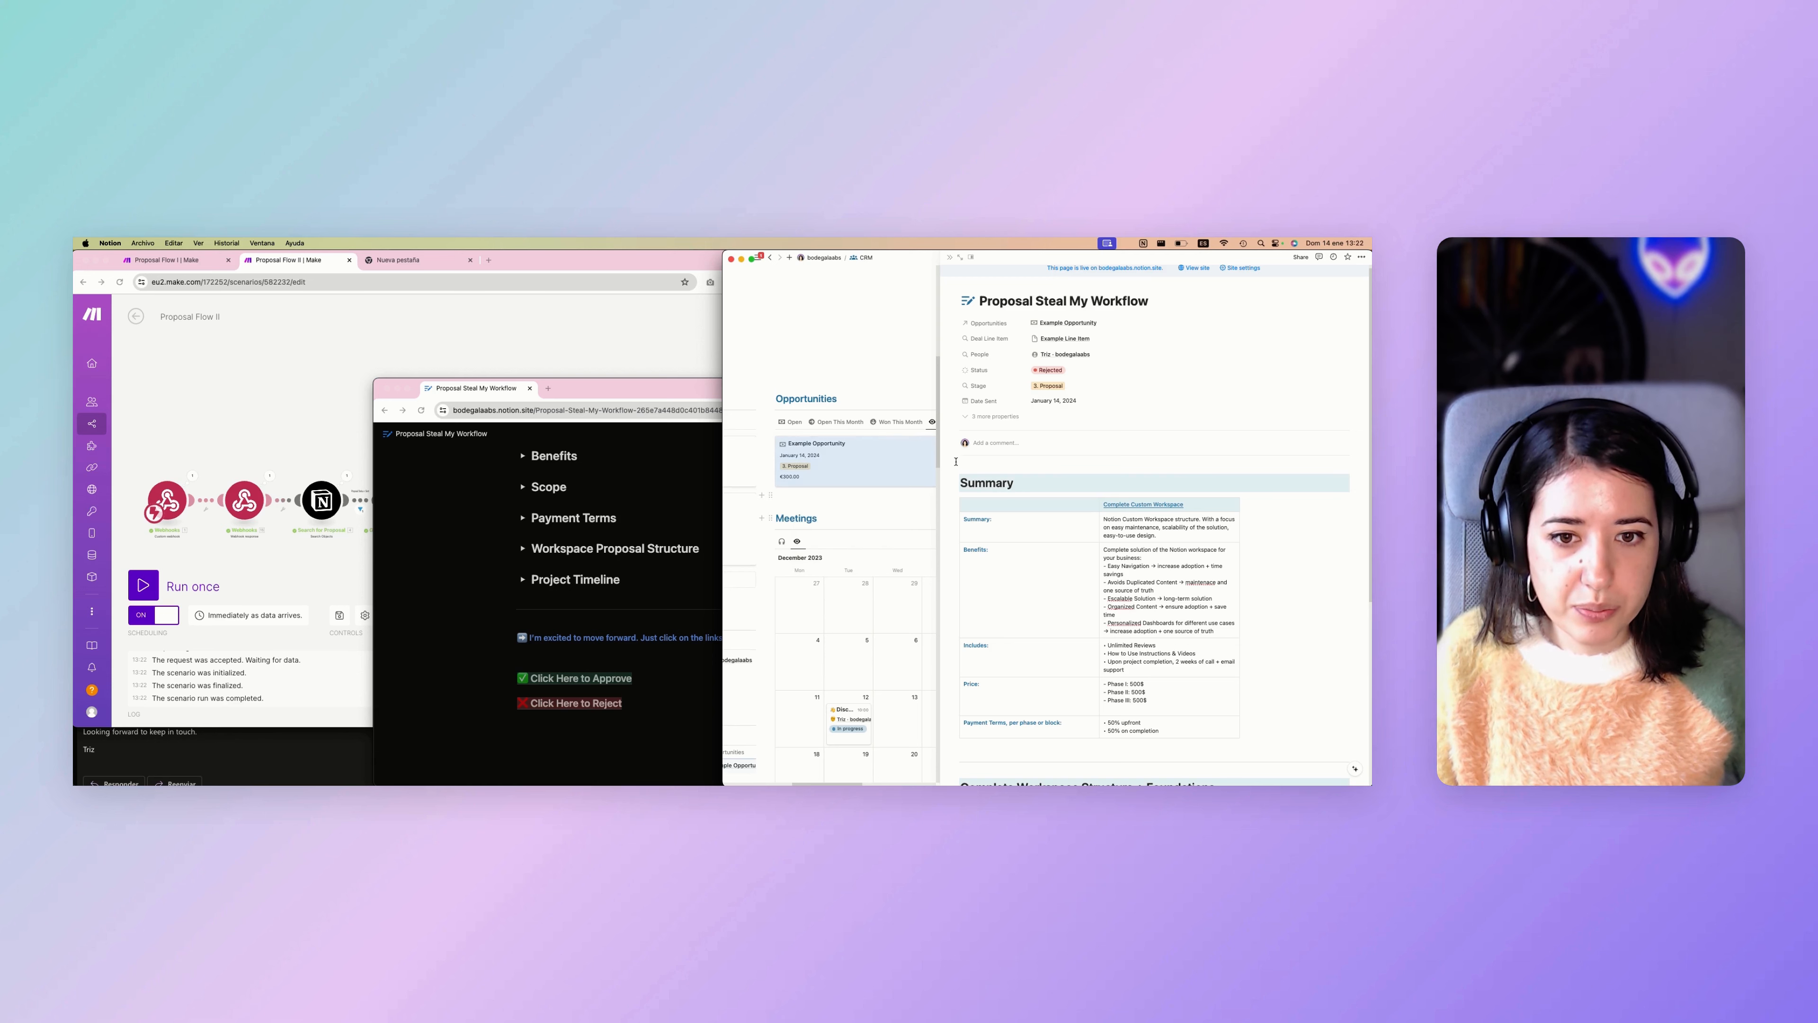
left_click(1050, 371)
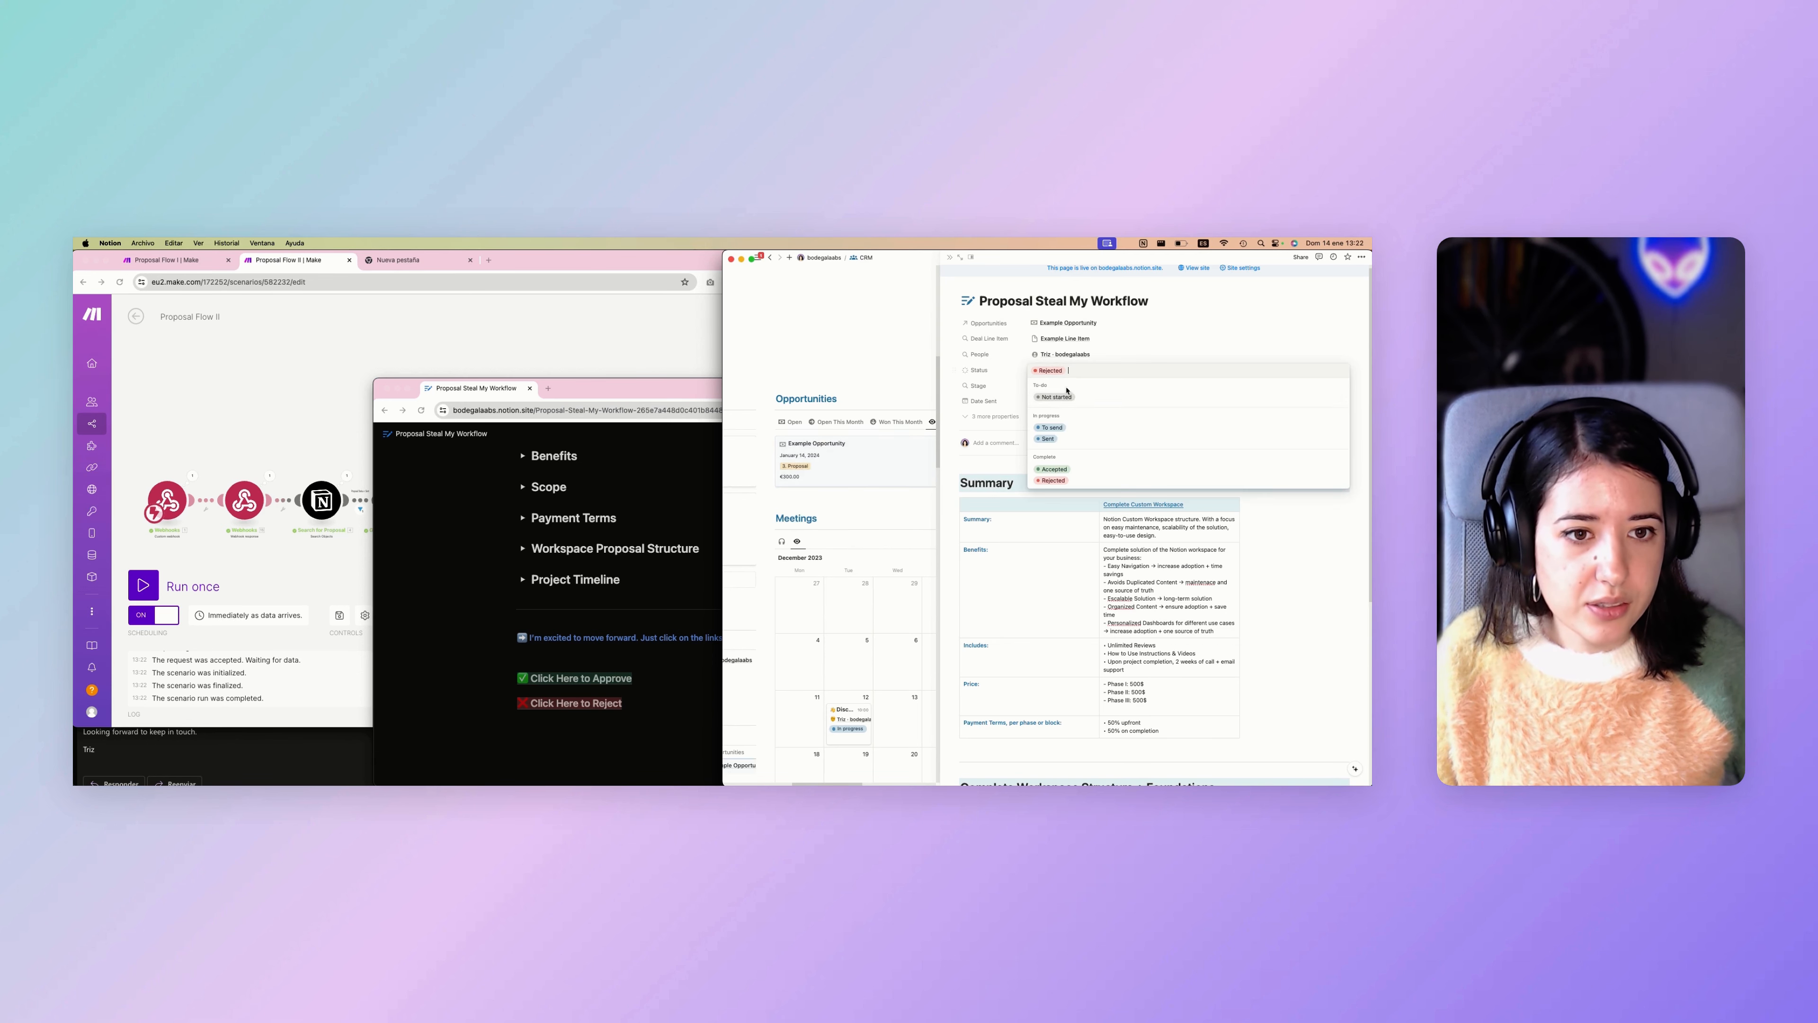
left_click(1064, 440)
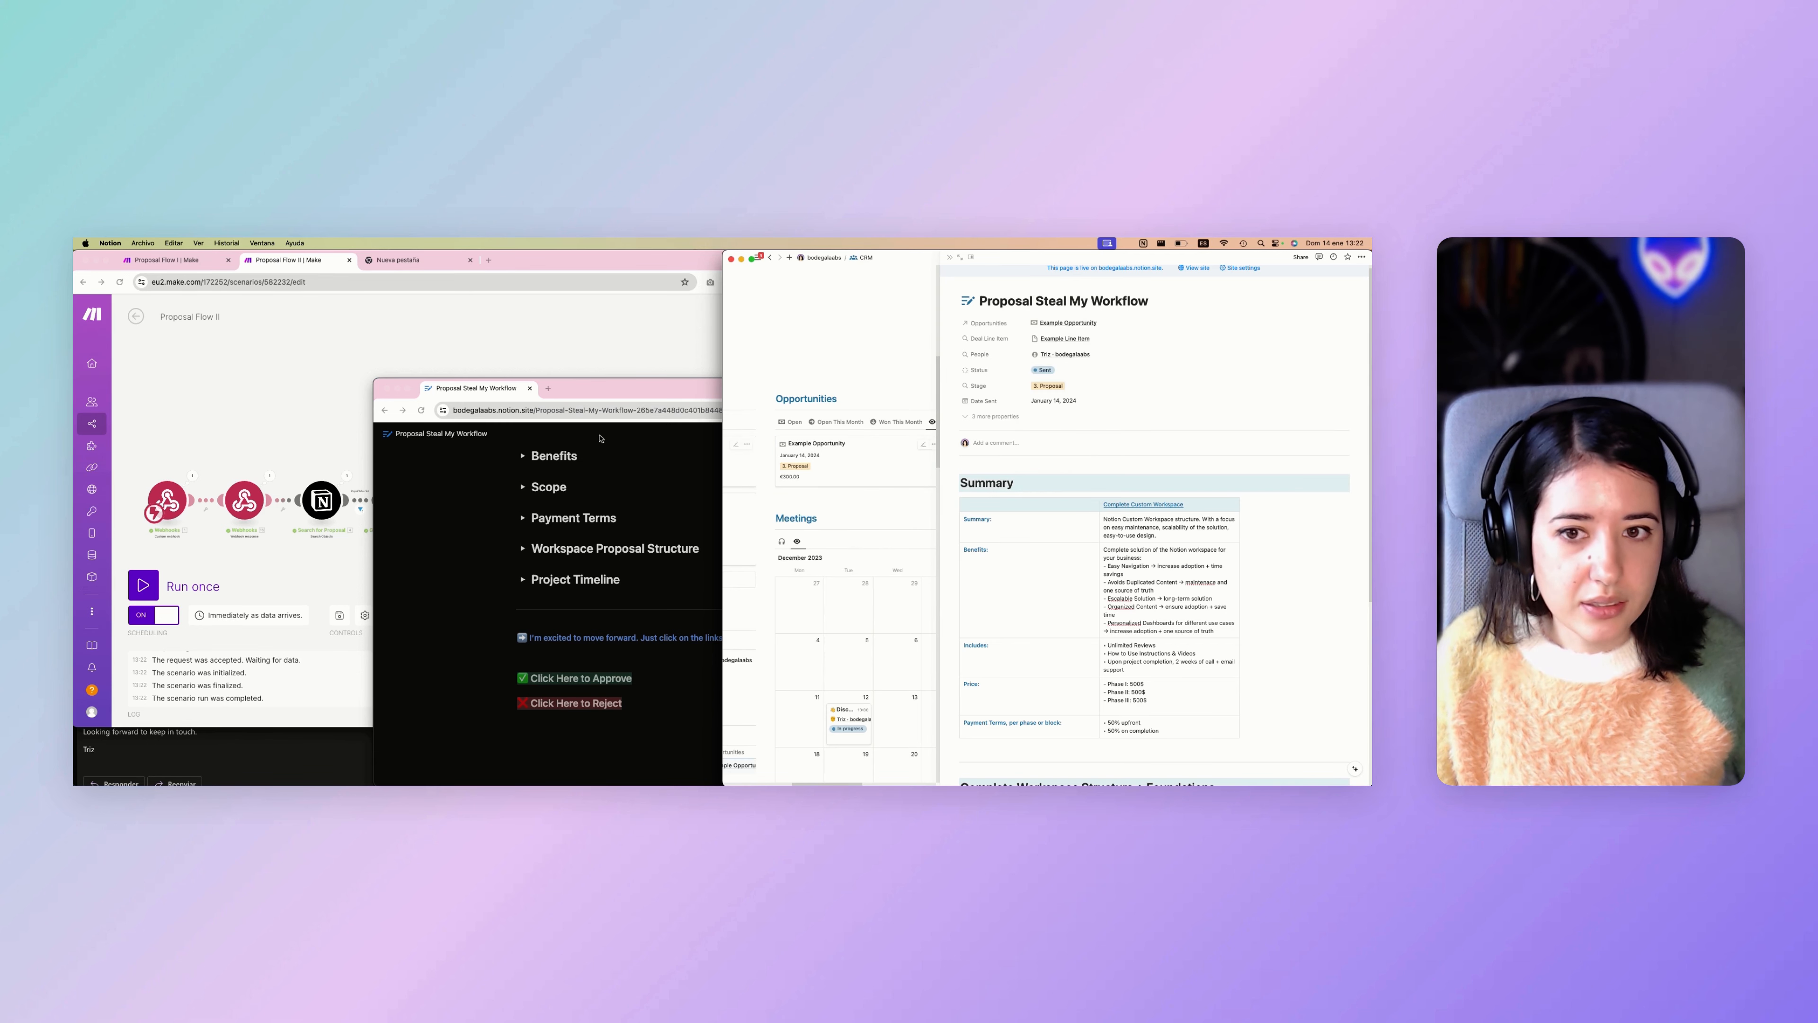
Run Proposal Flow II once in Make and approve the proposal through the "Click Here to Approve" link on its public page.
left_click(596, 397)
left_click(145, 585)
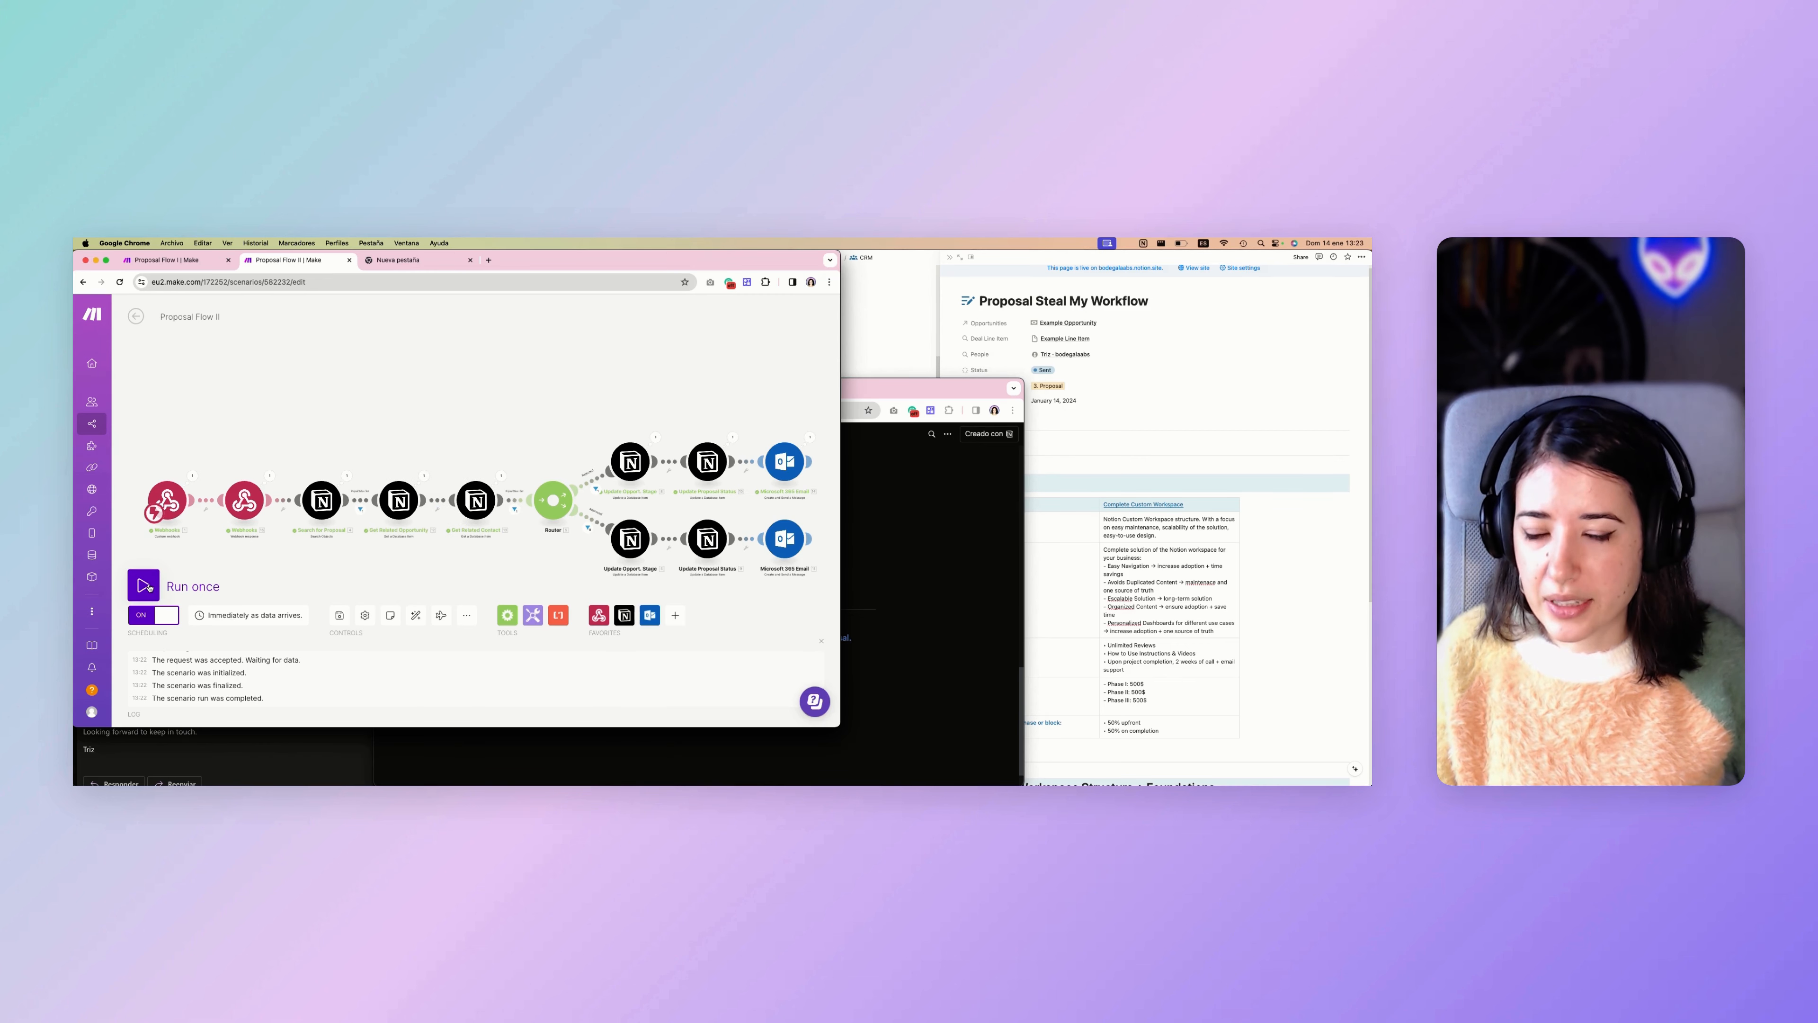
left_click(145, 586)
key("super+grave")
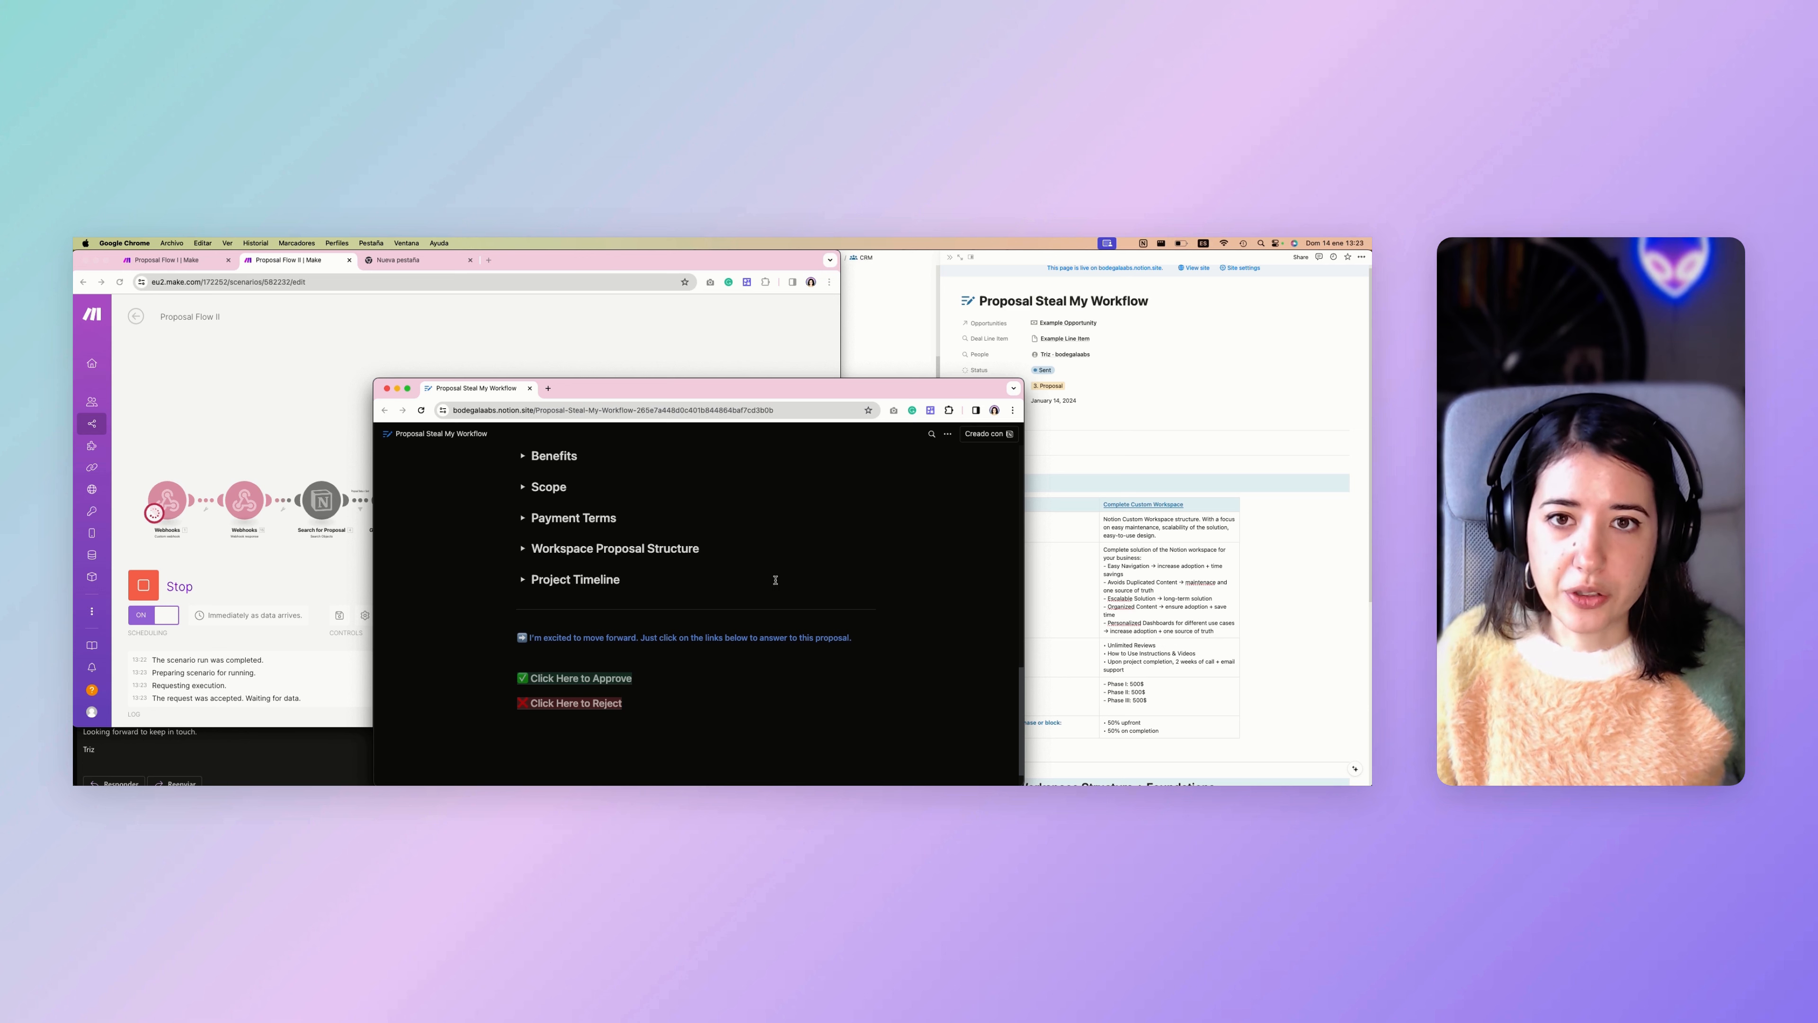
left_click(583, 683)
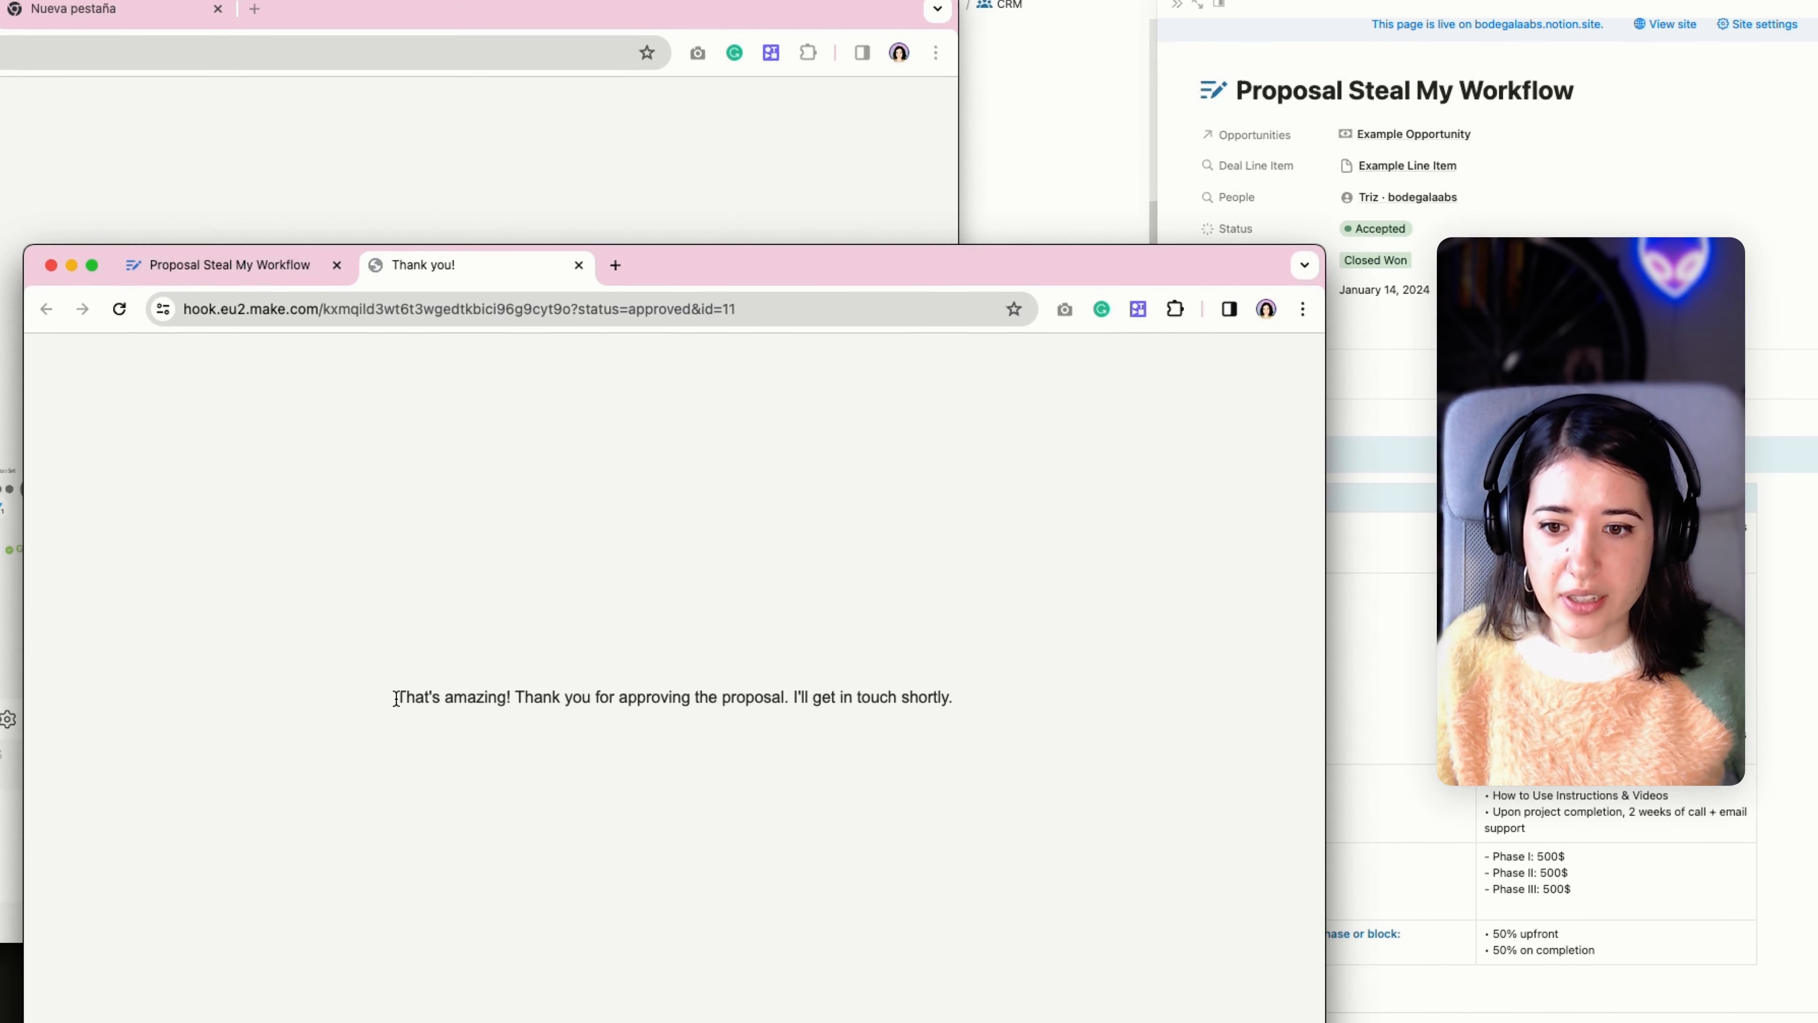
Highlight the thank-you message on the approval response page, clear the selection, and move the browser window to reveal the Notion properties.
left_click_drag(396, 698, 961, 702)
left_click(961, 701)
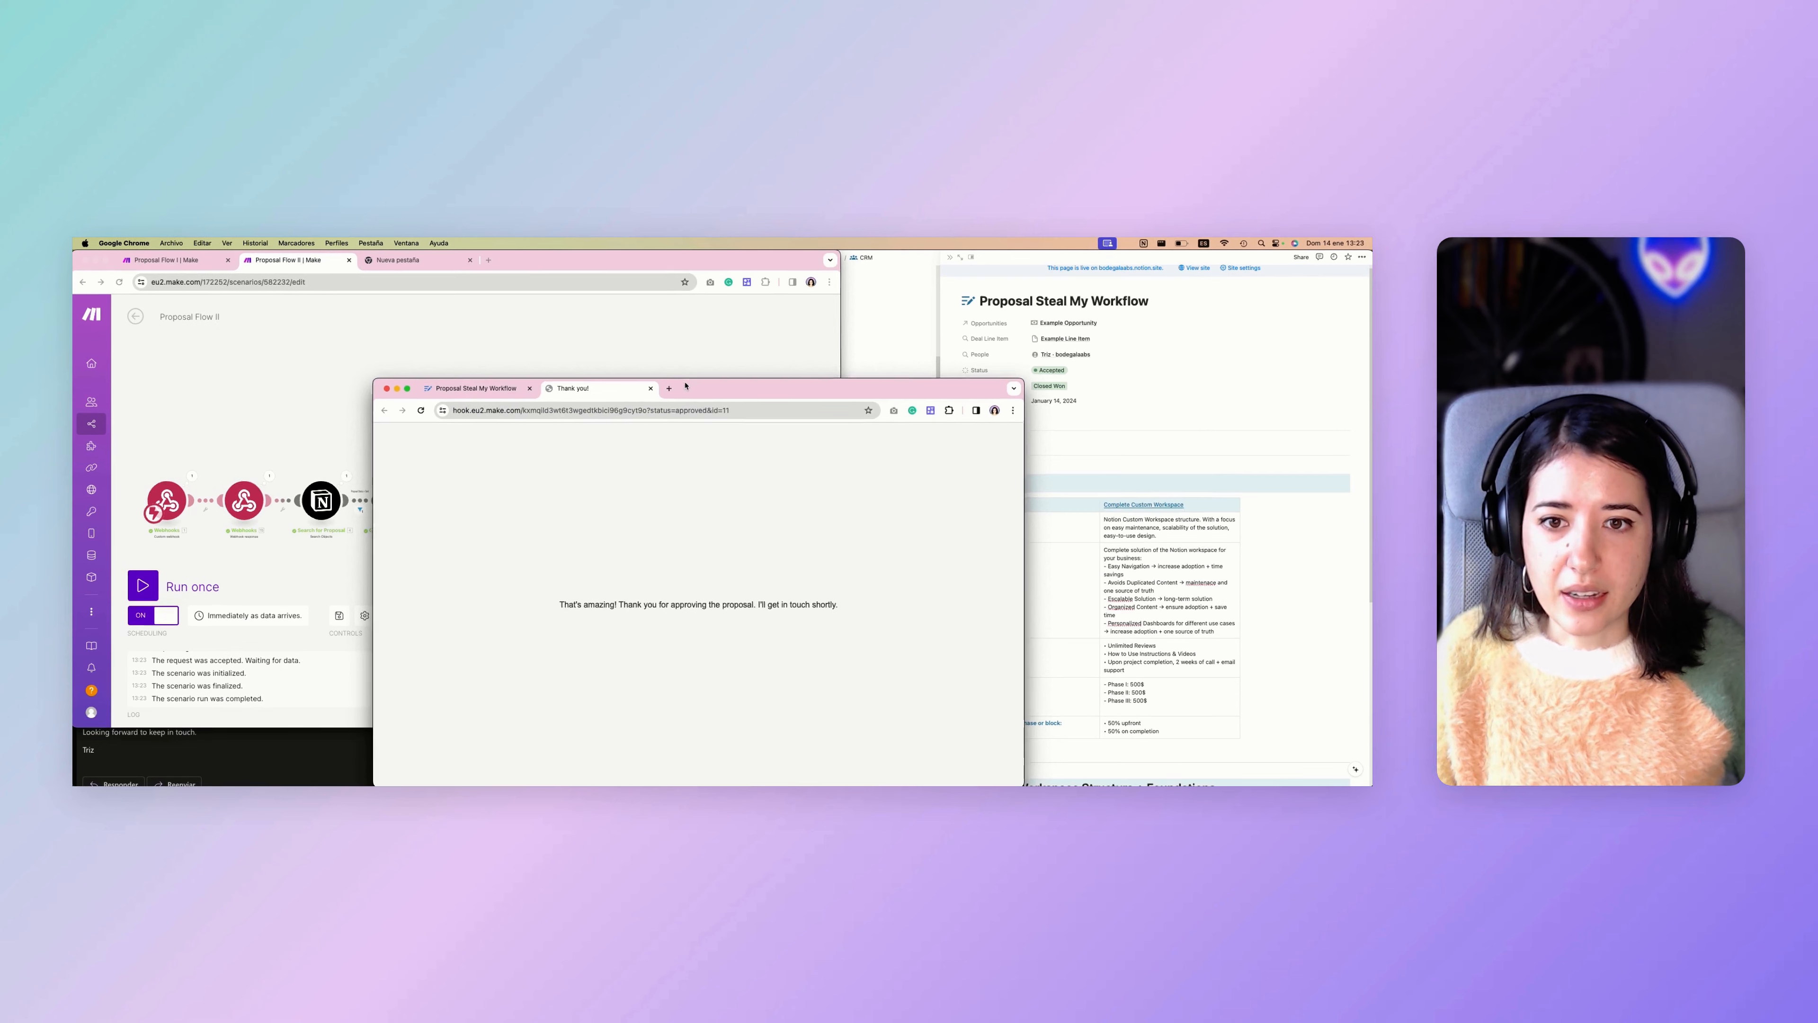
left_click_drag(647, 264, 512, 221)
left_click_drag(617, 366, 598, 352)
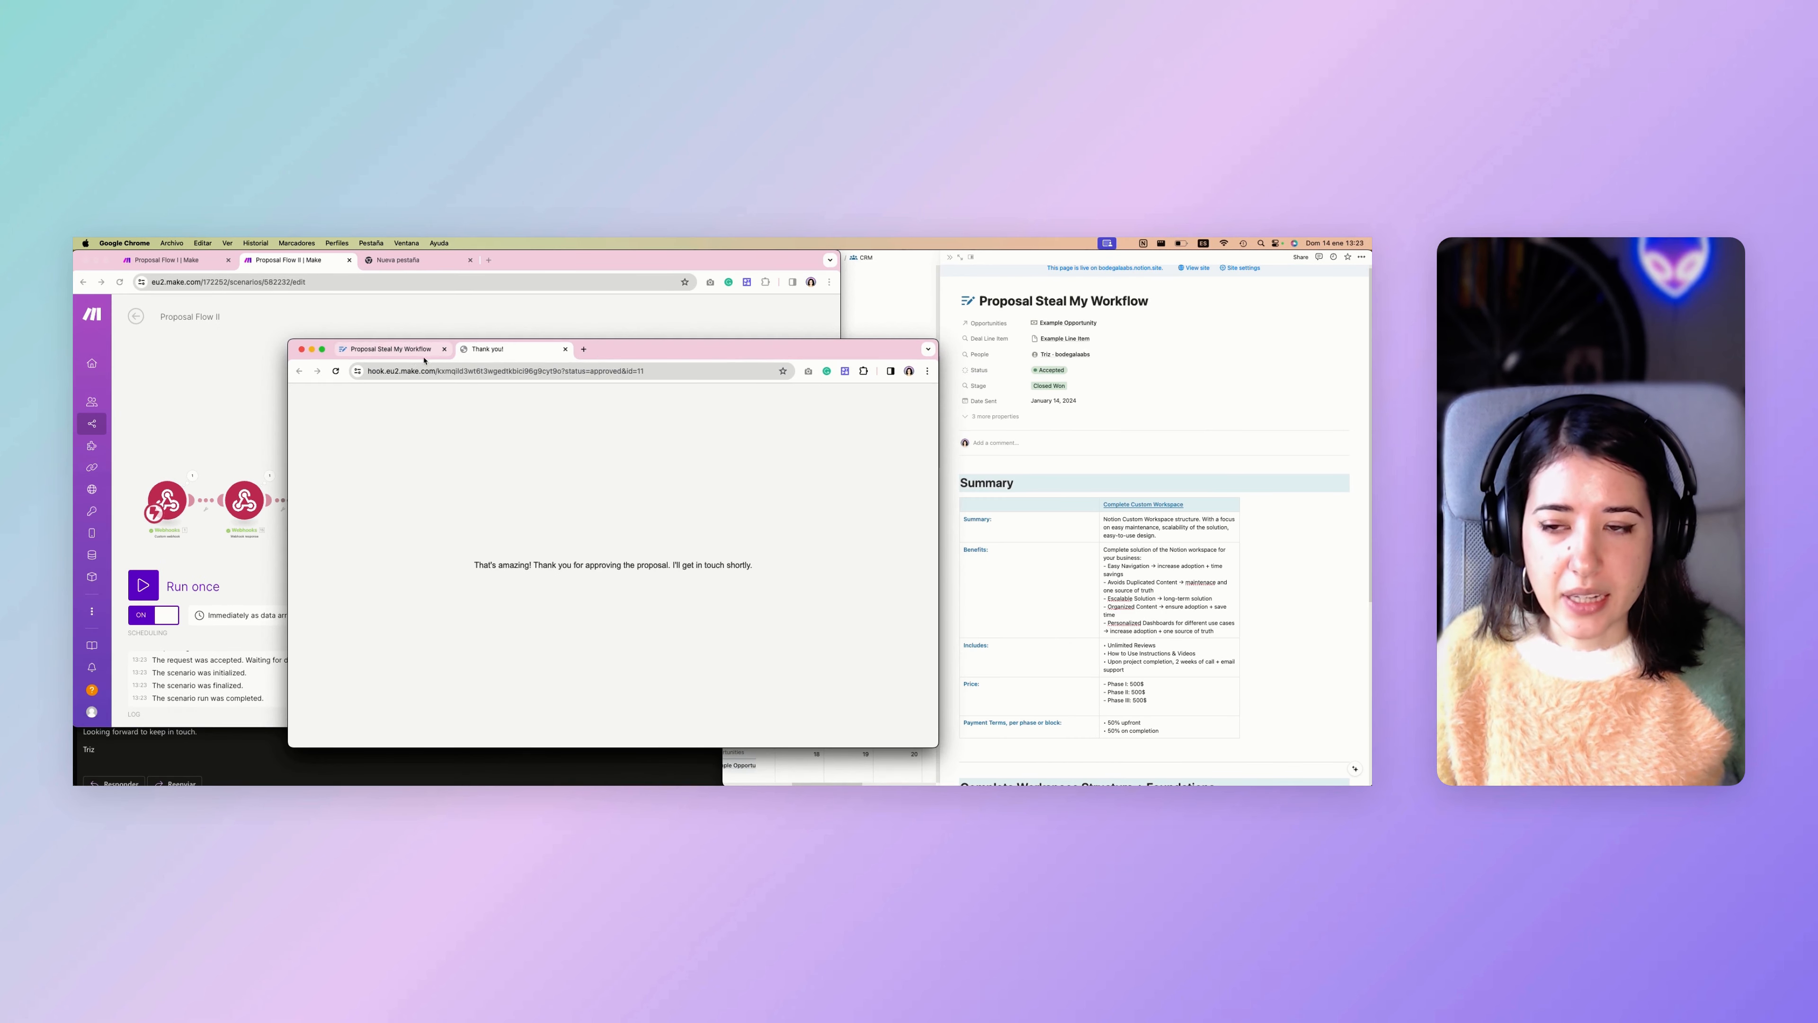
left_click_drag(471, 566, 751, 568)
left_click(756, 569)
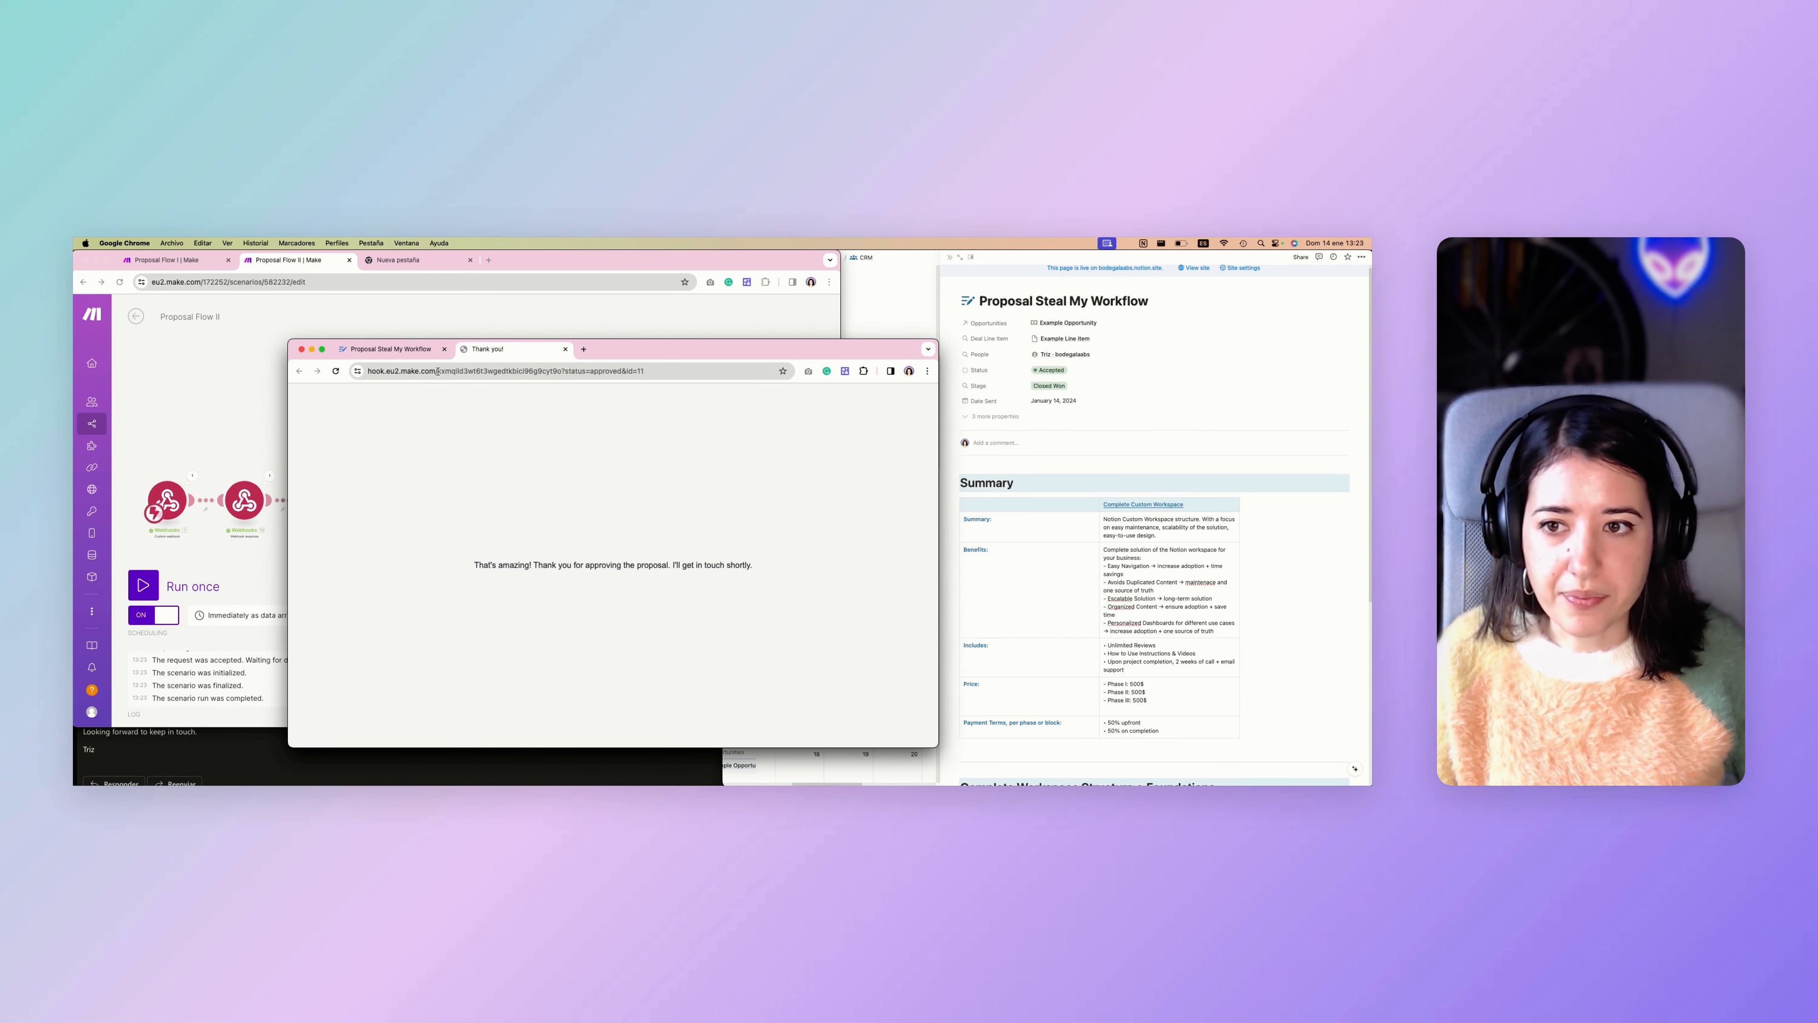
Compare the "Thank you!" page with the HTML body in Proposal Flow II's webhook response module, and close the module settings.
left_click(417, 347)
left_click_drag(665, 354, 653, 369)
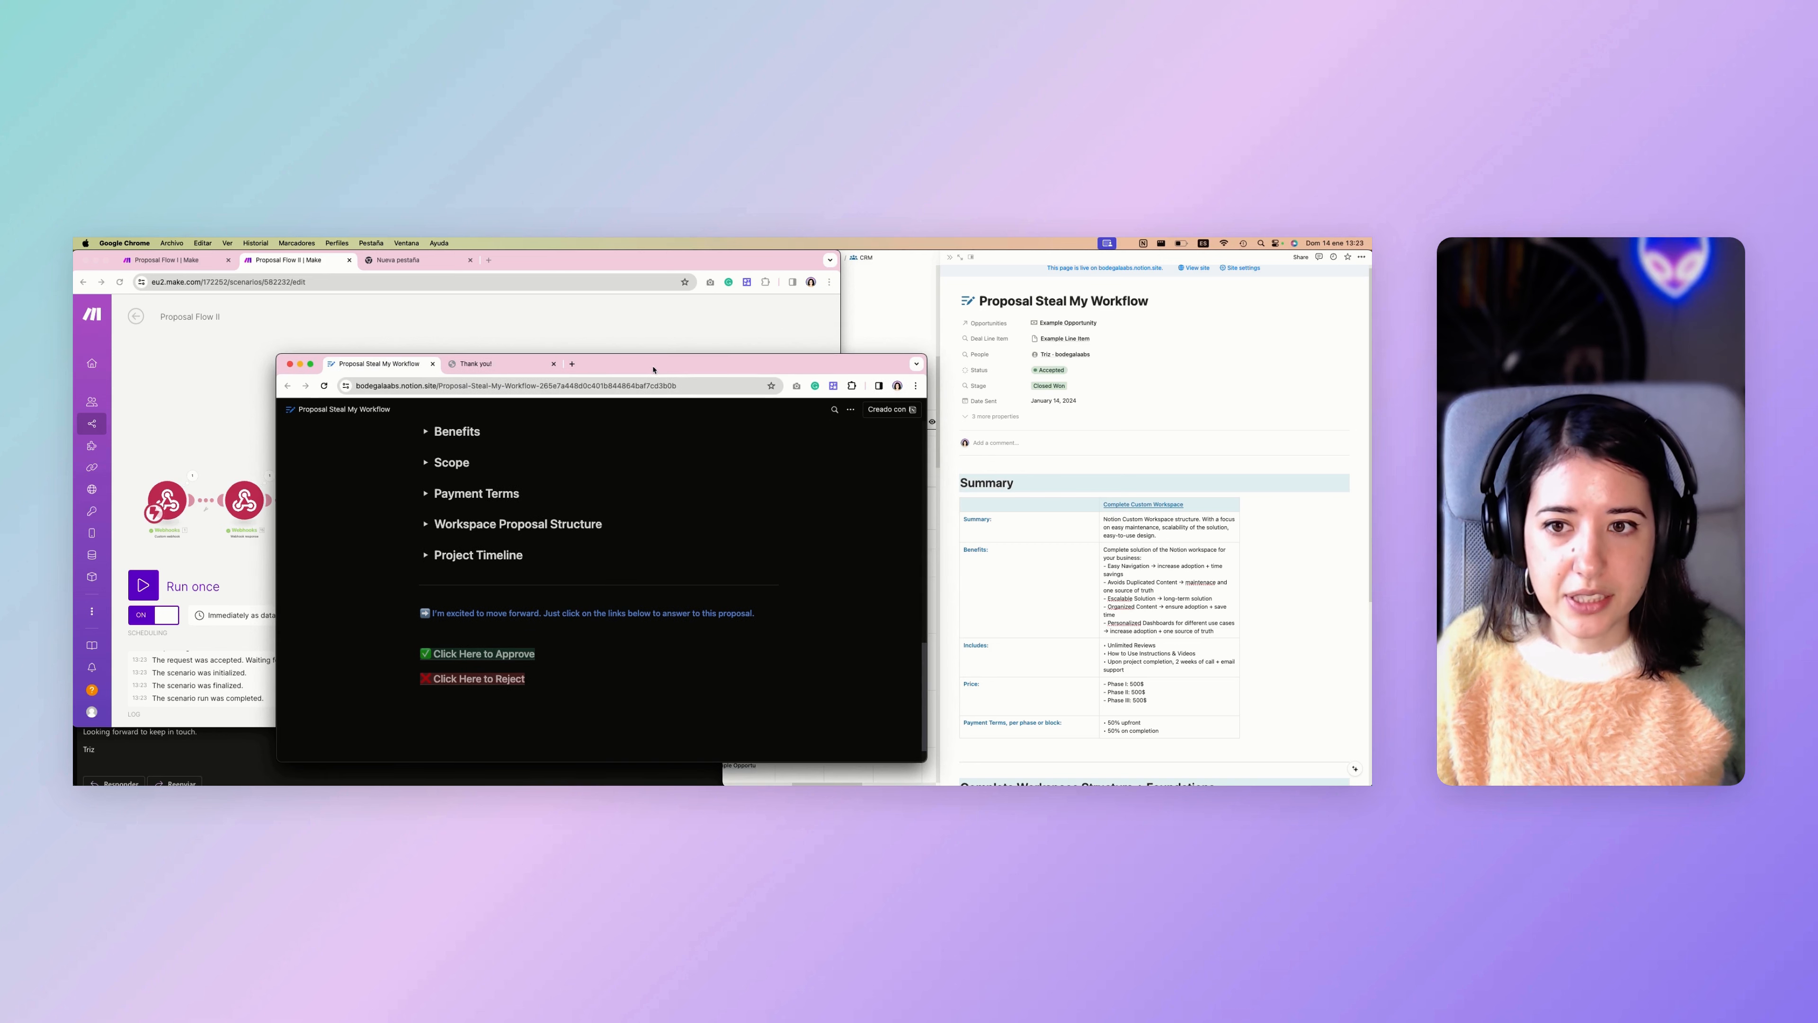
left_click(306, 263)
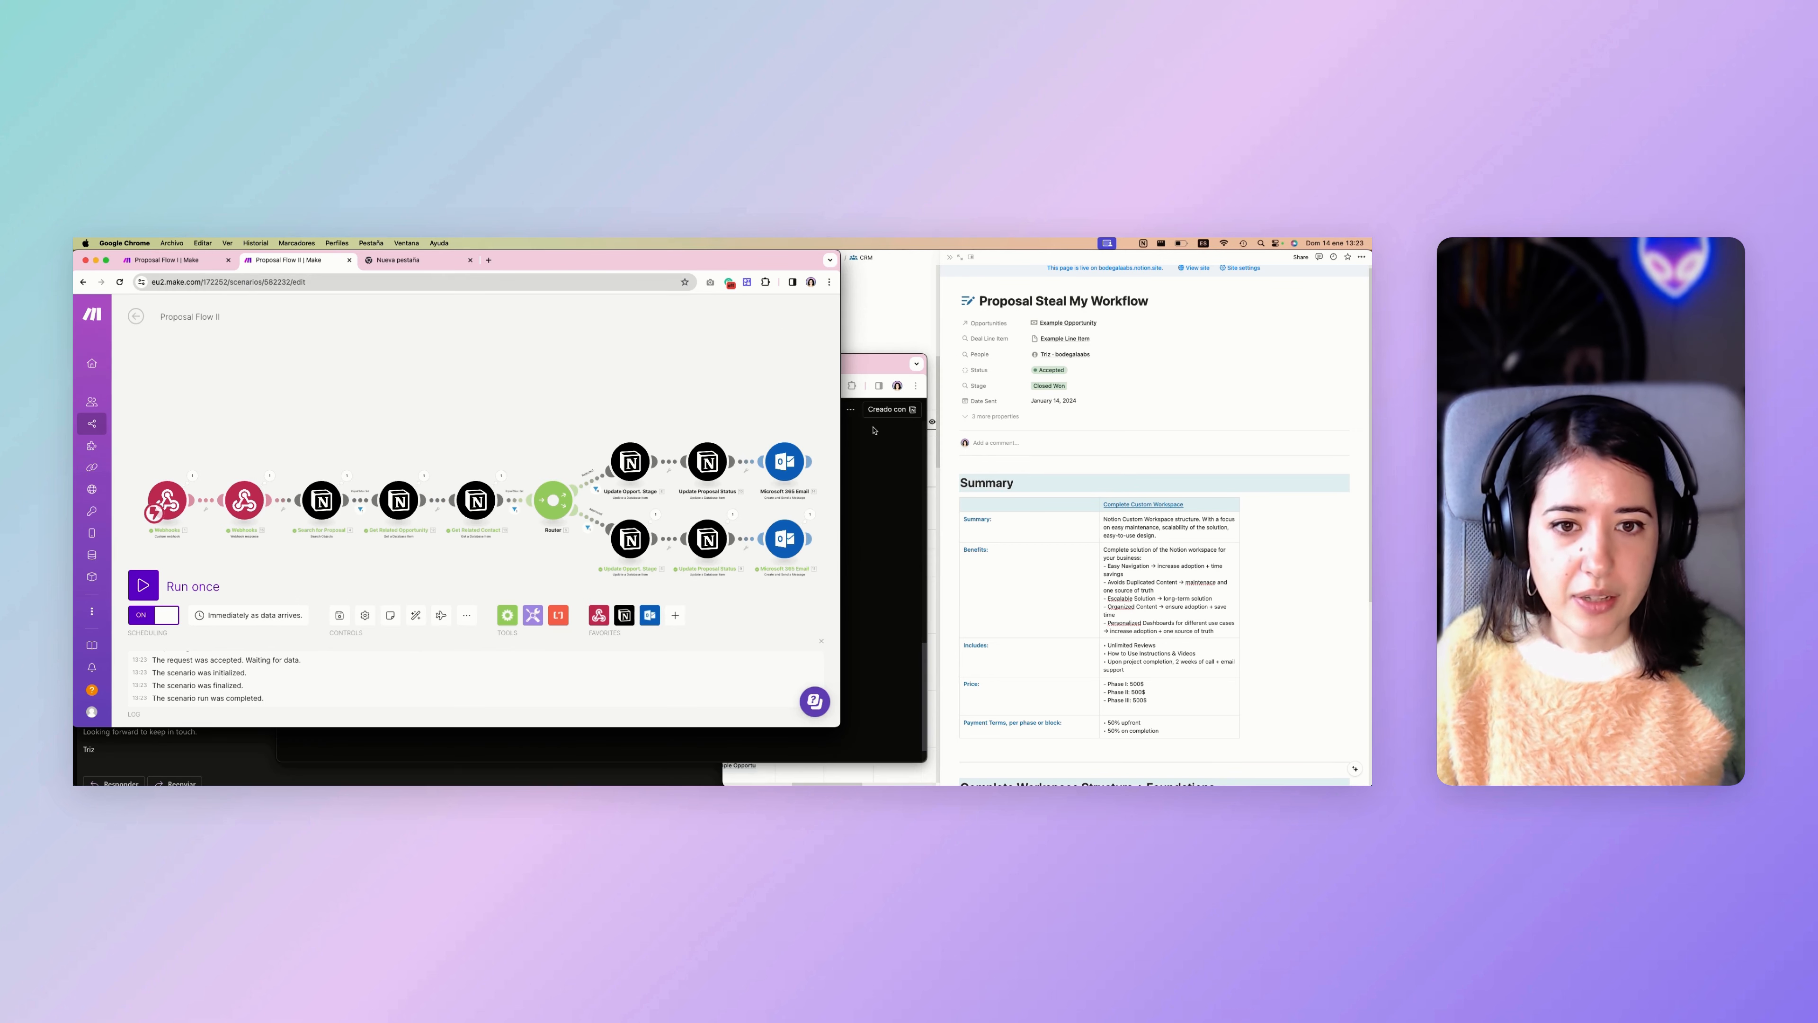
left_click(846, 463)
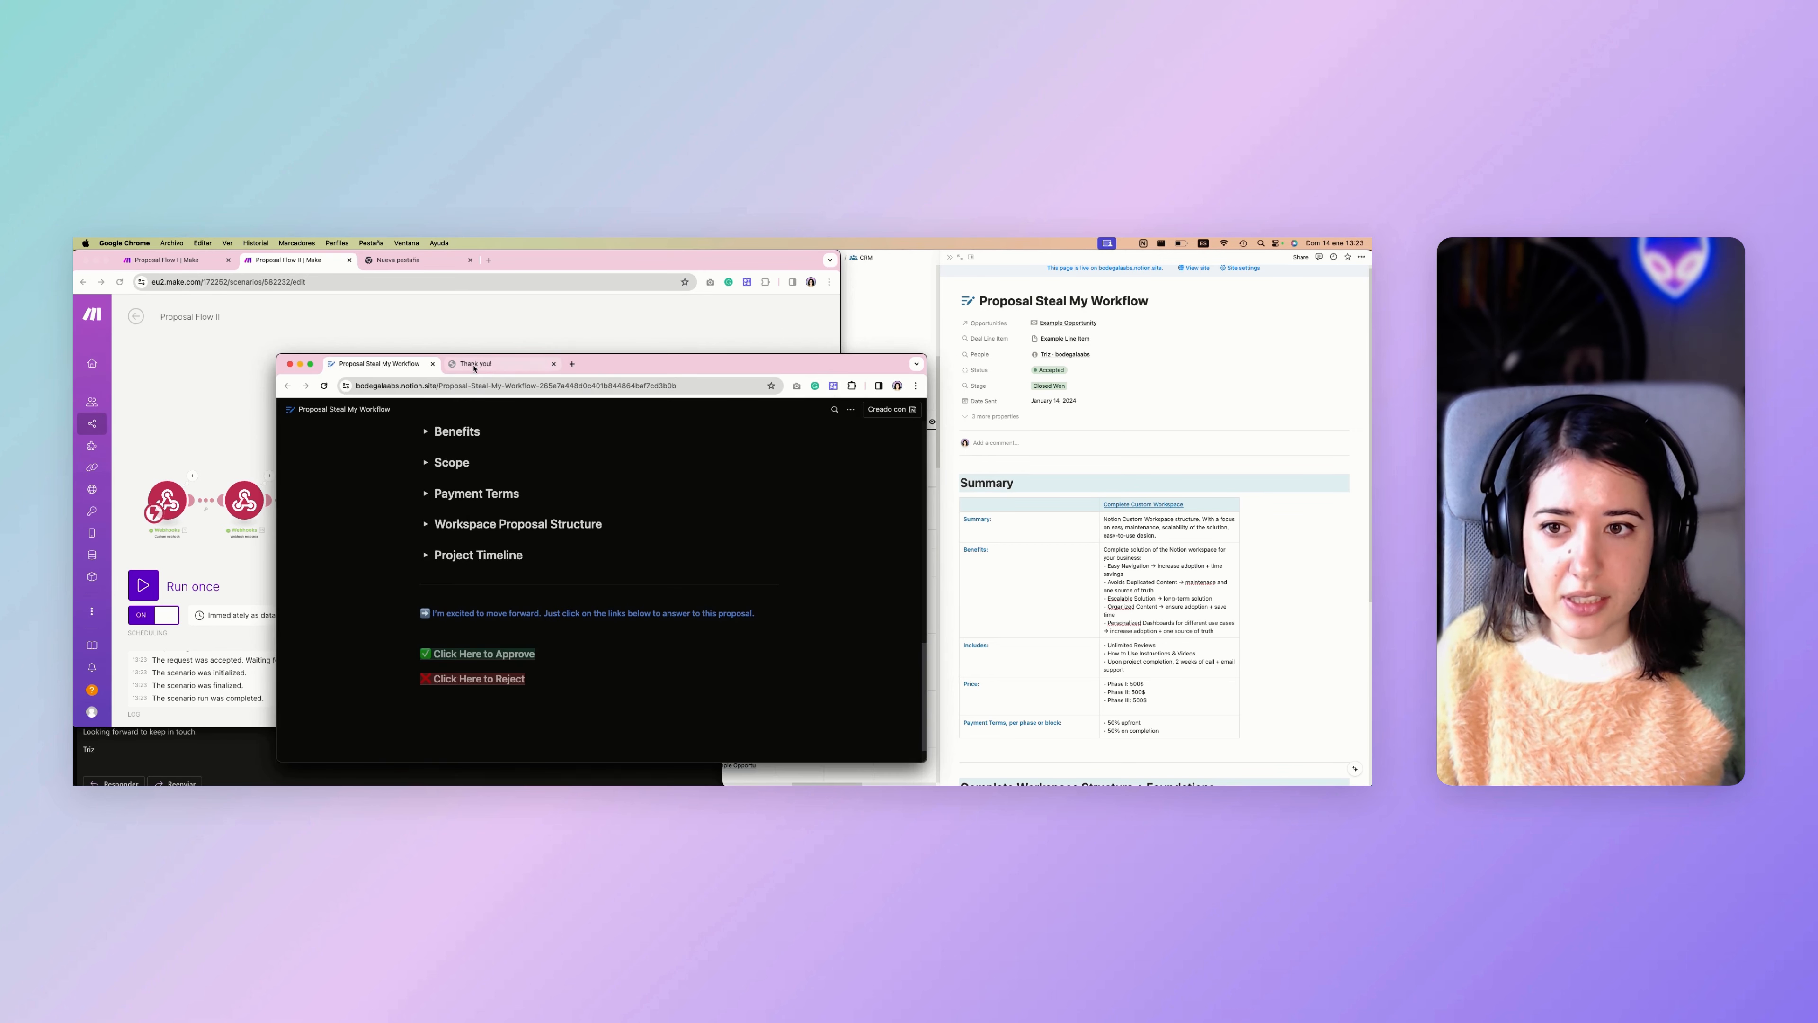
left_click(500, 363)
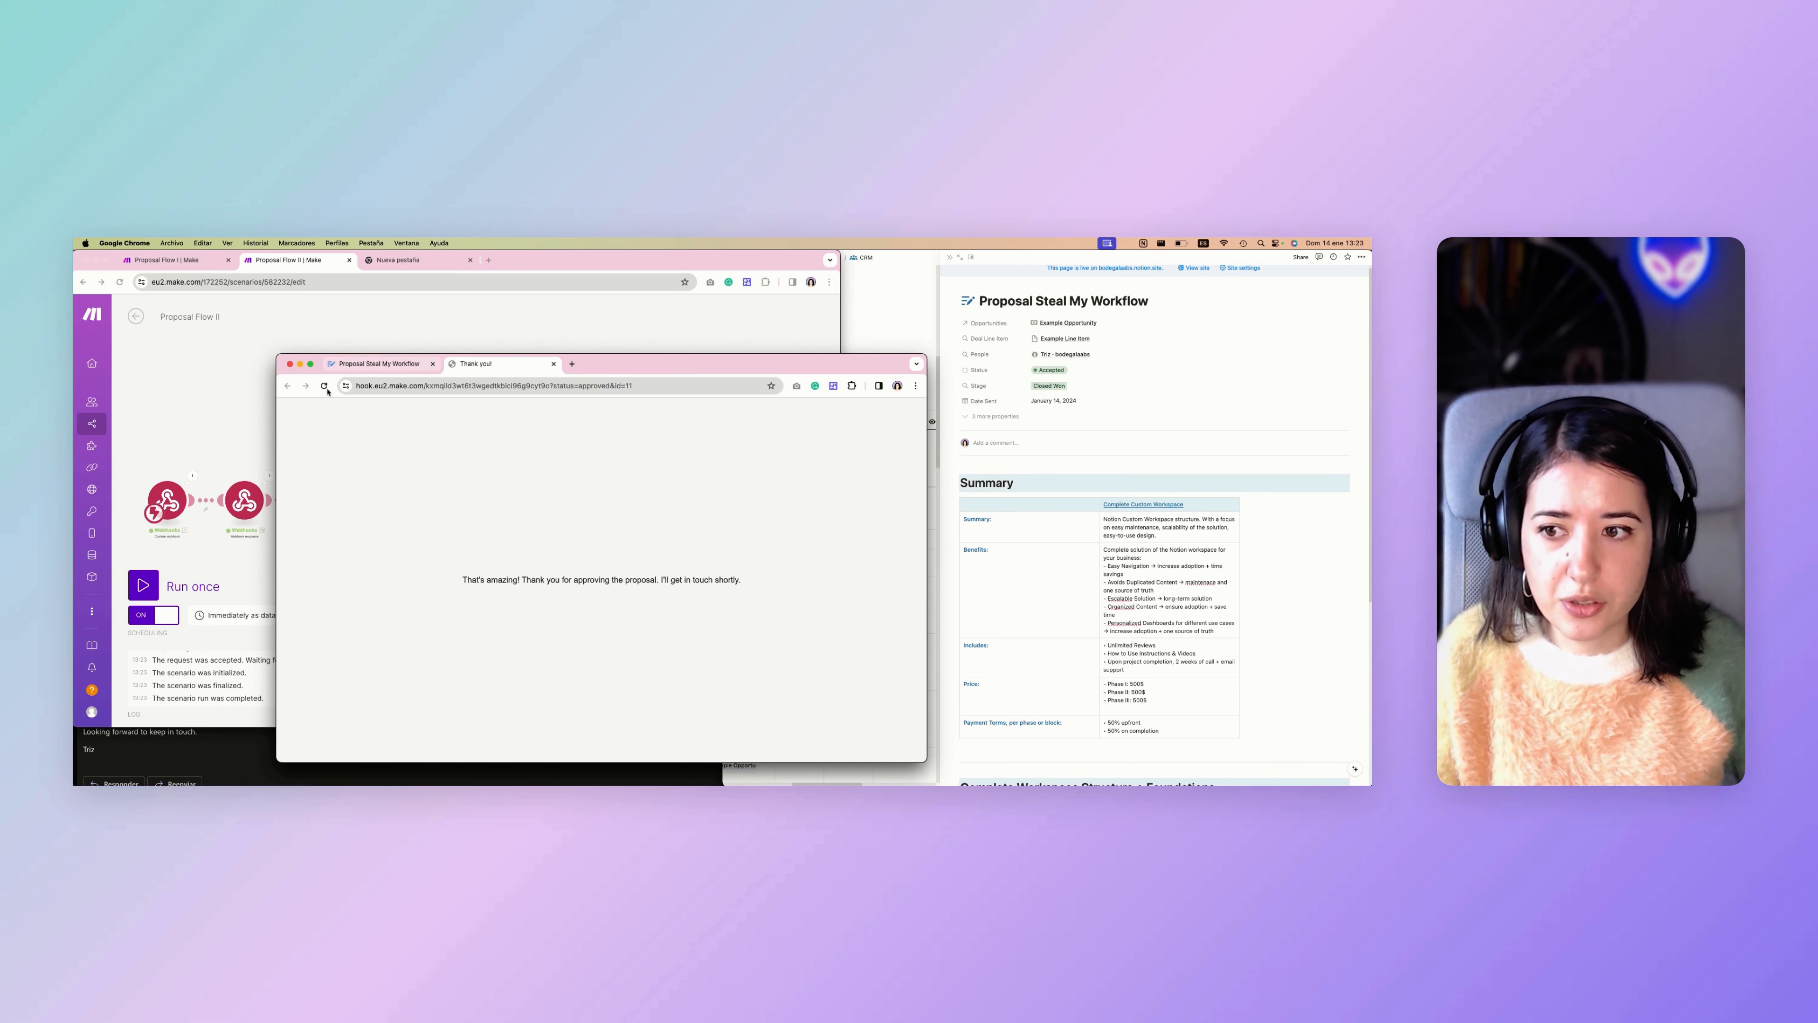
left_click(263, 405)
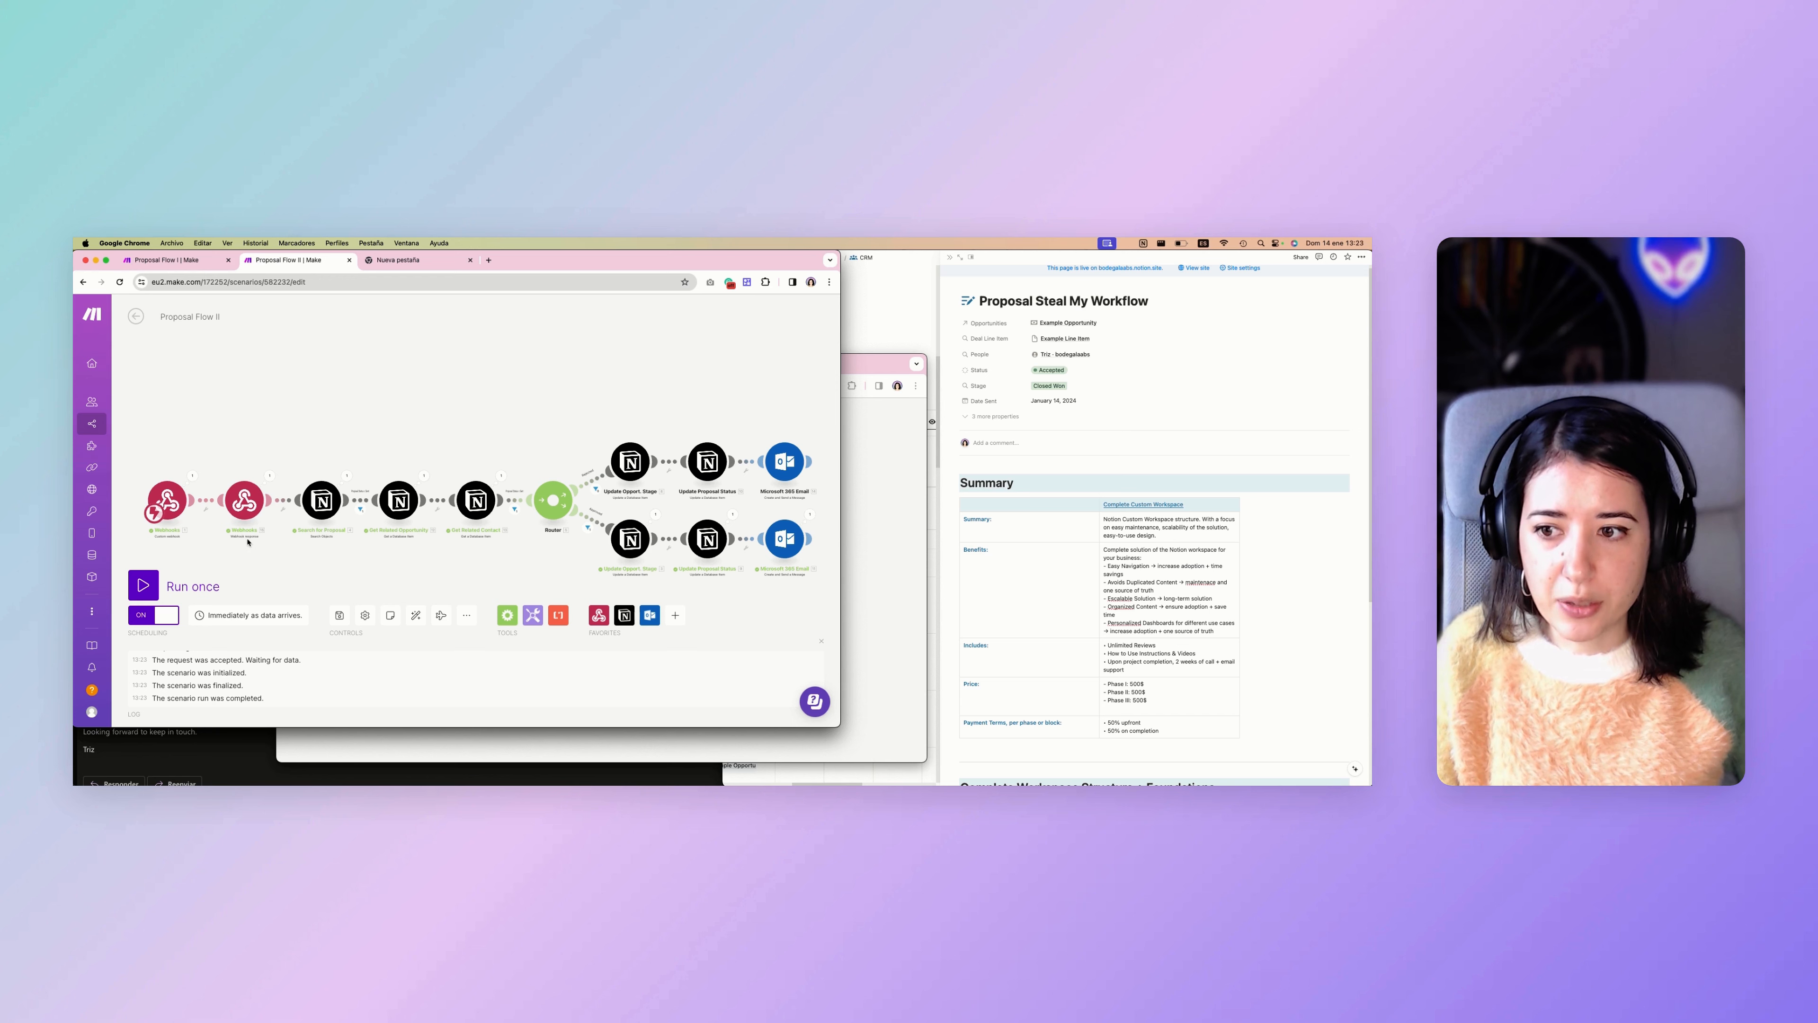
left_click(245, 502)
scroll(372, 499, "down", 15)
scroll(348, 490, "up", 15)
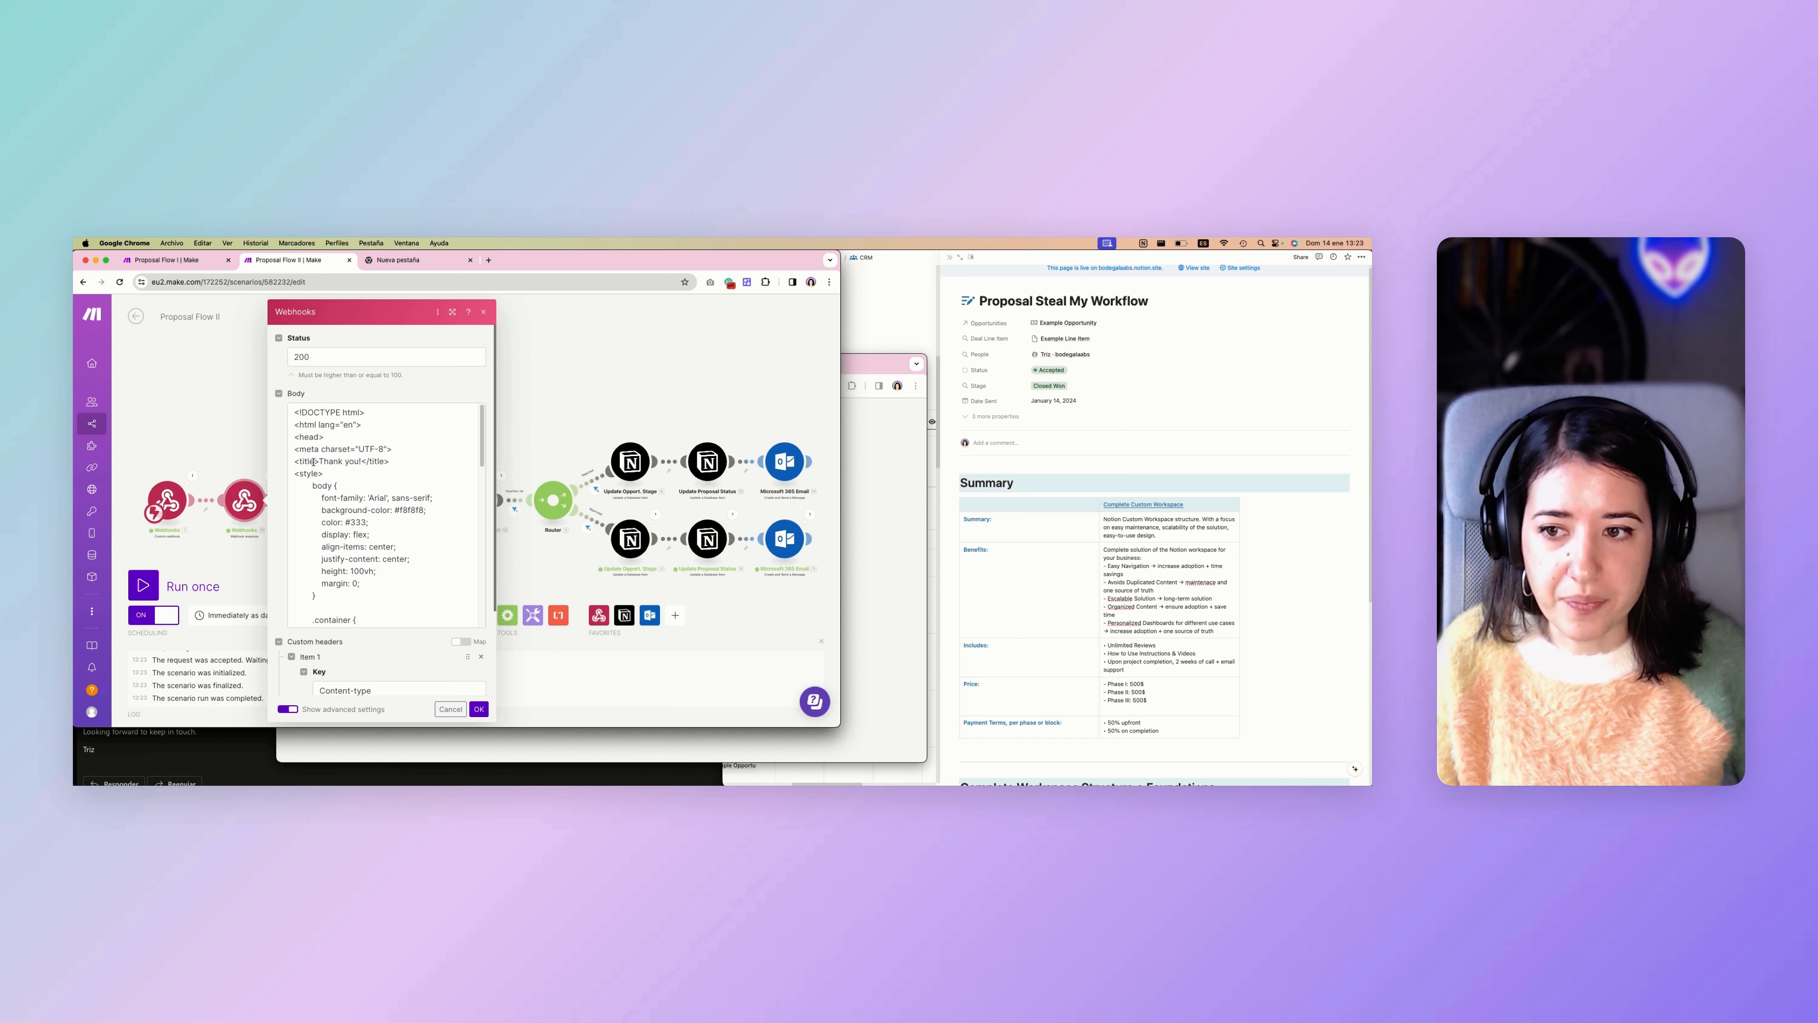
left_click(578, 382)
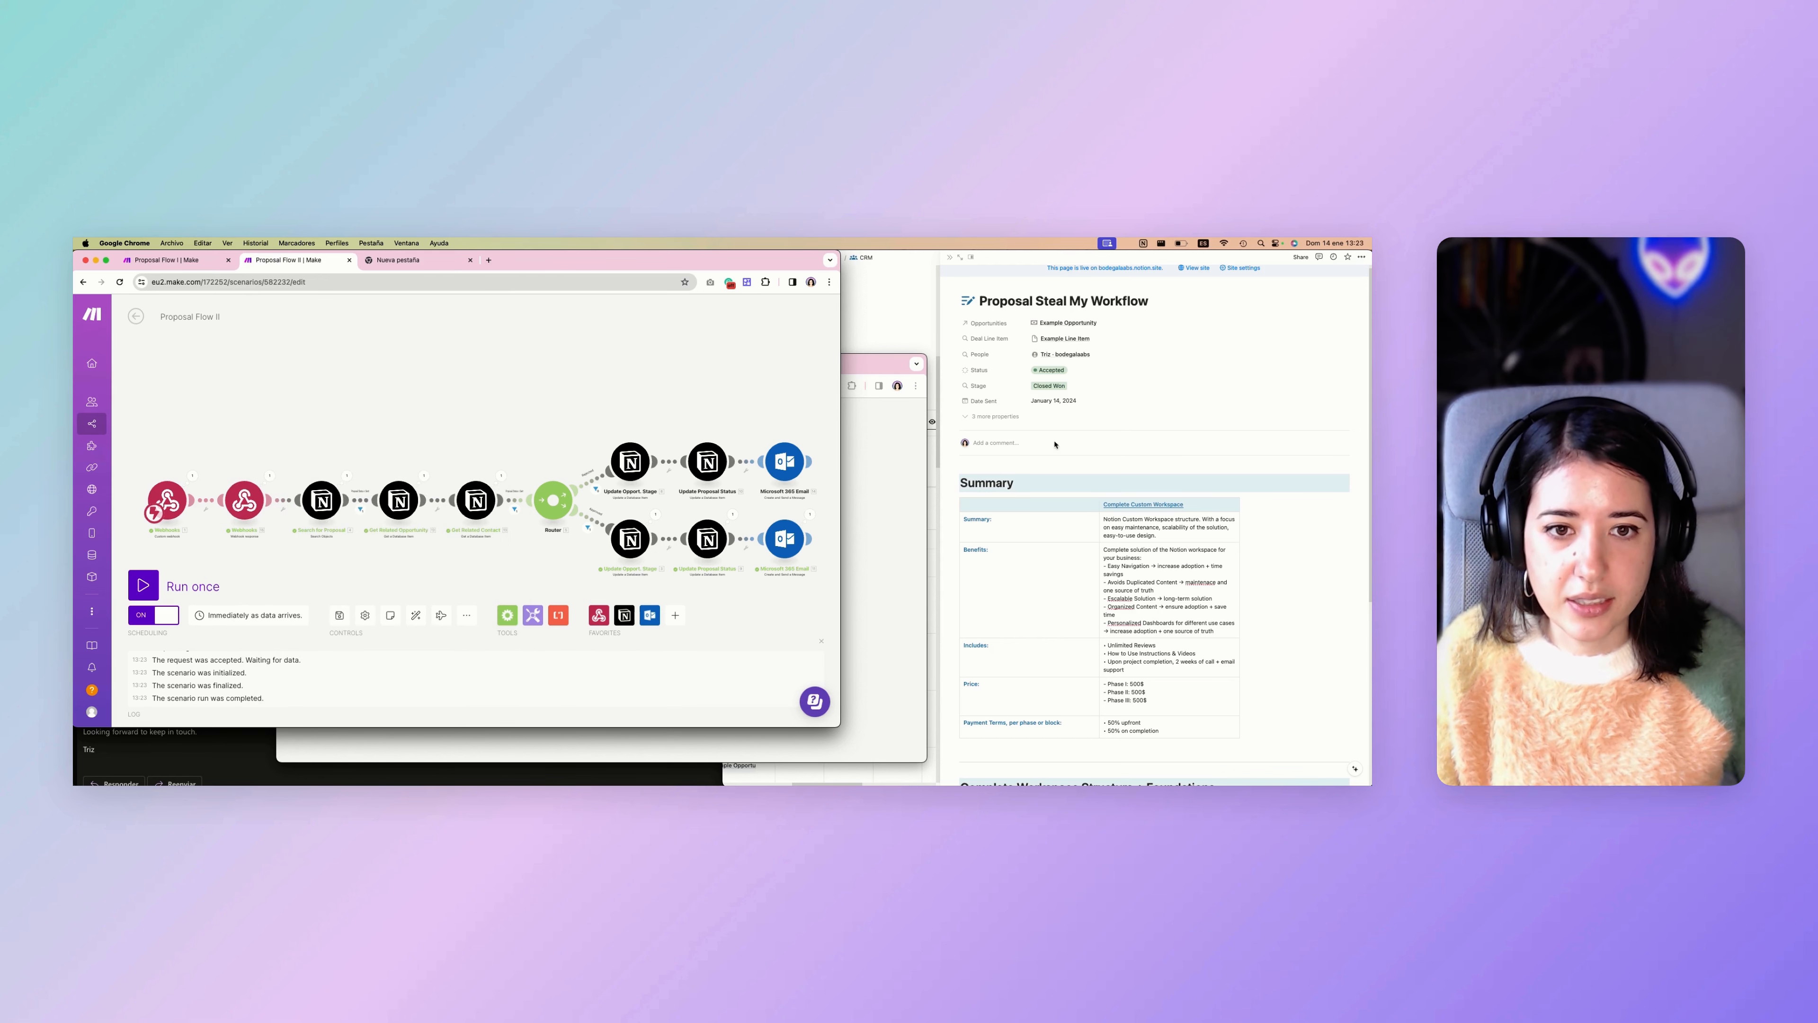
Check the proposal's and Example Opportunity's properties in Notion, and put away the browser window with the approval response.
left_click(888, 473)
left_click(1014, 429)
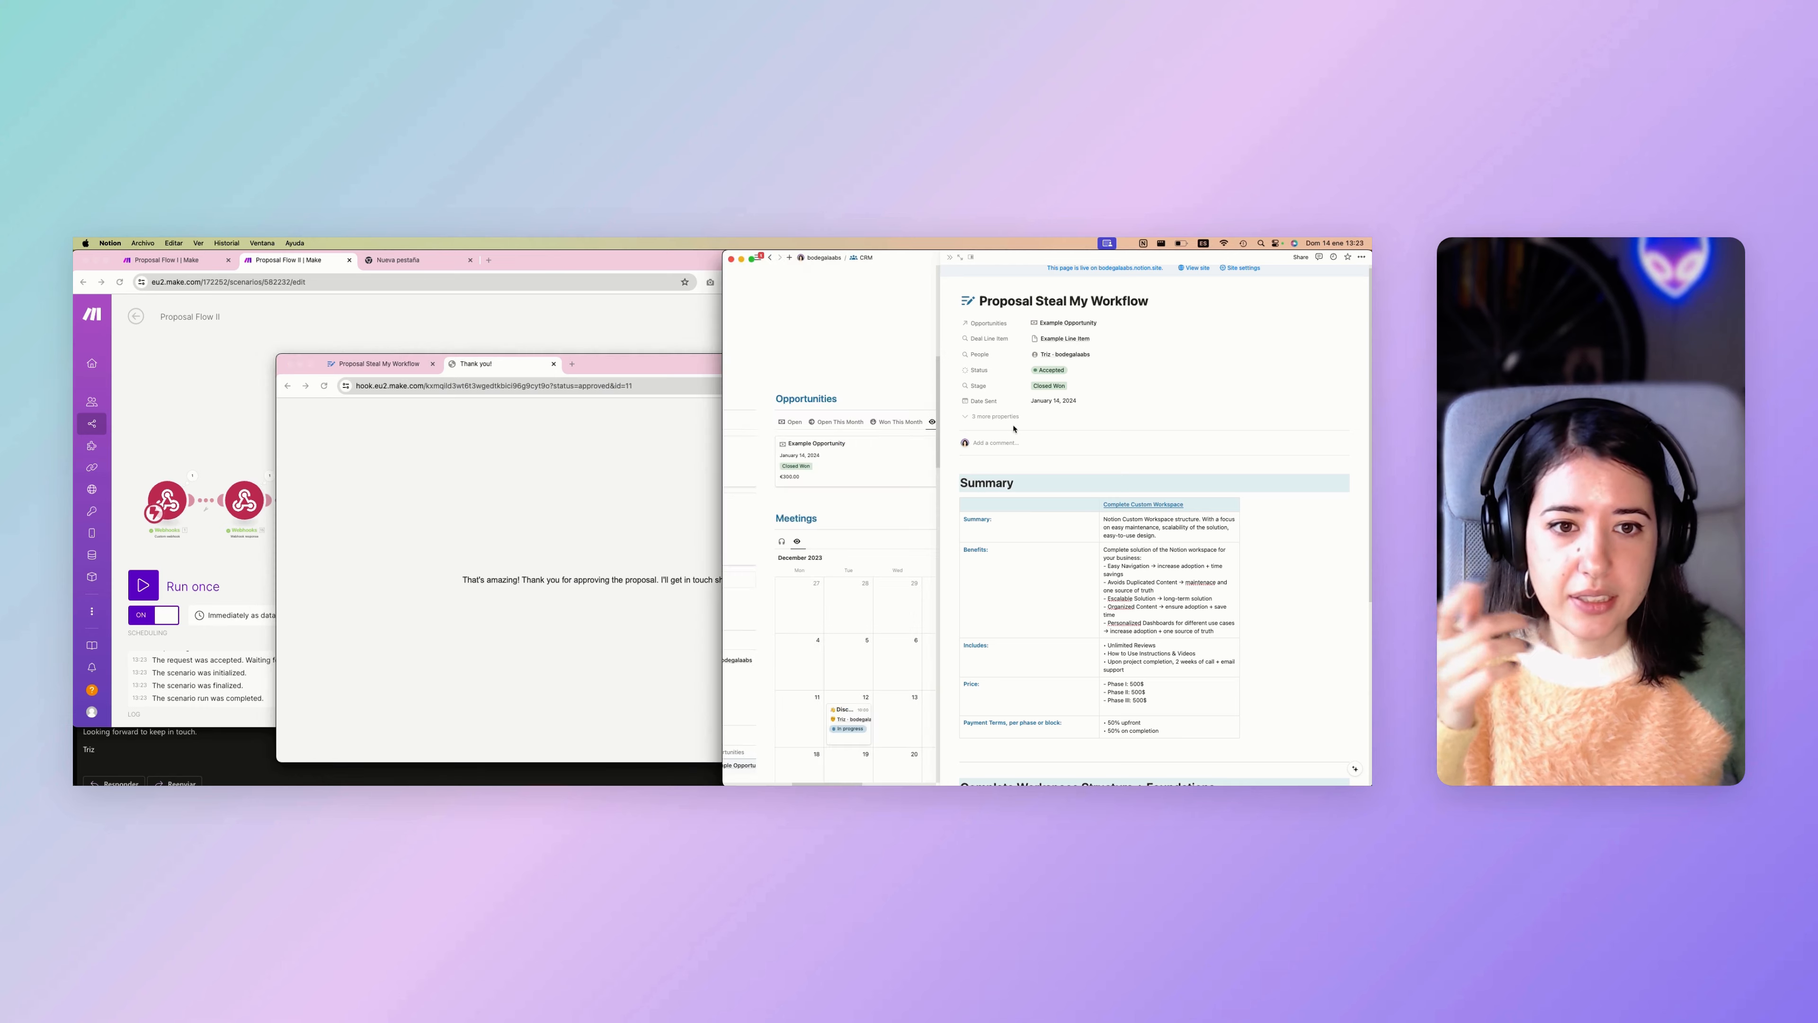
left_click(305, 364)
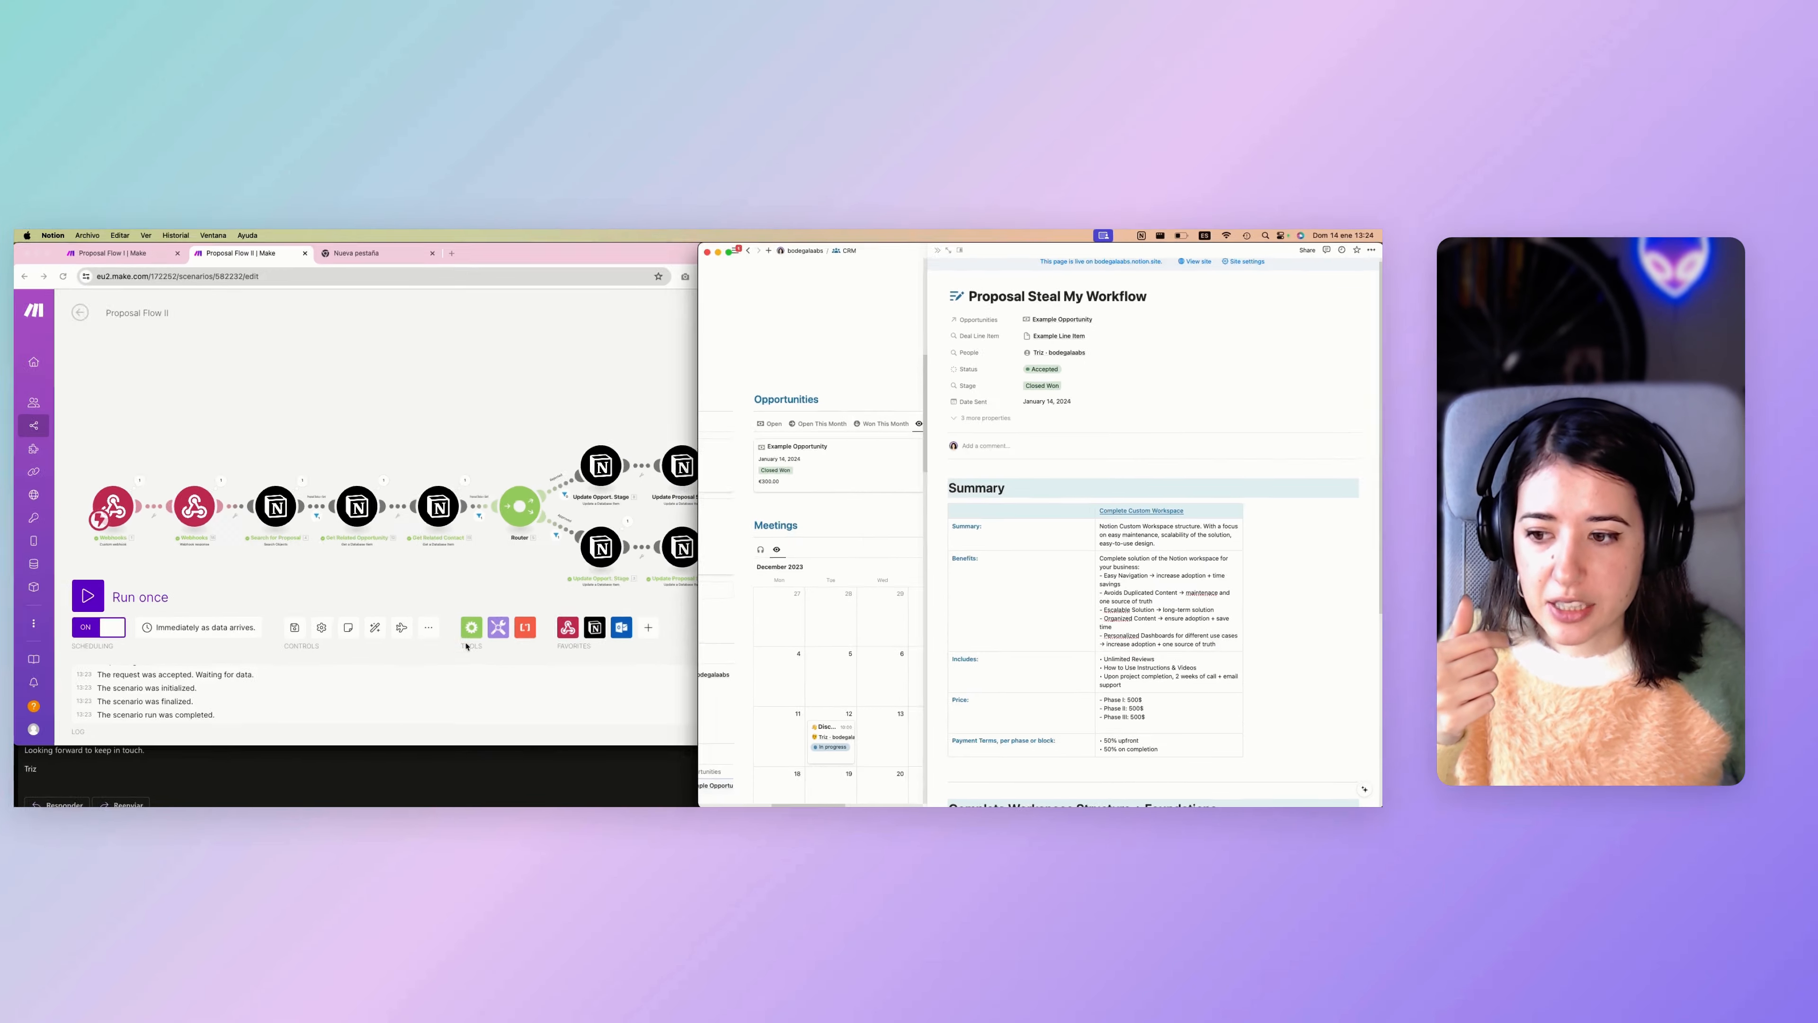
Close the rejection email in Outlook and open the "Proposal Steal My Workflow Proposal Appoved!" email.
left_click(471, 750)
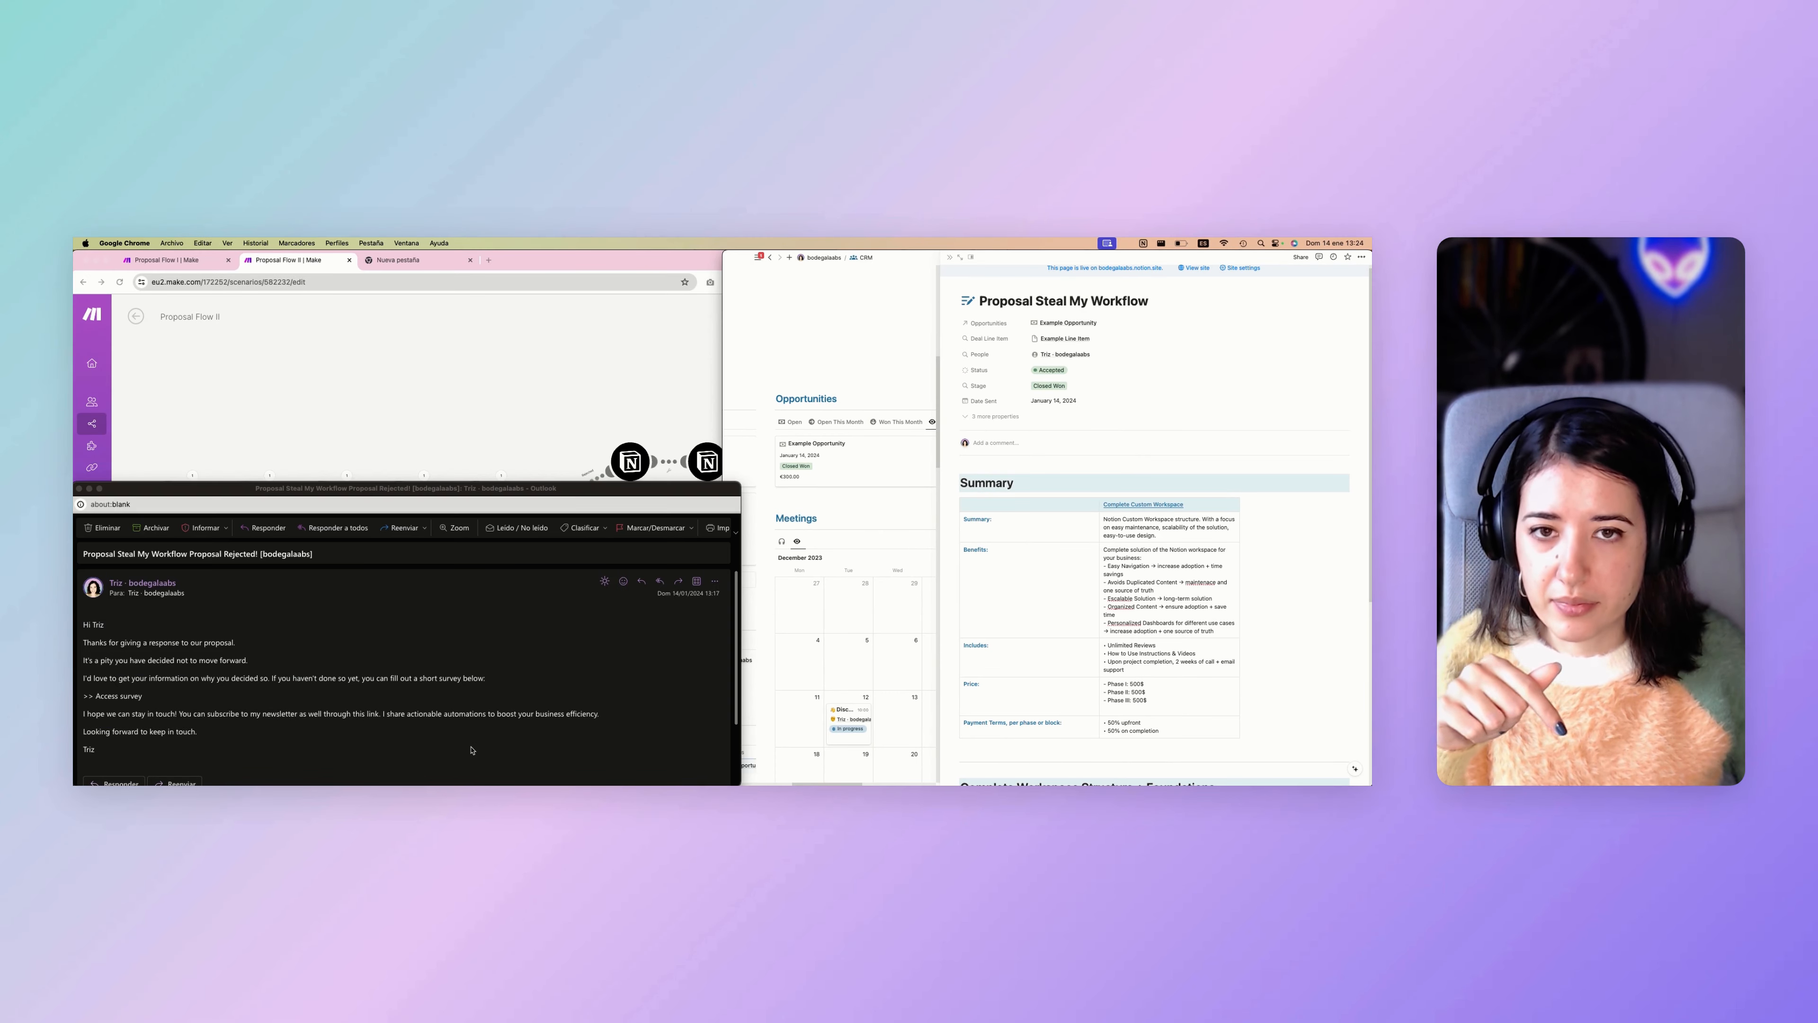
left_click_drag(384, 492, 402, 480)
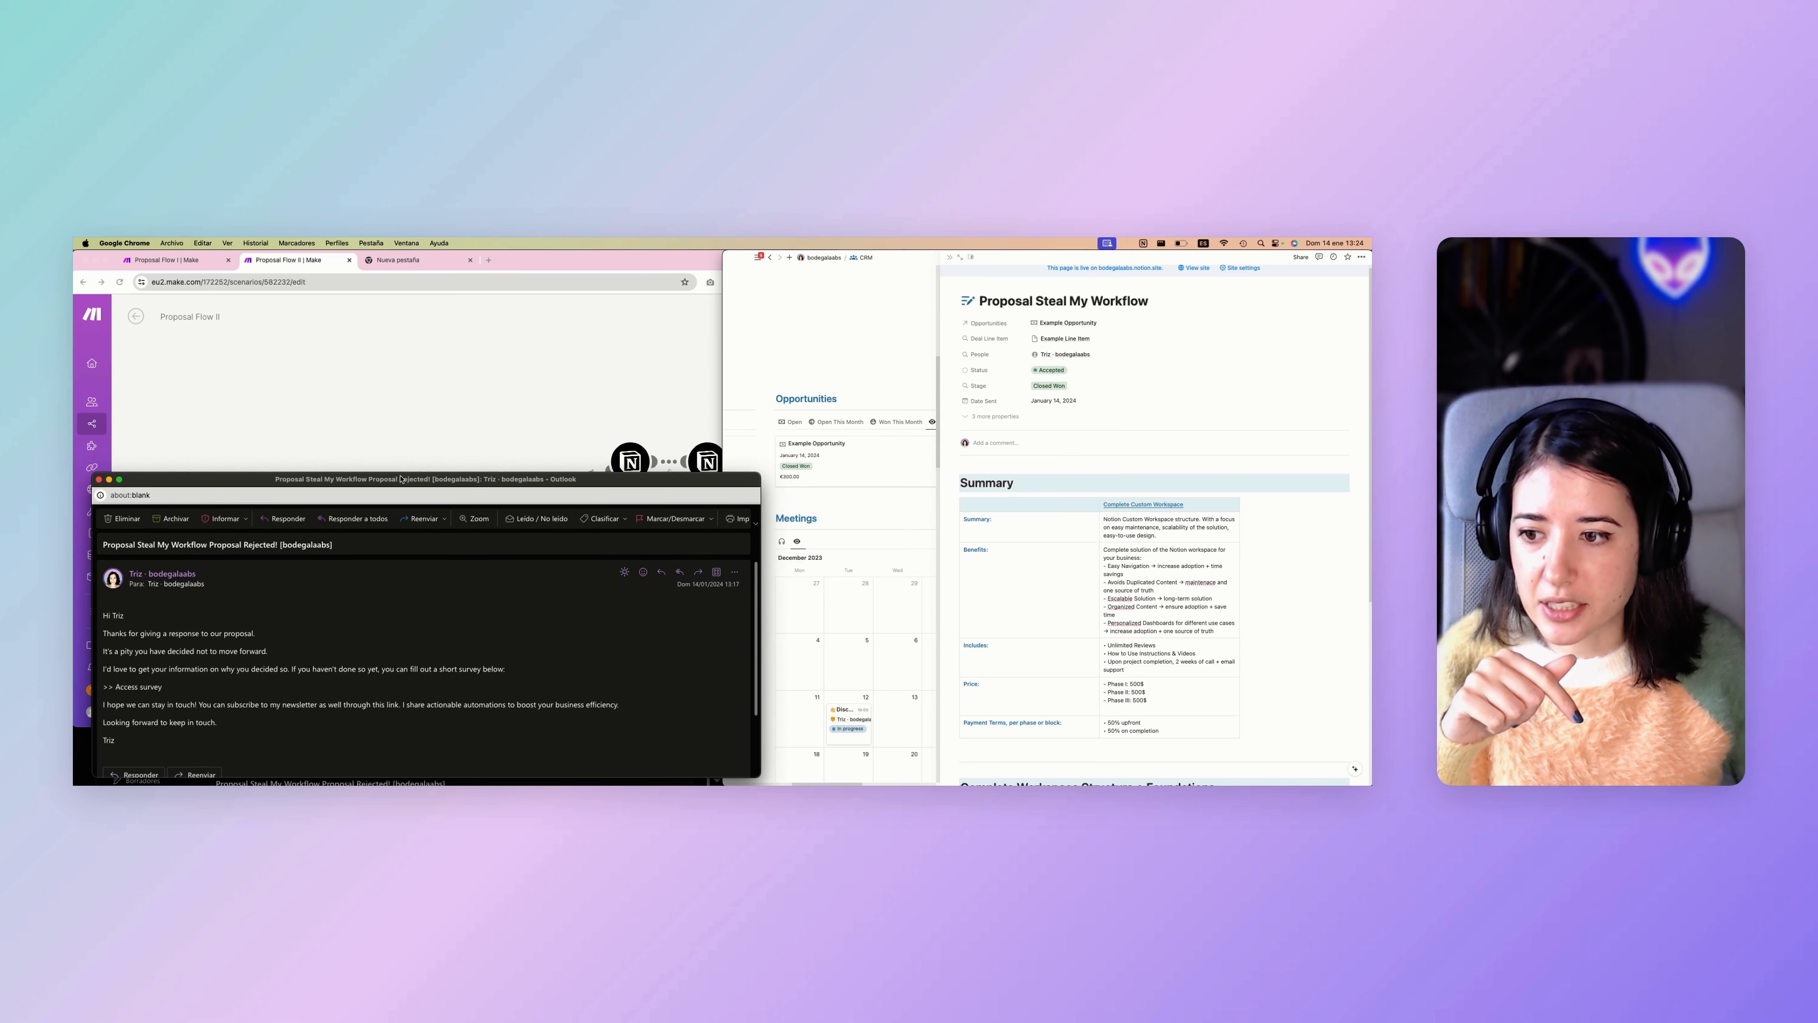
left_click(99, 479)
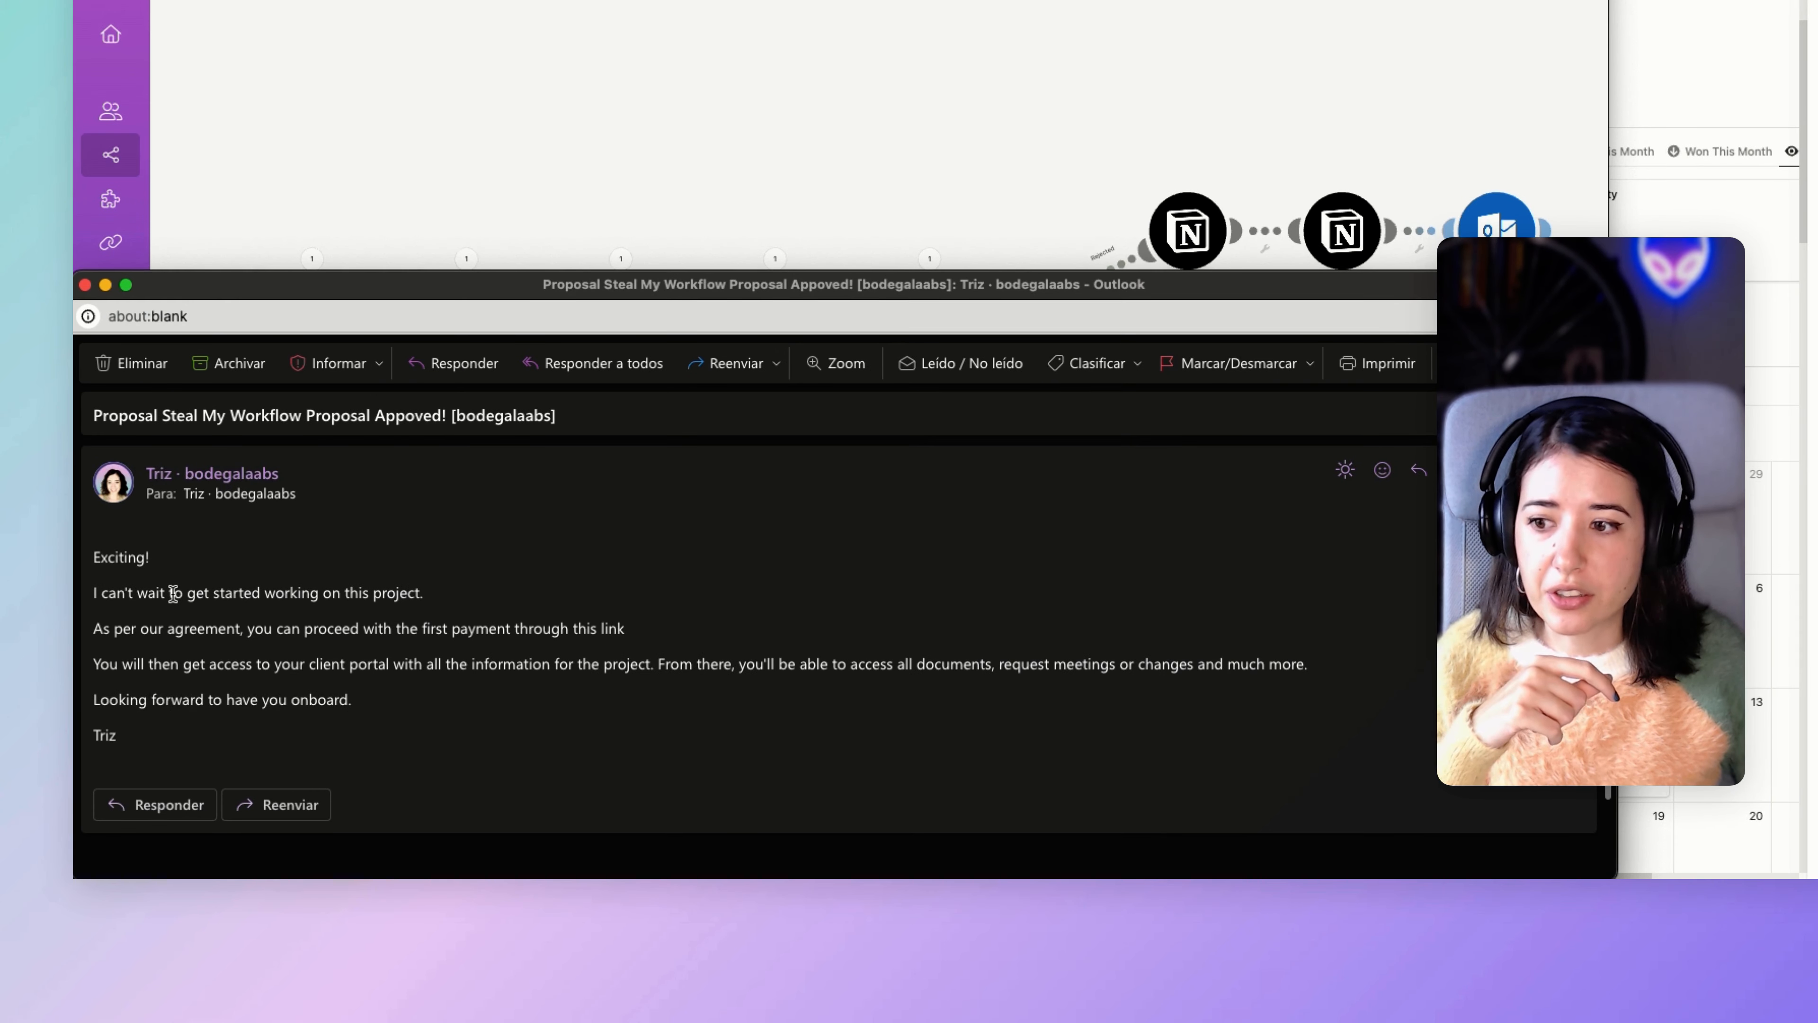
Read through the approval email, highlighting "this link" in the first-payment line and clearing the selection.
scroll(172, 594, "down", 1)
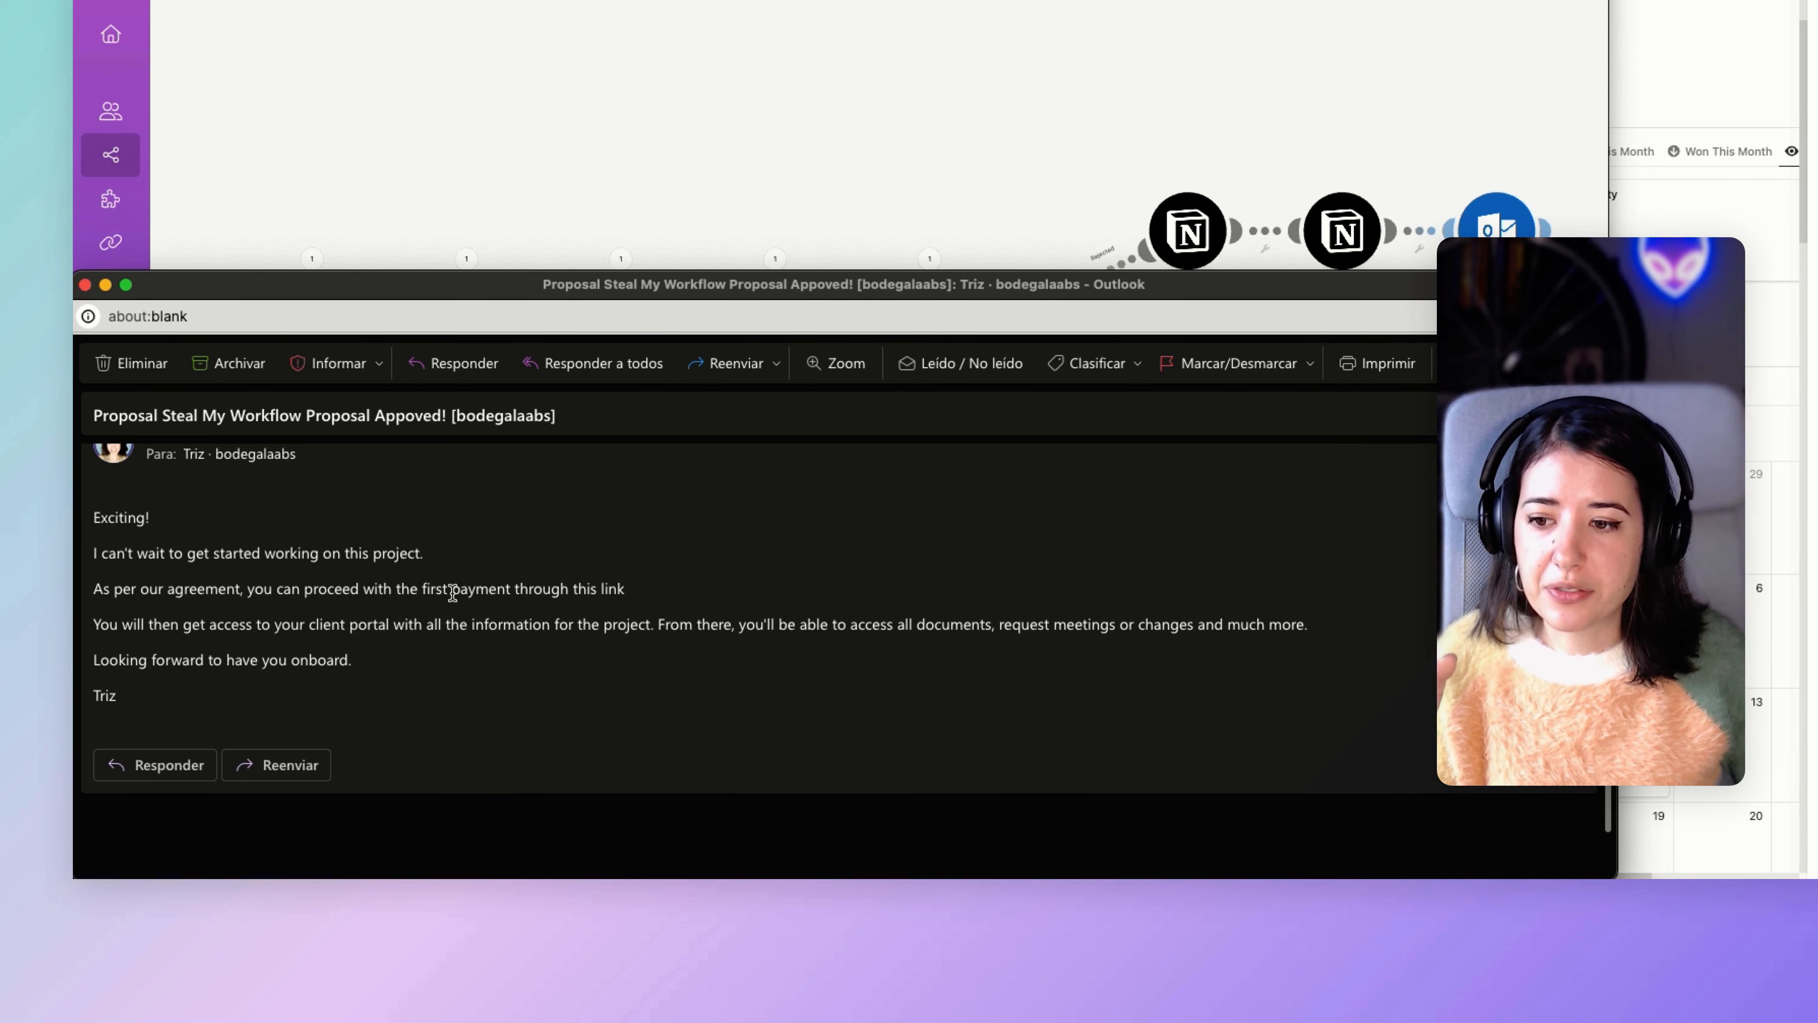
left_click_drag(630, 593, 575, 592)
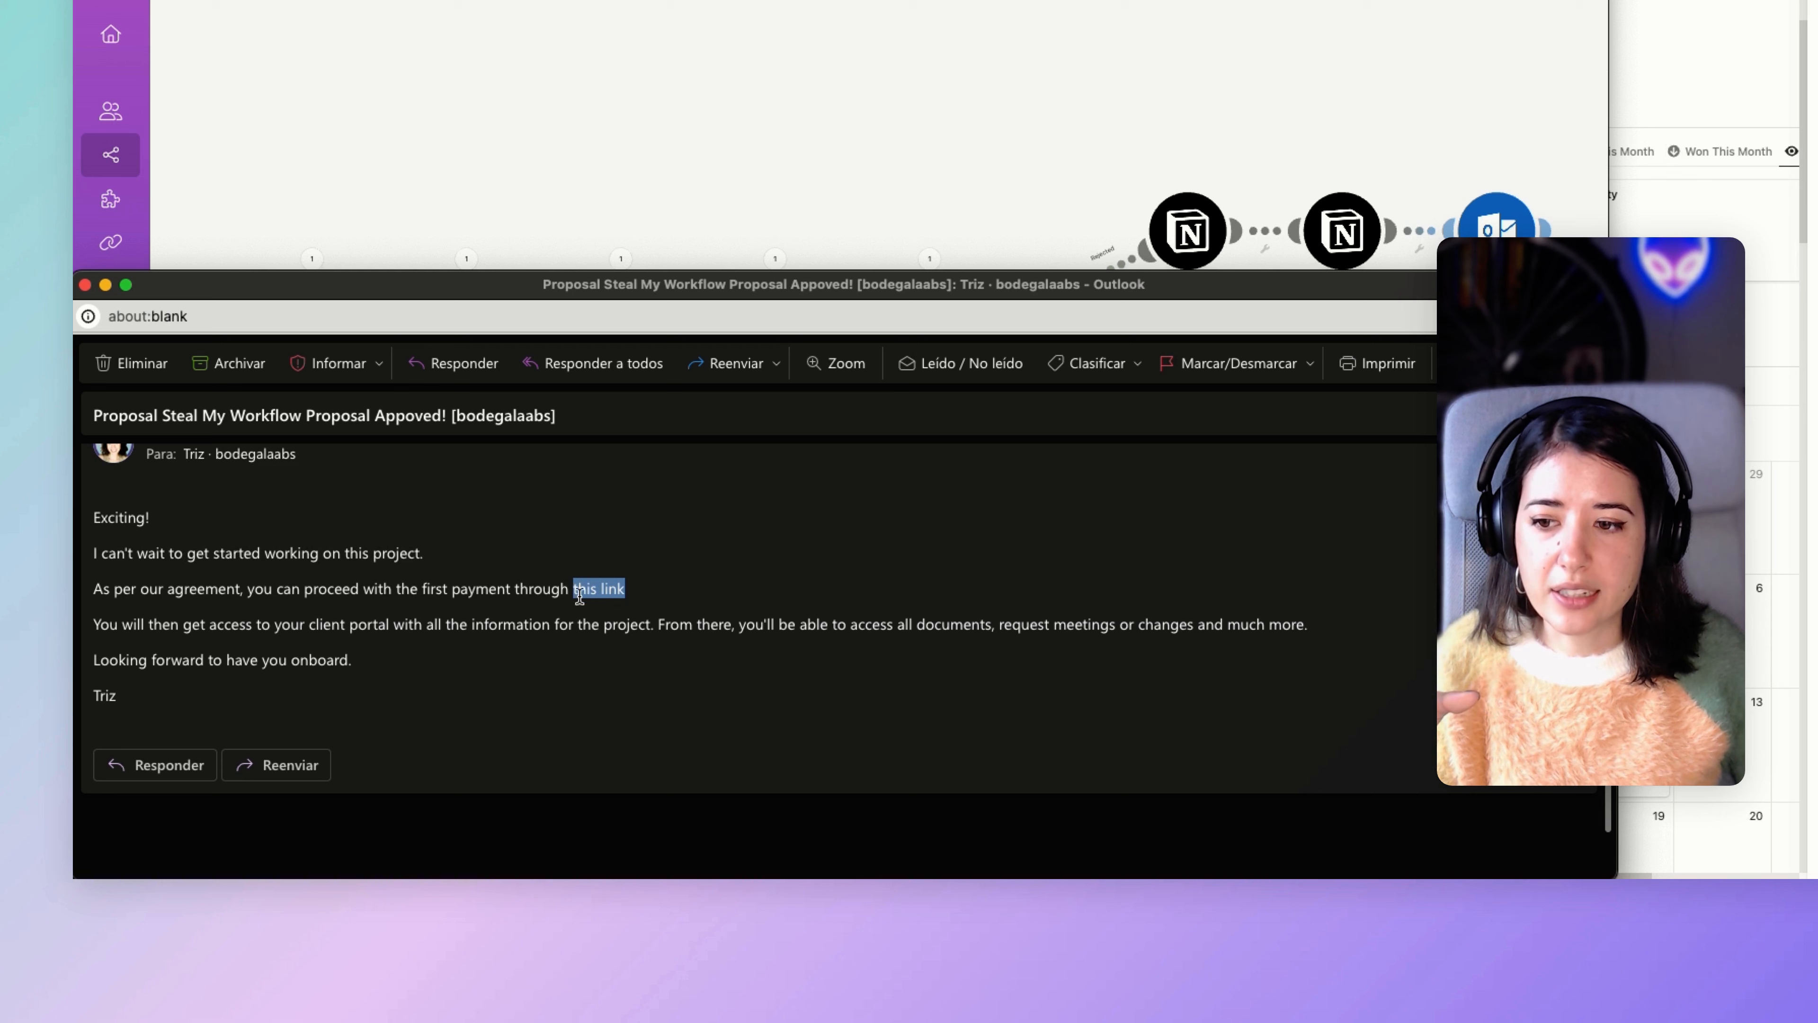
left_click(598, 618)
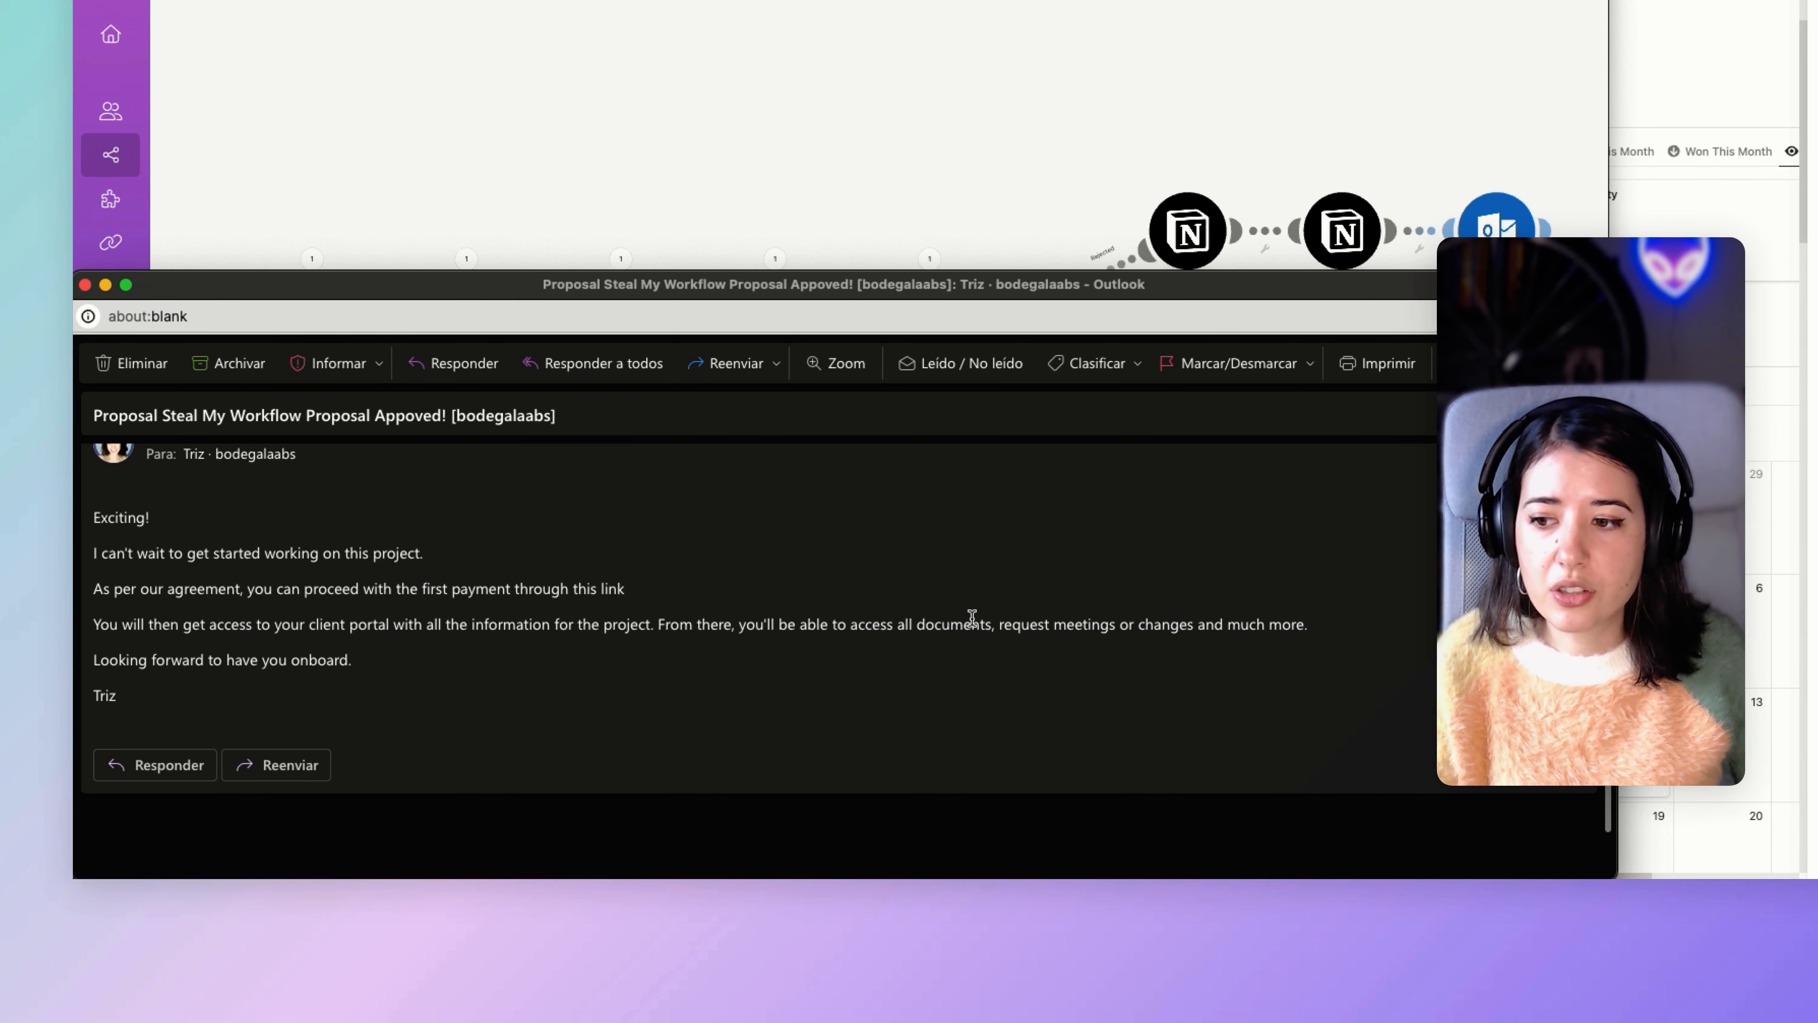
left_click_drag(524, 288, 542, 264)
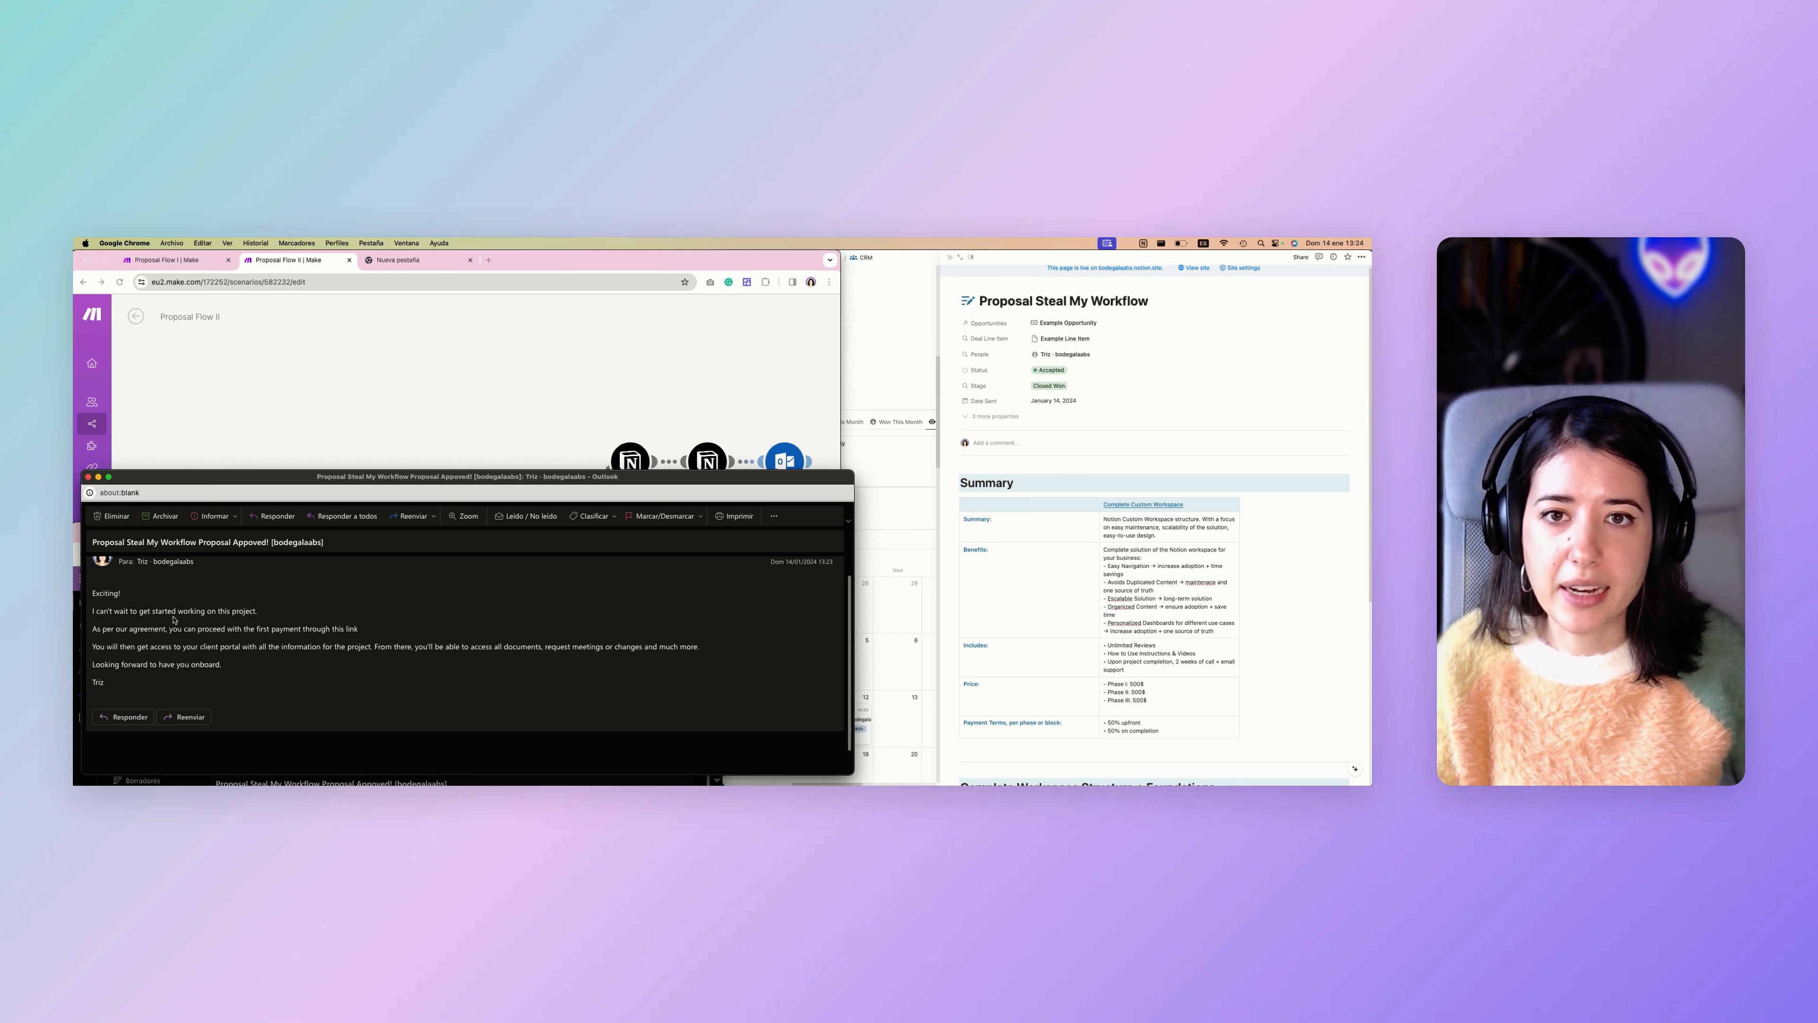
Add an empty module to Proposal Flow II, search the Microsoft 365 Email actions for "draft", and delete the empty module.
left_click(486, 458)
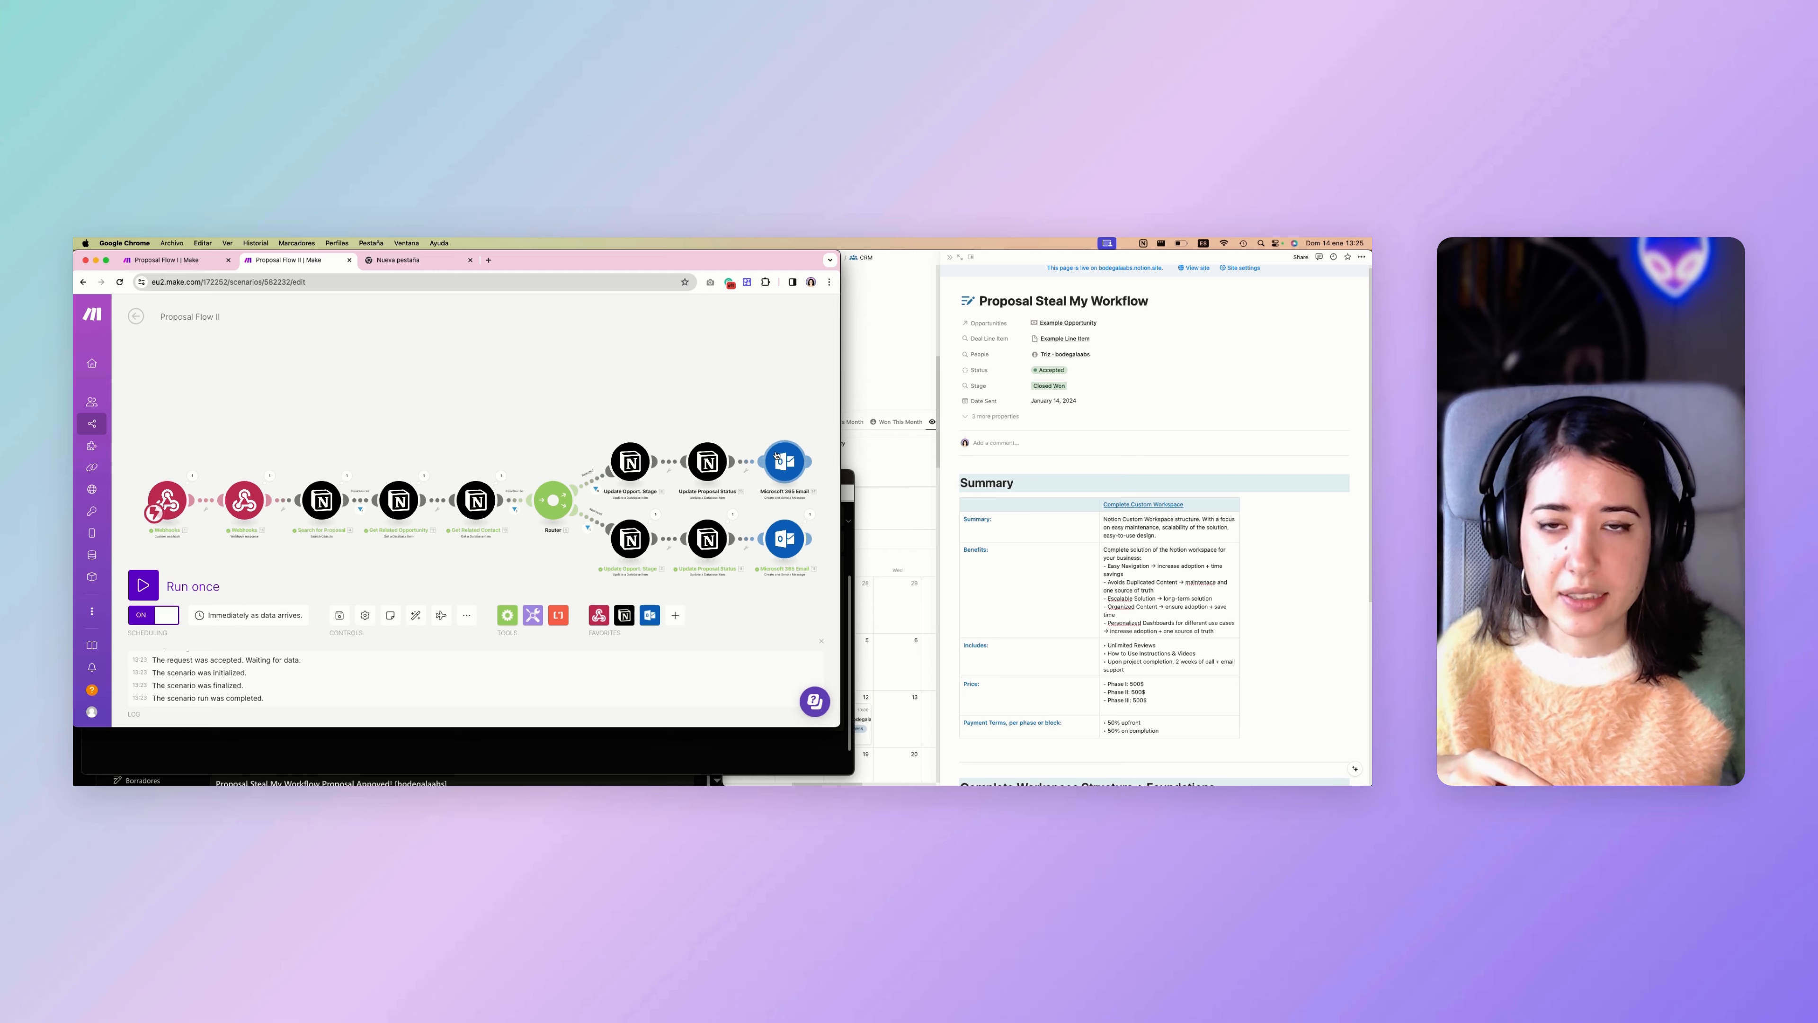
right_click(474, 406)
left_click(519, 420)
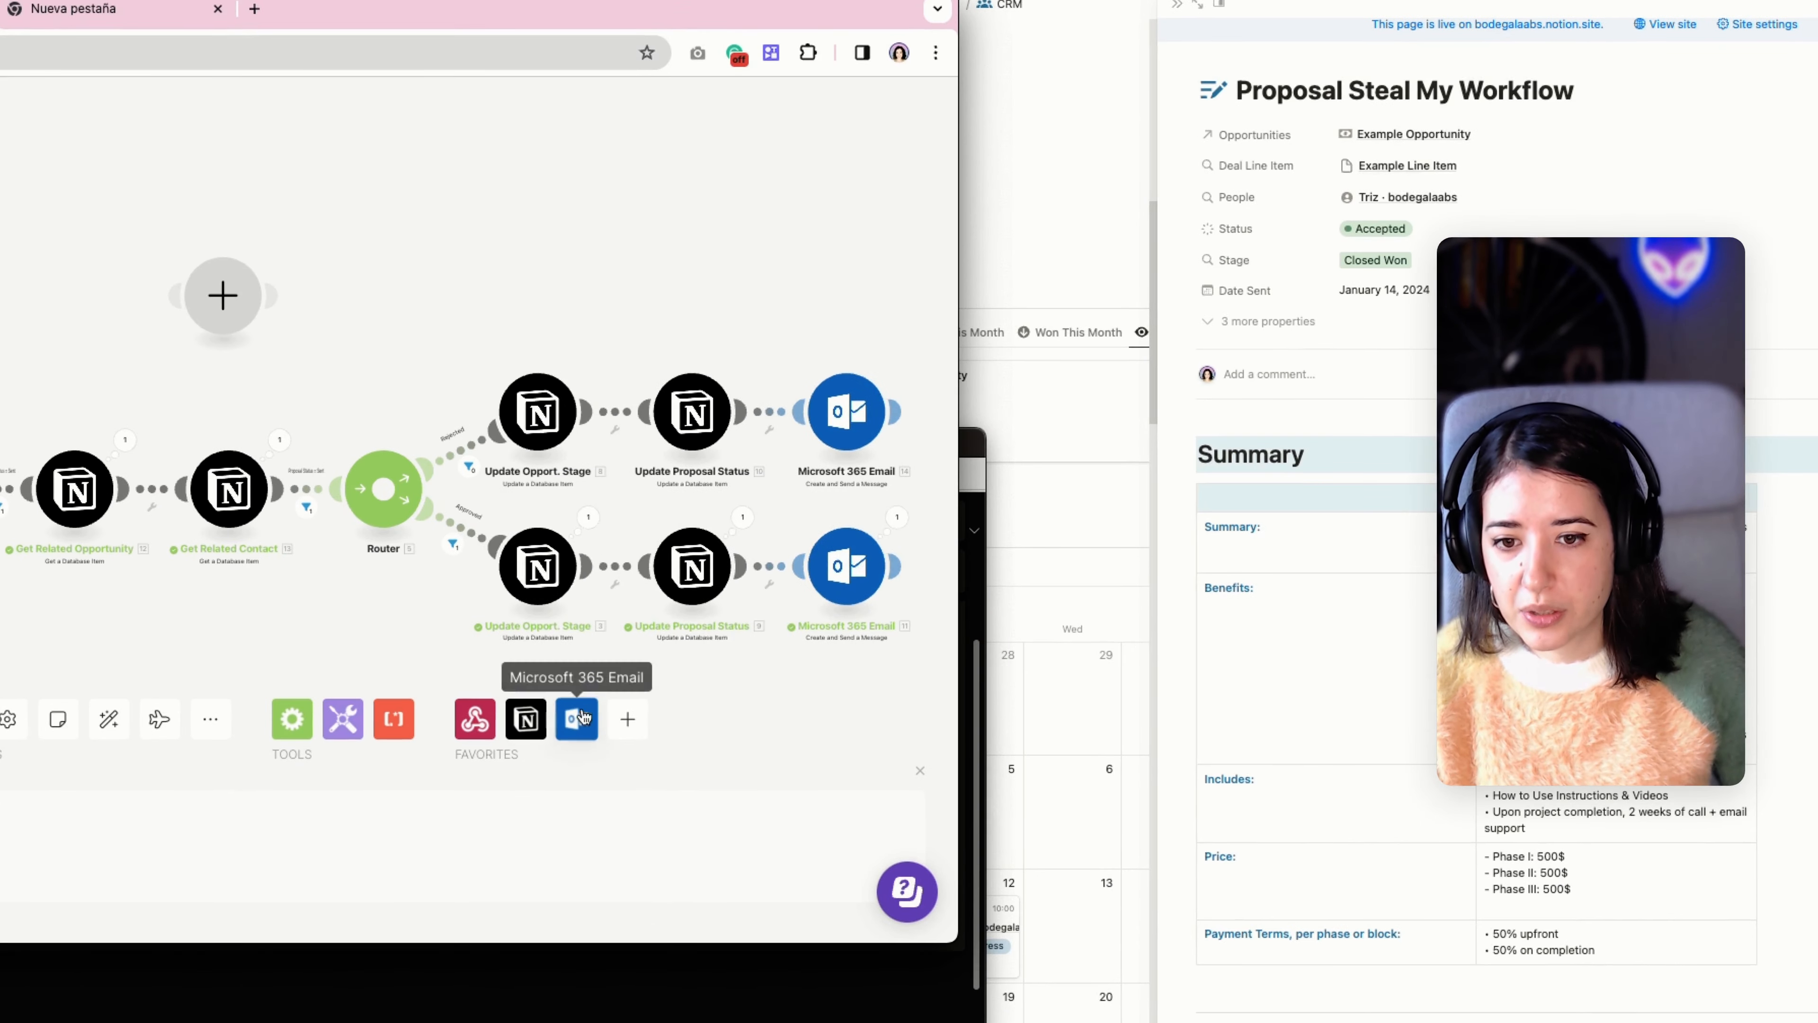
left_click(585, 715)
type("draft")
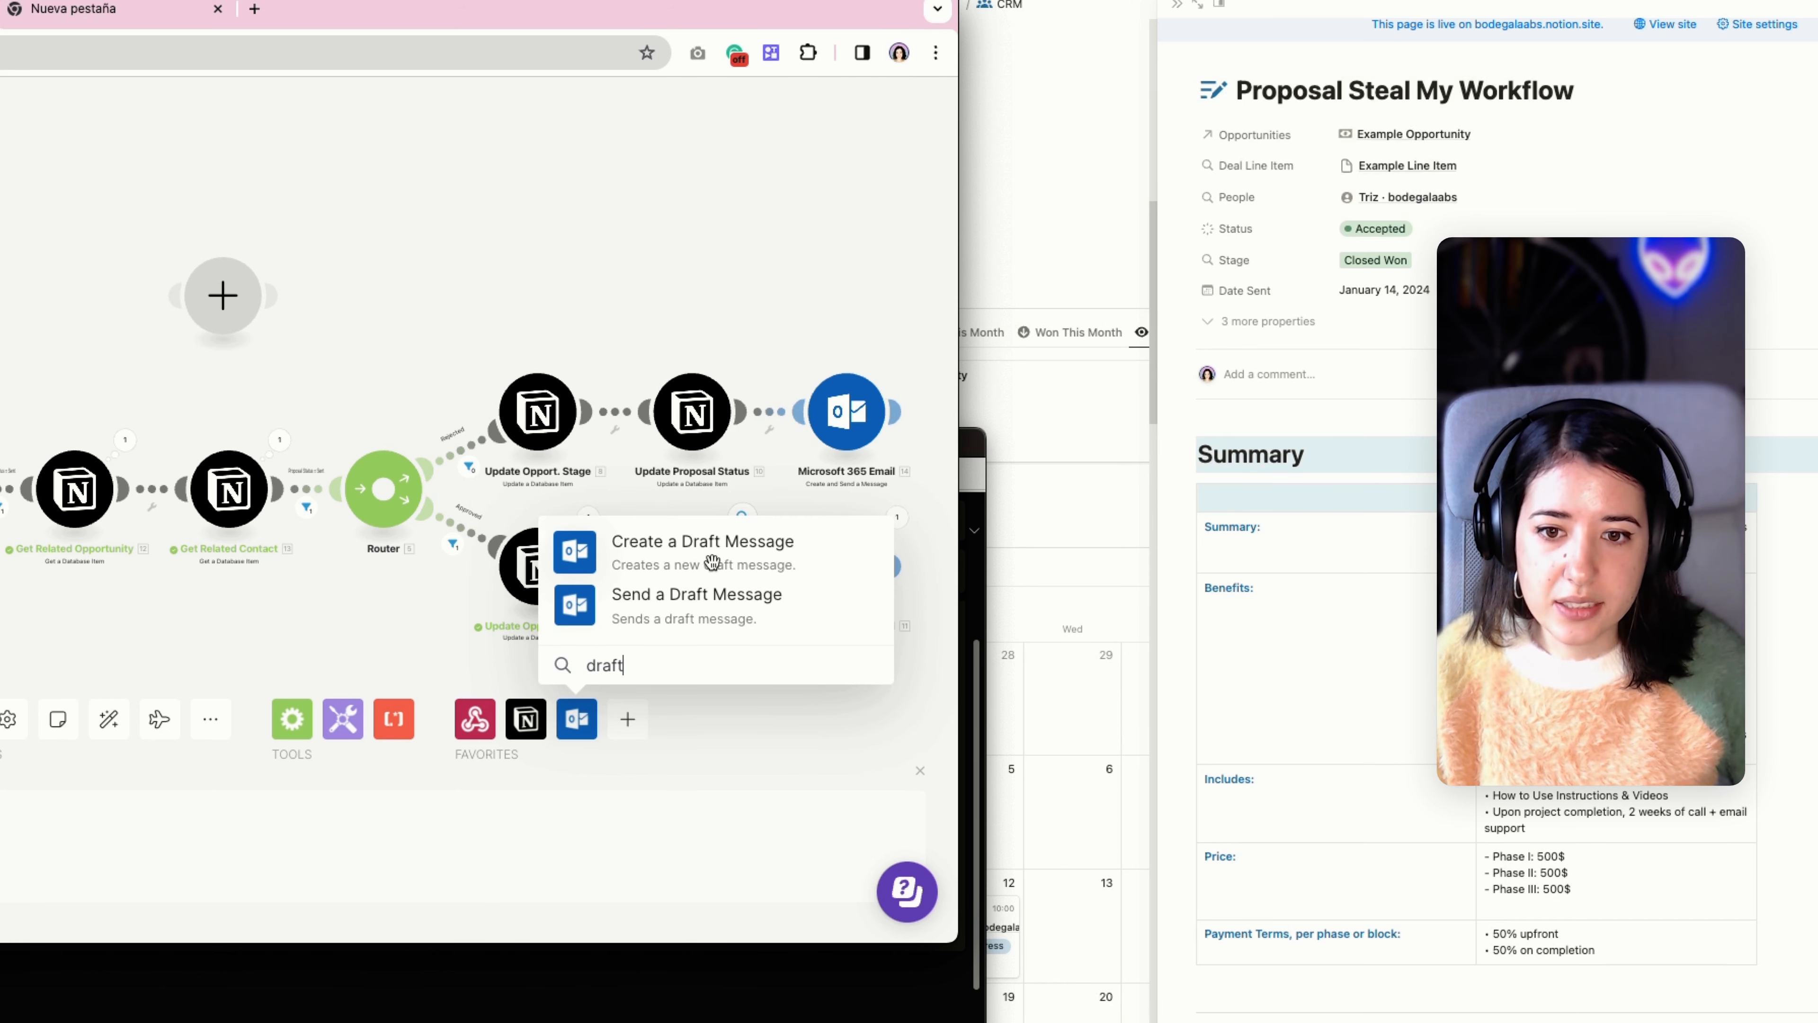
left_click(339, 334)
right_click(225, 315)
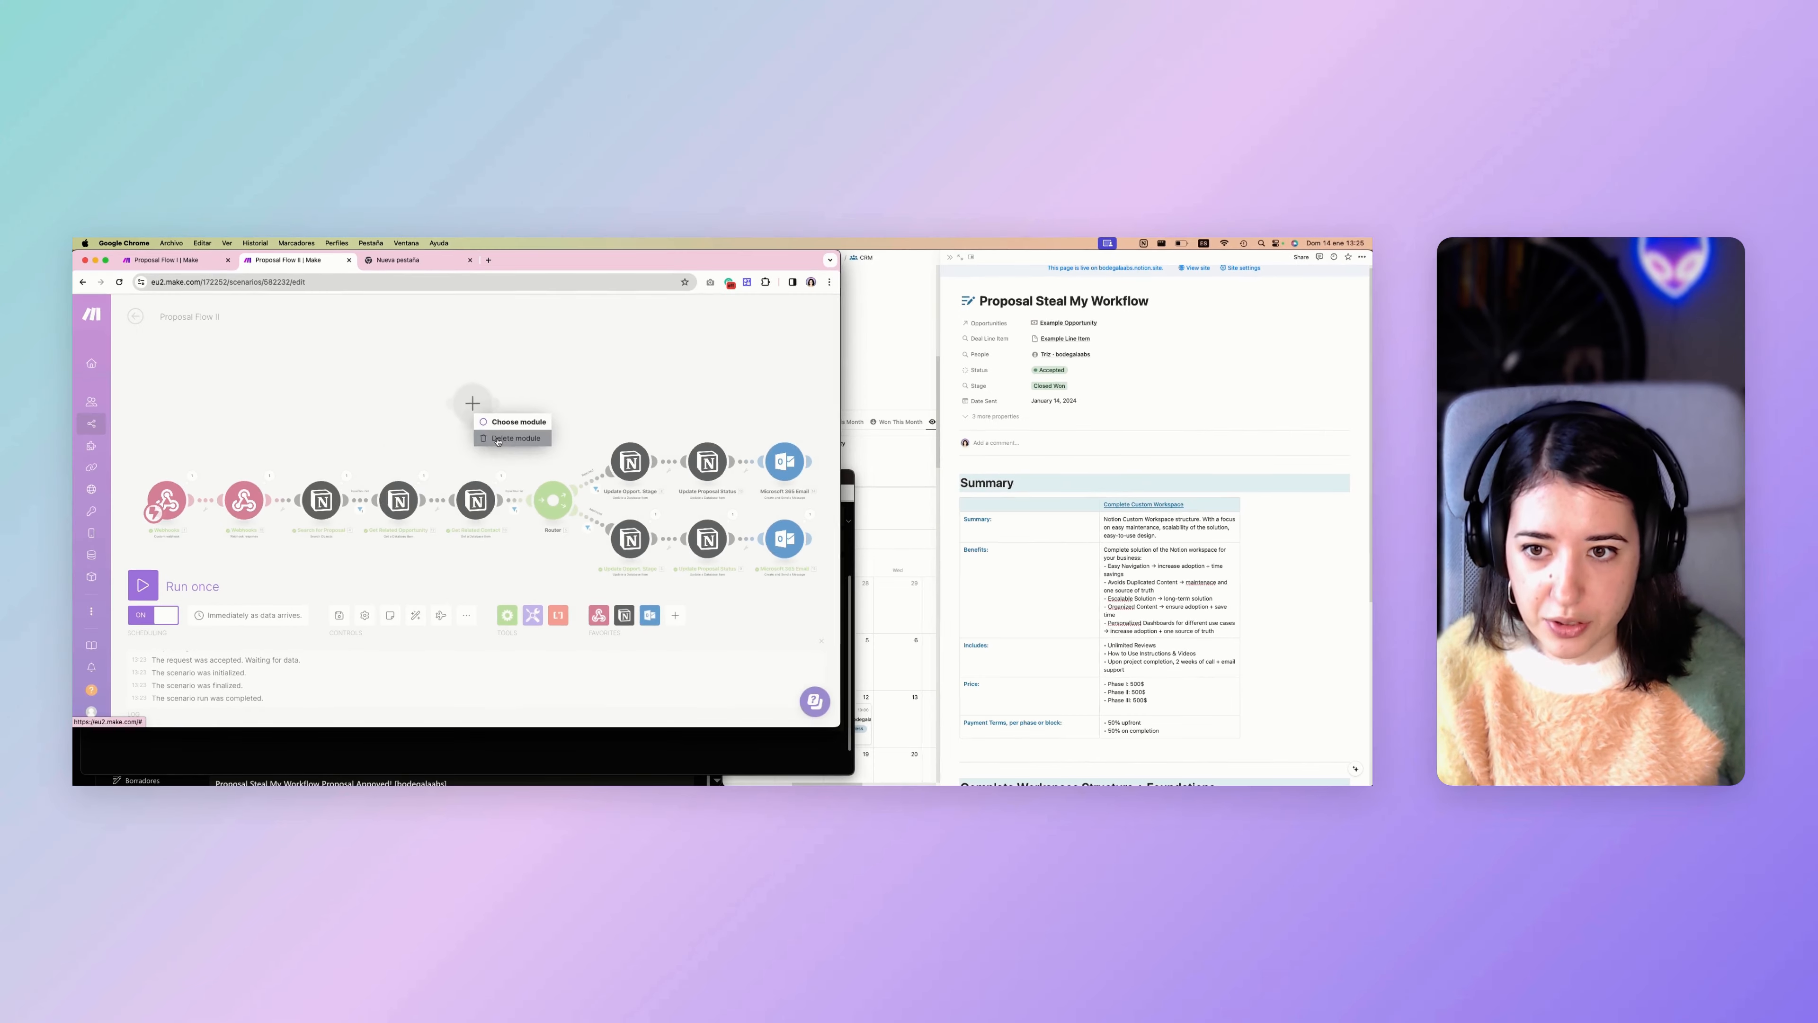
left_click(247, 361)
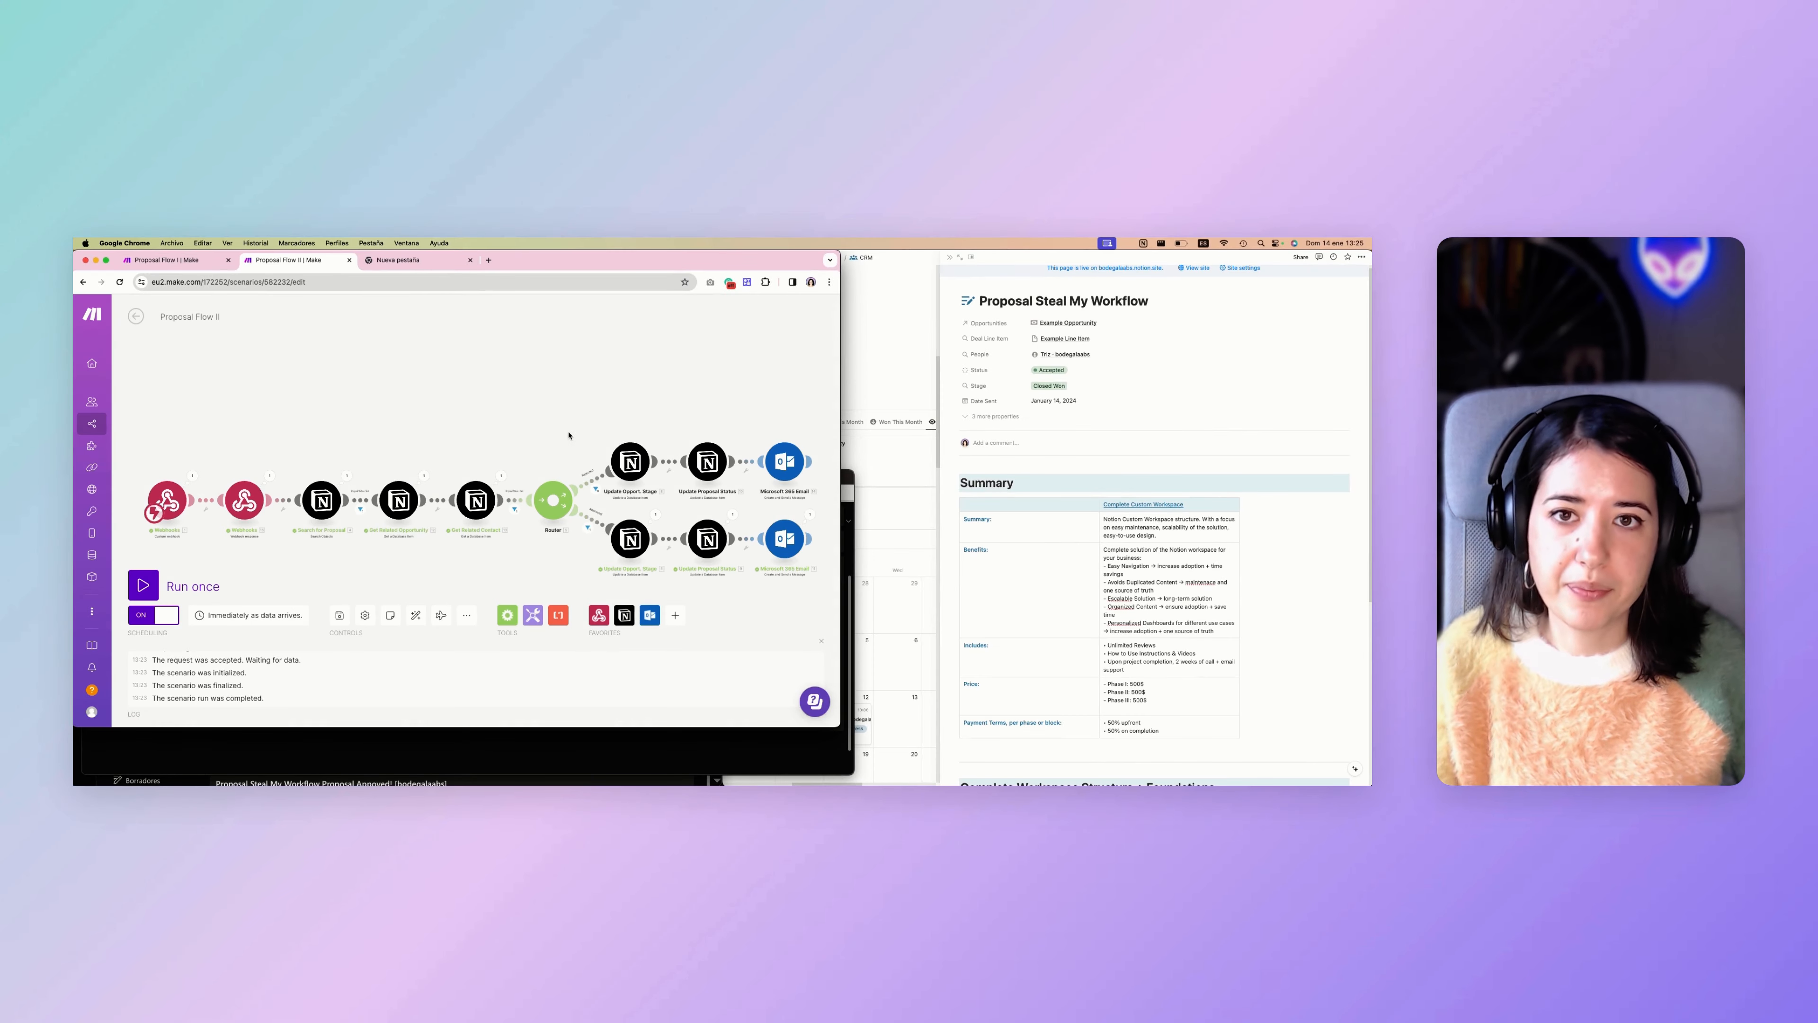
Point out the rejected branch's Microsoft 365 Email module and return to the approval email in Outlook.
mouse_move(804, 463)
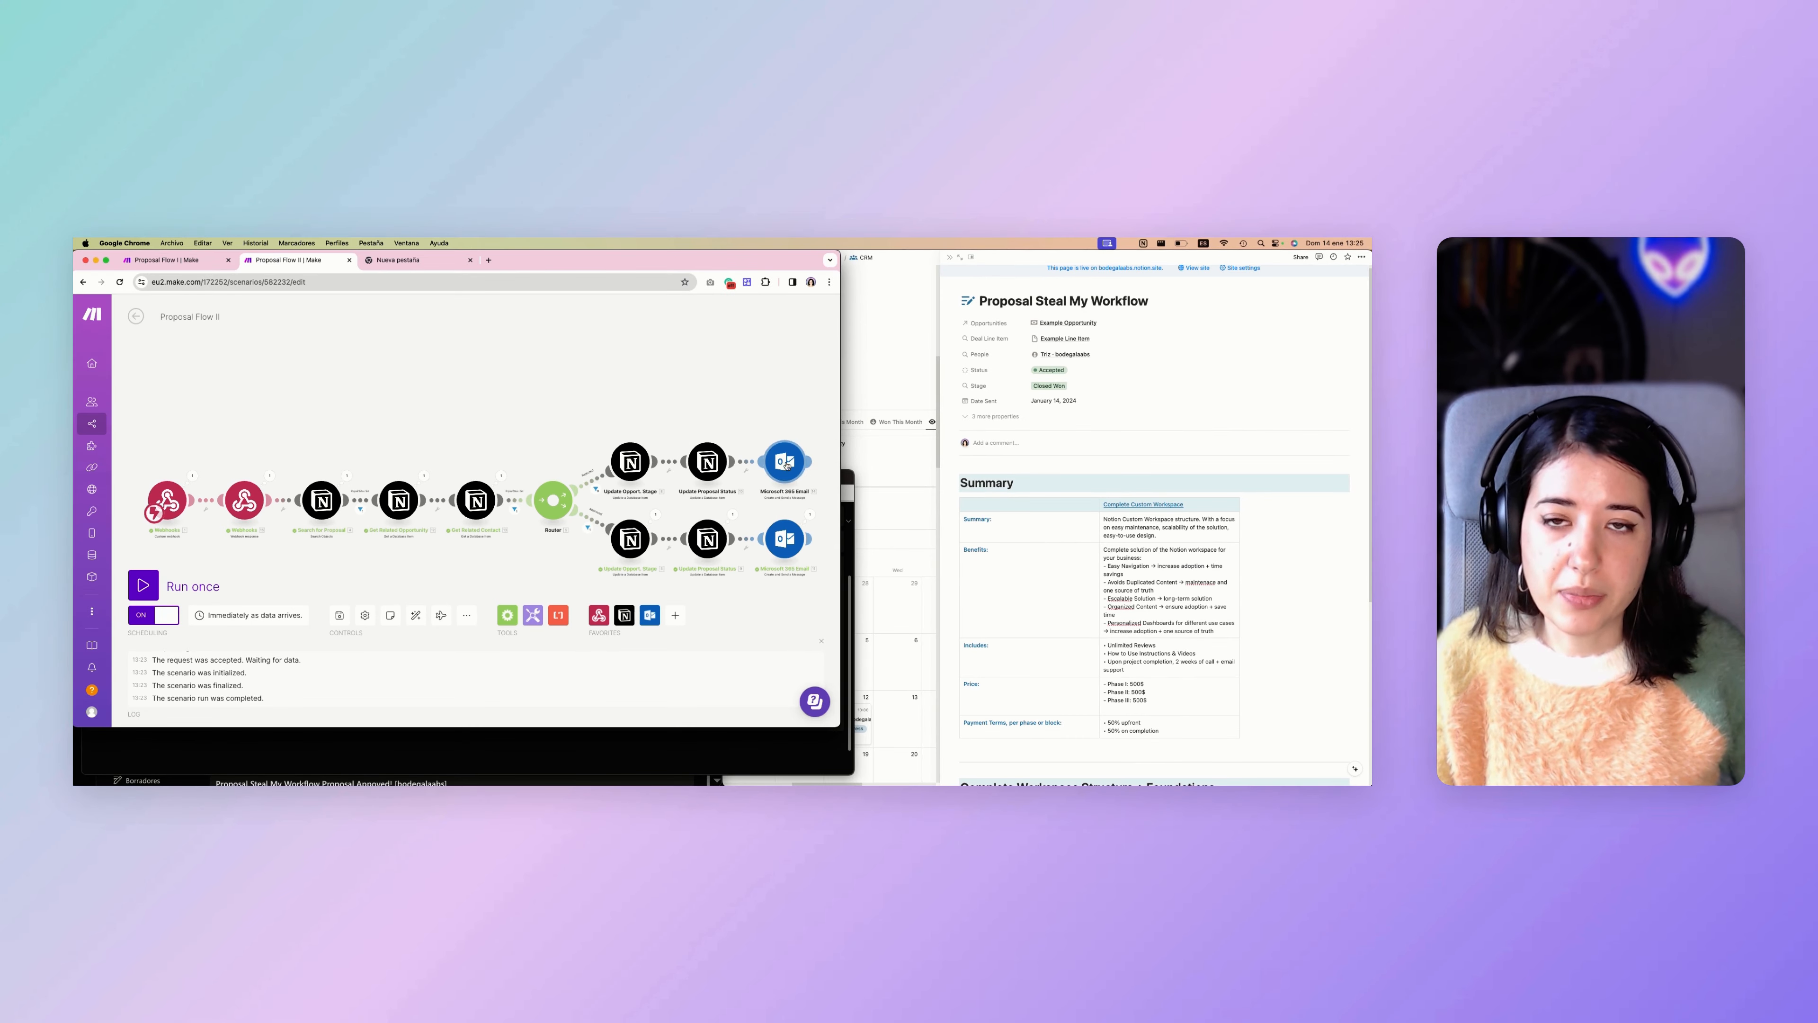
left_click(422, 750)
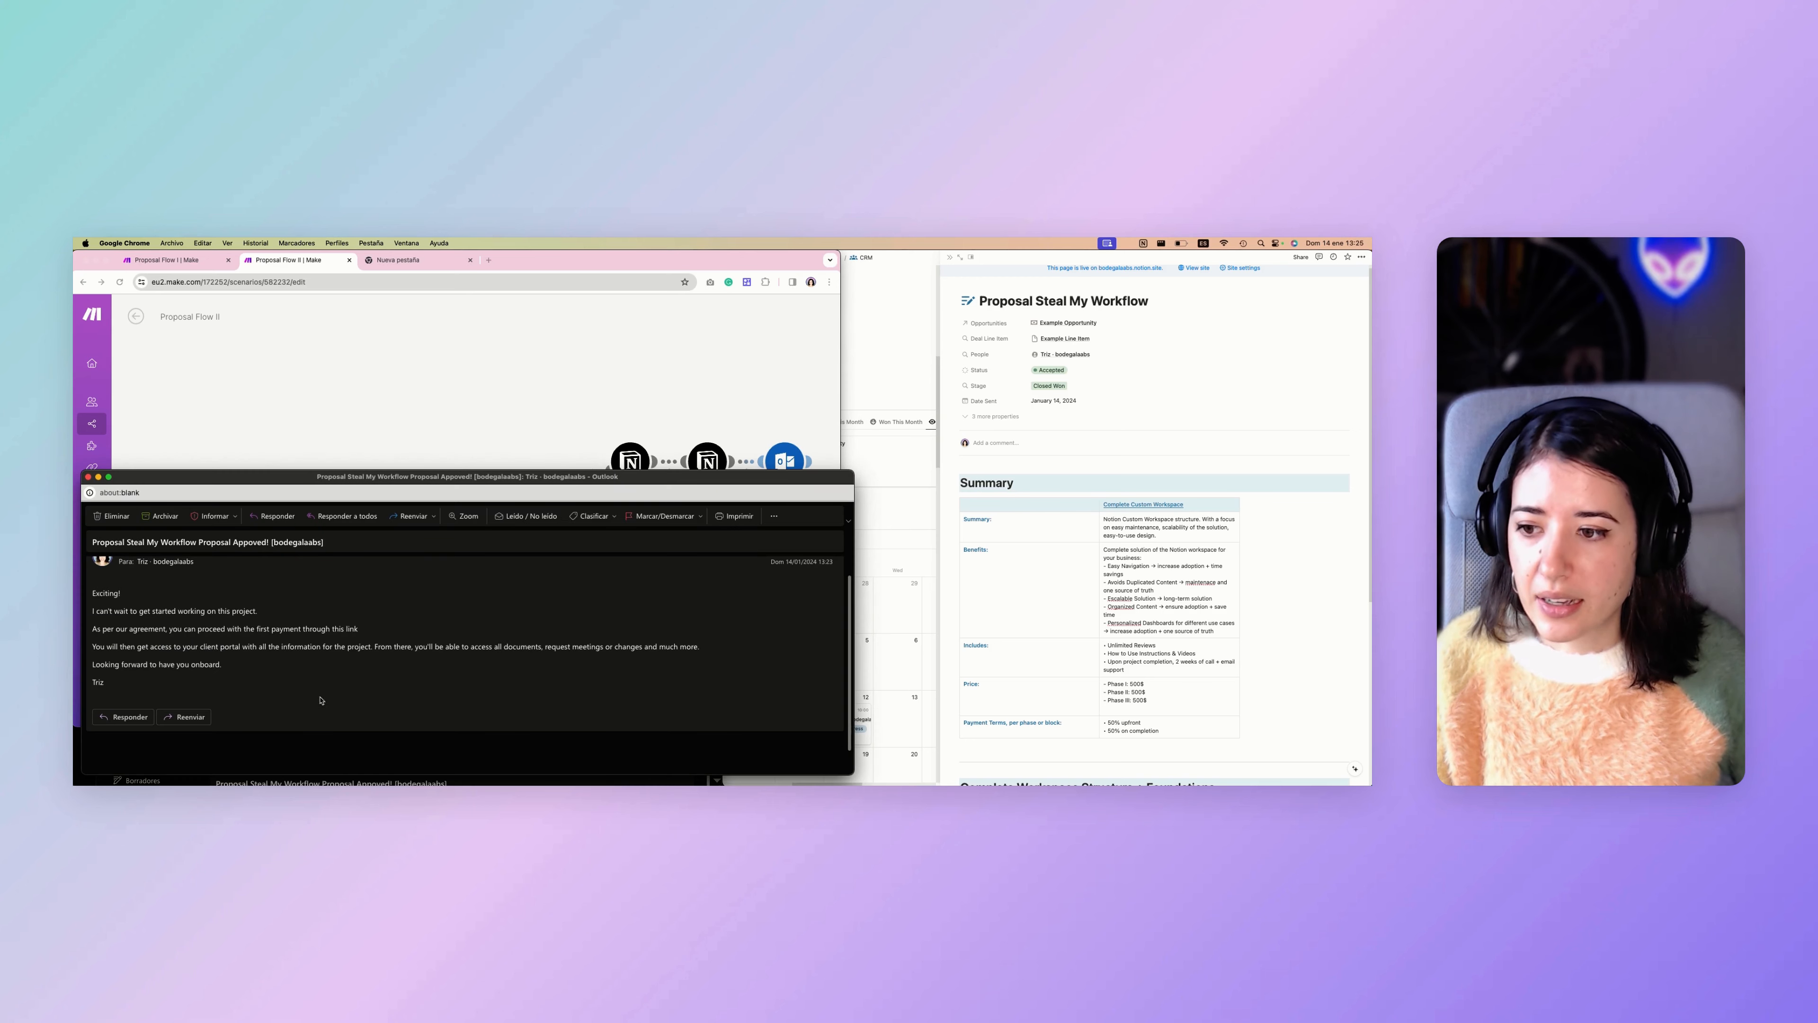
Read the rest of the approval email and switch back to Make to review the whole Proposal Flow II scenario.
scroll(263, 678, "down", 1)
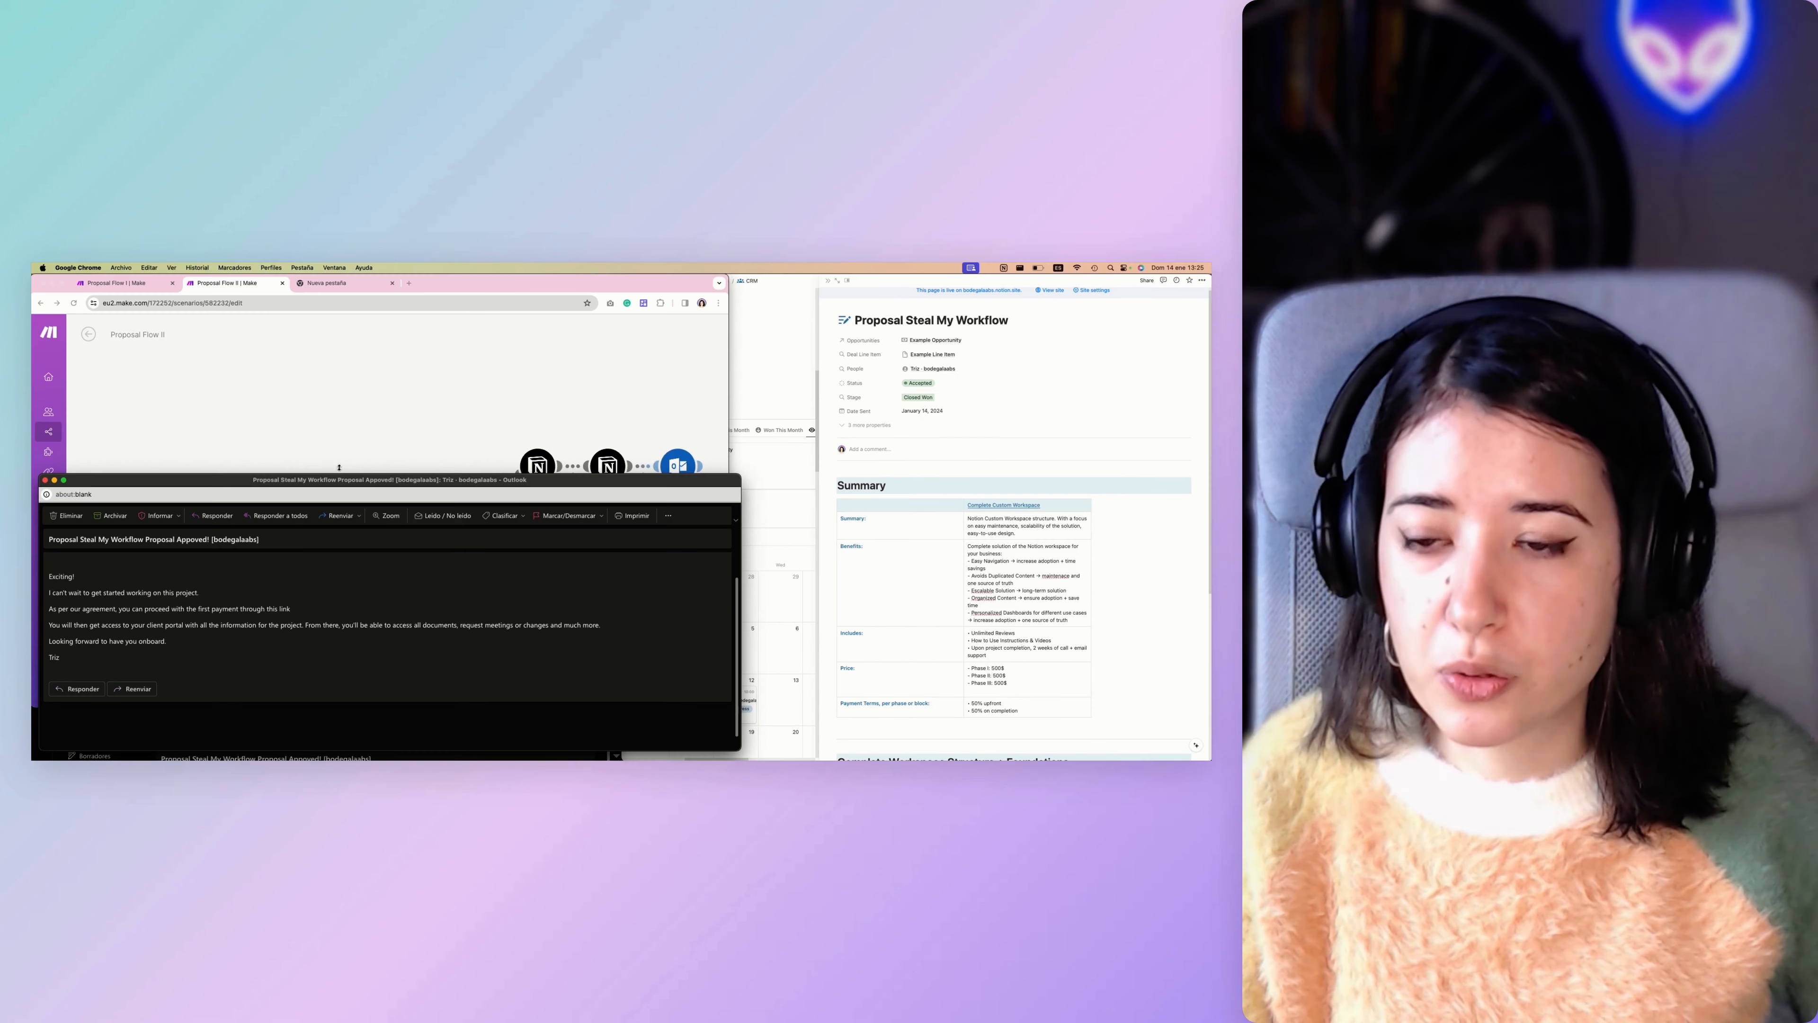
left_click_drag(412, 470, 413, 480)
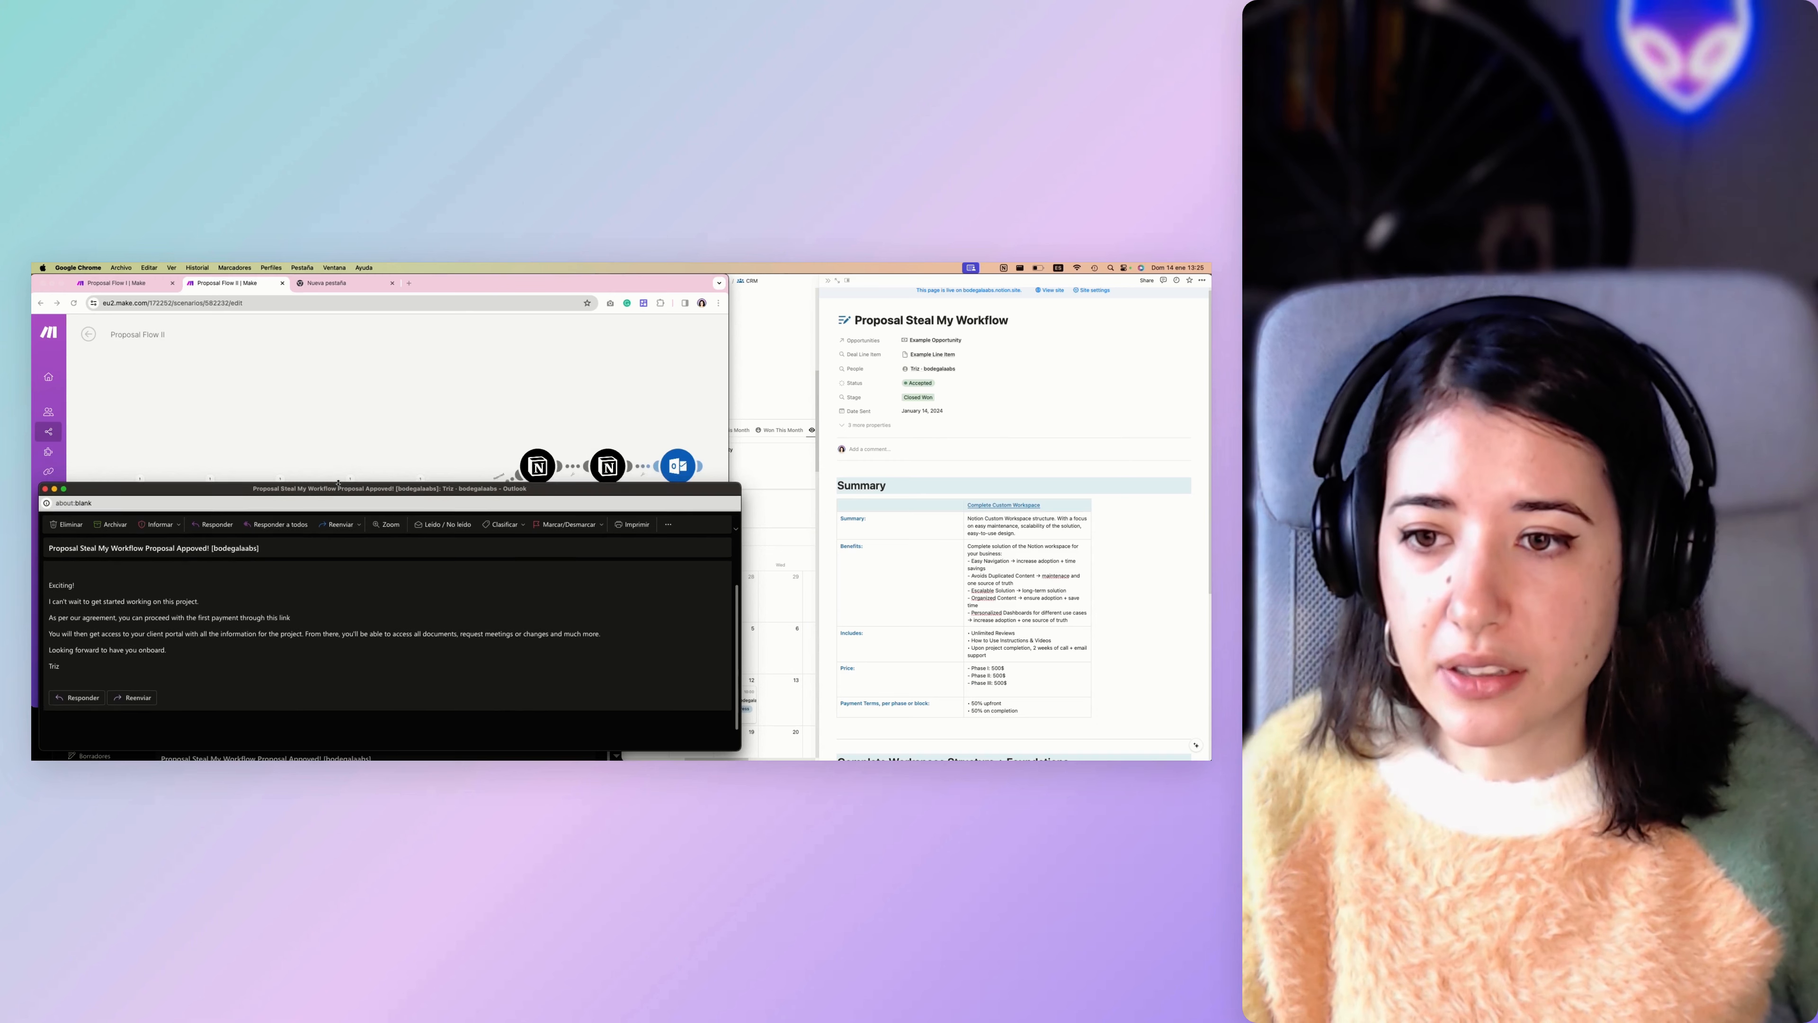
left_click(346, 452)
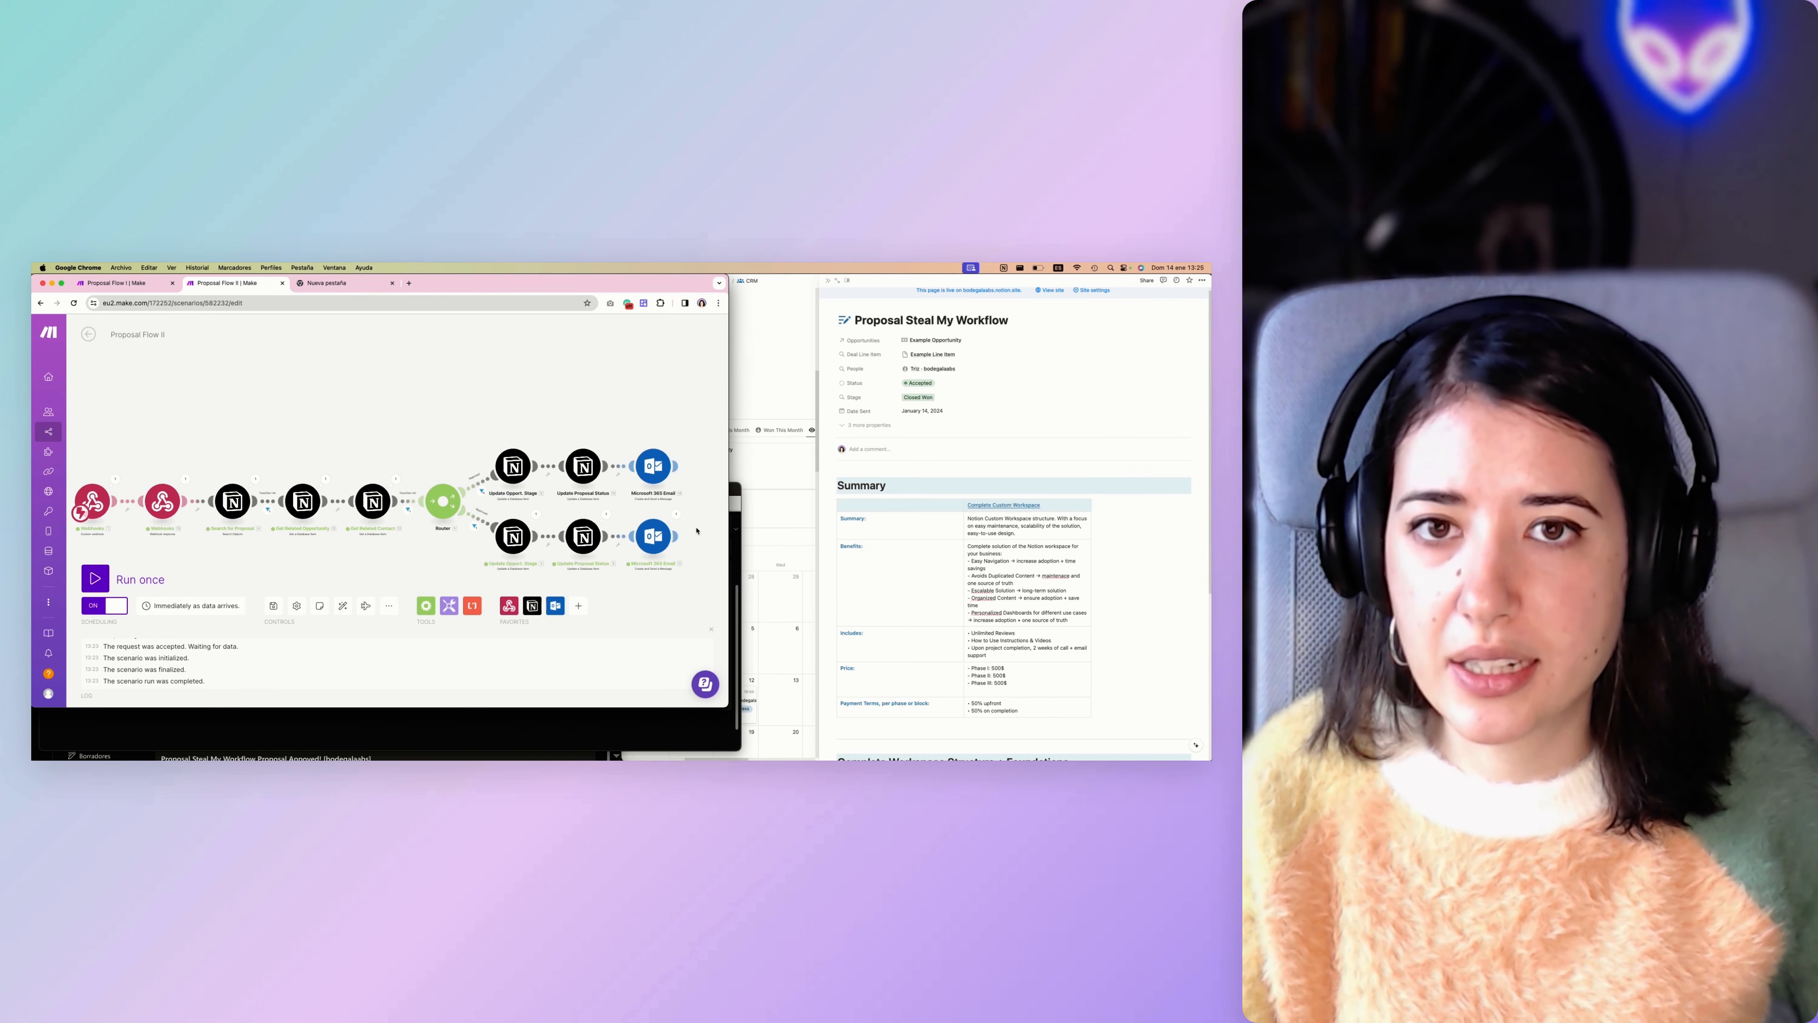
scroll(697, 531, "right", 1)
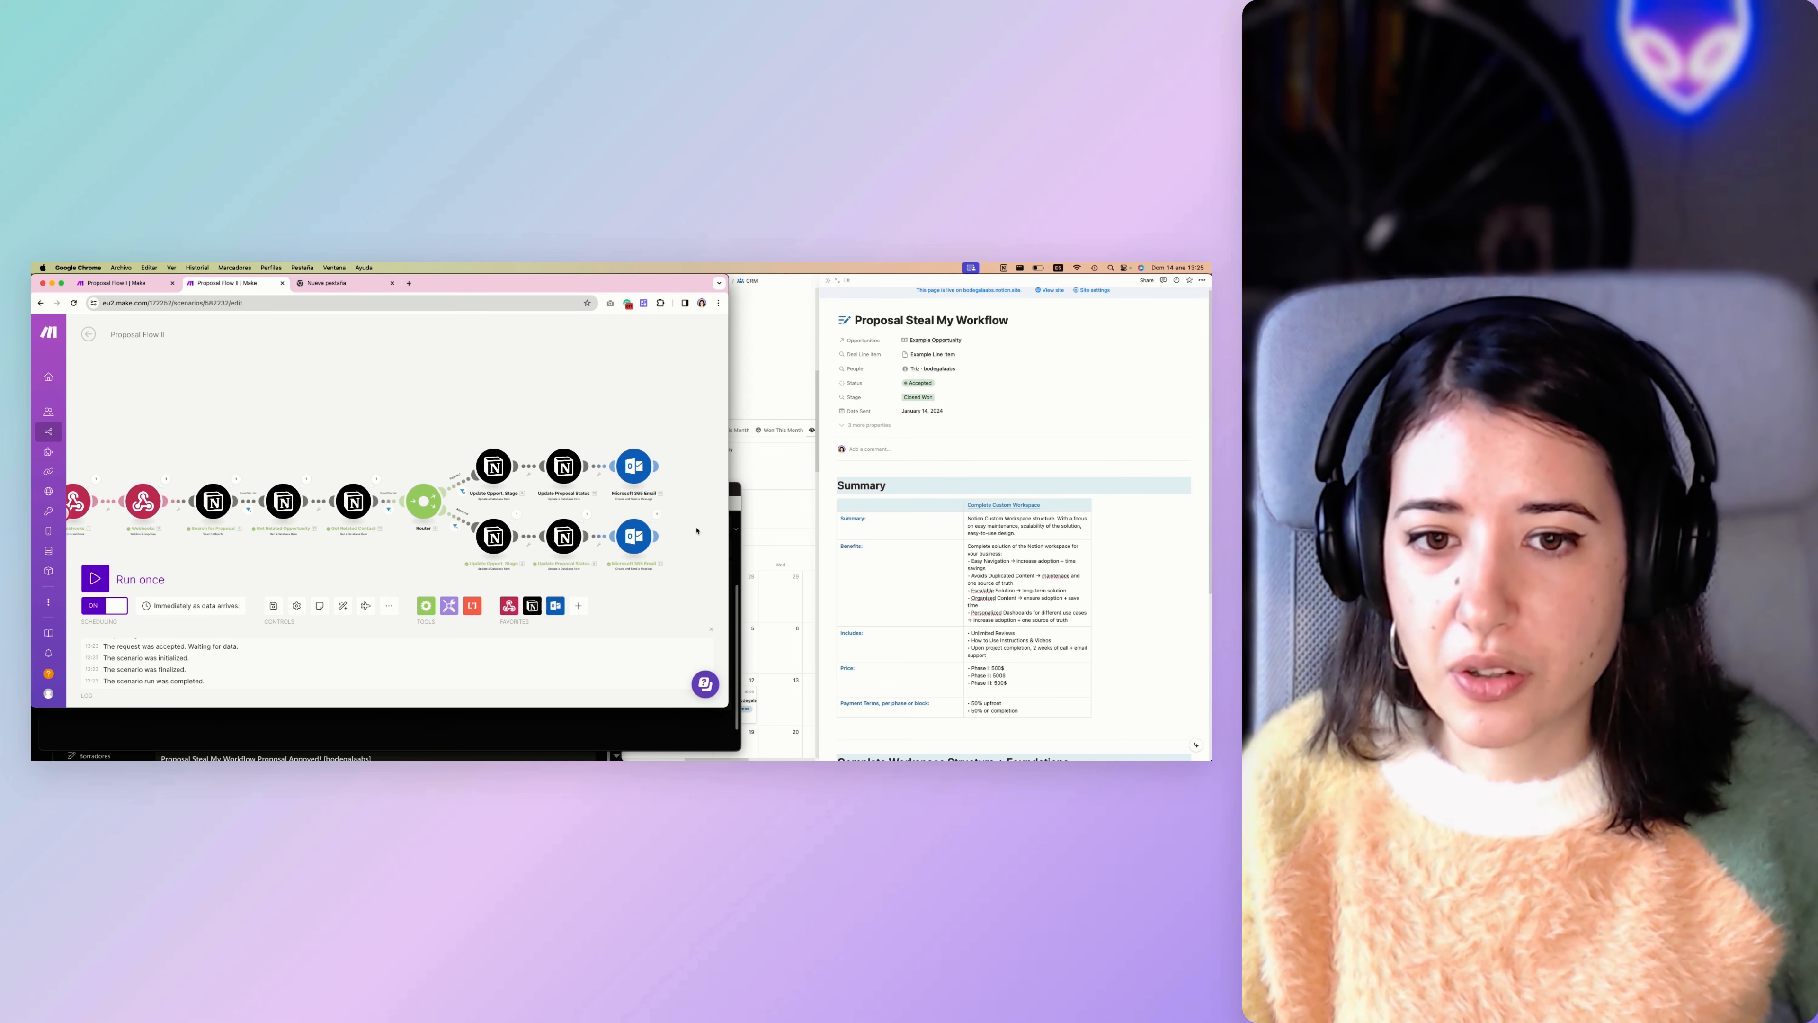
scroll(696, 530, "down", 1)
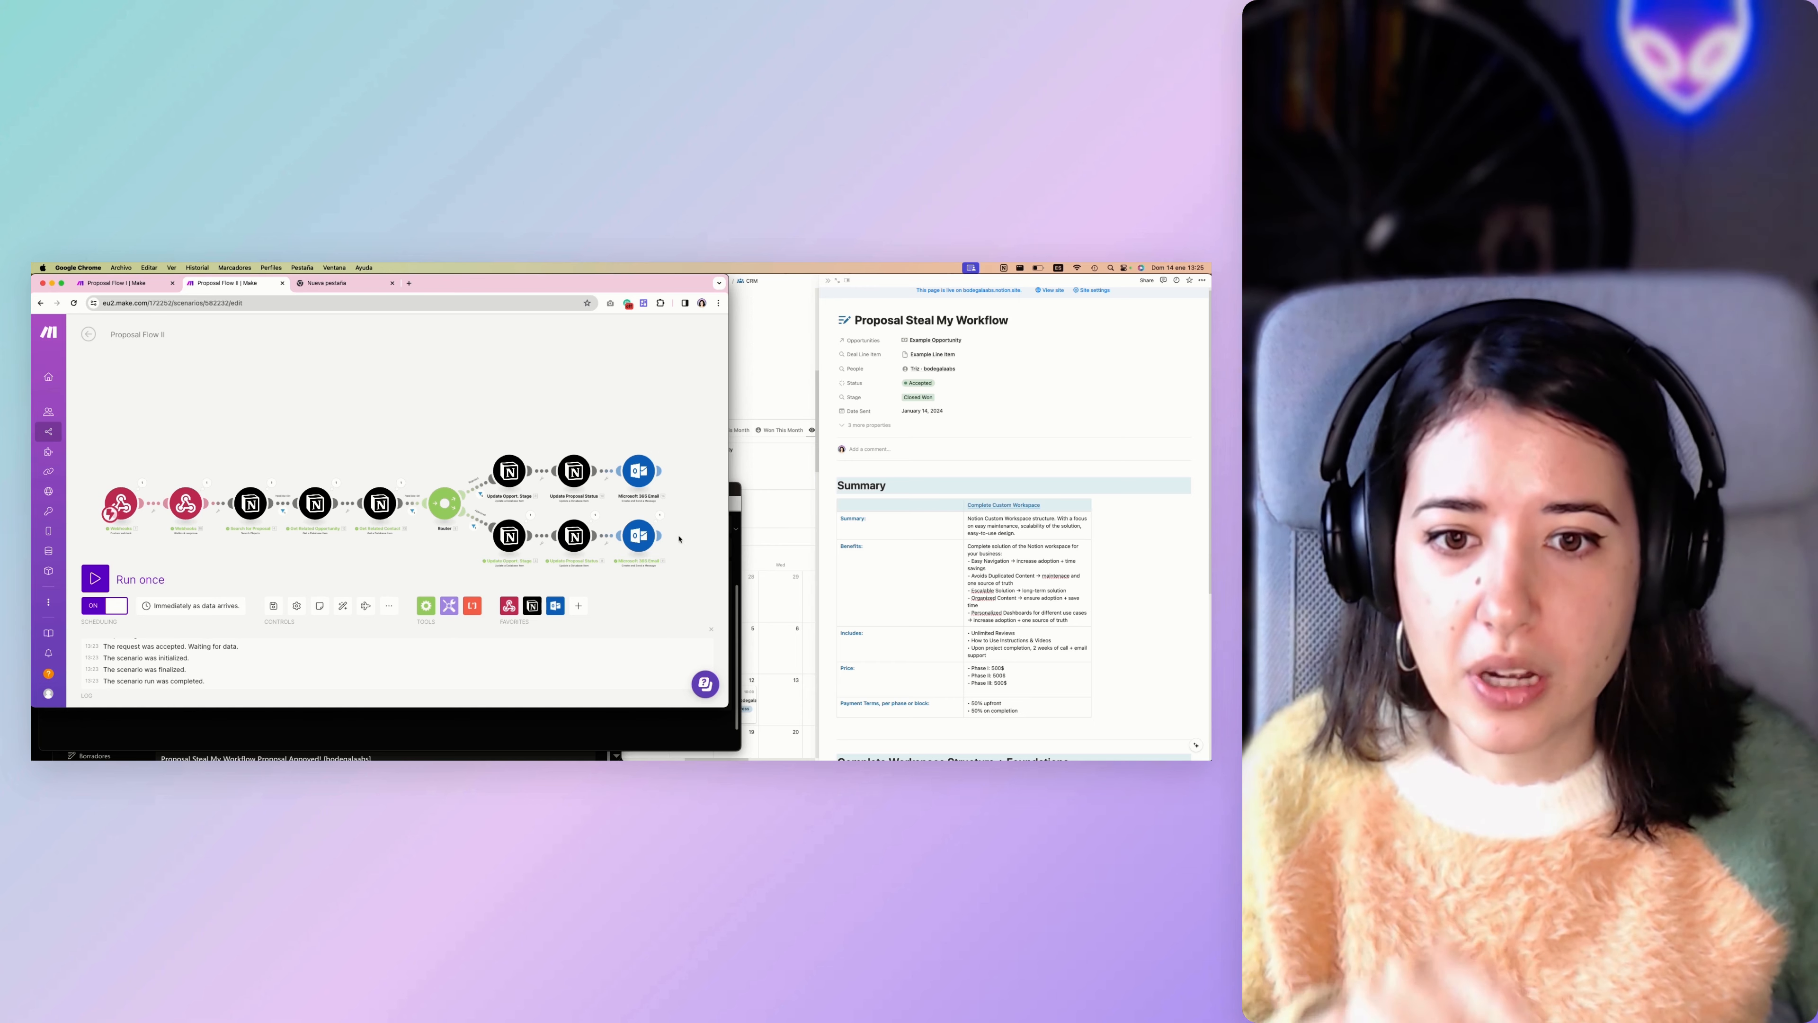
scroll(557, 542, "right", 1)
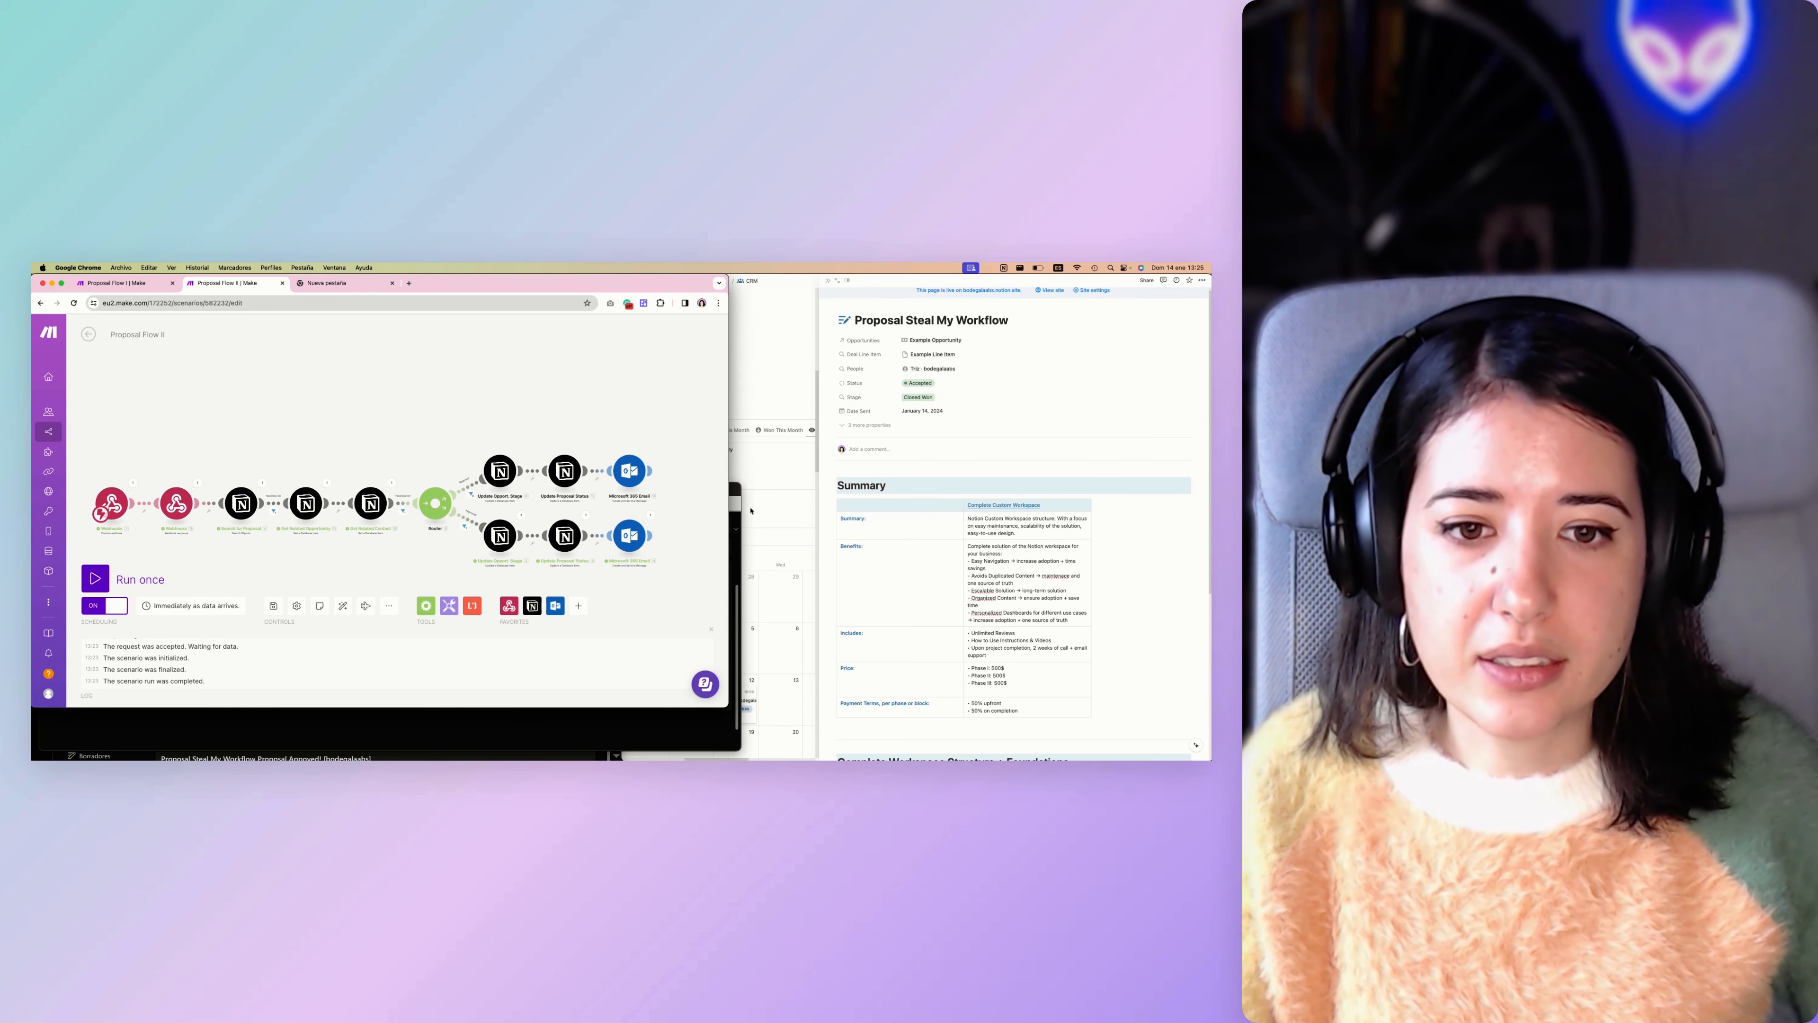
Switch to the Notion CRM and view the status options of the Pipeline contact in Contacts without choosing one.
left_click(782, 501)
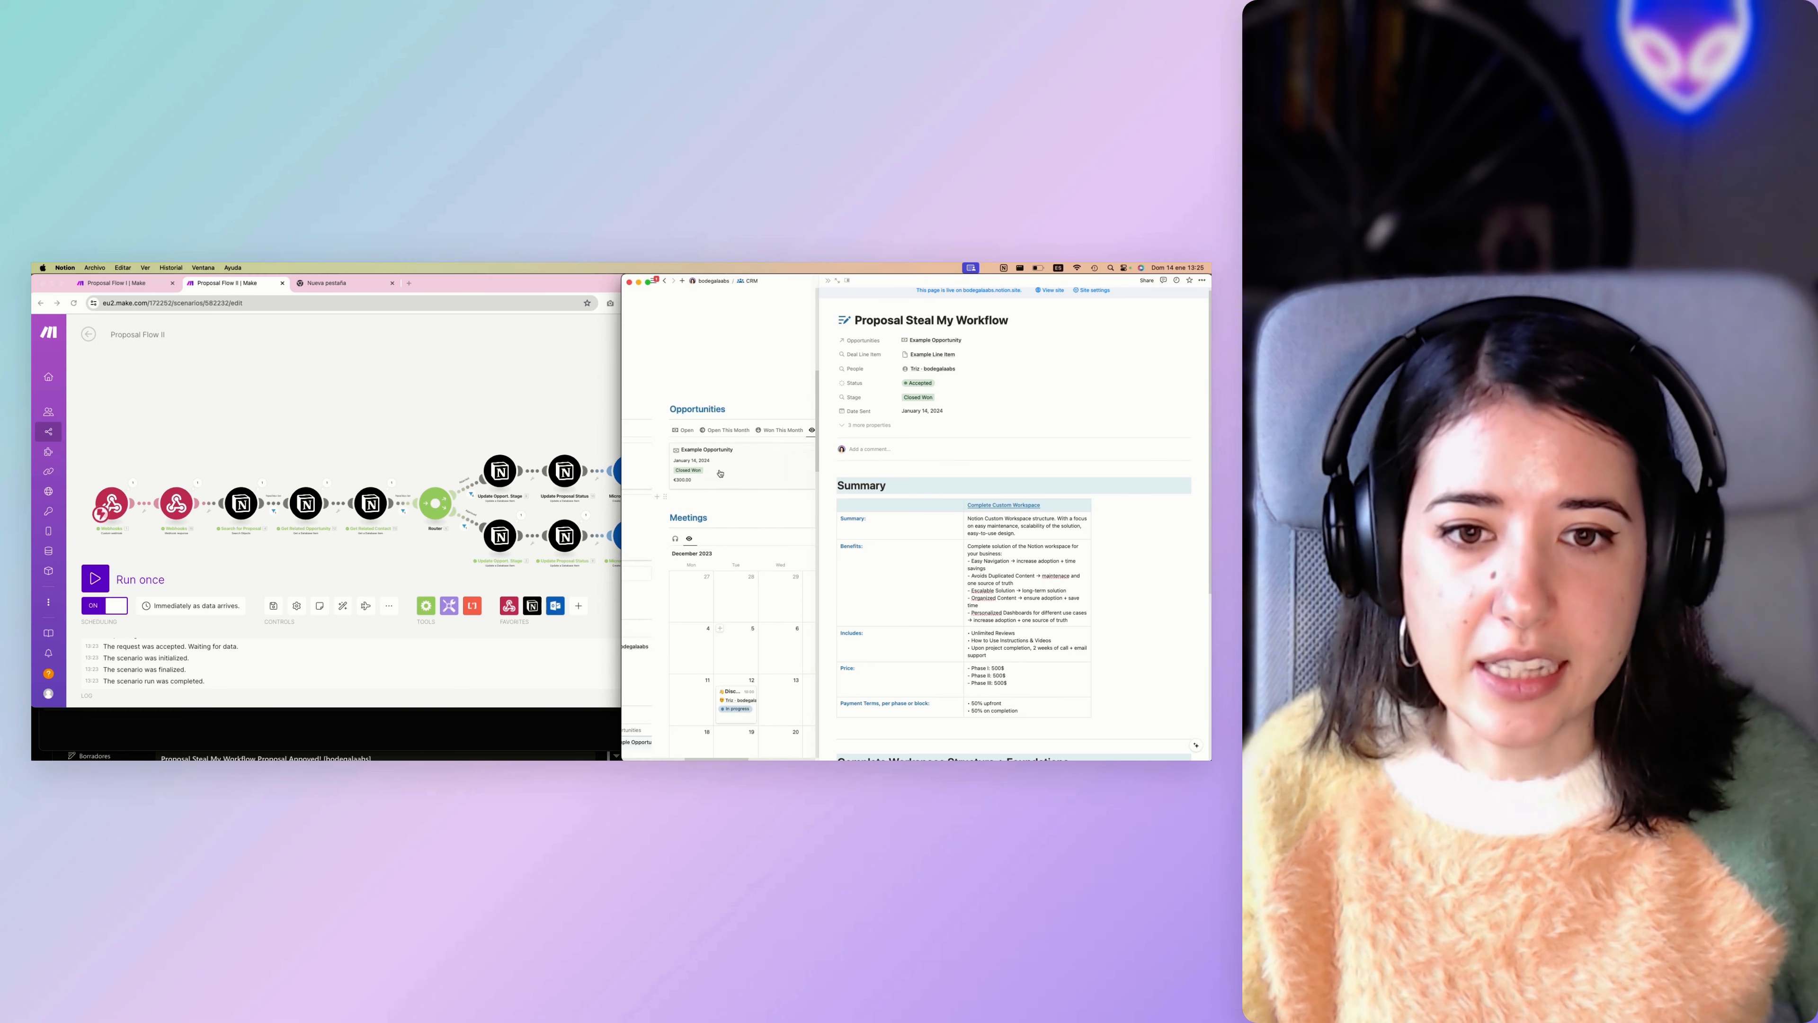
scroll(704, 477, "left", 5)
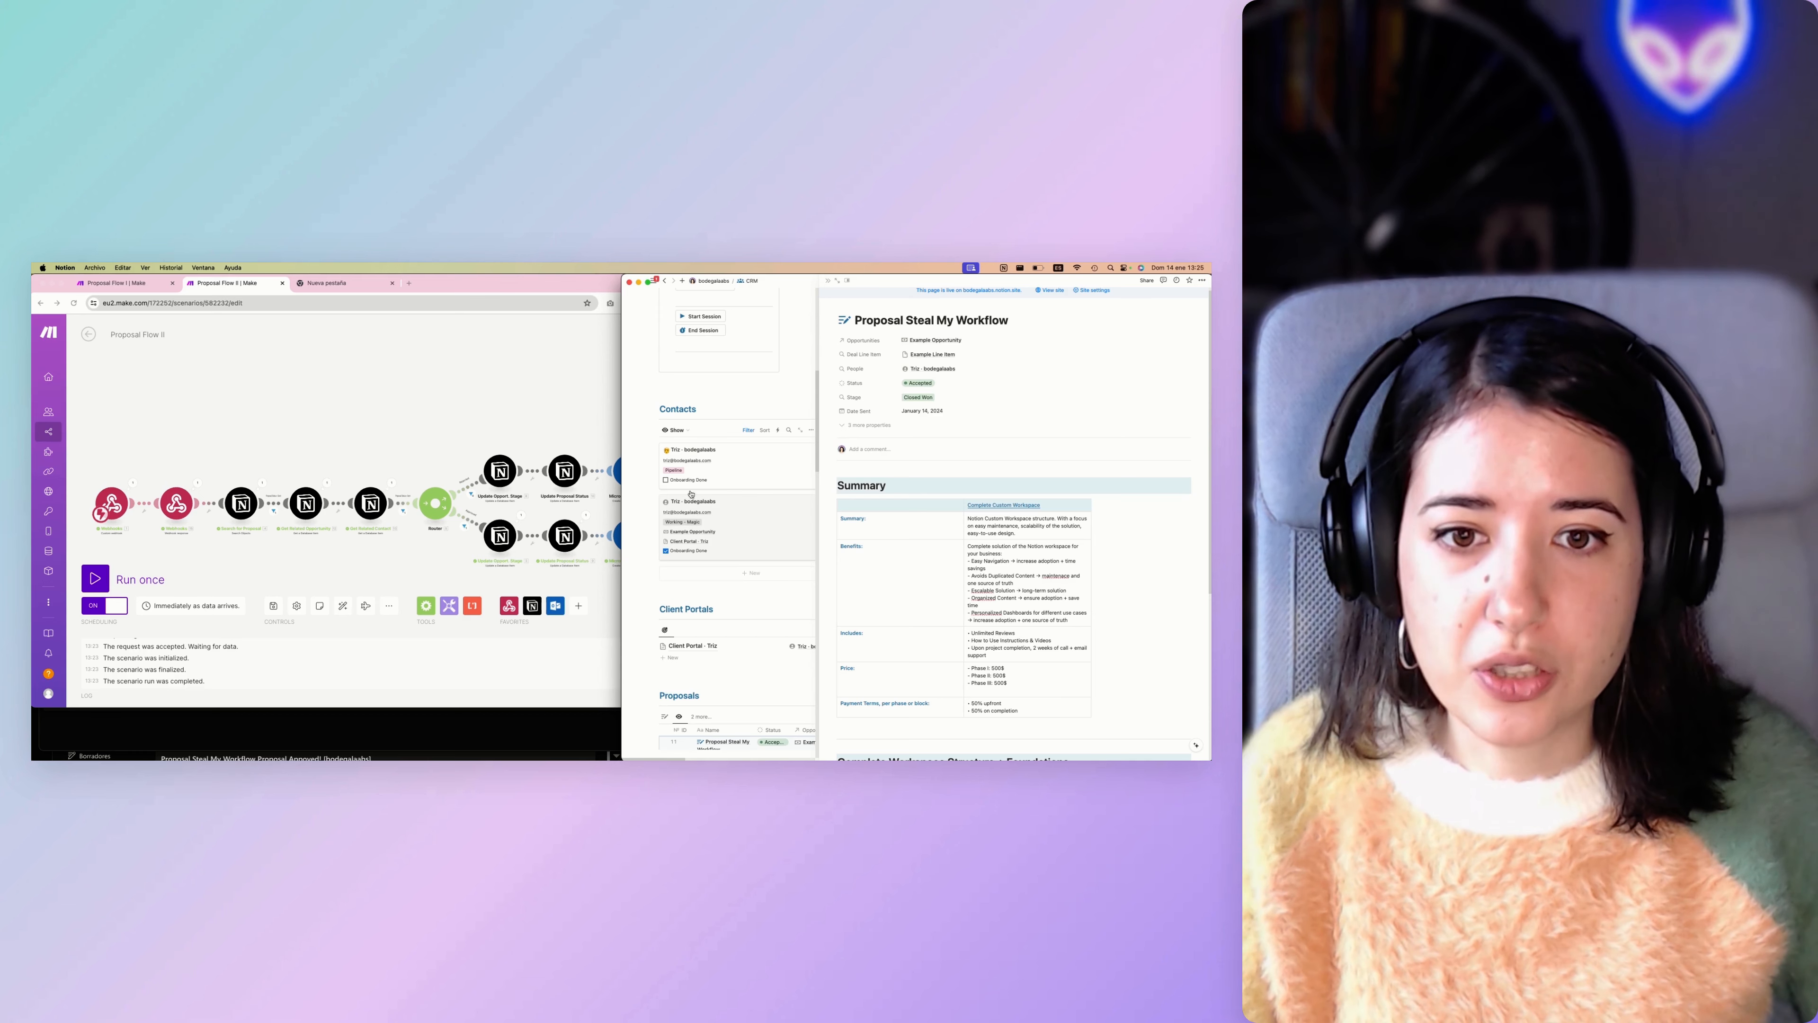
left_click(676, 471)
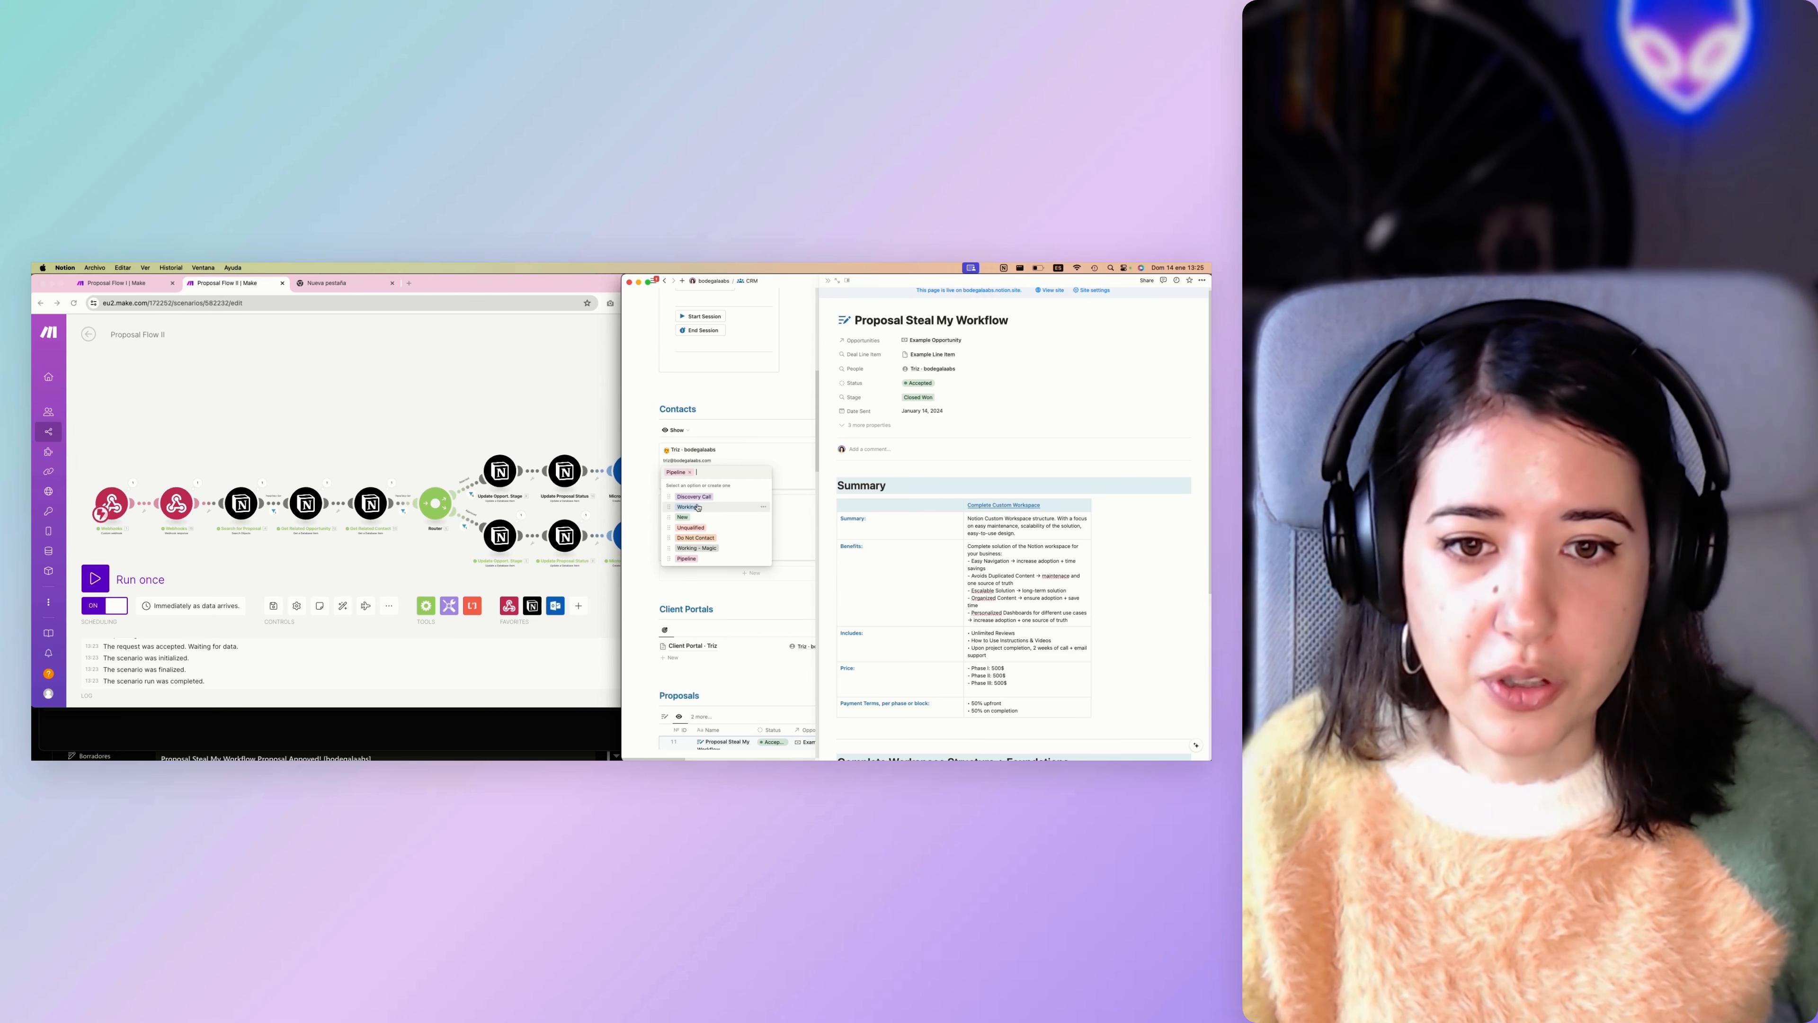
key("Escape")
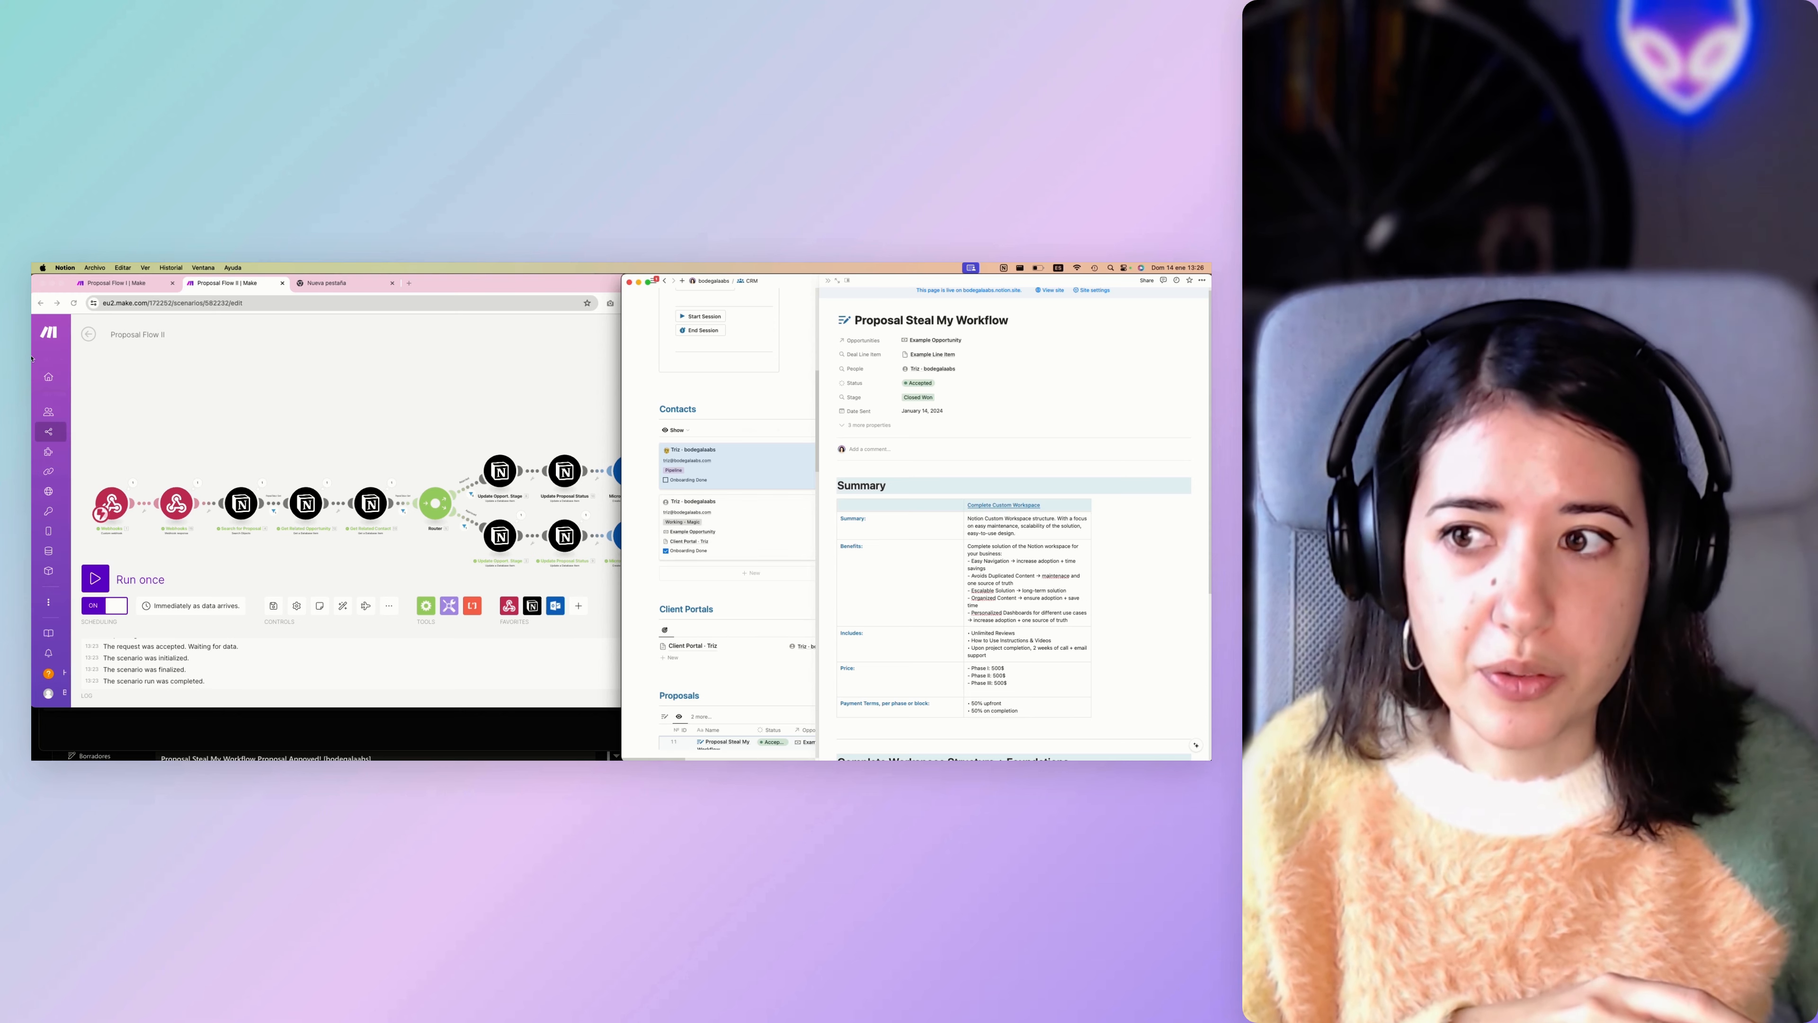
Return to Proposal Flow II in Make and look over the two branches after the router.
left_click(281, 412)
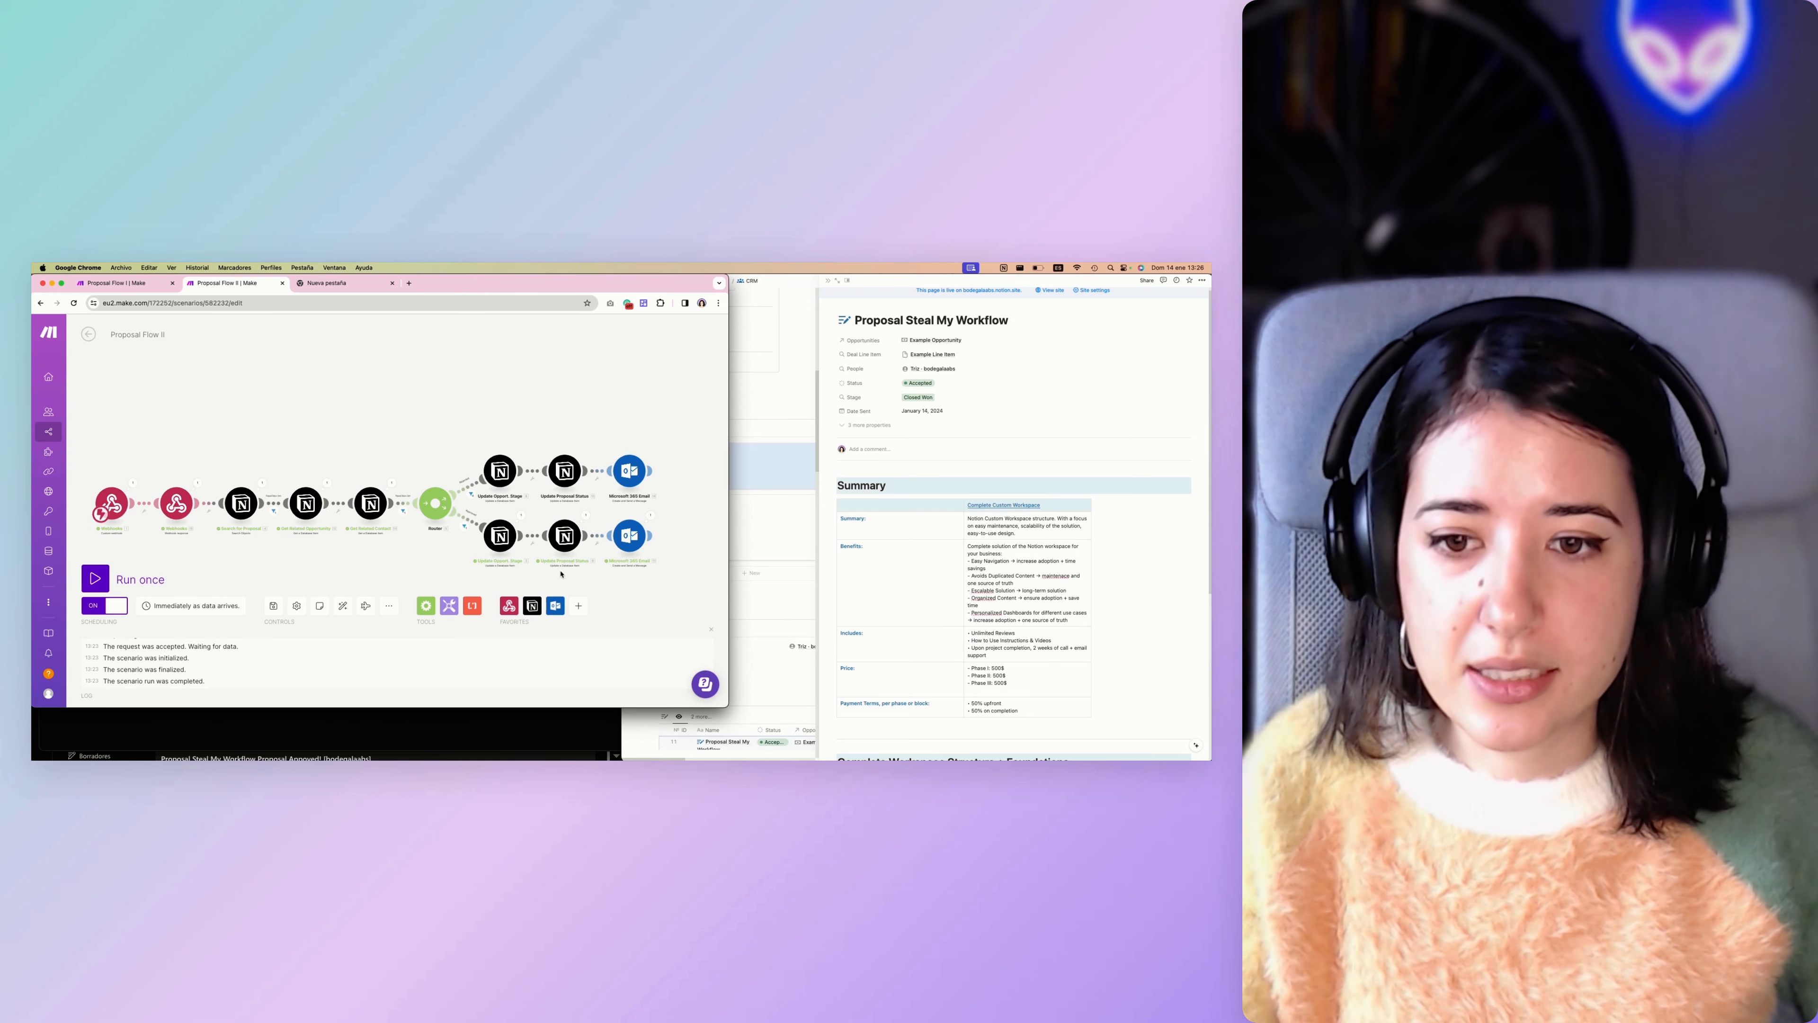
scroll(561, 574, "right", 1)
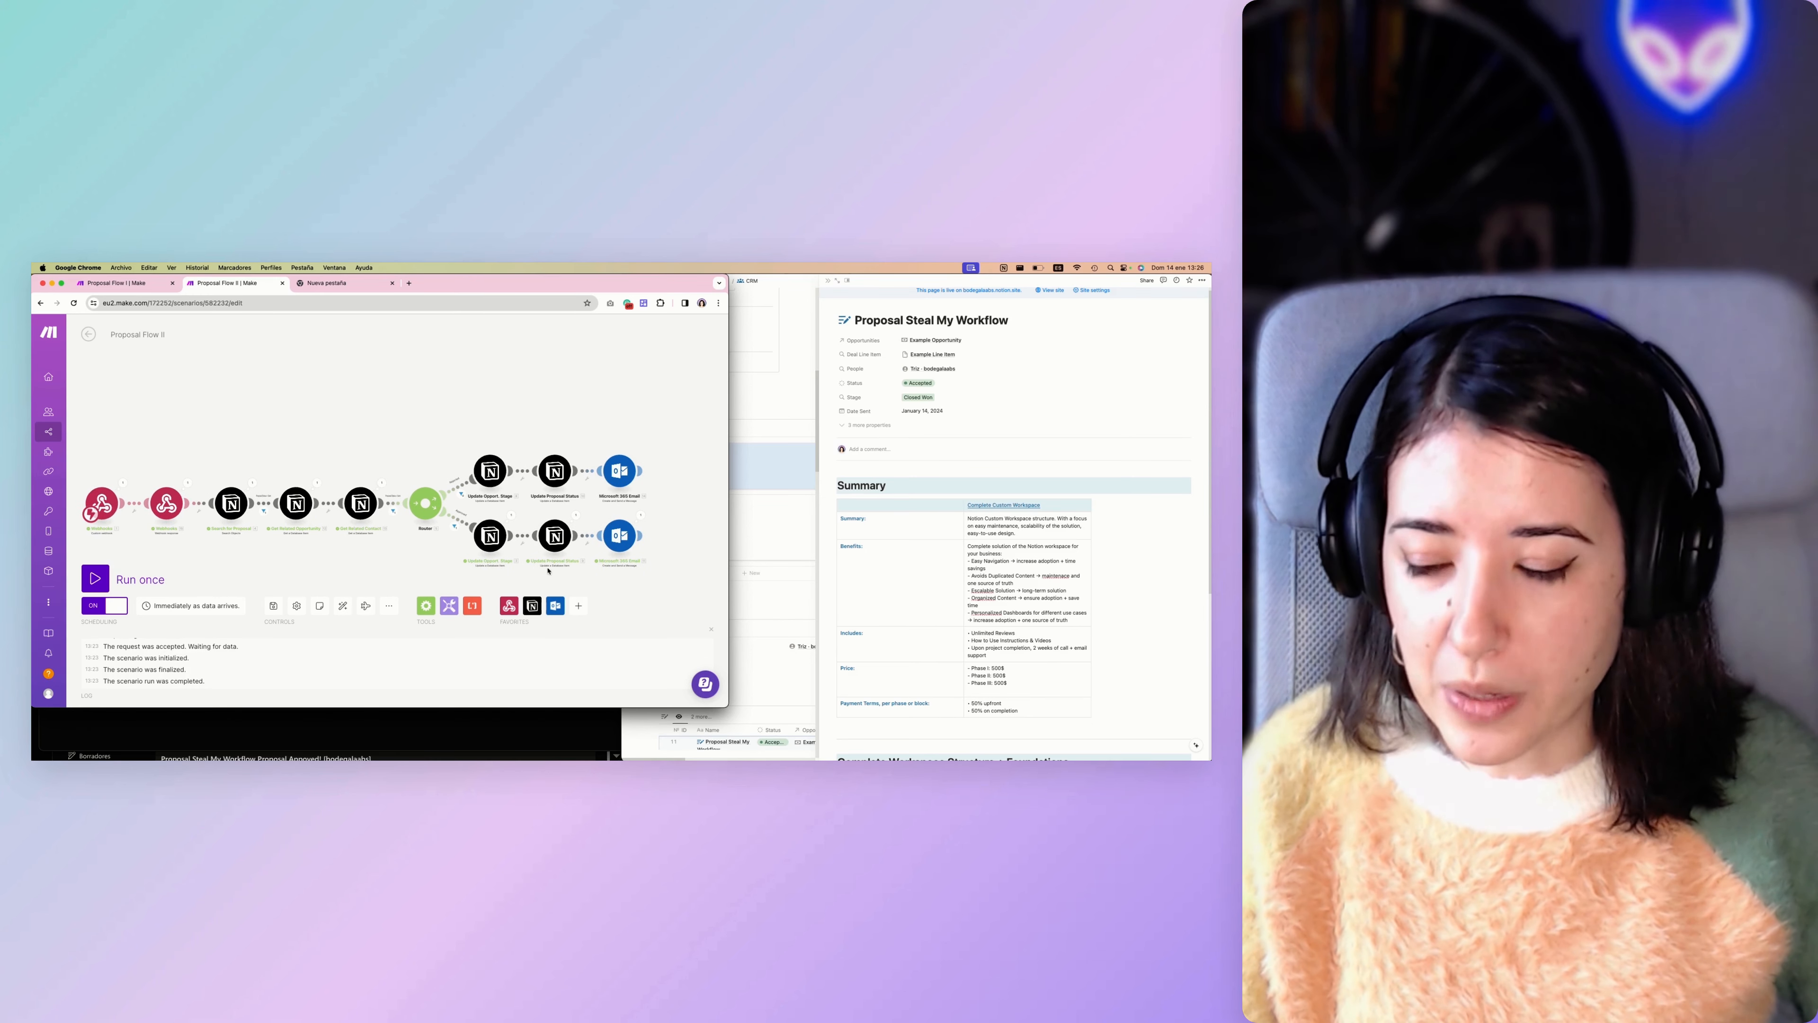
scroll(548, 570, "right", 1)
Switch to Notion and review the Proposal Steal My Workflow page down to its approve and reject links.
left_click(948, 546)
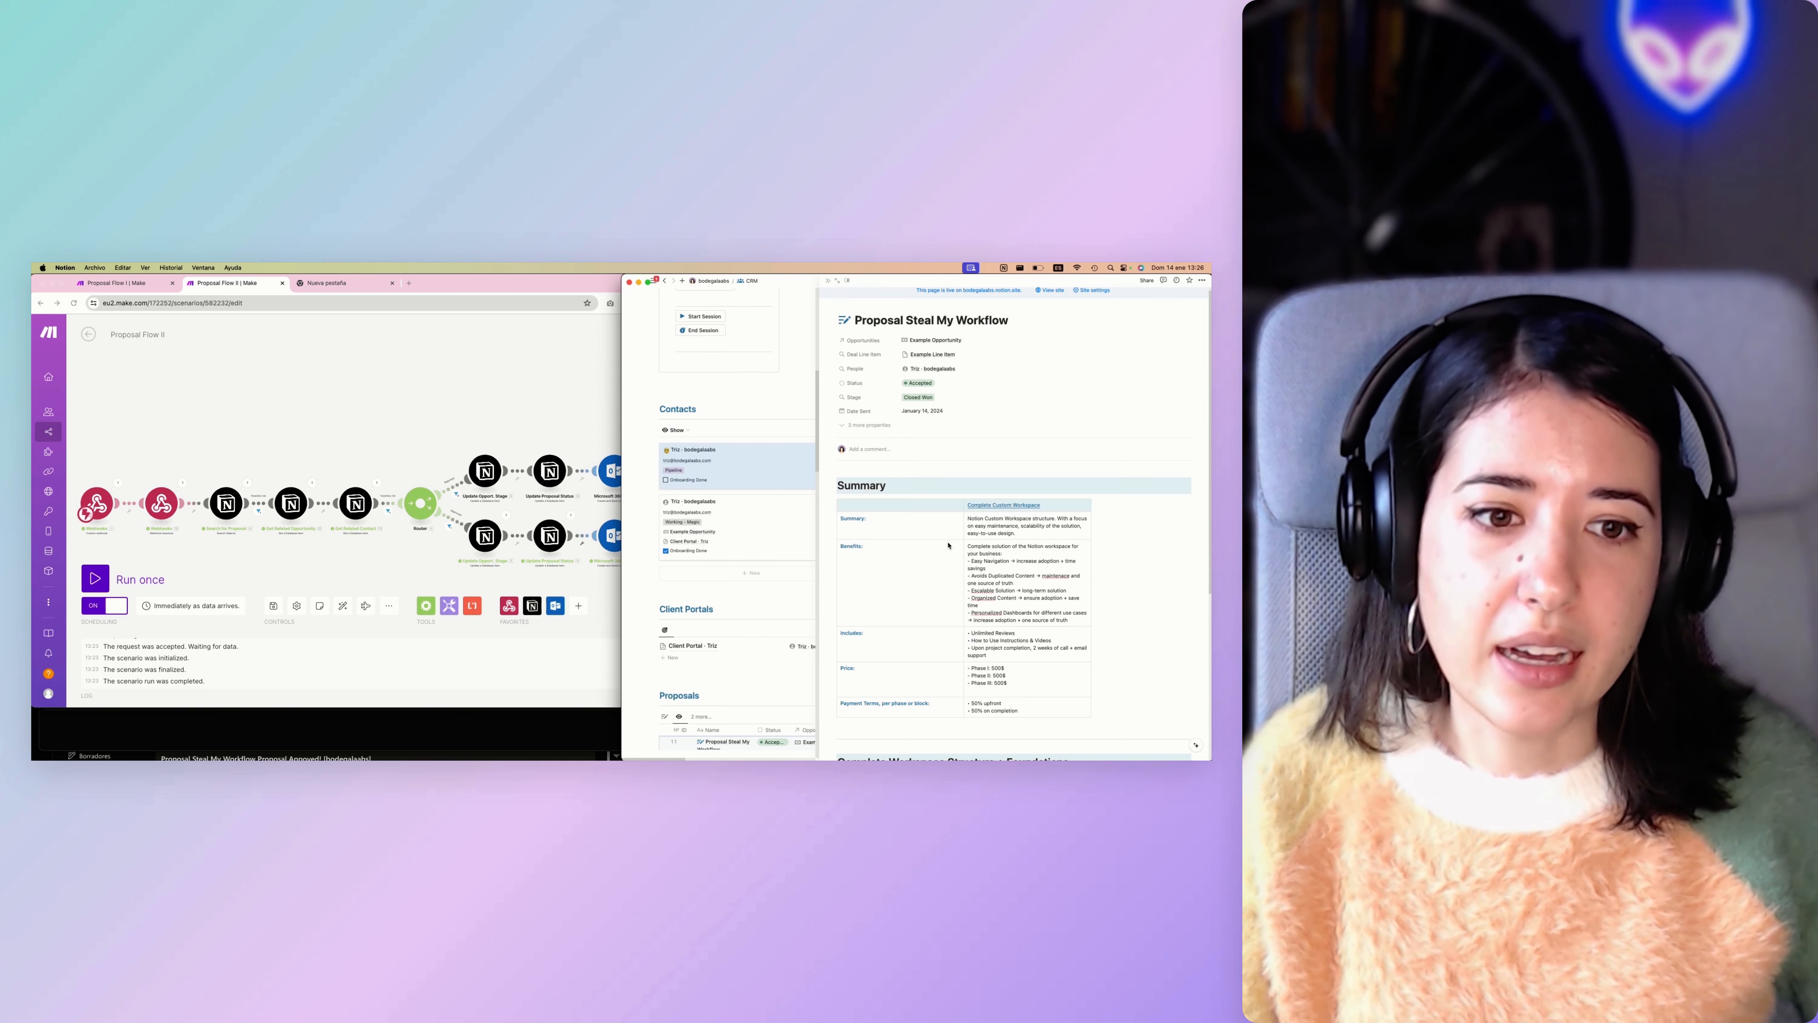
scroll(936, 552, "down", 4)
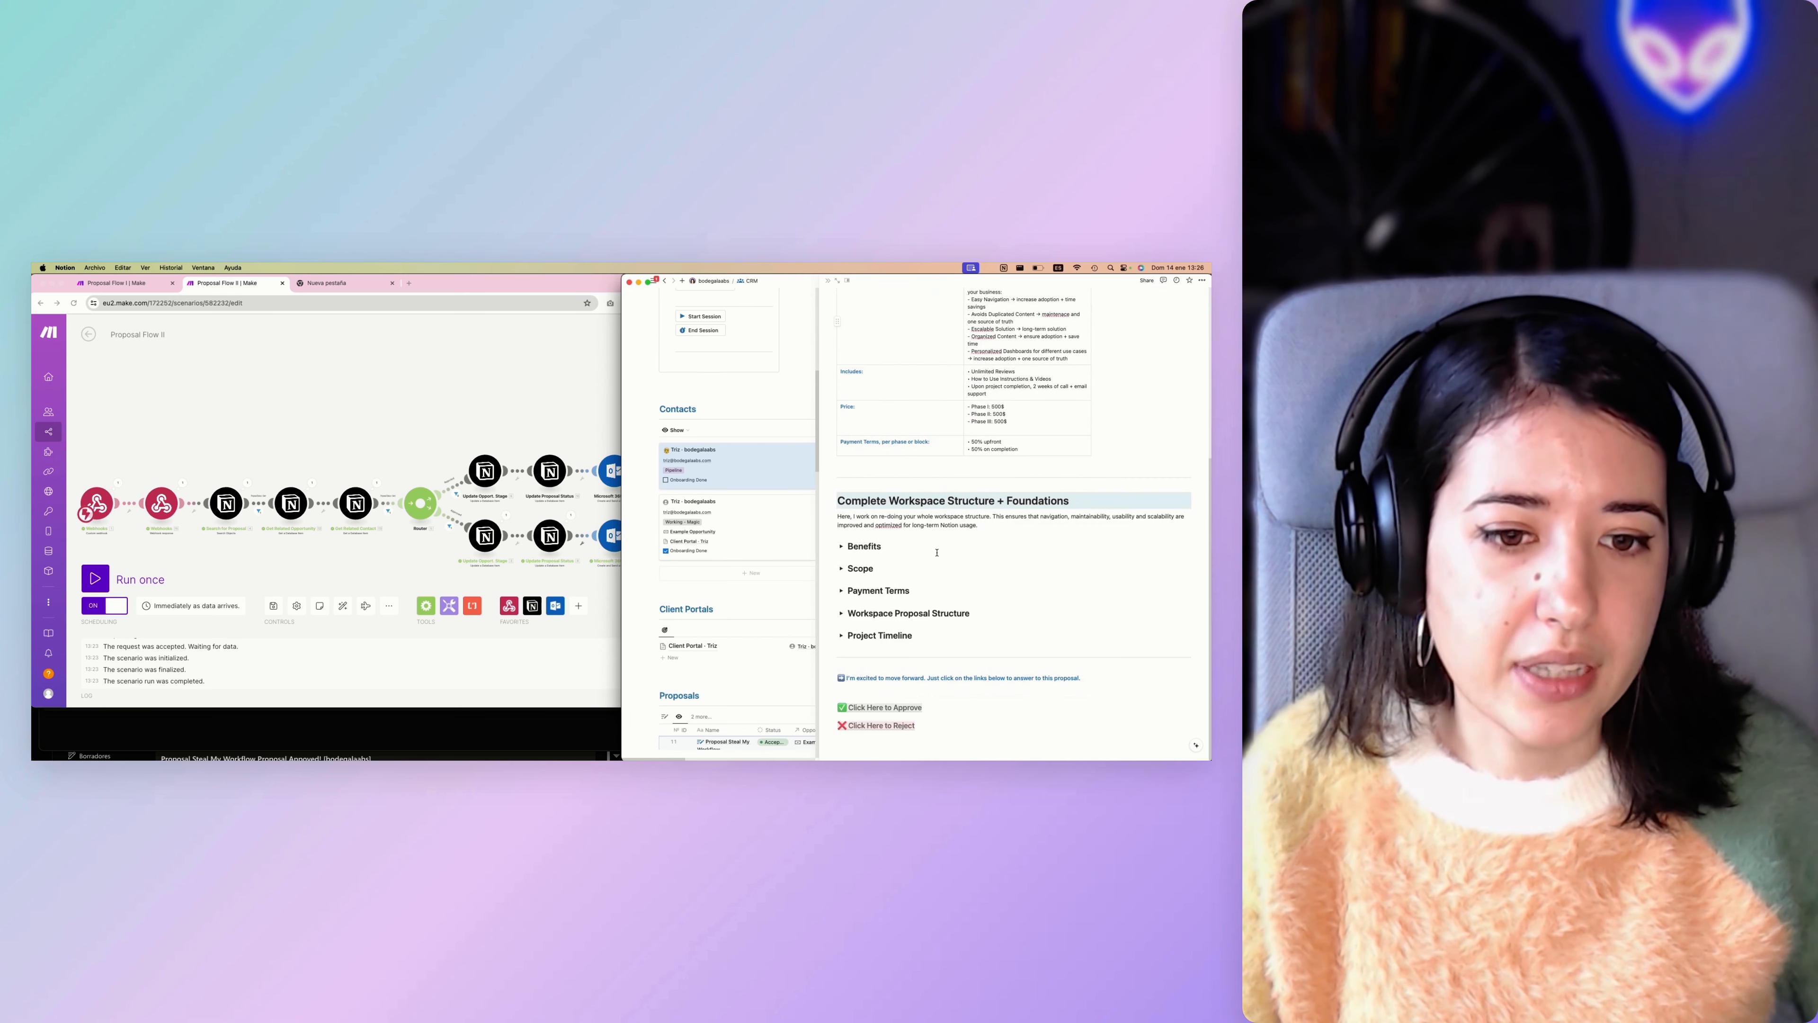
scroll(936, 552, "up", 4)
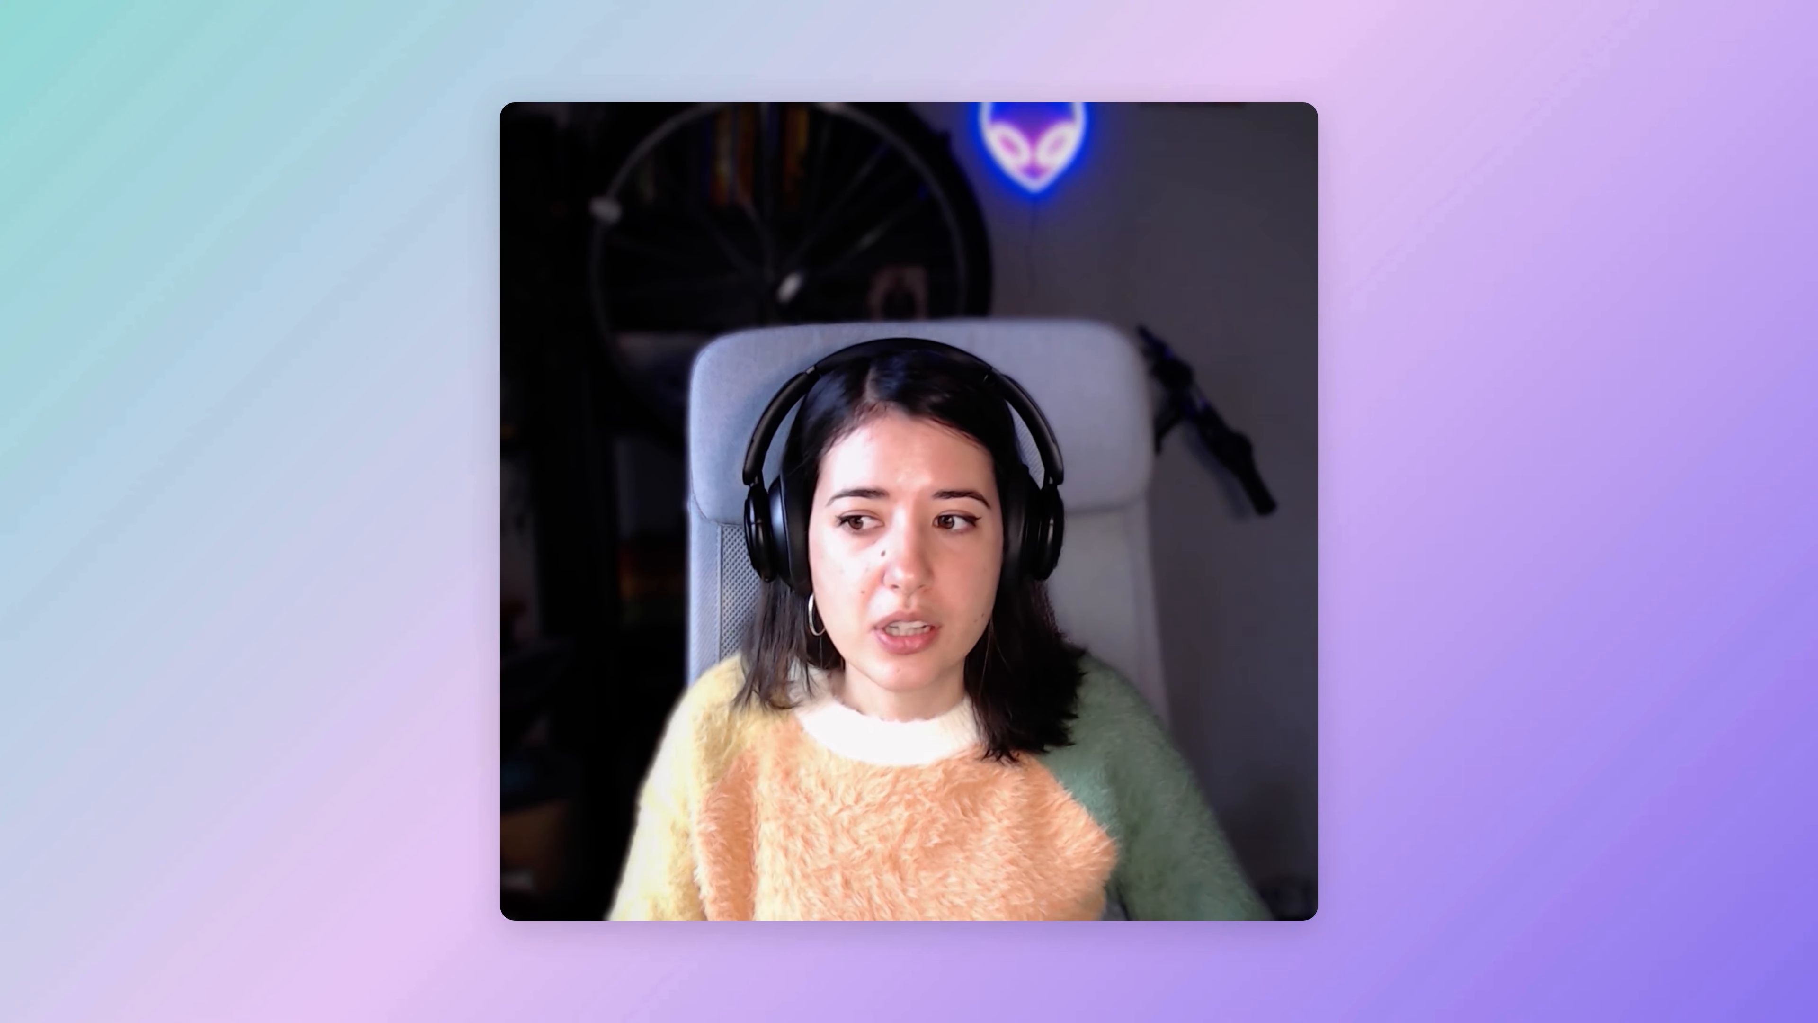